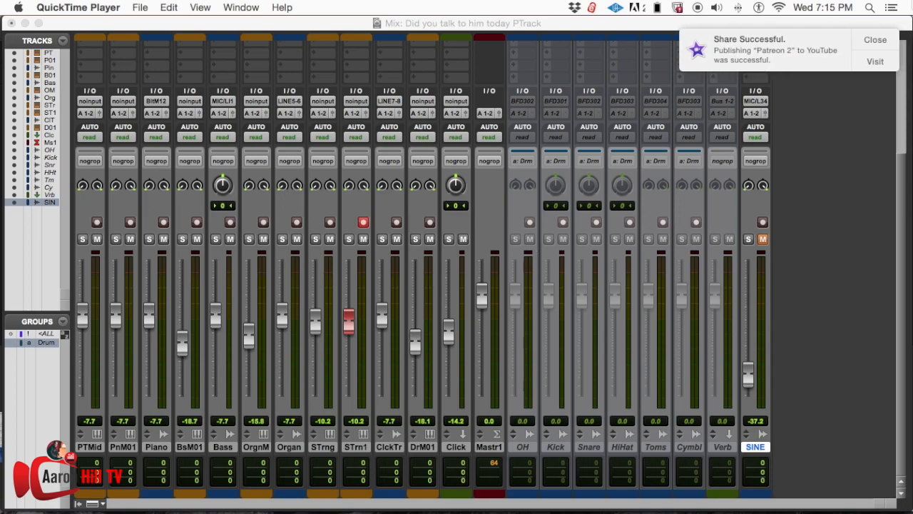
- Dismiss the share notification and switch to the Edit window of the Pro Tools session
click(878, 39)
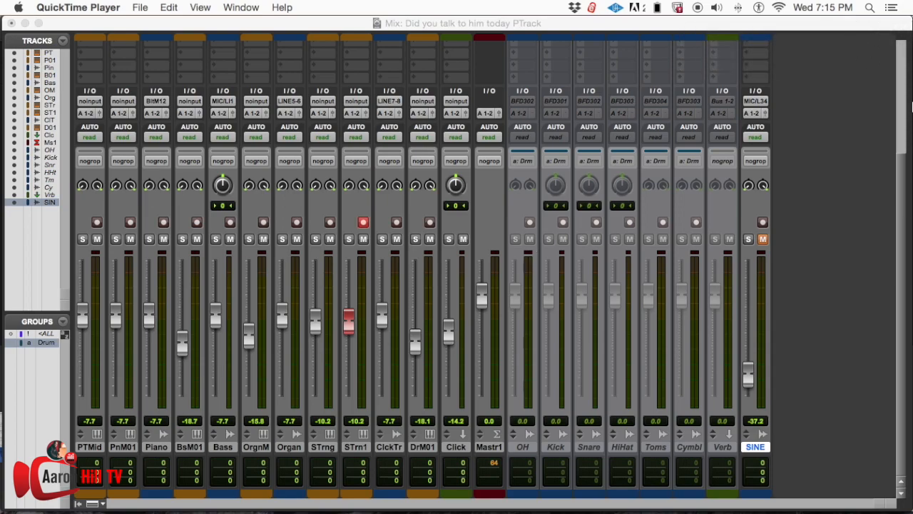
click(850, 146)
key(super+equal)
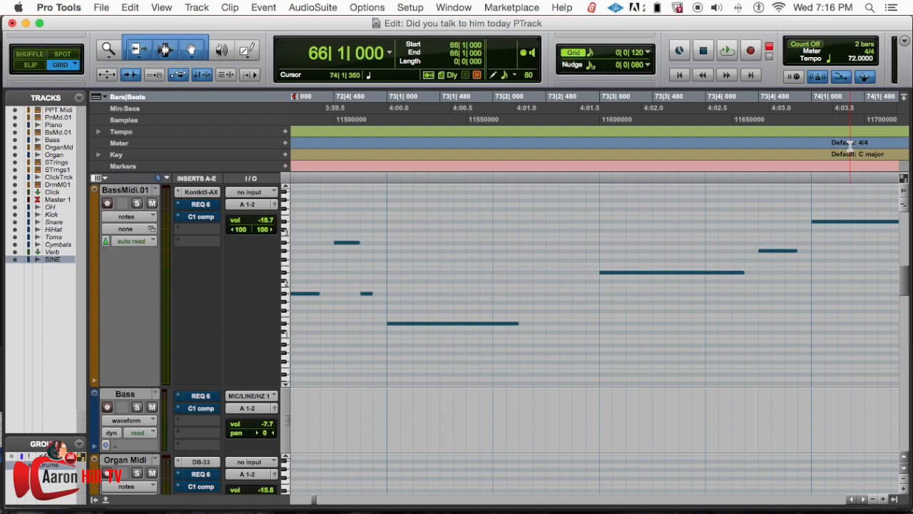
- Examine the song's MIDI parts across the full timeline, from piano and bass through organ and drums, and the mixer channels
key(super+bracketleft)
key(super+bracketleft)
key(super+bracketleft)
key(super+bracketleft)
key(super+bracketleft)
key(super+bracketleft)
key(super+bracketleft)
key(super+bracketleft)
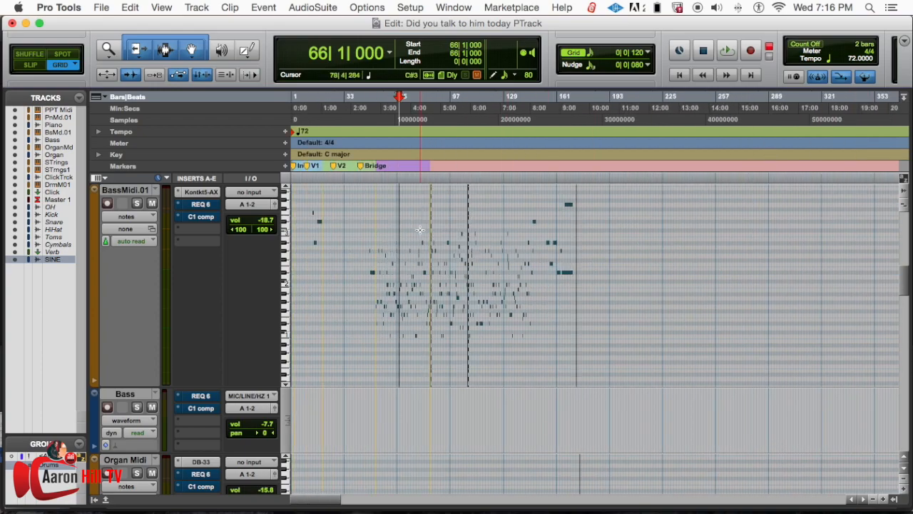
key(super+bracketright)
scroll(420, 229, up, 5)
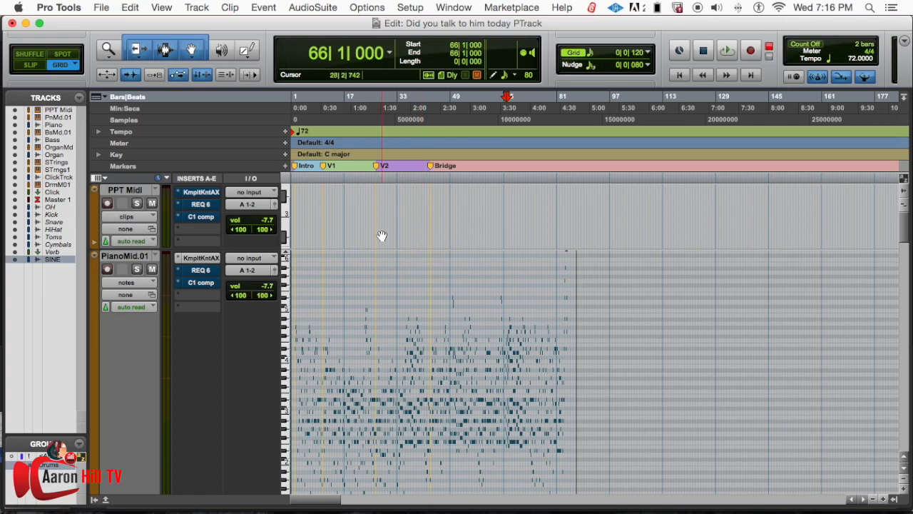
scroll(178, 246, down, 5)
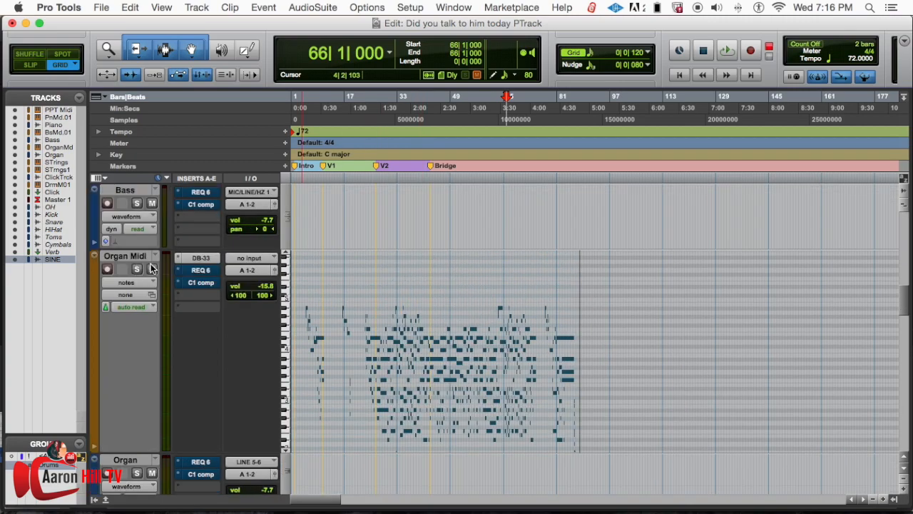
scroll(296, 325, down, 5)
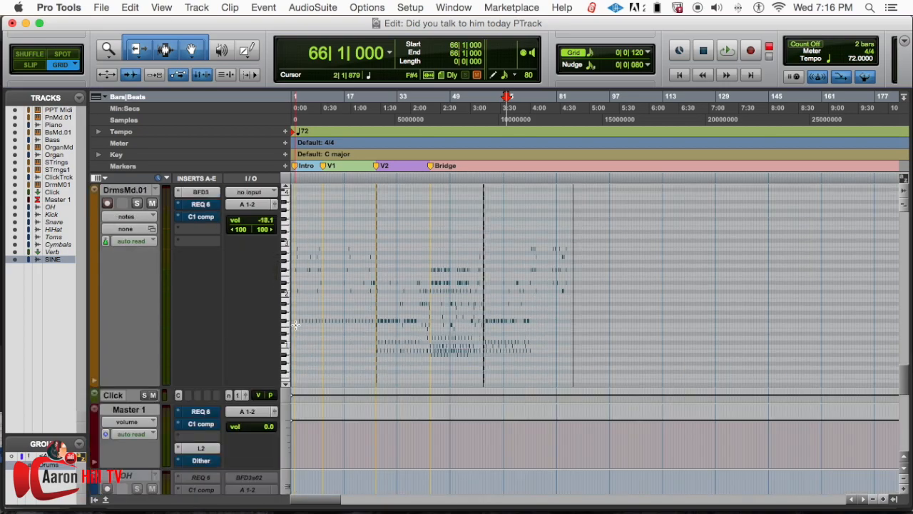
scroll(296, 324, down, 5)
key(super+equal)
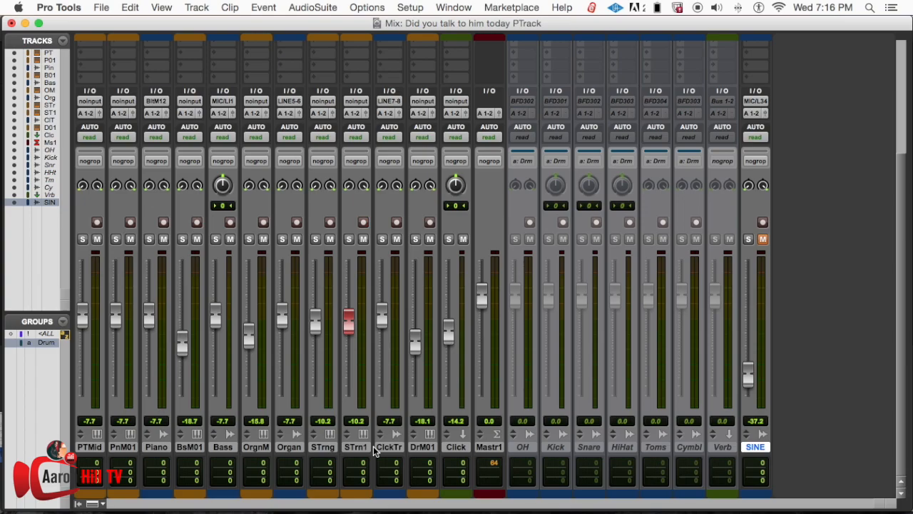
key(super+equal)
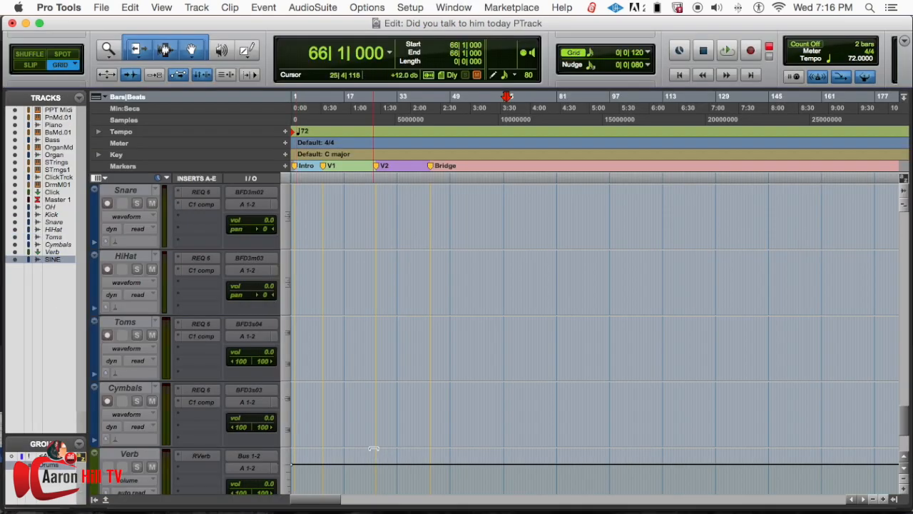
scroll(456, 422, up, 15)
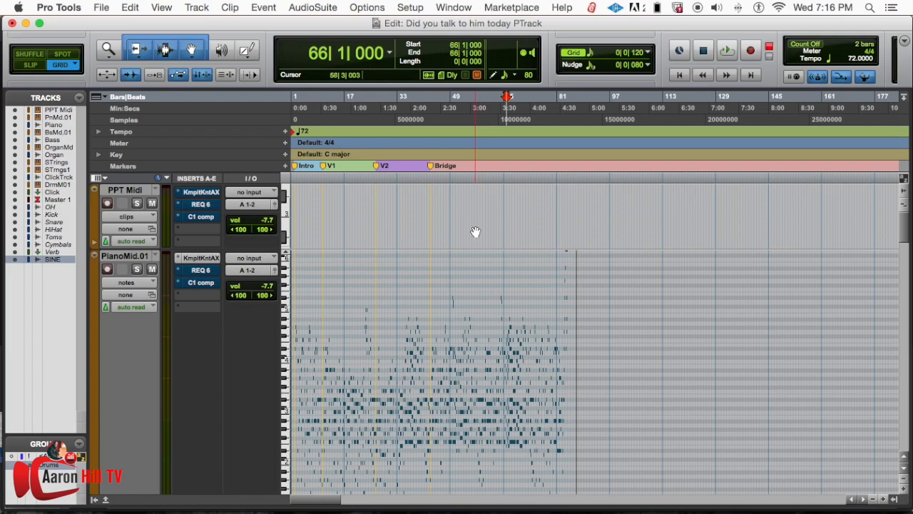
key(super+equal)
key(super+equal)
- Place the edit cursor at the start of bar 43, just after the Bridge marker
key(super+bracketright)
key(super+bracketright)
key(super+bracketright)
key(super+bracketleft)
key(super+bracketleft)
scroll(461, 182, left, 5)
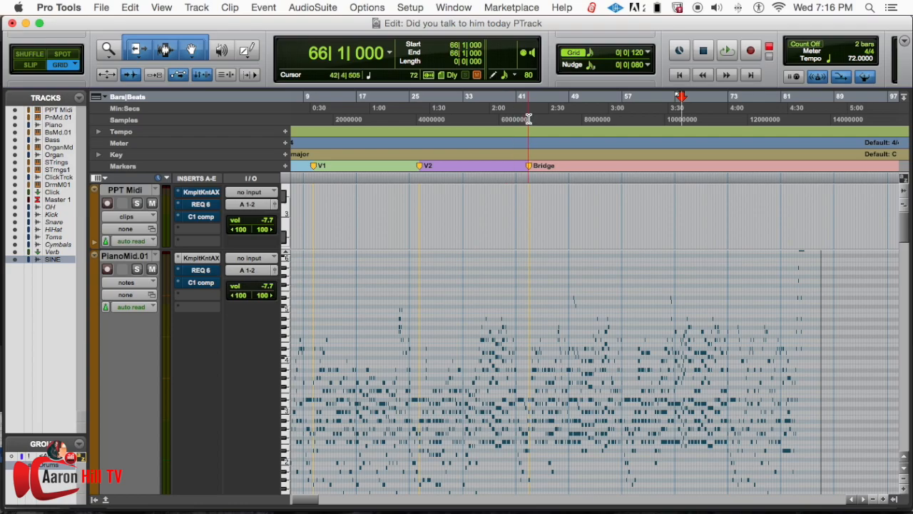
key(super+bracketright)
key(super+bracketright)
click(441, 125)
scroll(462, 125, up, 4)
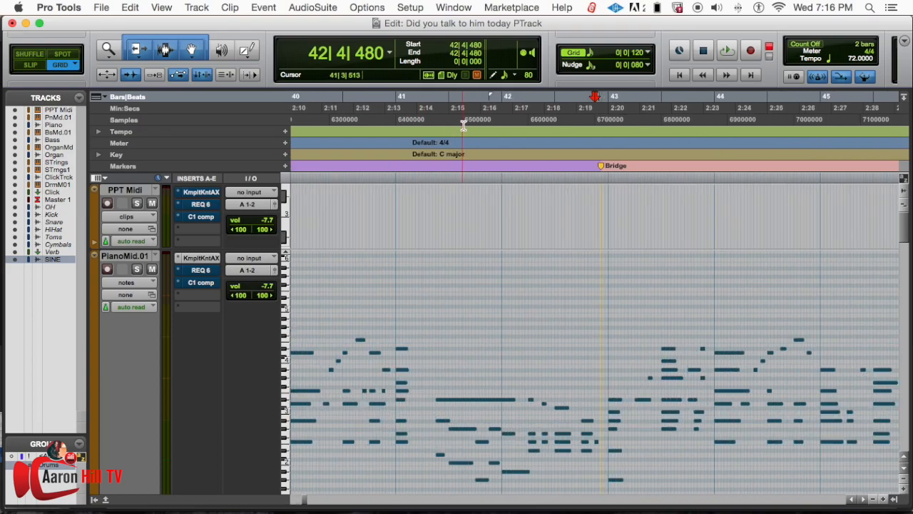
scroll(463, 125, up, 2)
click(616, 112)
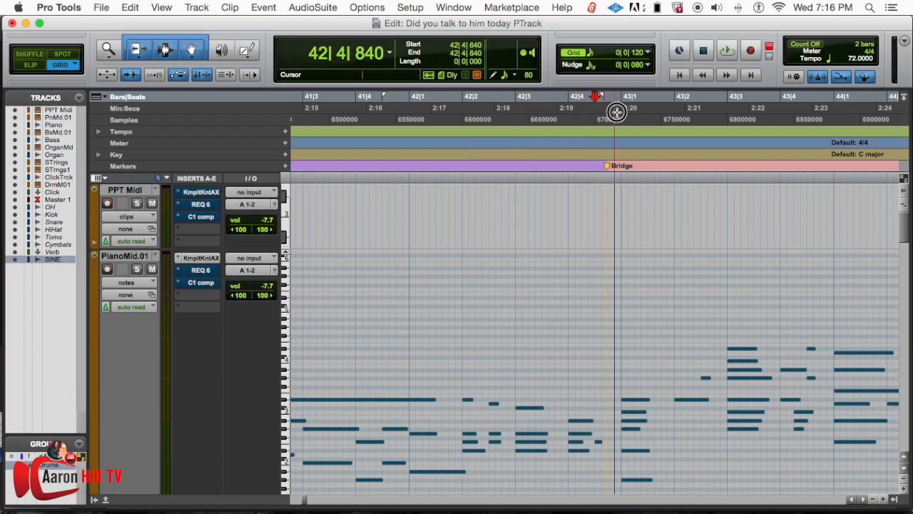
click(625, 111)
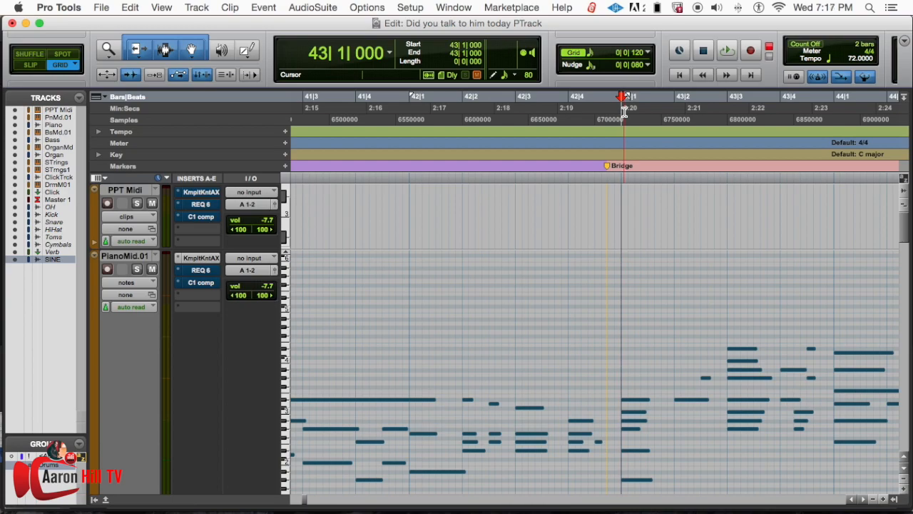
- Move the playback position to the start of bar 42, ahead of the Bridge marker, and audition the song from there
scroll(625, 112, down, 3)
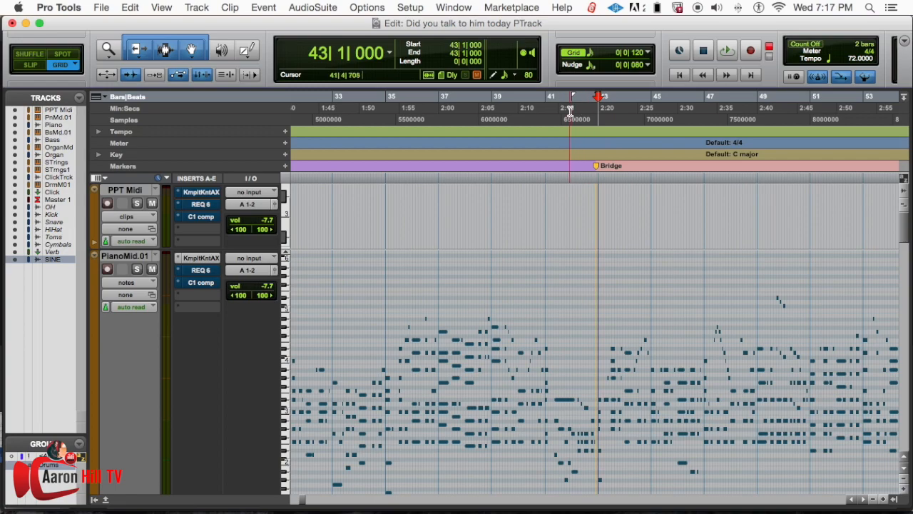
click(563, 112)
click(539, 112)
click(548, 112)
click(575, 112)
click(572, 112)
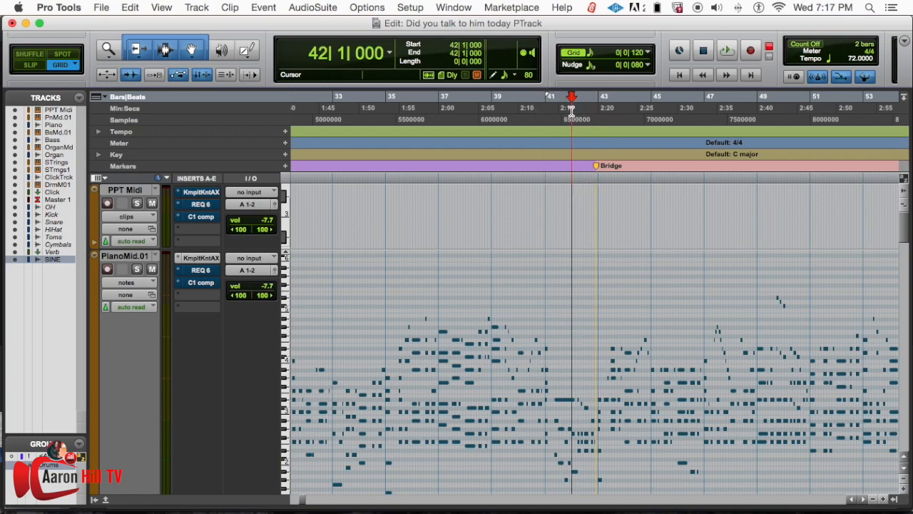
key(space)
- With the ALL group enabled, lower every fader by 3 dB, then disable the group and return the master fader to 0.0 dB
key(super+equal)
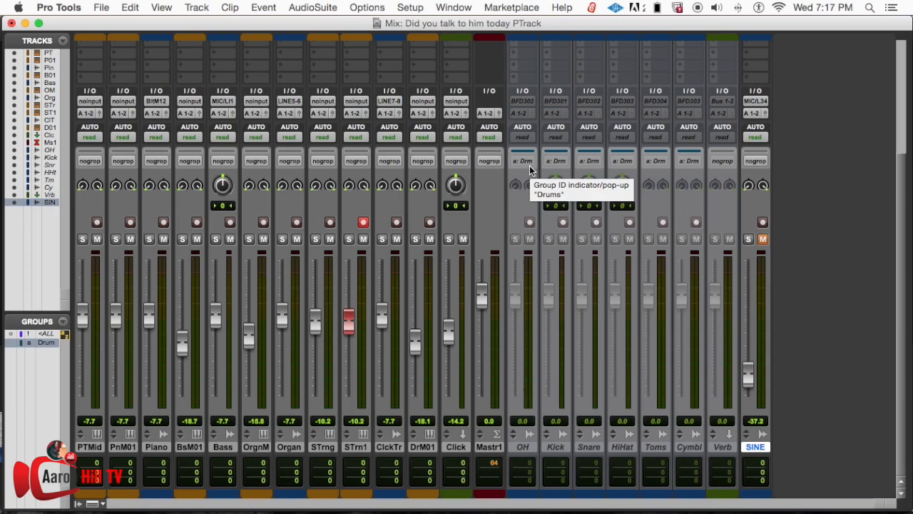
key(shift+1)
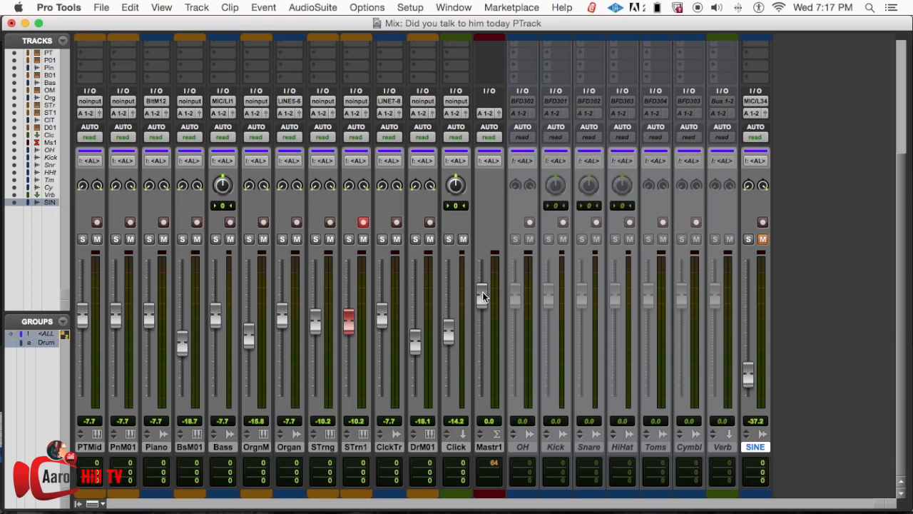
mouse_move(482, 296)
mouse_down()
mouse_move(483, 311)
mouse_move(482, 303)
mouse_up()
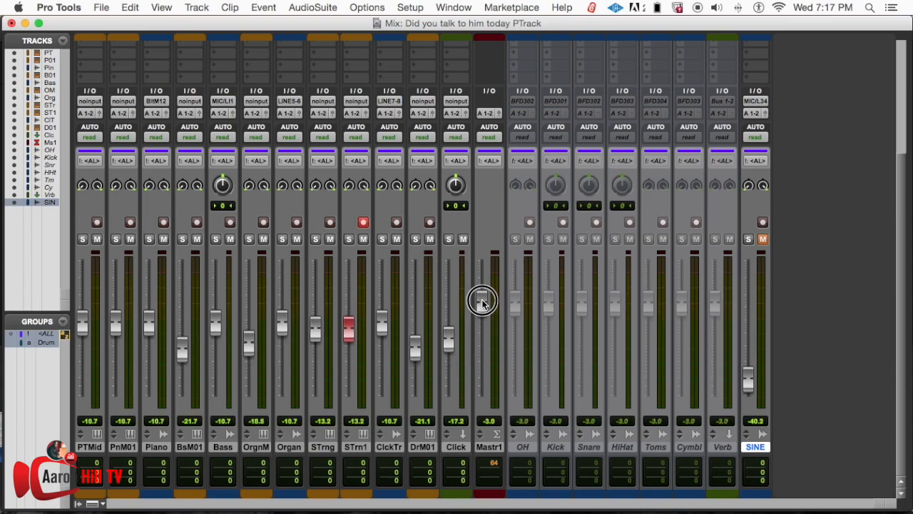
key(shift+1)
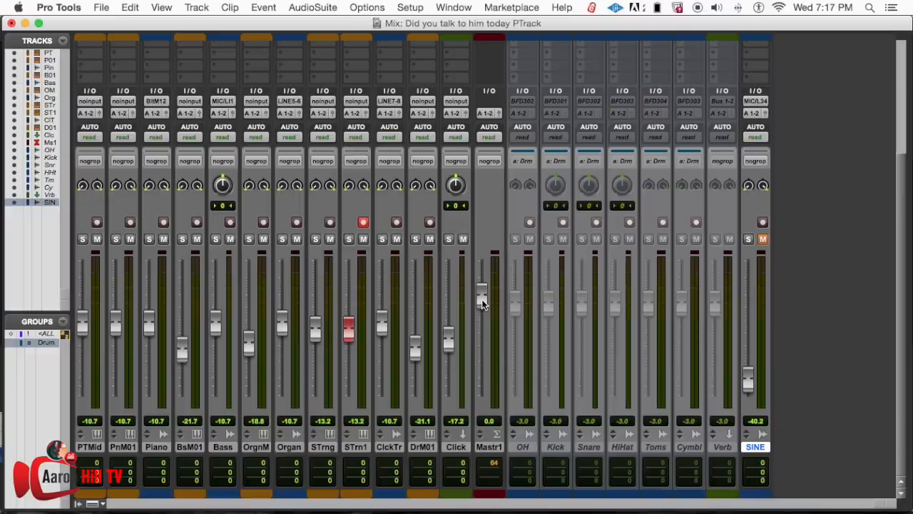
- Start playback from 33|1|600, within the V2 section
key(super+equal)
key(alt+a)
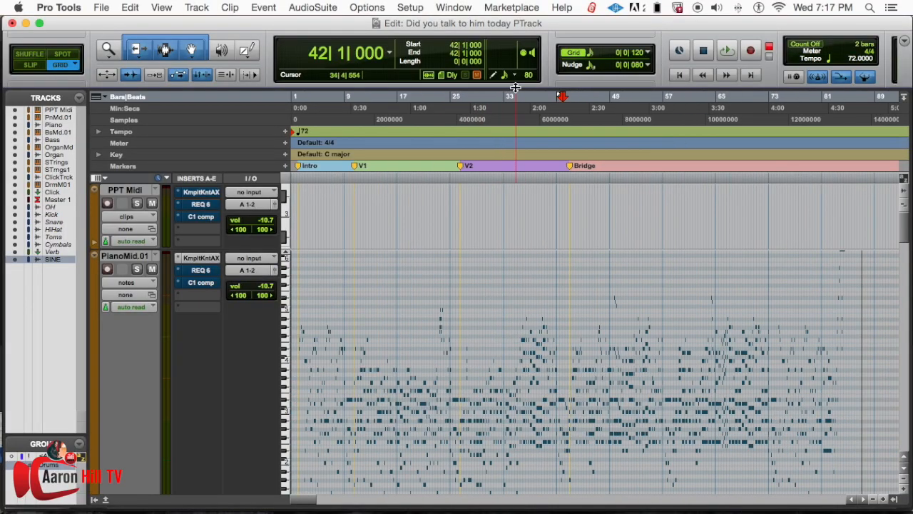
click(515, 110)
click(504, 110)
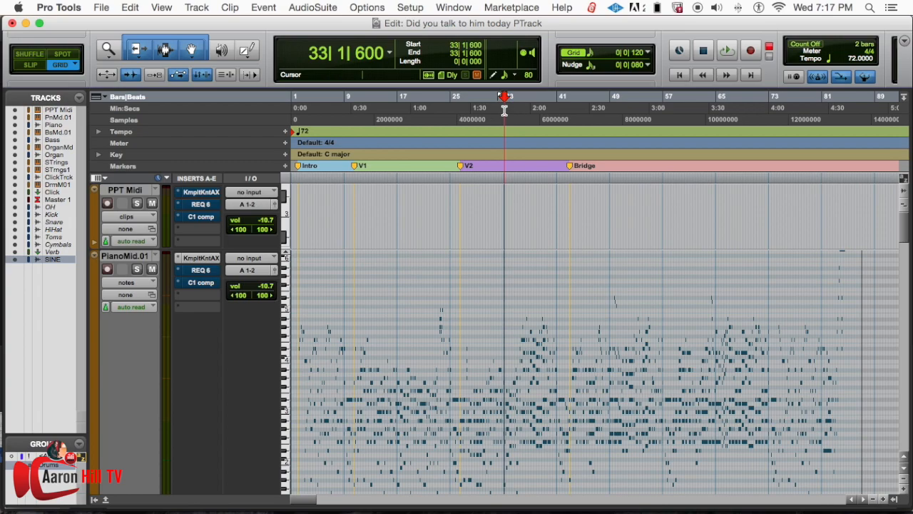
key(space)
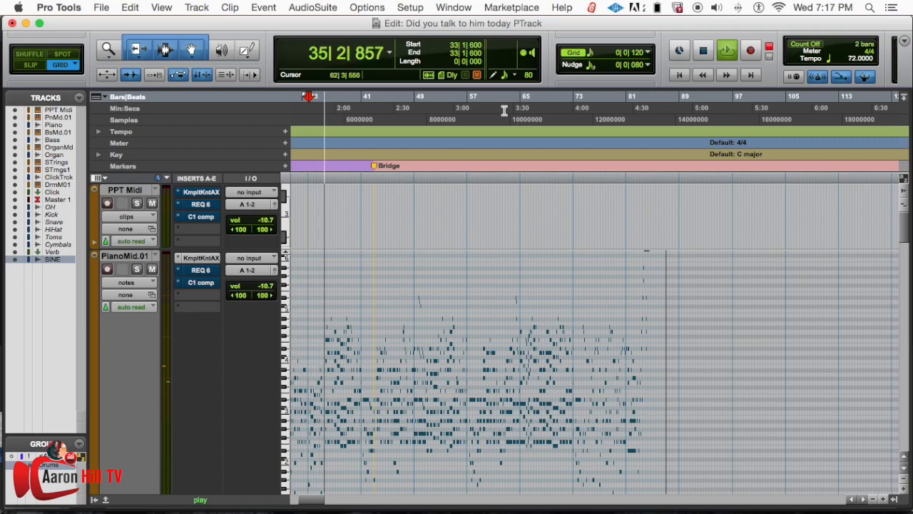
- Follow the piano and organ MIDI notes from the V2 section into the Bridge during playback
key(super+bracketright)
key(super+bracketright)
key(super+bracketright)
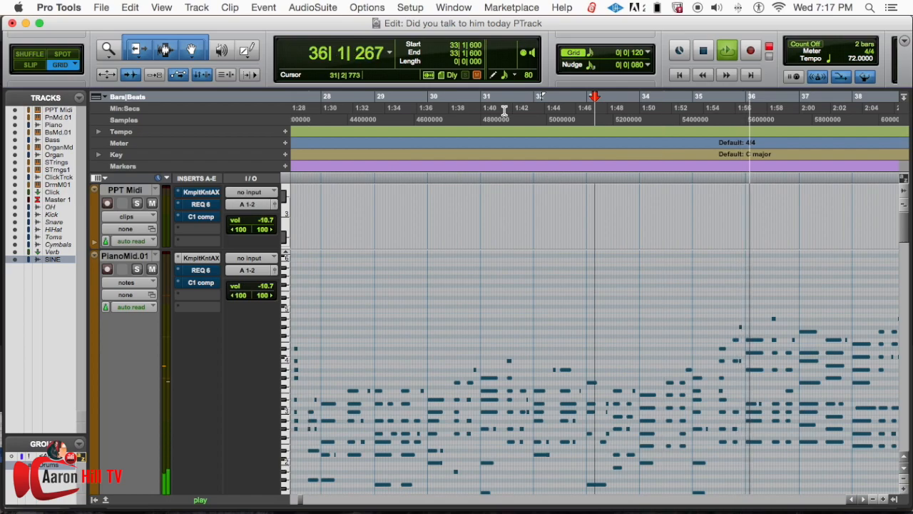
key(super+bracketleft)
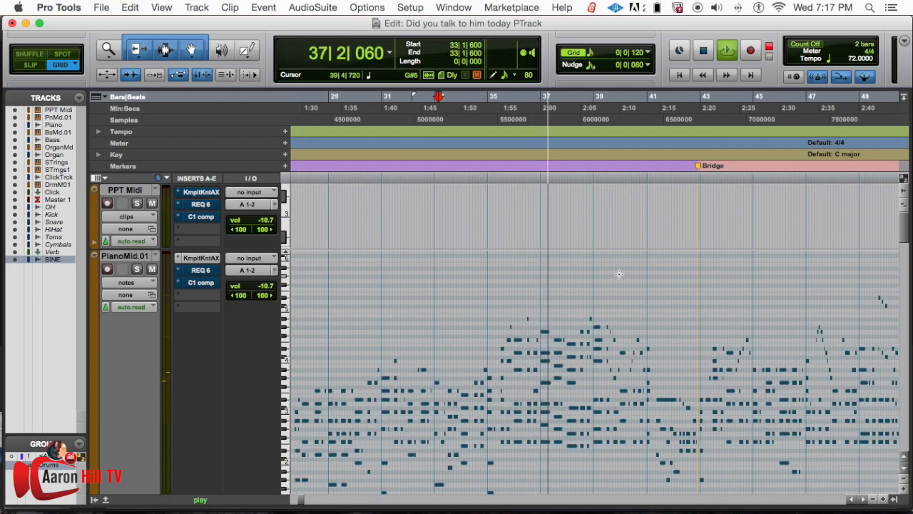
scroll(618, 273, down, 5)
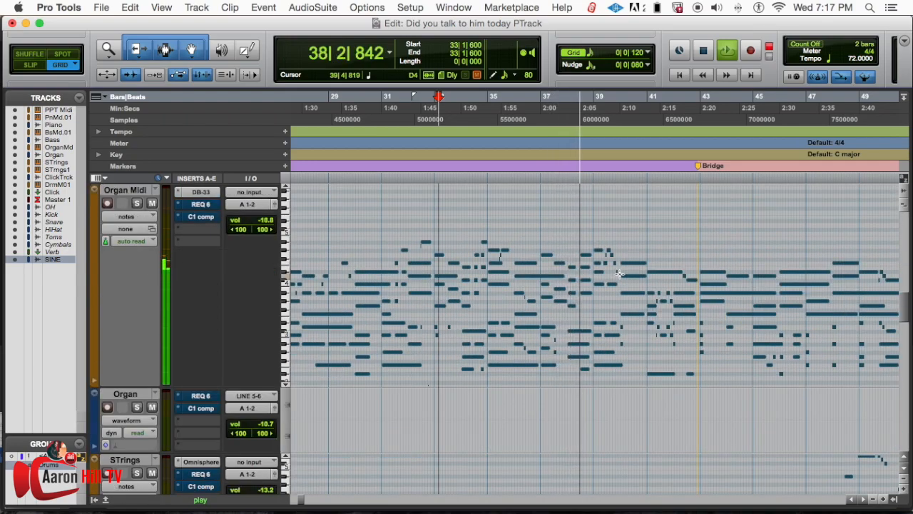
key(super+equal)
key(super+equal)
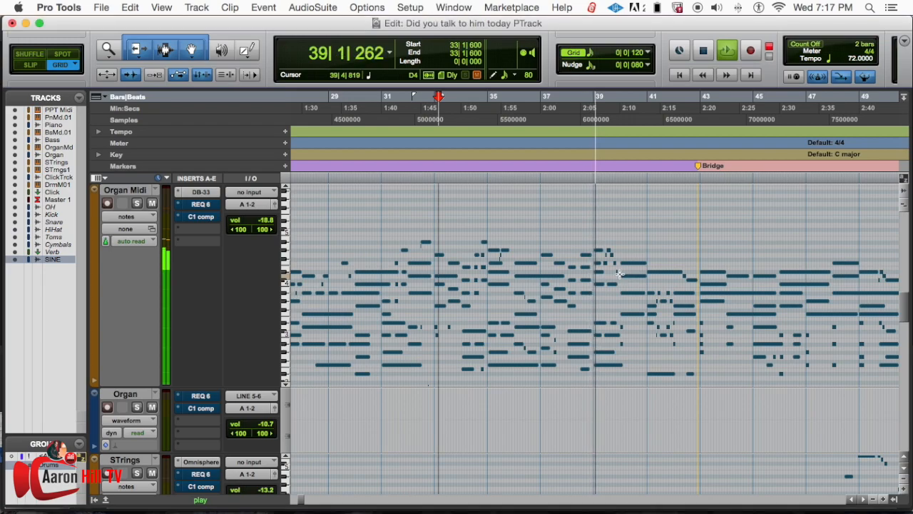
scroll(624, 272, right, 4)
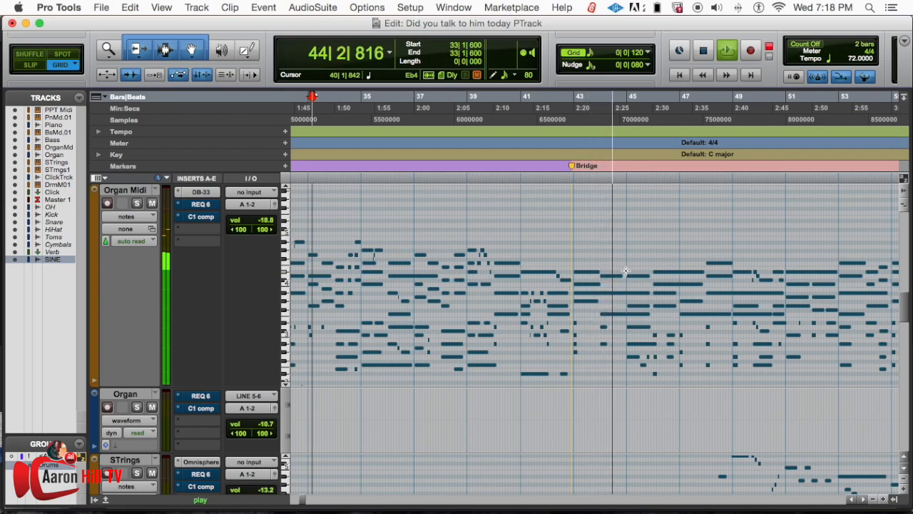
- Raise the MIDI drum track's fader to -17.9 dB during playback and return to the Edit window
key(super+equal)
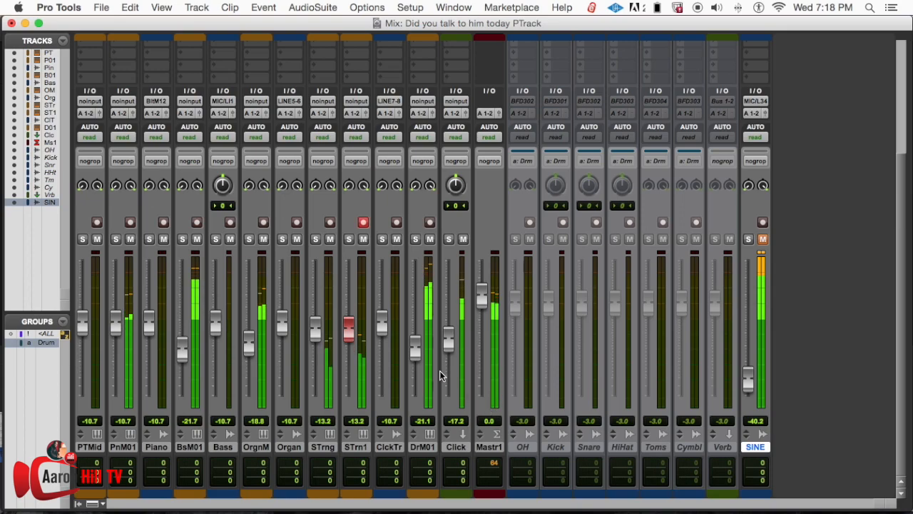
drag(416, 349, 411, 346)
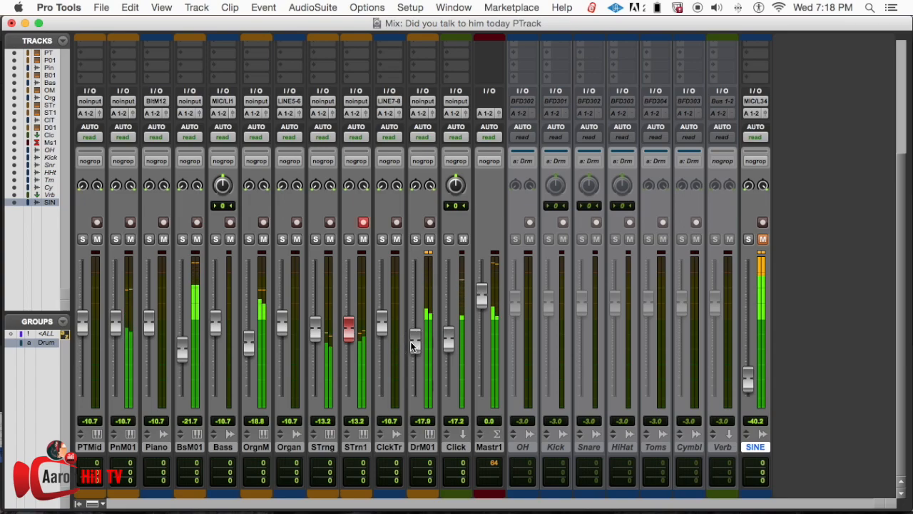
key(super+equal)
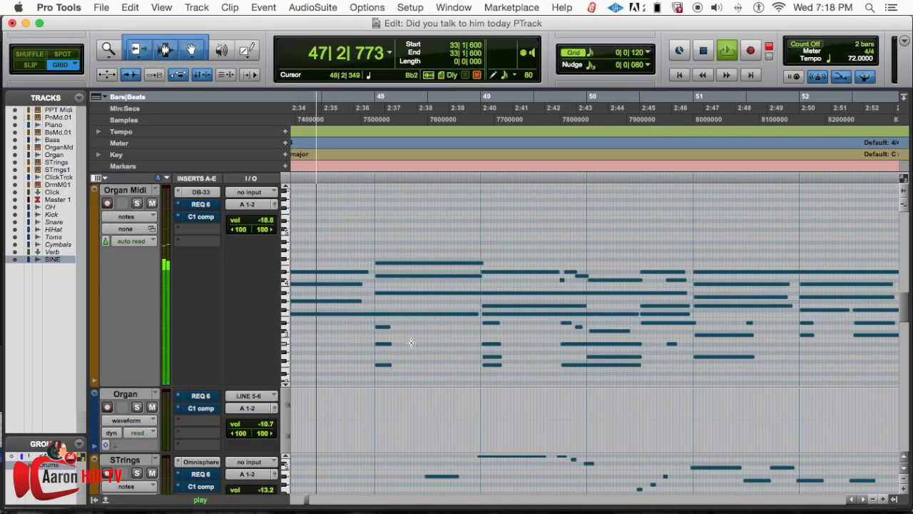
- Examine the bass and both strings tracks' MIDI notes around bars 45 to 55 during playback, then return to the mixer
key(super+bracketleft)
scroll(435, 342, down, 5)
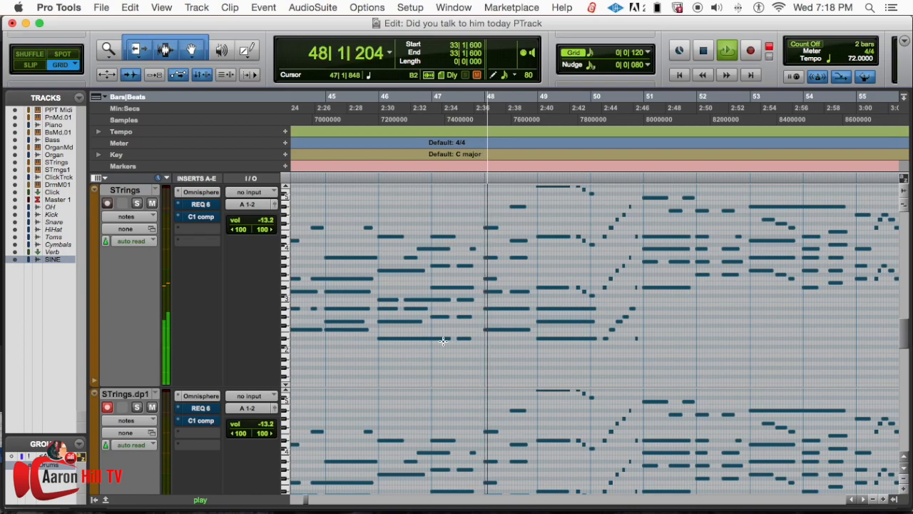
scroll(443, 342, up, 7)
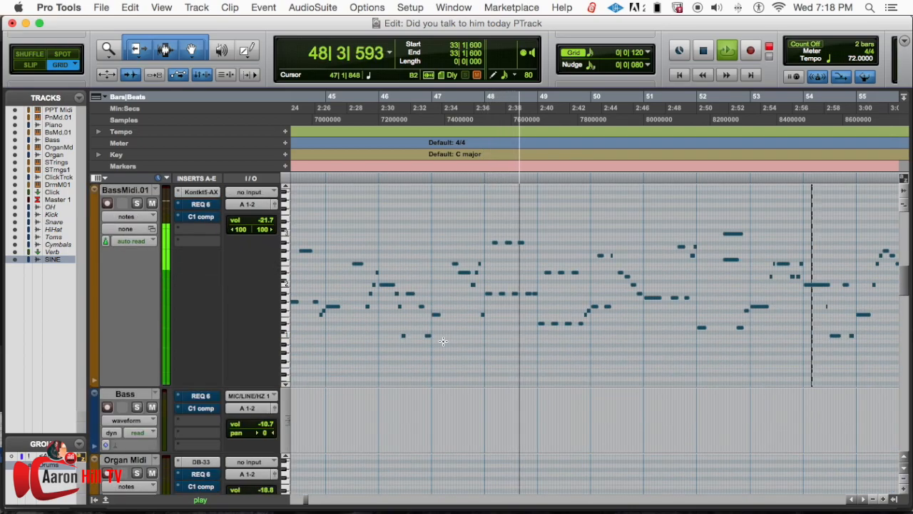
scroll(443, 342, down, 7)
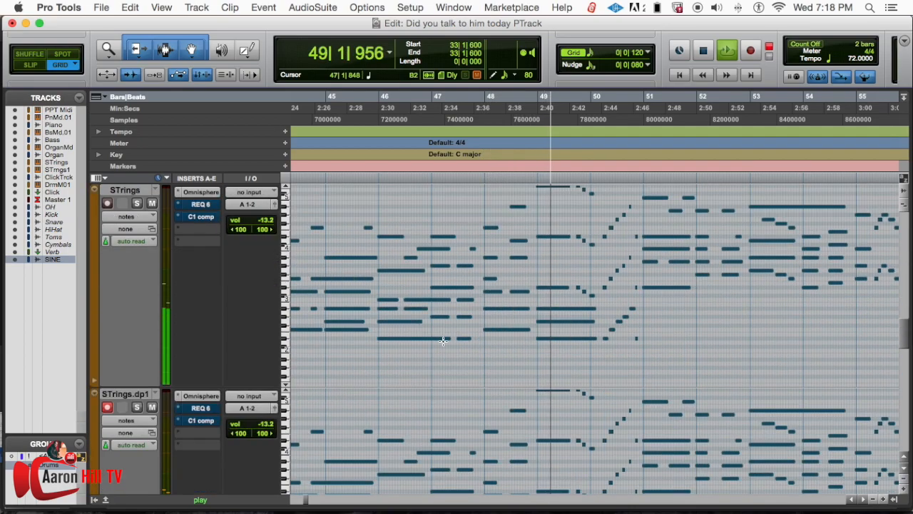
scroll(443, 342, down, 3)
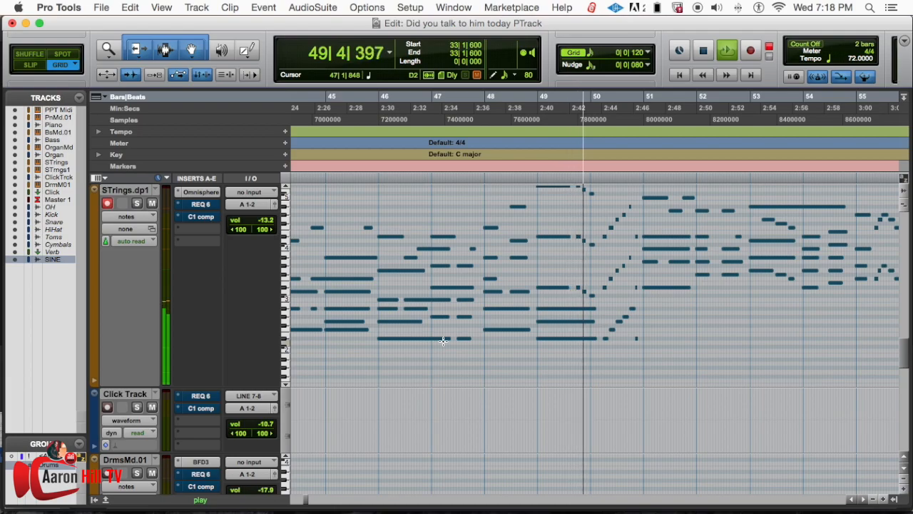
key(super+equal)
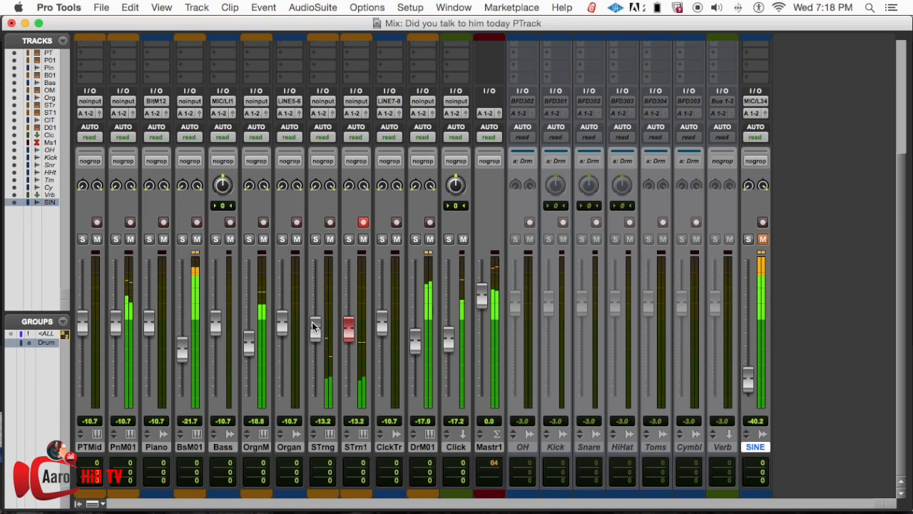
- Mute the duplicate strings track and raise the original strings track's fader to -12.3 dB during playback
drag(317, 327, 317, 326)
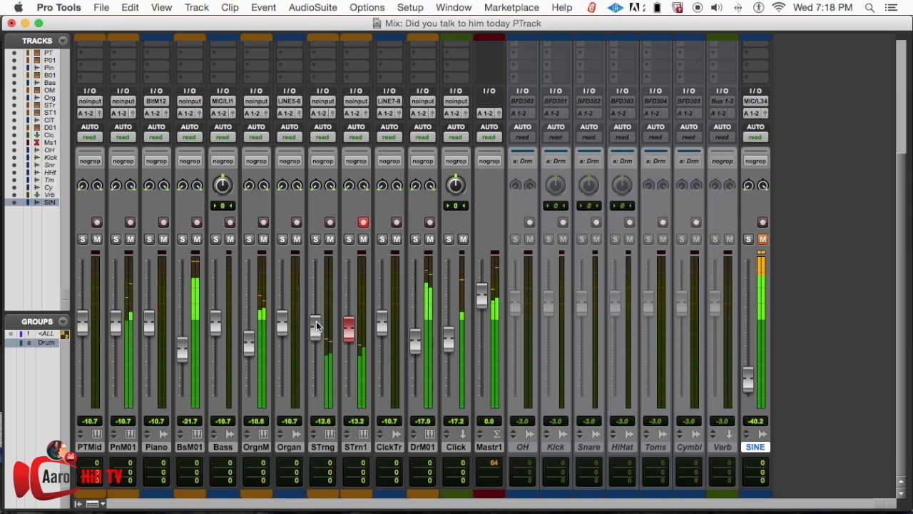
key(super+equal)
key(super+equal)
click(363, 240)
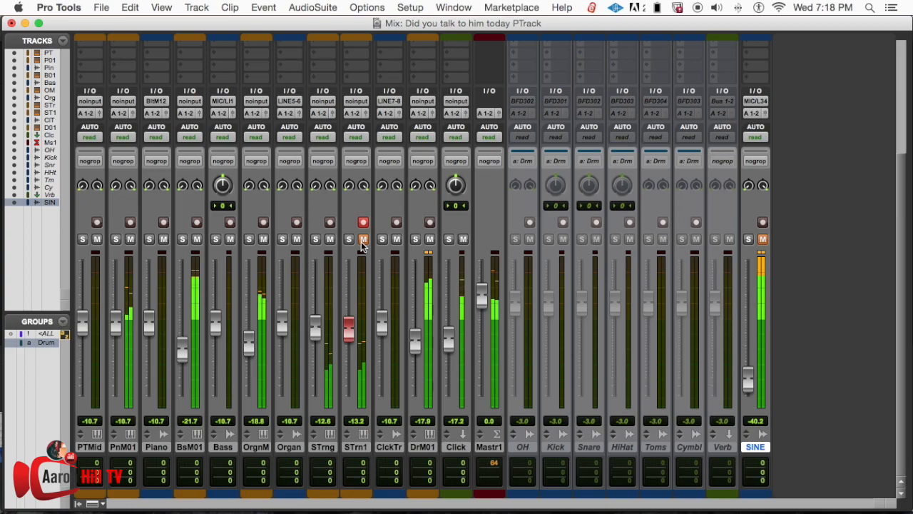
drag(316, 323, 316, 322)
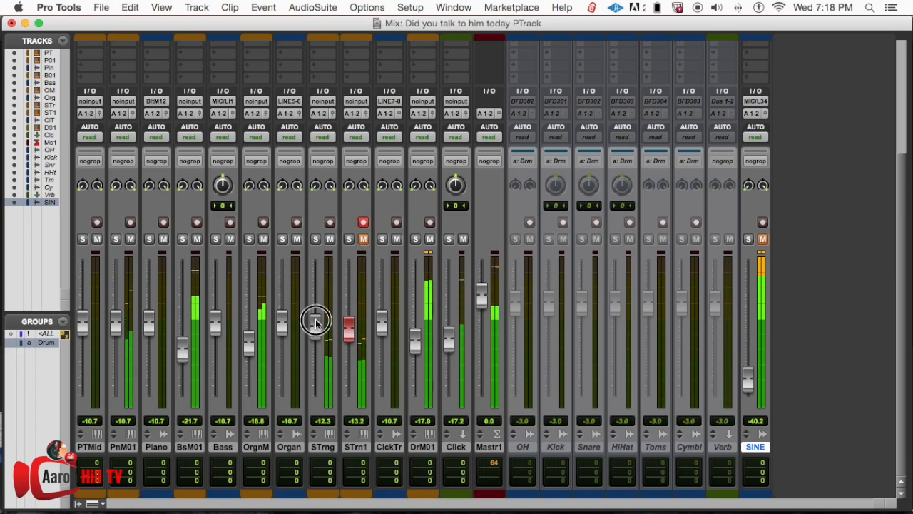
- Examine both strings tracks' MIDI notes across the whole song in the Edit window, and stop playback
key(super+equal)
key(super+bracketleft)
key(super+bracketleft)
key(super+bracketleft)
key(super+bracketleft)
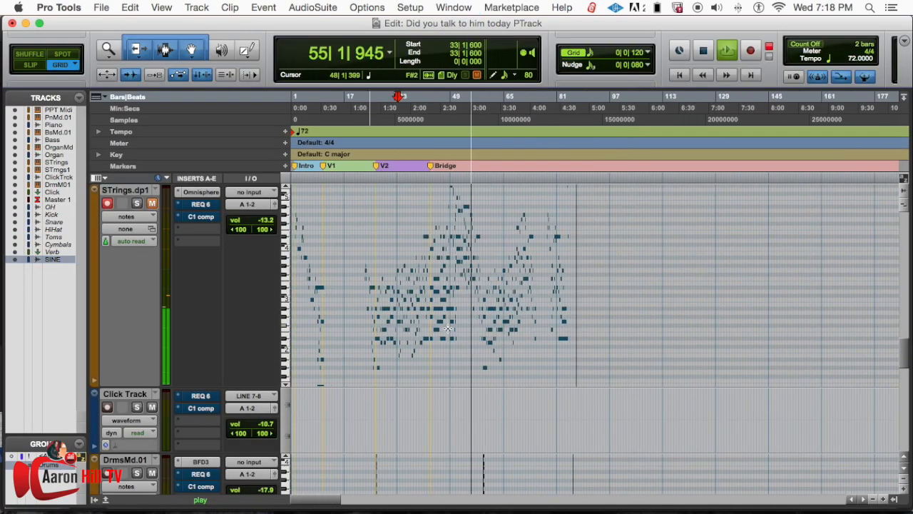
scroll(447, 328, down, 3)
scroll(439, 329, up, 6)
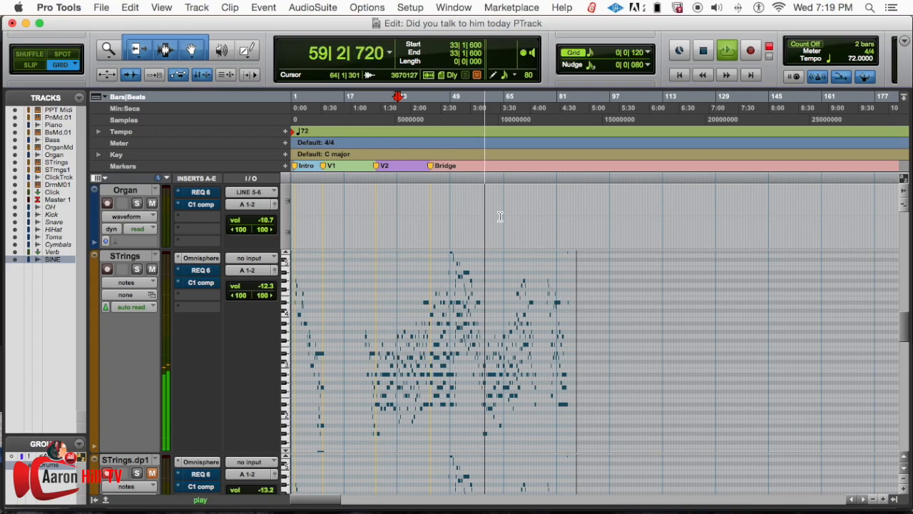
key(space)
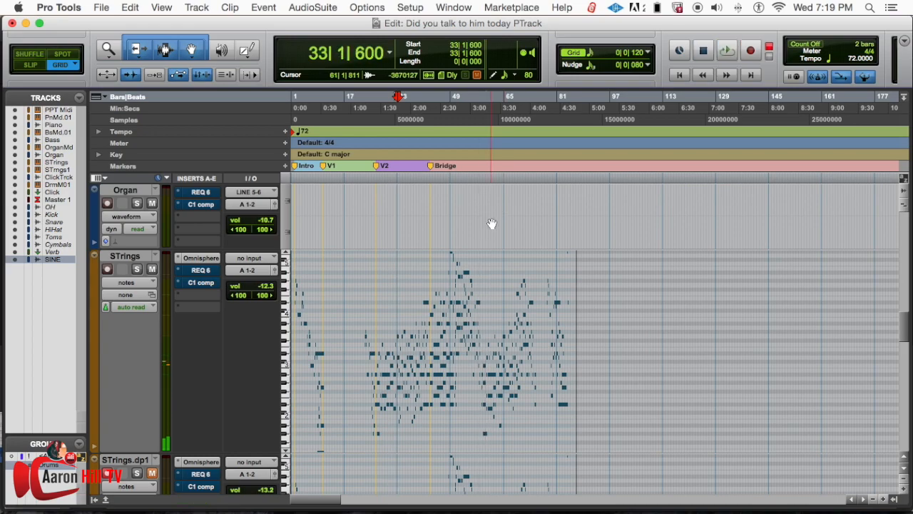
- Compare the MIDI notes of the two strings tracks from the Intro through the Bridge
key(super+bracketright)
key(super+bracketright)
key(super+bracketright)
key(super+bracketleft)
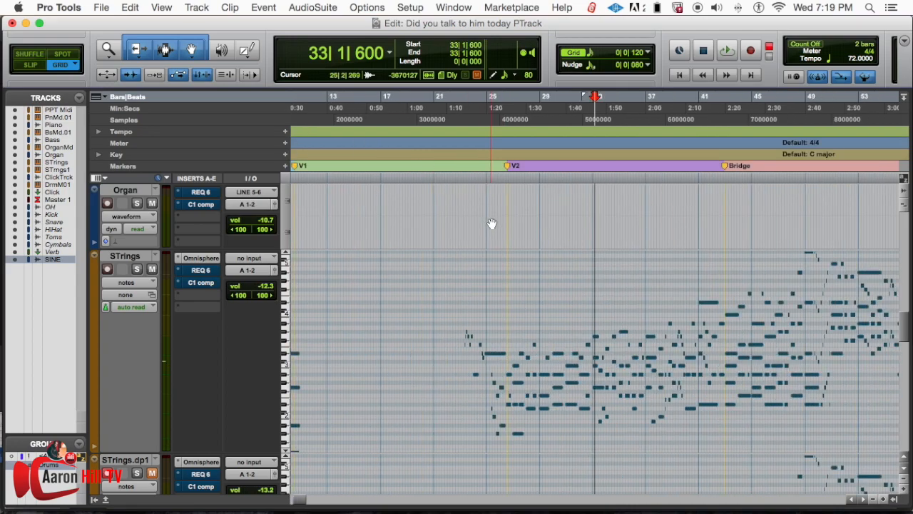
key(super+bracketleft)
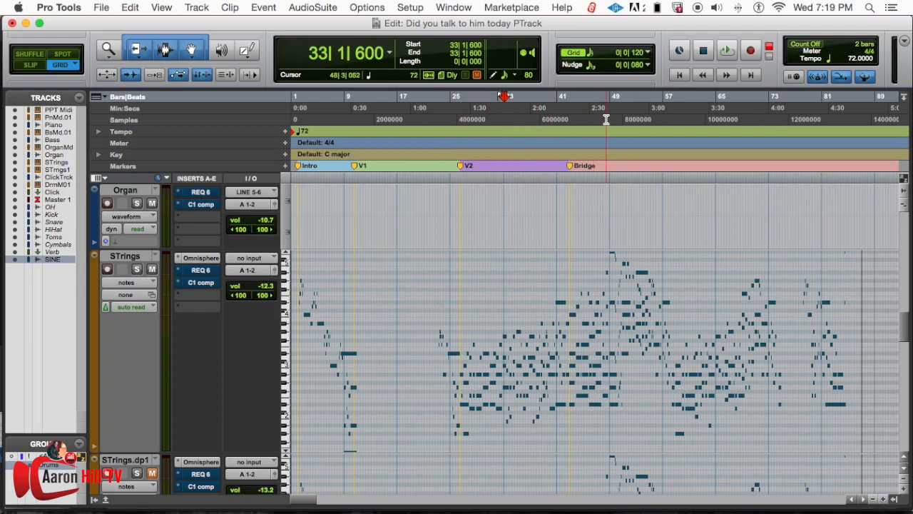
drag(905, 322, 904, 346)
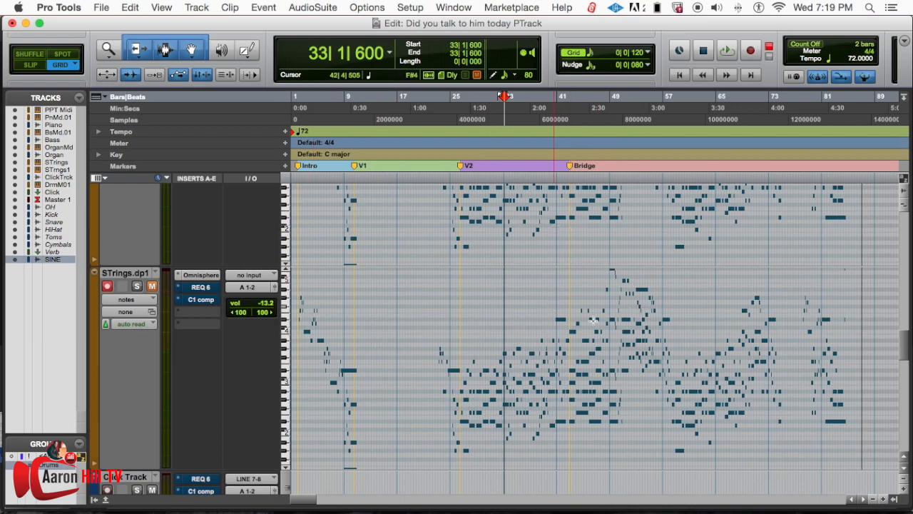
- Select the duplicate strings track in the mixer and examine its MIDI notes closely around bar 33
key(super+equal)
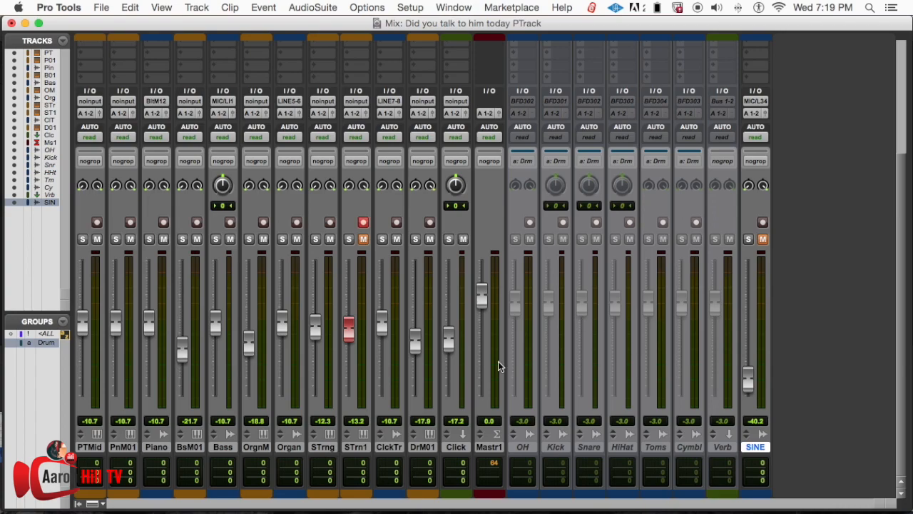
click(359, 447)
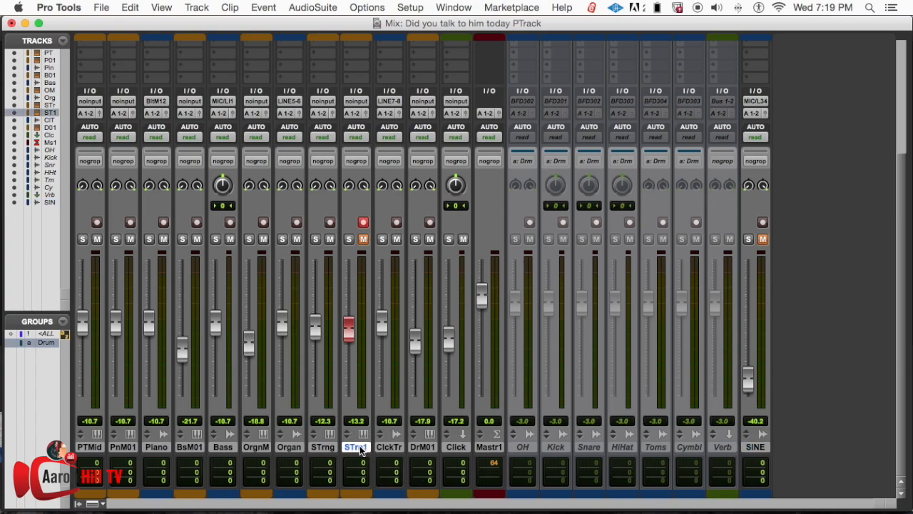
key(super+equal)
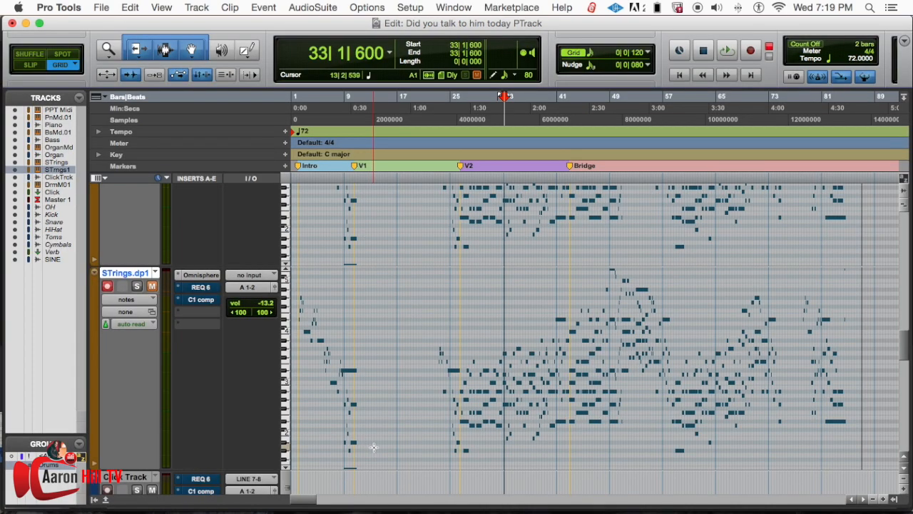
key(super+equal)
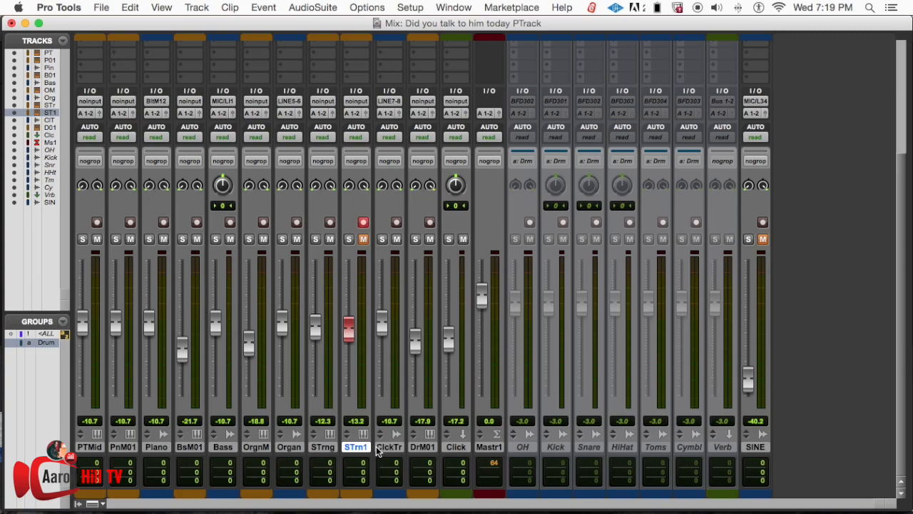
key(super+equal)
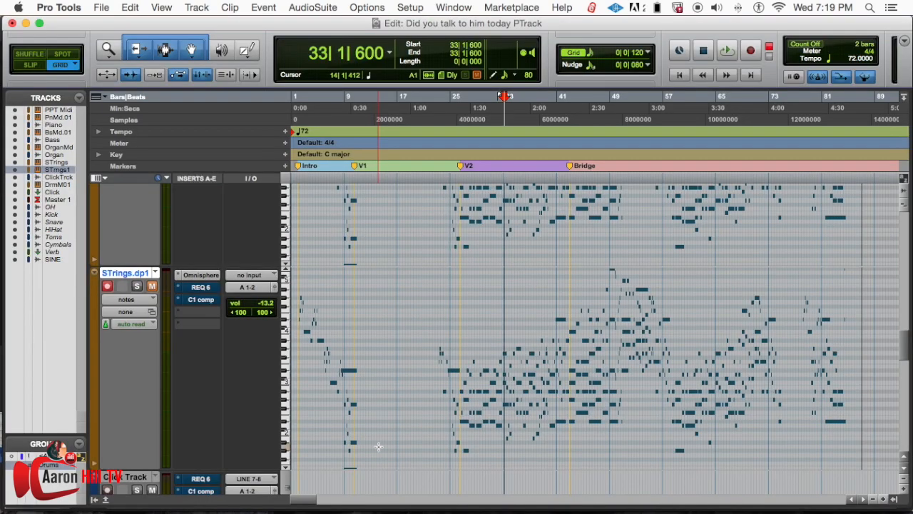
scroll(378, 447, up, 3)
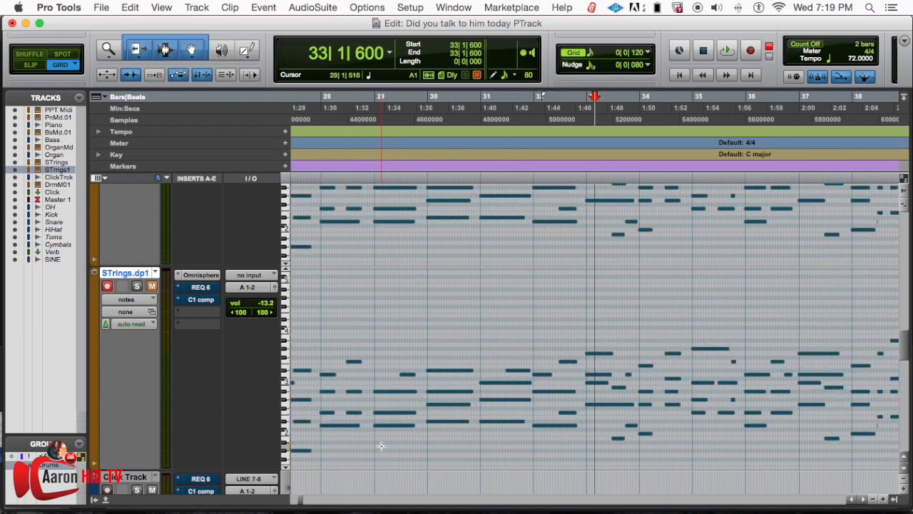
scroll(381, 446, up, 5)
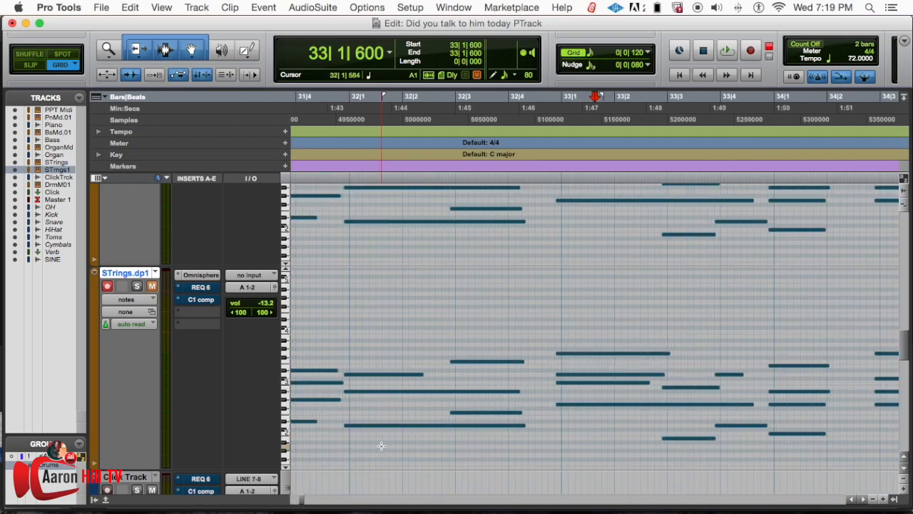
scroll(381, 446, down, 6)
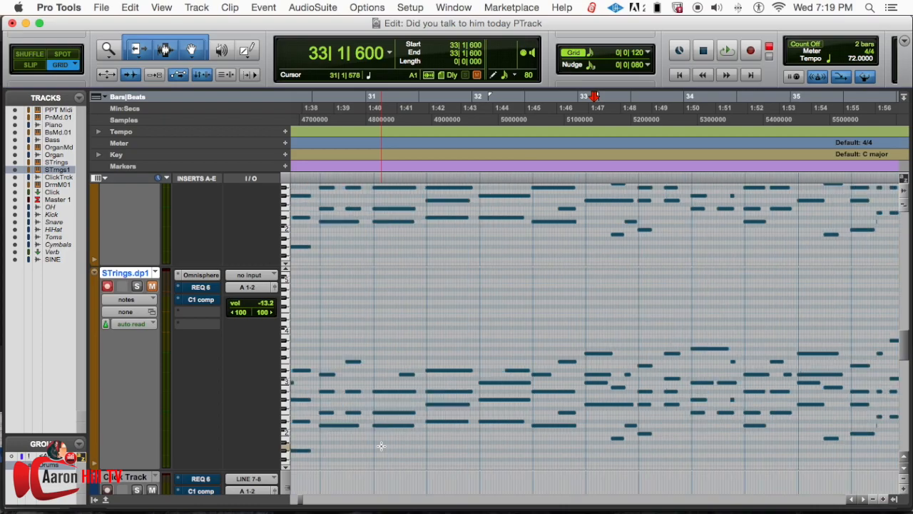
- Solo the duplicate strings track in the mixer and open its Omnisphere instrument, dismissing the splash screen
key(super+equal)
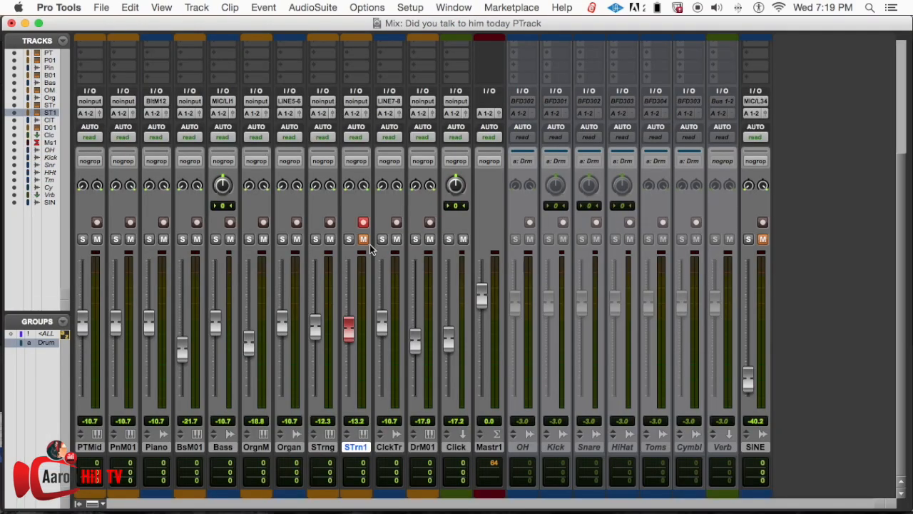
scroll(371, 246, up, 5)
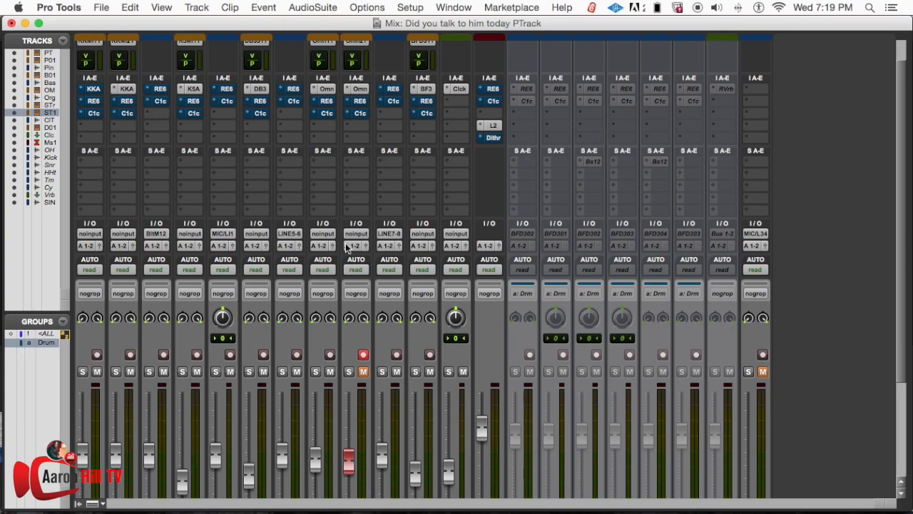
scroll(361, 338, down, 1)
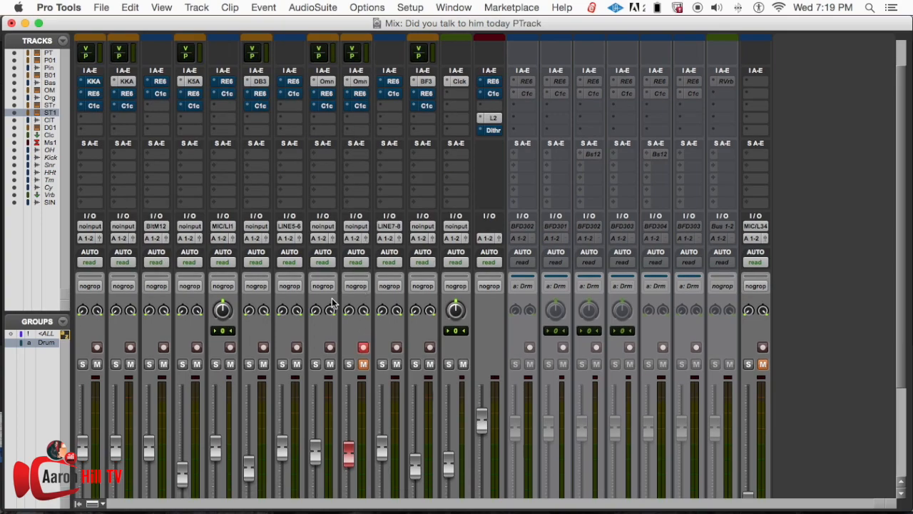
click(349, 366)
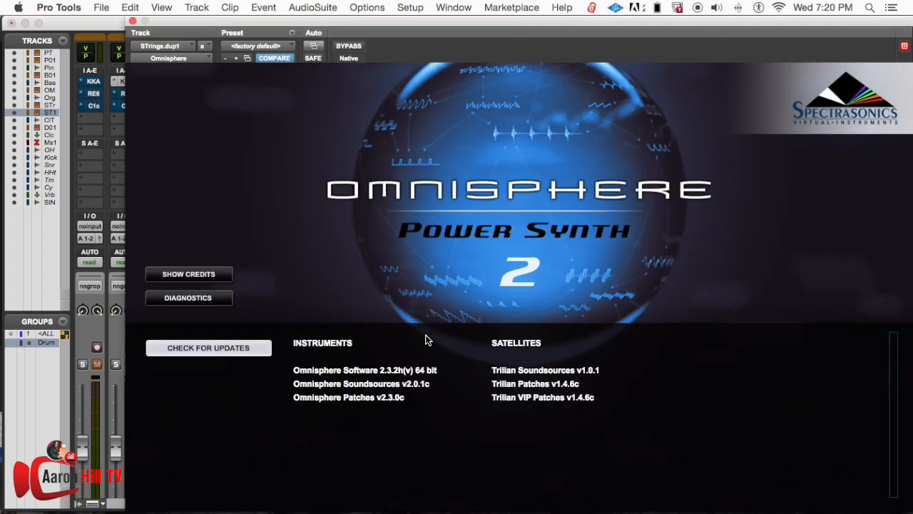
click(538, 221)
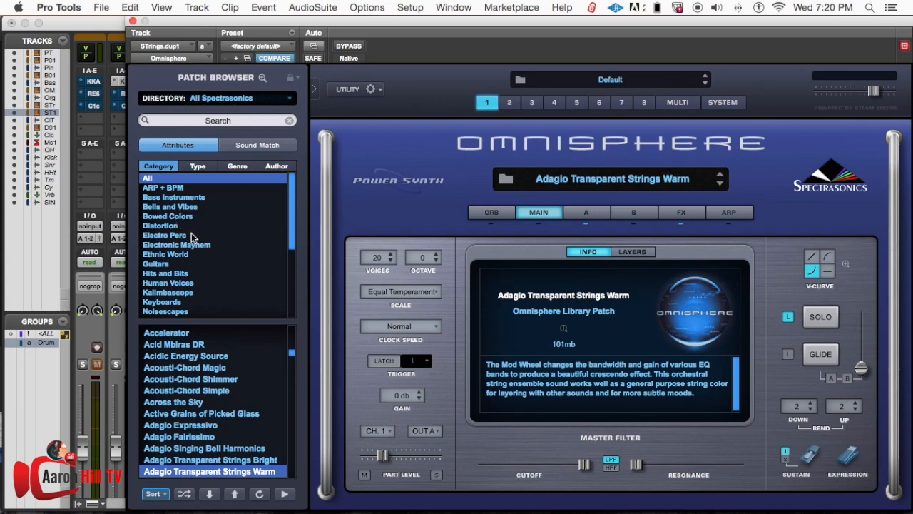
- Limit the Omnisphere patch list to the Pads + Strings category
scroll(192, 235, down, 5)
scroll(192, 235, up, 5)
scroll(192, 240, down, 4)
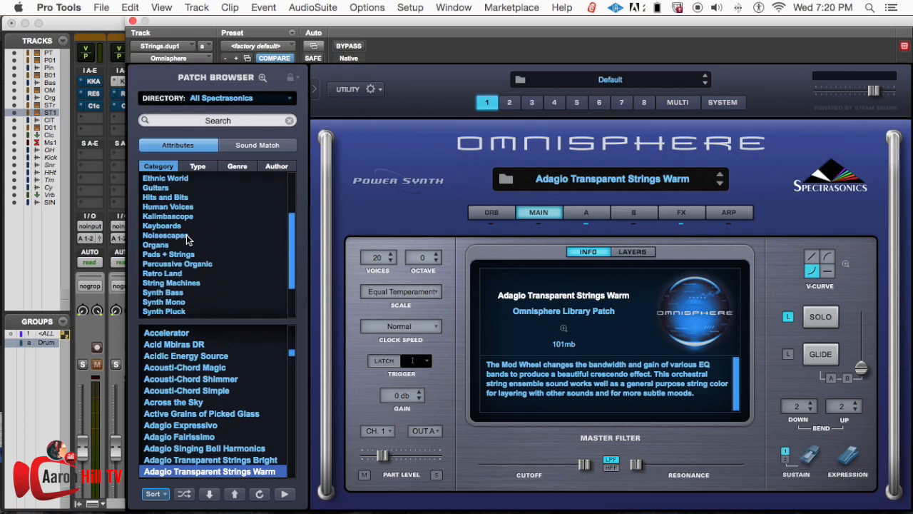
scroll(177, 243, down, 3)
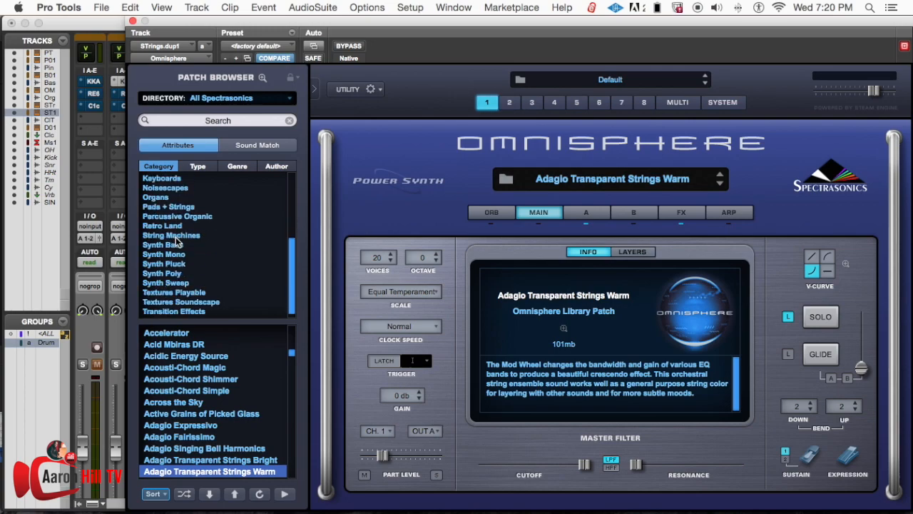
scroll(170, 238, up, 1)
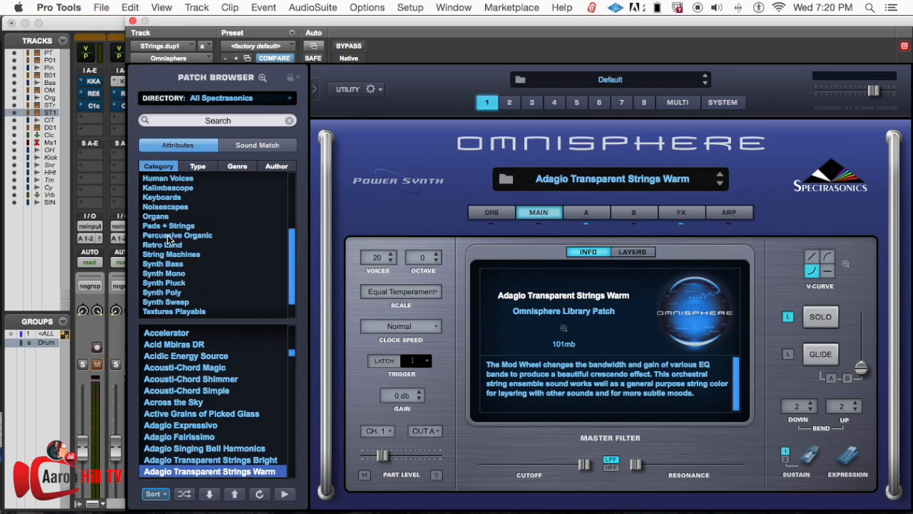
click(178, 231)
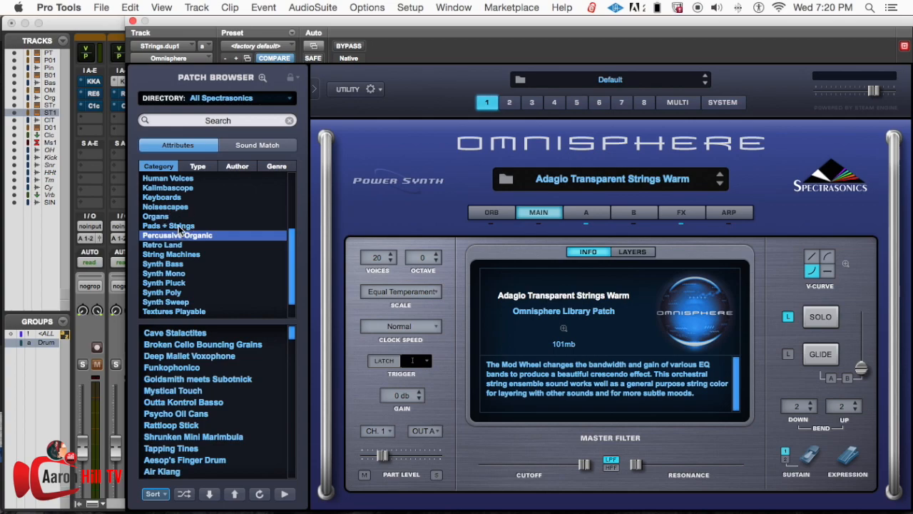
click(181, 226)
- Search the patches for "violin" and try Analog Bright Violins and Violin Synth Sheen
click(210, 120)
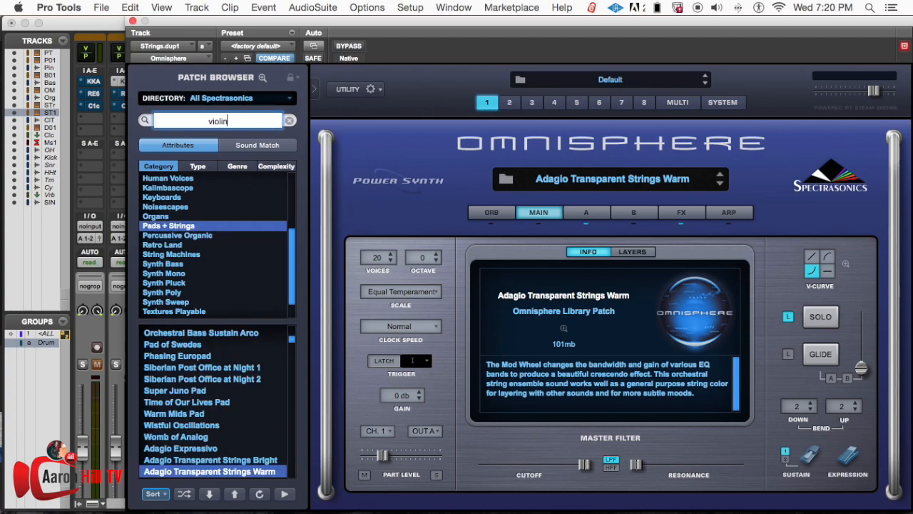
key(Return)
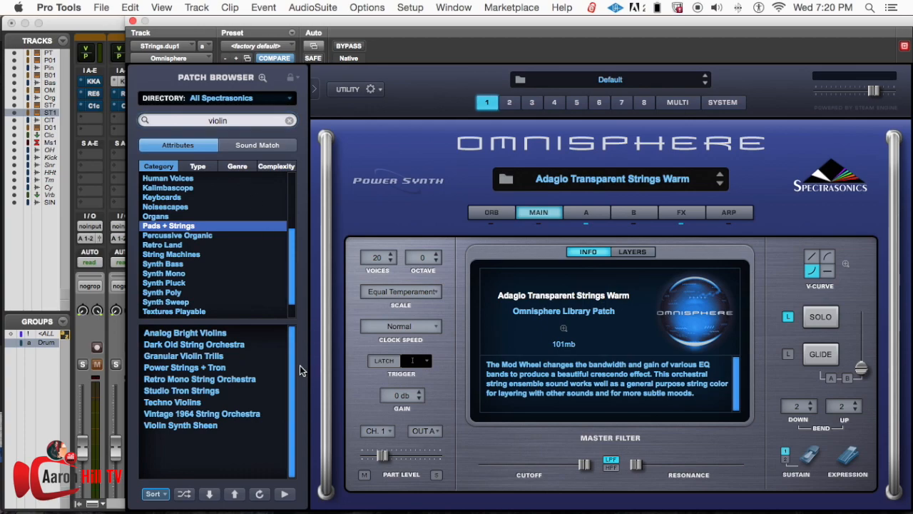
click(244, 335)
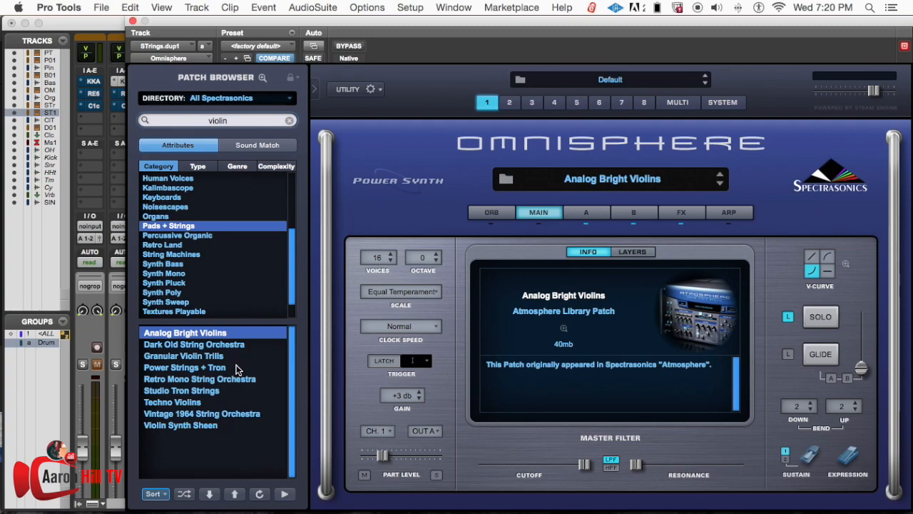
click(219, 427)
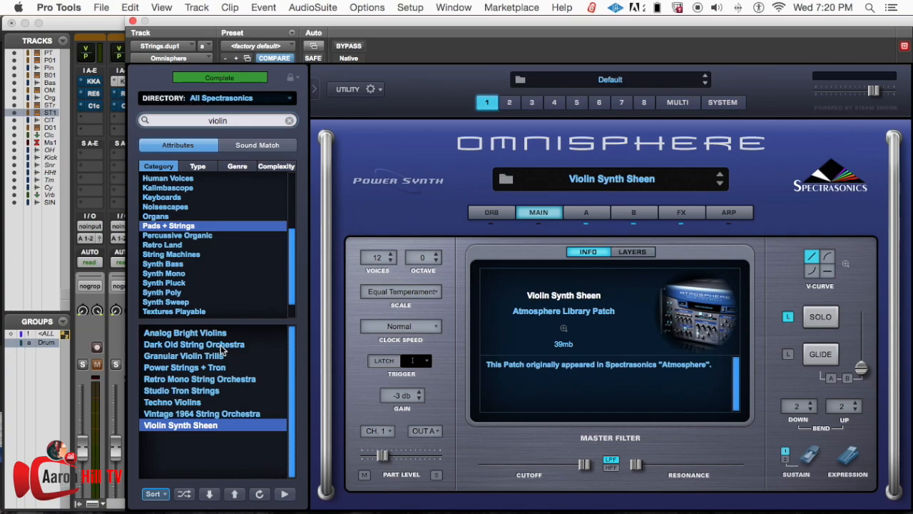
- Filter the patches by the Acoustic Strings type and load Studio Tron Strings after trying Dark Old String Orchestra
click(197, 165)
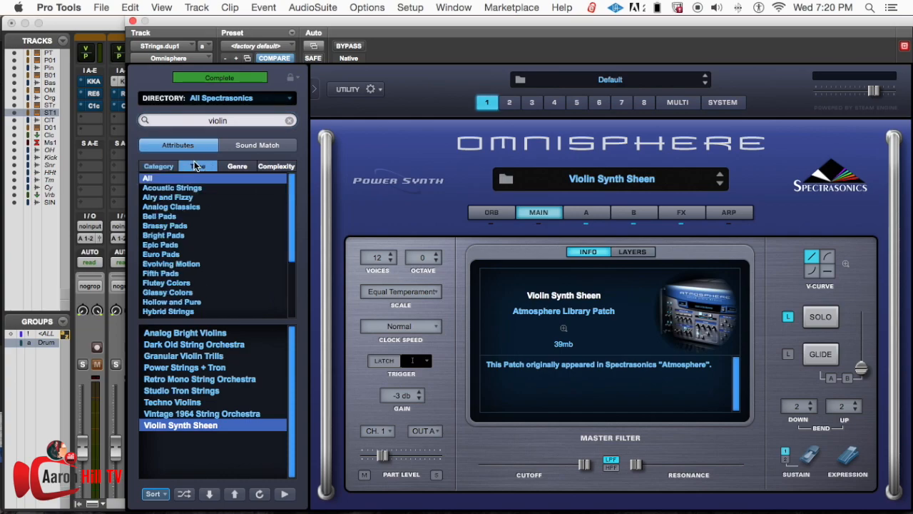
click(221, 190)
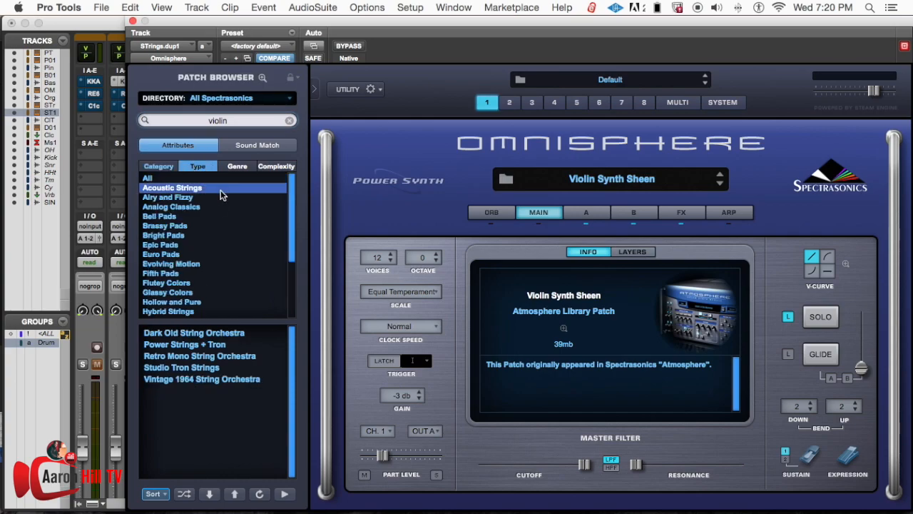
click(224, 339)
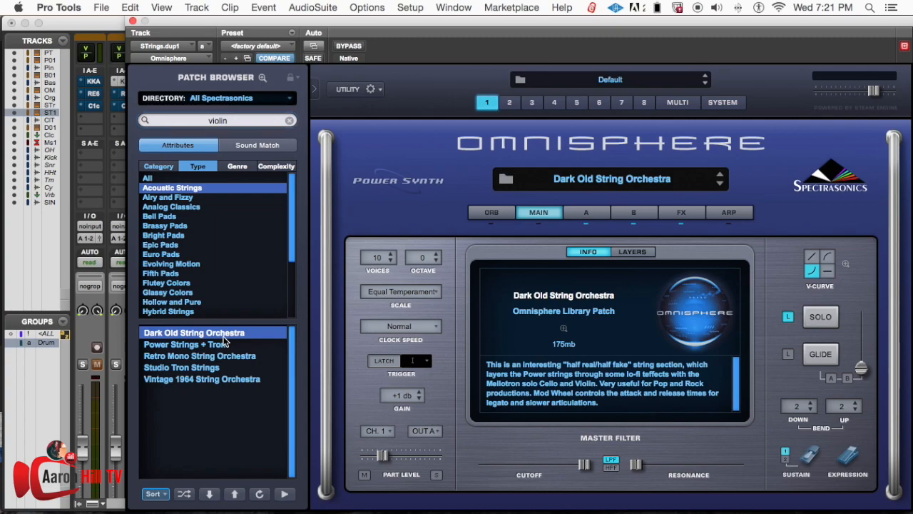
click(200, 367)
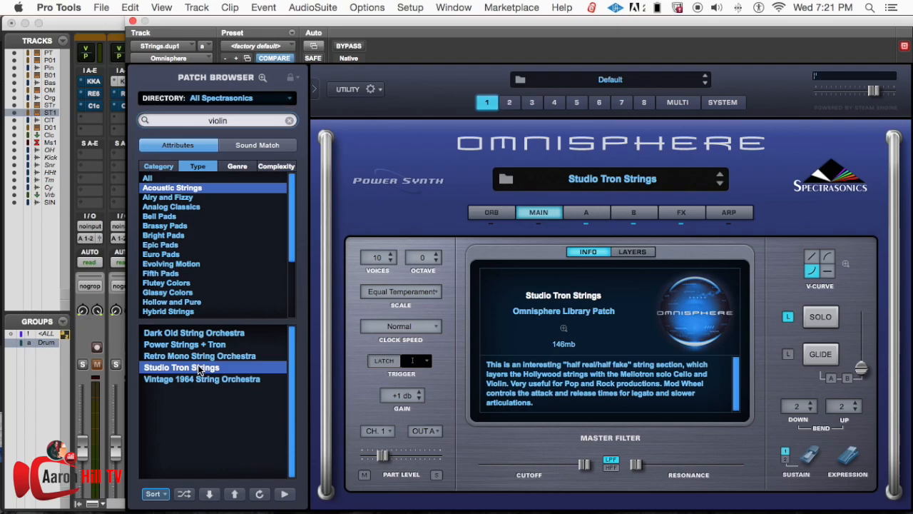
key(super+equal)
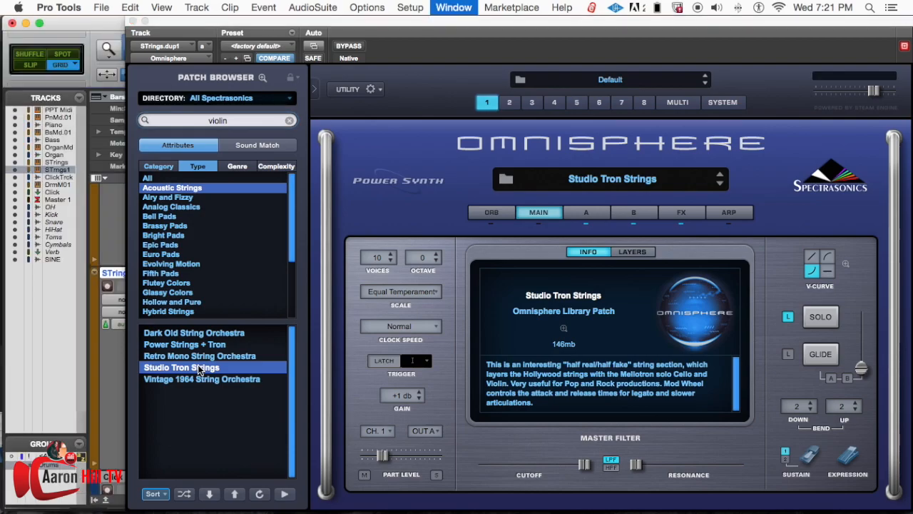
- Close the Omnisphere window and place the playback cursor at the Bridge marker
click(132, 21)
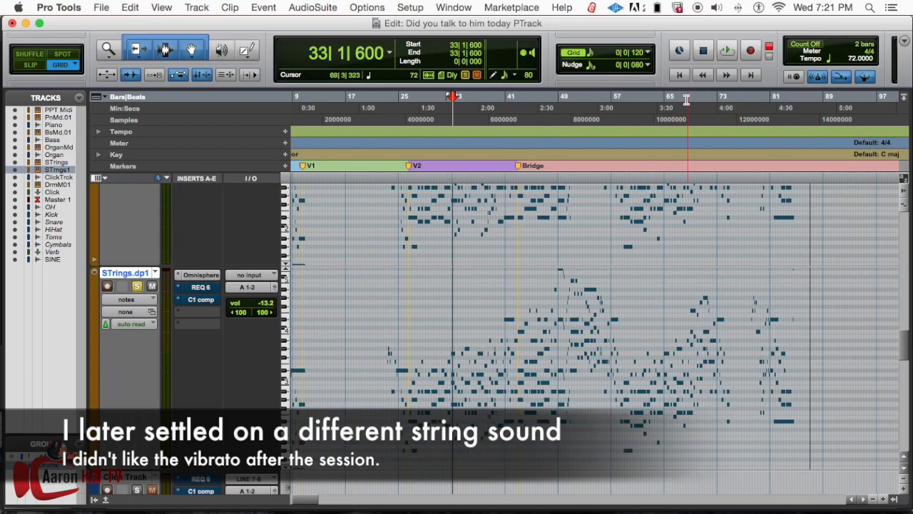
key(super+bracketright)
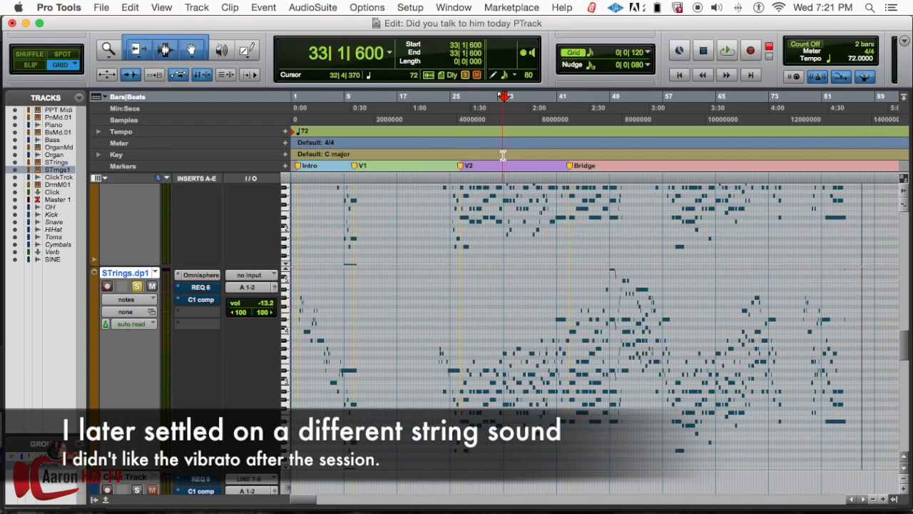
key(super+bracketleft)
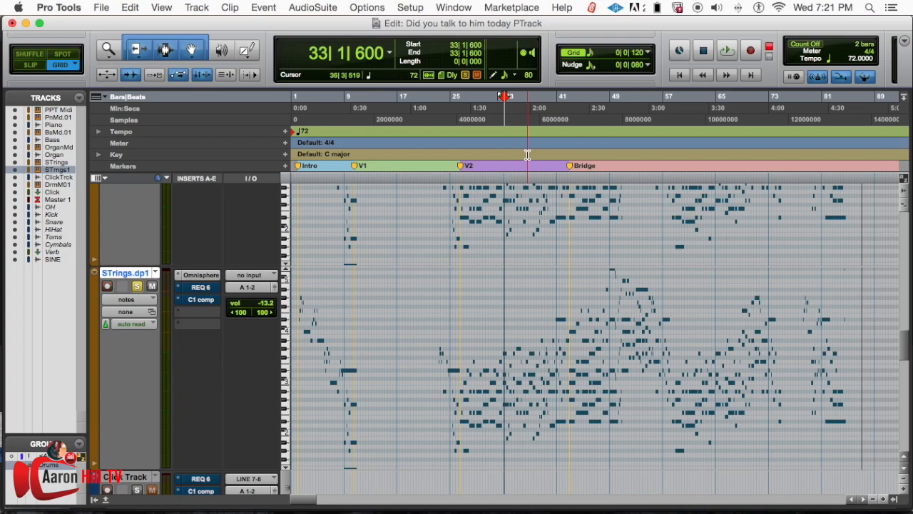
scroll(527, 155, right, 3)
scroll(494, 156, left, 3)
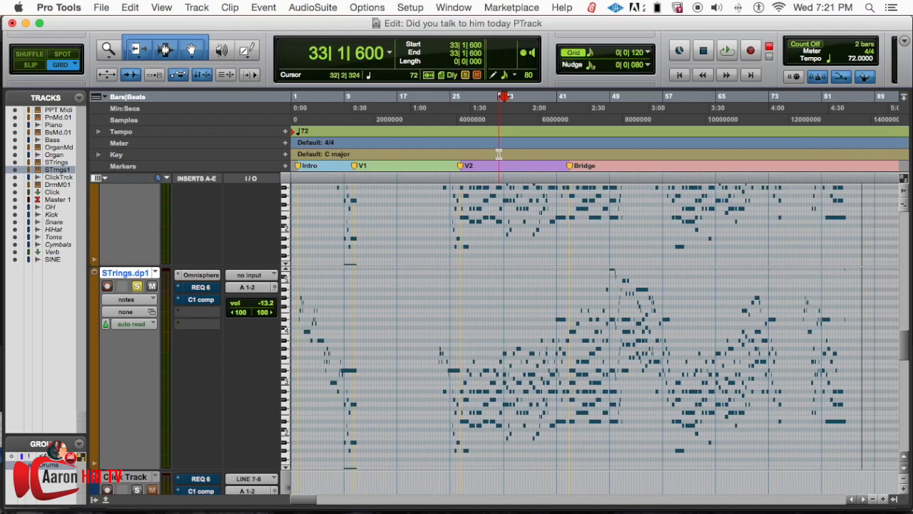
click(570, 106)
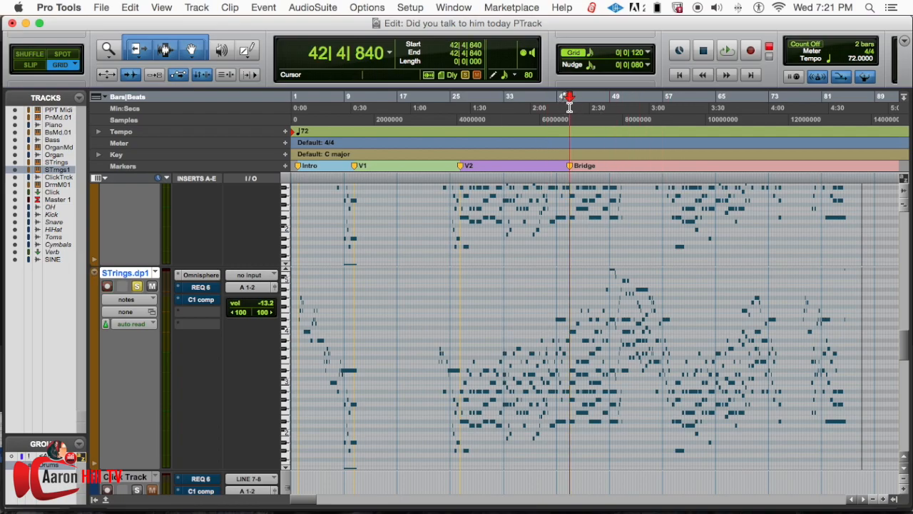
- Play the strings briefly from 42|2|240, just before the Bridge marker, then stop playback
key(super+bracketright)
key(super+bracketright)
key(super+bracketright)
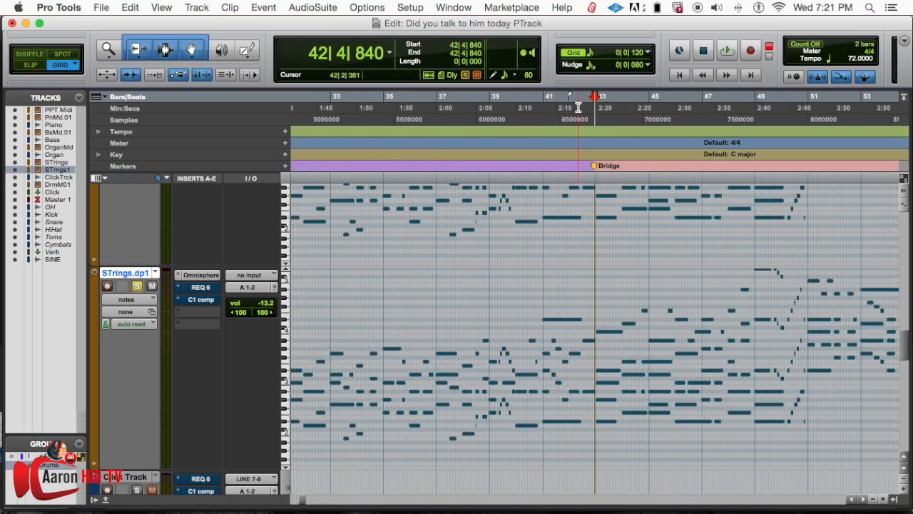
key(super+bracketleft)
key(super+bracketleft)
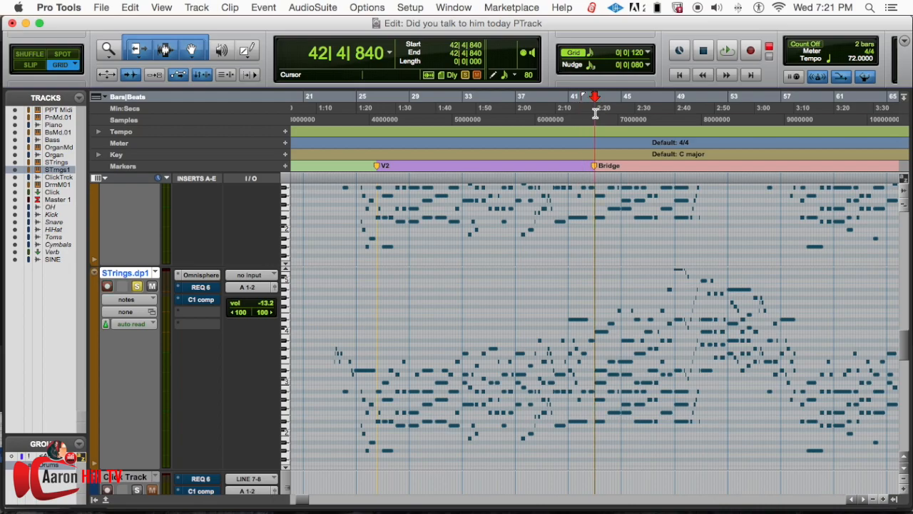
click(584, 114)
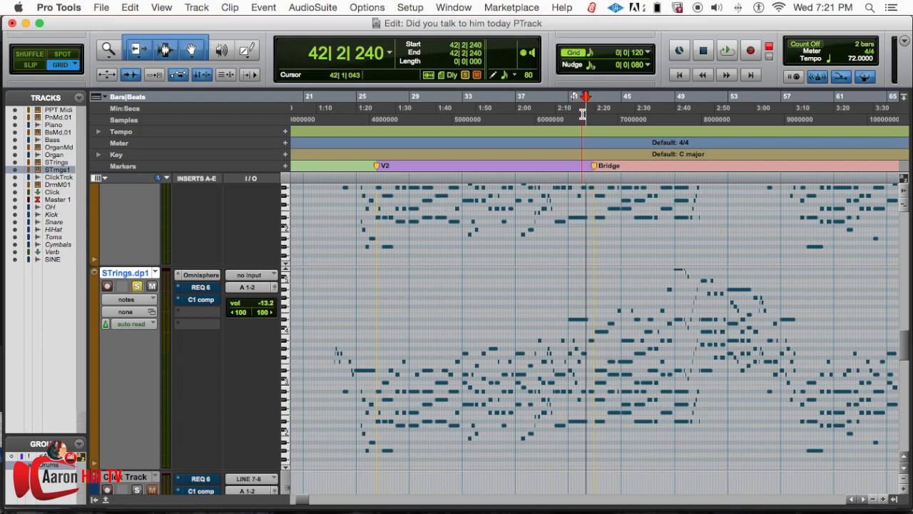
key(space)
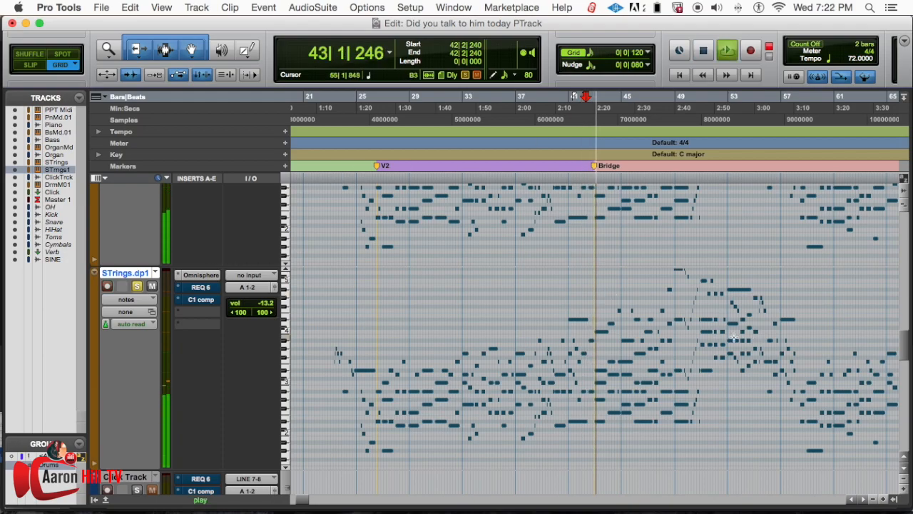
key(space)
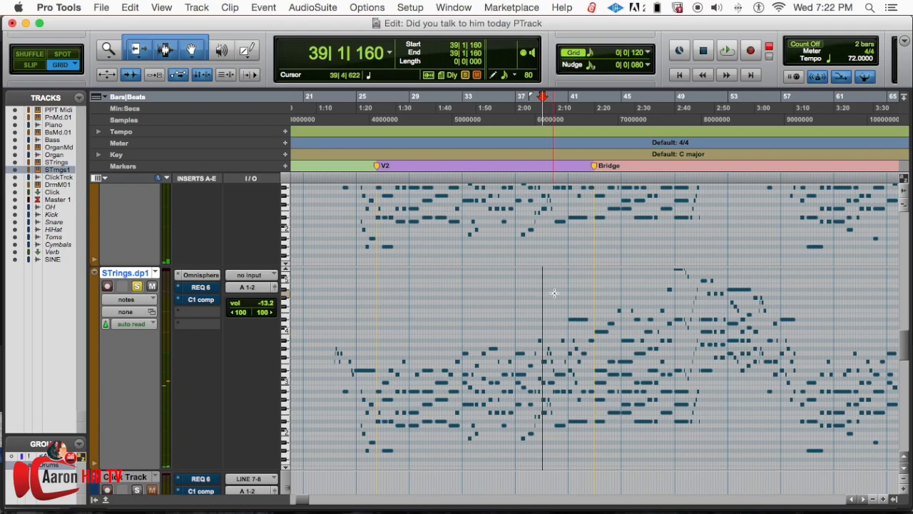
- Delete all notes from the duplicate strings track and play the soloed strings from 40|3|120, stopping after the passage
key(super+a)
key(Delete)
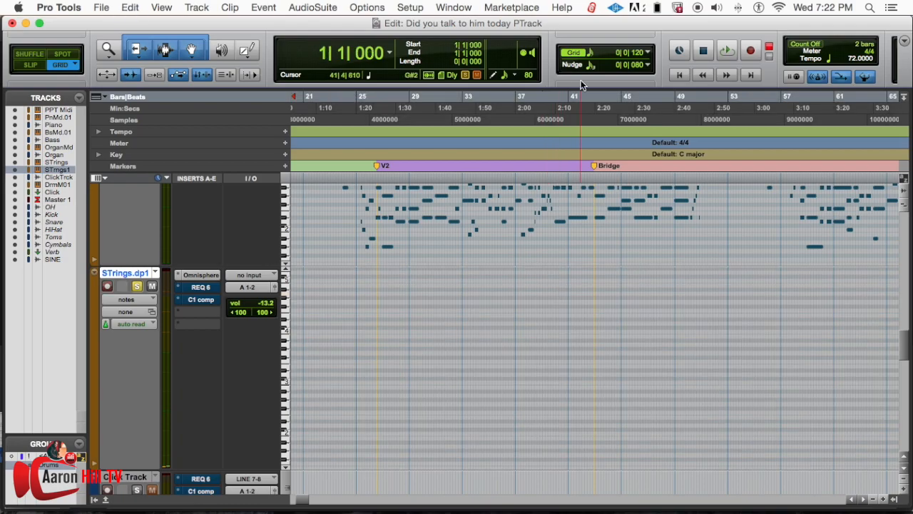
click(563, 110)
key(space)
scroll(249, 233, up, 5)
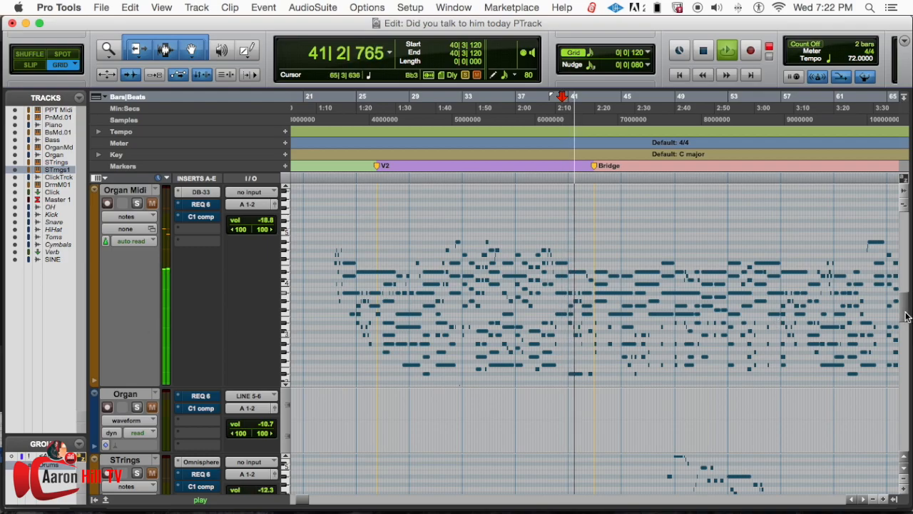
scroll(900, 339, down, 5)
scroll(895, 342, down, 2)
scroll(892, 341, up, 3)
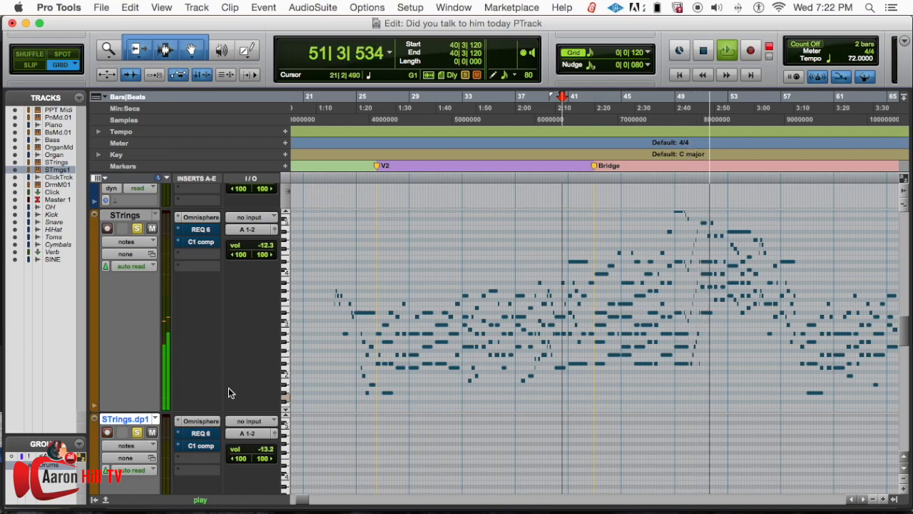
key(space)
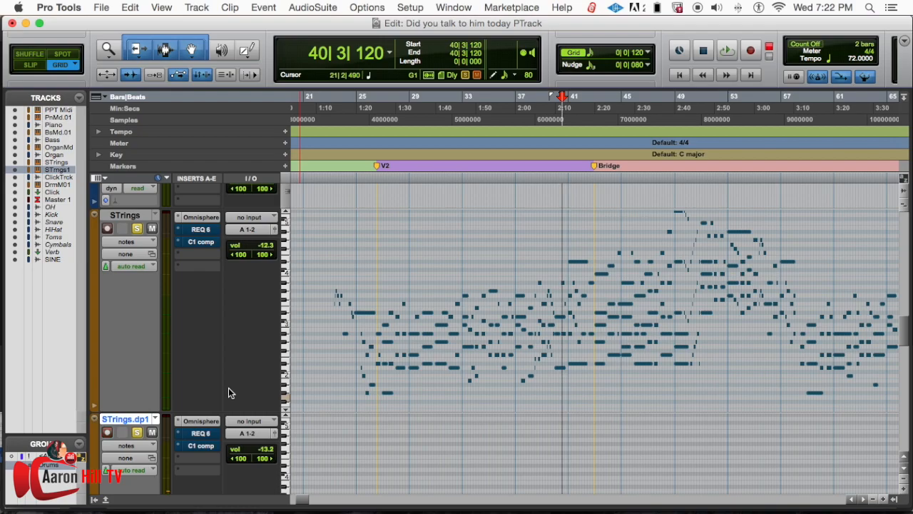
- In the mixer, unsolo both strings tracks, record-enable the duplicate strings track and start playback
key(super+equal)
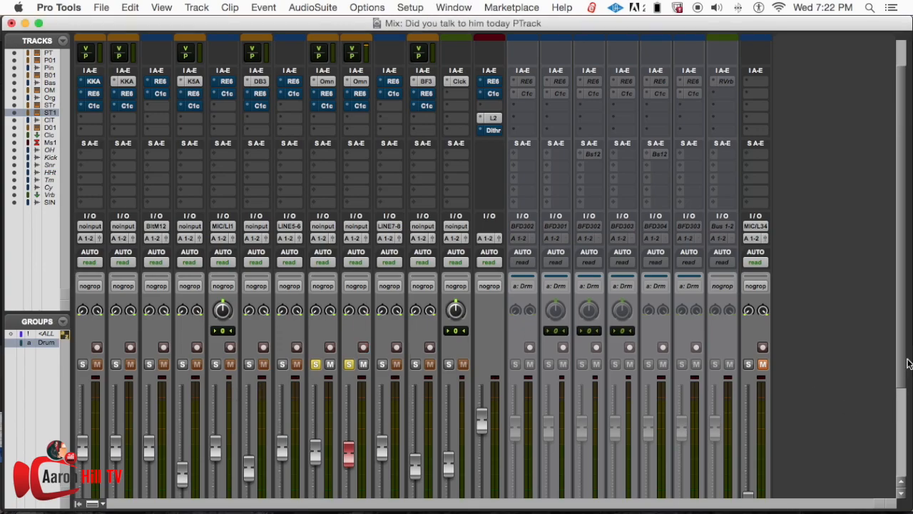
mouse_move(902, 370)
mouse_down()
mouse_move(897, 444)
mouse_move(900, 360)
mouse_up()
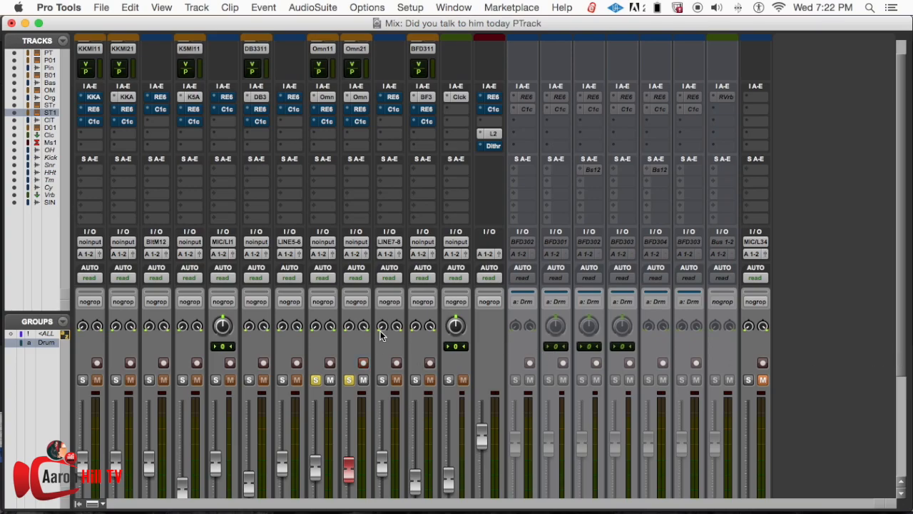
key(super+equal)
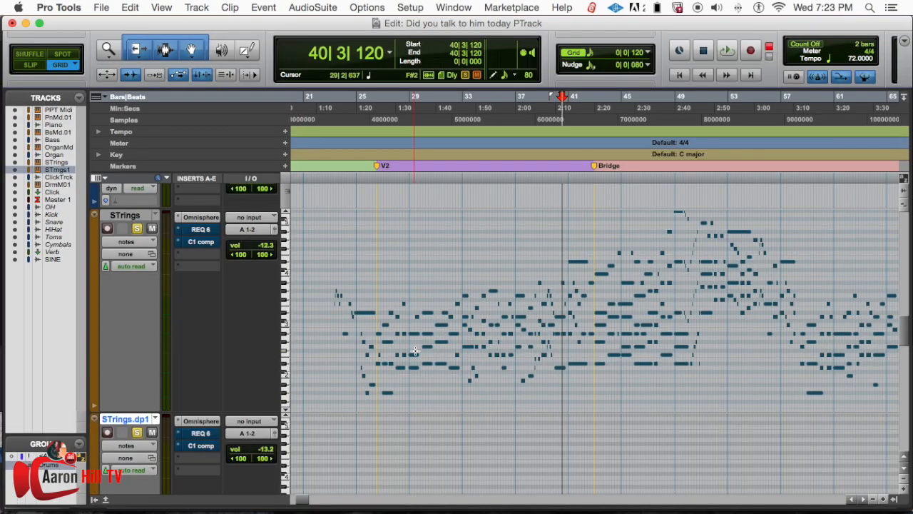
key(super+equal)
click(316, 380)
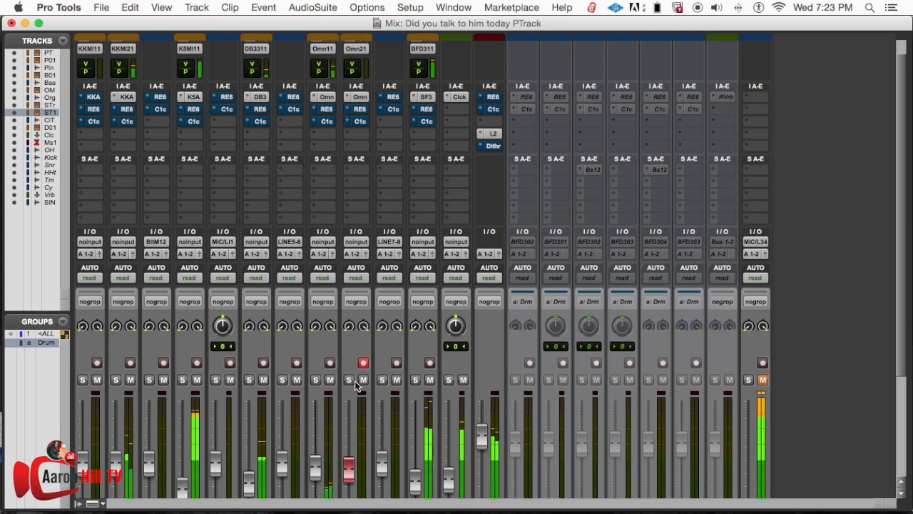
- Lower the MIDI drum track's fader to -21.4 dB and raise the duplicate strings track's fader to -8.1 dB
scroll(436, 414, down, 2)
drag(412, 433, 413, 437)
key(super+equal)
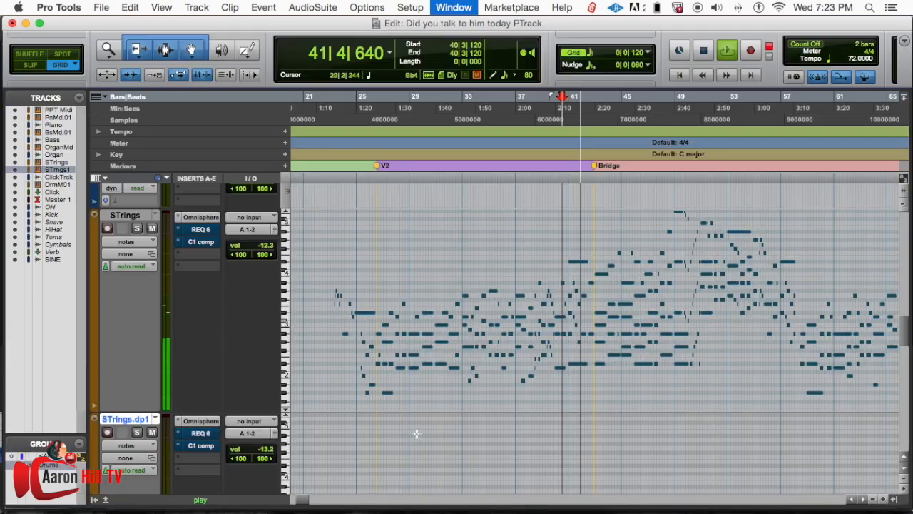
key(super+equal)
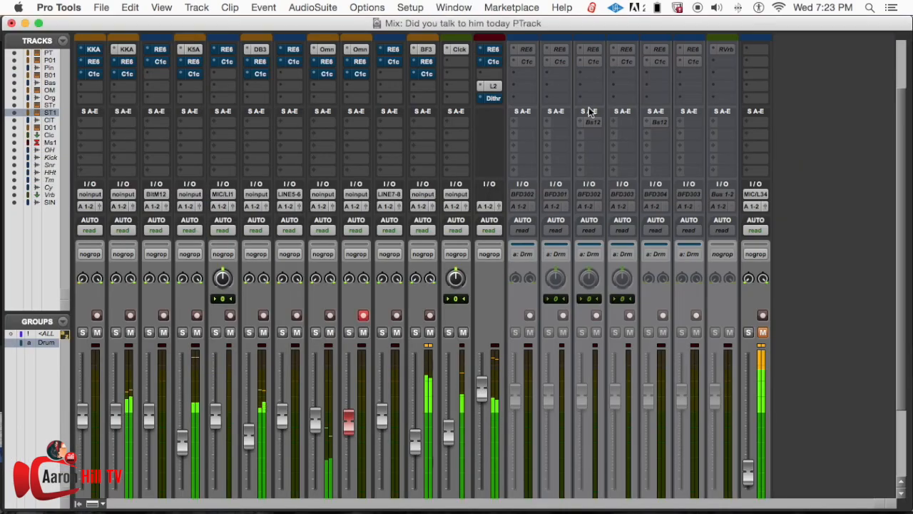
scroll(398, 314, down, 2)
drag(347, 382, 357, 371)
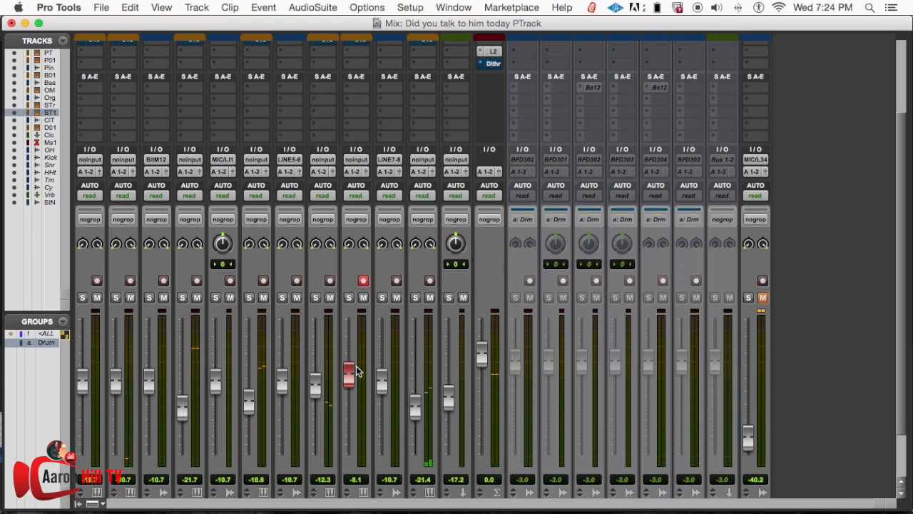
- Return to the edit view and set the playback start to 42|1|000, just before the Bridge marker
key(super+equal)
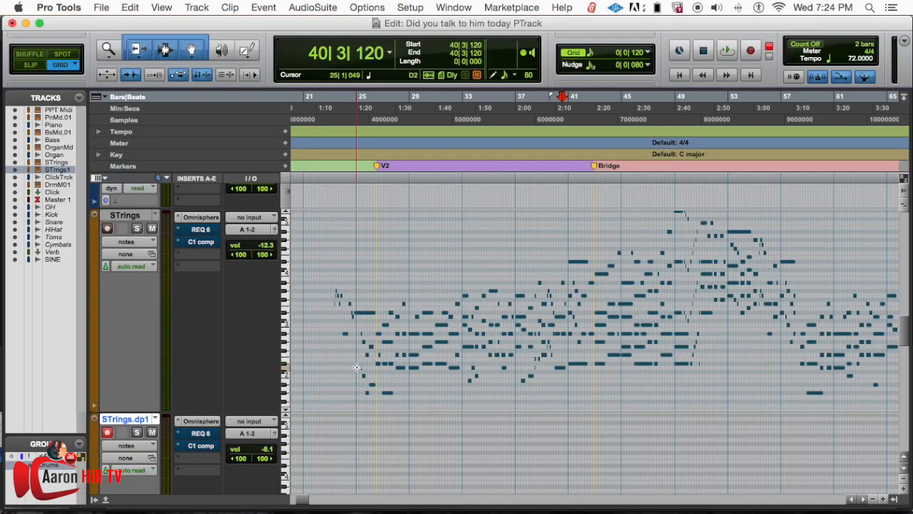
click(650, 109)
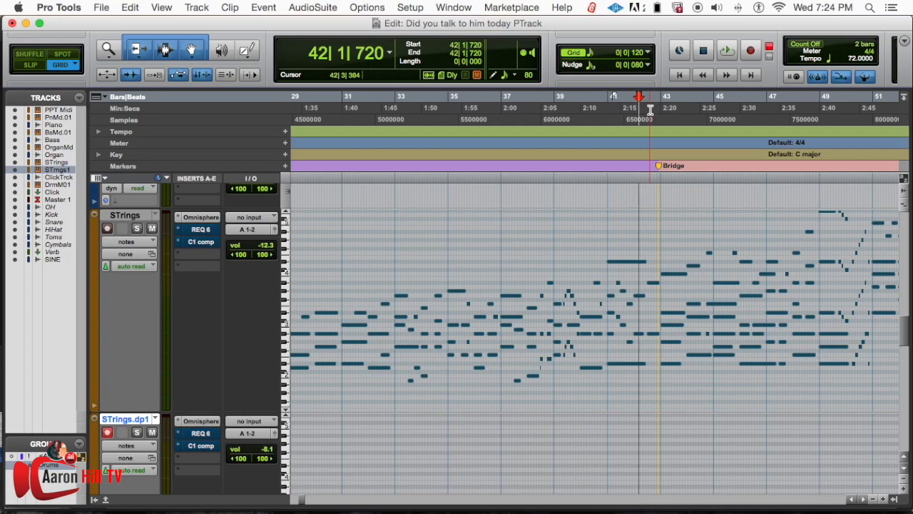
click(653, 111)
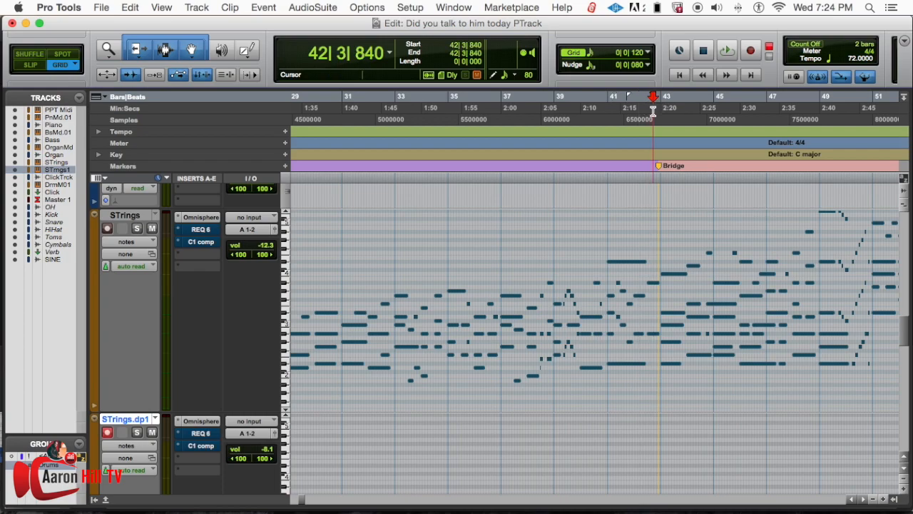
click(640, 112)
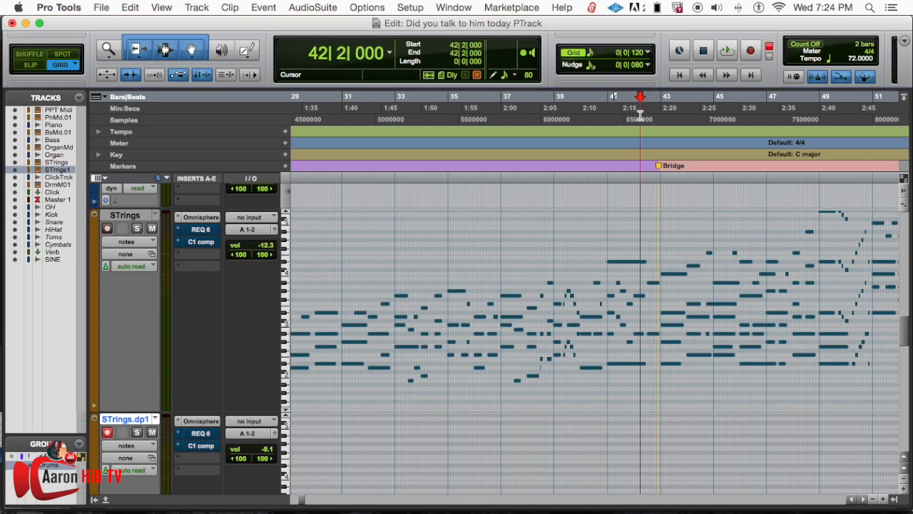
click(637, 112)
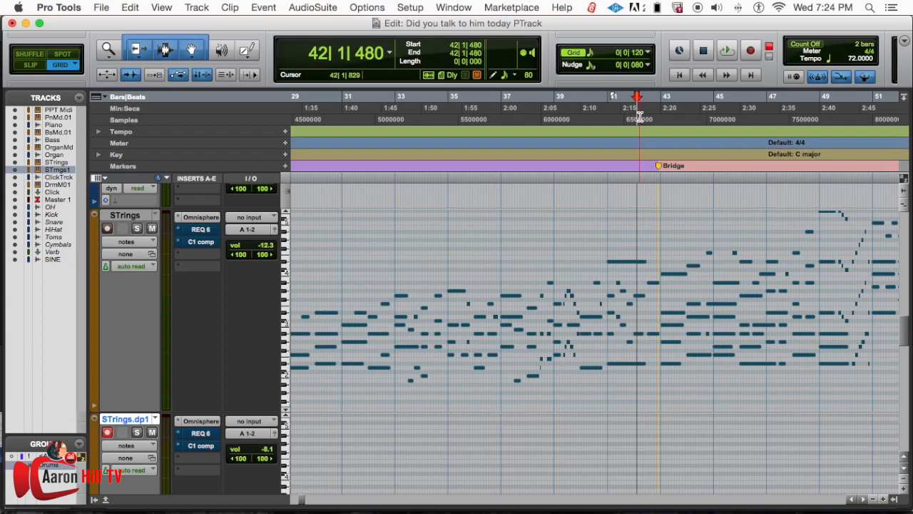
click(635, 115)
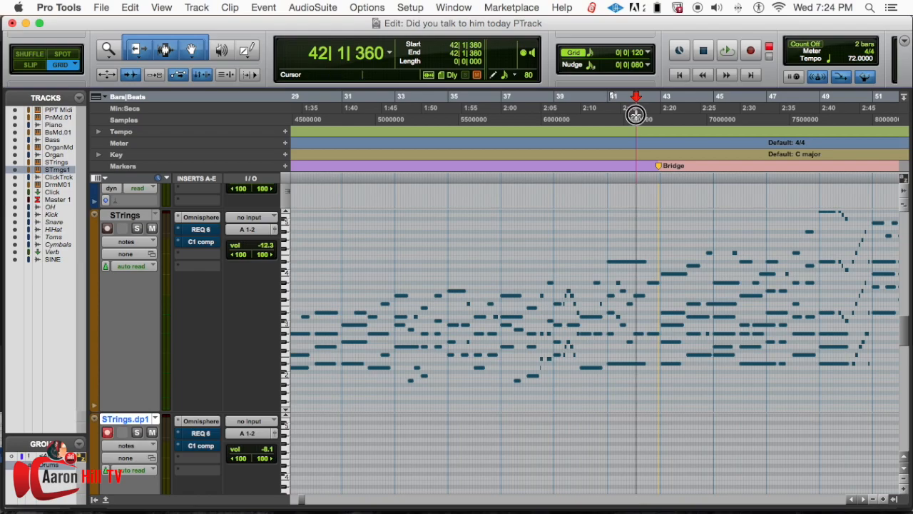
click(633, 117)
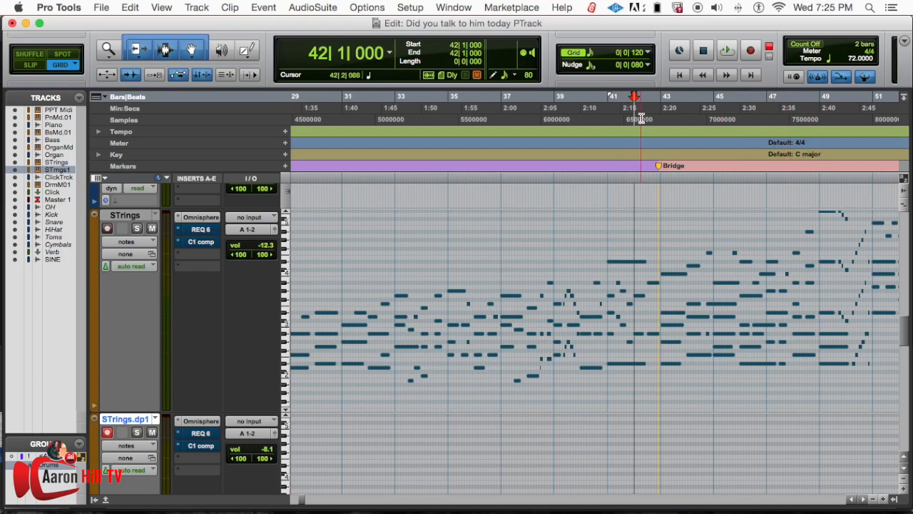
- Move the playback start back to 34|4|000 in the V2 section and play the full song
key(super+bracketright)
key(super+bracketright)
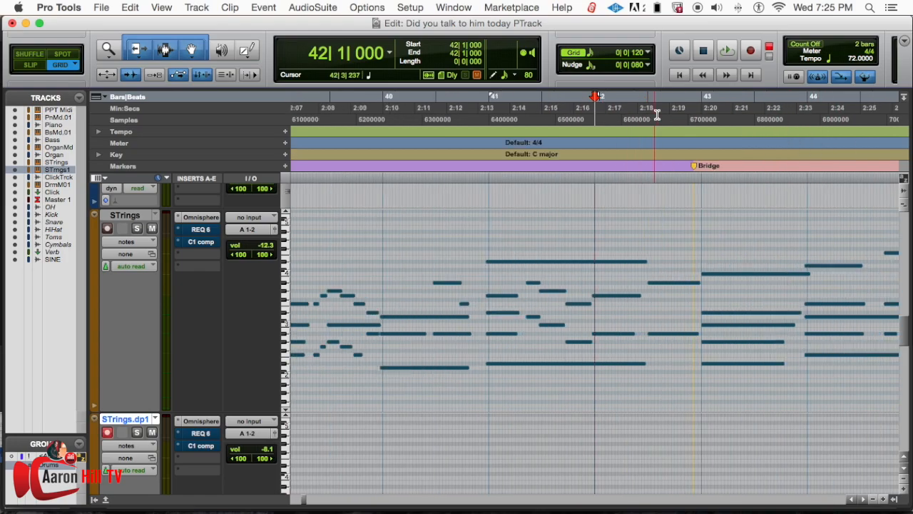
key(super+bracketleft)
key(super+bracketleft)
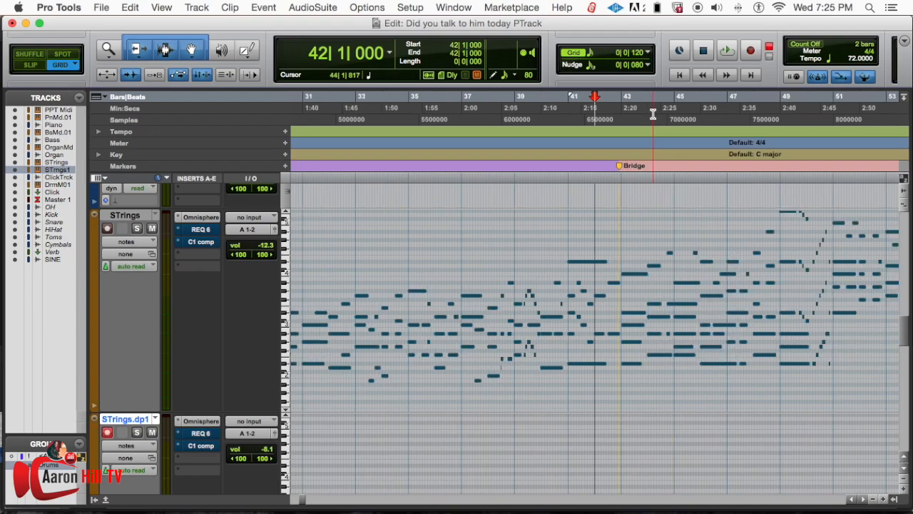
click(581, 113)
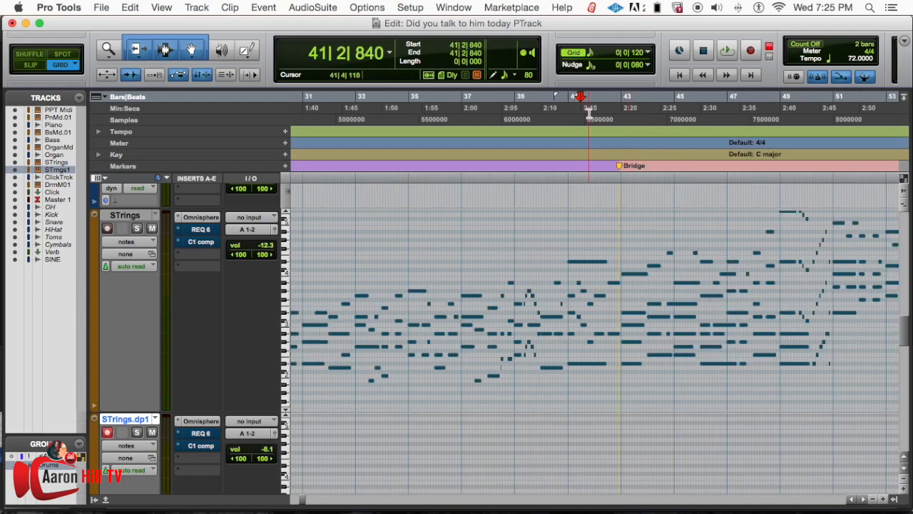
click(589, 113)
click(449, 116)
scroll(449, 116, left, 10)
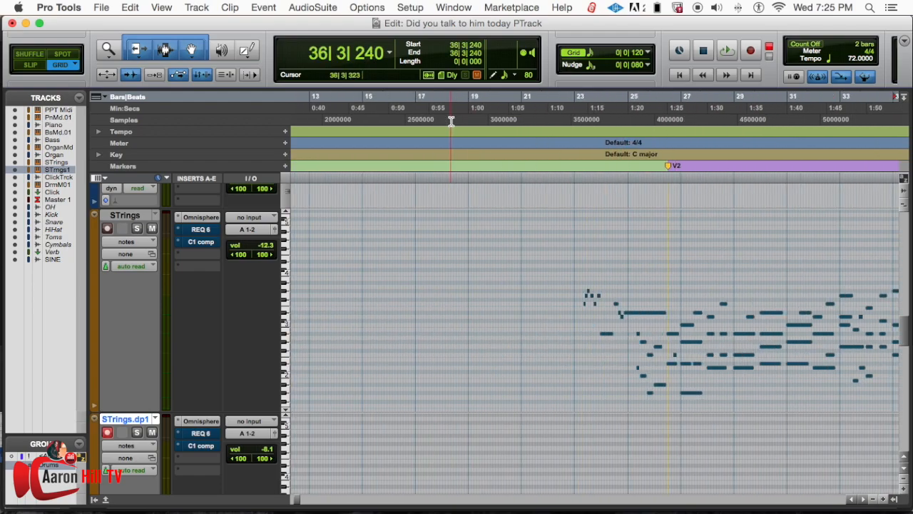
scroll(628, 122, right, 8)
scroll(589, 130, left, 6)
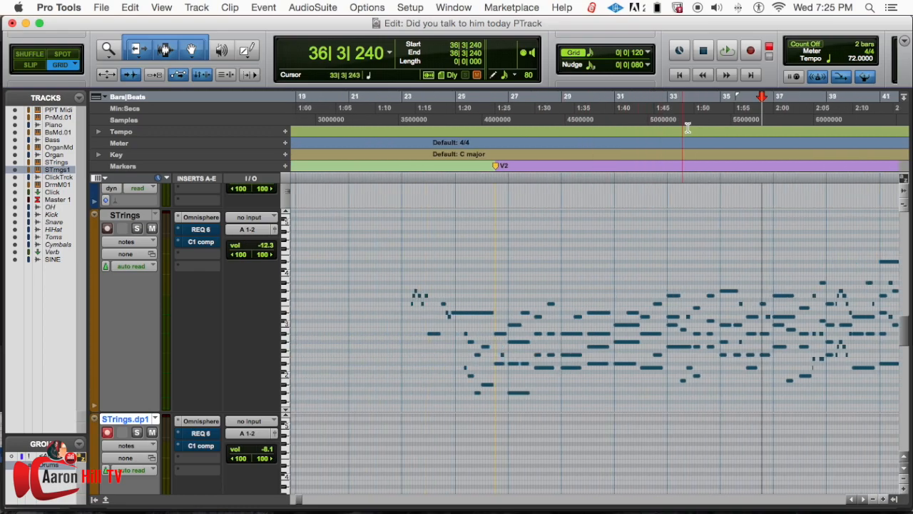
click(713, 112)
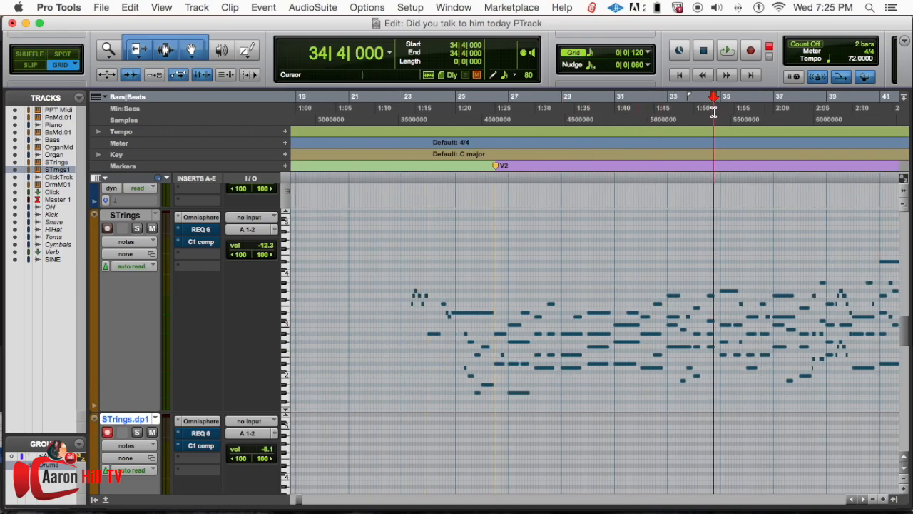
key(space)
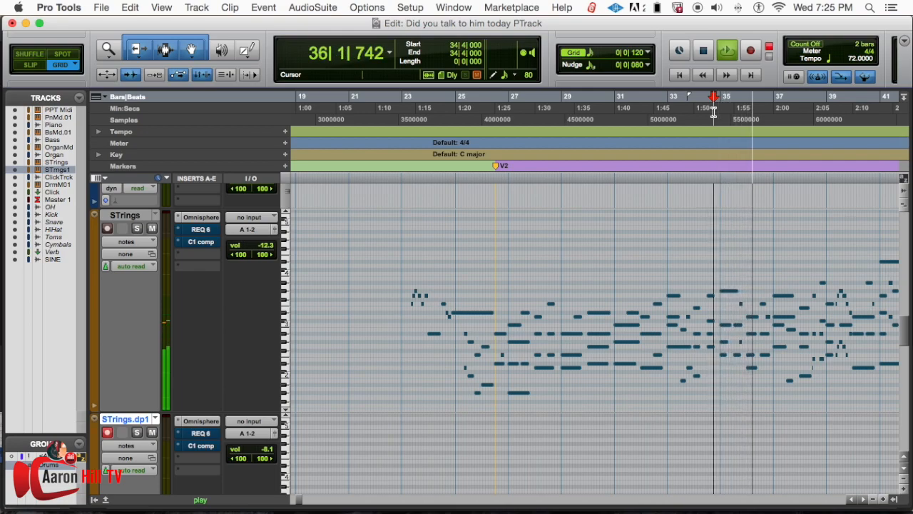
- Review the original strings part's notes beyond bar 53 while the song plays, and stop playback
scroll(707, 143, right, 2)
scroll(707, 143, right, 5)
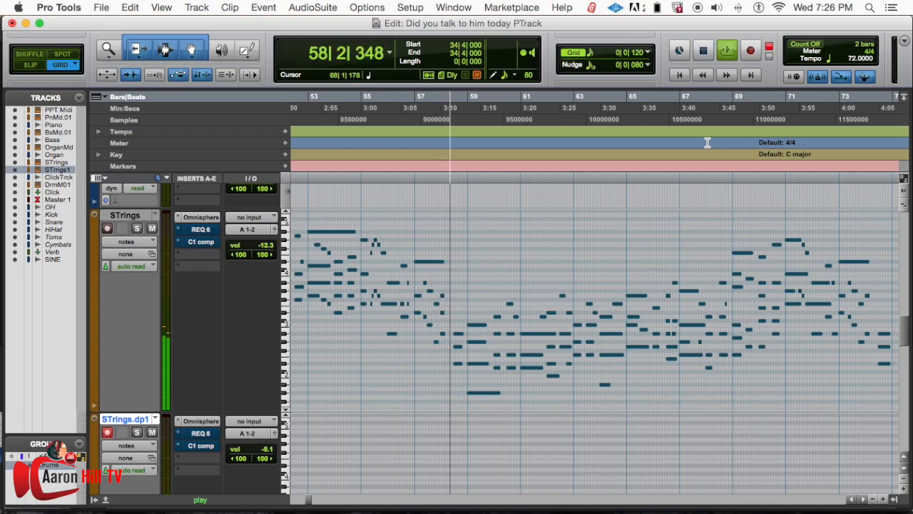
key(space)
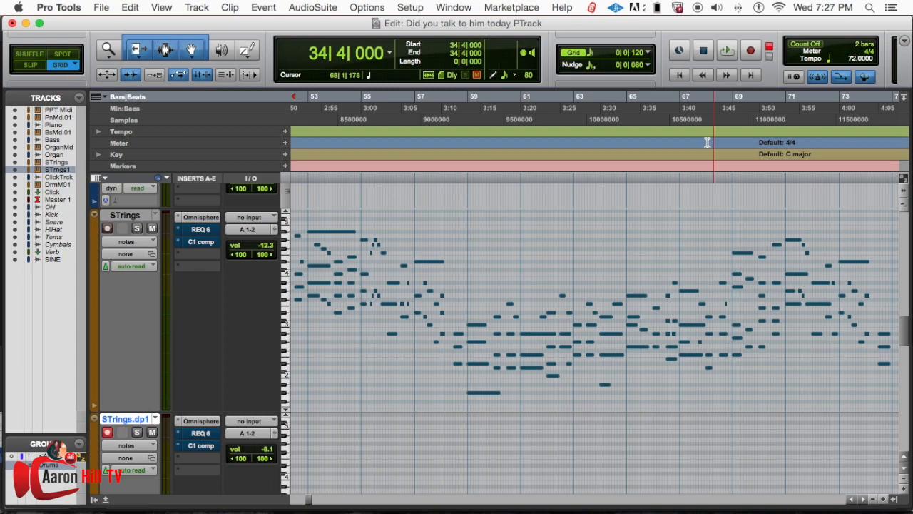
- Set the playback start to 42|3|240, just before the Bridge marker, and audition the Bridge section
key(super+bracketleft)
key(super+bracketleft)
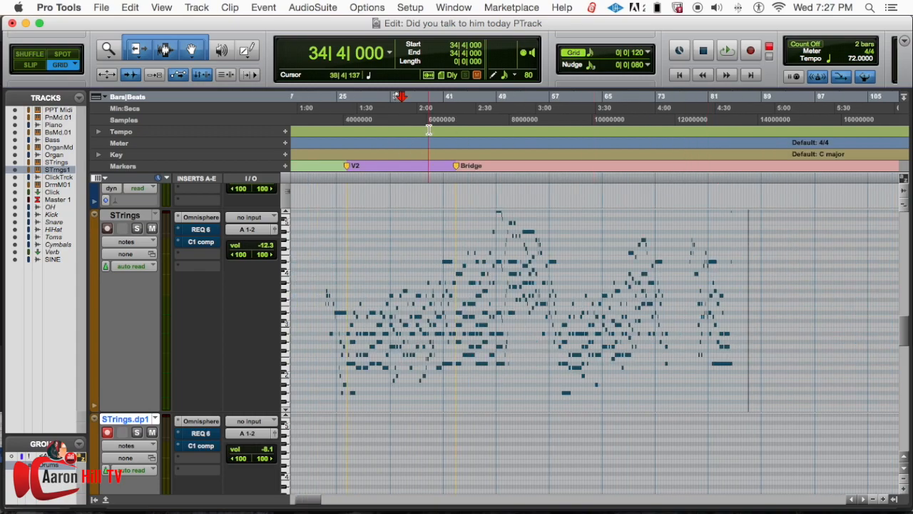
drag(452, 112, 444, 109)
key(space)
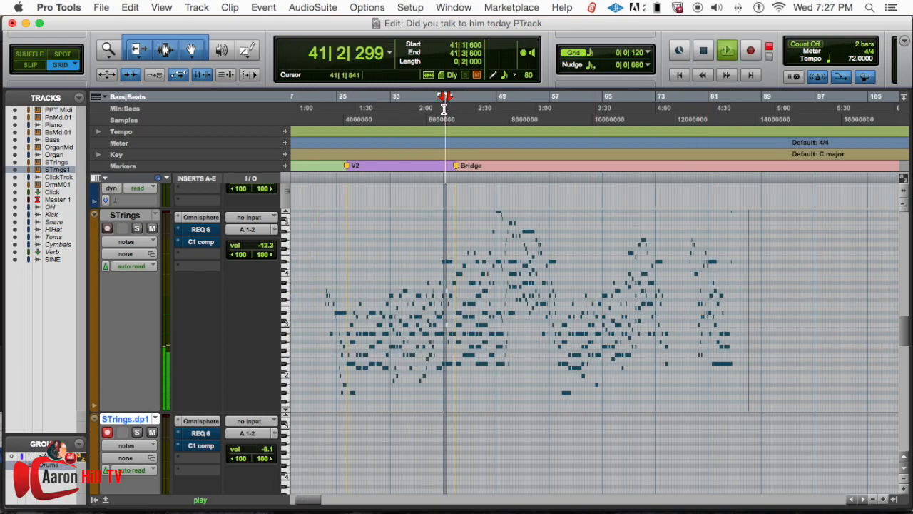
click(452, 108)
key(space)
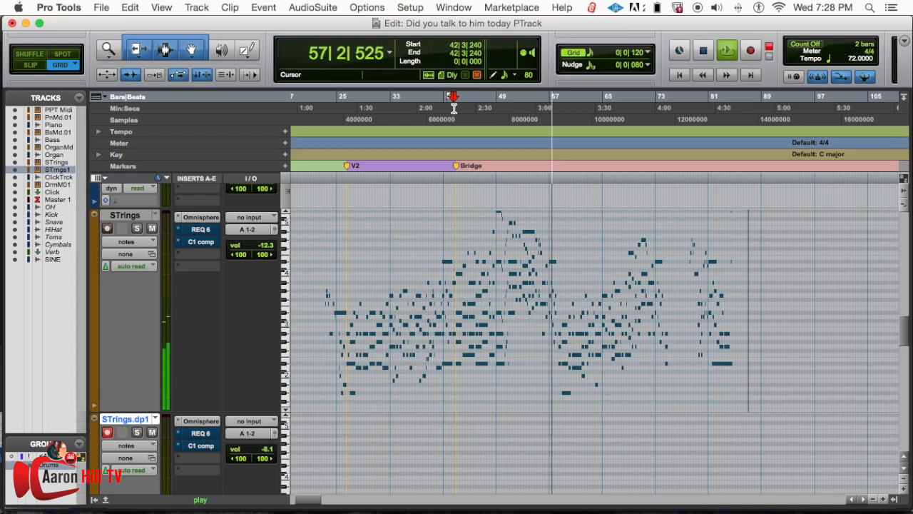
key(space)
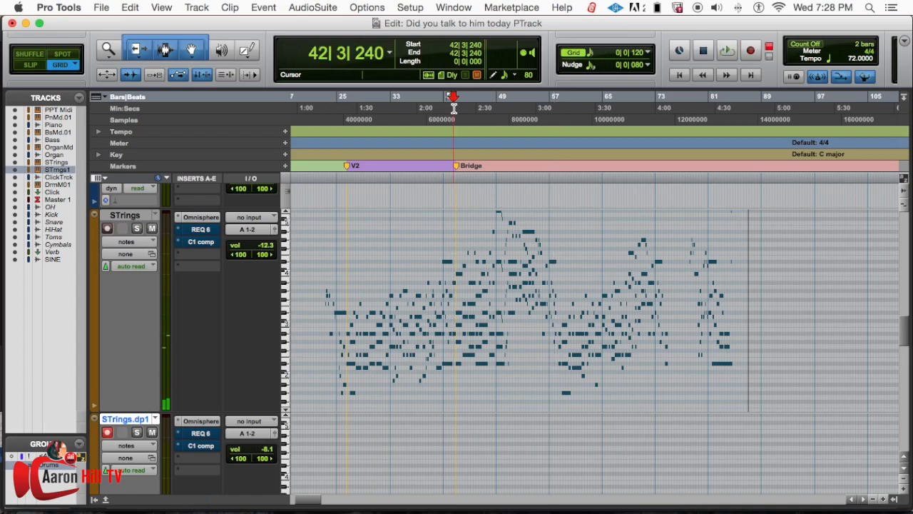
- Position the playback start closely at 42|2|360, in the measure before the Bridge marker
key(super+bracketright)
key(super+bracketright)
key(super+bracketright)
click(579, 112)
click(586, 113)
key(super+bracketright)
key(super+bracketright)
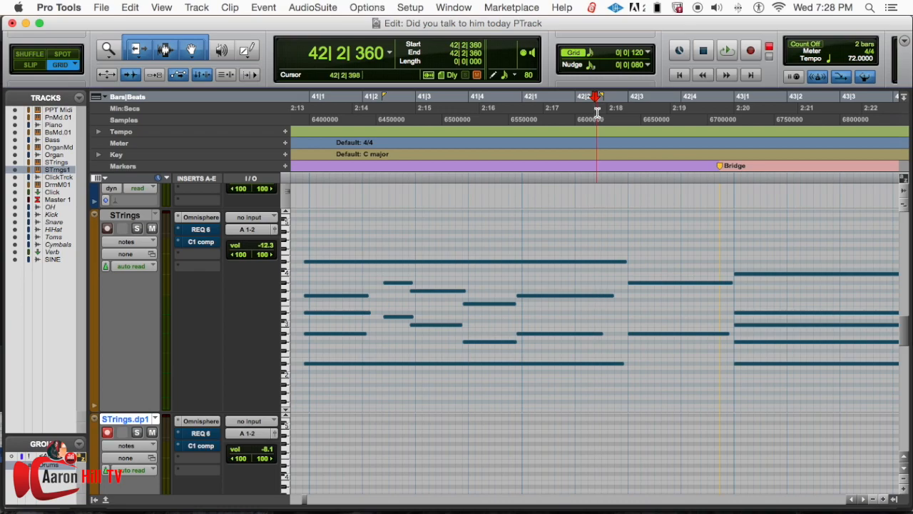
drag(537, 114, 522, 114)
key(super+bracketleft)
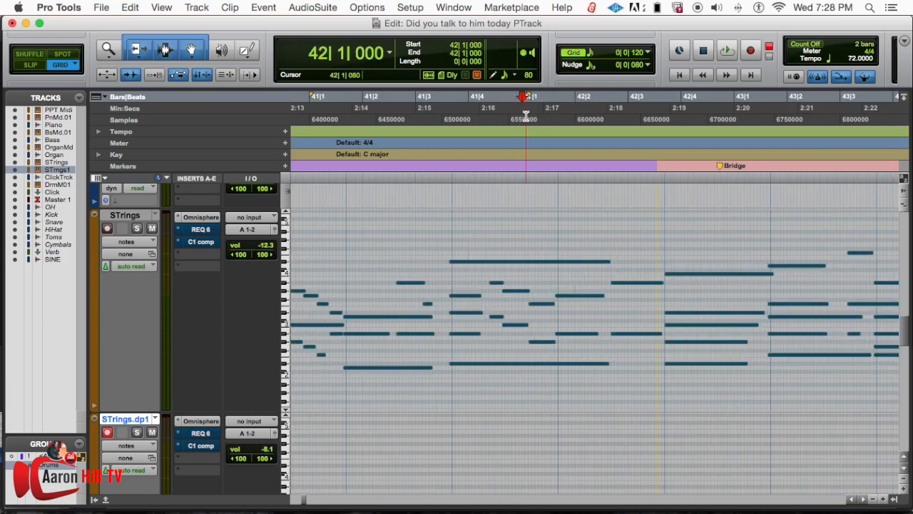
click(587, 112)
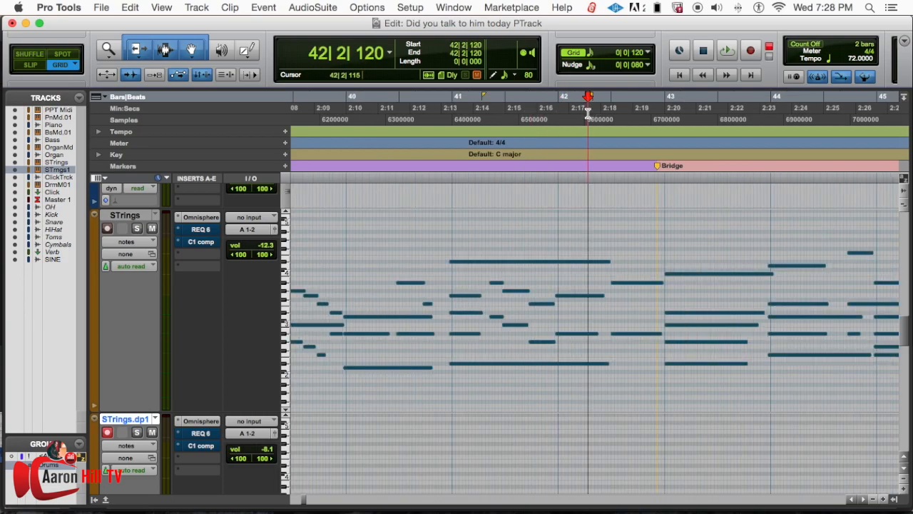
key(space)
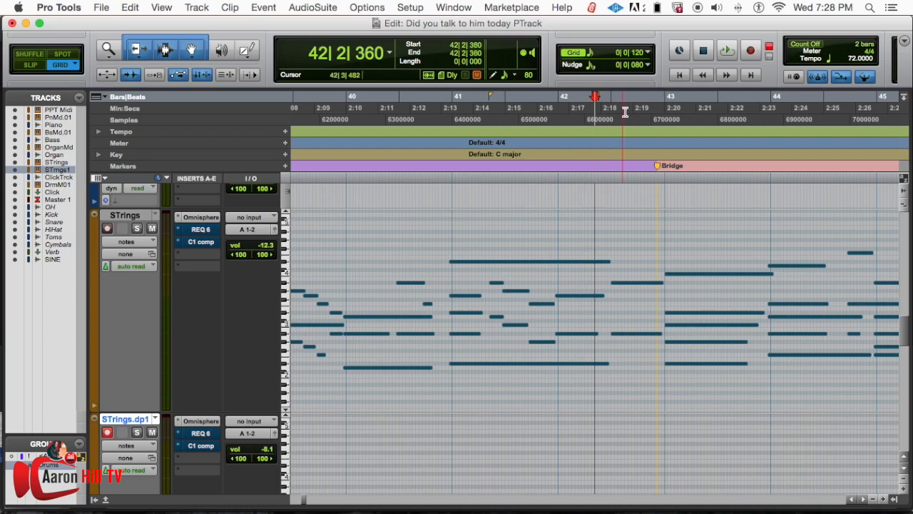
- Move the playback start to 42|1|000 and briefly test playback from the pre-roll
click(742, 109)
click(642, 109)
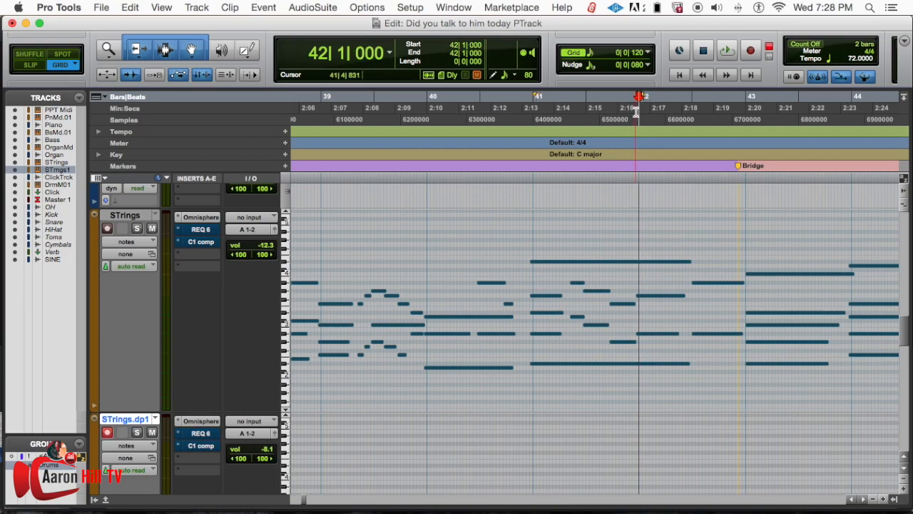
key(super+bracketright)
key(space)
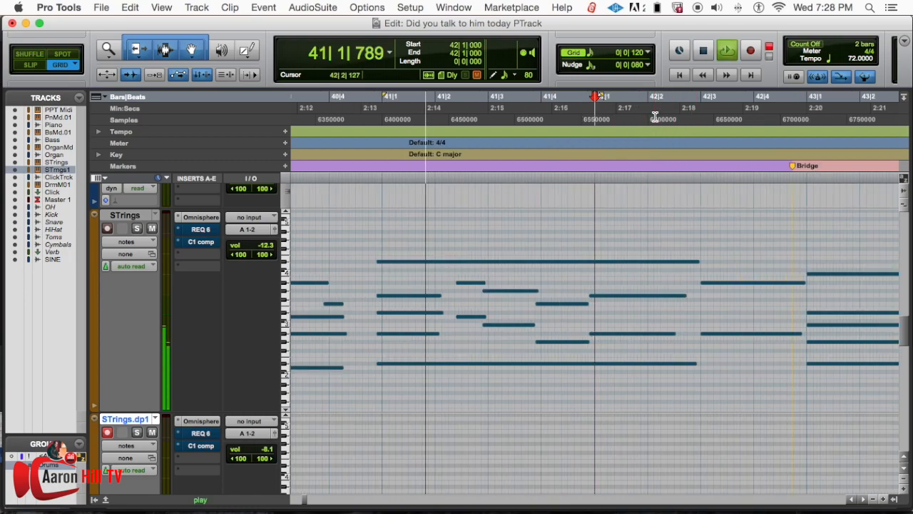
key(space)
- Set the start to 40|1|000 and record the layered strings part through the Bridge on the duplicate strings track
click(380, 114)
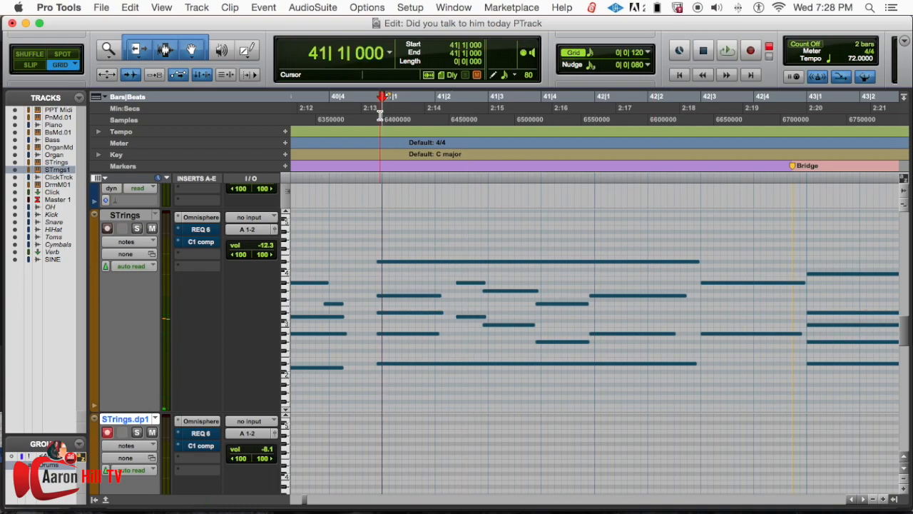
scroll(400, 286, left, 2)
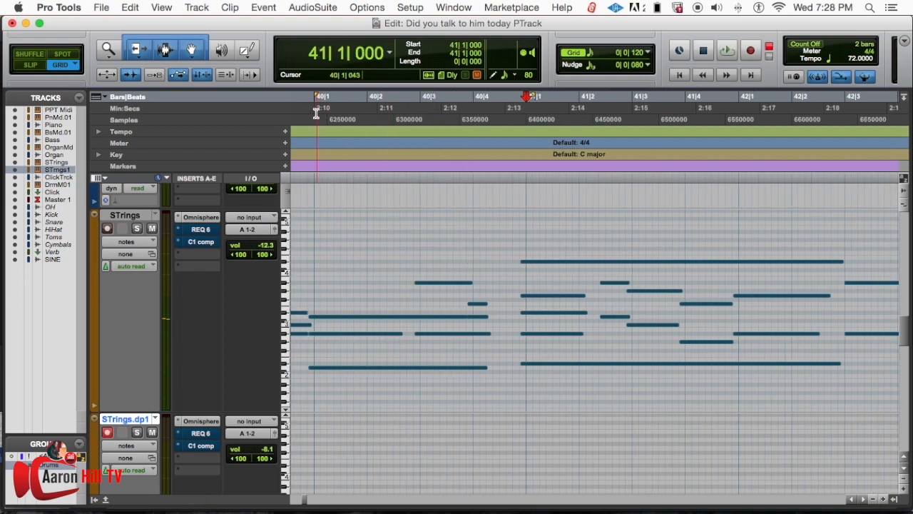
click(316, 113)
key(KP_Enter)
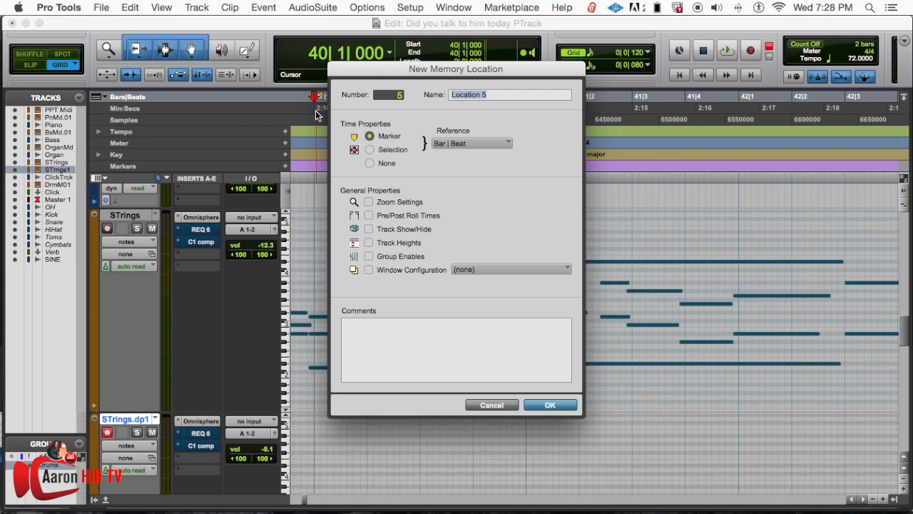
click(491, 405)
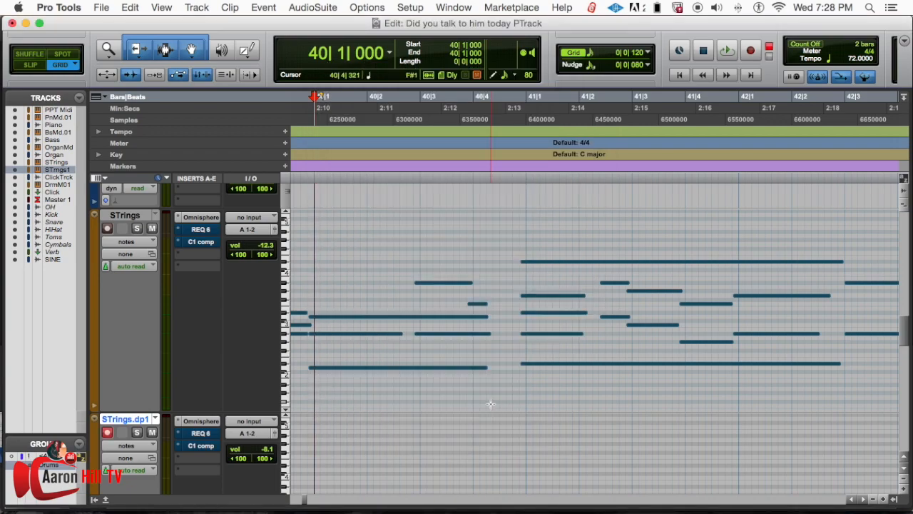
key(space)
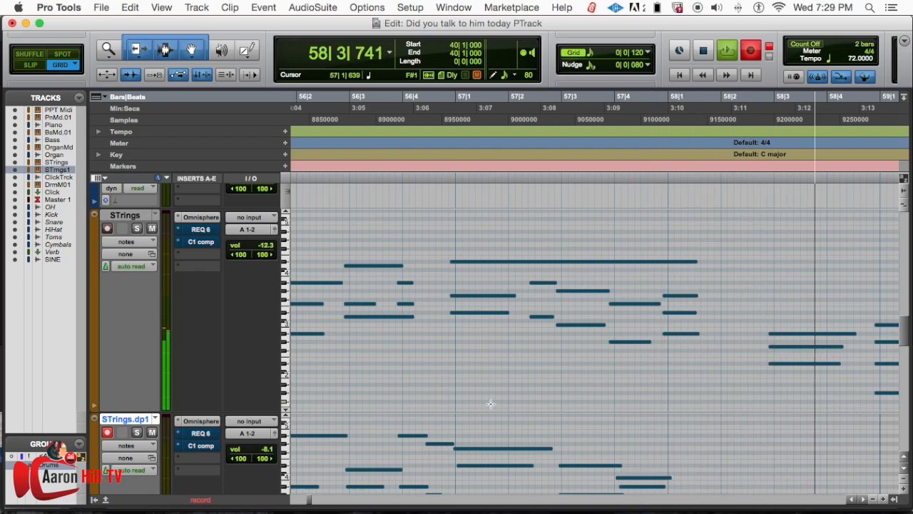
key(space)
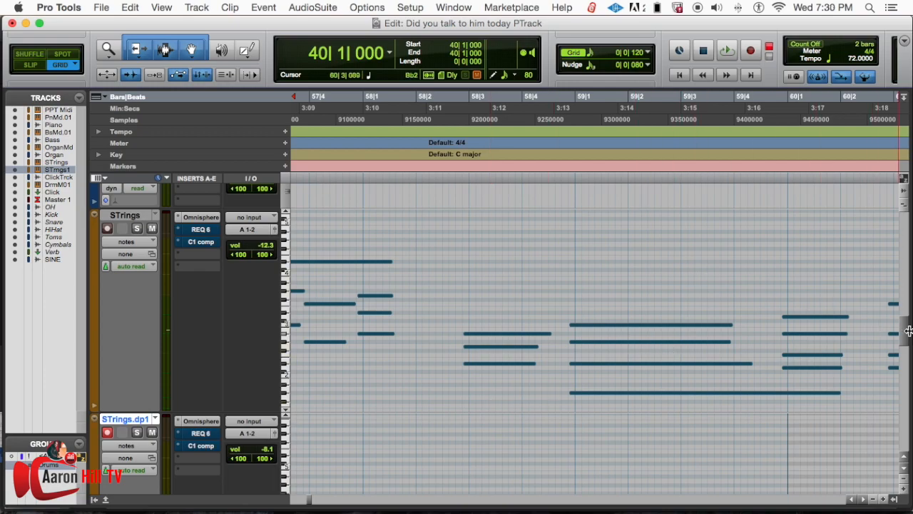
- Play back the end of the newly recorded strings layer from 55|2|360 to check it against the original strings
scroll(909, 331, down, 5)
scroll(909, 330, left, 4)
click(744, 351)
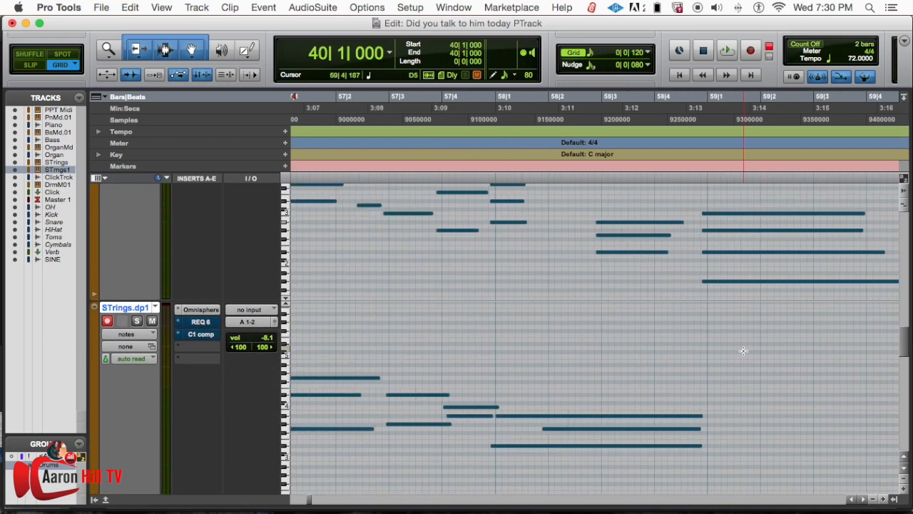
scroll(743, 350, left, 5)
click(594, 294)
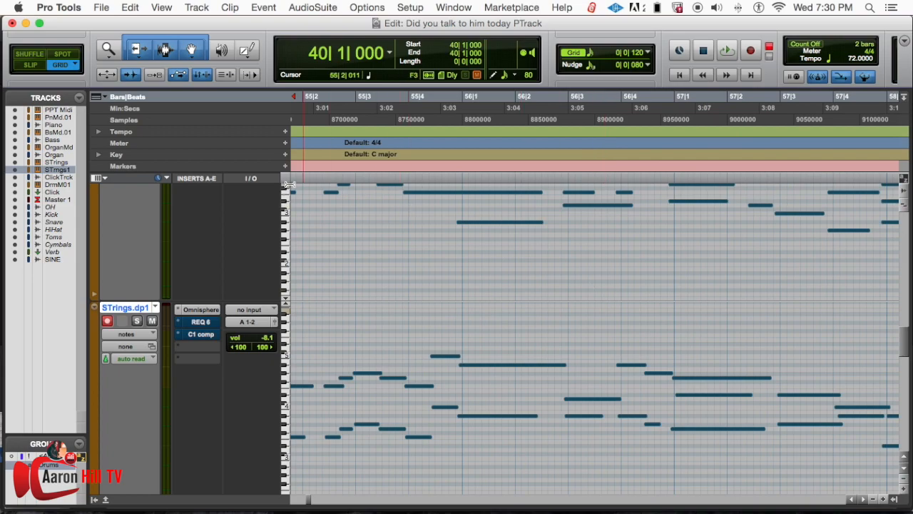
click(336, 130)
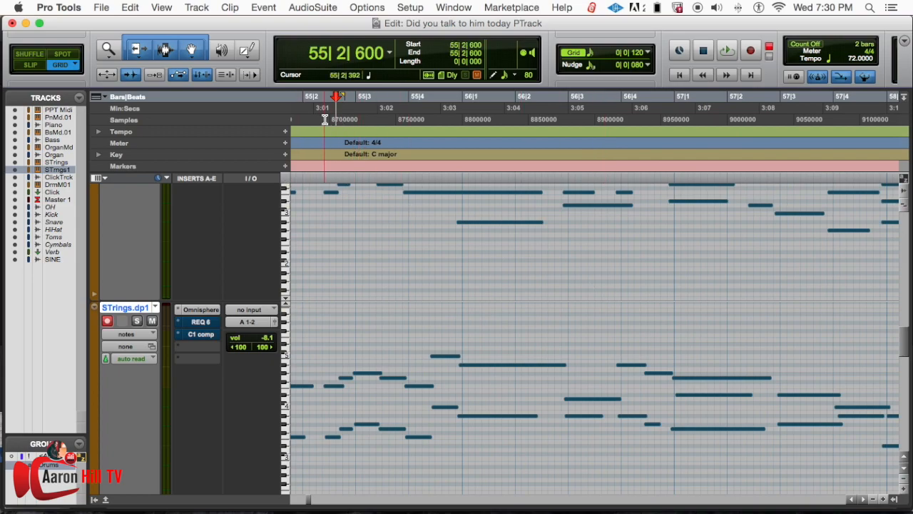
click(354, 114)
click(325, 116)
key(space)
key(space)
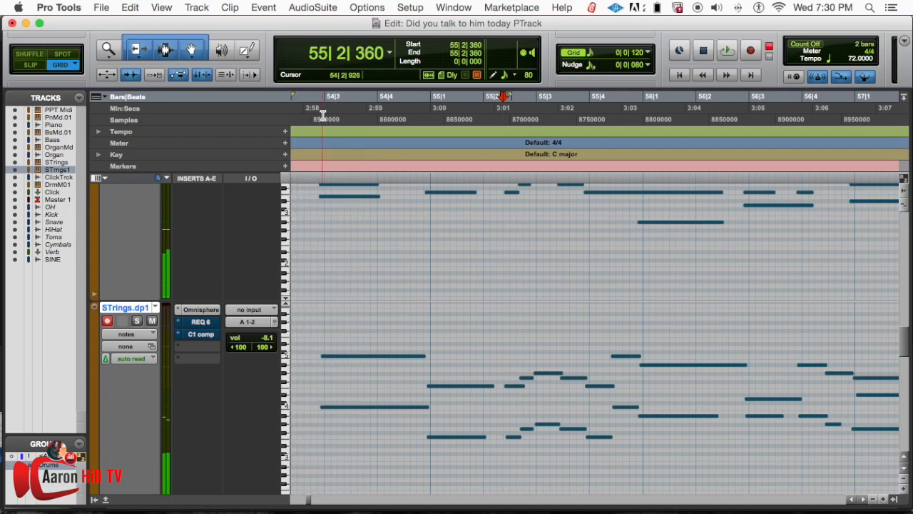
key(space)
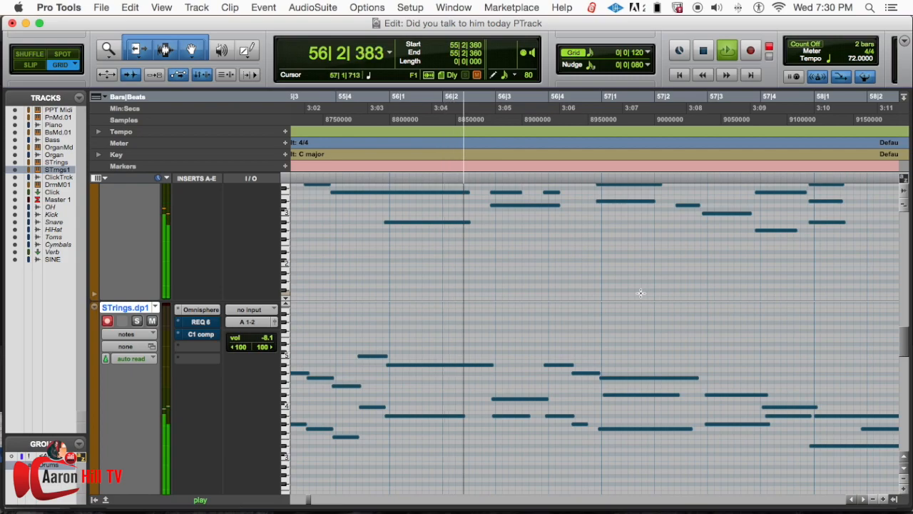
key(super+bracketleft)
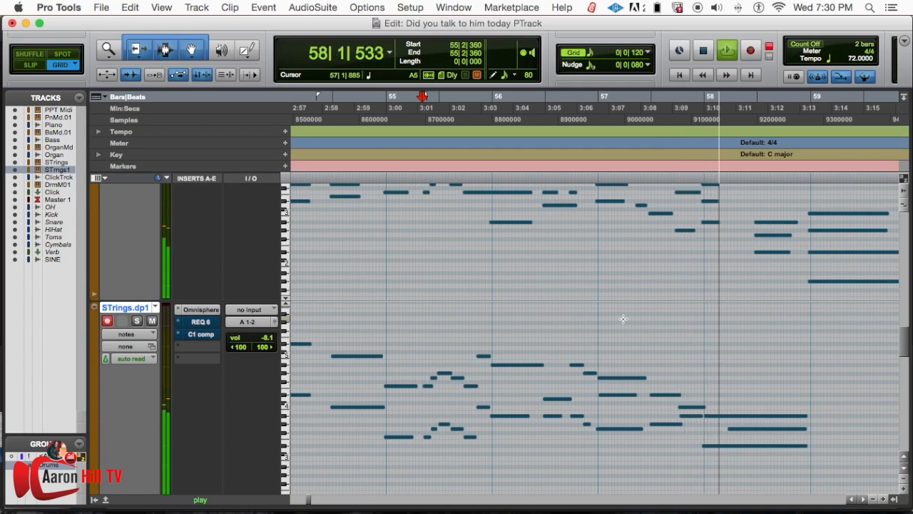
key(space)
- Set the playback start to 55|4|622 and listen again to where bar 56 of the strings layer begins
click(665, 394)
click(614, 348)
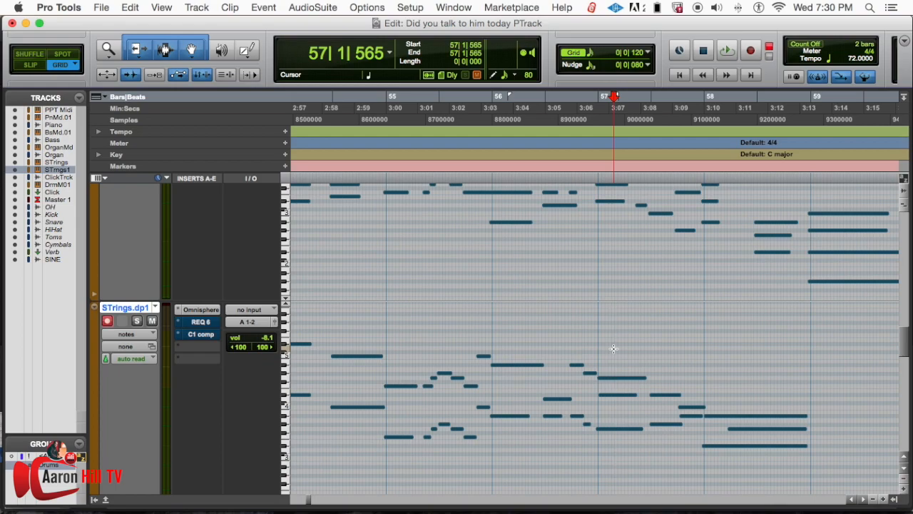
click(465, 321)
click(483, 319)
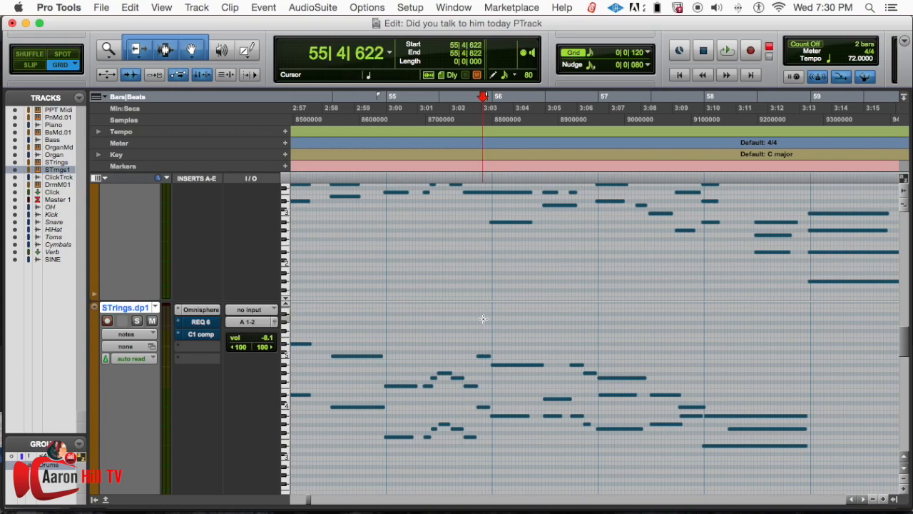
key(space)
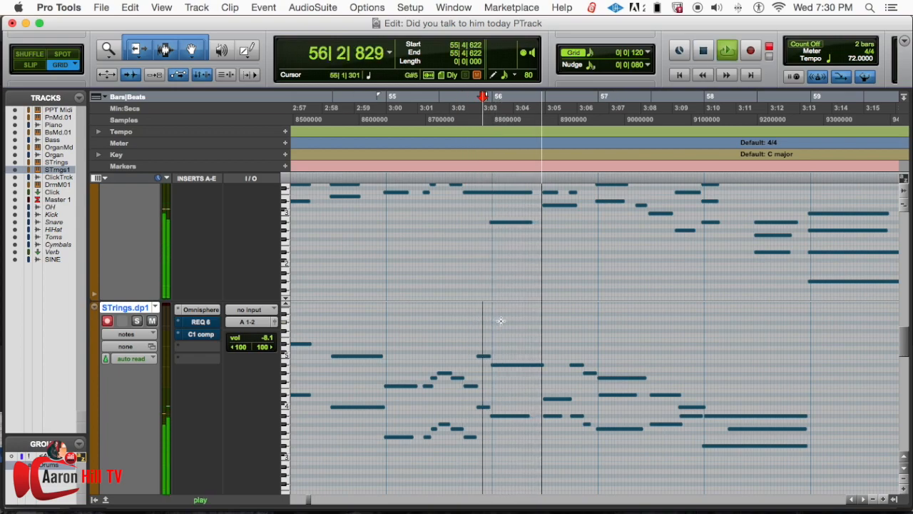
key(space)
- Delete the duplicate strings track's notes from bar 56 onward and set the start to 56|1|000
drag(504, 321, 731, 449)
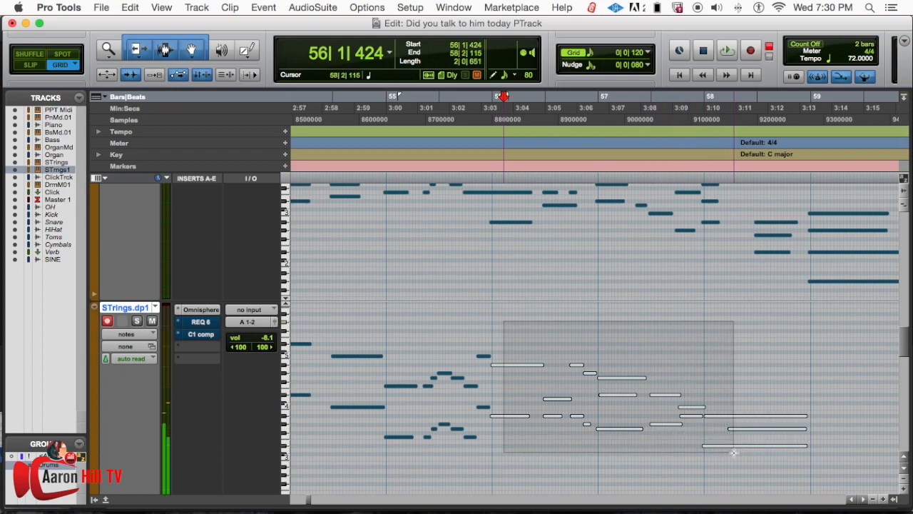
key(Delete)
click(490, 116)
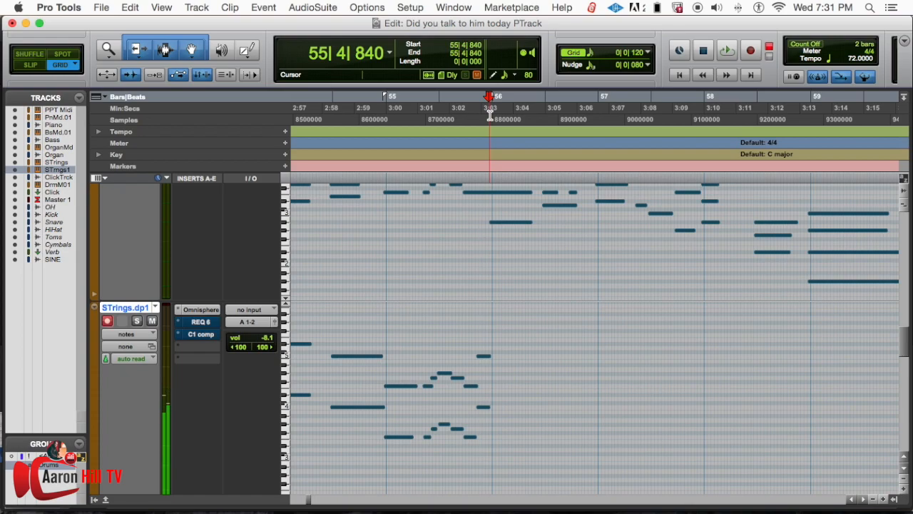
click(490, 108)
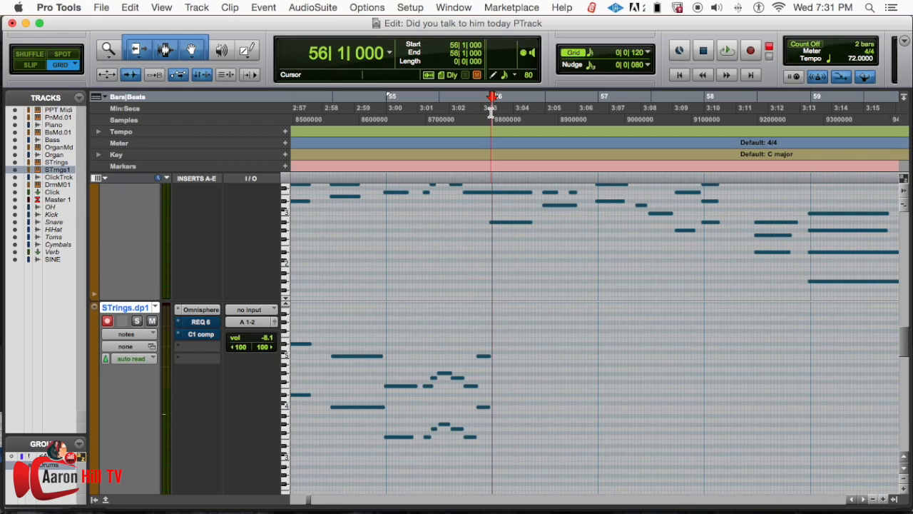
- Try recording a replacement ending from 56|1|000 on the duplicate strings track, discarding the first take and recording a second
key(super+space)
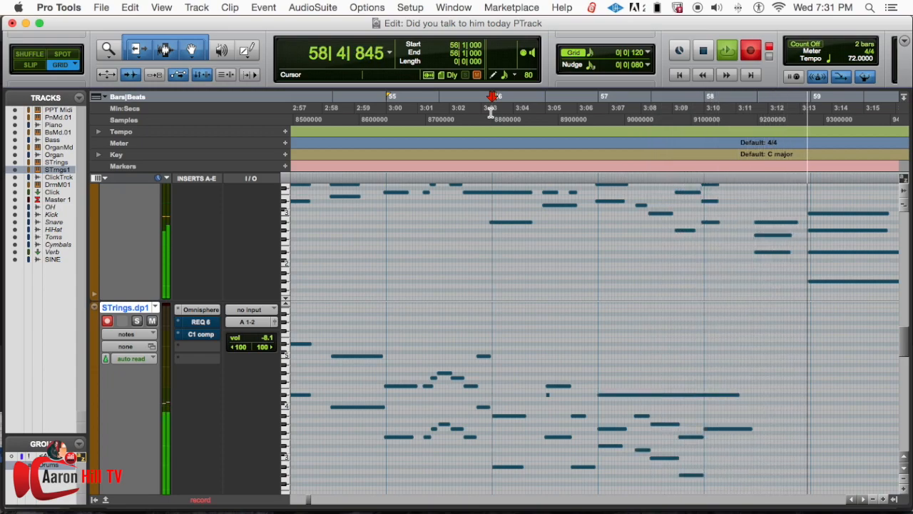
key(super+period)
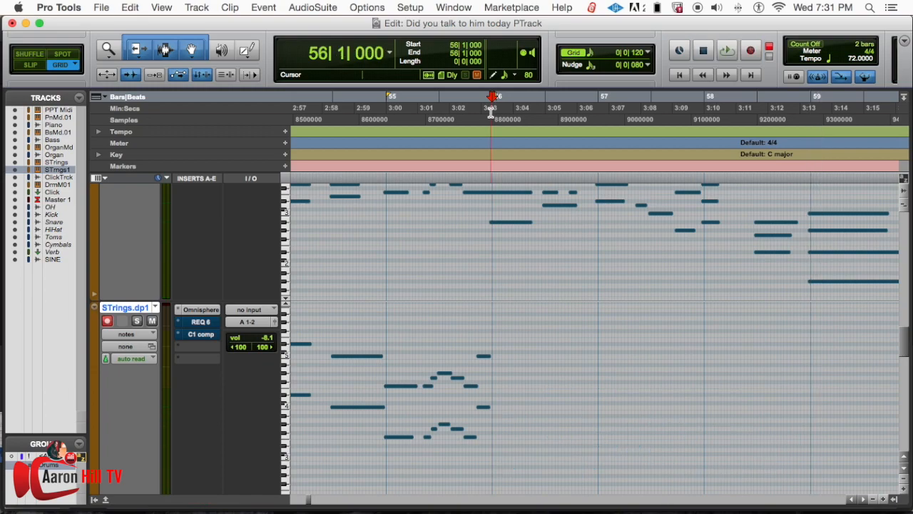
key(super+space)
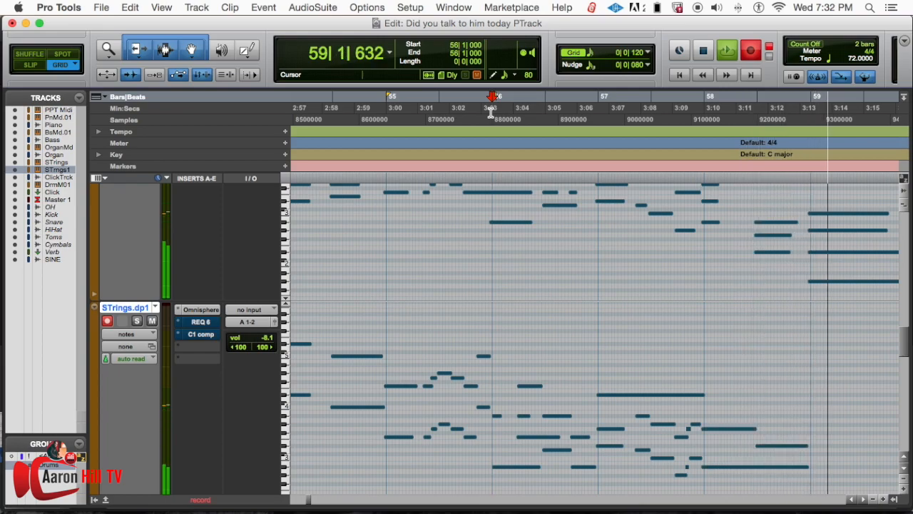
key(space)
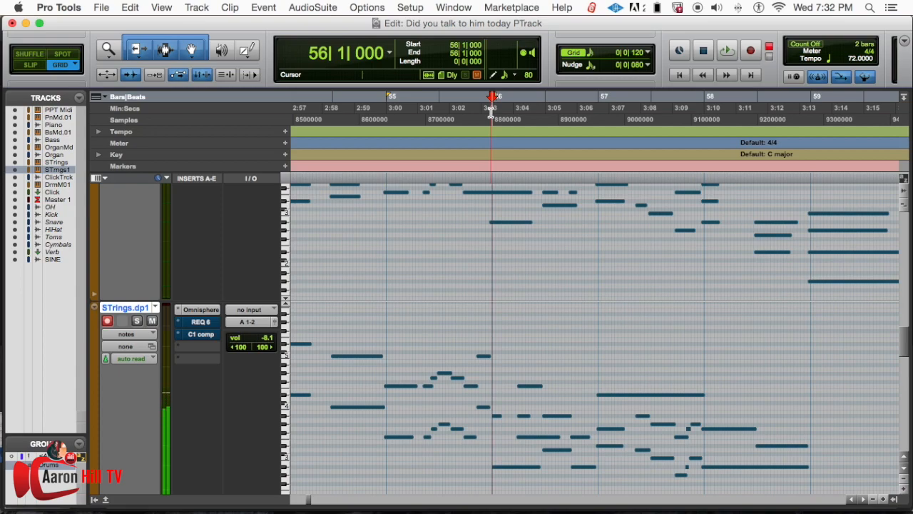
- Delete the previous take and record the ending again from 56|1|000 on the duplicate strings track, discarding one more take before keeping the next
key(shift+Return)
key(Delete)
key(super+space)
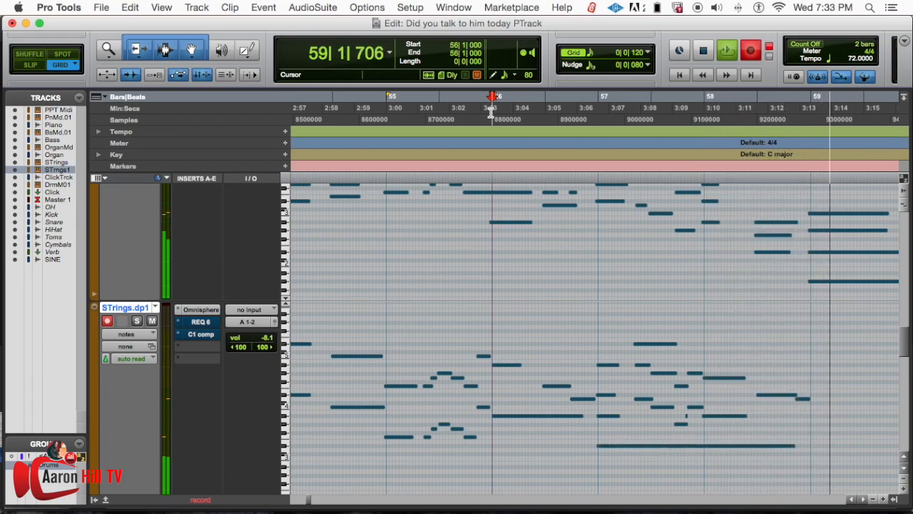
key(super+period)
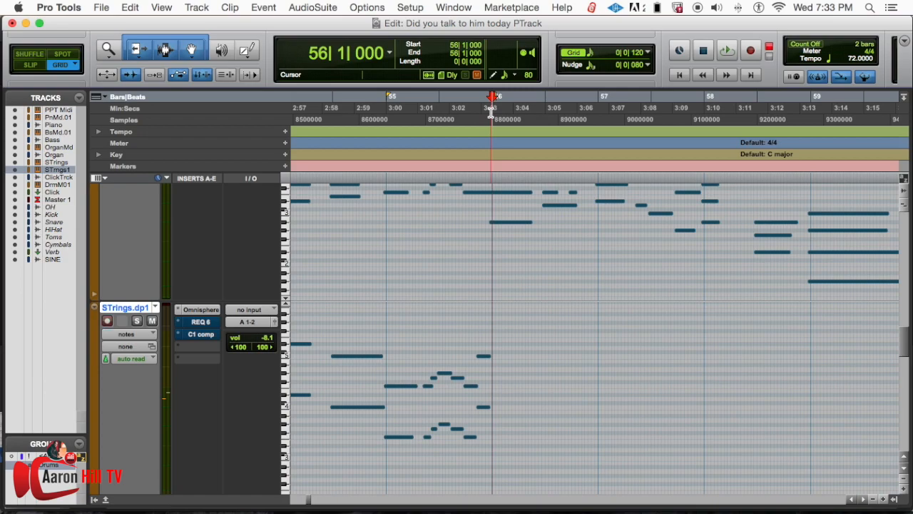
key(space)
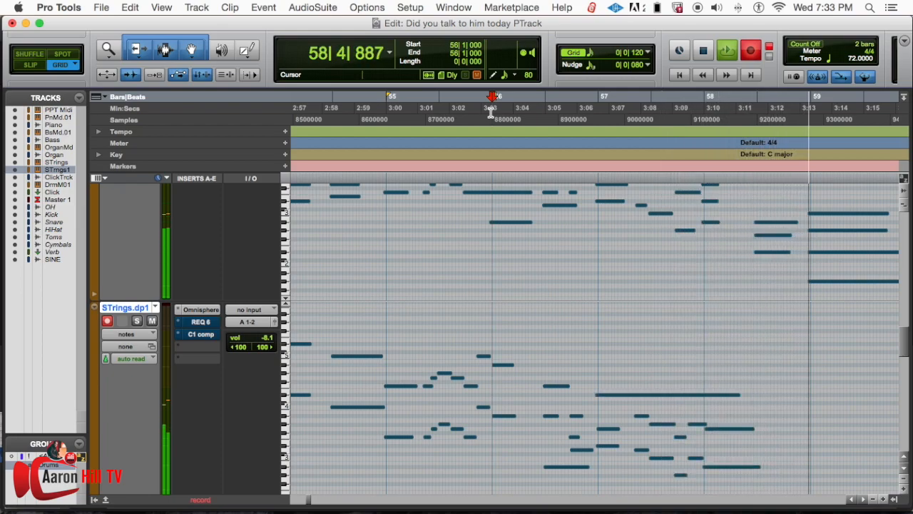
key(space)
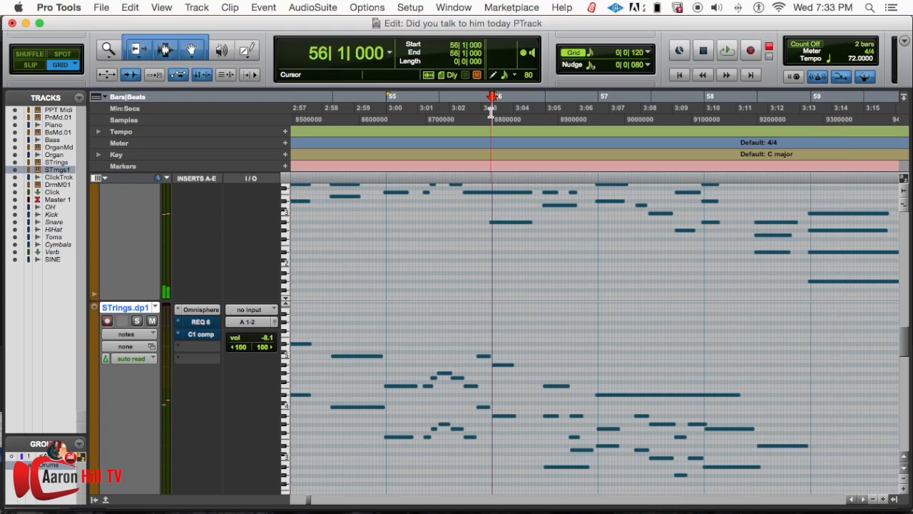
- Select the final two notes of the new ending in bar 58 of the duplicate strings track
scroll(691, 350, up, 3)
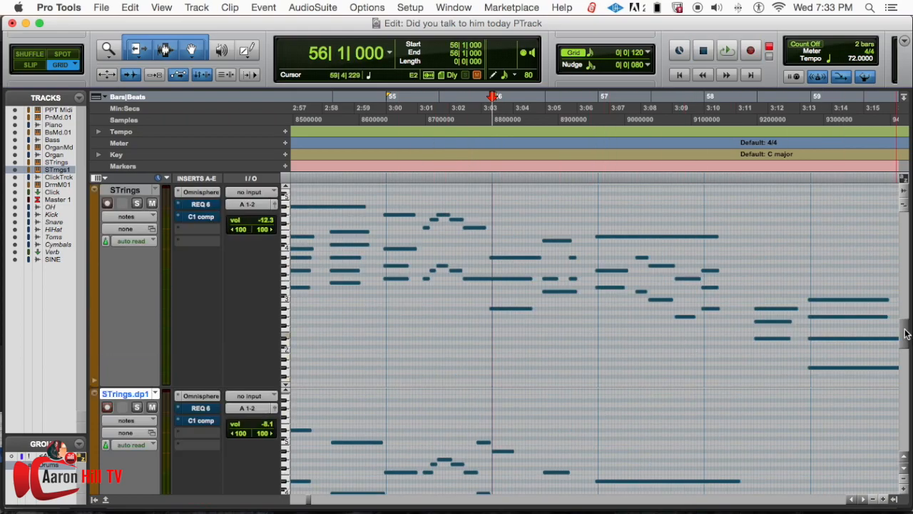
scroll(897, 338, down, 5)
click(794, 328)
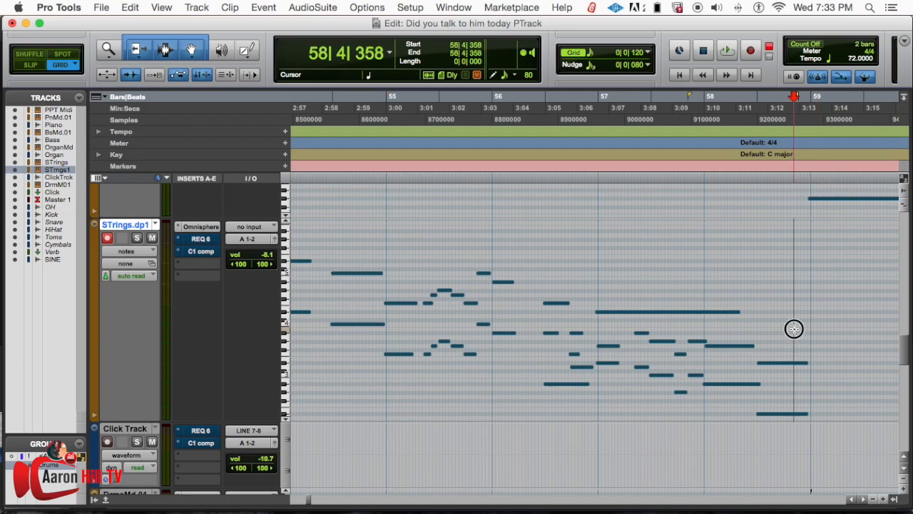
drag(790, 327, 793, 428)
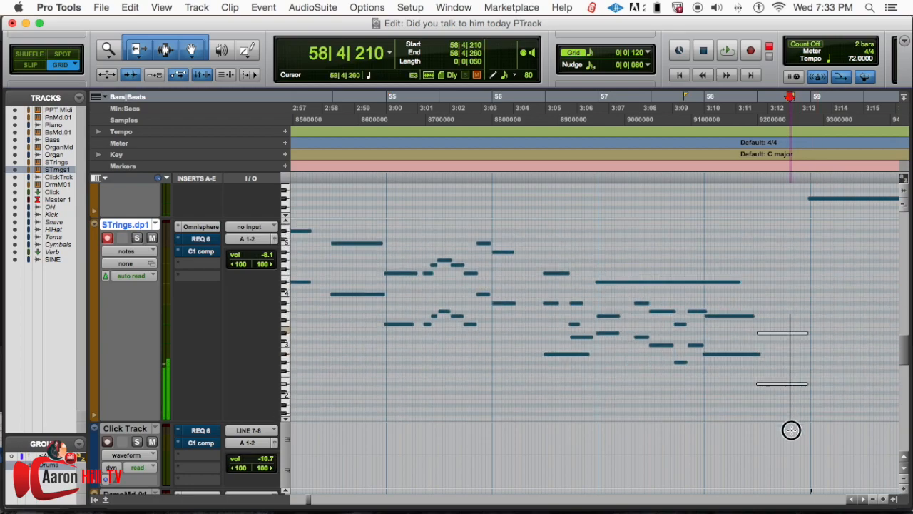
scroll(900, 353, up, 1)
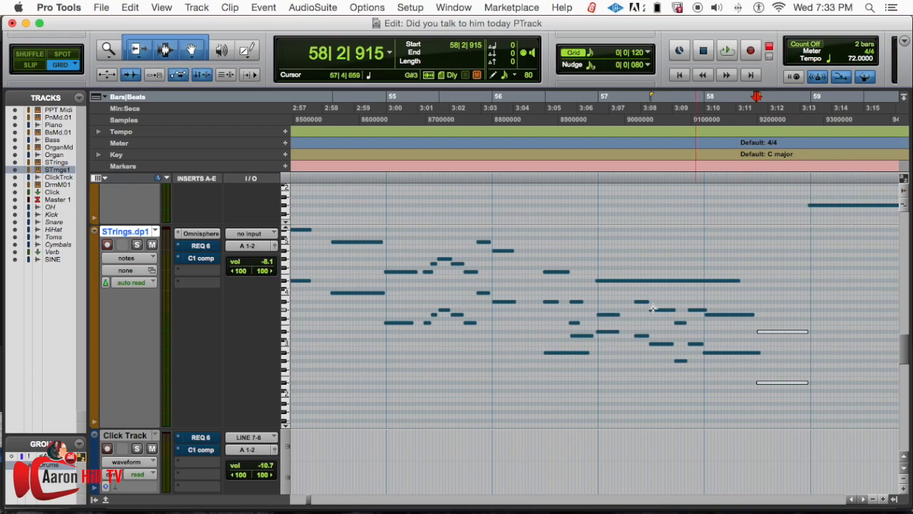
- Select the whole duplicate strings clip and quantize its note starts to a 1/16 note grid, preserving note duration
scroll(671, 316, left, 3)
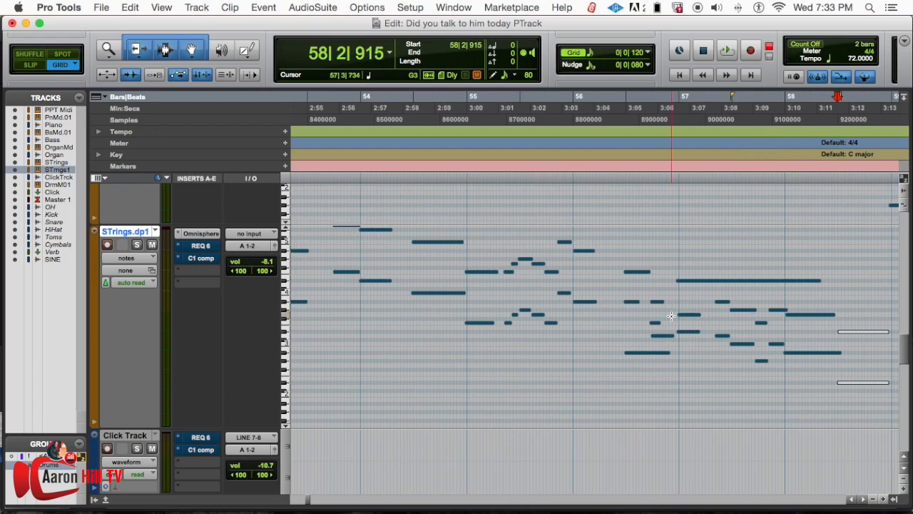
scroll(671, 316, down, 3)
scroll(675, 316, left, 6)
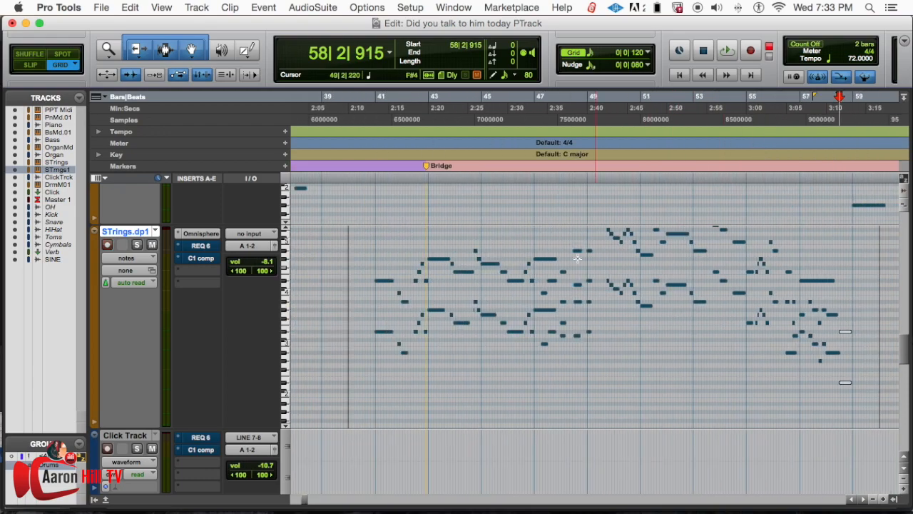
click(371, 119)
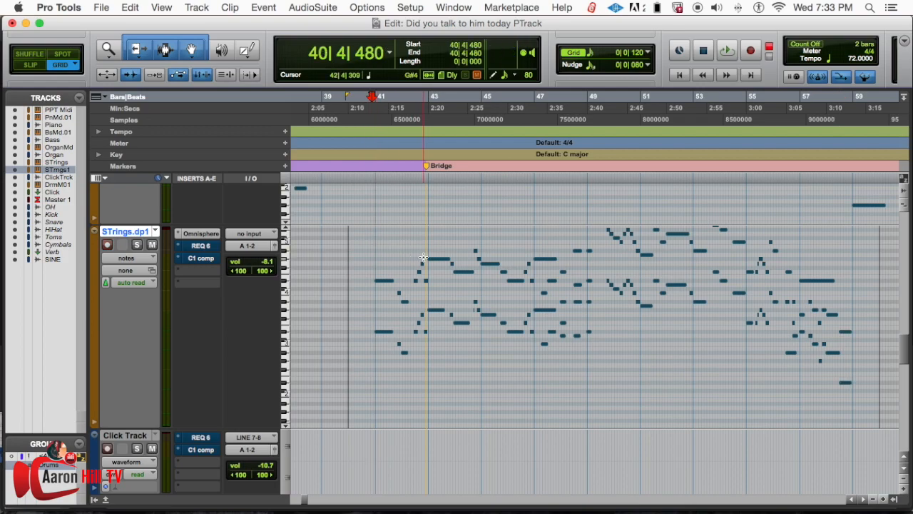
scroll(423, 257, down, 2)
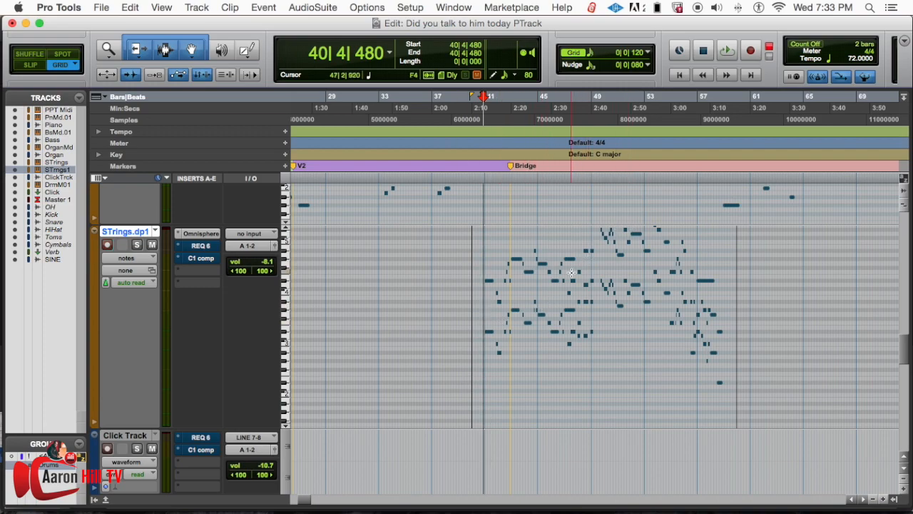
double_click(577, 248)
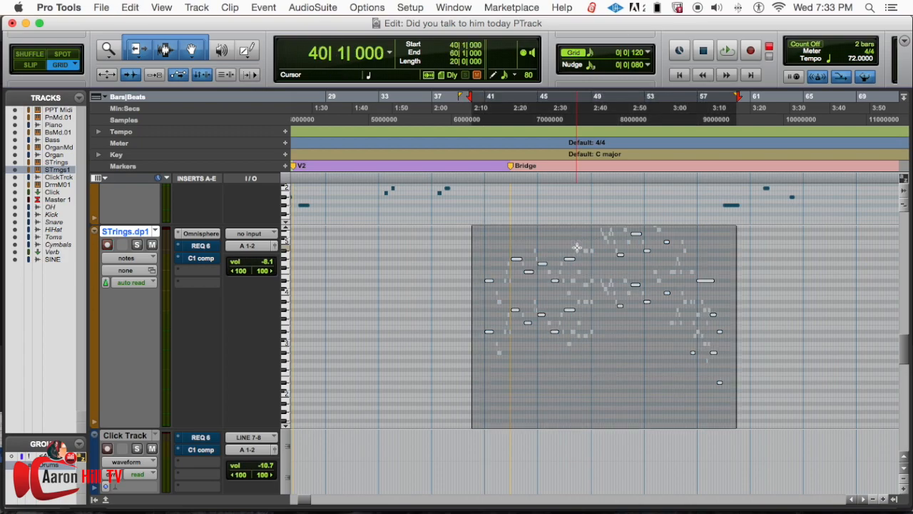
key(super+bracketright)
key(super+bracketright)
key(super+bracketright)
key(super+bracketright)
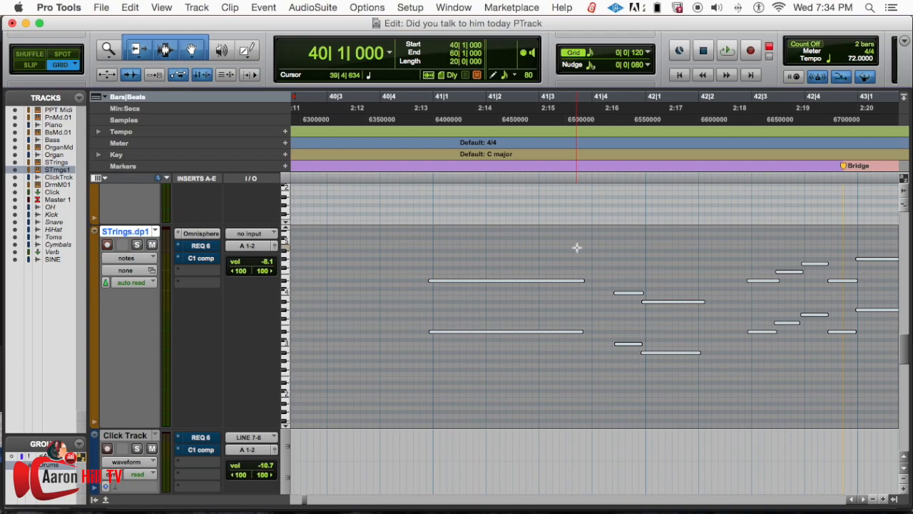
key(alt+0)
scroll(775, 107, right, 5)
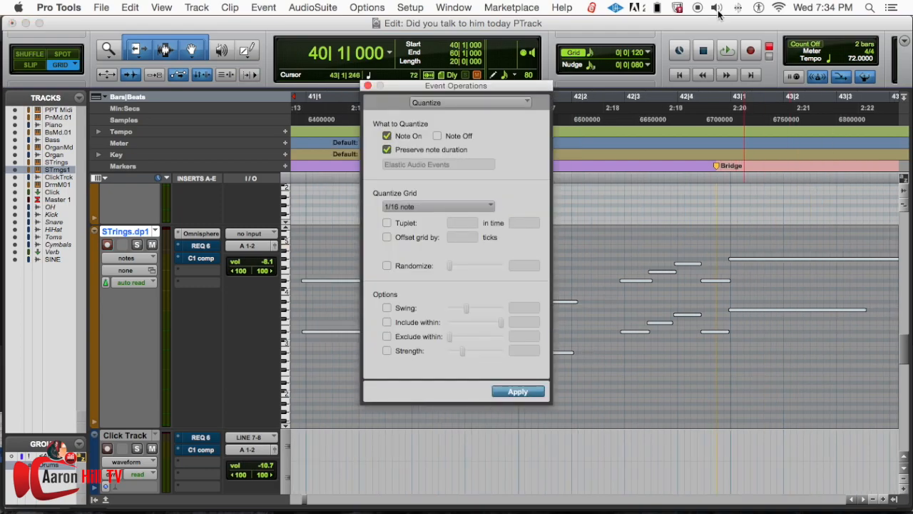
scroll(504, 117, right, 3)
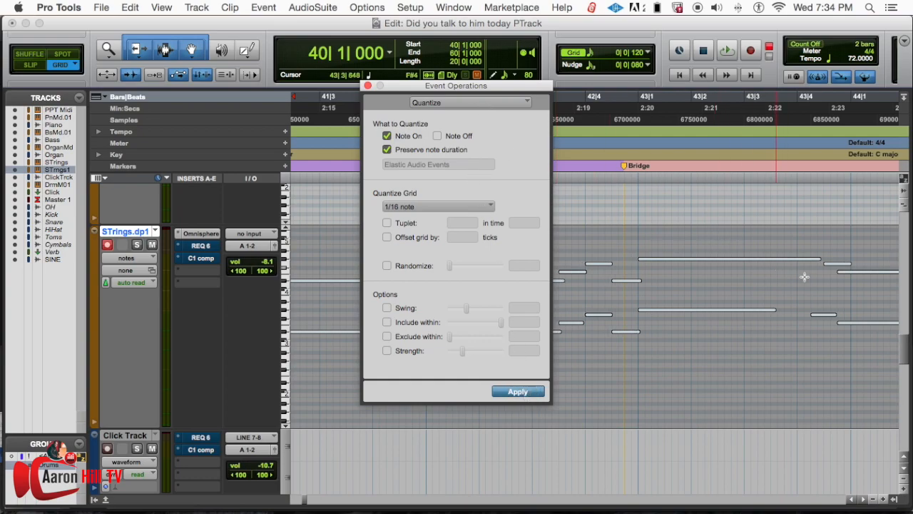
- Inspect the quantized notes around the Bridge marker, then start playback from 40|4|840 and close the Event Operations window
key(super+bracketright)
key(super+bracketright)
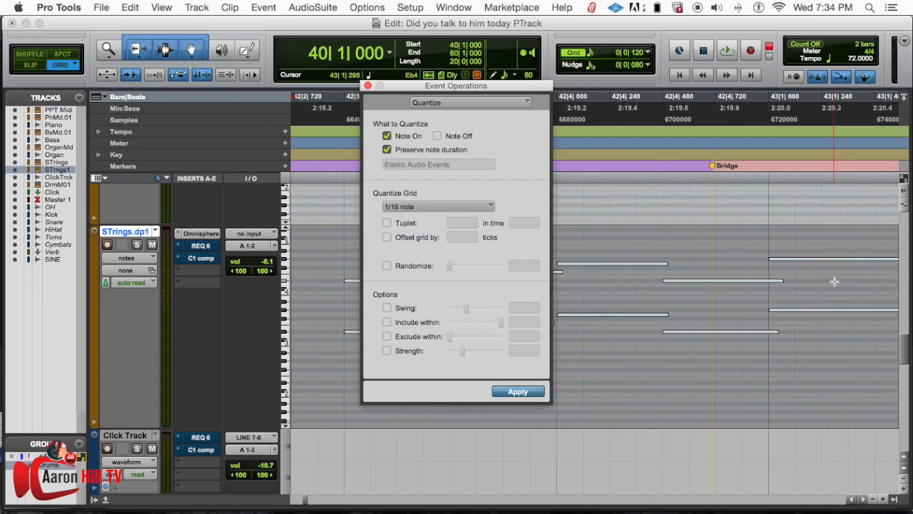
key(super+bracketleft)
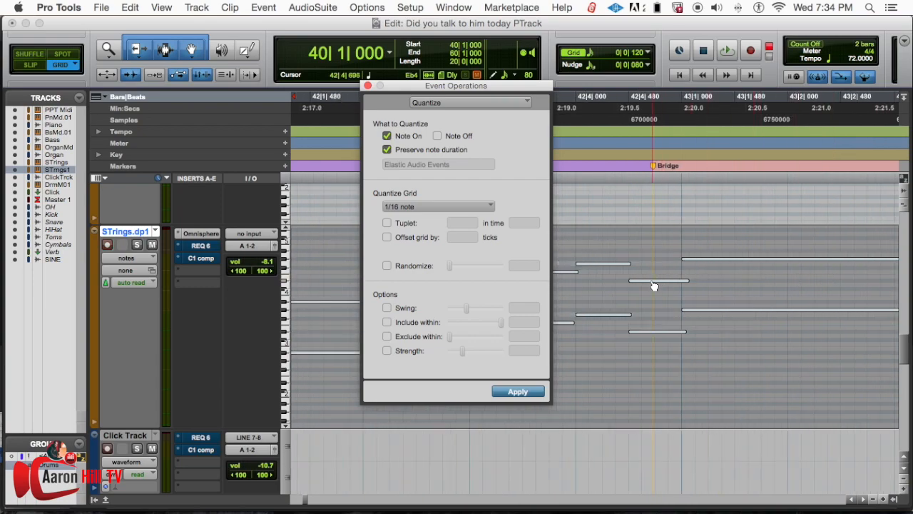
key(super+bracketleft)
key(super+bracketleft)
drag(494, 84, 267, 201)
click(404, 116)
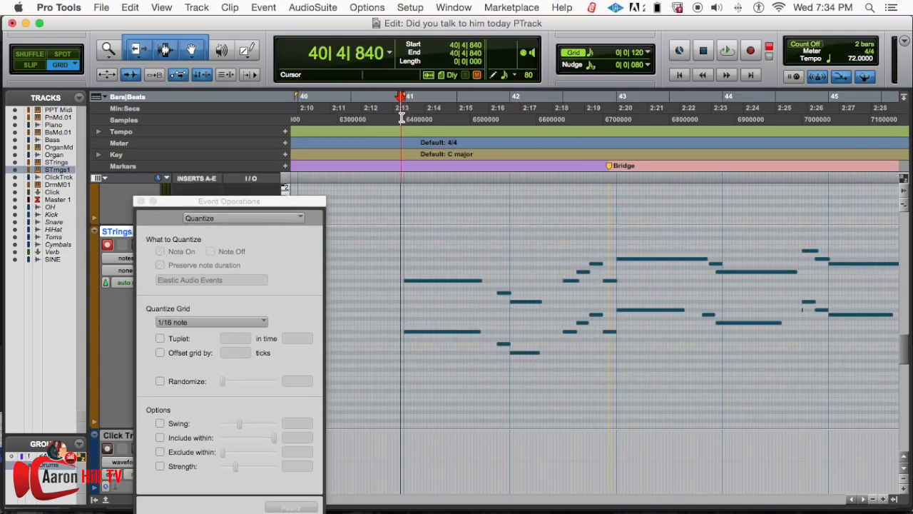
key(space)
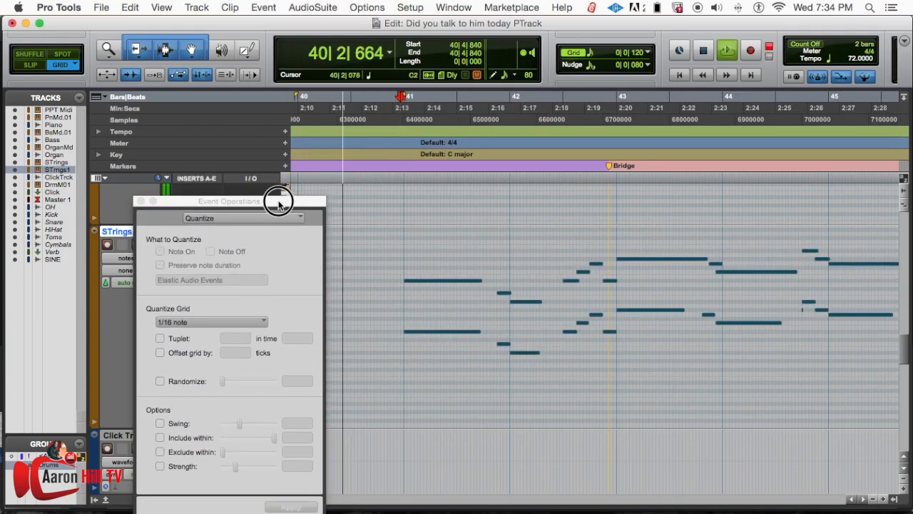
drag(277, 199, 280, 82)
click(143, 85)
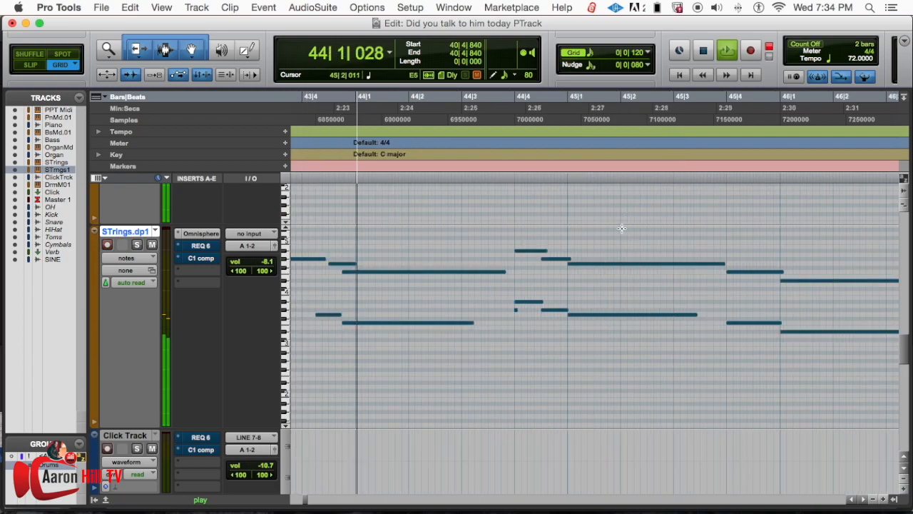
- Follow the Bridge playback through bar 51, comparing the quantized strings layer with the original strings and drum tracks
scroll(521, 282, down, 5)
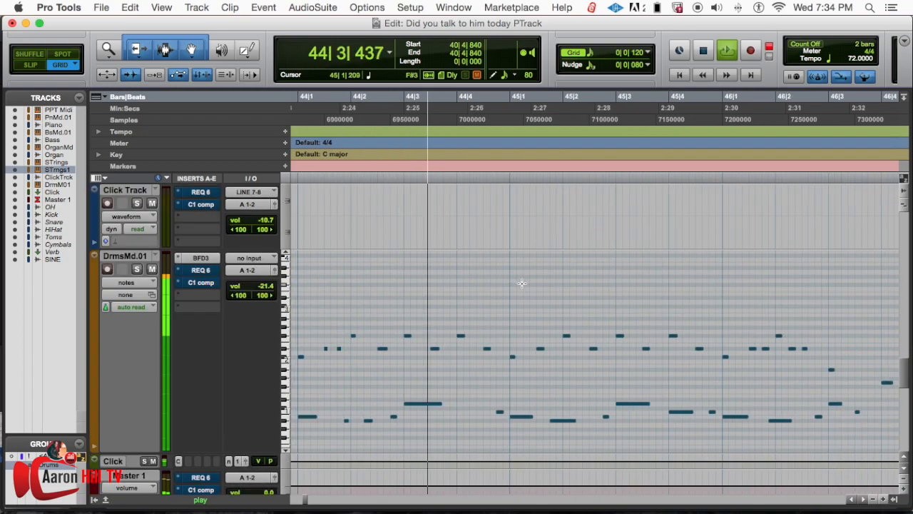
scroll(521, 284, down, 4)
scroll(519, 289, up, 8)
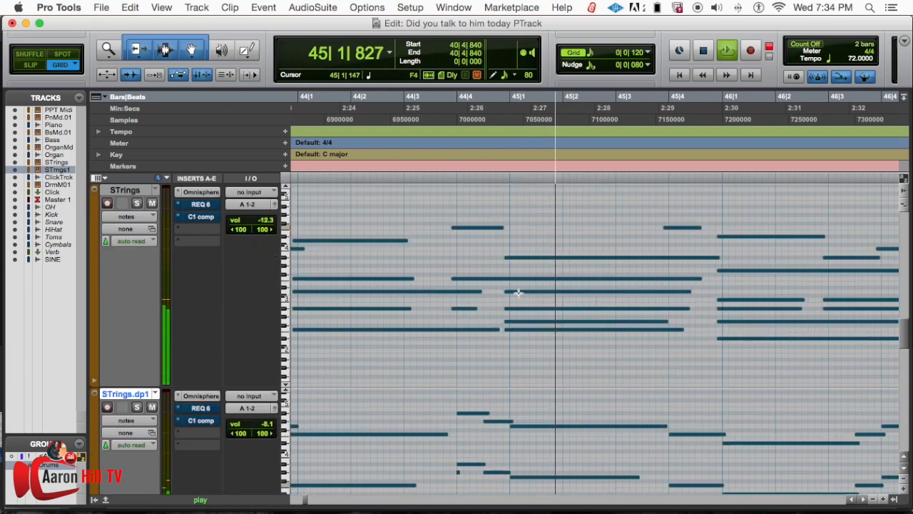
scroll(520, 293, down, 3)
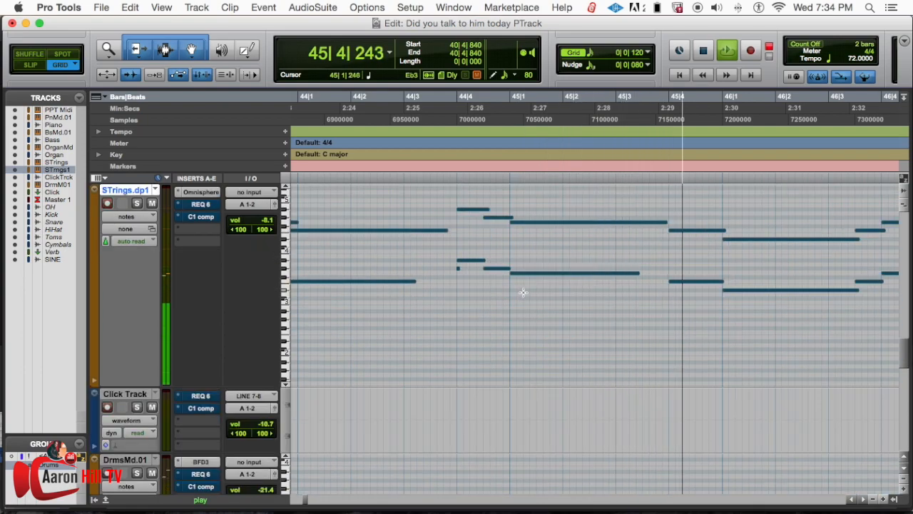
scroll(521, 292, right, 3)
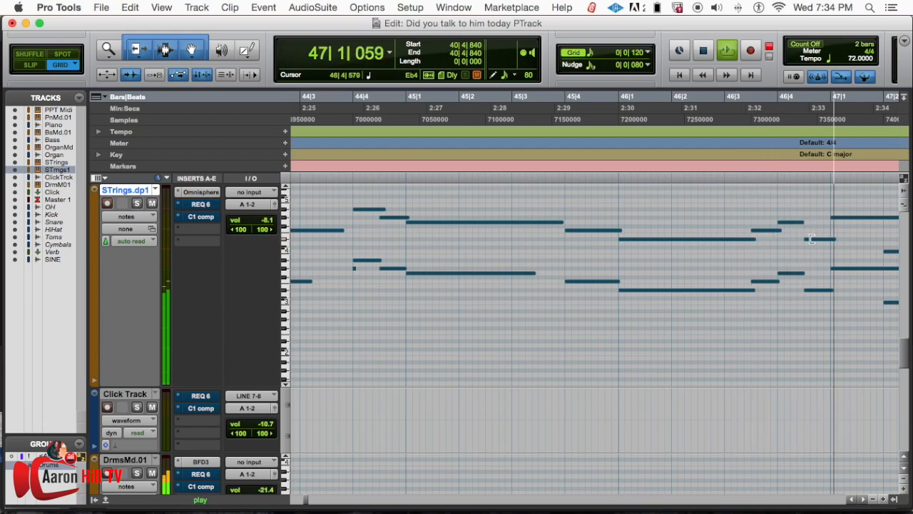
scroll(805, 239, right, 10)
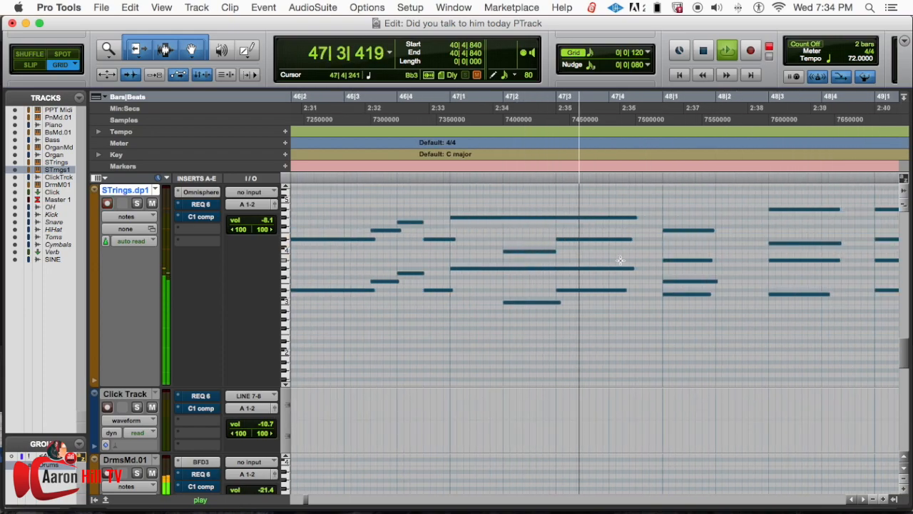
key(super+bracketleft)
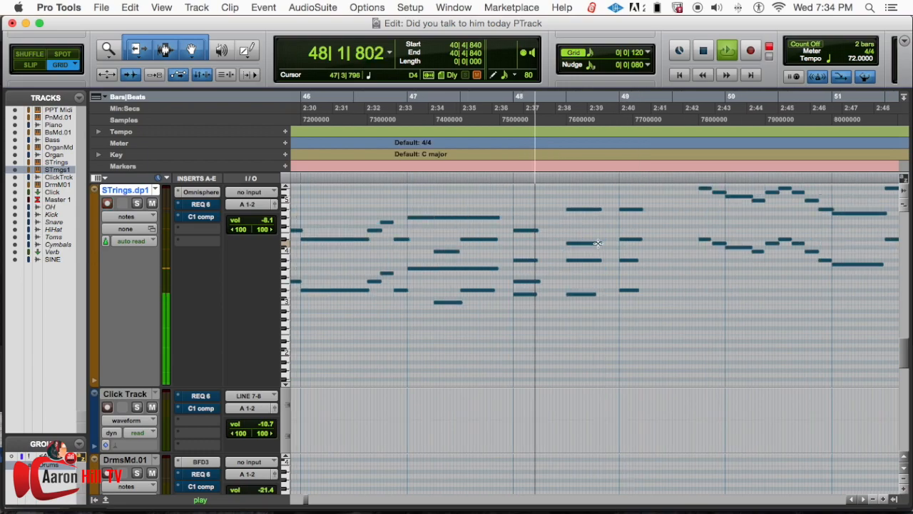
key(super+bracketright)
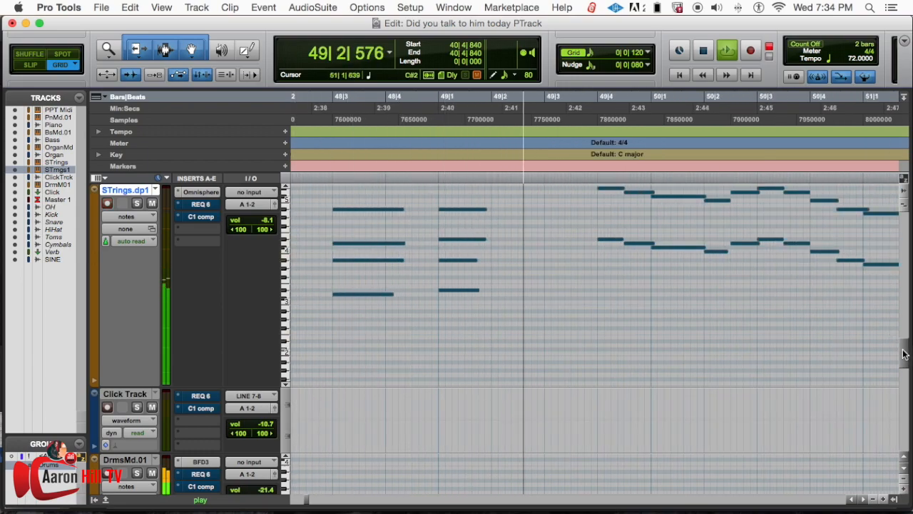
scroll(896, 332, up, 3)
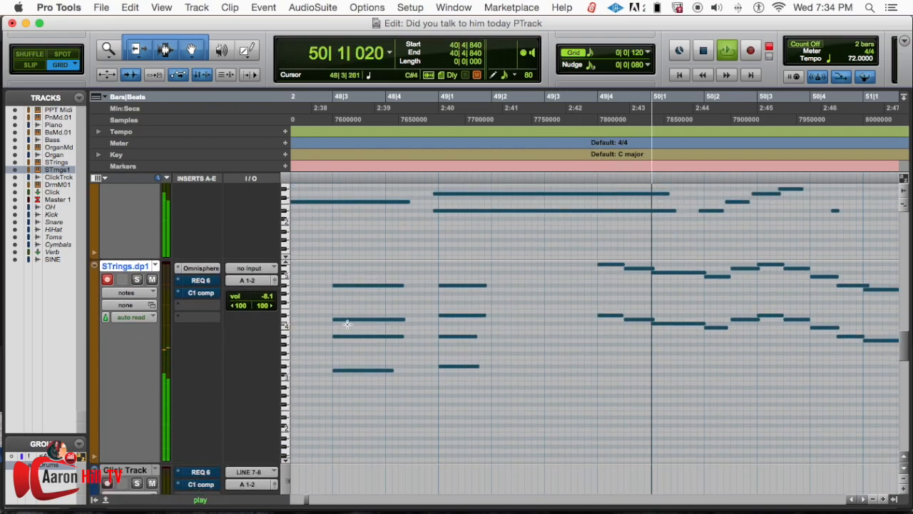
scroll(499, 349, up, 8)
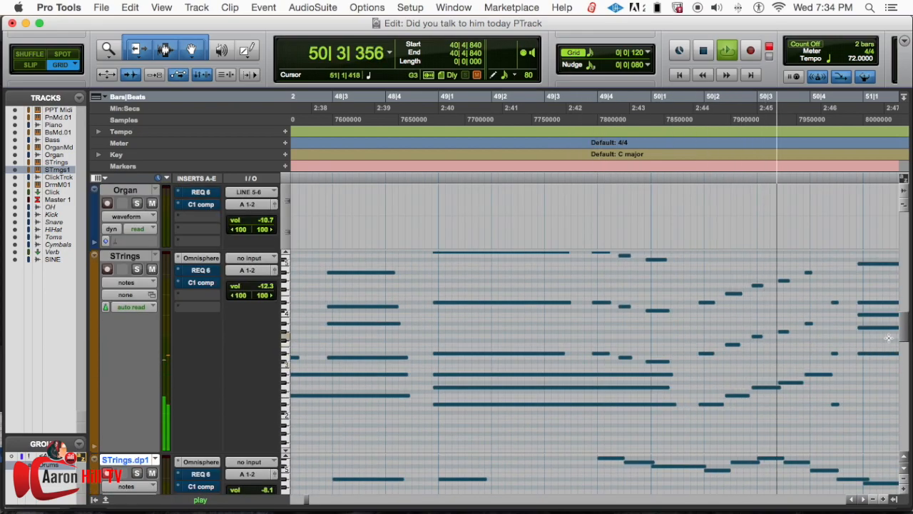
scroll(903, 337, down, 7)
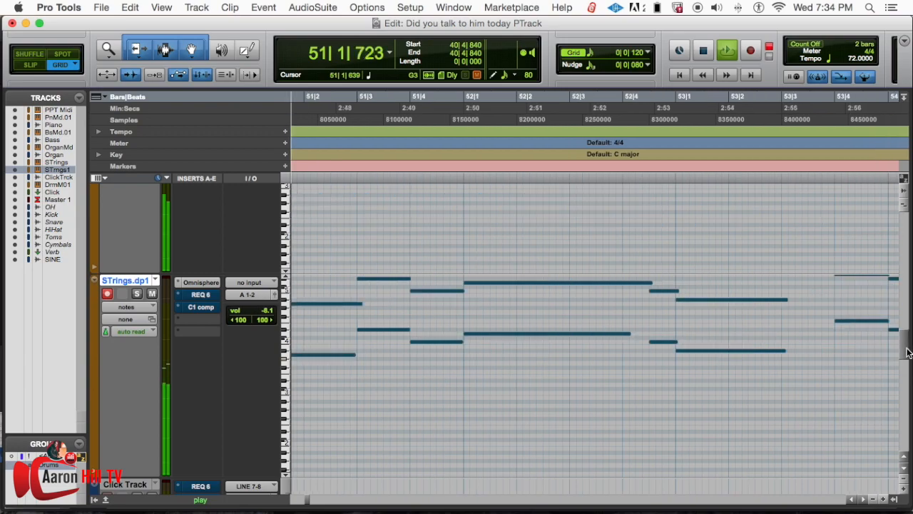
- Set the duplicate strings track's height to extreme and listen through to the ending in bar 57 before stopping playback
click(286, 350)
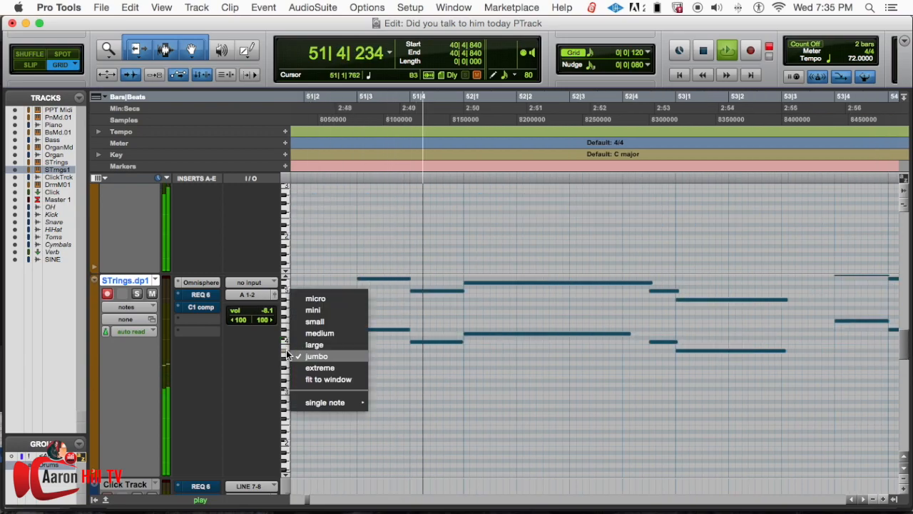
click(299, 366)
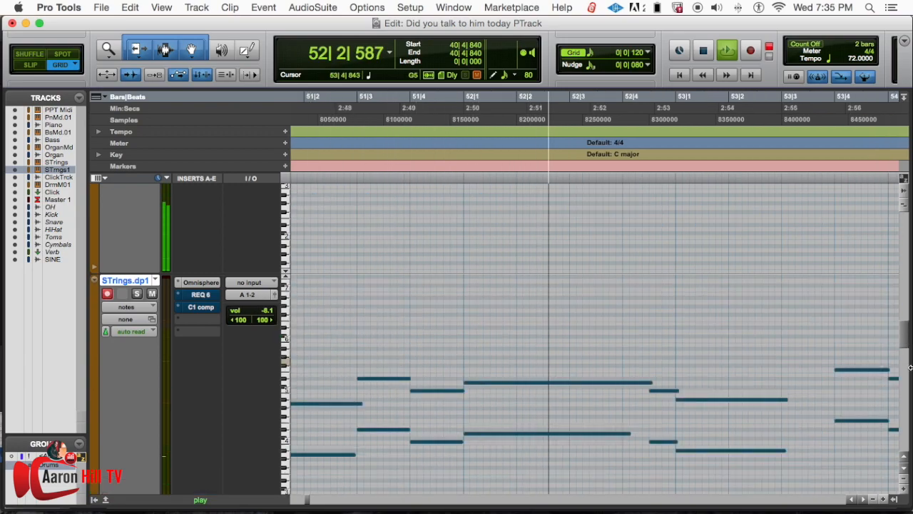
scroll(903, 351, down, 5)
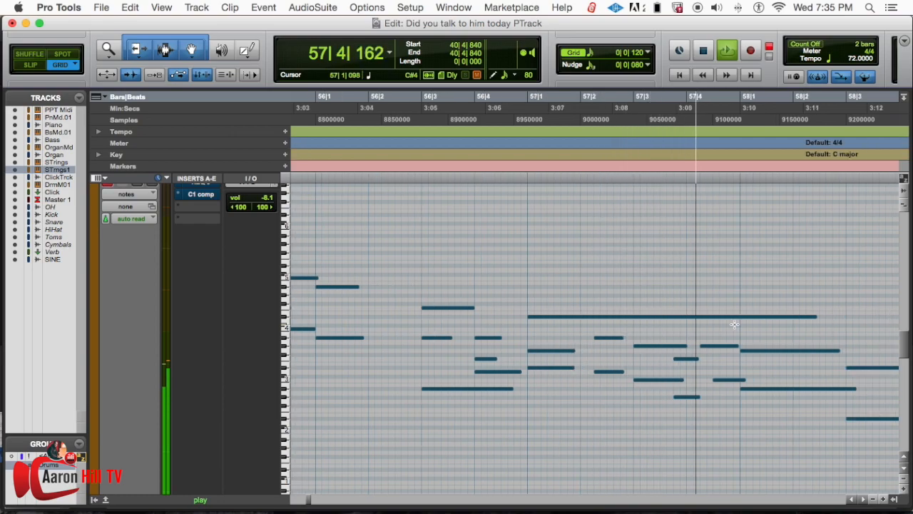
key(space)
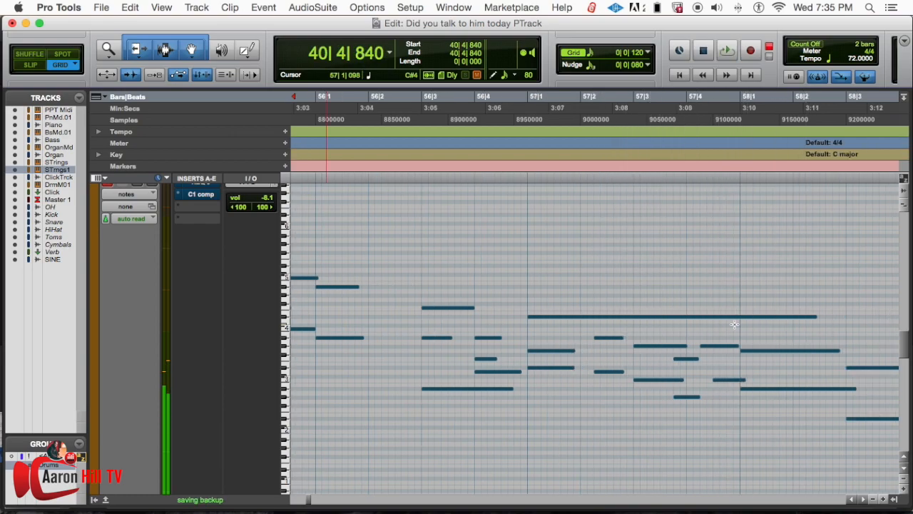
- Look over the full duplicate strings part from its ending back to its opening notes around the Bridge marker
key(r)
key(r)
key(r)
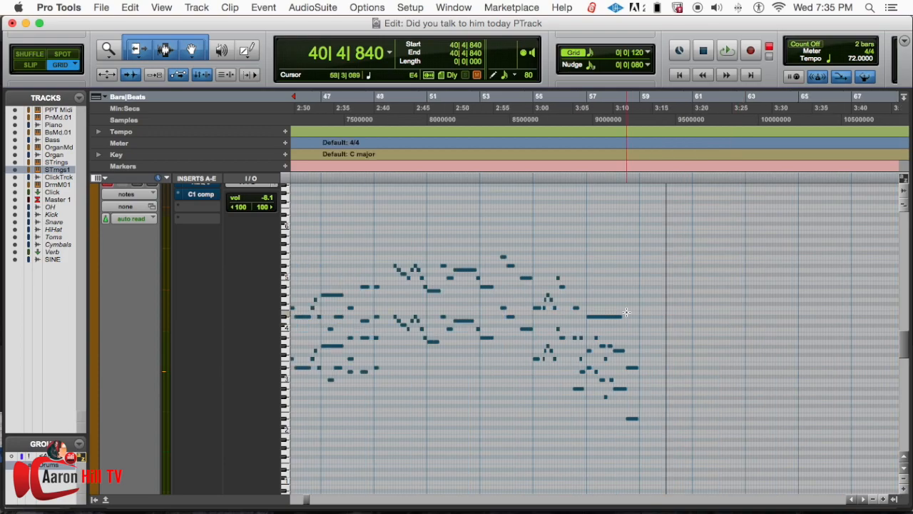
scroll(626, 312, left, 10)
click(495, 218)
scroll(495, 218, left, 8)
scroll(499, 218, right, 5)
scroll(509, 218, right, 5)
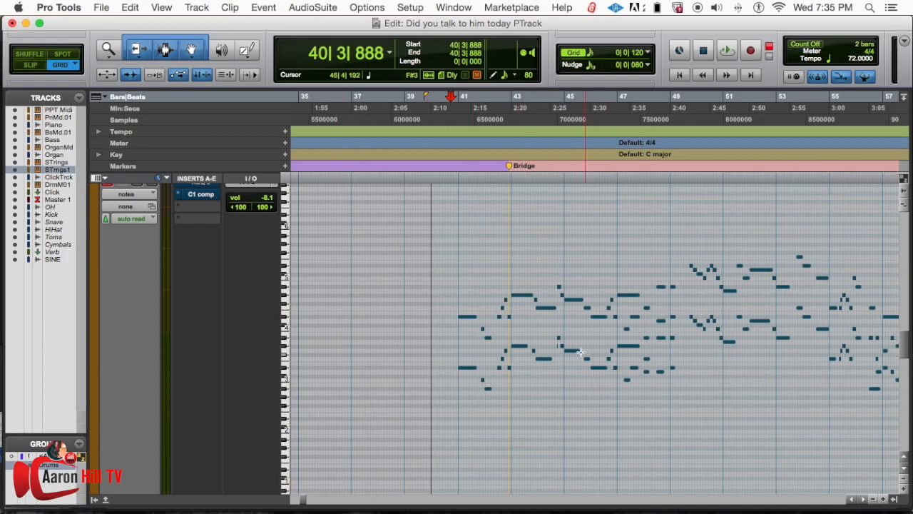
- Place the playback start at 40|4|739, just ahead of the first strings notes in bar 41
click(459, 271)
click(456, 274)
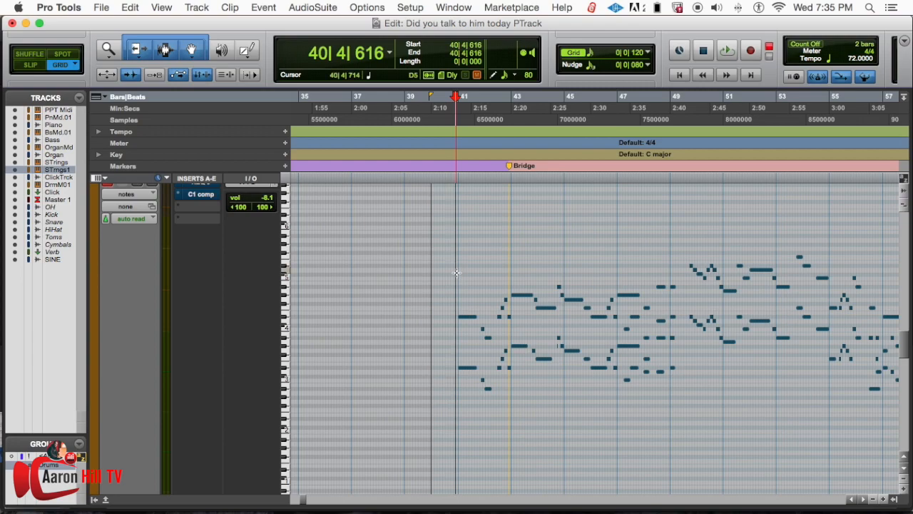
key(super+bracketright)
key(super+bracketright)
key(super+bracketright)
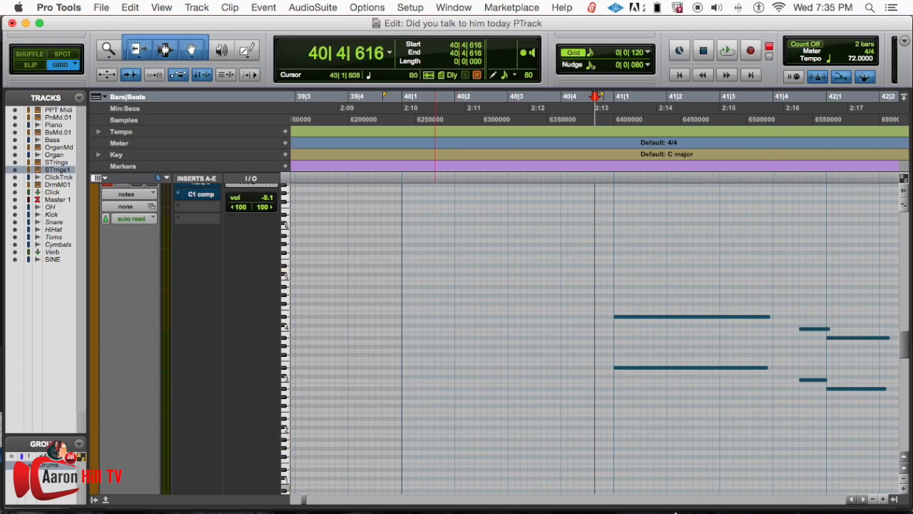
click(864, 499)
click(341, 283)
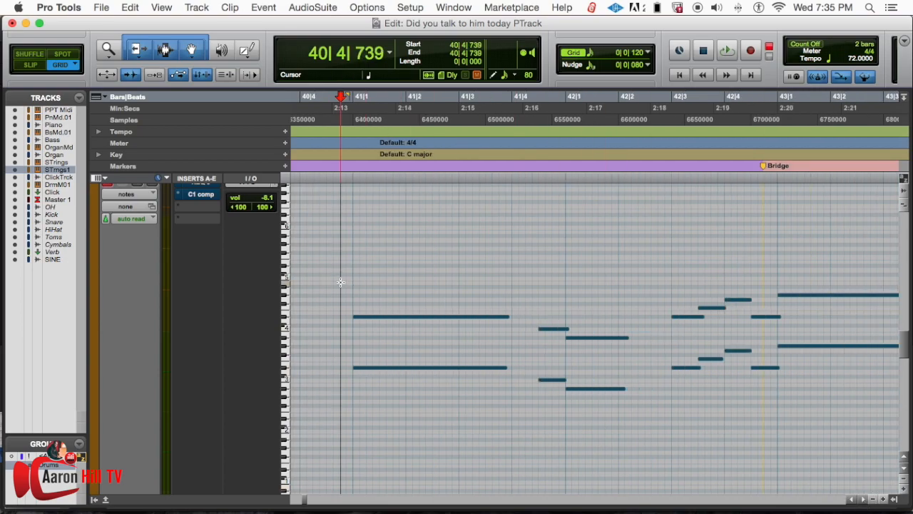
- Play the opening and trim the C4 note starting at 41|4|480 so it ends at 42|1|000, then stop playback
key(space)
key(space)
key(space)
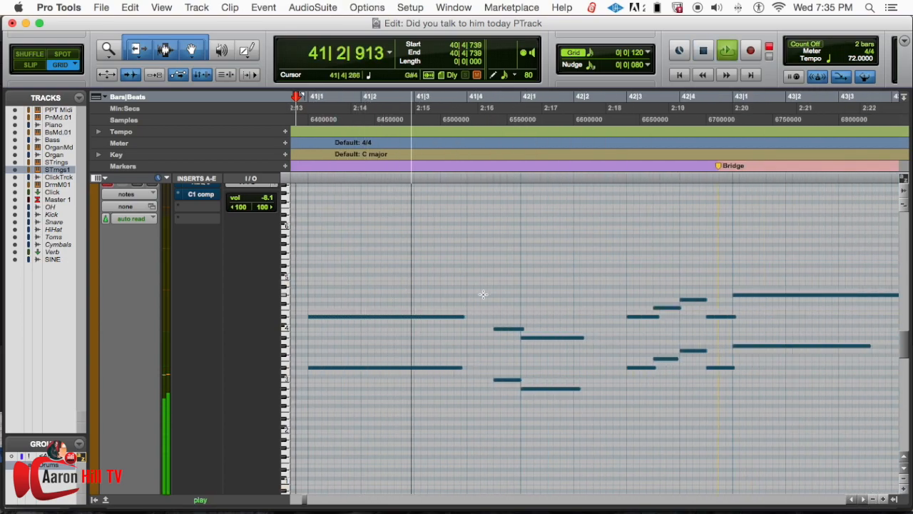
click(507, 328)
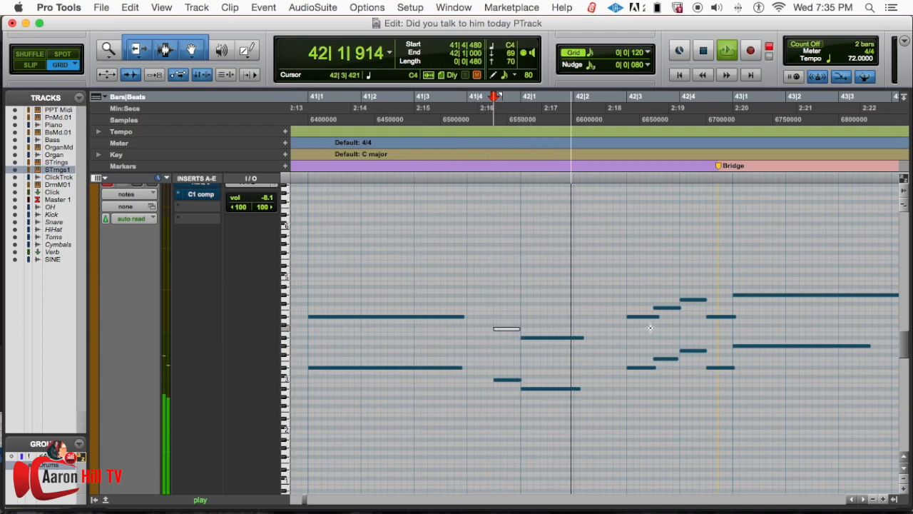
key(space)
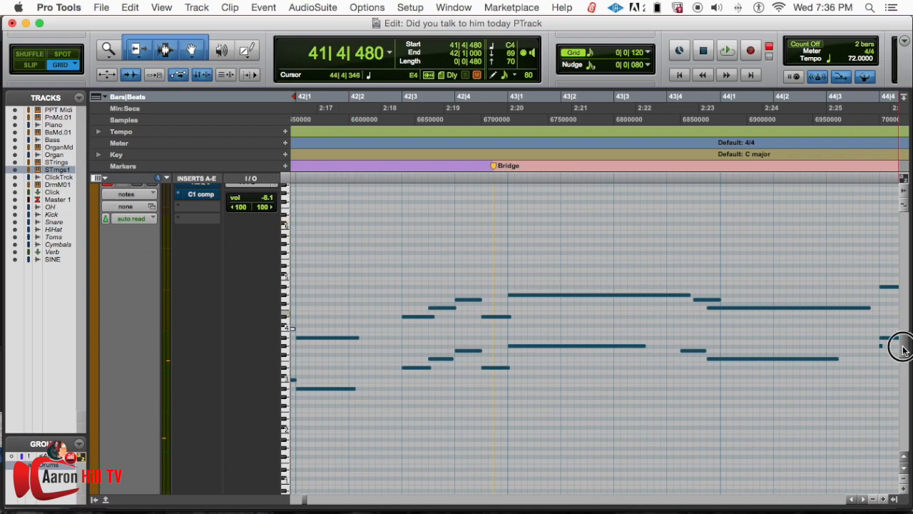
- Solo the STrings.dp1 track and play it from 41|4|480 into bar 44 before stopping
scroll(902, 350, up, 3)
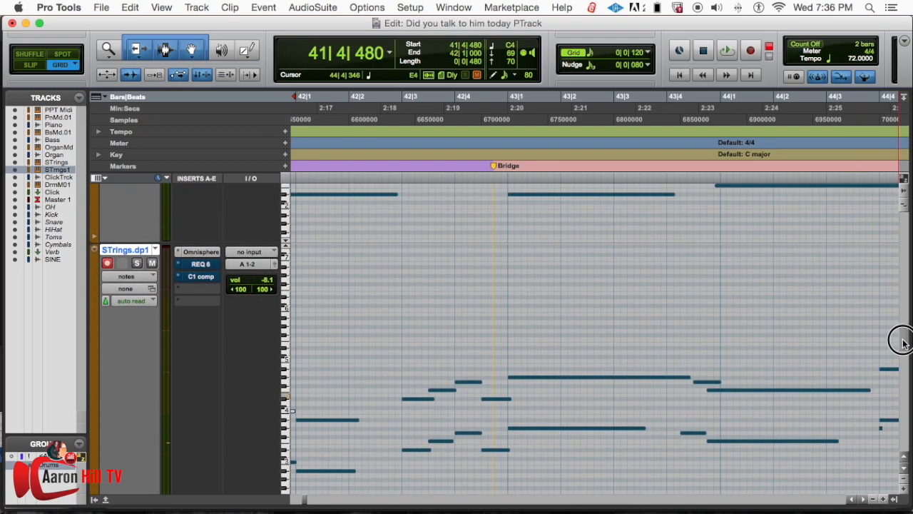
click(136, 264)
scroll(134, 267, right, 3)
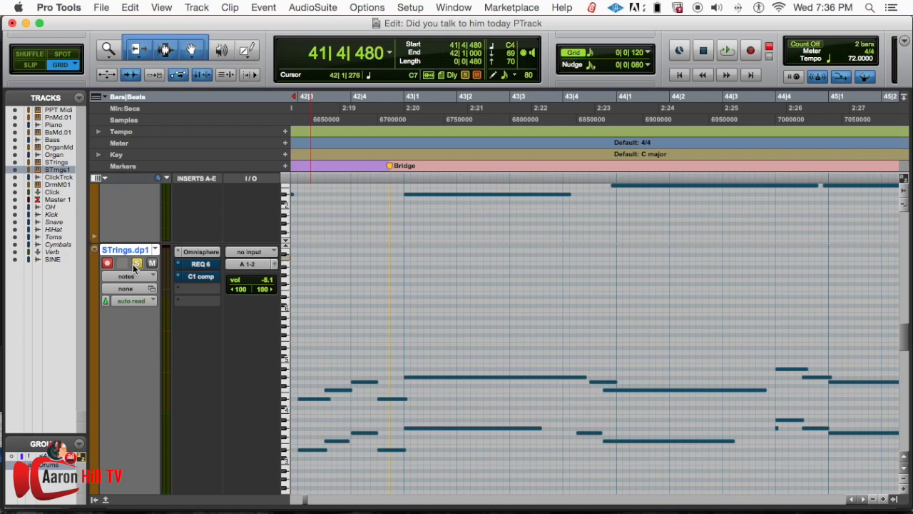
key(space)
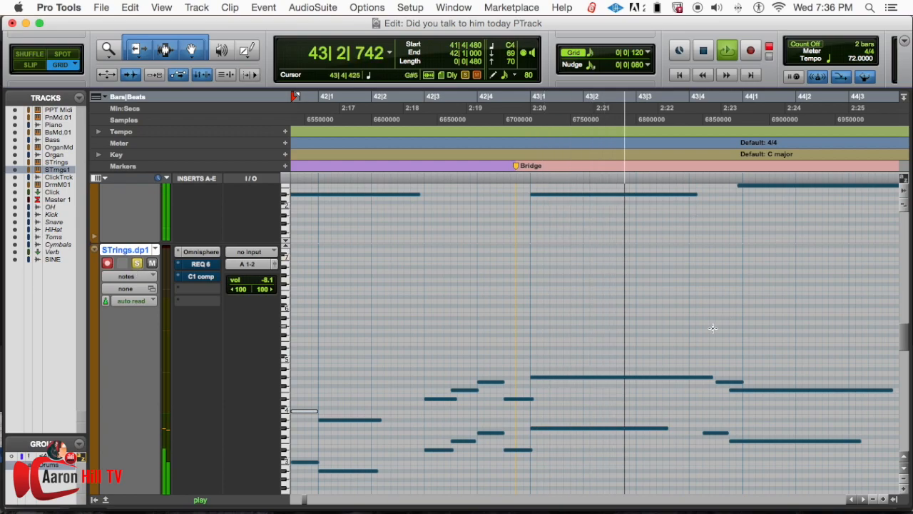
scroll(705, 328, right, 2)
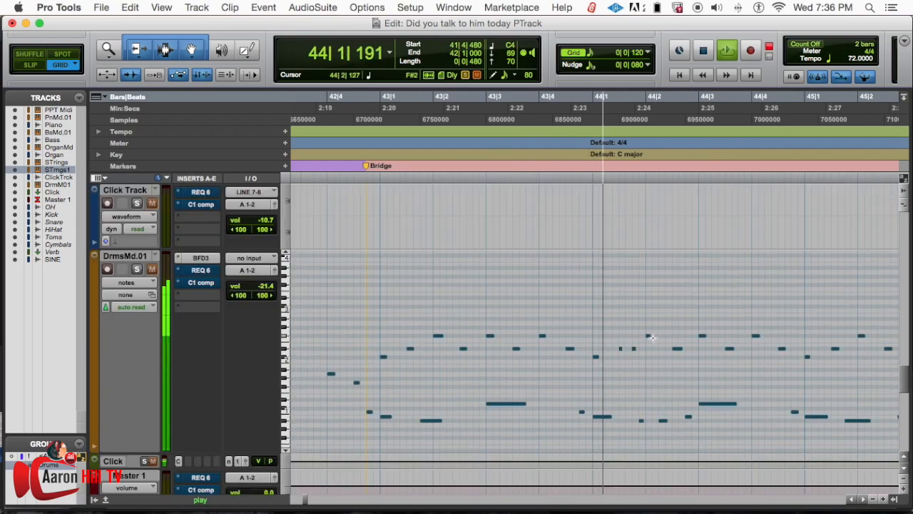
scroll(650, 337, down, 3)
key(space)
- Play the soloed duplicate strings from 43|3|820 into bar 44 and stop
drag(906, 387, 901, 357)
click(500, 241)
key(space)
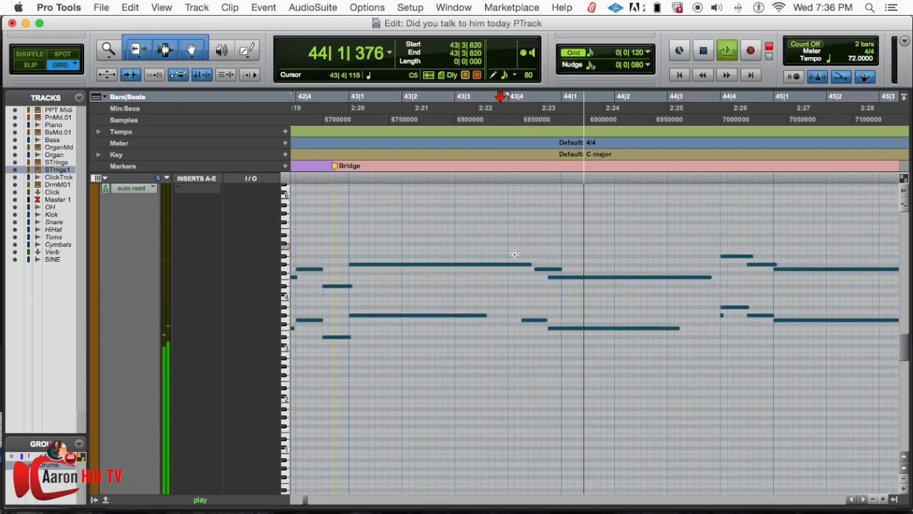
key(space)
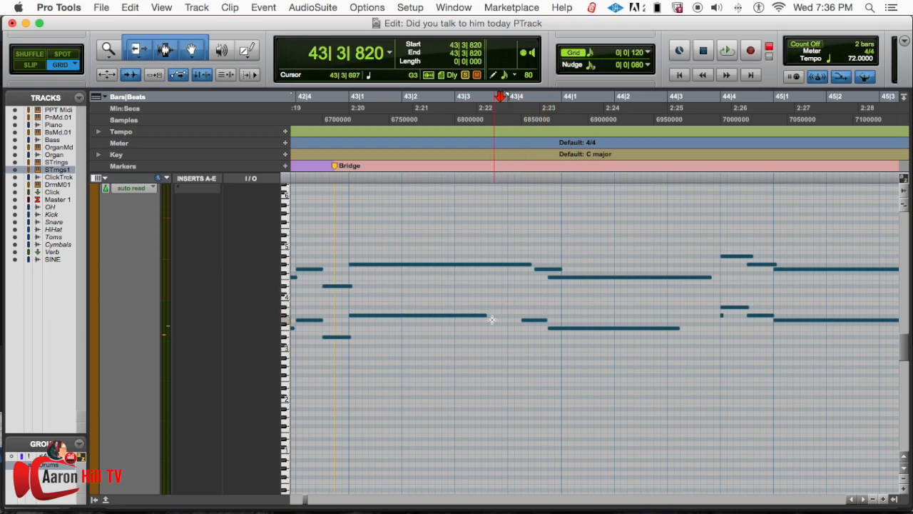
- Trim the ends of the Eb4 and Eb3 notes starting at 42|4|480 to 43|1|000
click(348, 285)
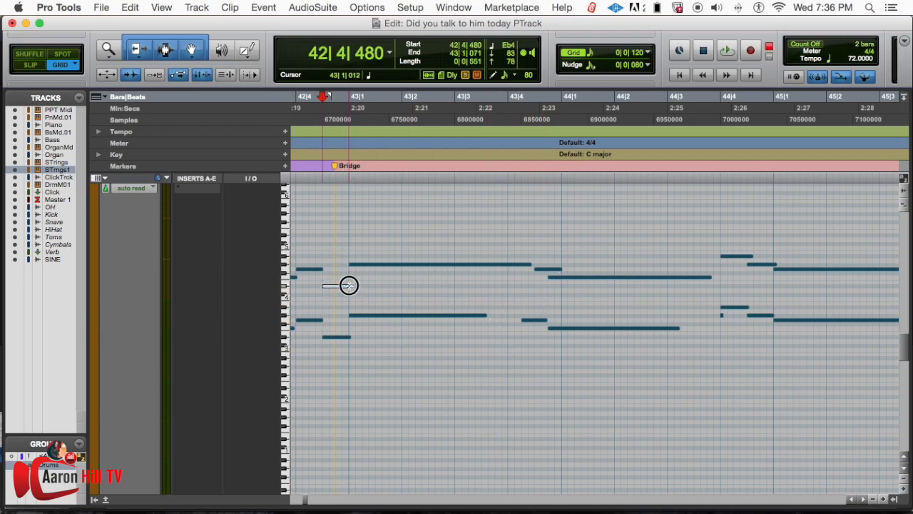
click(347, 337)
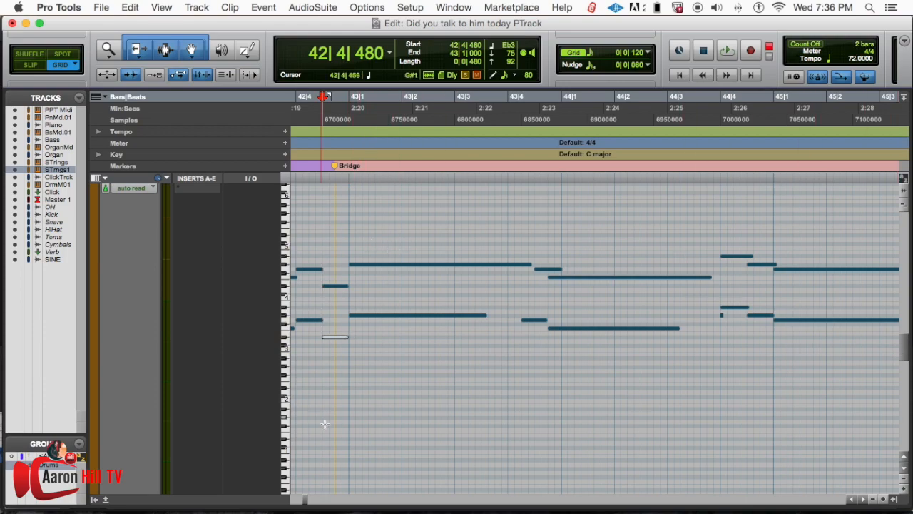
scroll(755, 286, left, 3)
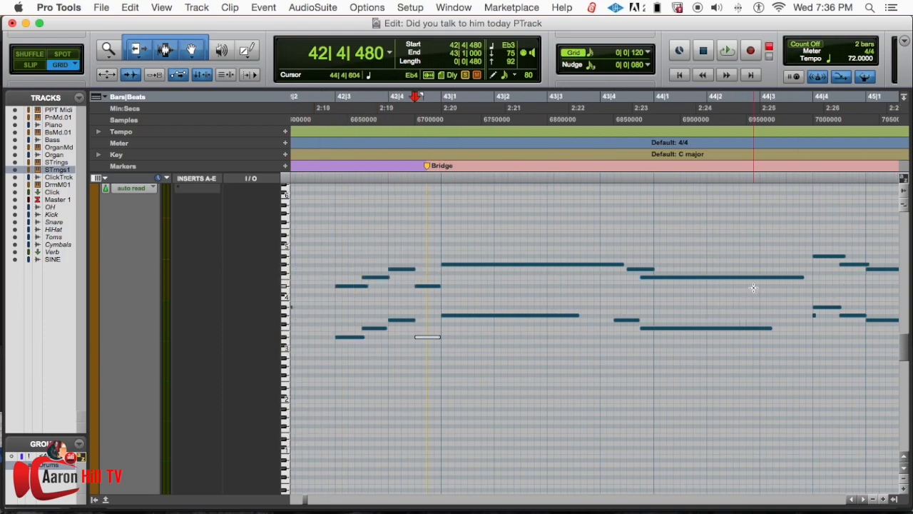
- Solo the Click track in the Mix window and play the strings against it from 42|4|480
key(super+equal)
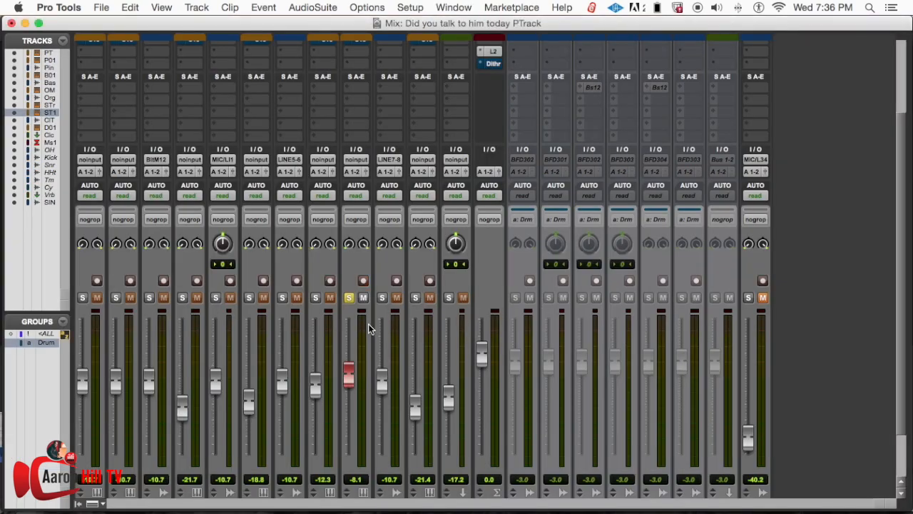
scroll(457, 338, down, 2)
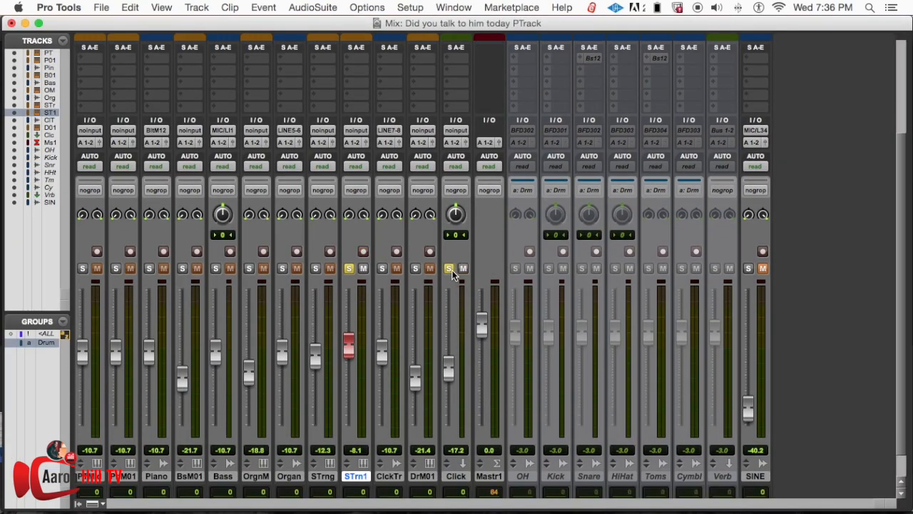
key(super+equal)
key(space)
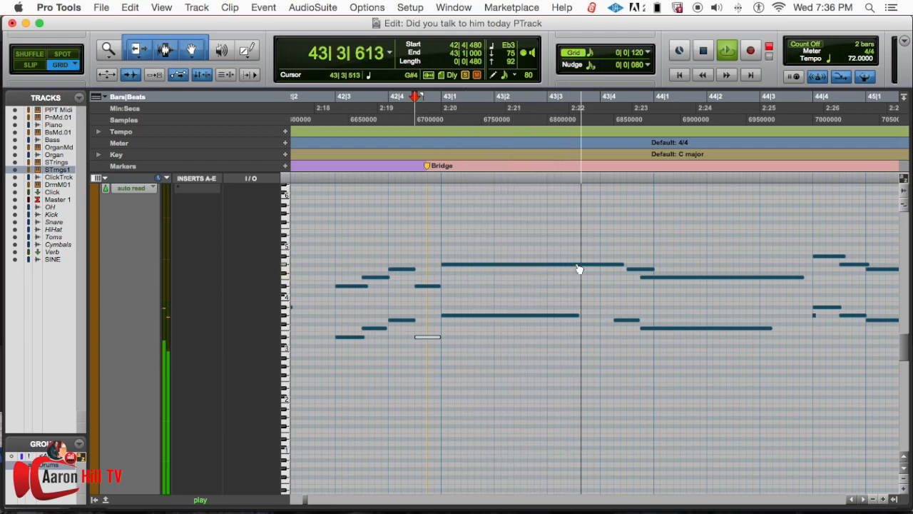
key(space)
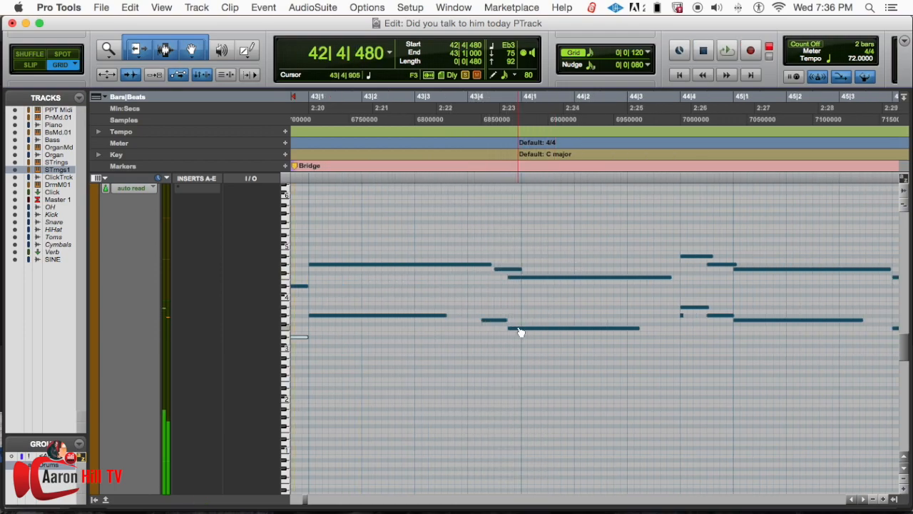
- Nudge the G3 note near the end of bar 43 to start at 43|4|320 and make the nudge value a straight 1/32 note
key(super+bracketright)
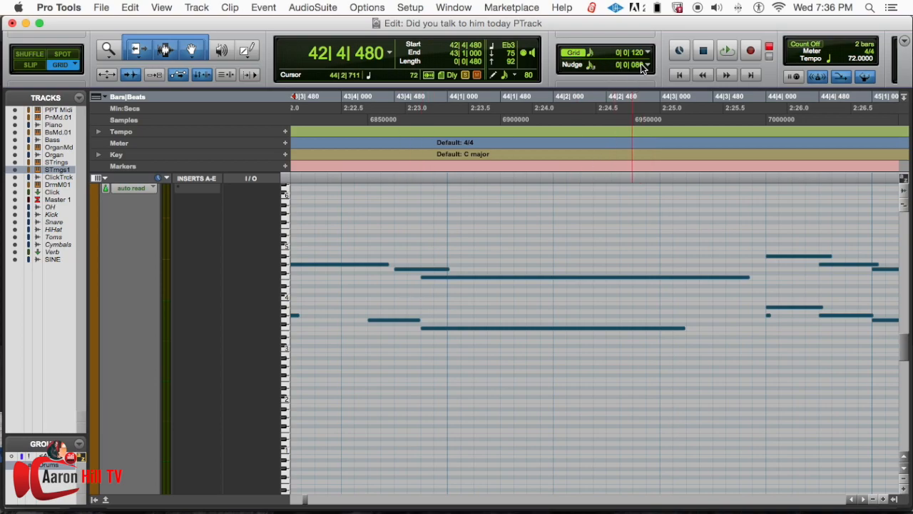
click(385, 321)
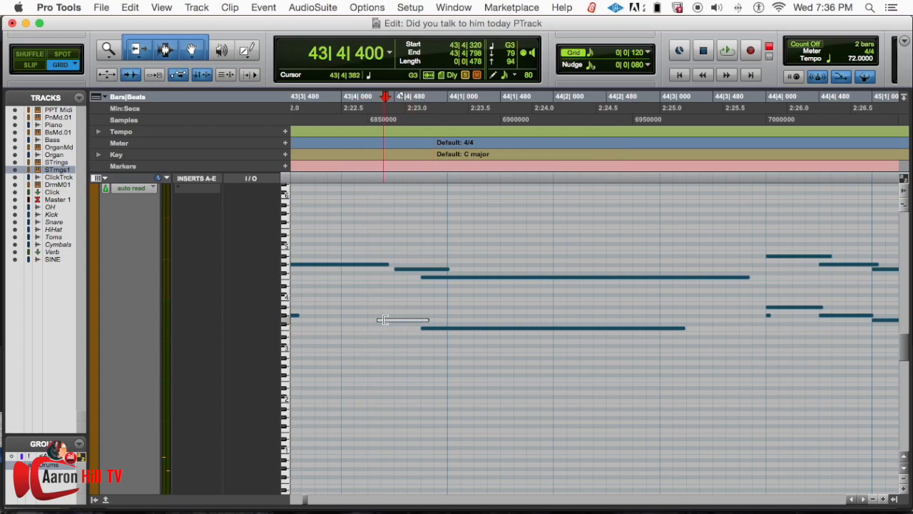
key(minus)
key(minus)
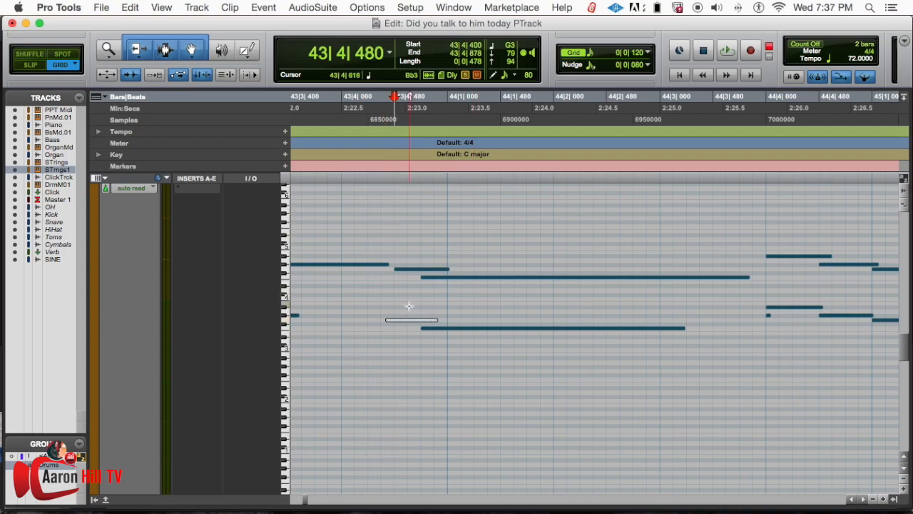
click(646, 64)
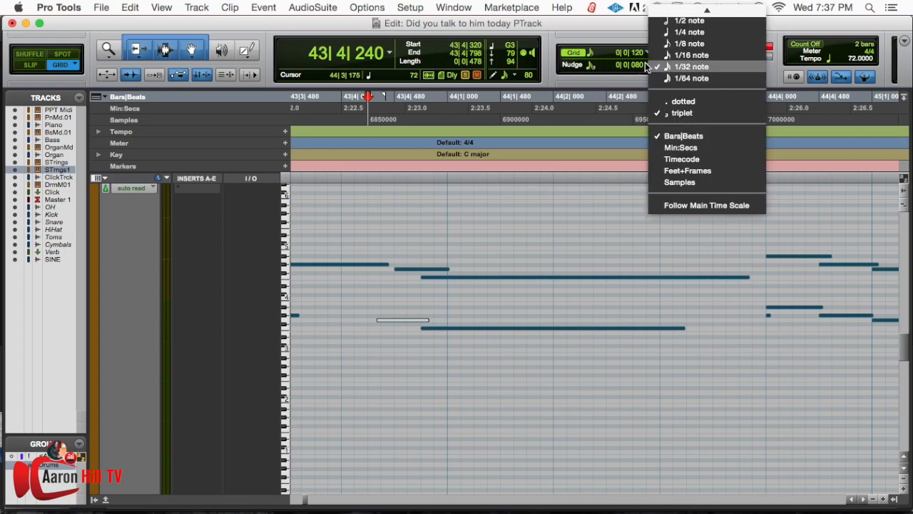
click(692, 114)
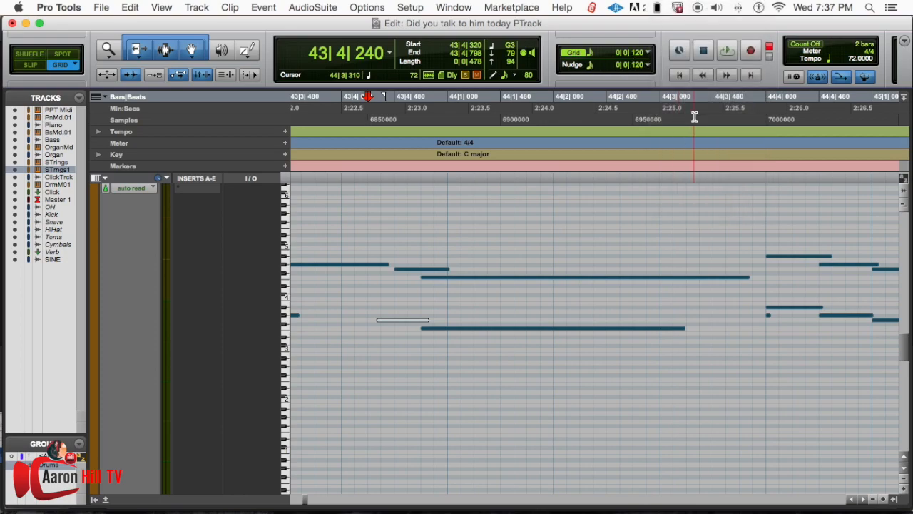
- Play the strings with the click from 42|3|175 into bar 44 to check the timing, then stop
click(374, 310)
scroll(412, 272, left, 5)
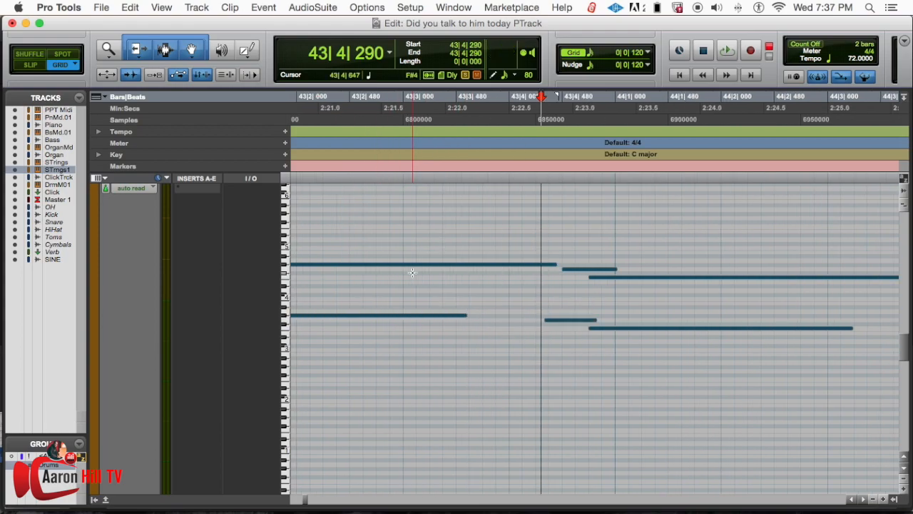
key(super+bracketleft)
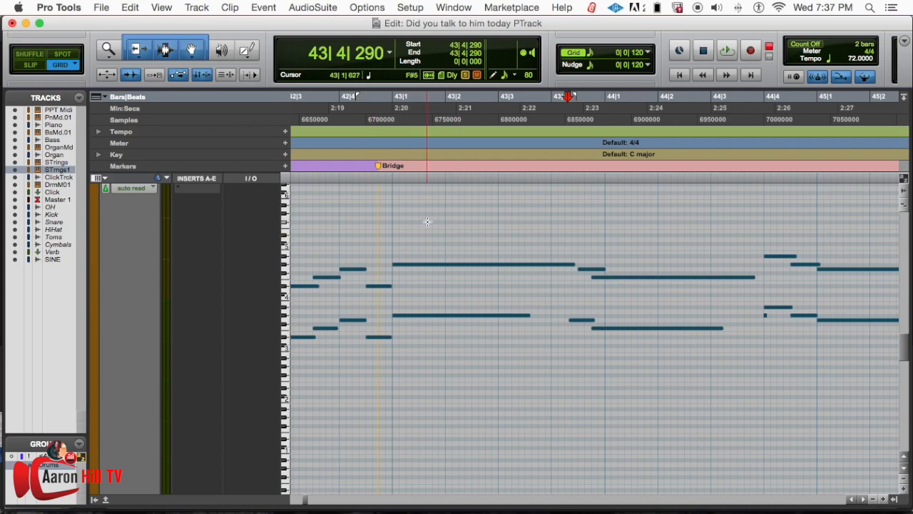
scroll(427, 222, left, 4)
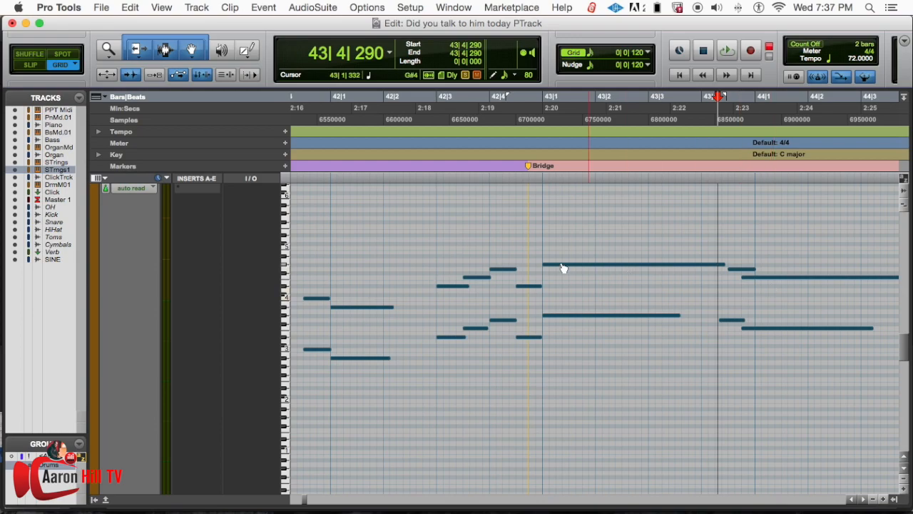
click(446, 250)
key(space)
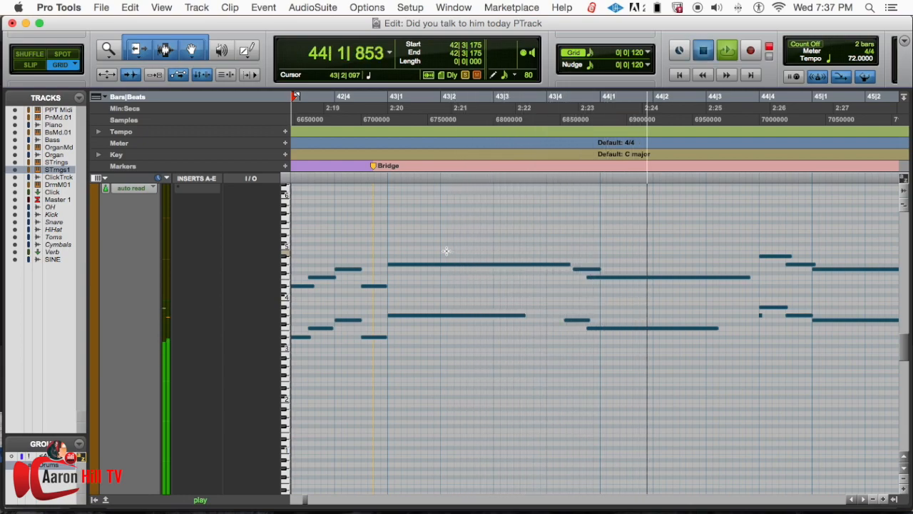
key(space)
- Examine the note starts and overlaps in bars 42 to 45 up close, briefly auditioning them from 42|3|175
key(super+bracketright)
key(space)
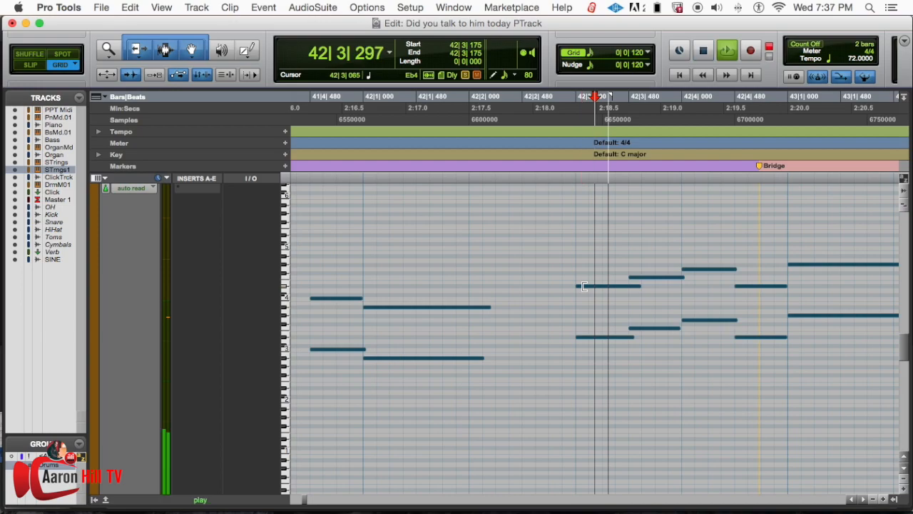
key(space)
scroll(592, 289, right, 10)
scroll(589, 290, left, 3)
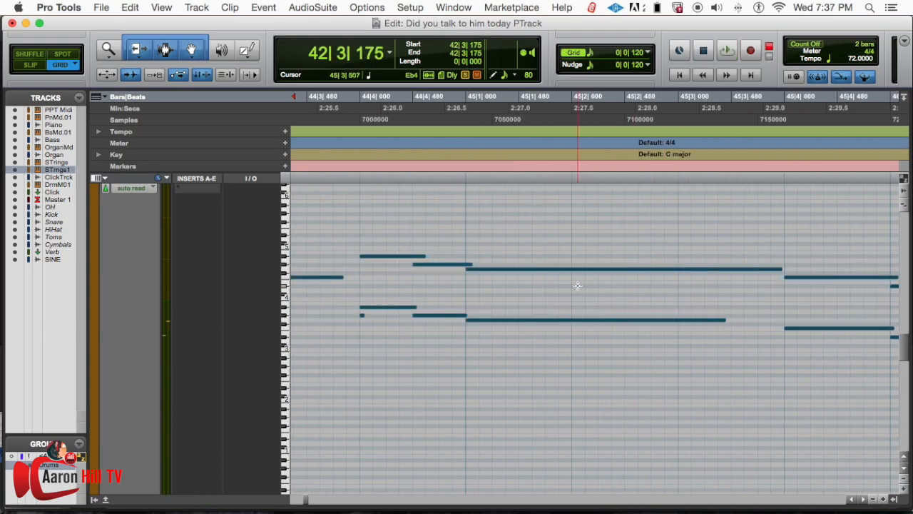
scroll(569, 285, left, 3)
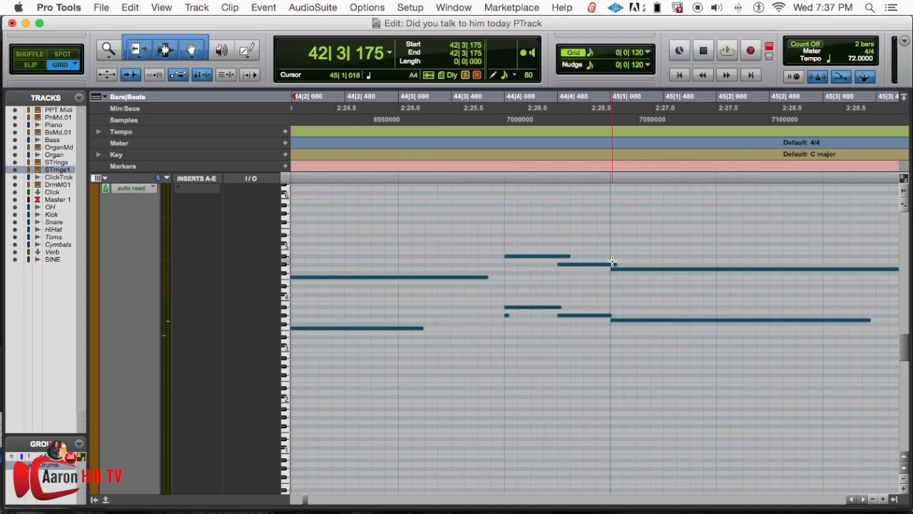
key(space)
key(space)
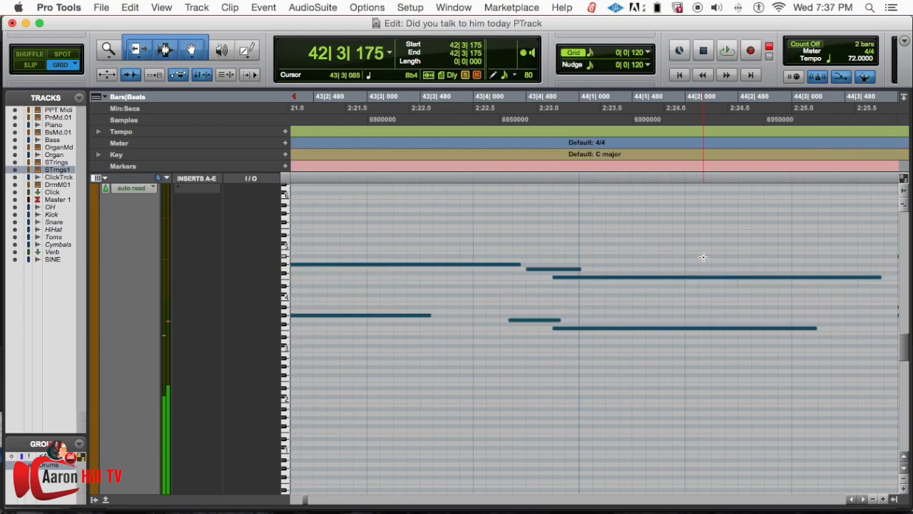
scroll(584, 280, left, 5)
scroll(546, 285, down, 2)
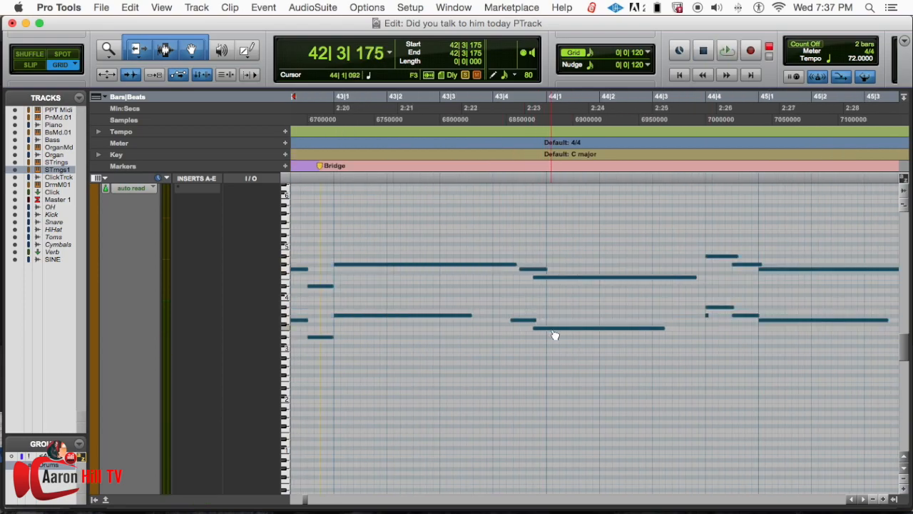
- Nudge the long F4 and F3 notes near the start of bar 44 to begin at 43|4|840, then audition from 43|4|401
click(565, 284)
key(space)
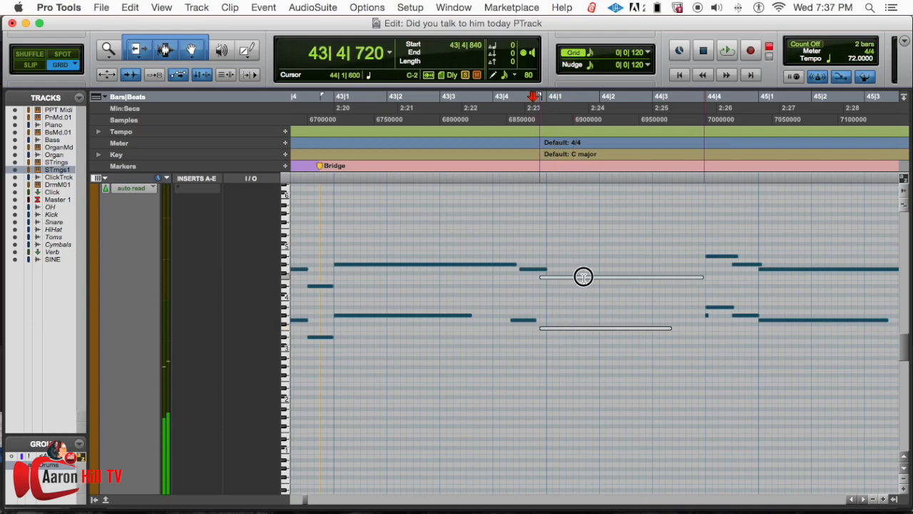
key(KP_Subtract)
click(516, 279)
key(space)
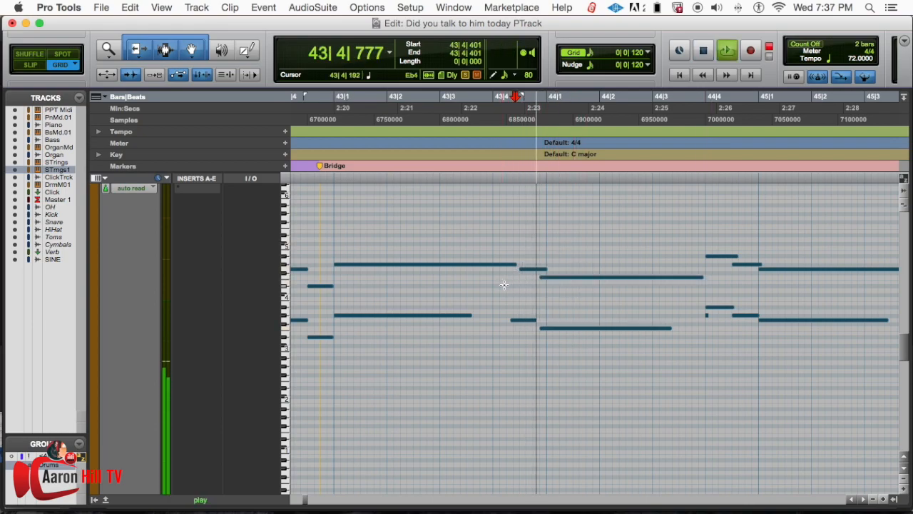
key(space)
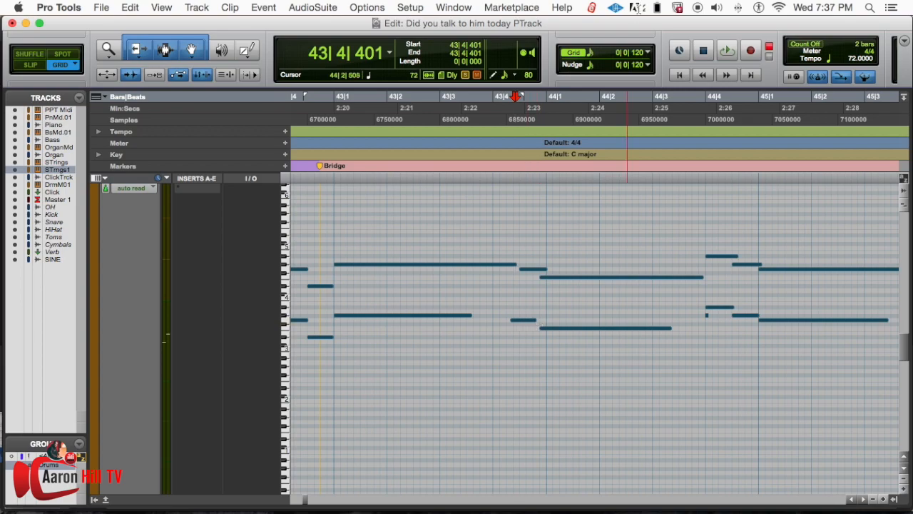
- Set the grid to a 1/16 note, move the G3 note to start at 43|4|480, and audition from 43|2|957
click(647, 51)
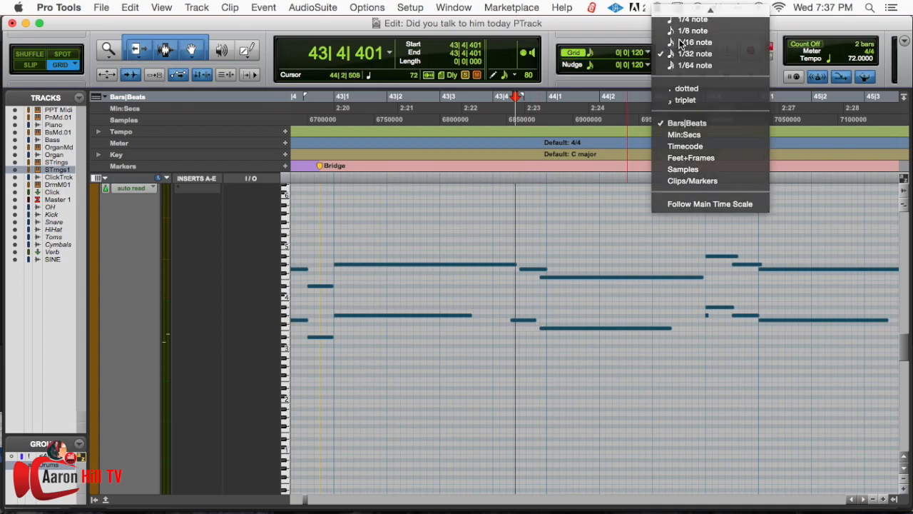
click(679, 43)
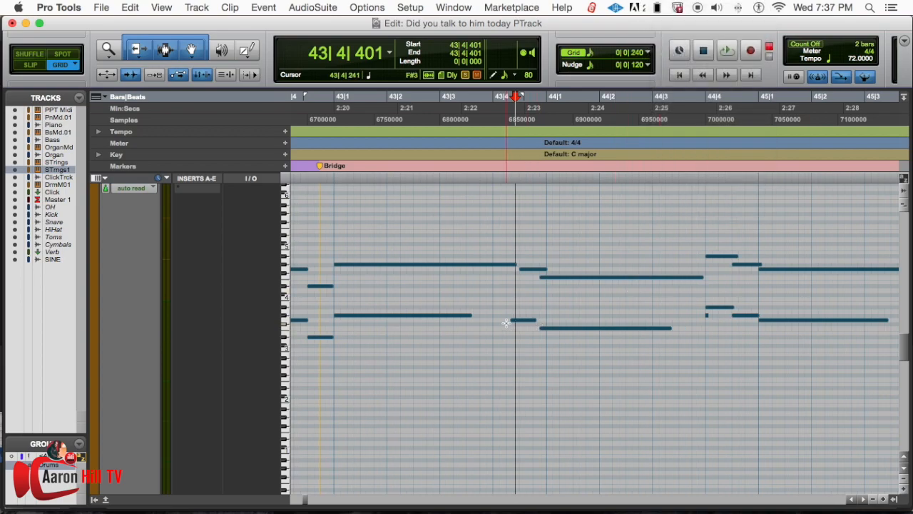
key(super+bracketright)
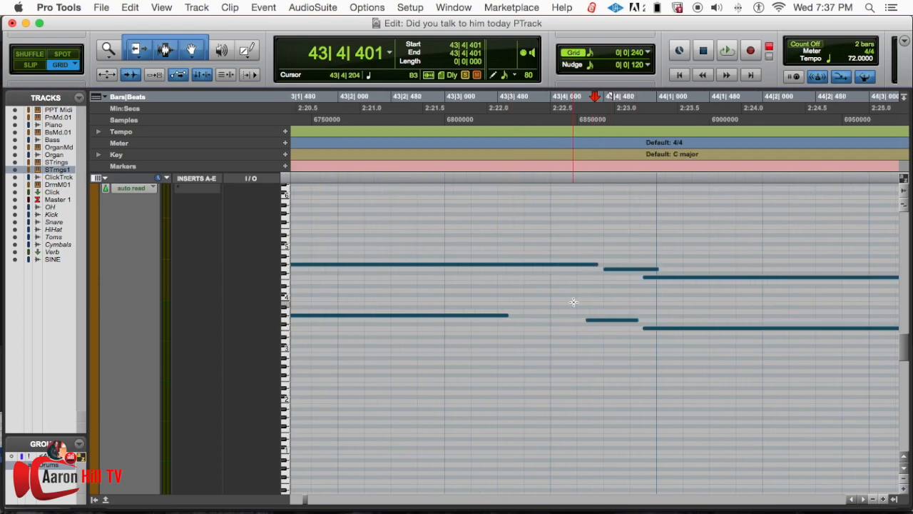
click(564, 301)
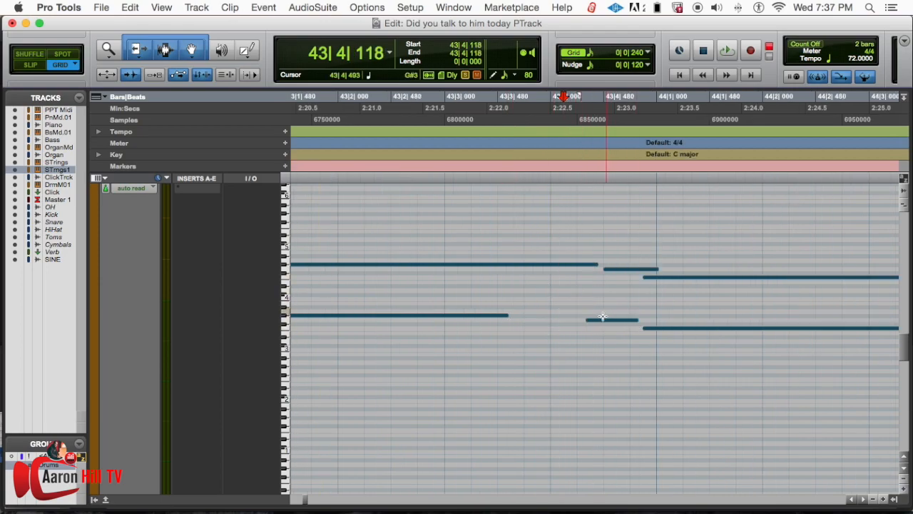
drag(600, 324, 618, 324)
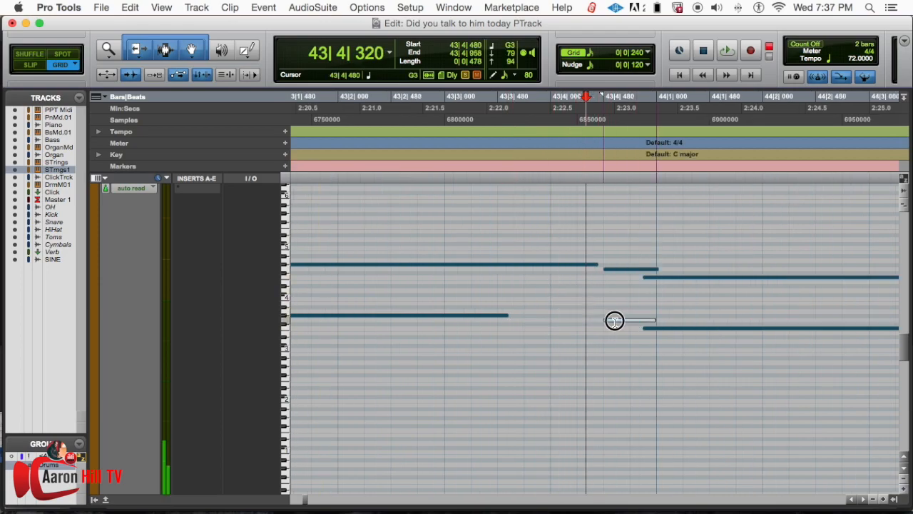
click(445, 209)
key(space)
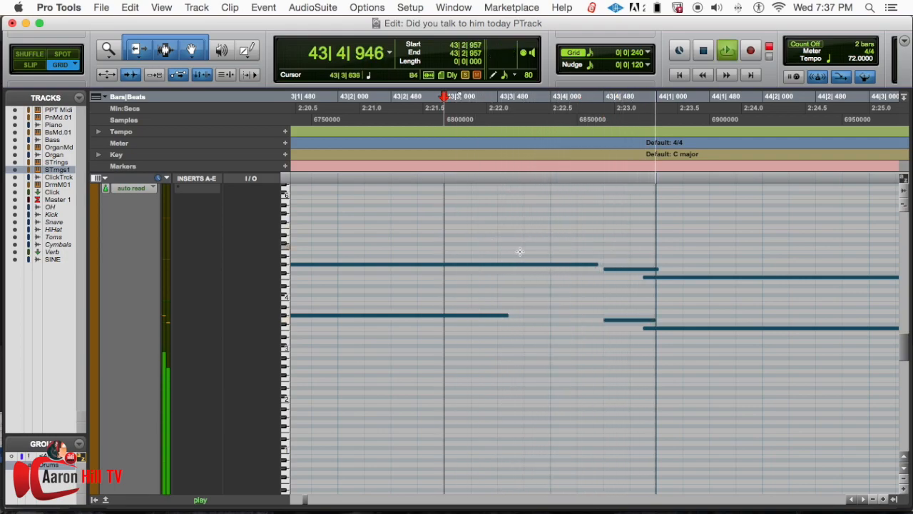
key(space)
- Move the long F4 and F3 notes to start at 44|1|000 and lengthen bar 43's G#3 note to about 43|4|480
drag(681, 262, 694, 335)
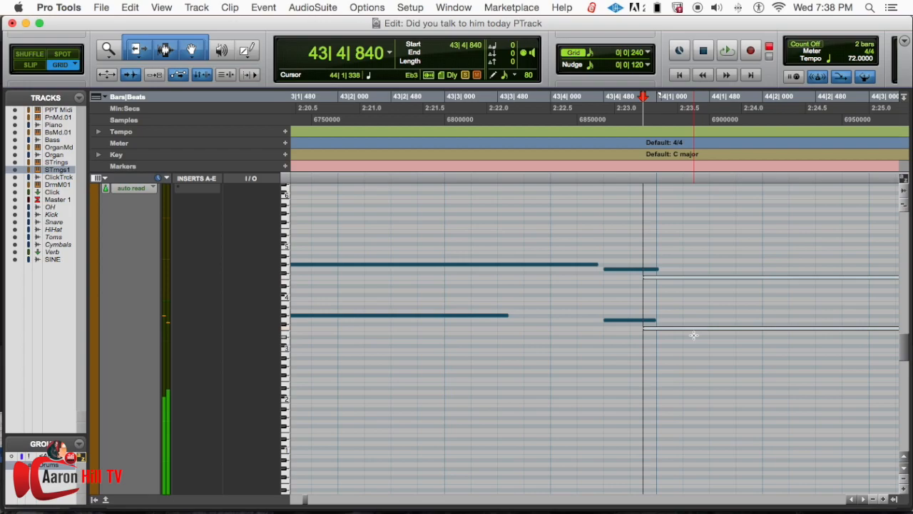
click(649, 55)
click(651, 51)
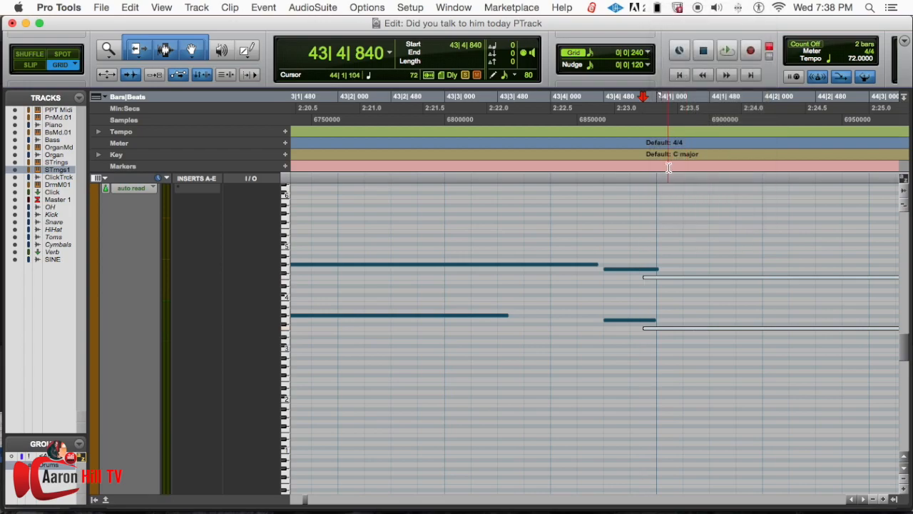
click(420, 234)
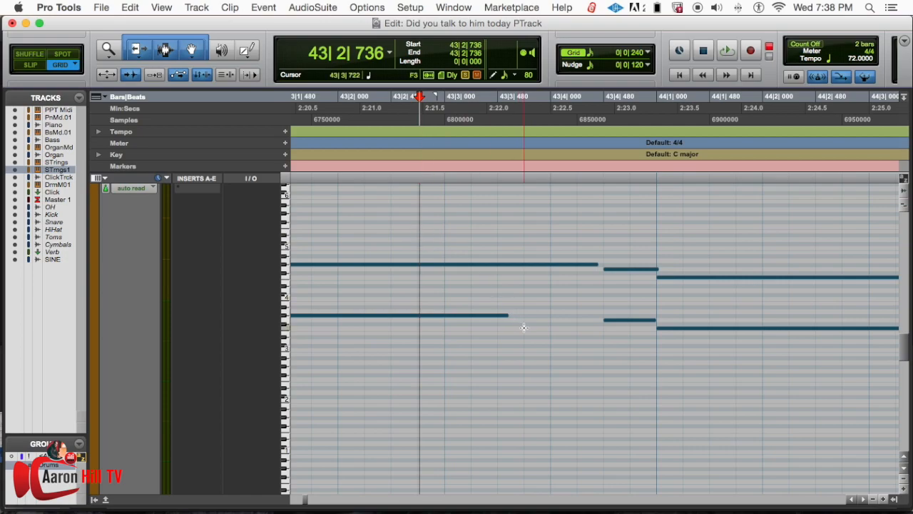
drag(504, 315, 602, 314)
scroll(426, 237, left, 5)
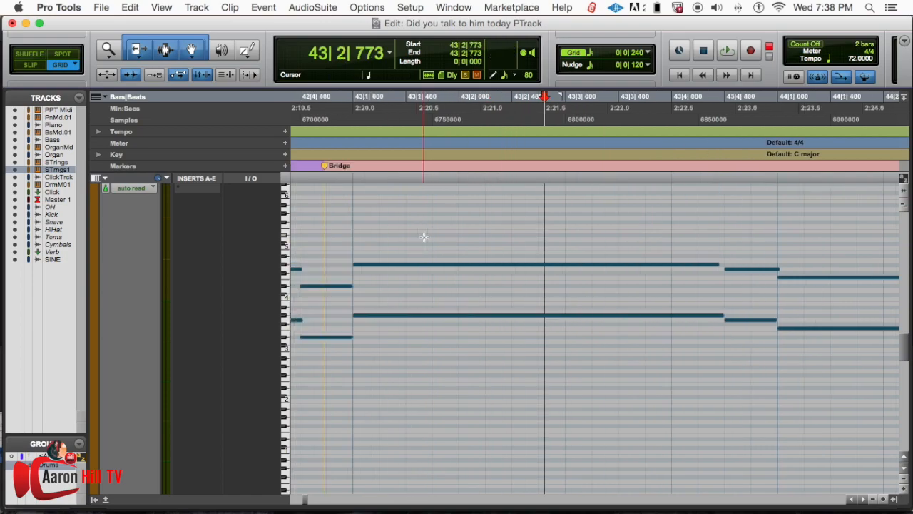
- Play the strings from 42|3|685 and shorten the overlapping G#4 and G#3 notes at 44|4|480 to end at 45|1|000
click(427, 237)
key(space)
key(super+bracketleft)
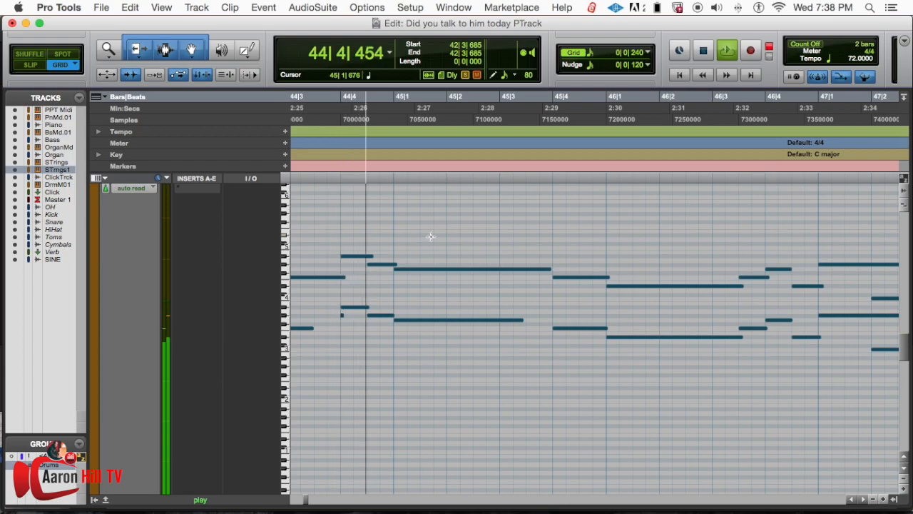
click(379, 264)
click(391, 315)
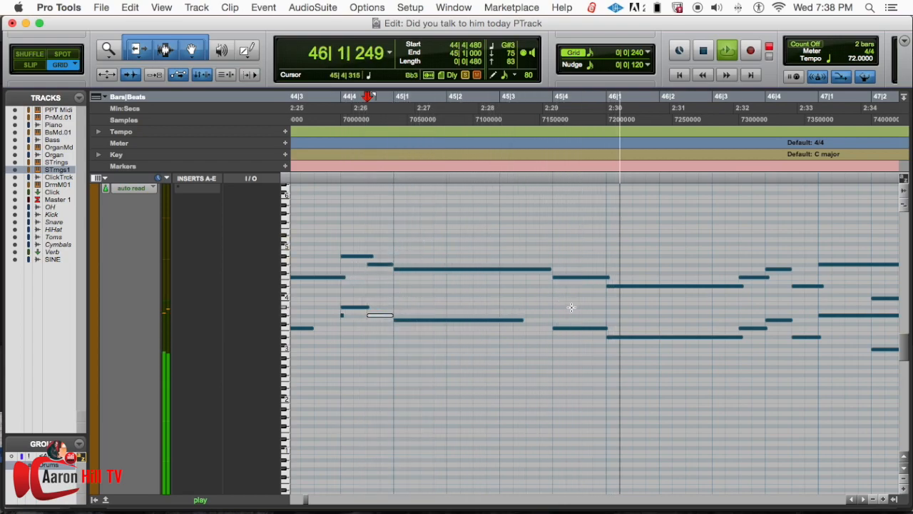
- Trim the F4 note to end at 46|1|000 and bar 46's last Eb4 and Eb3 notes to end at 47|1|000
click(606, 277)
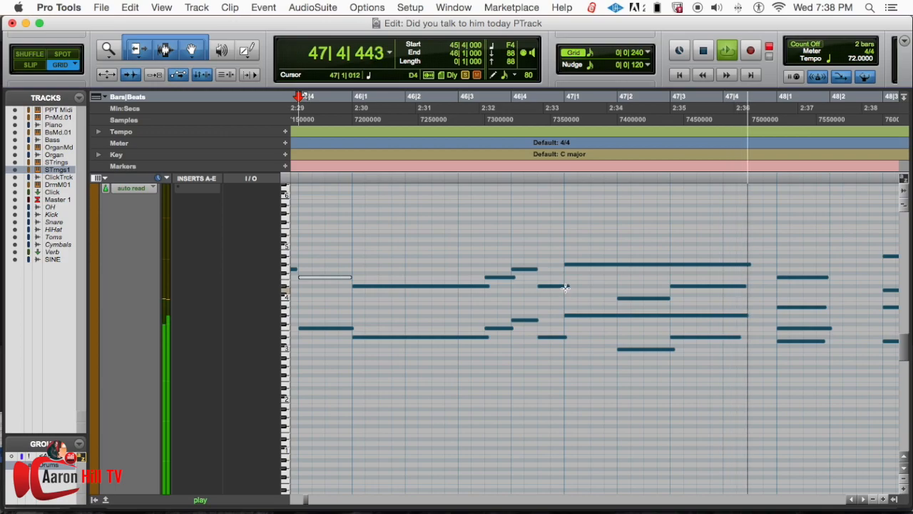
drag(568, 286, 563, 286)
click(563, 336)
drag(562, 336, 561, 336)
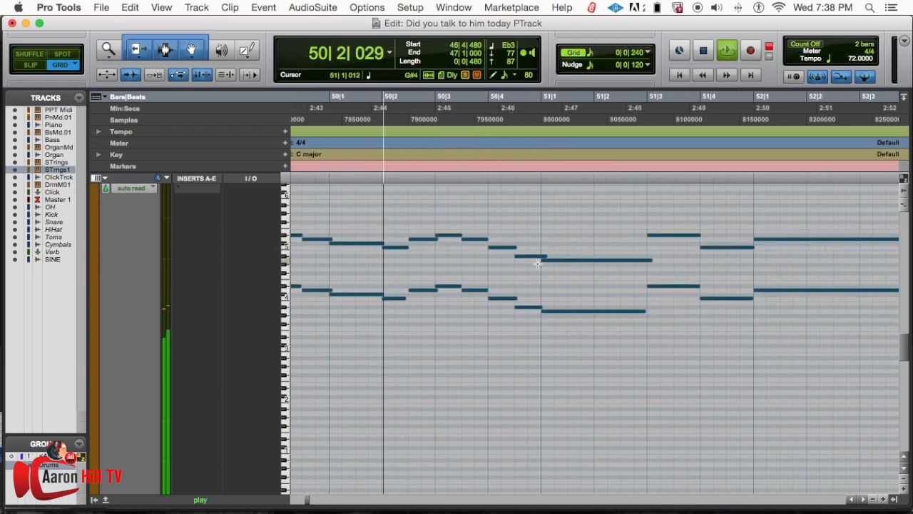
- Trim the Bb4 and Bb3 notes at 50|4|480 to end at 51|1|000 and extend the Bb pair at 53|1|000 to 53|4|000
click(542, 256)
click(542, 308)
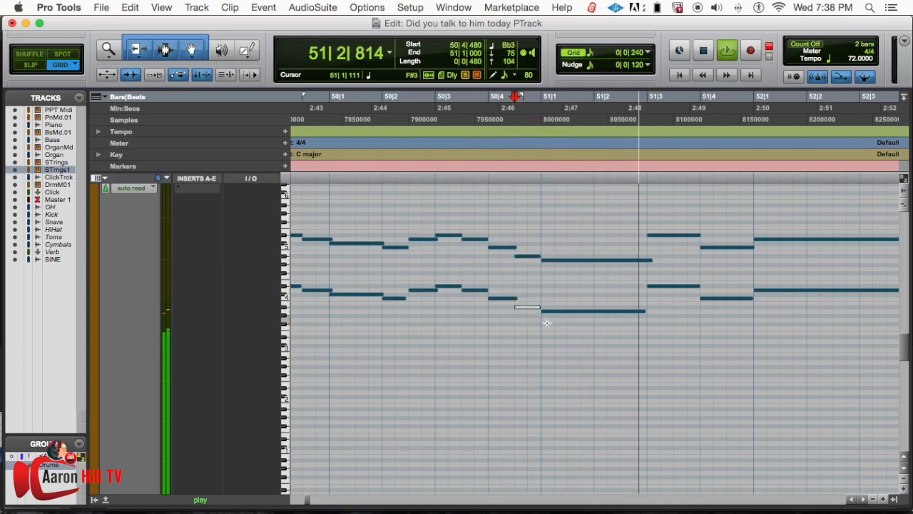
click(640, 260)
click(645, 308)
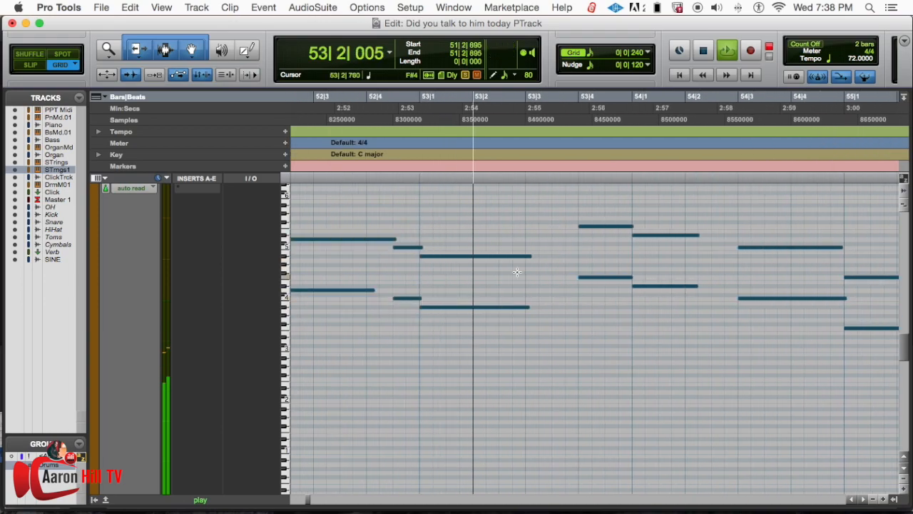
drag(531, 256, 579, 255)
drag(536, 308, 577, 297)
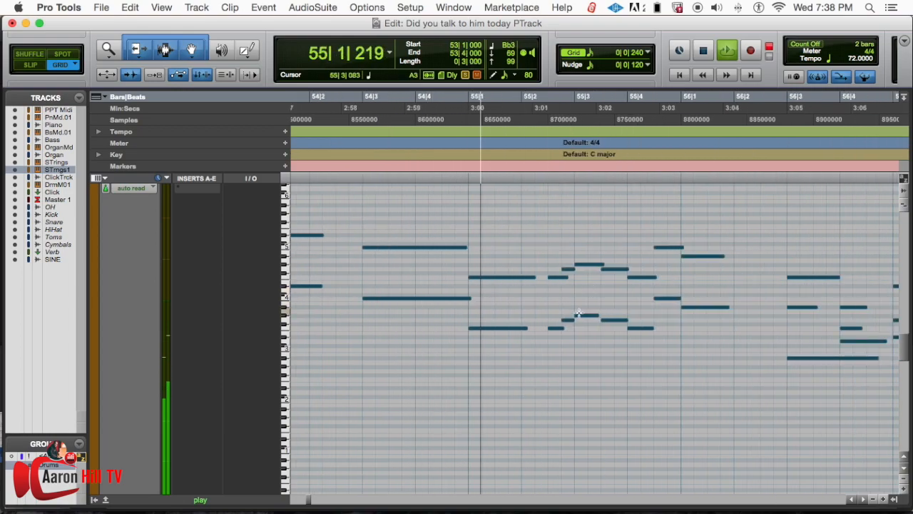
- Trim the F4 and F3 notes at 55|2|480 to end at 55|2|720 and the C5 note to end at 56|1|000
click(559, 277)
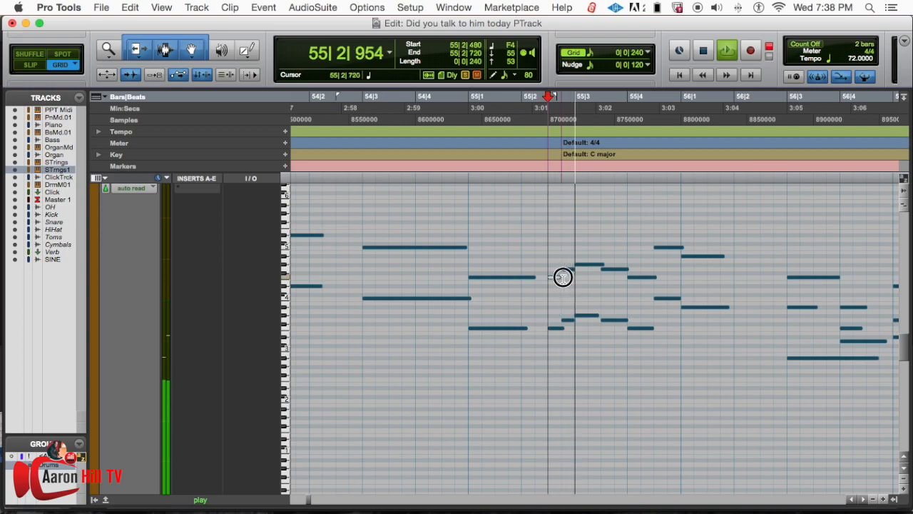
click(559, 327)
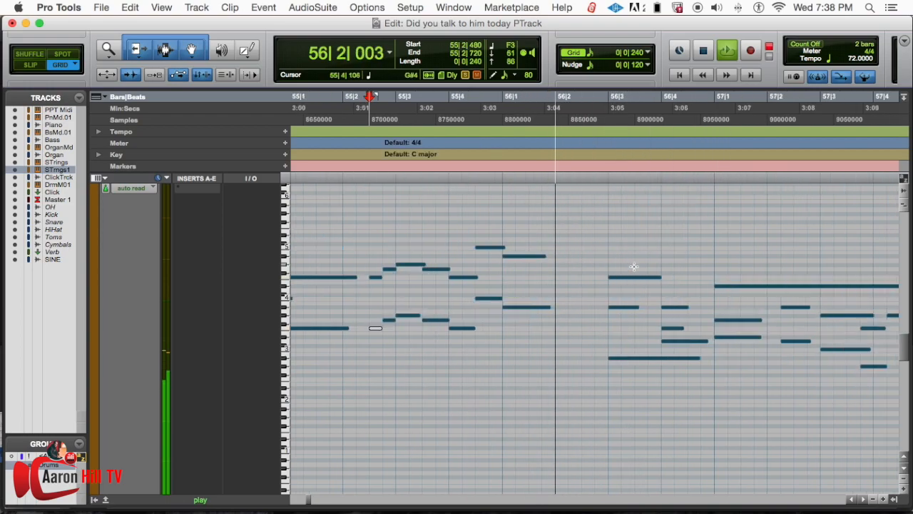
click(488, 247)
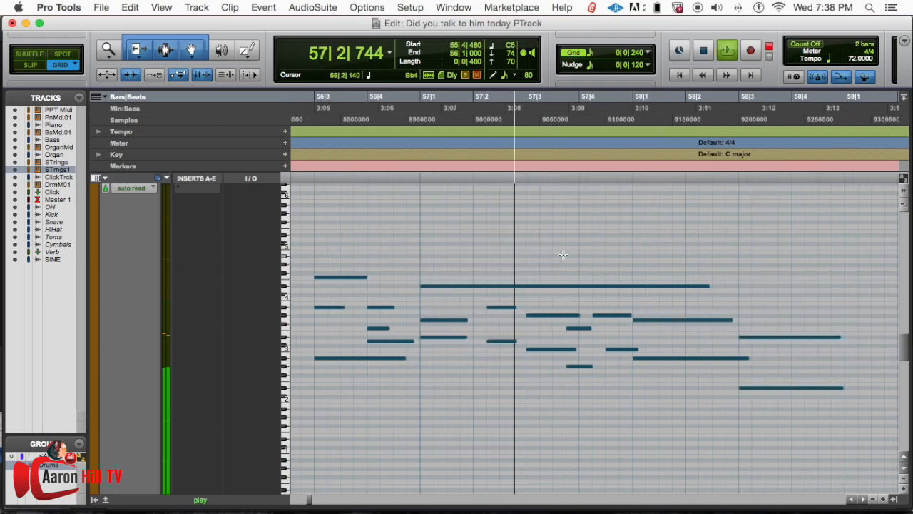
- Try moving the Bb3 and D3 notes in beat 2 of bar 57 to start at 57|2|000
drag(497, 295, 487, 342)
key(space)
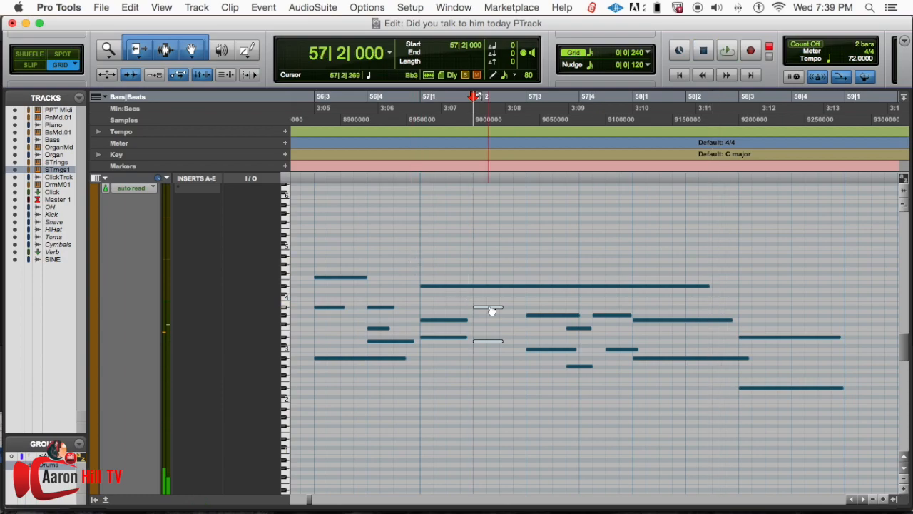
- Compare the bar 57 phrasing with the original STrings track by playing from 57|2|000 into bar 58
scroll(498, 345, down, 3)
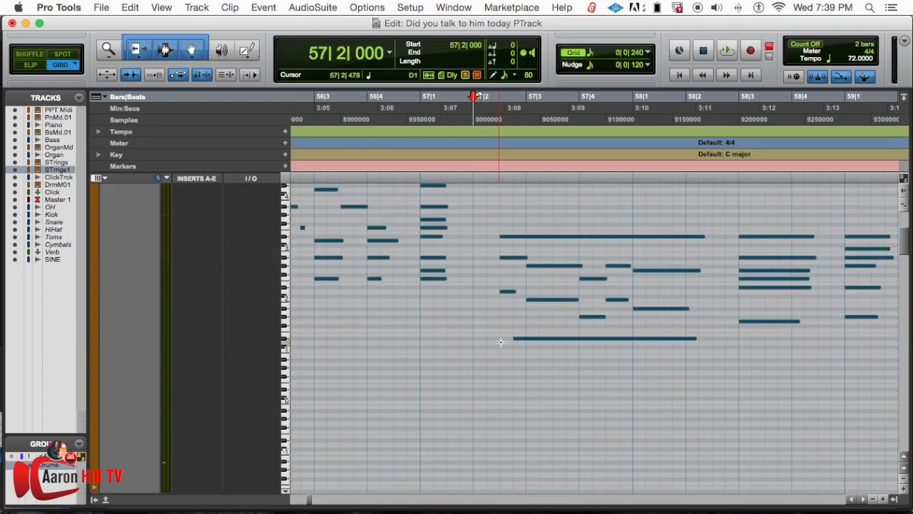
drag(907, 250, 902, 314)
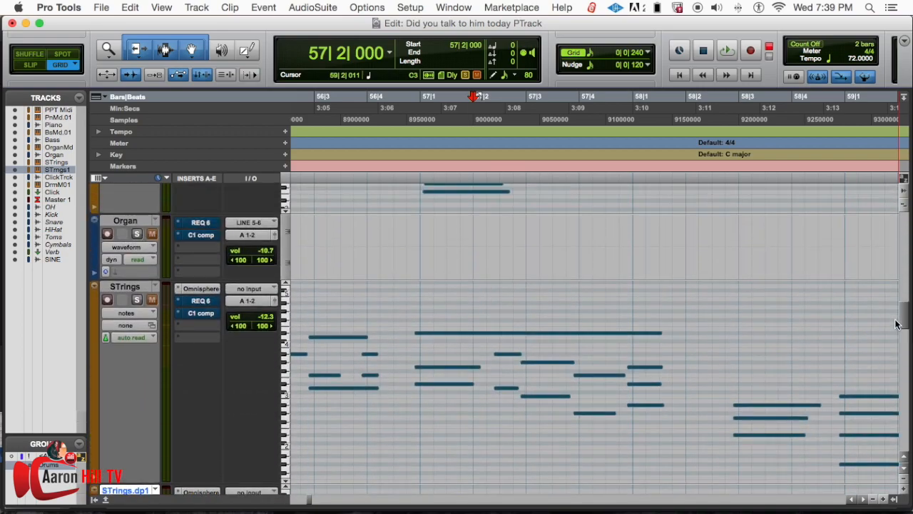
key(space)
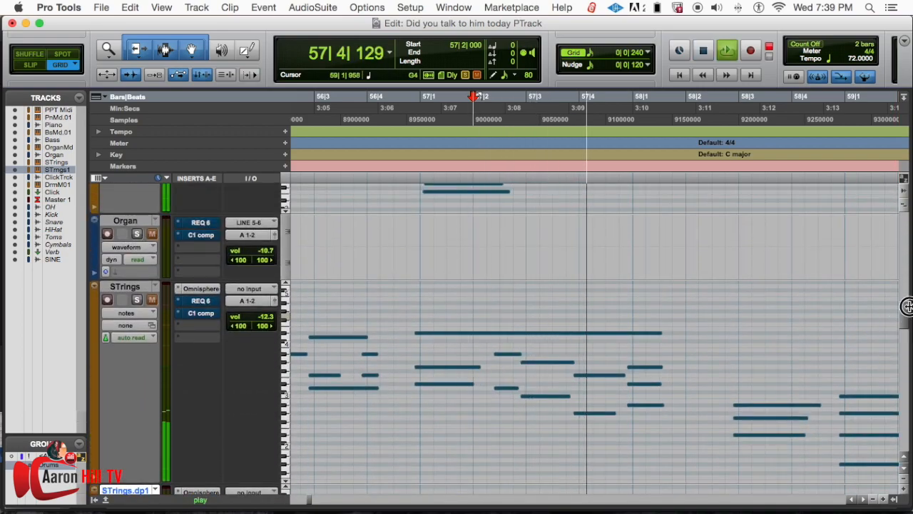
mouse_move(906, 317)
mouse_down()
mouse_move(899, 295)
mouse_move(900, 316)
mouse_up()
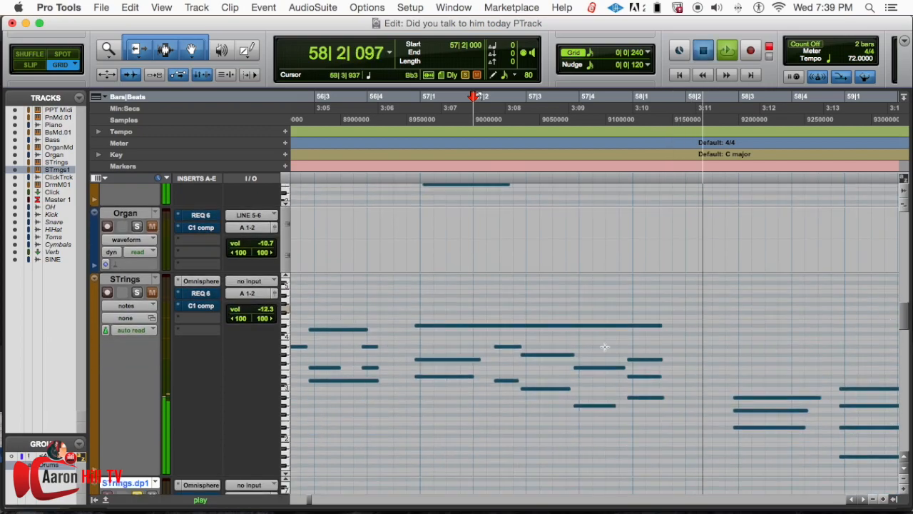
key(space)
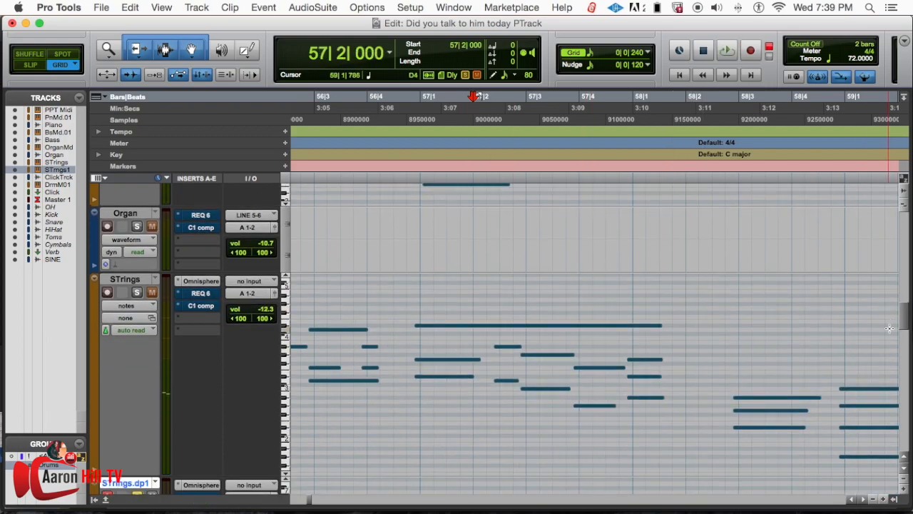
drag(903, 312, 903, 345)
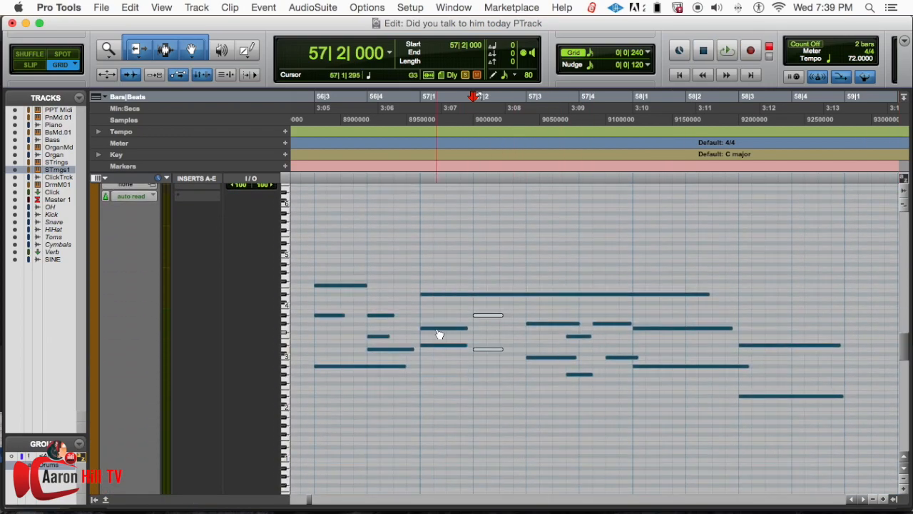
- Audition the bar 57 strings passage from 56|4|333 to check the timing of the Bb3 and D3 notes
click(409, 264)
click(348, 265)
click(493, 305)
click(473, 300)
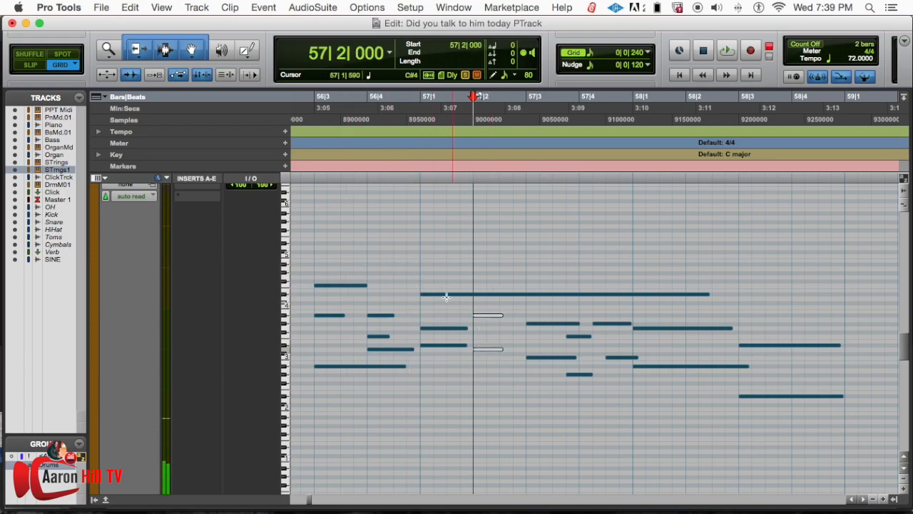
click(385, 280)
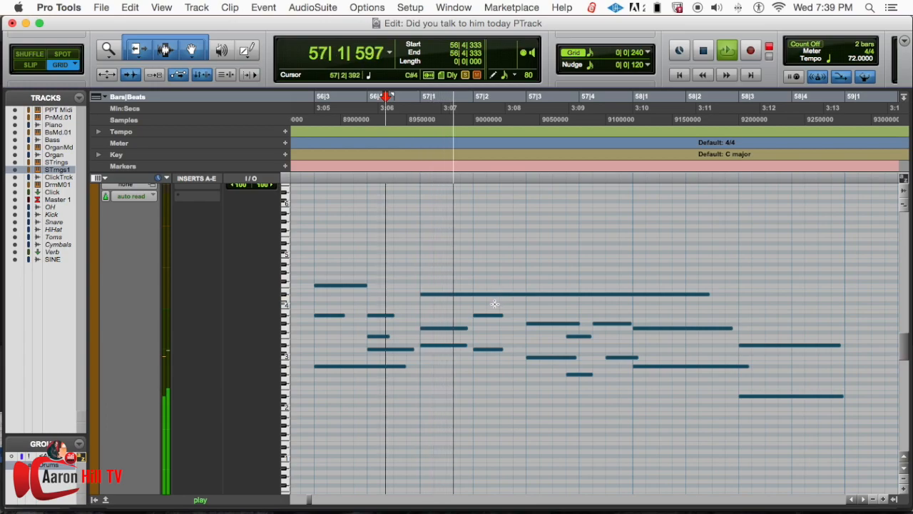
- Move the Bb3 and D3 notes to start at 57|2|480, end them at 57|3|000, and audition from 56|4|247
drag(494, 303, 516, 348)
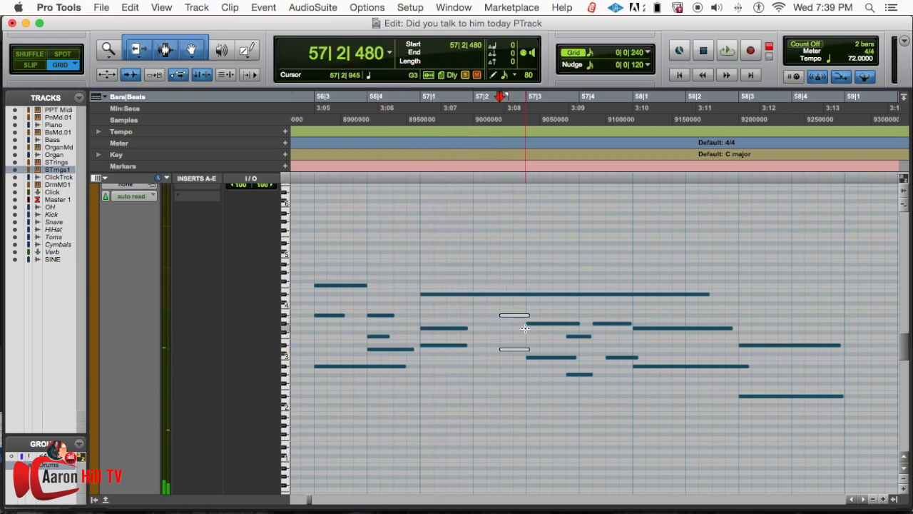
click(379, 304)
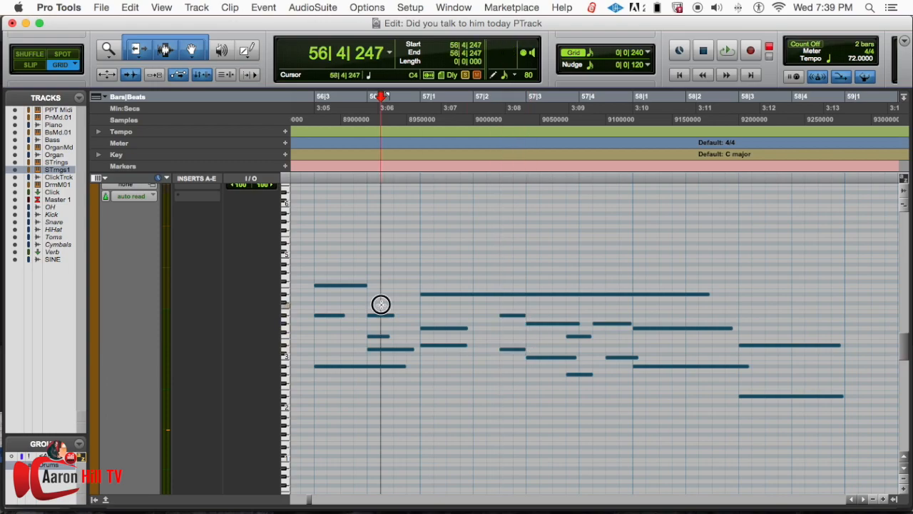
key(space)
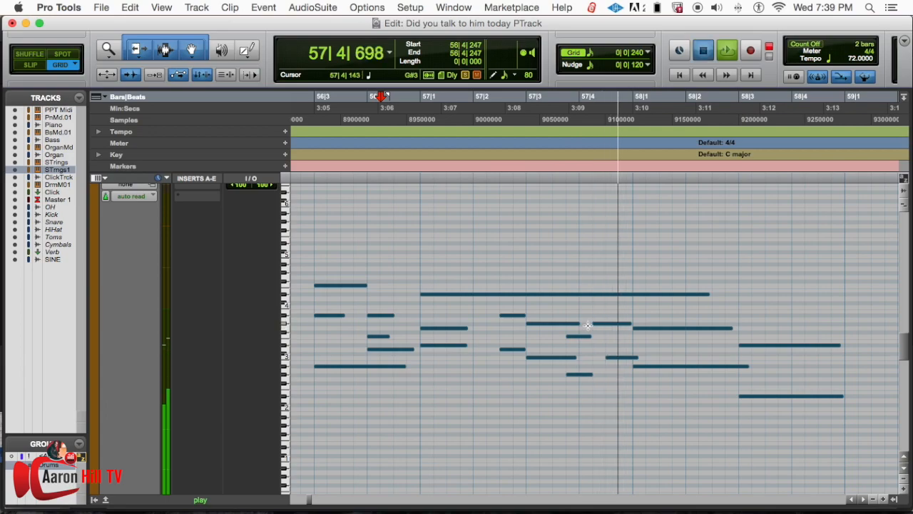
- Move the F3 and G#2 notes near beat 4 of bar 57 to 57|4|000, and trim the following G#3 to start at 57|4|480
key(space)
click(587, 378)
click(588, 366)
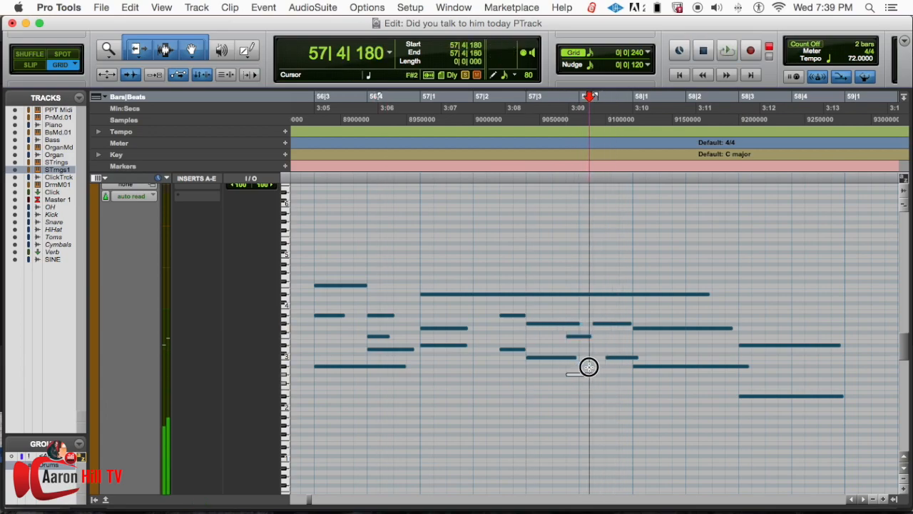
click(586, 329)
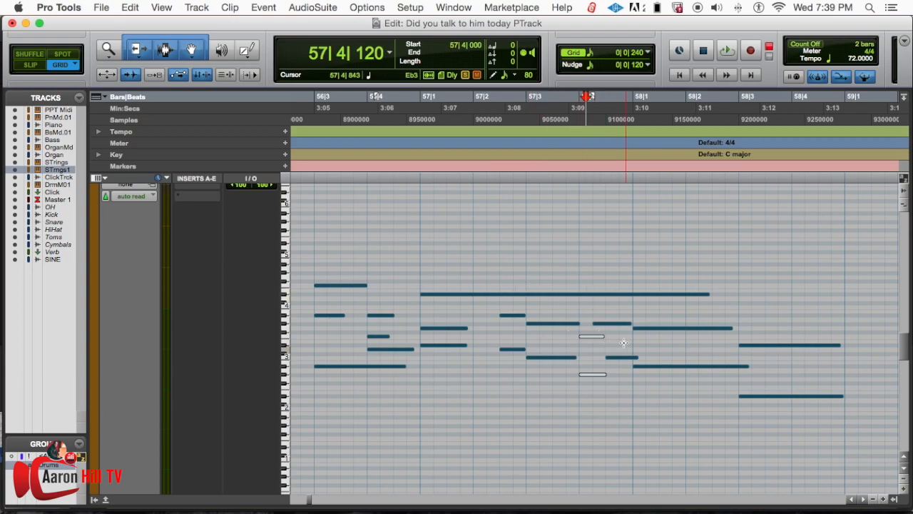
click(599, 325)
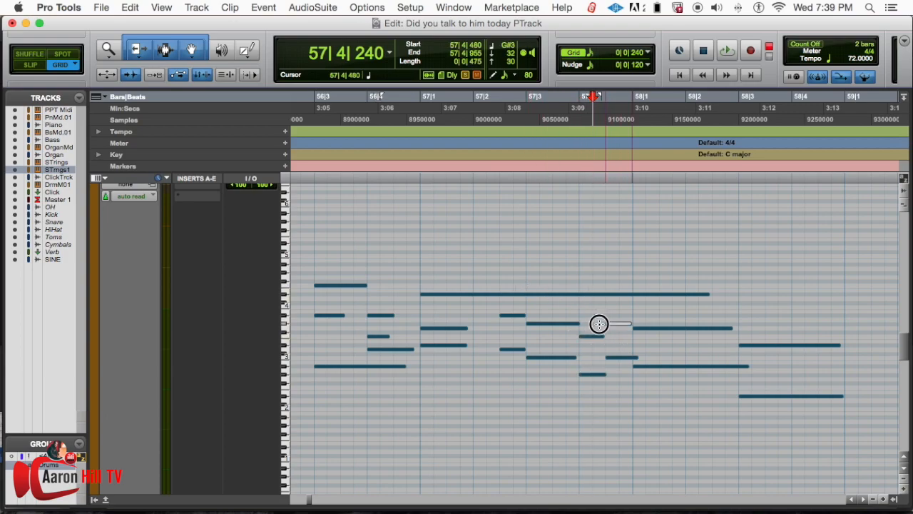
- Audition the corrected bar 57 strings phrasing from 57|1|172, and play from 57|1|872 through into bar 58
click(429, 257)
key(space)
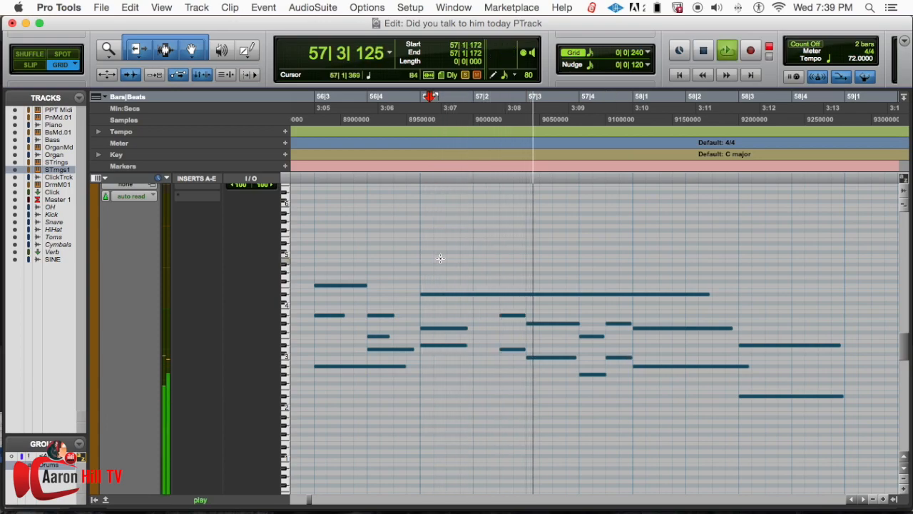
click(403, 267)
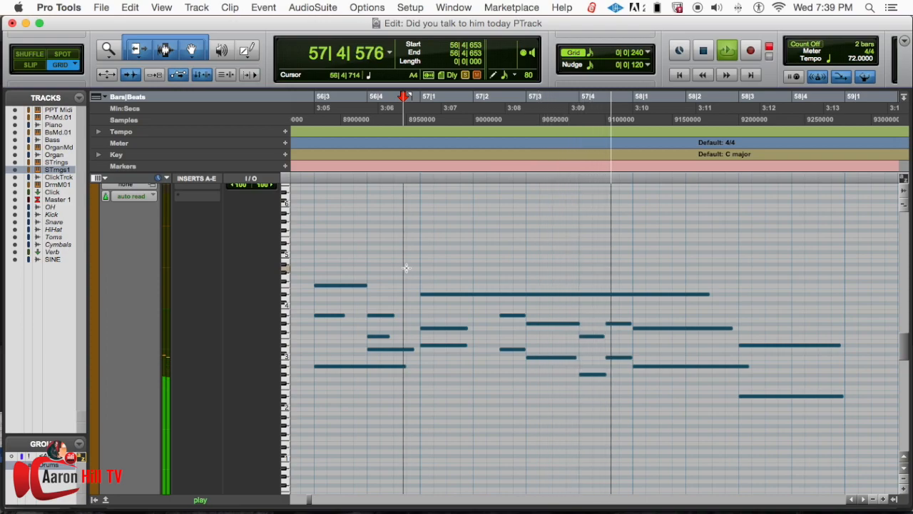
key(space)
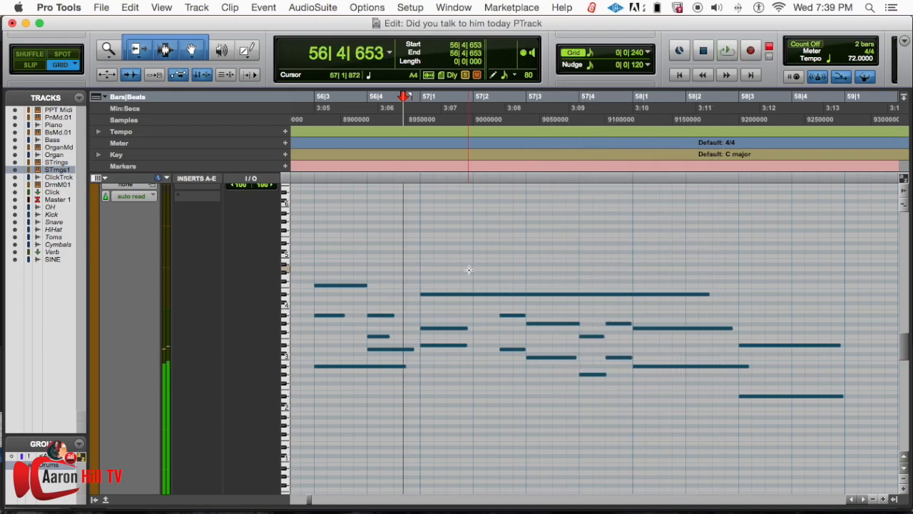
click(469, 270)
key(space)
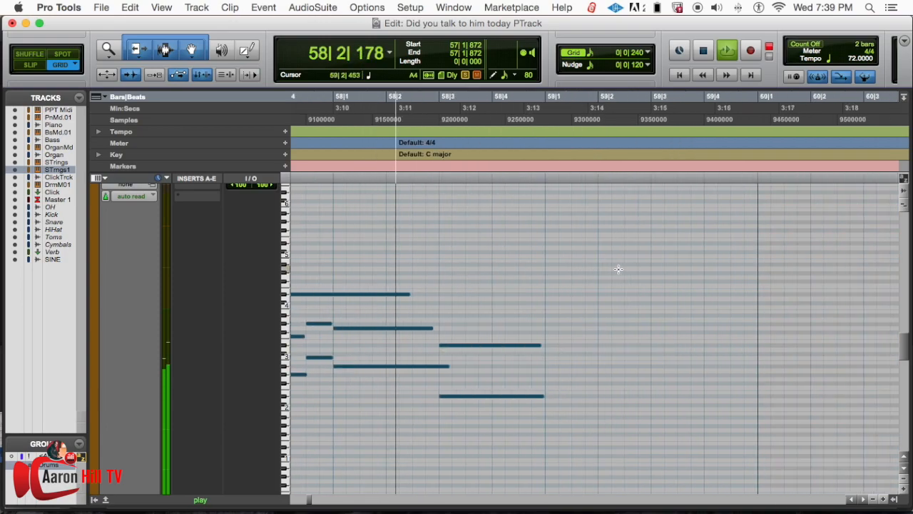
scroll(544, 275, left, 2)
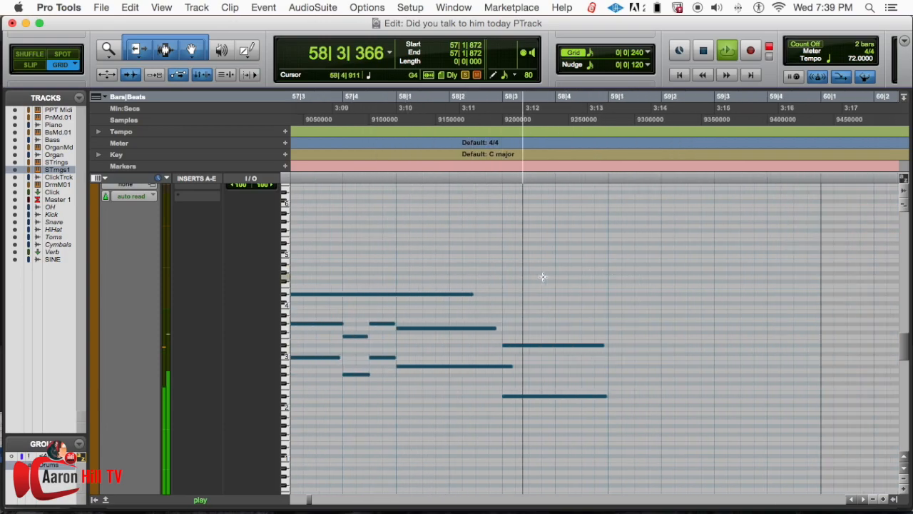
key(space)
- Trim the ends of the G3 and Bb2 notes starting at 58|1|000 back to 58|3|000
click(500, 367)
click(498, 328)
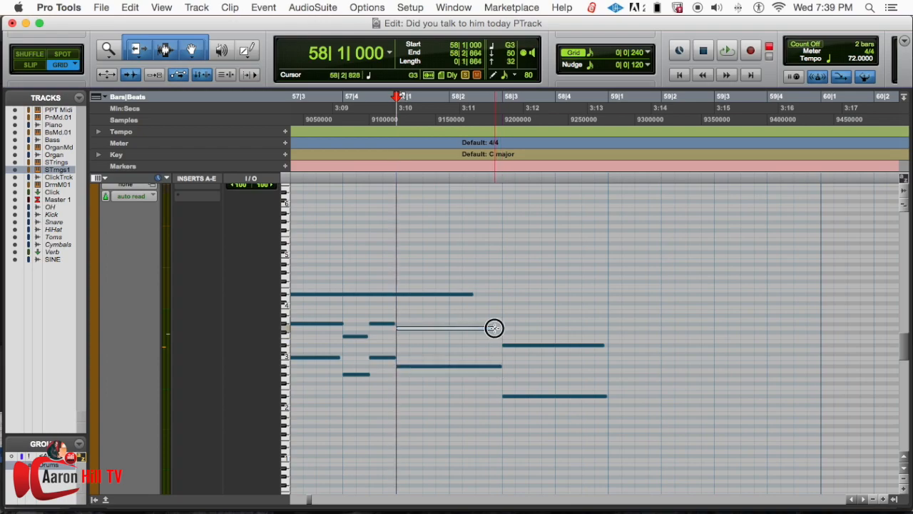
- Unsolo the duplicate strings track and the Click track, and play the full arrangement from 40|1|480, ahead of the Bridge marker
scroll(513, 323, down, 10)
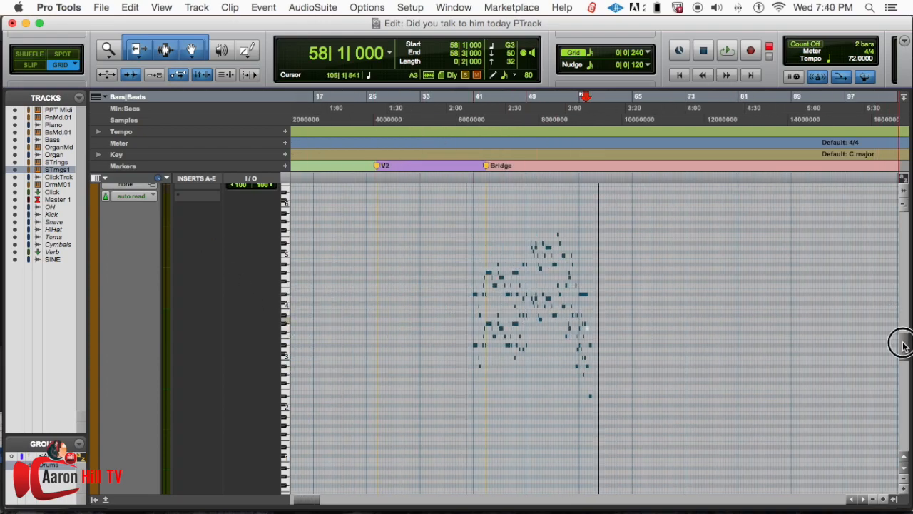
drag(903, 346, 897, 328)
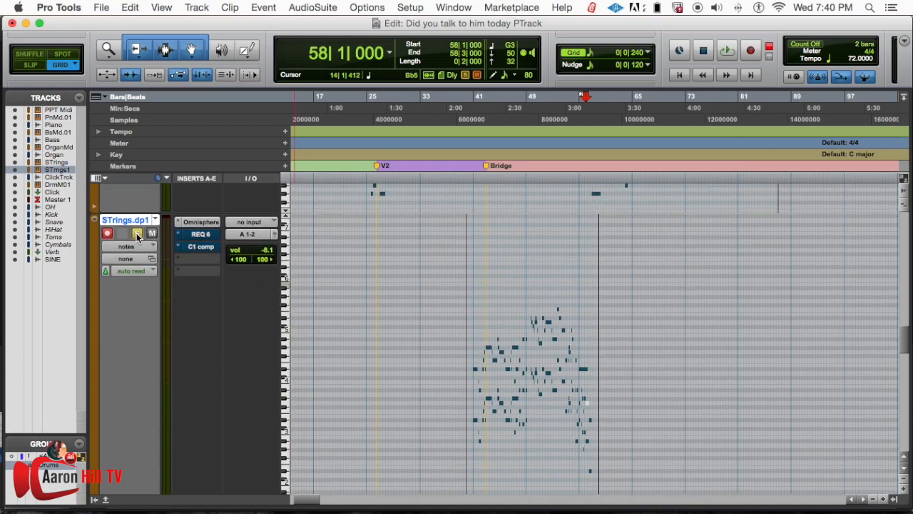
click(482, 110)
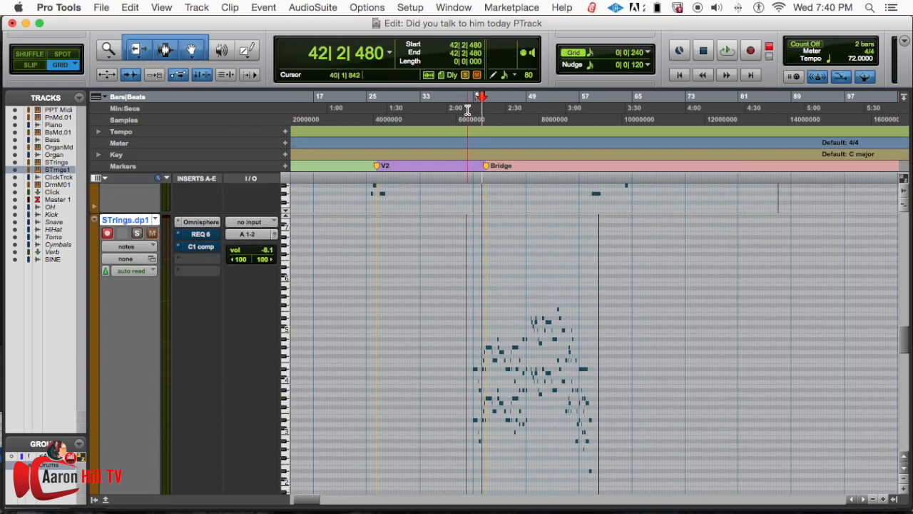
click(467, 108)
key(space)
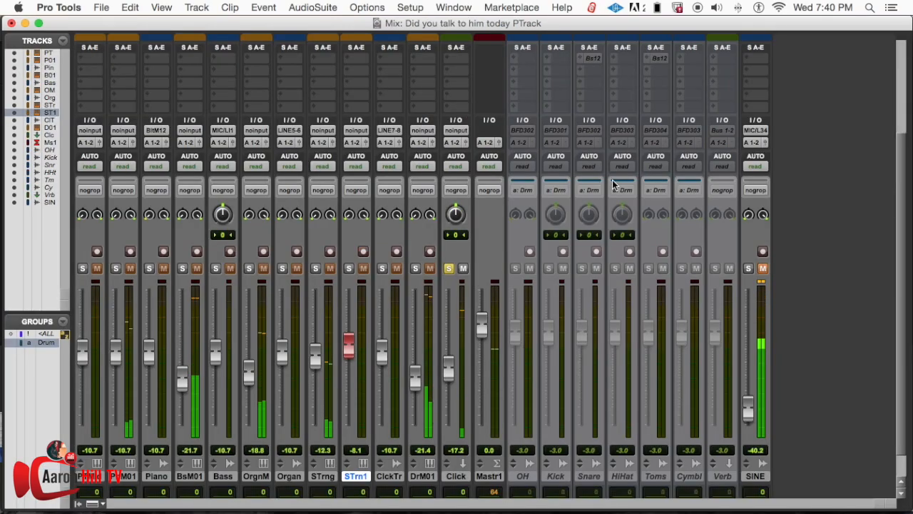
key(super+equal)
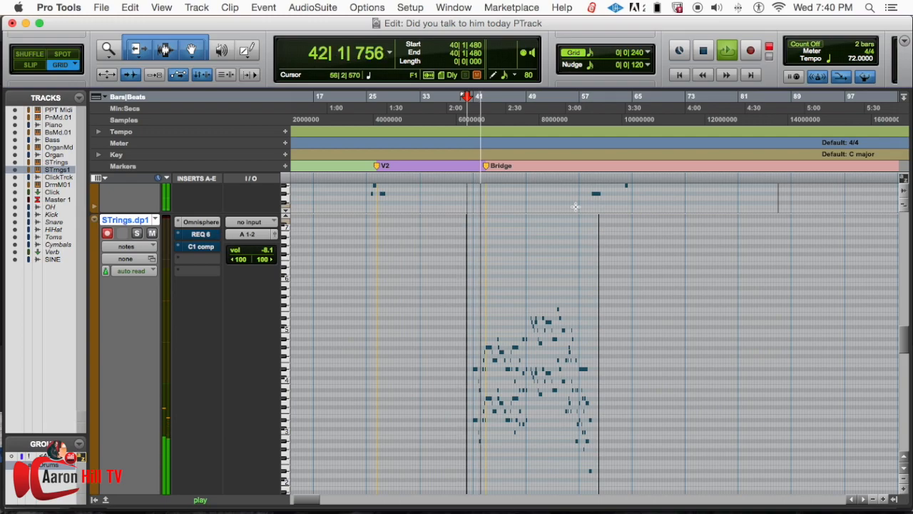
- Shorten the Bb4 and Bb3 notes on beat 4 of bar 44 to end at 44|4|480
key(super+bracketright)
key(super+bracketright)
key(super+bracketright)
key(super+bracketright)
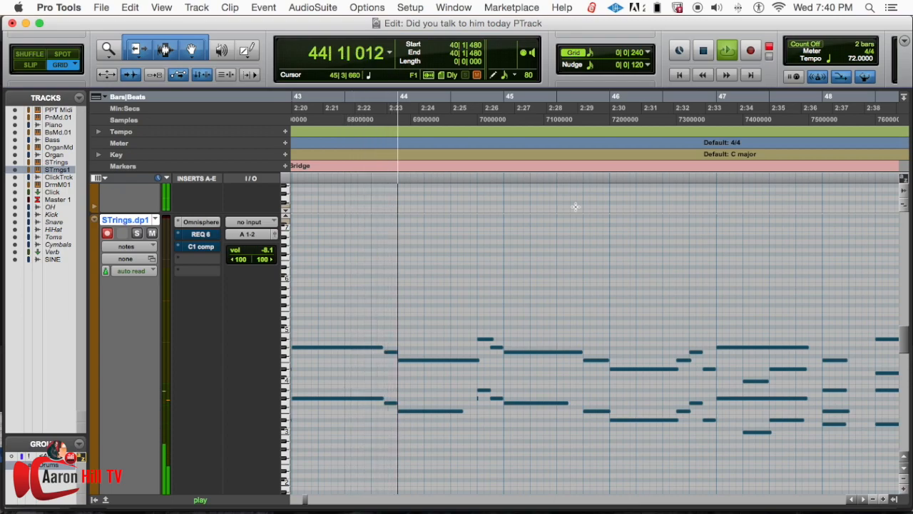
click(489, 339)
click(484, 391)
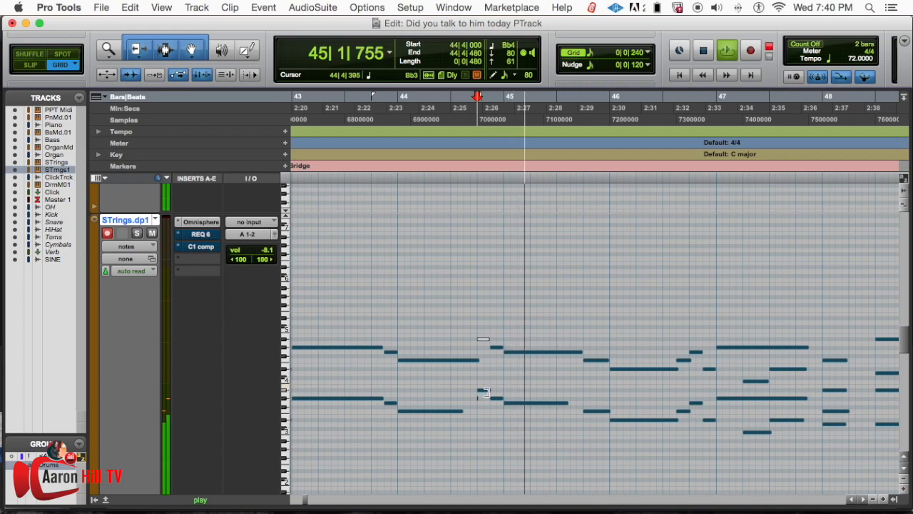
- Set the following G#4 and G#3 notes to run from 44|4|480 to 45|1|000
click(497, 348)
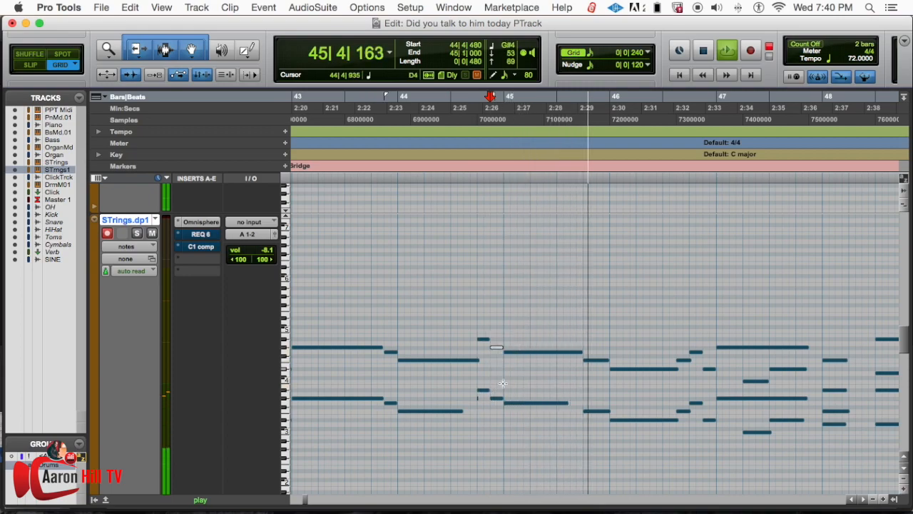
click(496, 398)
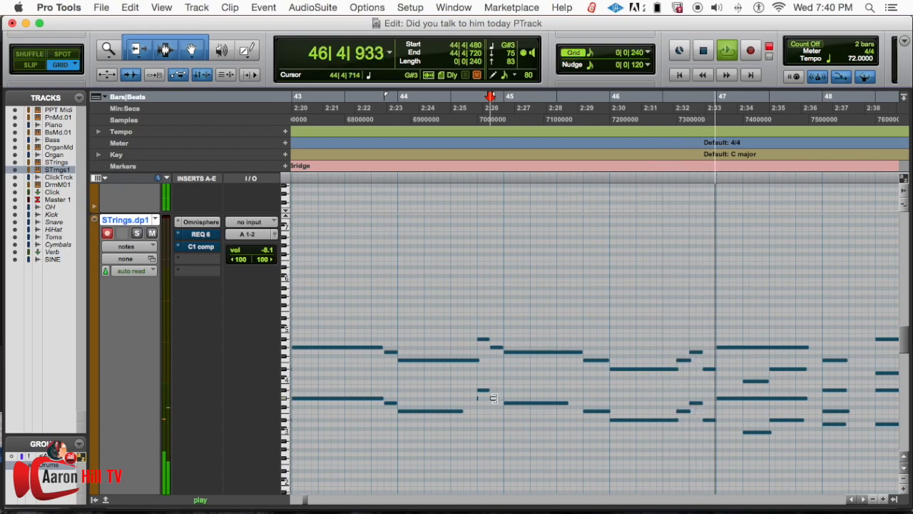
drag(497, 397, 505, 397)
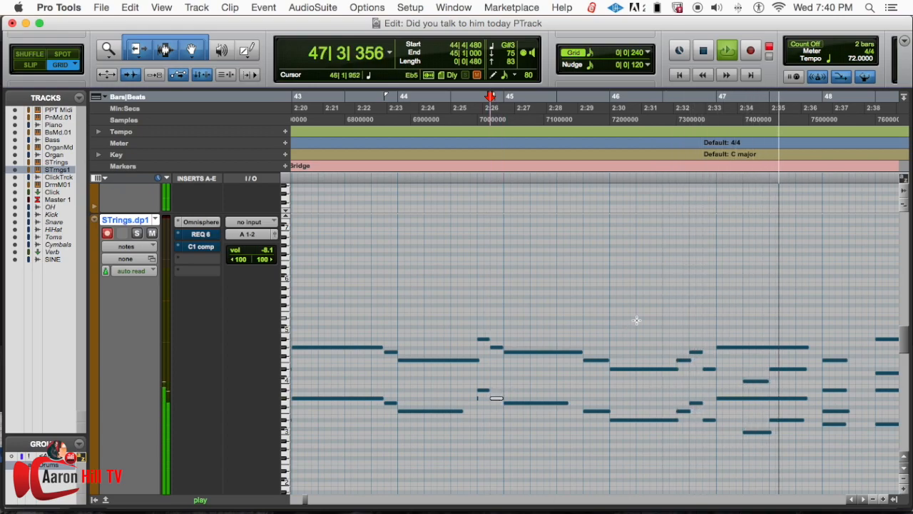
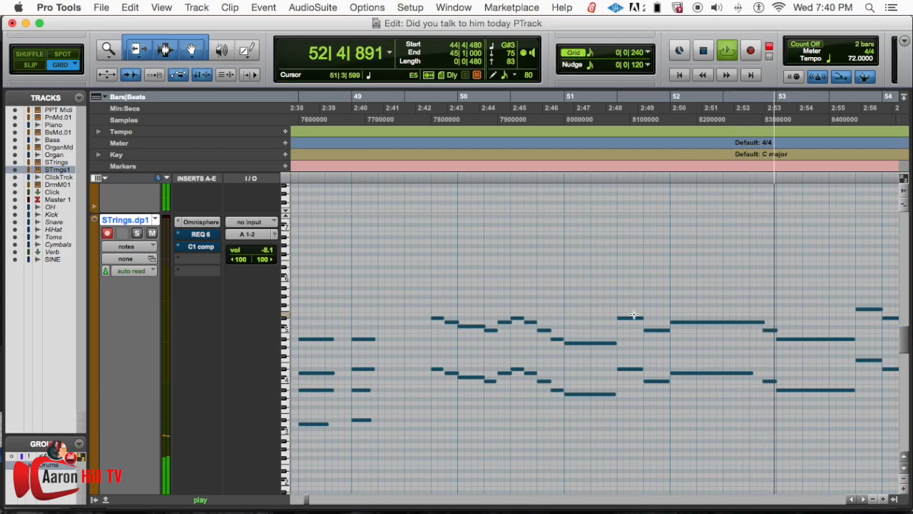
- Save the session during playback and stop at the end of bar 58
key(super+s)
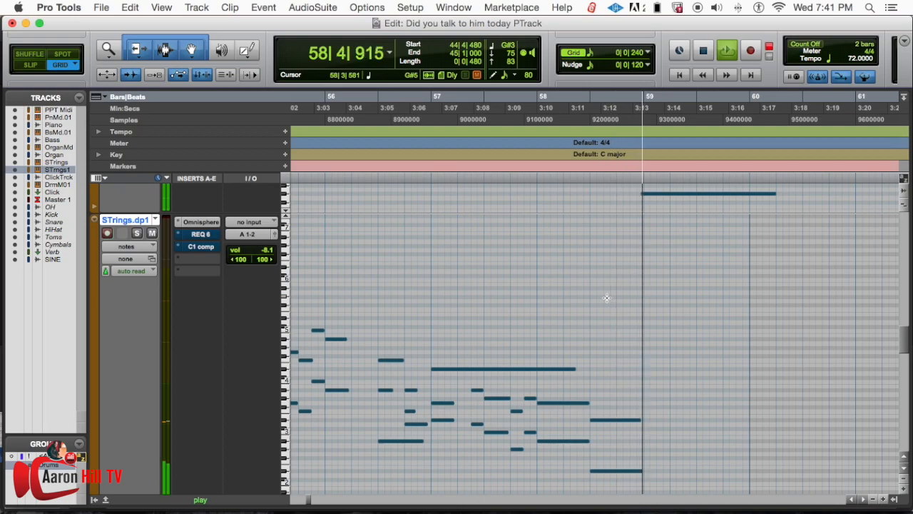
key(space)
- Check which Omnisphere patch is loaded on the duplicate strings track in the mixer
key(super+equal)
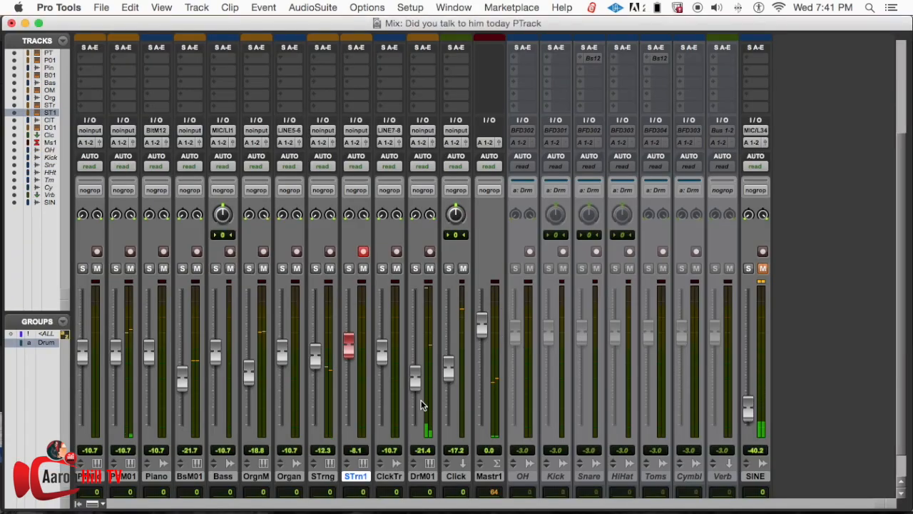
double_click(366, 477)
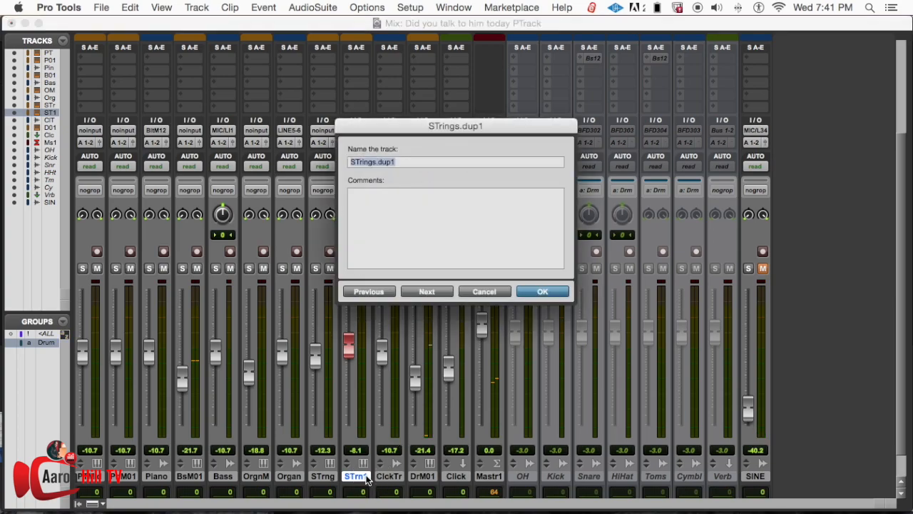
click(485, 292)
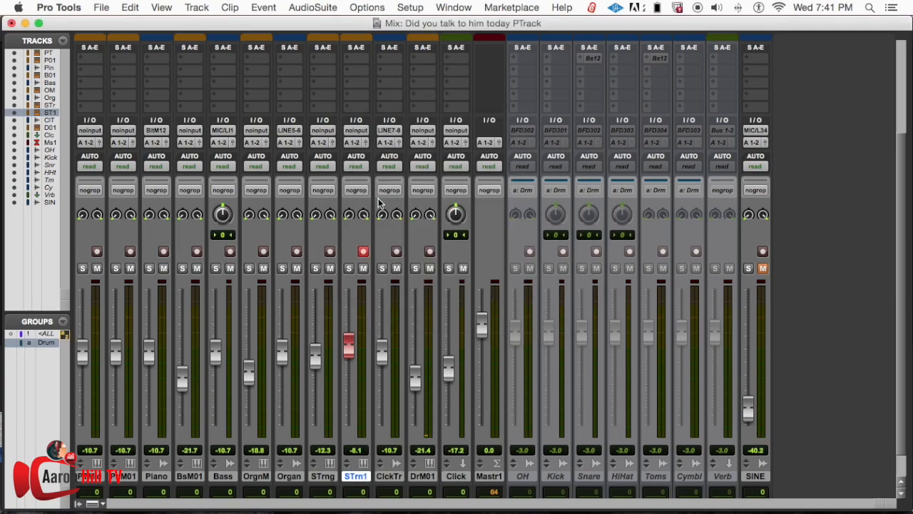
key(super+alt+1)
key(super+alt+2)
click(359, 117)
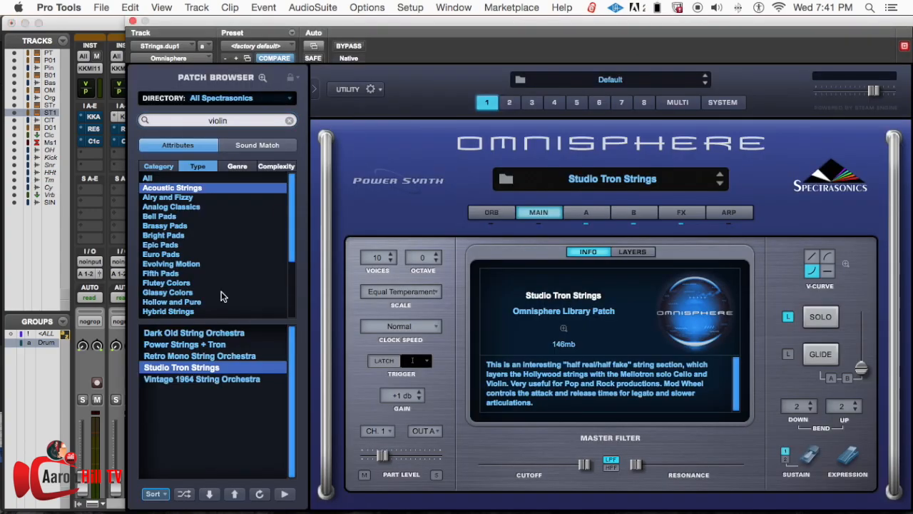
click(133, 23)
- Rename the duplicate strings track as Strings 2 and check the original strings track's name
scroll(374, 229, down, 5)
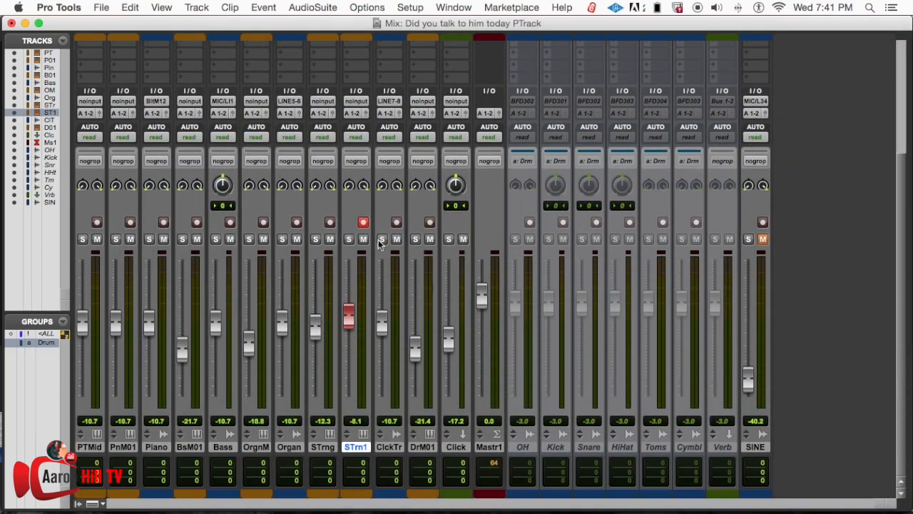
double_click(356, 446)
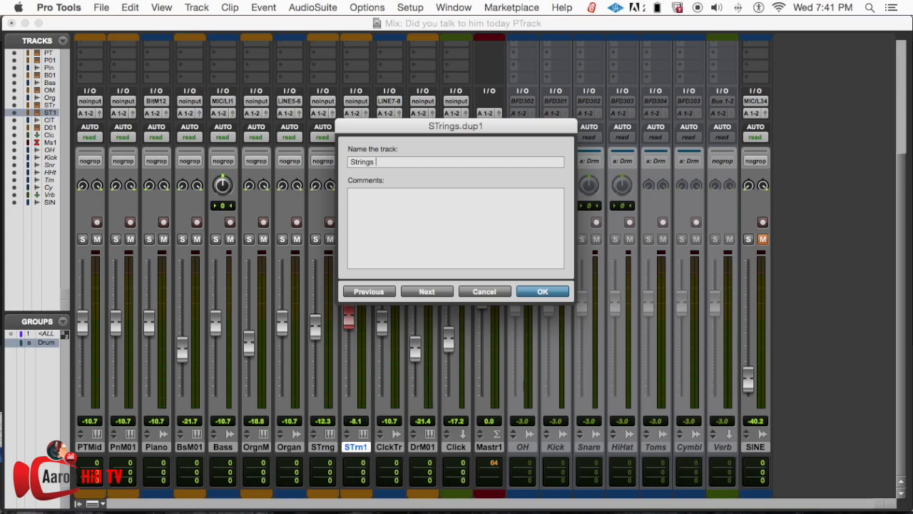
key(Return)
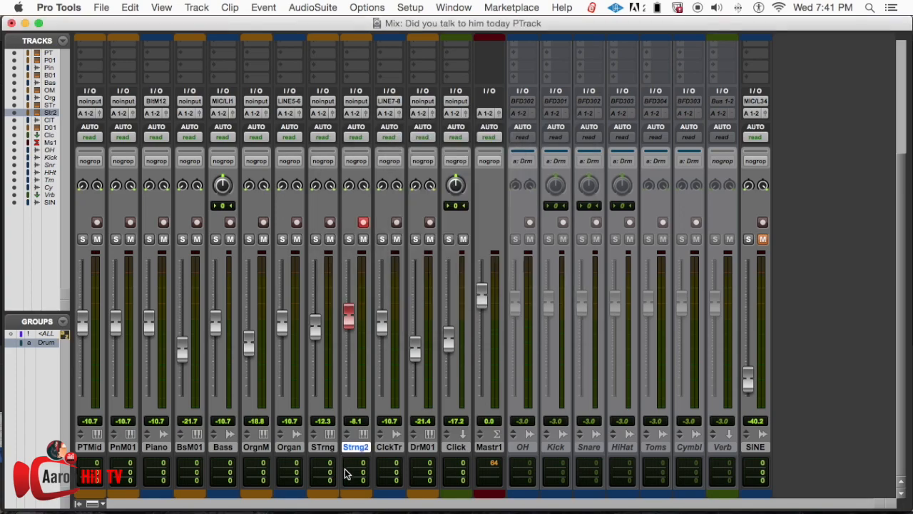
double_click(321, 448)
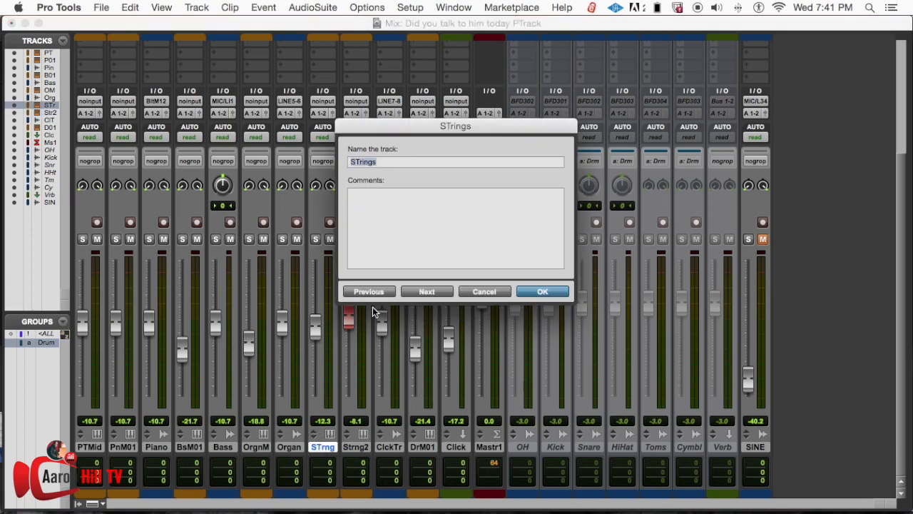
click(558, 298)
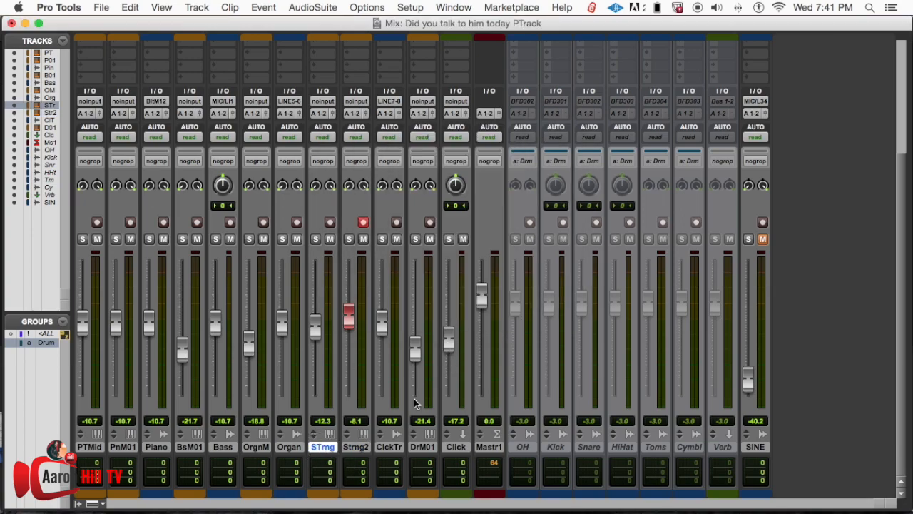
- Select the Strings 2 track and disarm it for recording
click(354, 447)
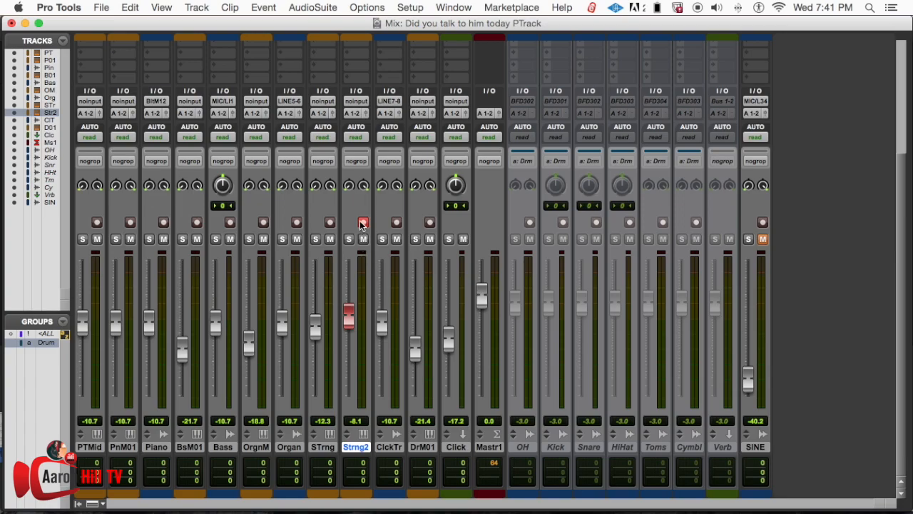
key(super+equal)
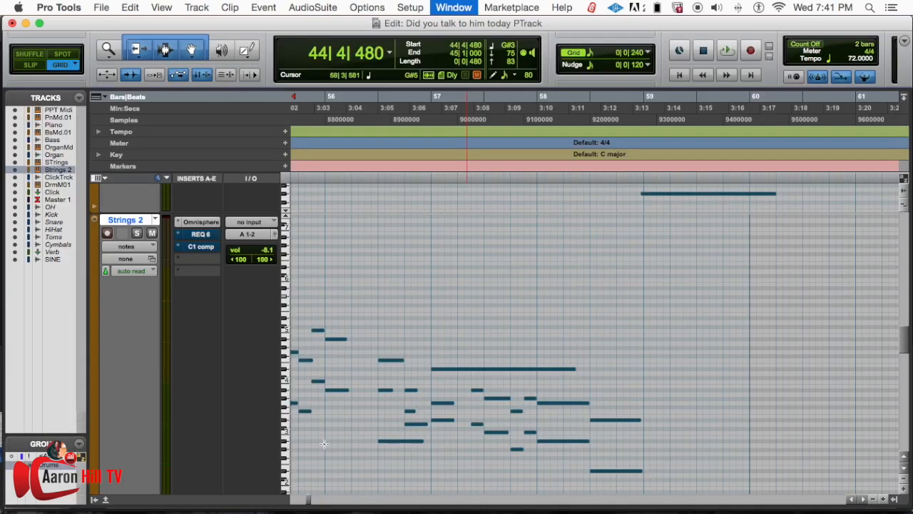
key(super+equal)
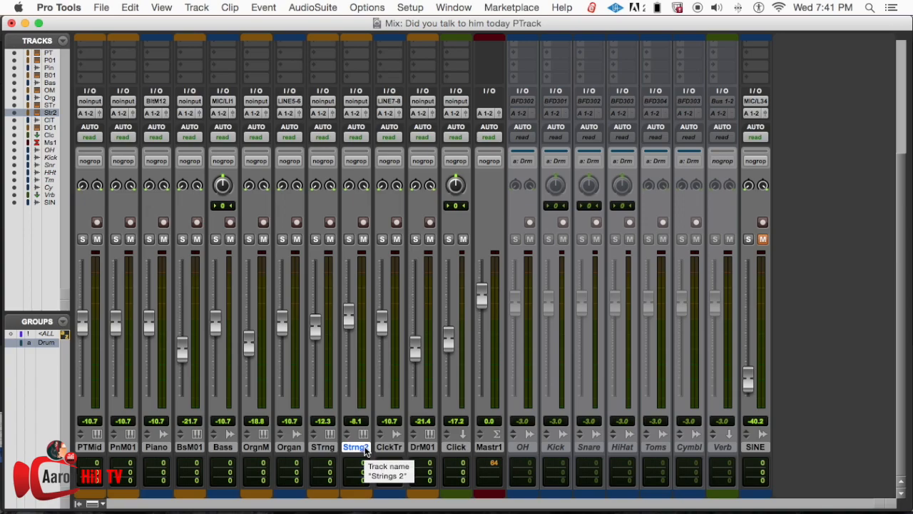
- Set the playback start on the Organ Midi track just before bar 54
key(super+equal)
drag(908, 348, 897, 302)
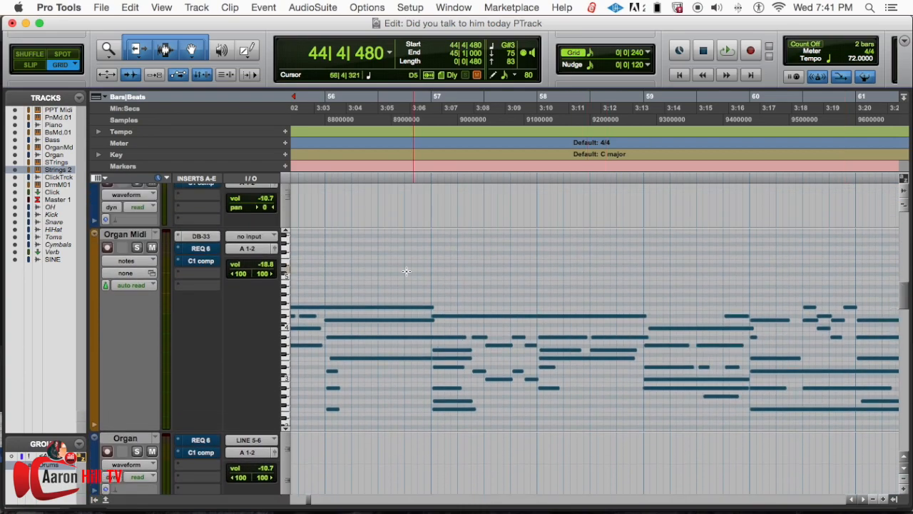
scroll(361, 257, left, 5)
click(386, 253)
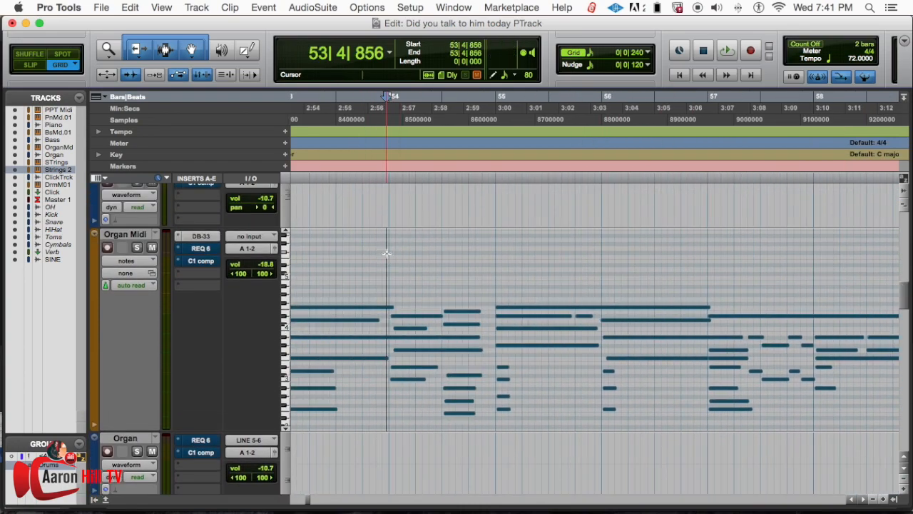
- Open the DB-33 instrument on the Organ Midi track and audition the track soloed from just before bar 54
key(super+equal)
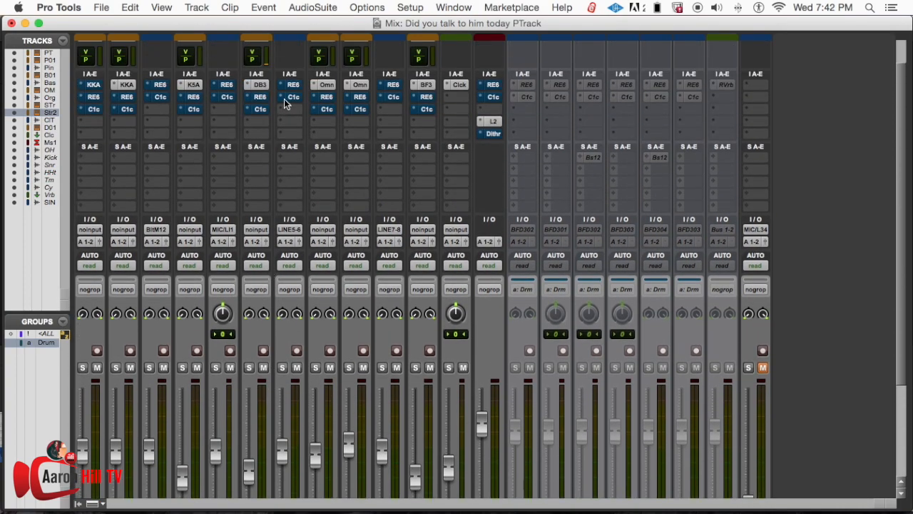
click(261, 85)
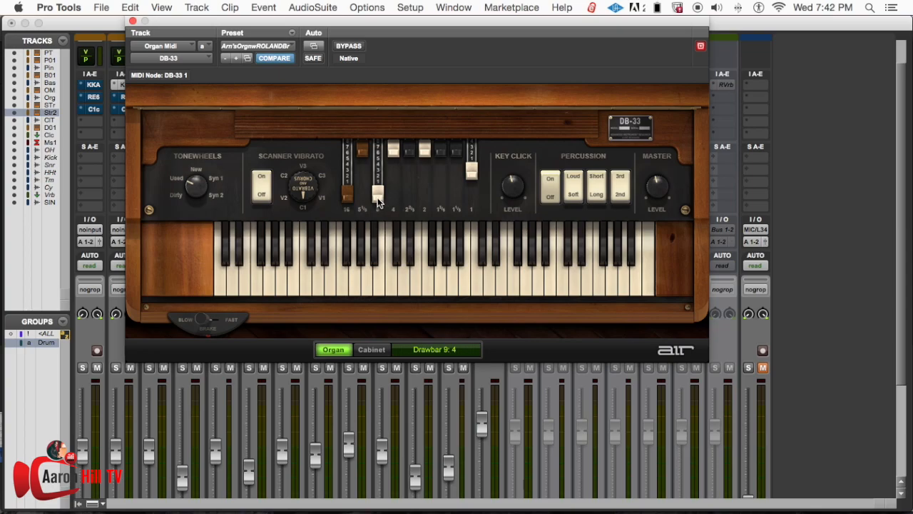
drag(393, 22, 716, 22)
scroll(253, 276, down, 3)
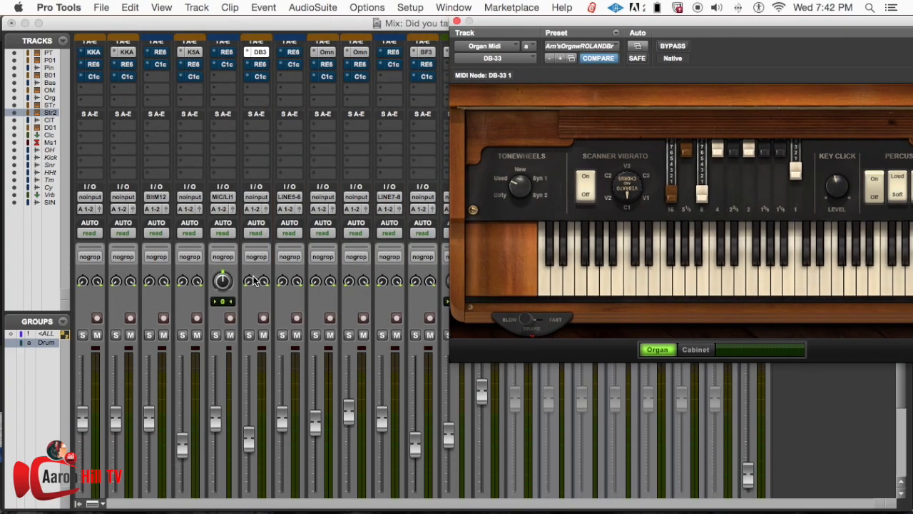
click(250, 335)
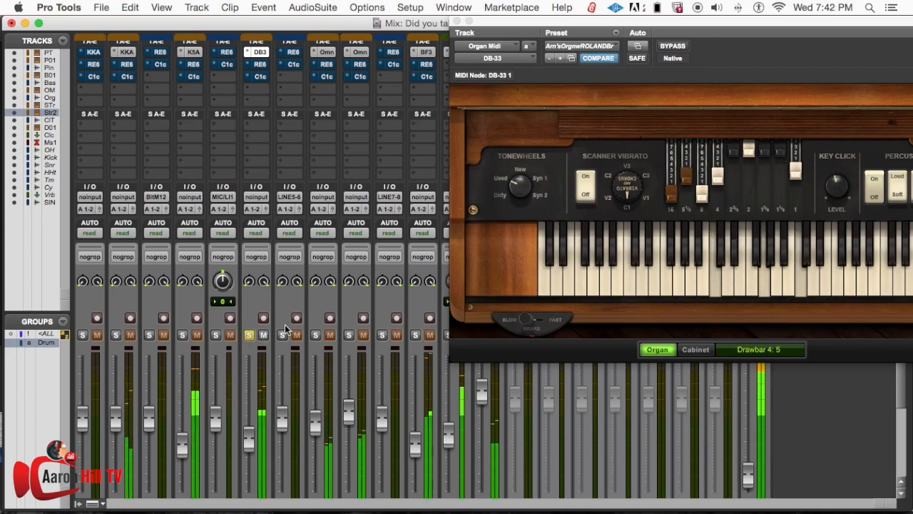
key(super+equal)
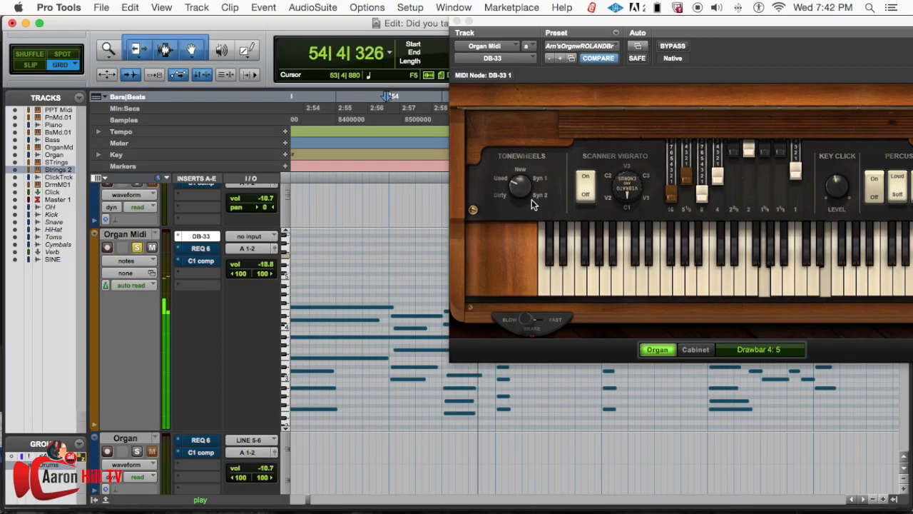
key(space)
- Delete the lowest note of the Organ Midi chord at beat 3 of bar 54
drag(657, 25, 8, 35)
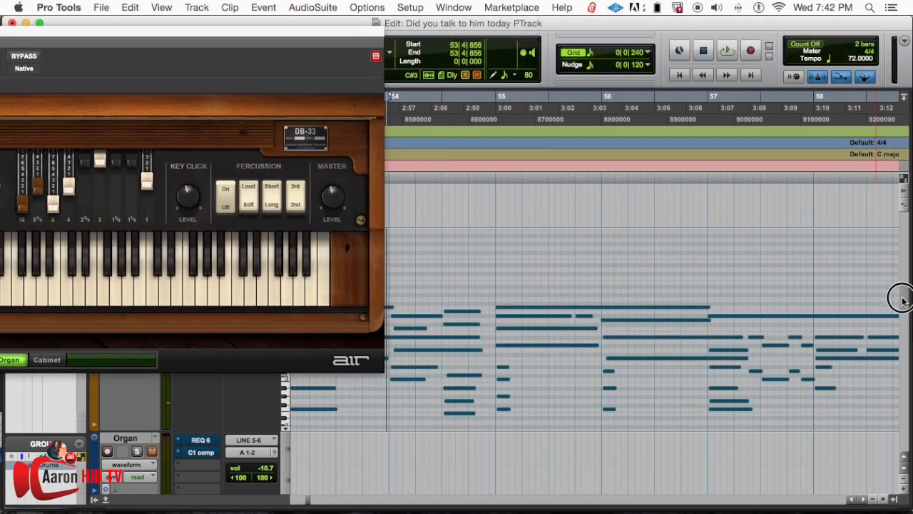
scroll(902, 299, down, 5)
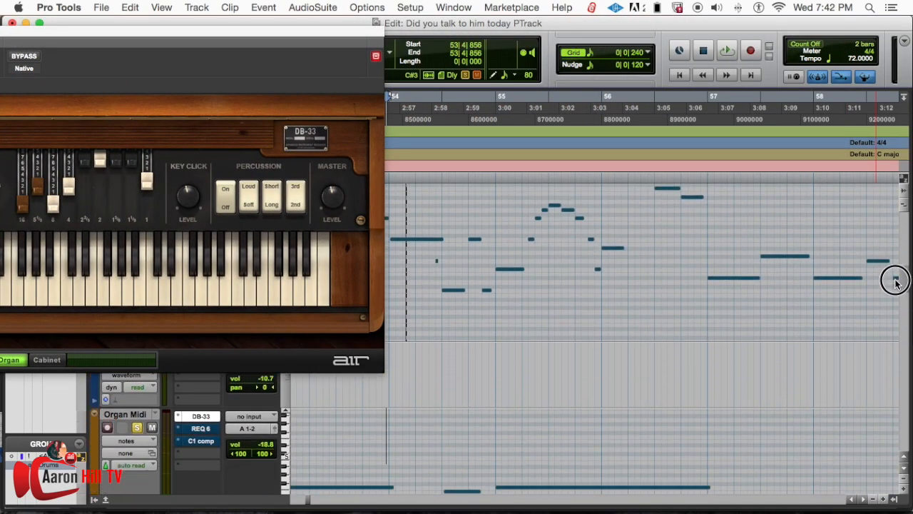
scroll(894, 289, up, 3)
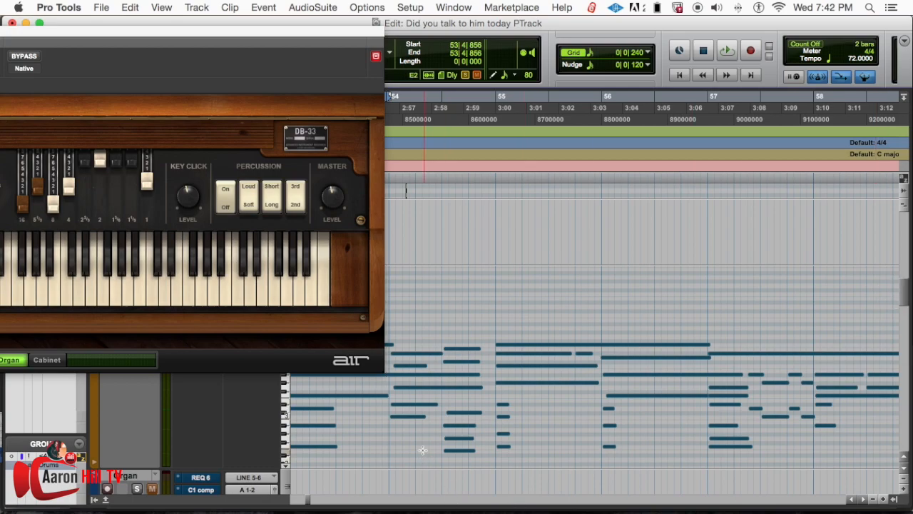
click(461, 450)
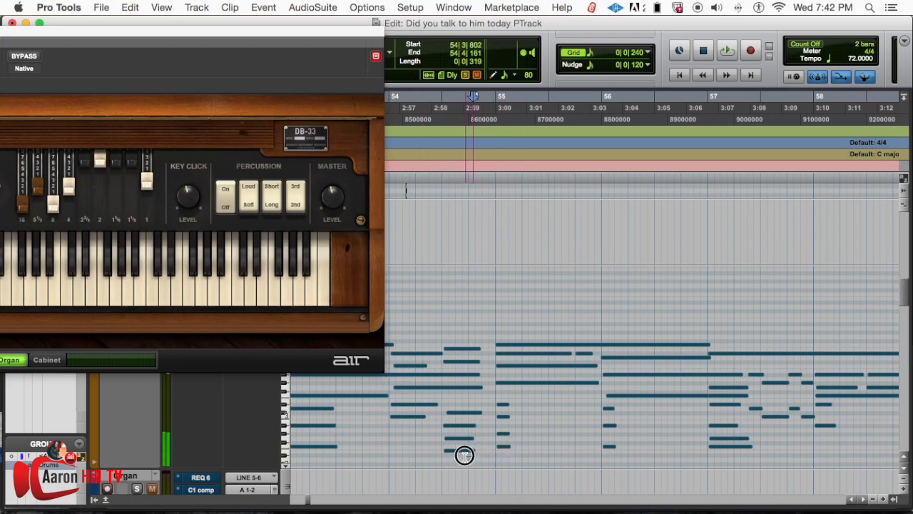
drag(465, 455, 481, 426)
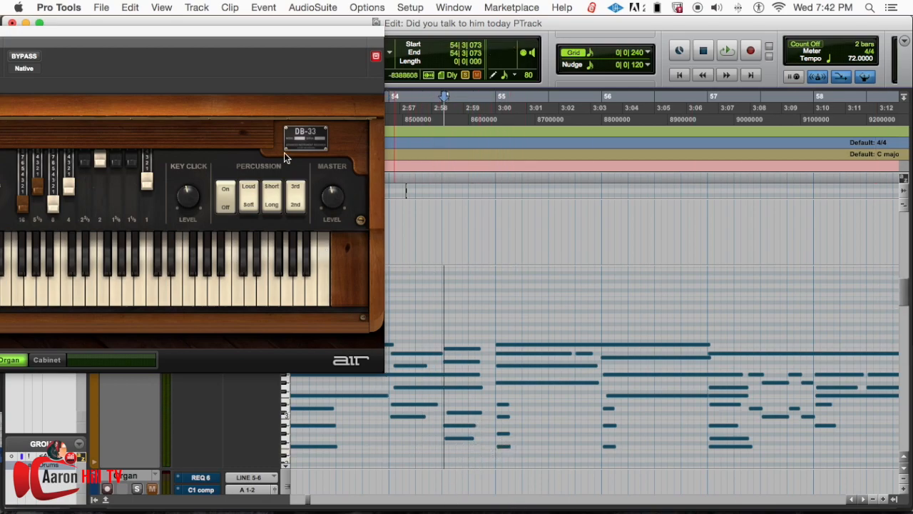
- Push drawbar 4 of the DB-33 further in and set drawbar 9 to 0
drag(327, 34, 579, 48)
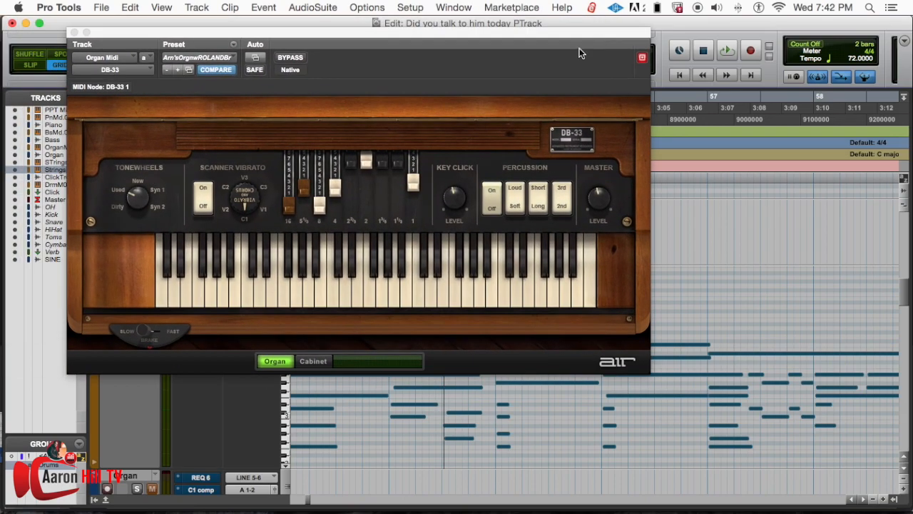
drag(339, 195, 337, 173)
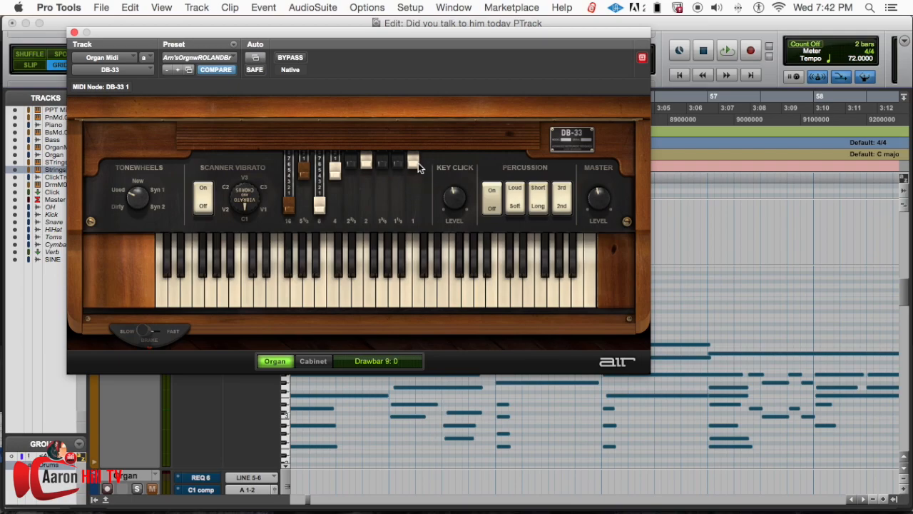
- Locate the V2 marker and play the soloed organ part from there
key(super+bracketleft)
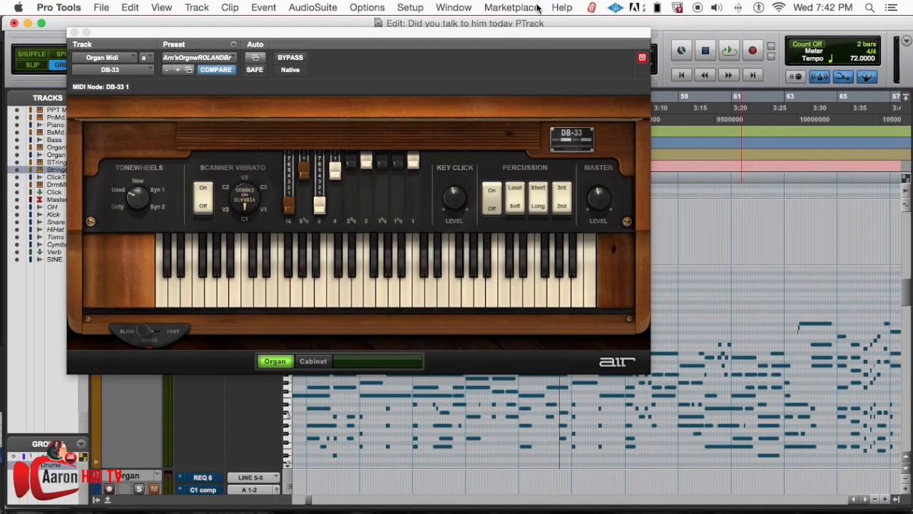
drag(523, 36, 735, 361)
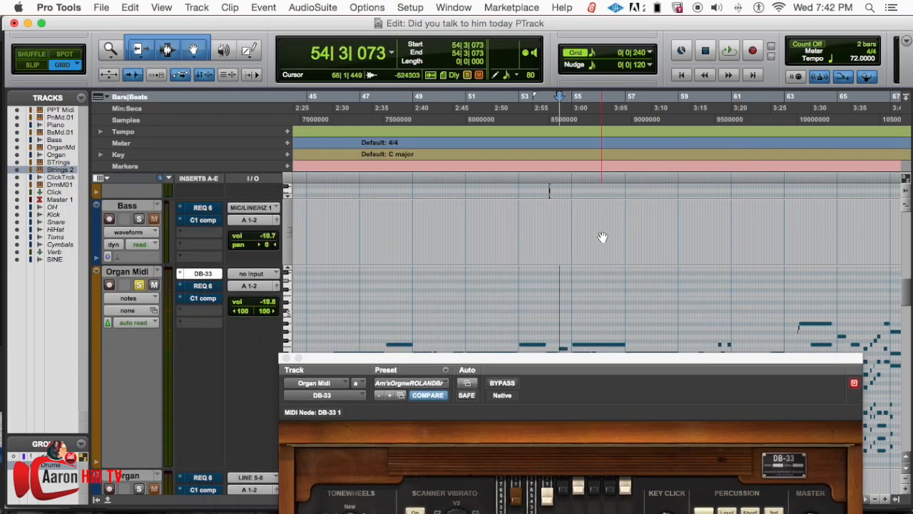
key(KP_Decimal)
key(2)
key(KP_Decimal)
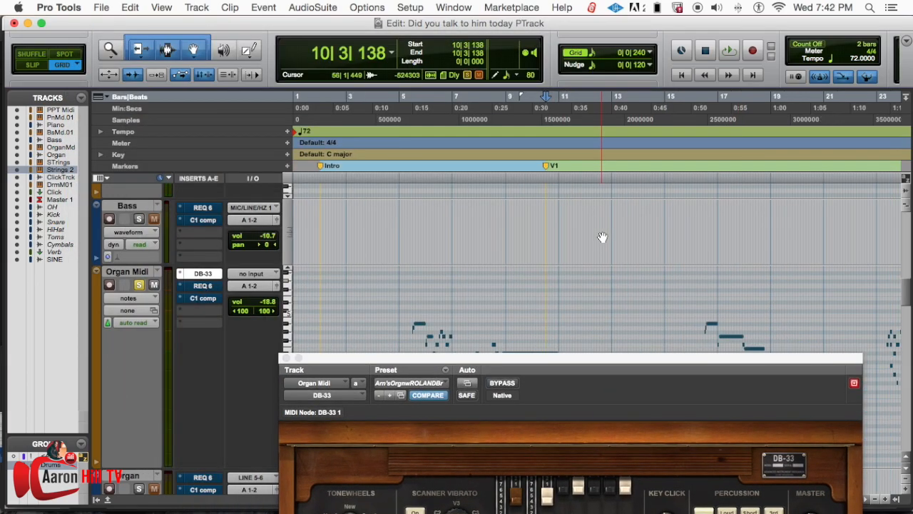
key(KP_Decimal)
key(3)
key(KP_Decimal)
click(728, 50)
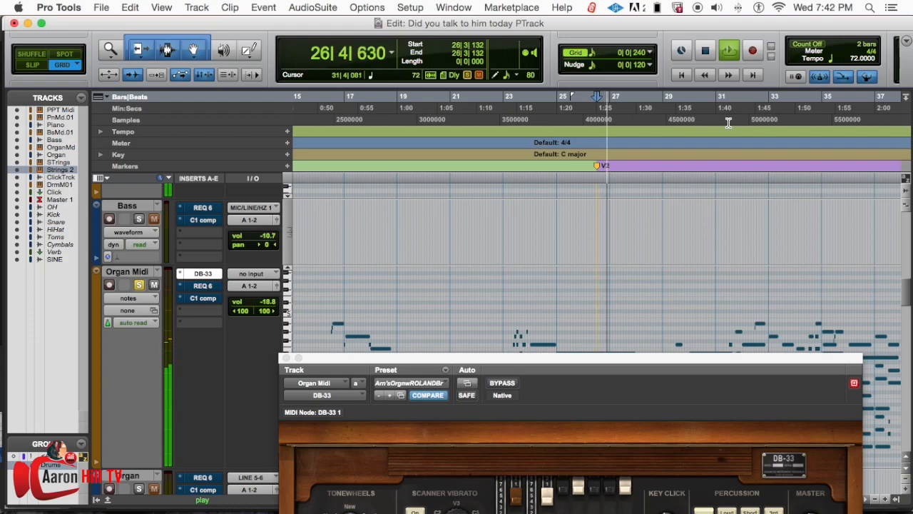
- Unsolo the Organ Midi track during playback to hear the organ in the full arrangement
drag(618, 359, 504, 4)
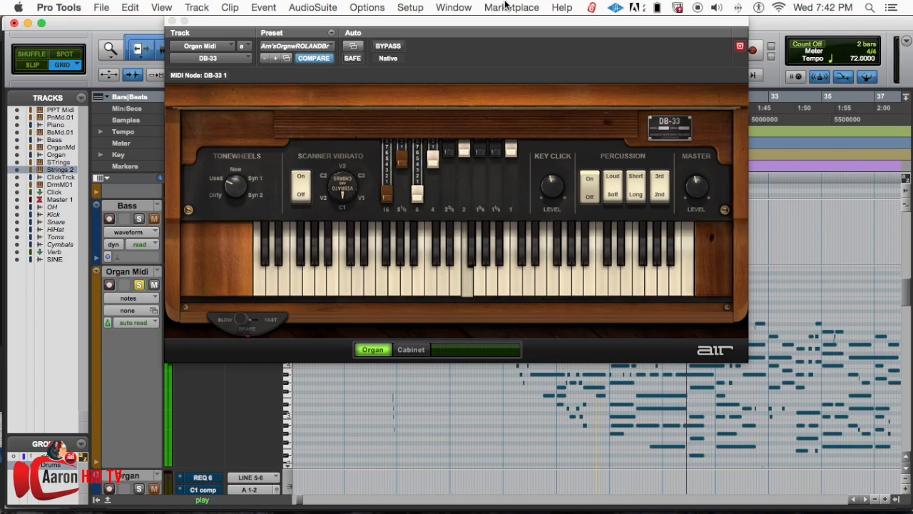
drag(705, 25, 596, 53)
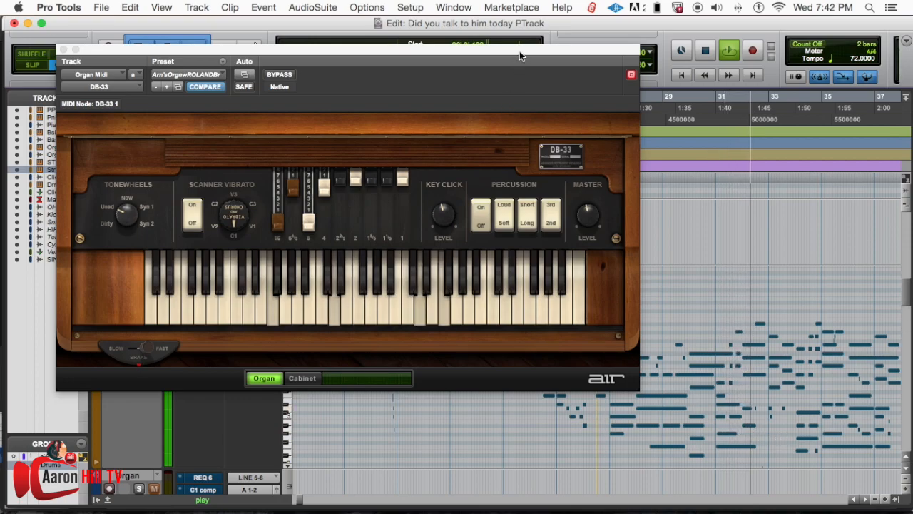
drag(520, 56, 594, 21)
key(super+equal)
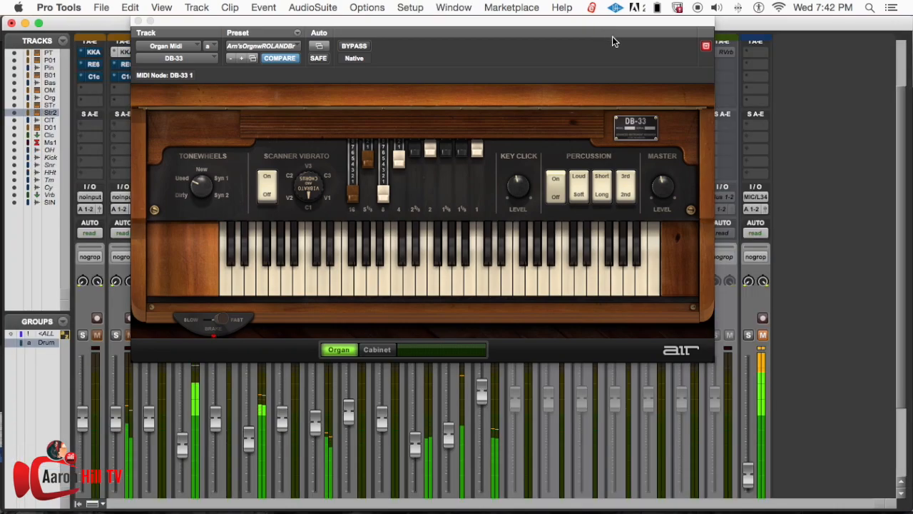
drag(579, 23, 906, 21)
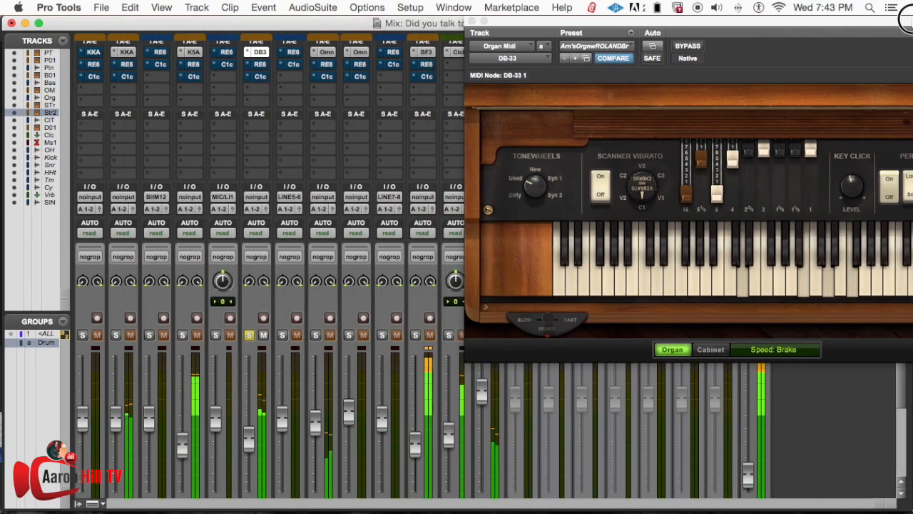
scroll(331, 244, down, 3)
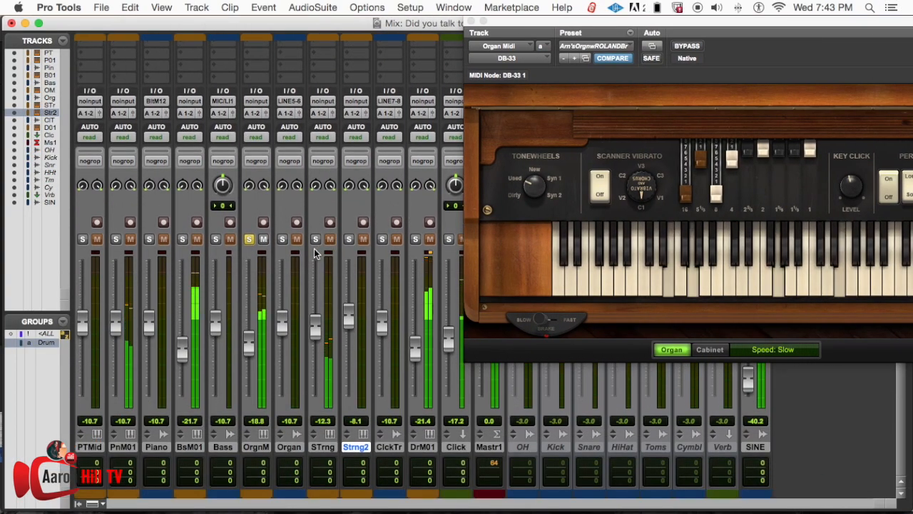
key(super+equal)
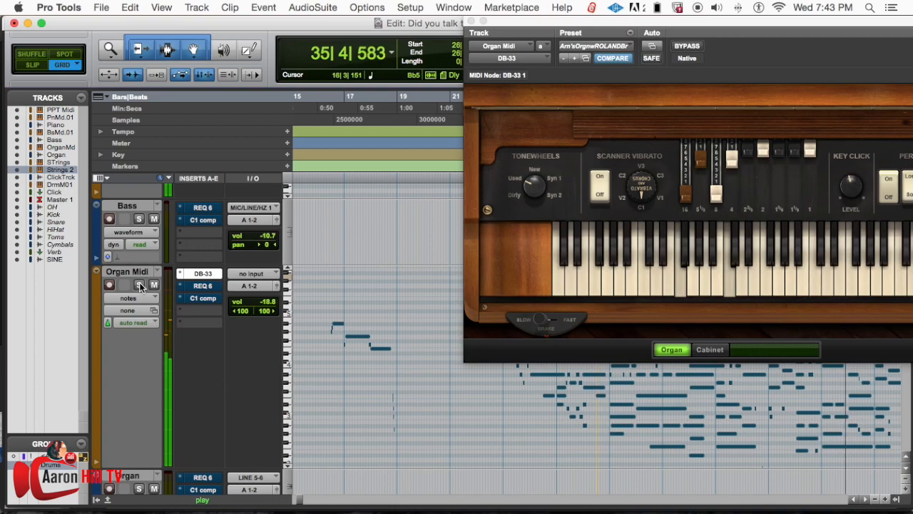
scroll(139, 282, down, 3)
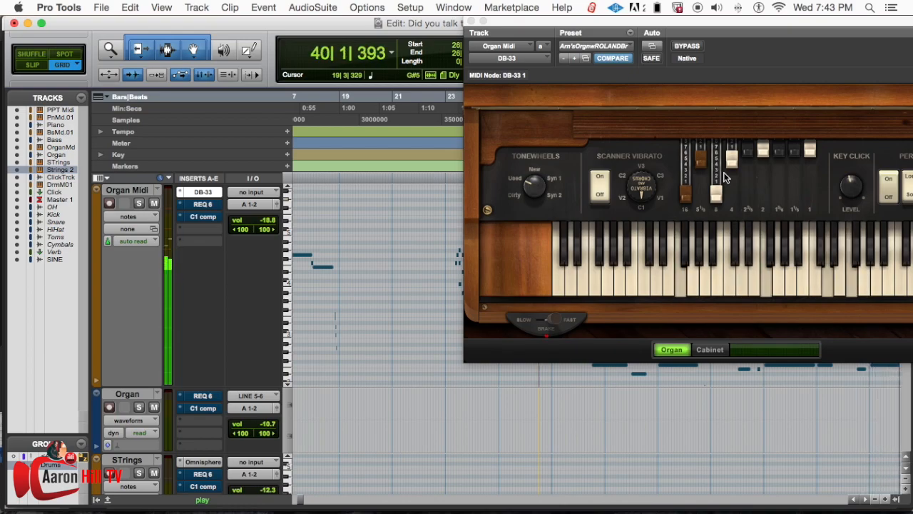
- Set the DB-33's drawbars 4 and 2 both to 5 while the arrangement plays
key(super+equal)
drag(725, 177, 598, 110)
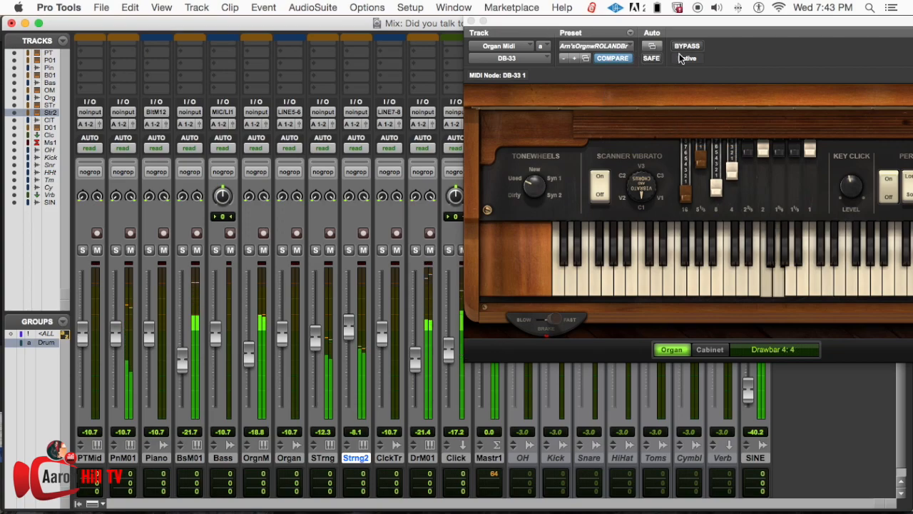
key(super+equal)
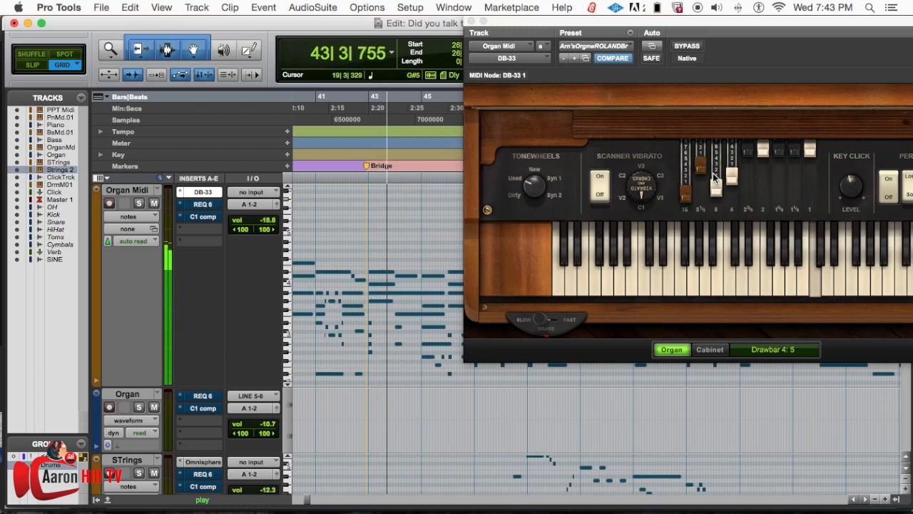
key(super+equal)
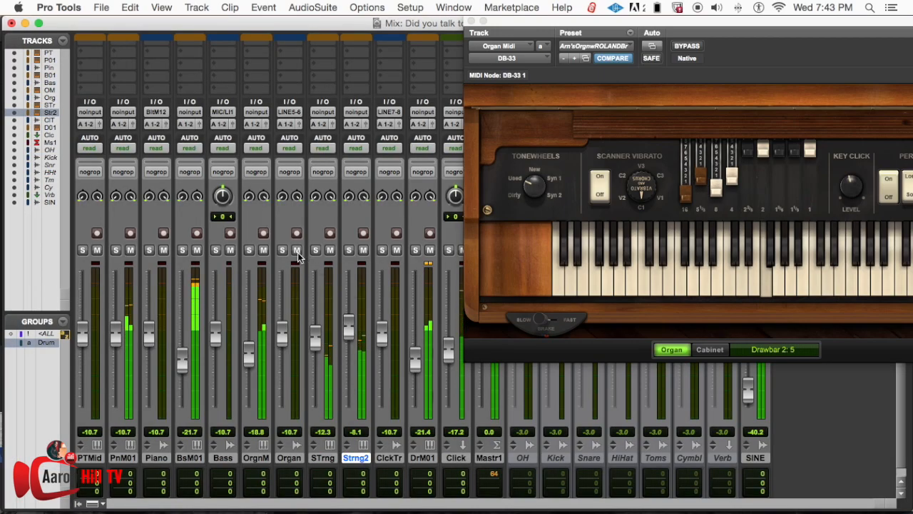
- Solo the Organ Midi track again, pull out drawbar 9 on the DB-33 and stop playback
click(249, 252)
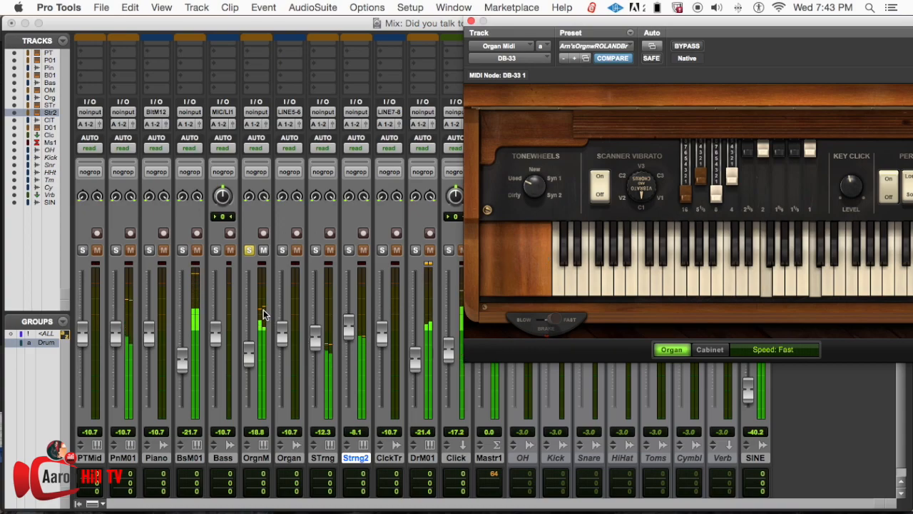
scroll(264, 192, up, 3)
scroll(264, 192, down, 2)
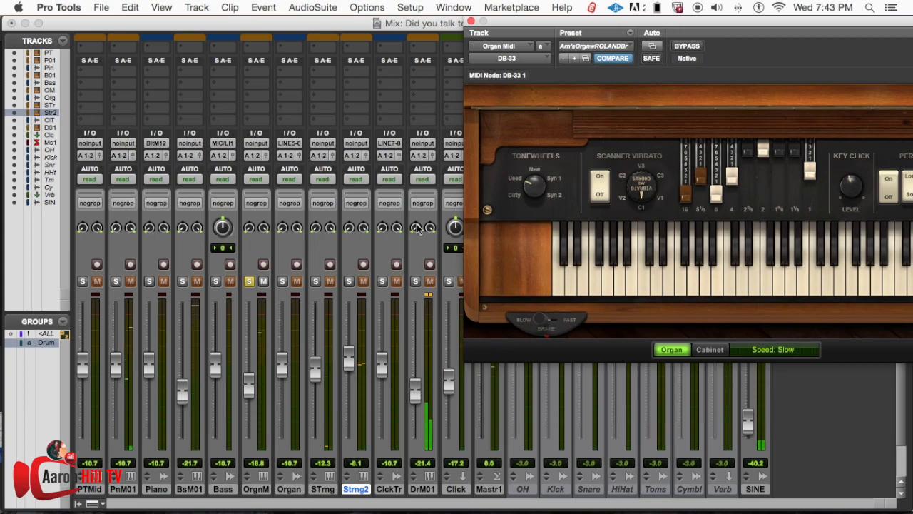
key(super+equal)
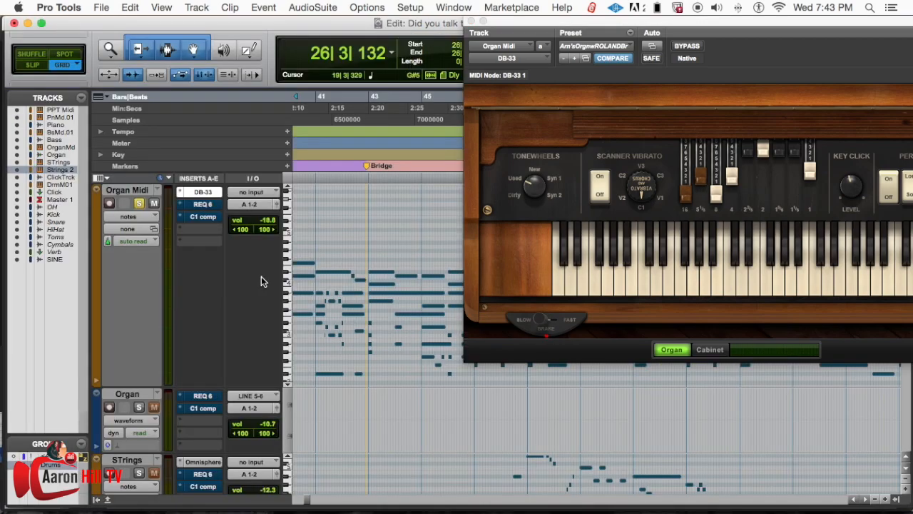
- Look over the STrings and Strings 2 tracks in the edit view and return to the mixer
drag(544, 23, 283, 14)
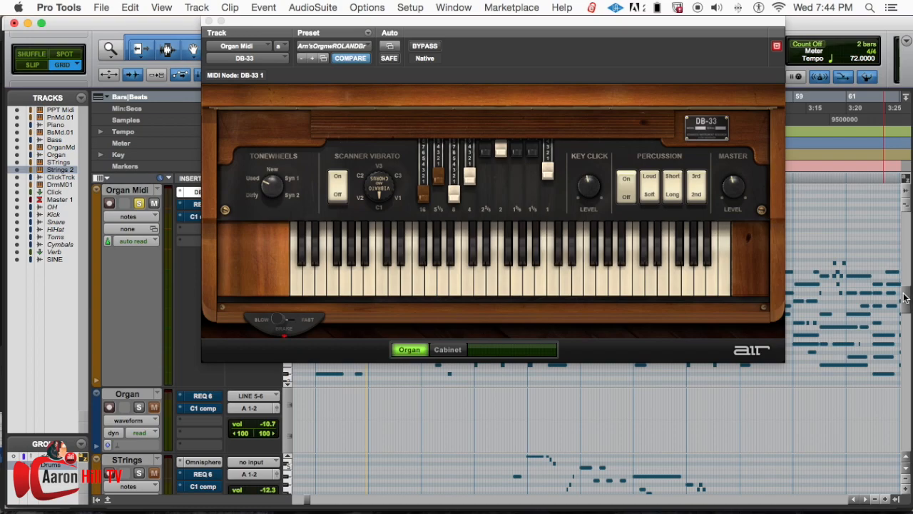
scroll(903, 299, down, 3)
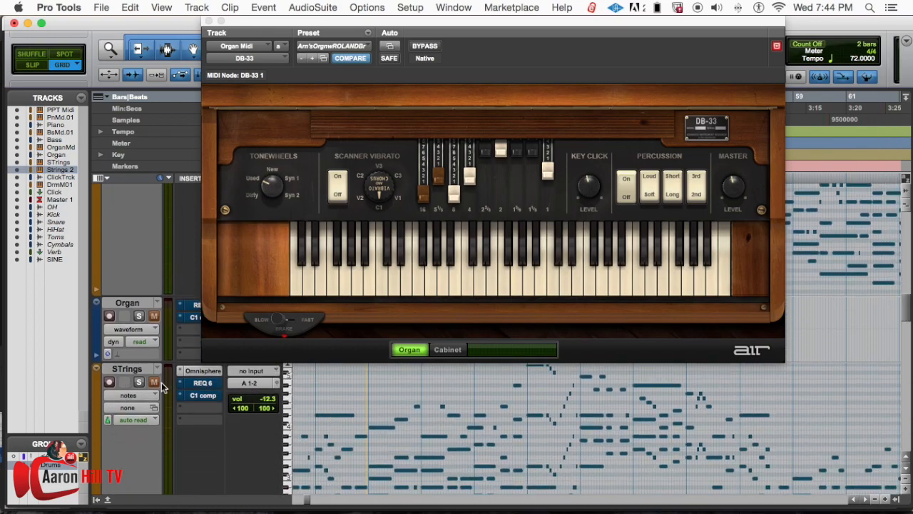
scroll(908, 298, down, 2)
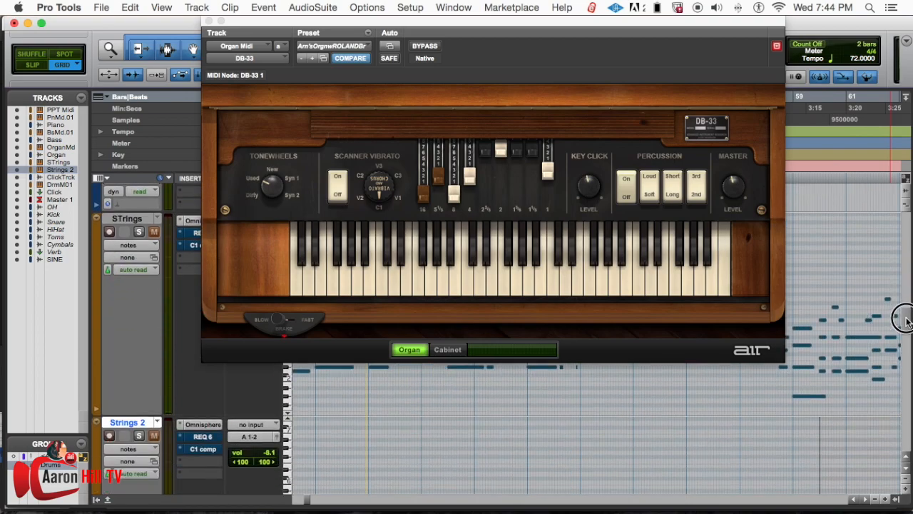
key(super+equal)
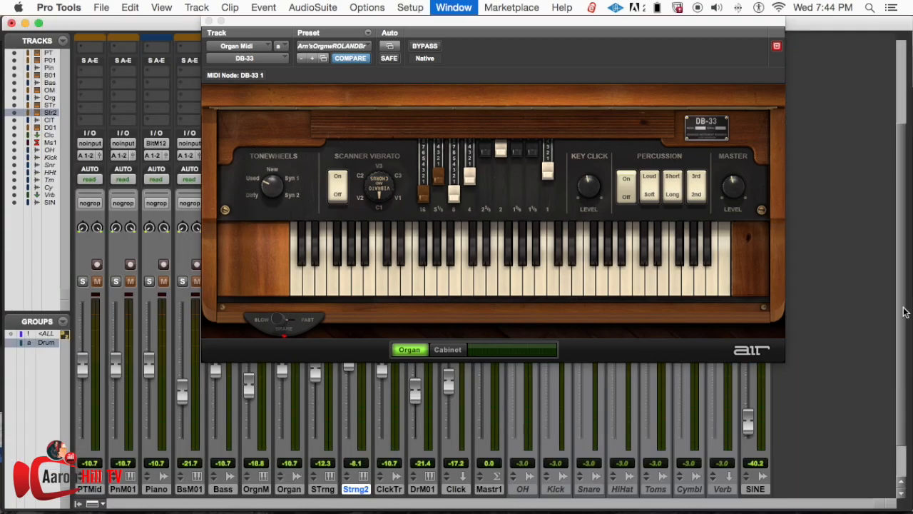
- Close the DB-33 window and unsolo the Organ Midi track
click(207, 22)
click(249, 281)
click(248, 281)
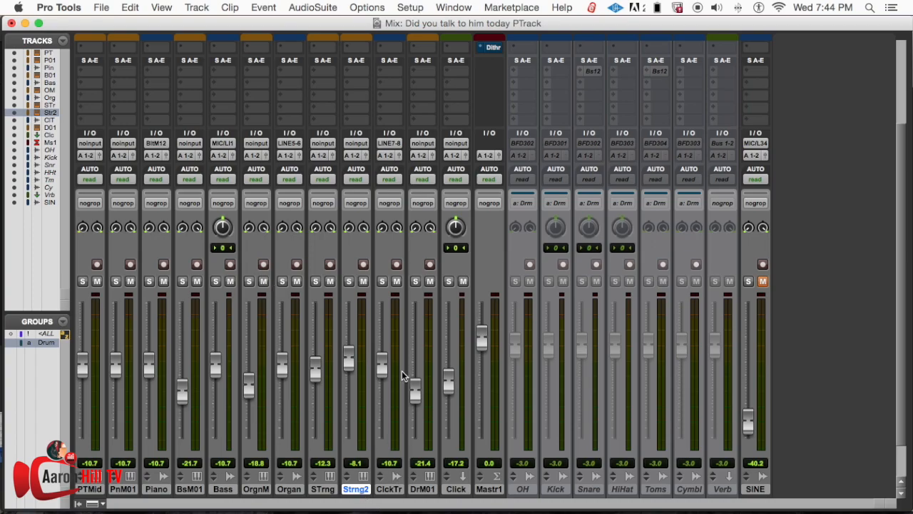
- Look over the STrings and Strings 2 tracks in the edit view and the mixer to see where another part could go
key(super+equal)
key(super+equal)
key(super+equal)
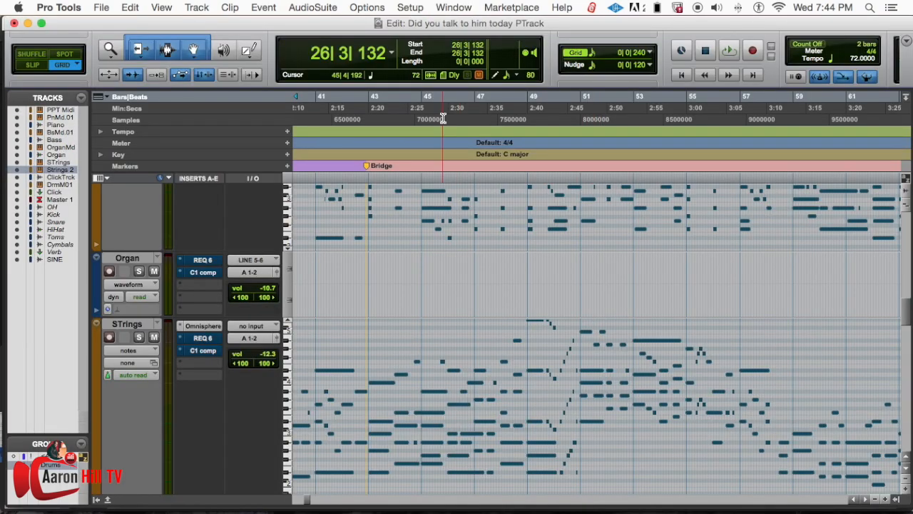
key(super+equal)
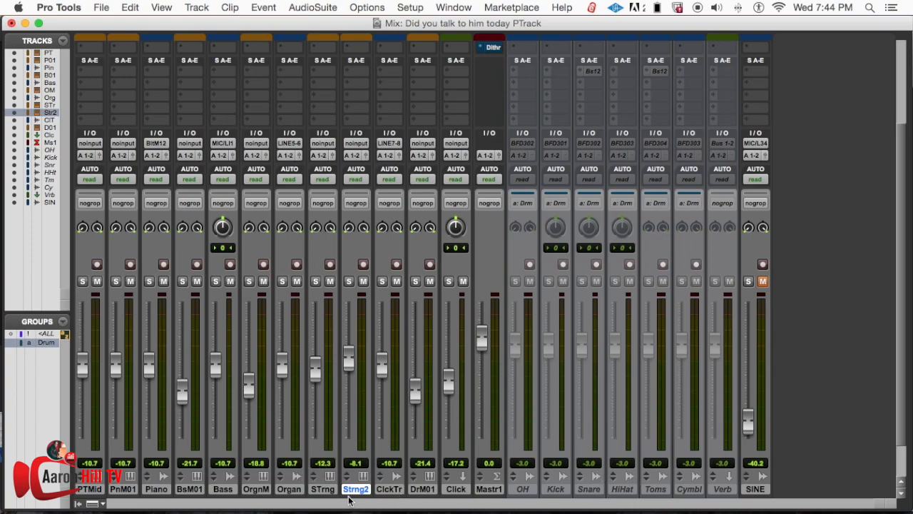
key(super+equal)
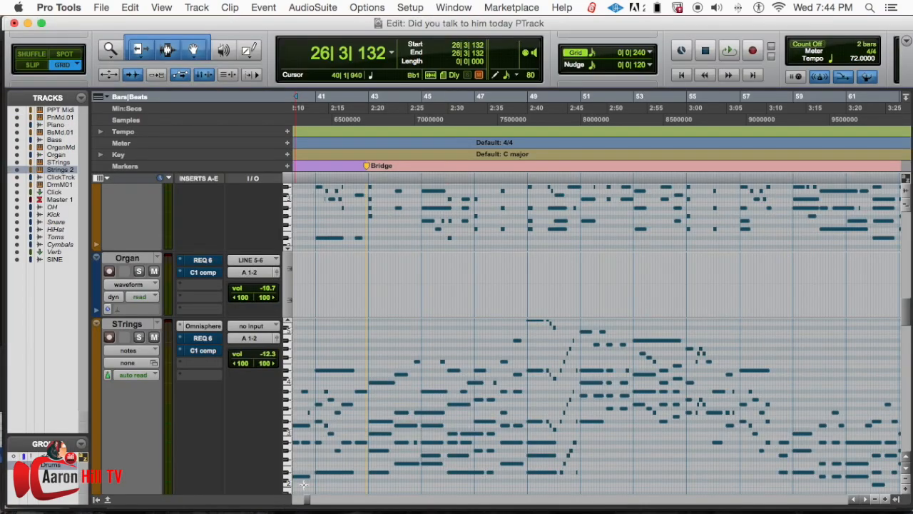
drag(905, 303, 903, 308)
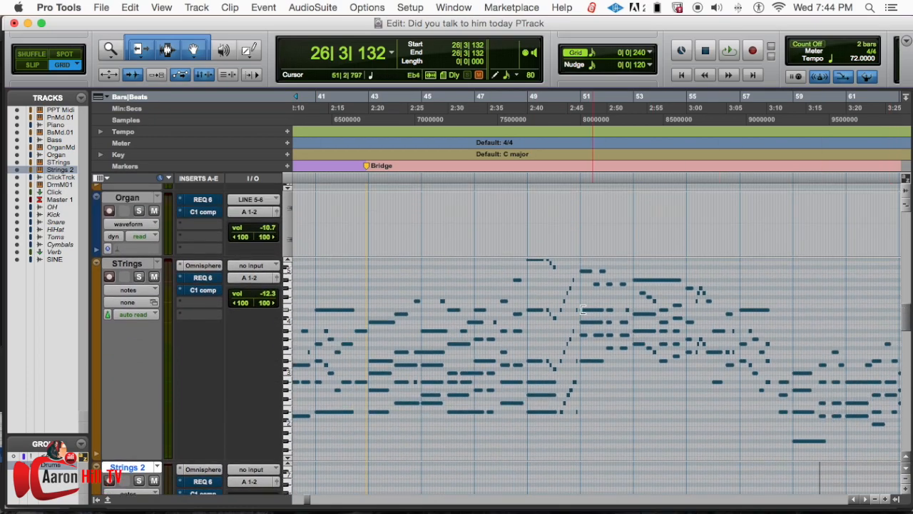
key(super+equal)
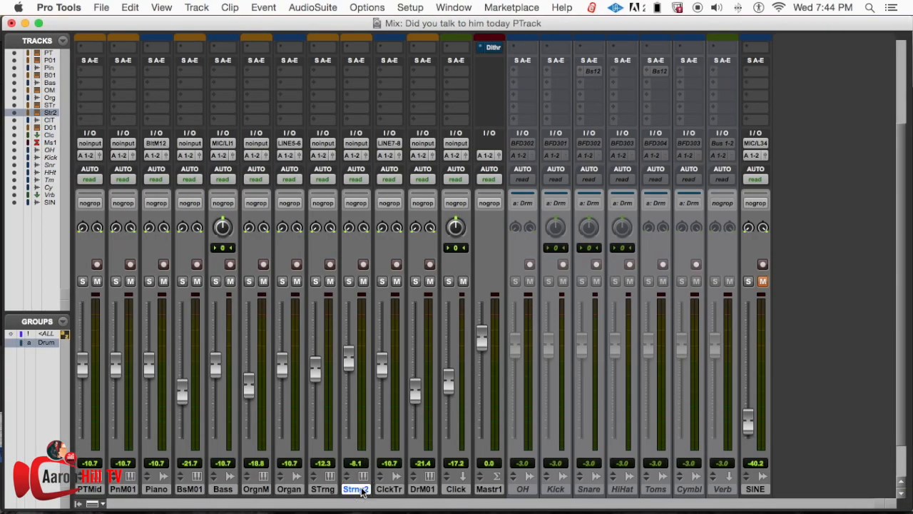
scroll(385, 484, up, 3)
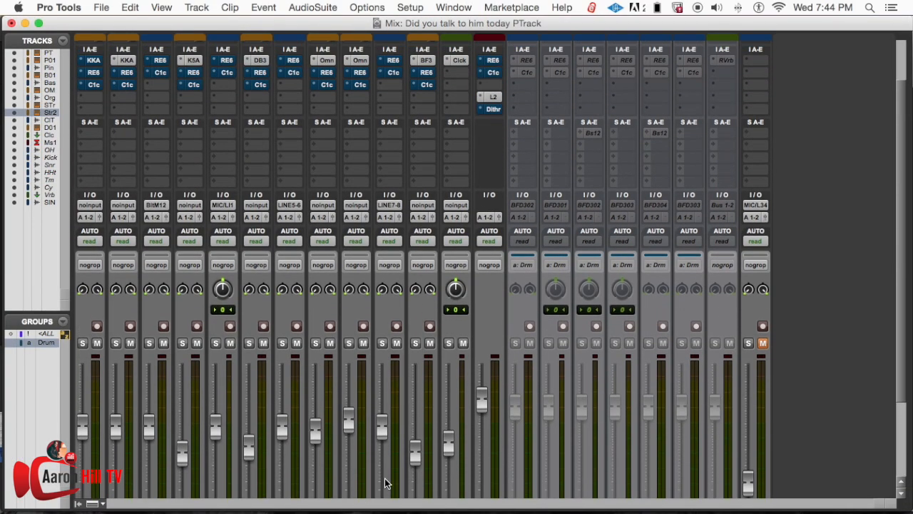
scroll(386, 484, down, 5)
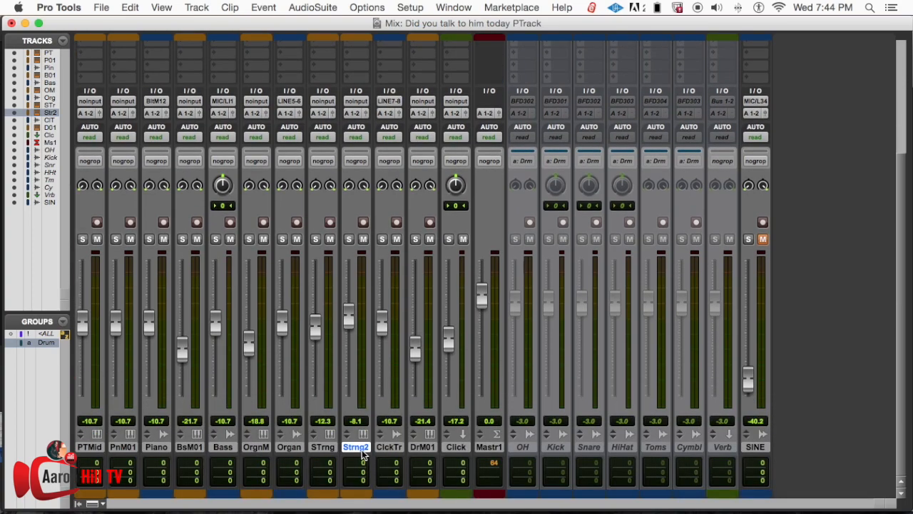
- Create one new stereo instrument track in ticks after the Strings 2 track
key(super+shift+n)
key(super+Down)
key(super+Down)
key(super+Down)
key(super+Down)
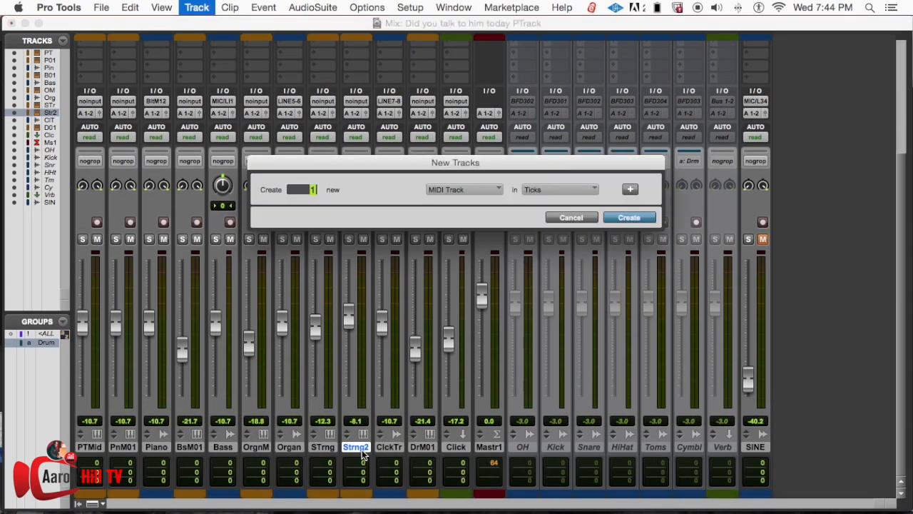
key(super+Down)
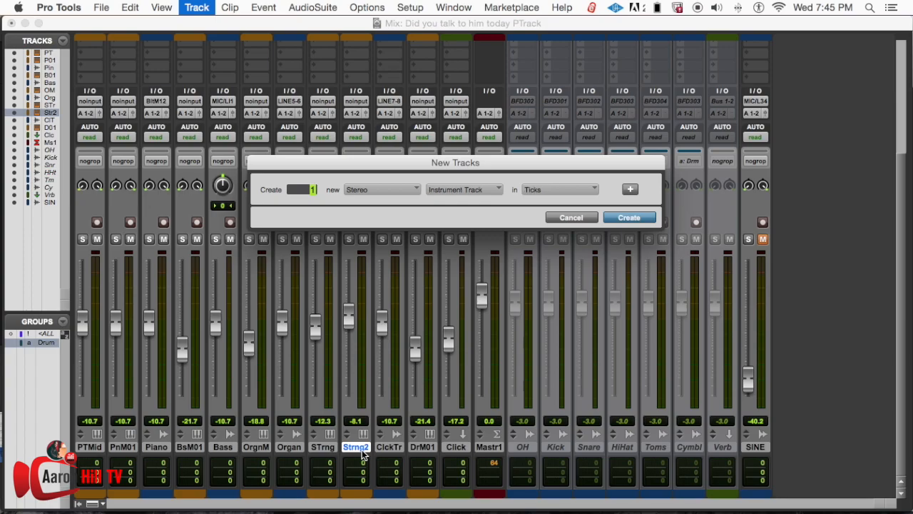
key(Return)
- Name the new track Chimes Midi and lower the Chimes Midi and Strings 2 faders, with Strings 2 at -9.7 dB
double_click(383, 449)
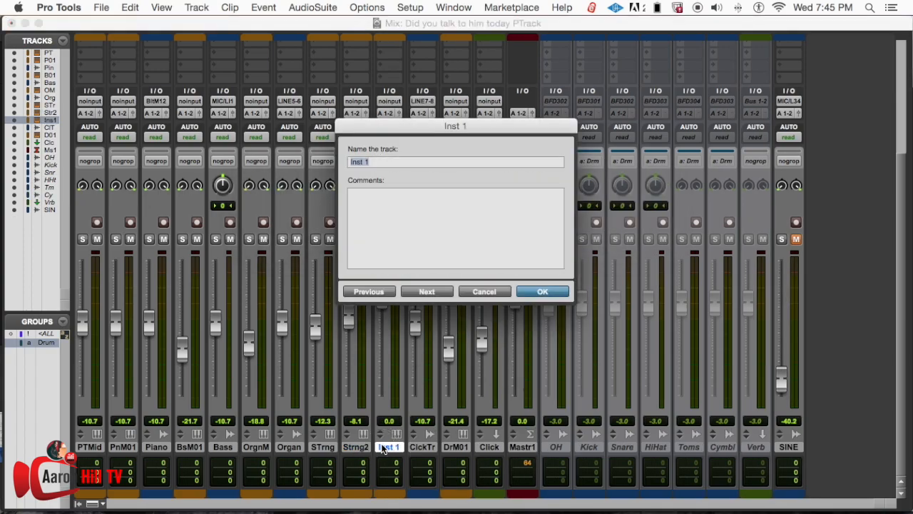
text(Chimes Midi)
key(Return)
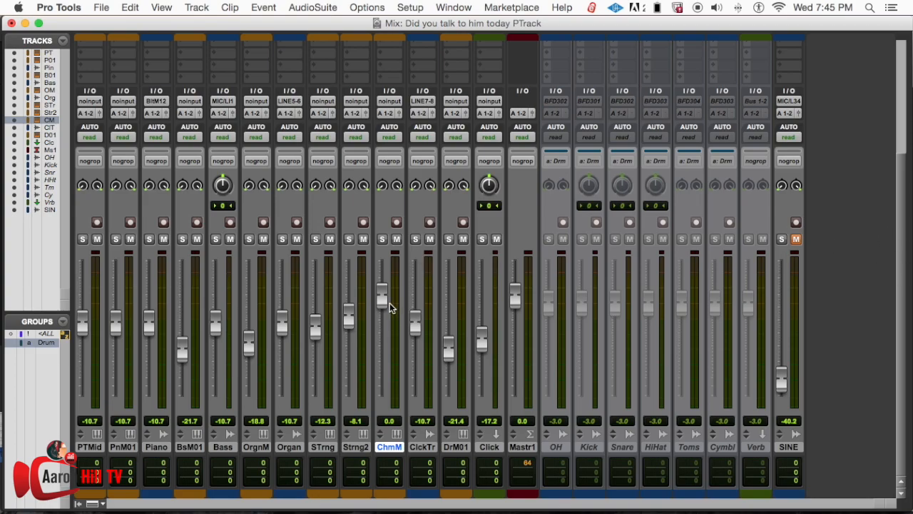
drag(384, 303, 350, 320)
- Insert the stereo Xpand!2 instrument as a multichannel plug-in on the Chimes Midi track
scroll(371, 317, up, 6)
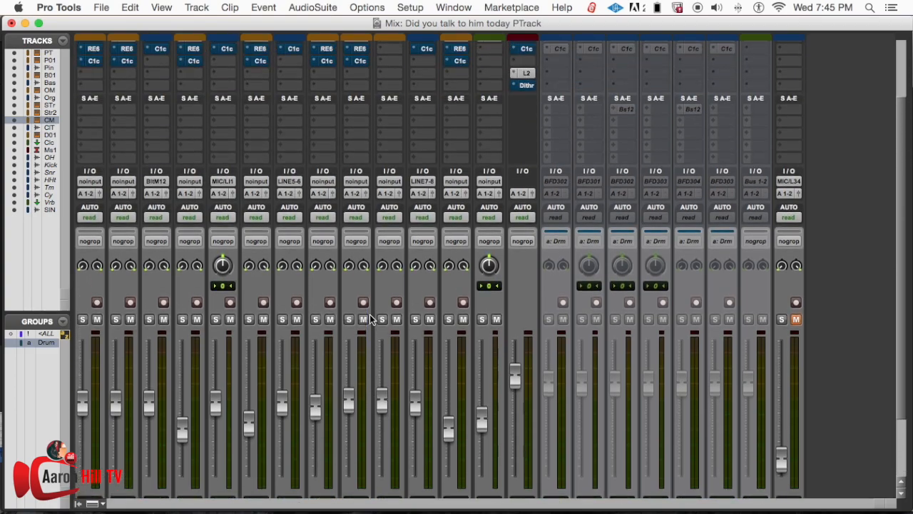
click(393, 86)
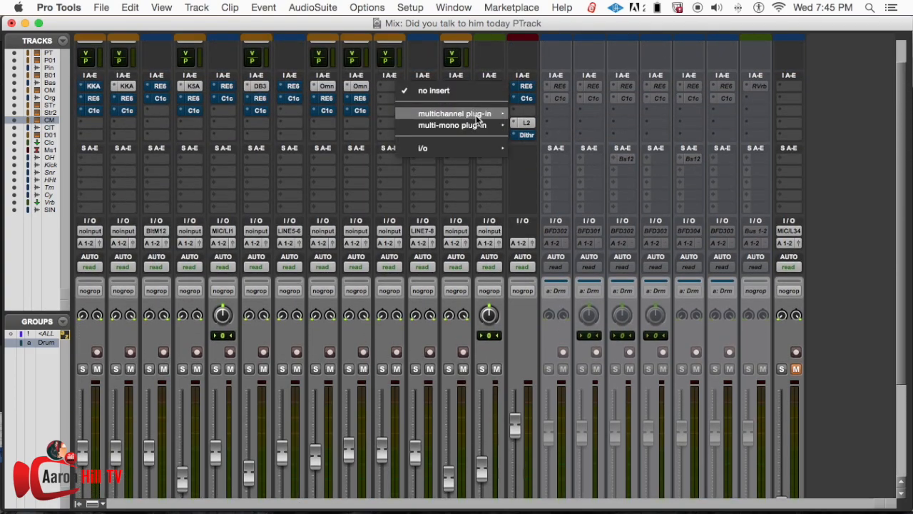
mouse_move(476, 115)
mouse_move(563, 223)
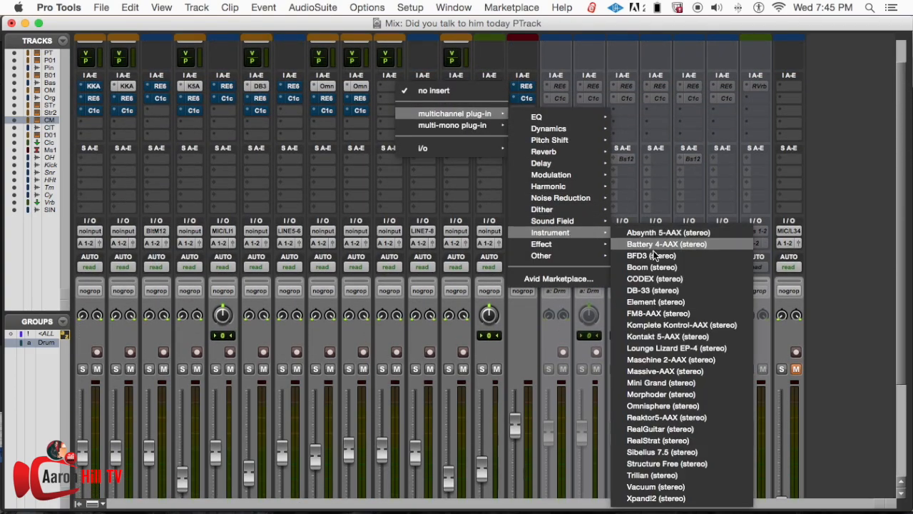
click(655, 497)
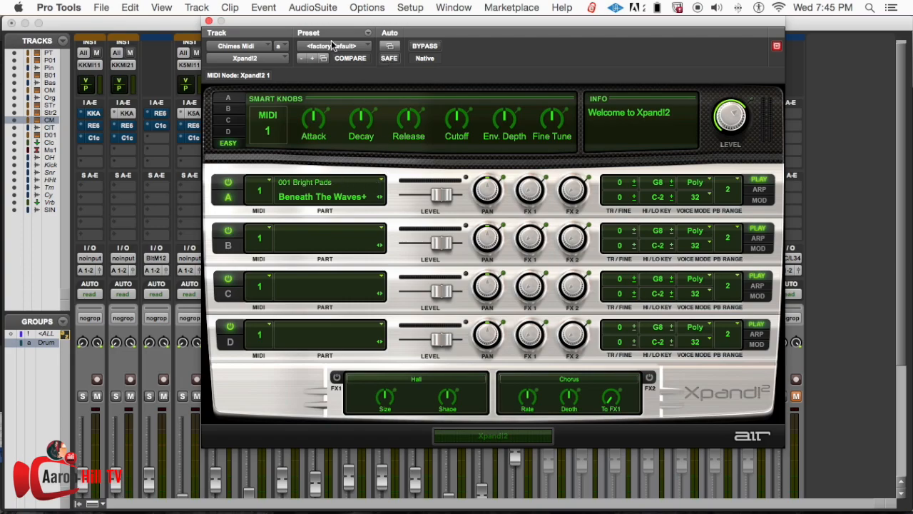
- Browse the Xpand!2 patches in the 20 Bells folder and load +01 Big Dirt Bells
click(389, 46)
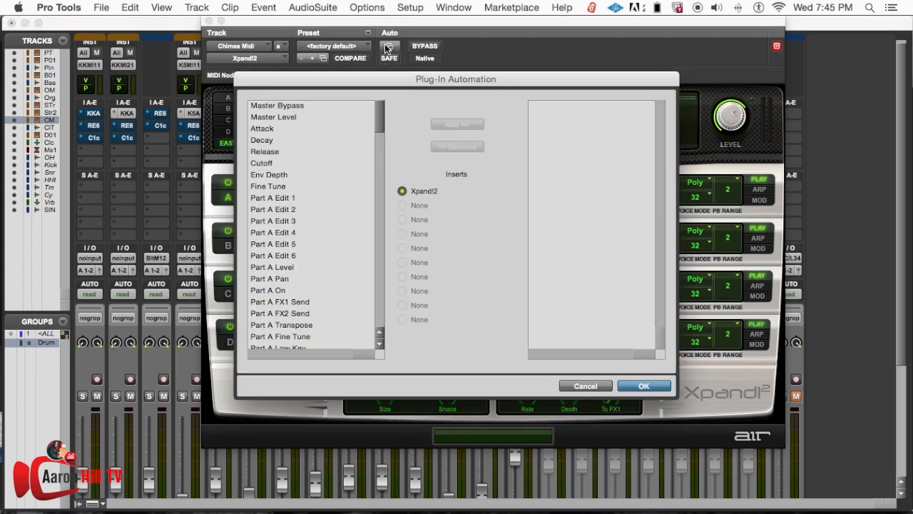
click(587, 386)
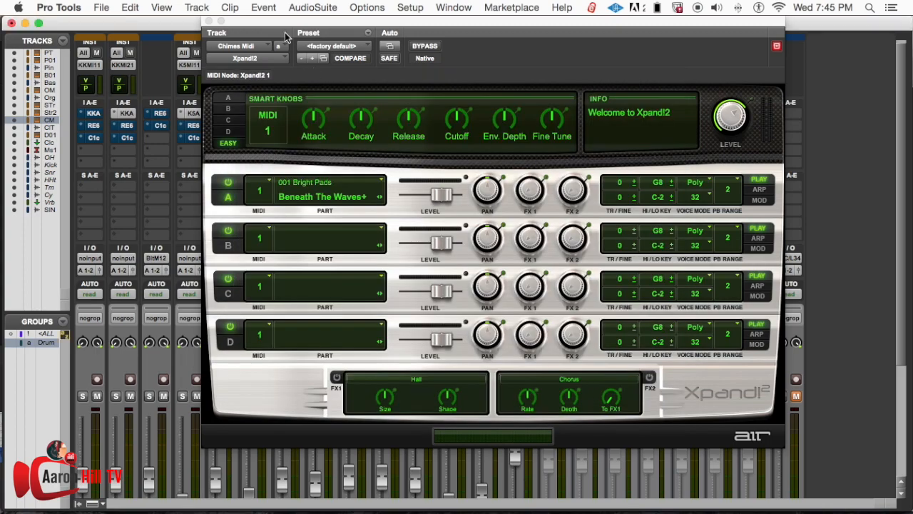
click(324, 58)
click(351, 111)
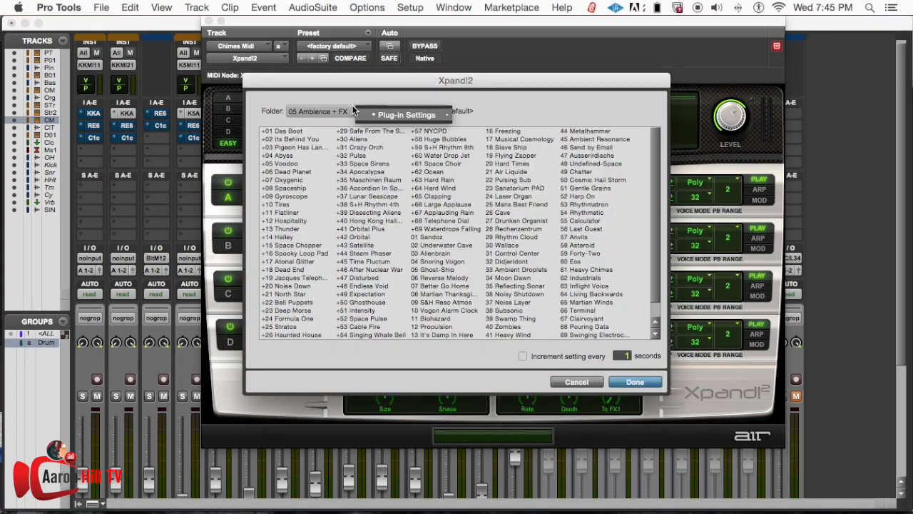
mouse_move(441, 118)
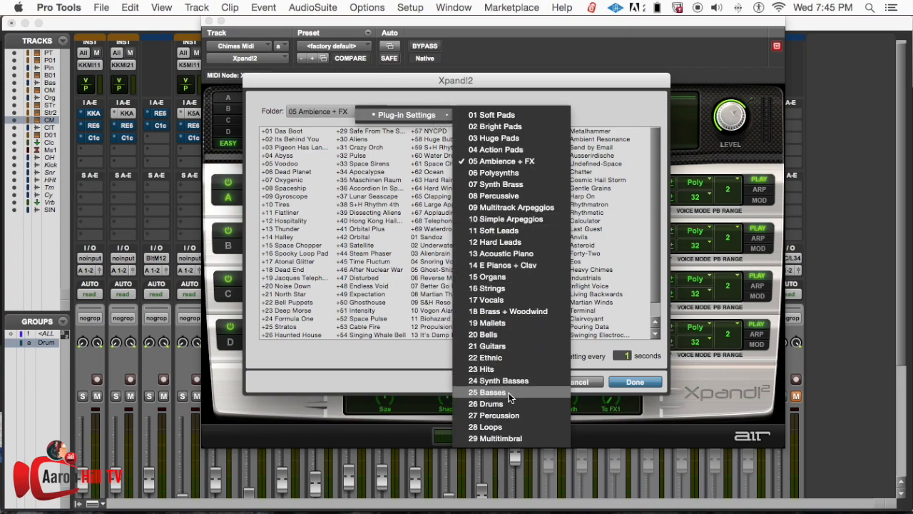
click(508, 335)
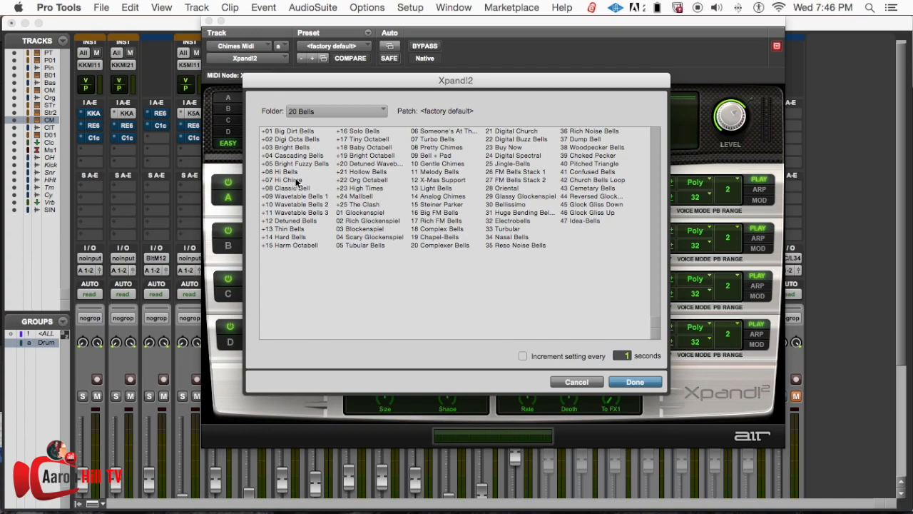
click(296, 132)
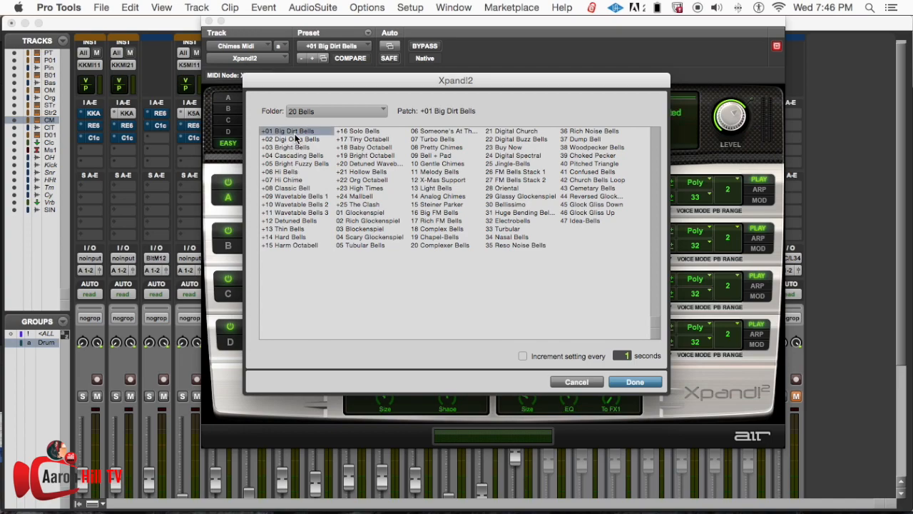
- Record-enable the Chimes Midi track and lower its fader to about -14.2 dB
mouse_move(293, 22)
mouse_down()
mouse_move(664, 33)
mouse_move(284, 28)
mouse_up()
click(645, 382)
drag(412, 29, 596, 37)
scroll(332, 219, down, 5)
drag(414, 26, 666, 37)
click(397, 223)
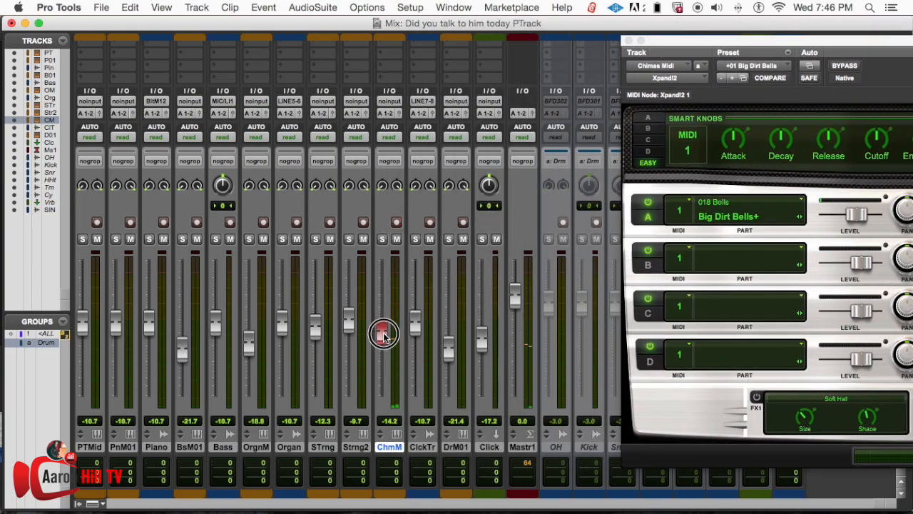
drag(751, 39, 324, 8)
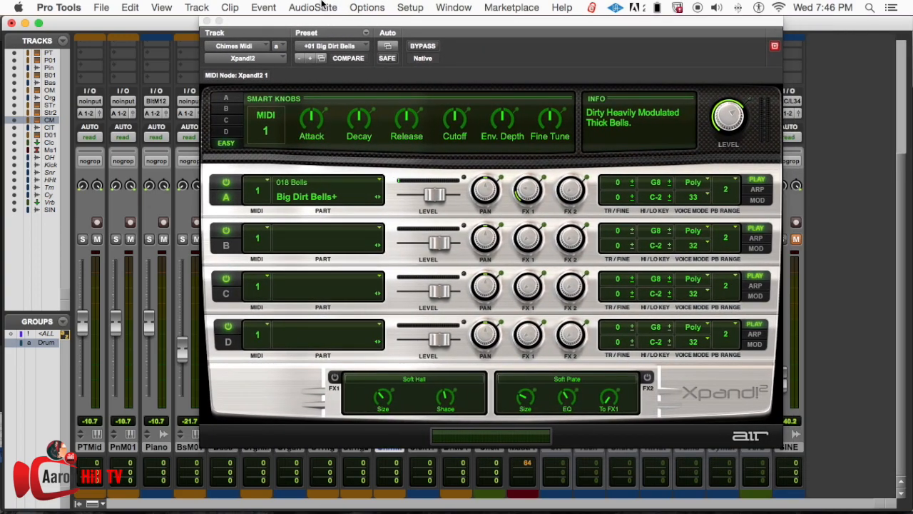
- Audition the Xpand!2 bell patches one by one from +02 Digi Octa Bells through +07 Hi Chime
click(325, 46)
click(318, 140)
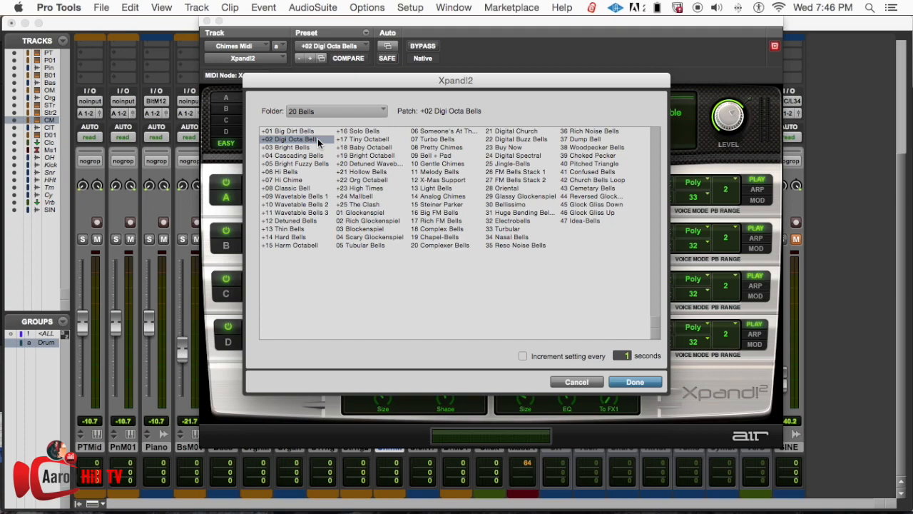
key(Down)
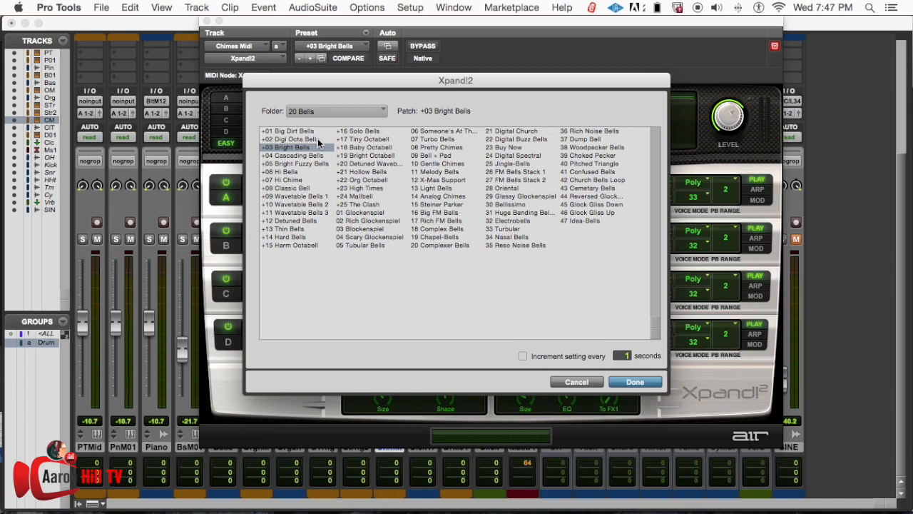
key(Down)
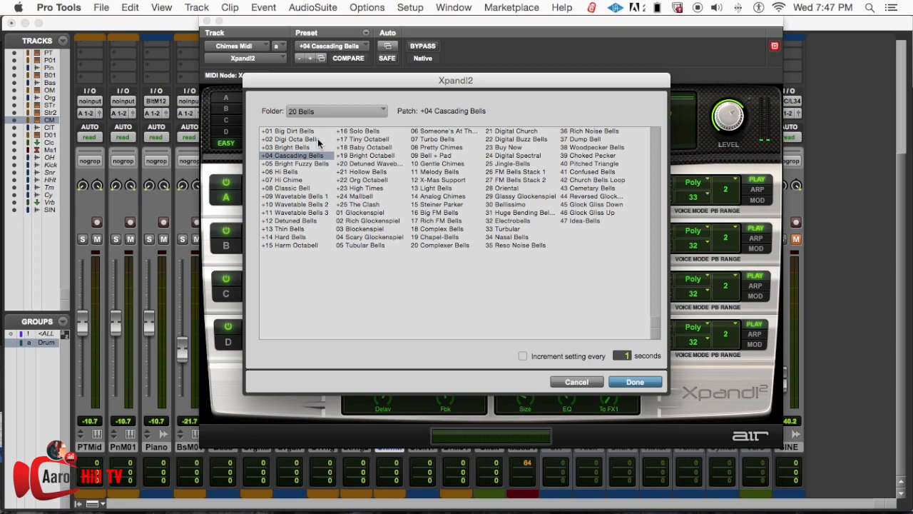
key(Down)
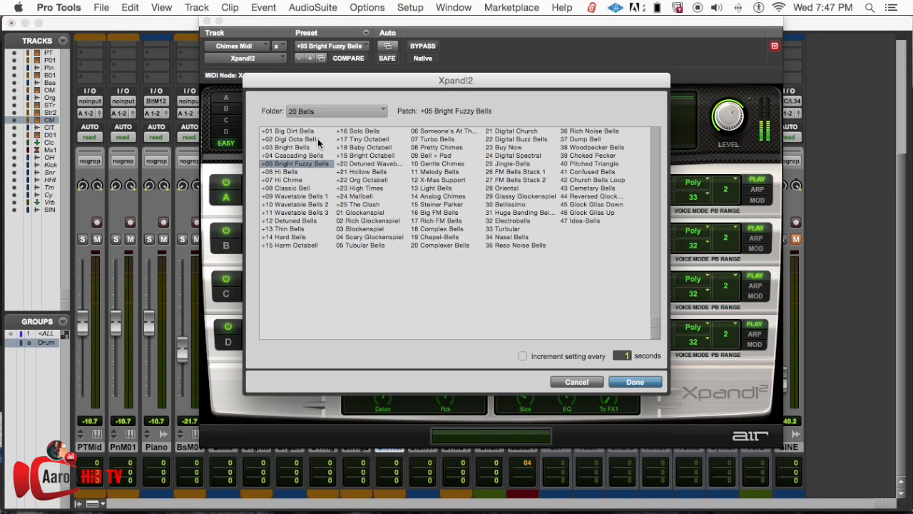
key(Down)
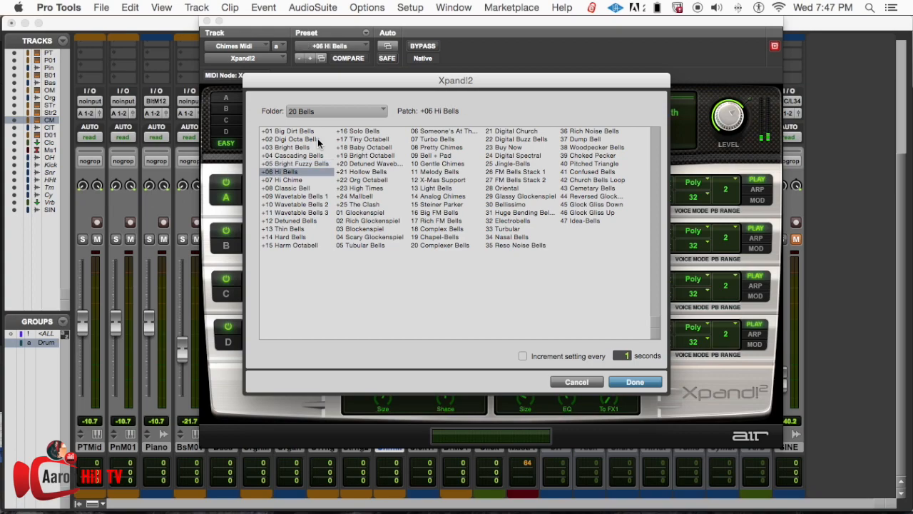
key(Down)
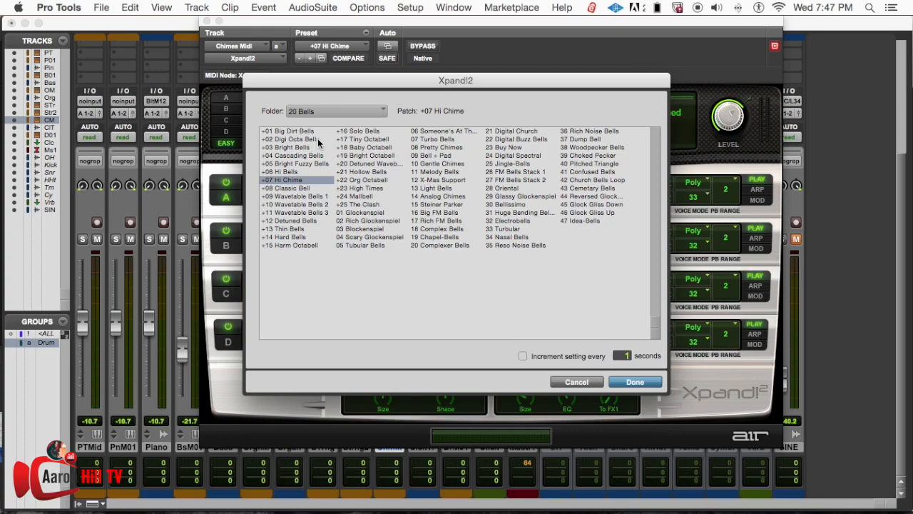
- Compare +08 Classic Bell with Wavetable Bells 1 and 2, leaving +08 Classic Bell selected
click(303, 187)
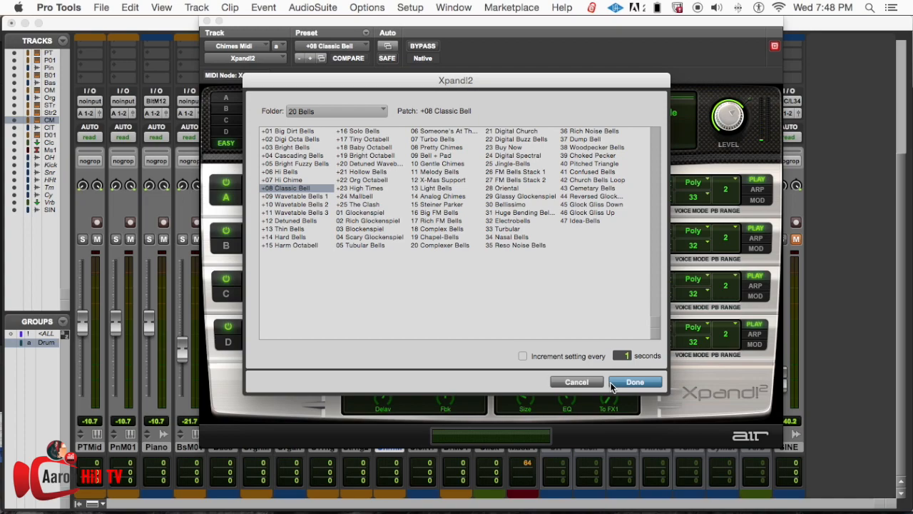
key(Down)
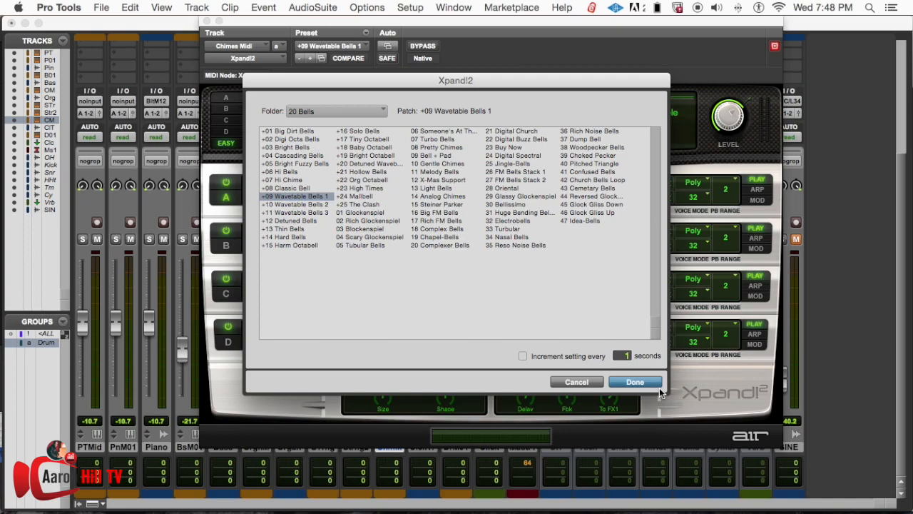
click(318, 189)
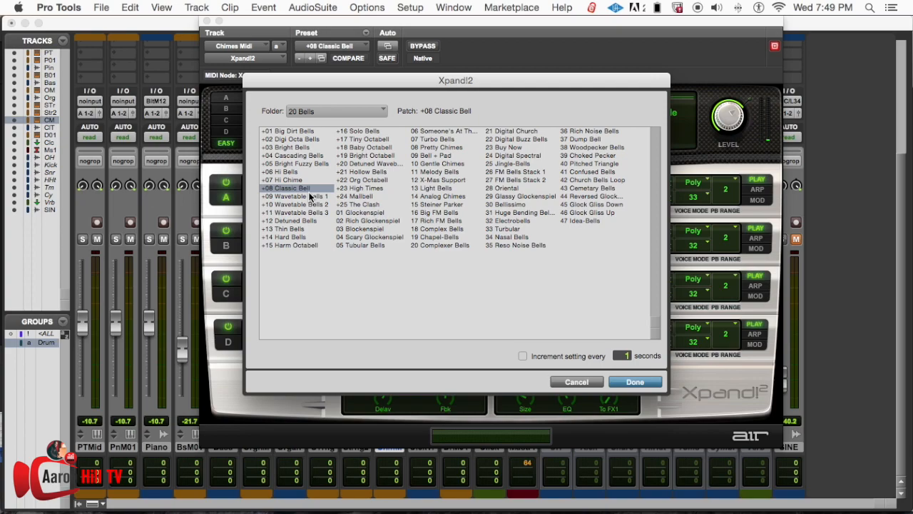
click(311, 196)
key(Down)
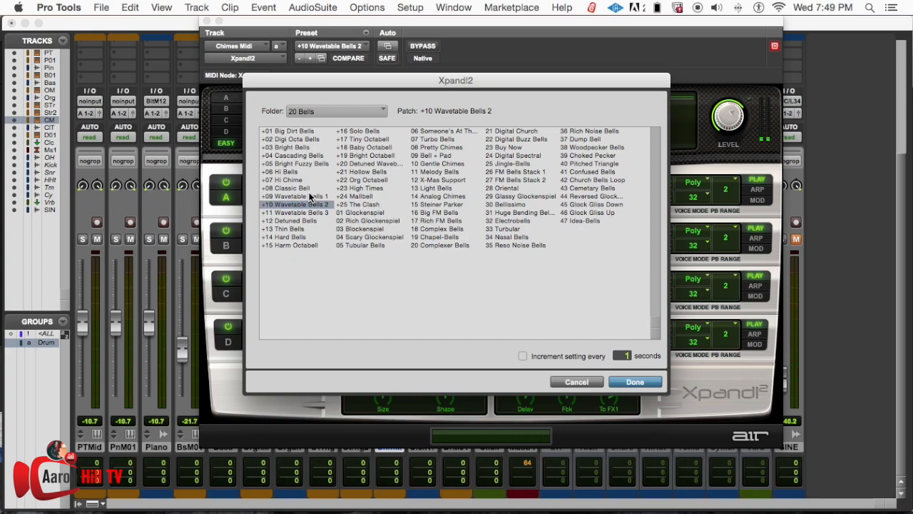
key(Up)
key(Up)
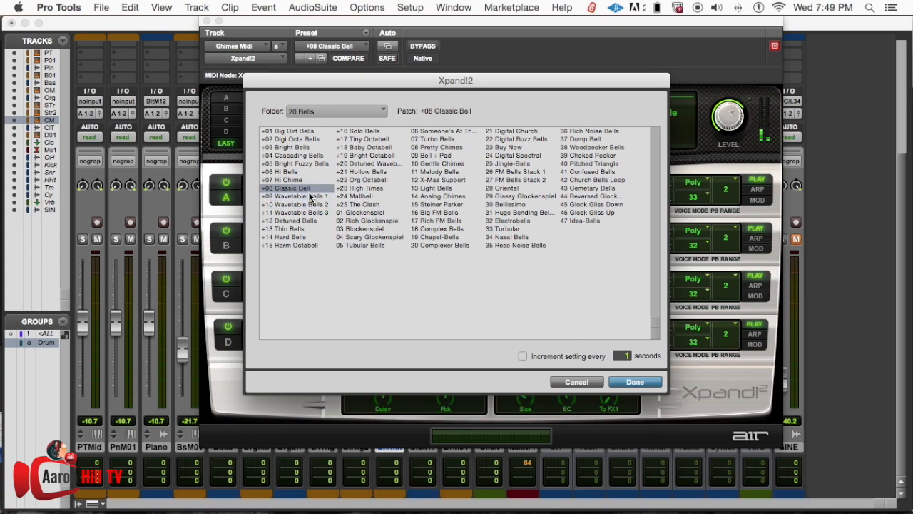
- Audition the Xpand!2 bell patches from +09 Wavetable Bells 1 through +13 Thin Bells
key(Down)
key(Down)
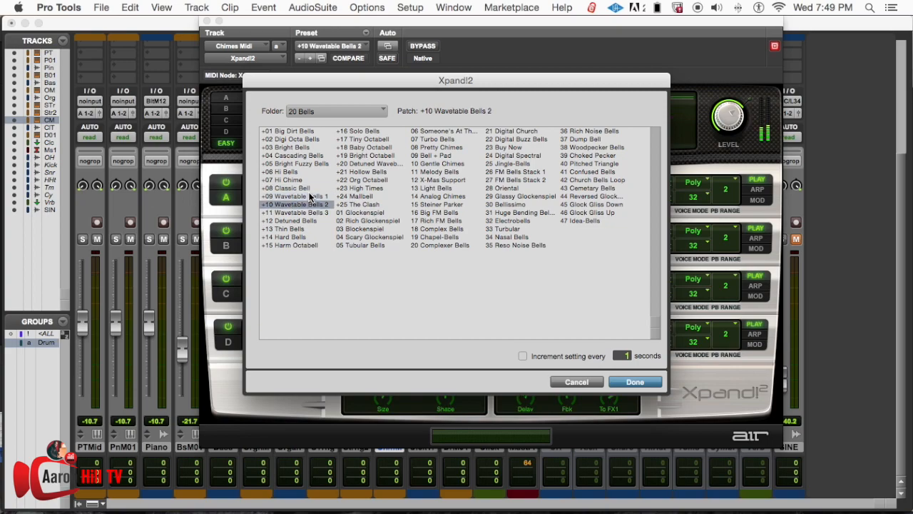
key(Down)
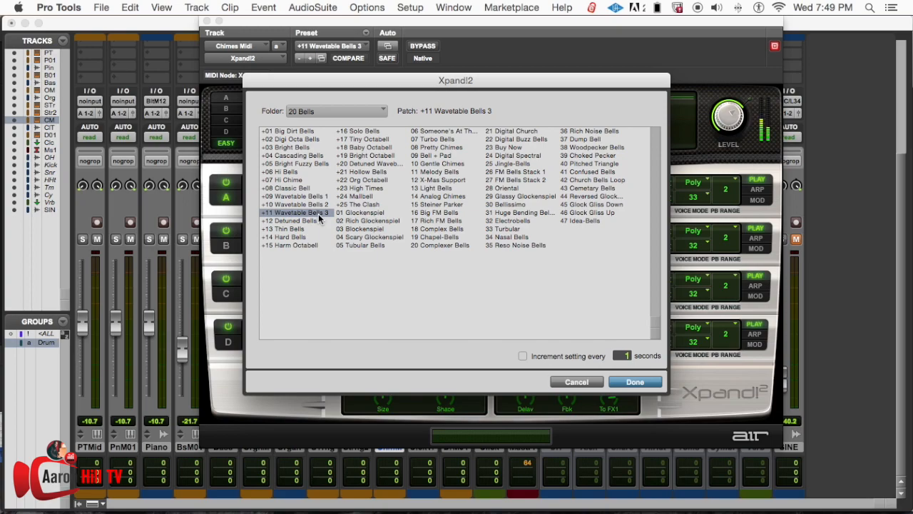
key(Down)
key(Down)
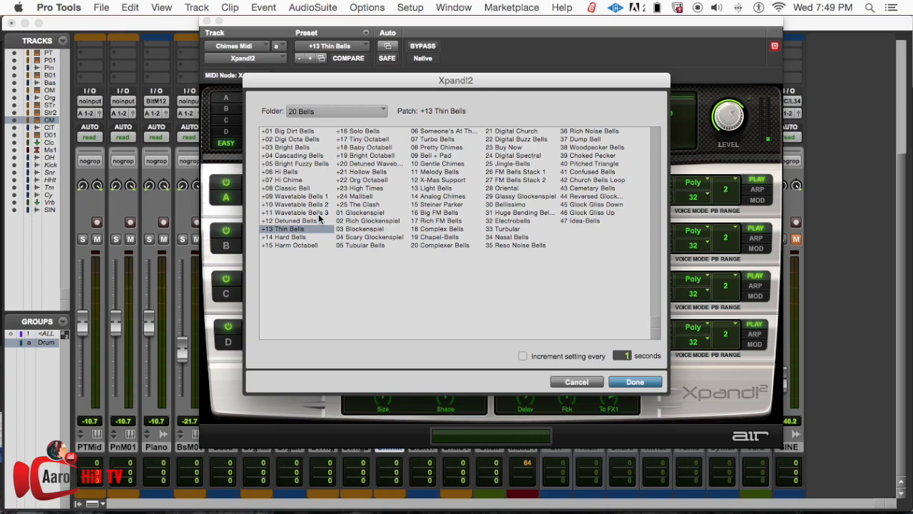
- Compare +12 Detuned Bells with +13 Thin Bells, load +14 Hard Bells and close the Xpand!2 window
key(Up)
key(Down)
key(Down)
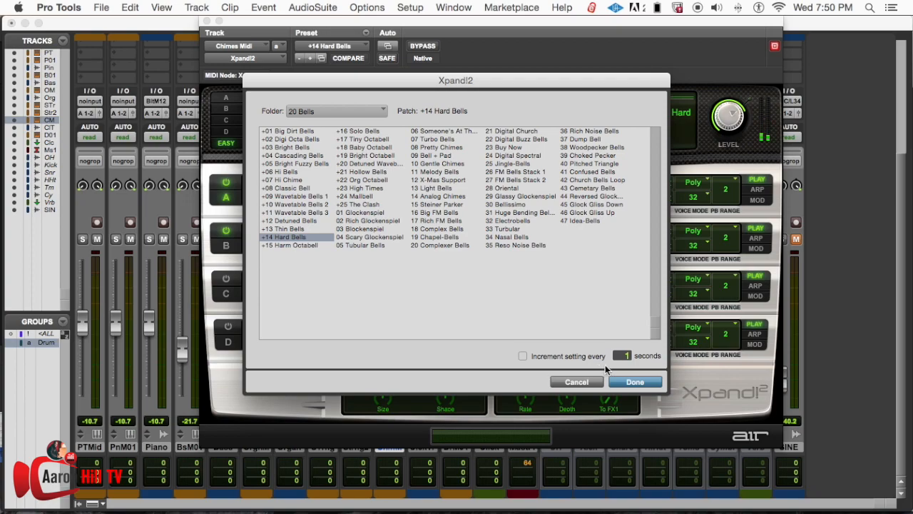
click(635, 382)
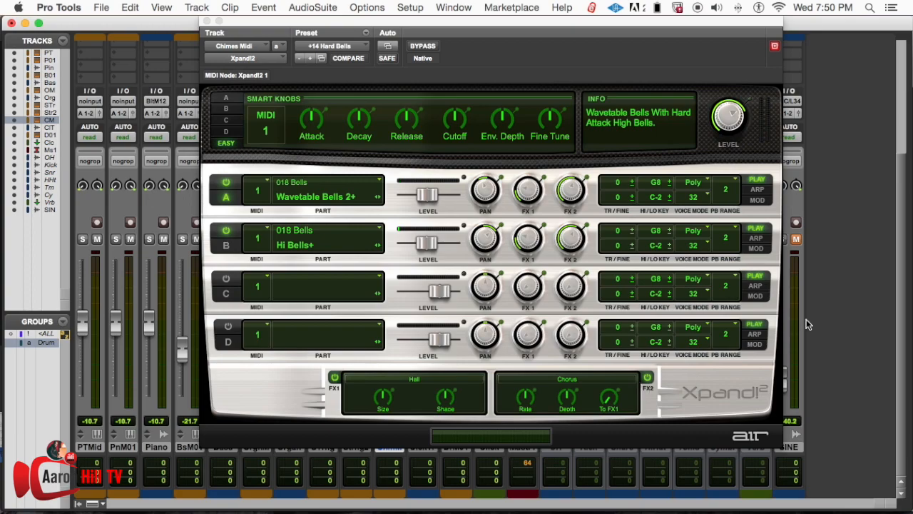
click(206, 22)
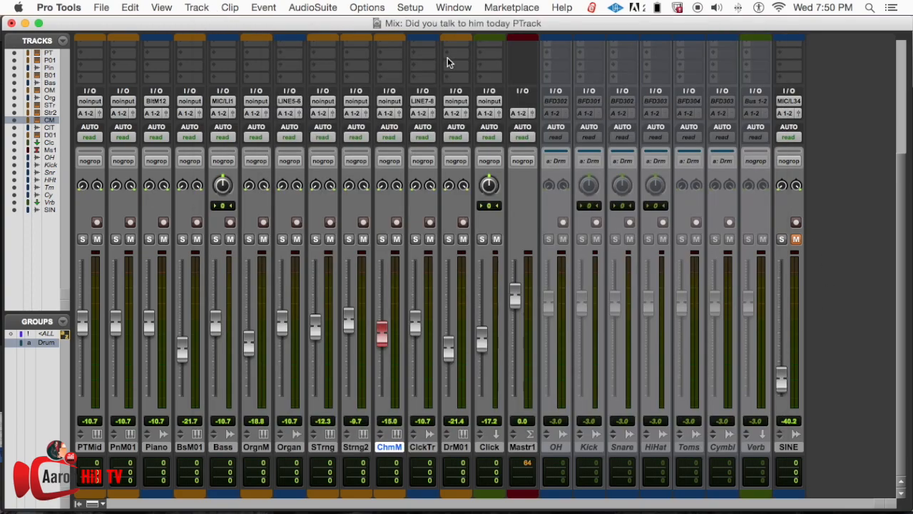
- Return to the Edit window, set the playback start to 41|2|000 before the Bridge and play the section repeatedly to rehearse the chimes
key(super+equal)
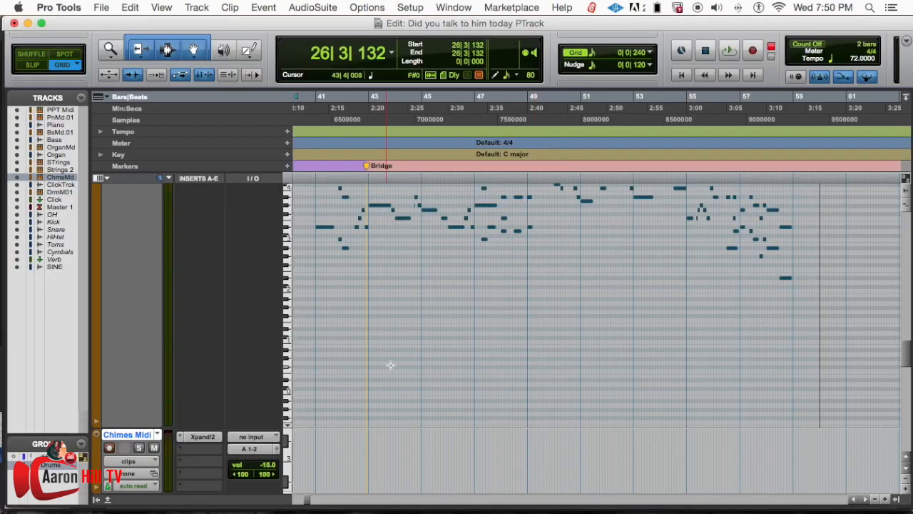
key(space)
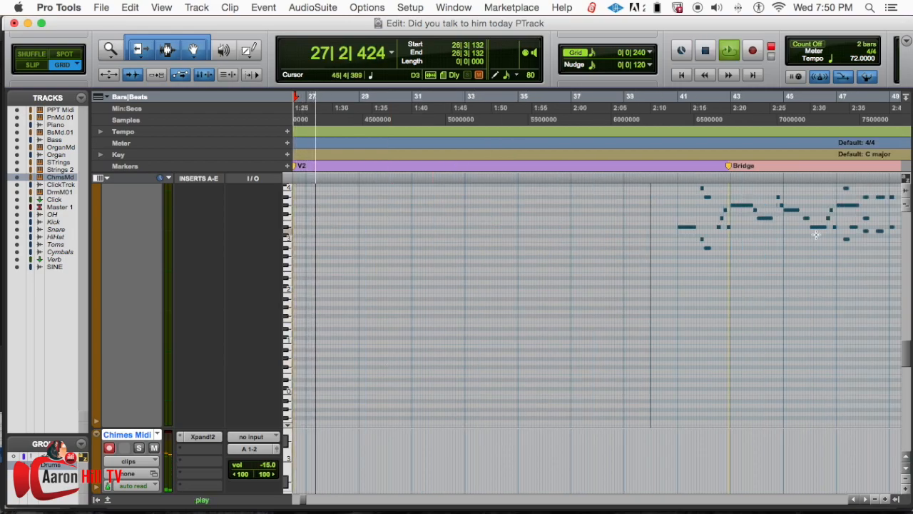
key(super+bracketleft)
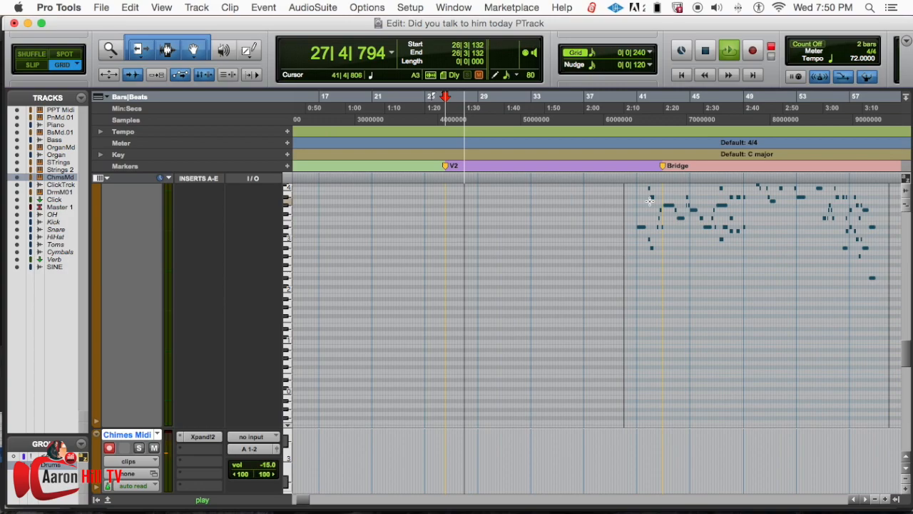
click(628, 102)
click(641, 107)
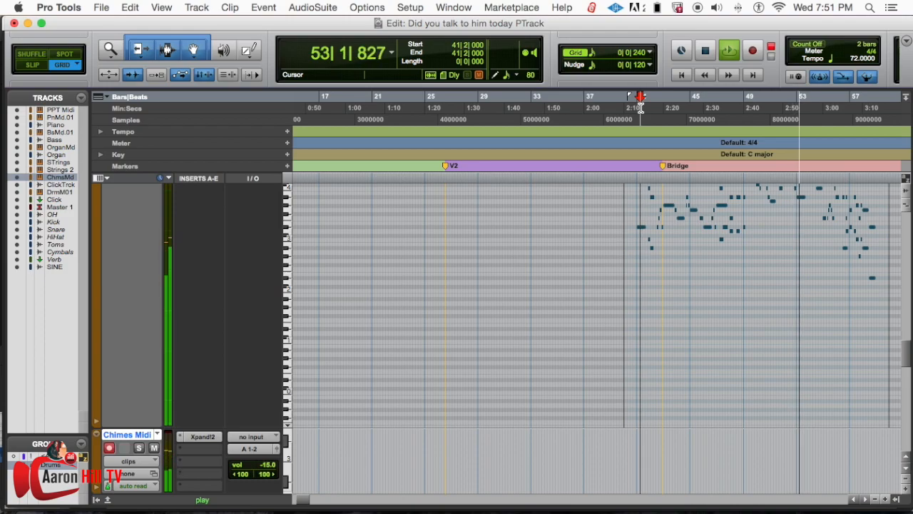
key(space)
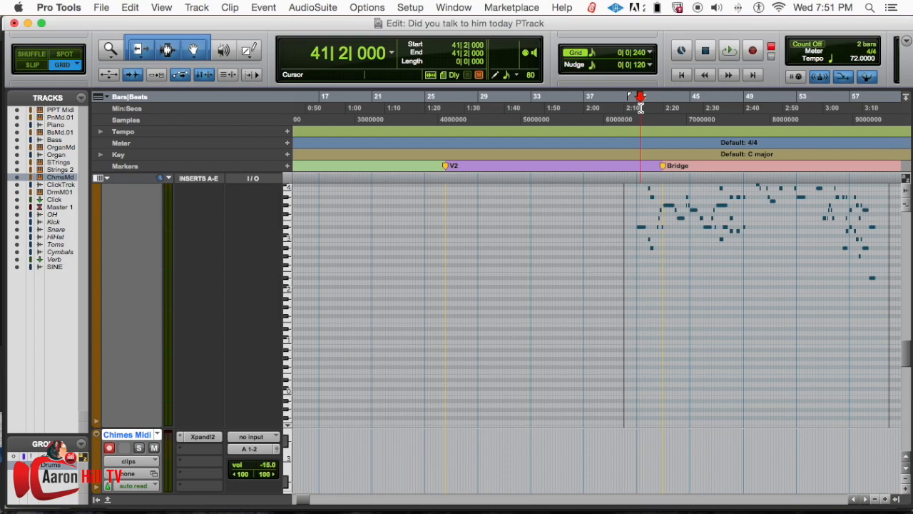
key(space)
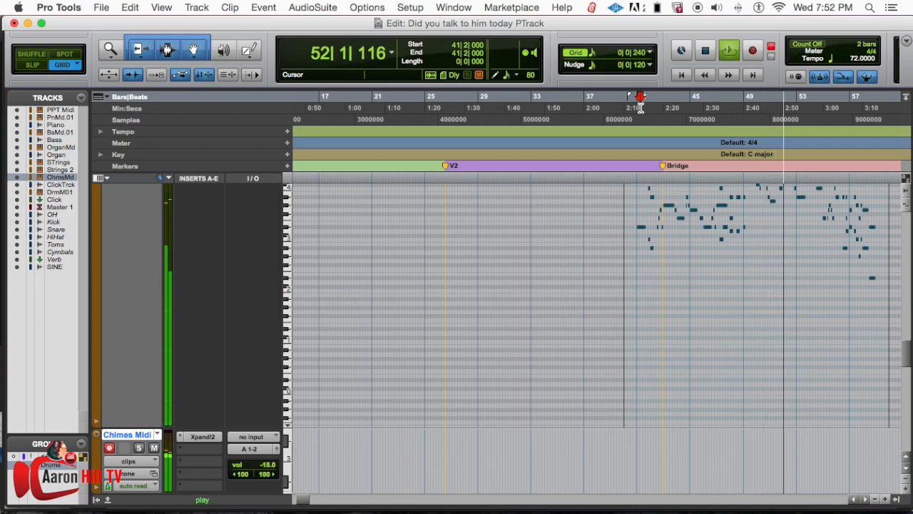
key(space)
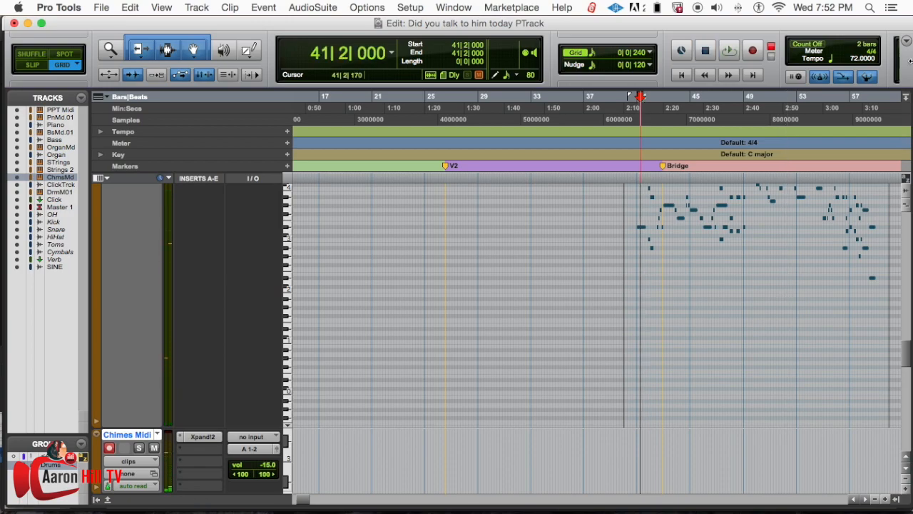
- Save the session and reopen the Xpand!2 instrument of the Chimes Midi track from the Mix window
key(super+equal)
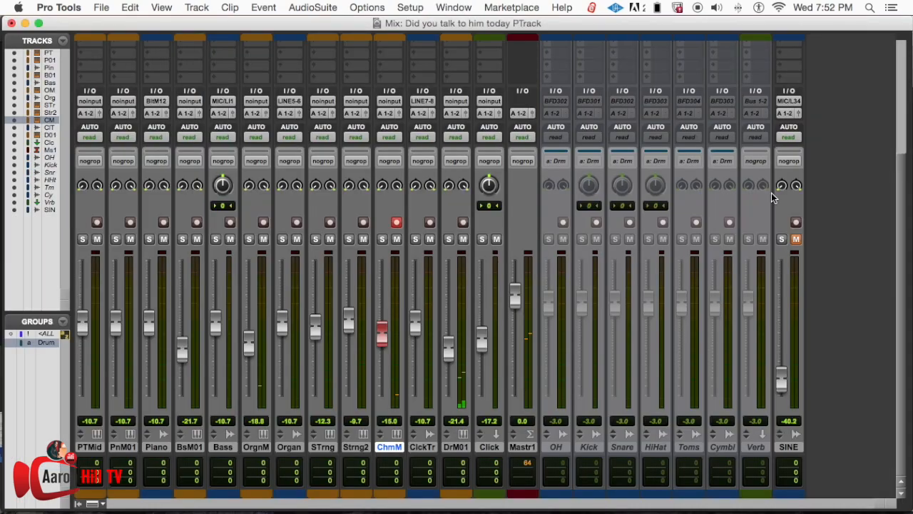
key(super+s)
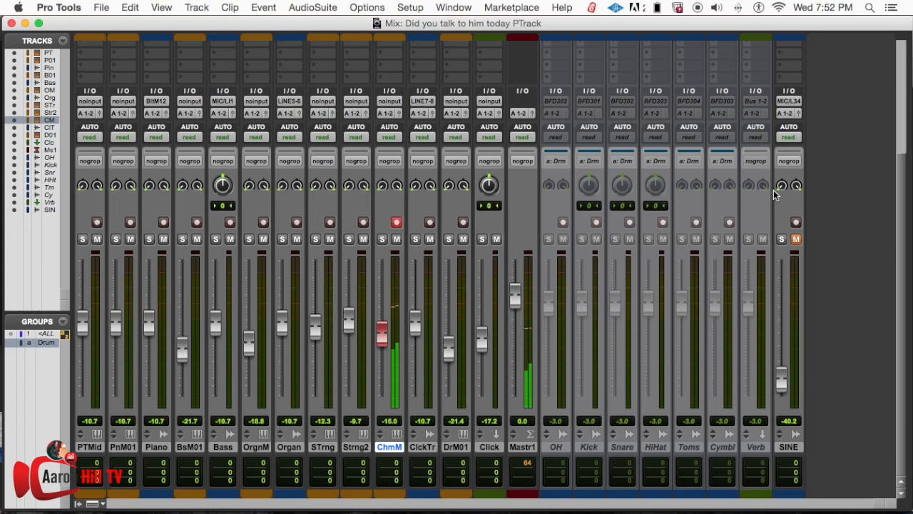
key(super+alt+a)
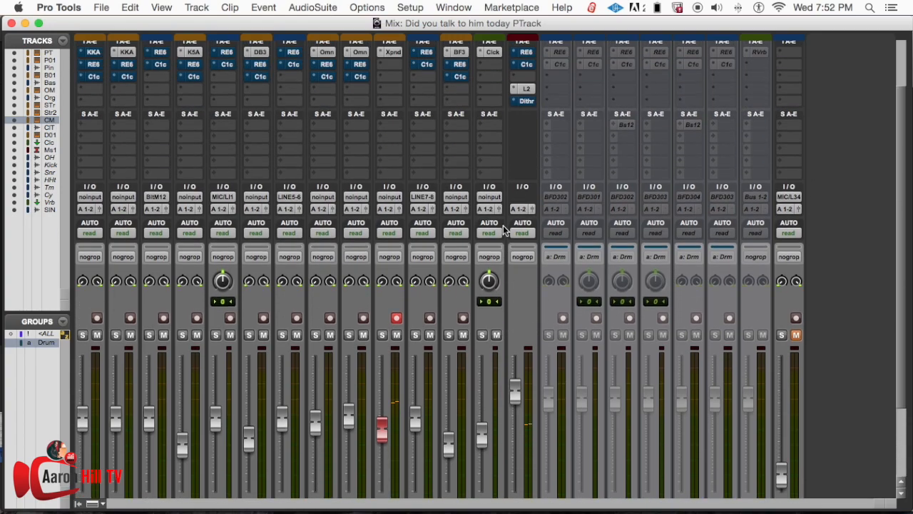
key(shift+r)
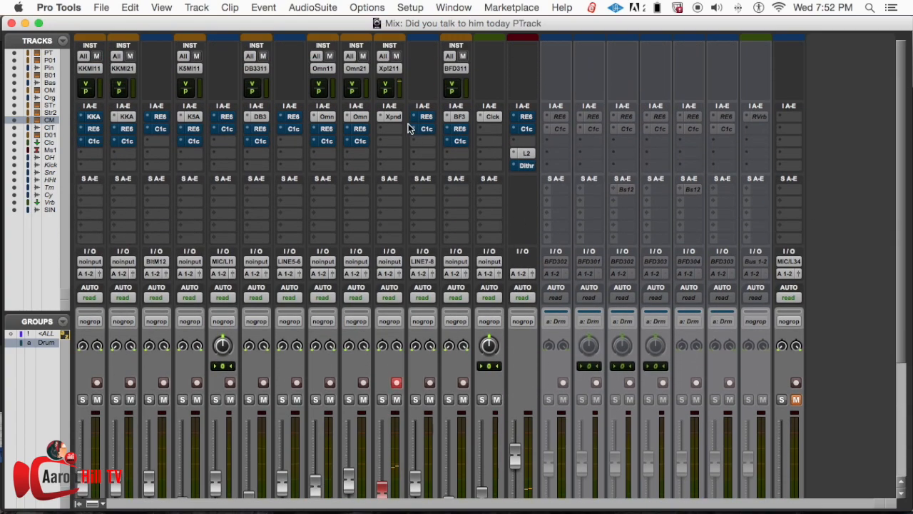
click(392, 75)
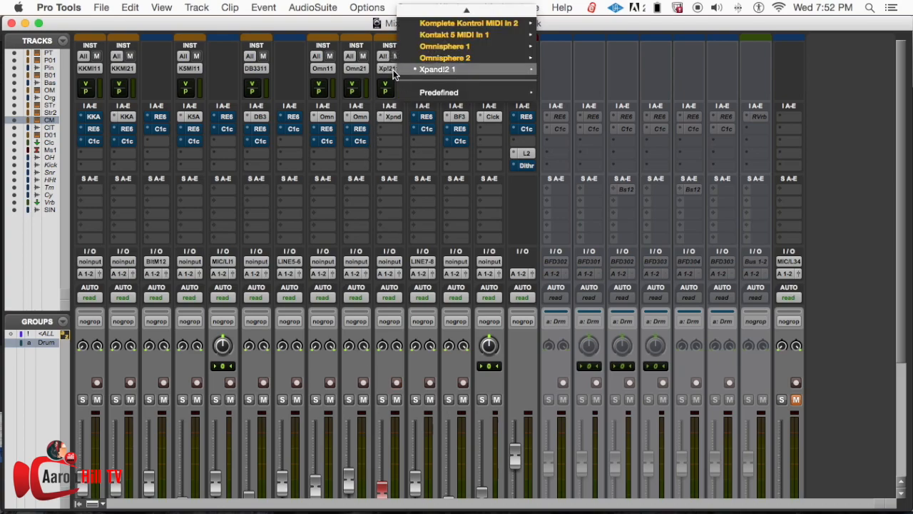
click(391, 124)
click(391, 118)
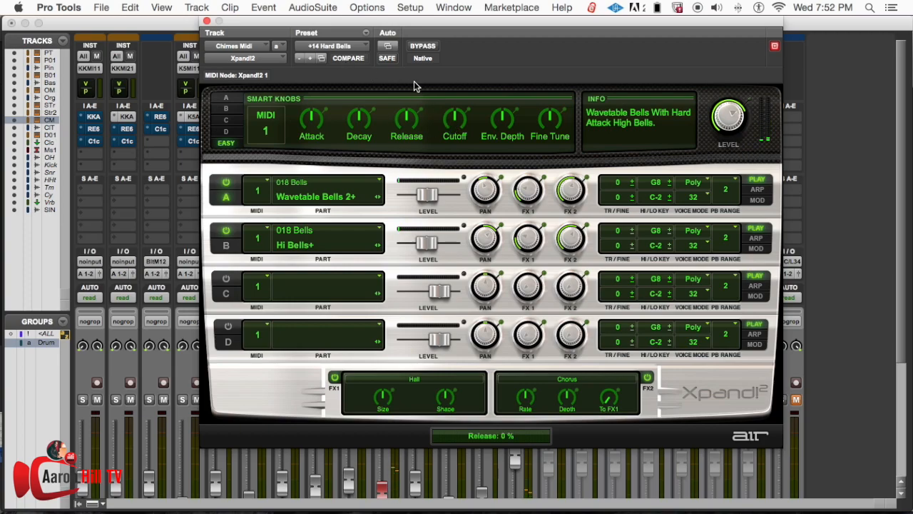
- Load the Xpand!2 patch +15 Harm Octabell on the Chimes Midi track
click(322, 59)
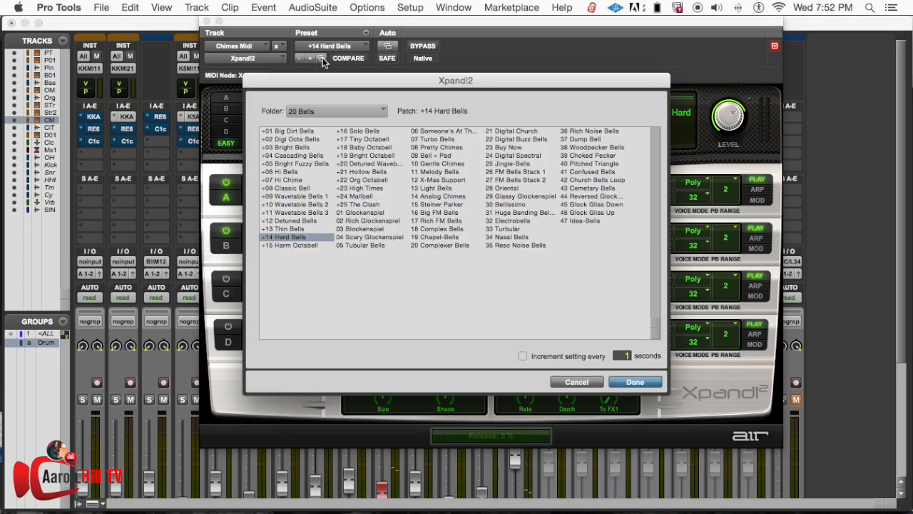
click(311, 246)
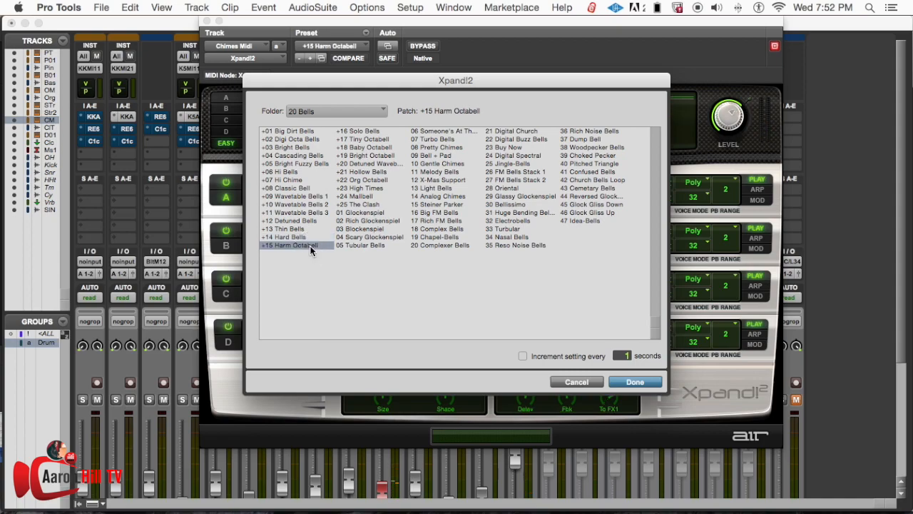
click(622, 382)
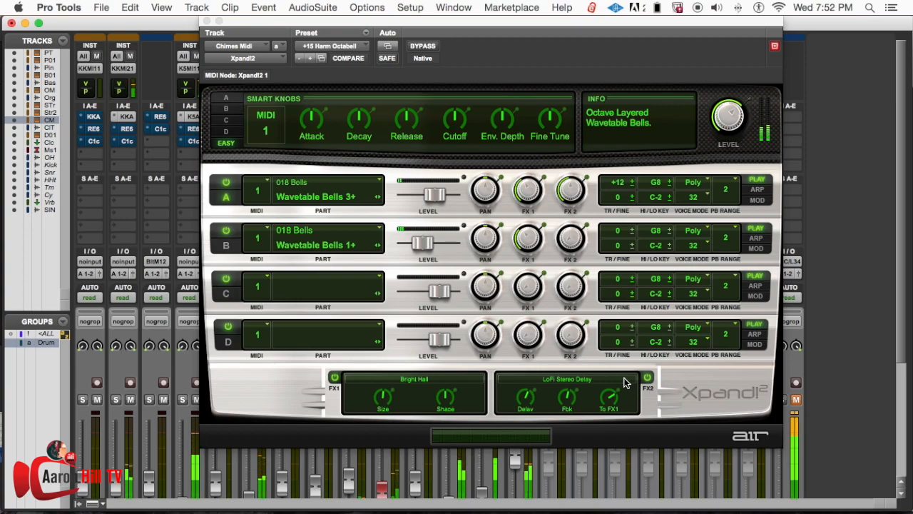
click(624, 381)
- Reopen the Xpand!2 patch list and audition the bells from +16 Solo Bells through +20 Detuned Wavebells
click(321, 57)
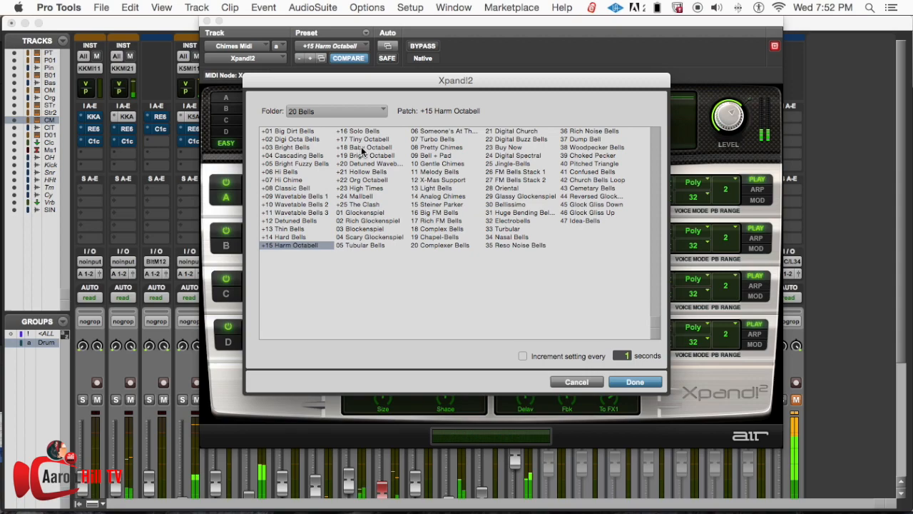
key(Down)
key(Down)
key(Down)
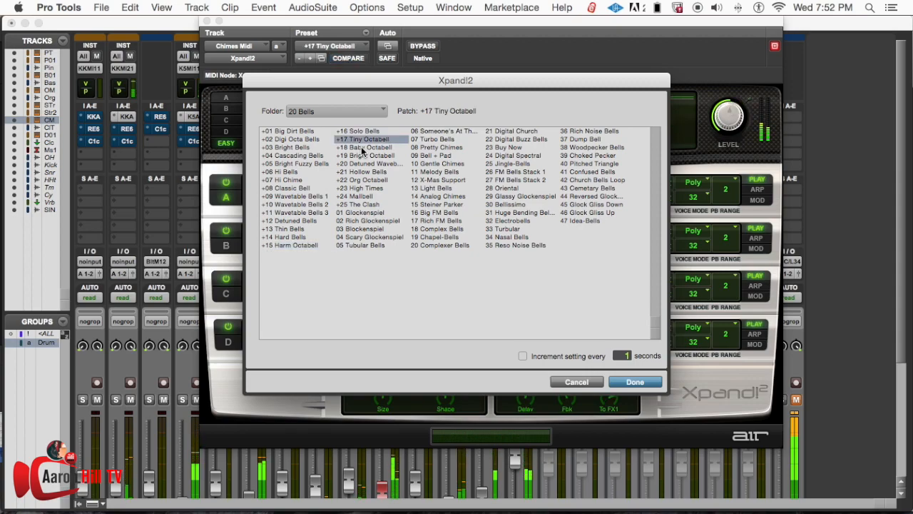
key(Down)
key(Down)
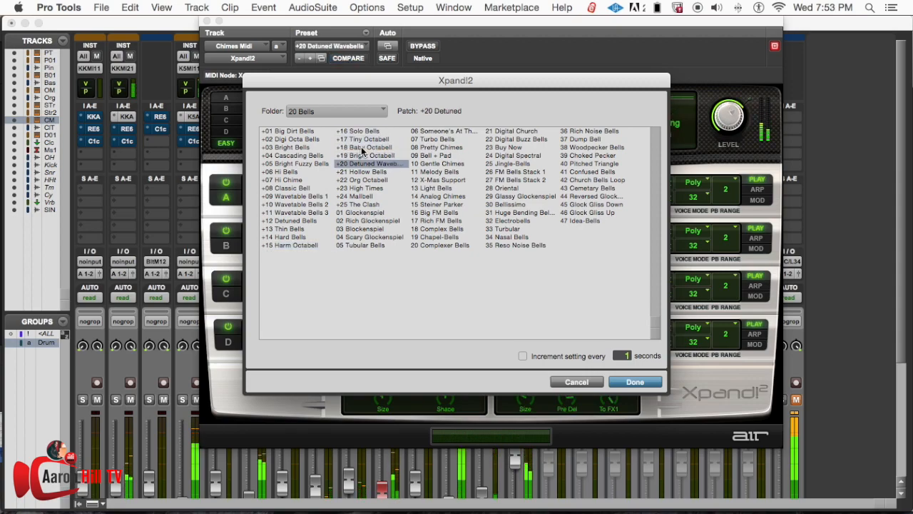
- Go back through the bell patches to +13 Thin Bells and compare it with +12 Detuned Bells
key(Up)
key(Up)
key(Up)
key(Up)
key(Up)
key(Up)
key(Up)
key(Up)
key(Up)
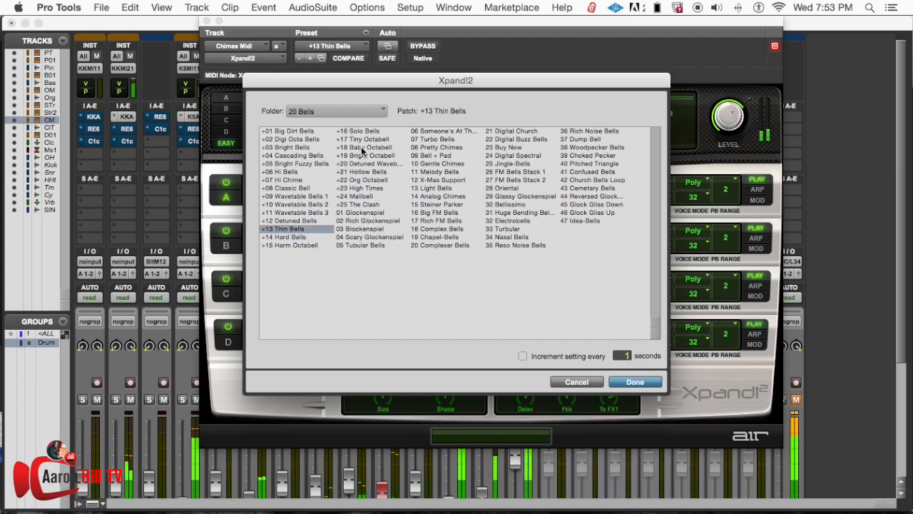
key(Down)
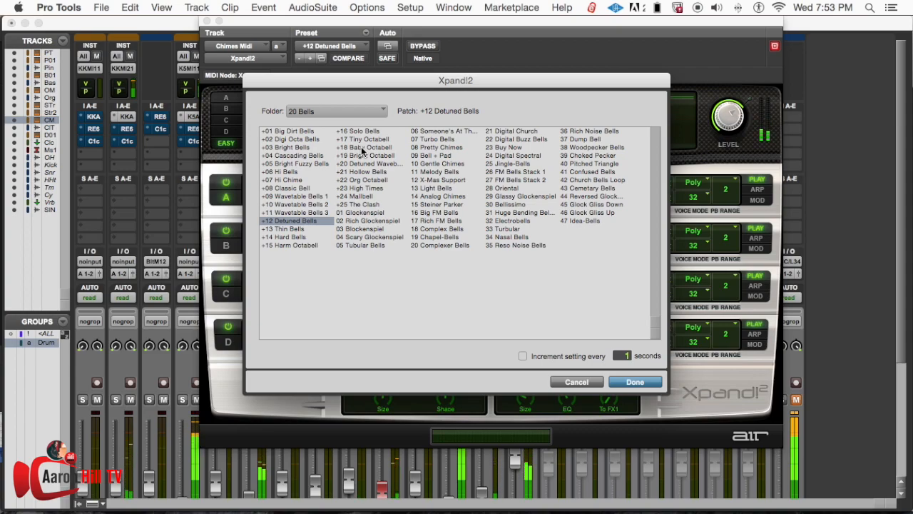
key(Down)
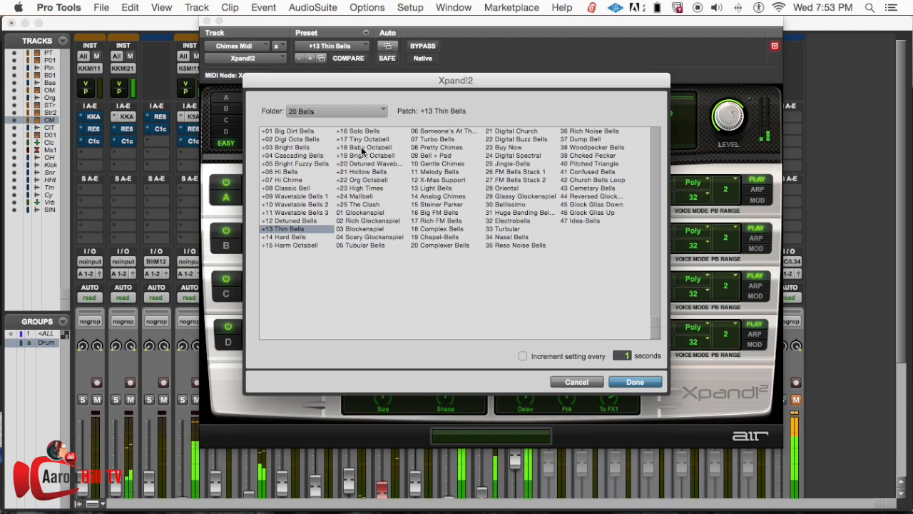
- Load +14 Hard Bells as the Chimes Midi sound and close the Xpand!2 window
key(Down)
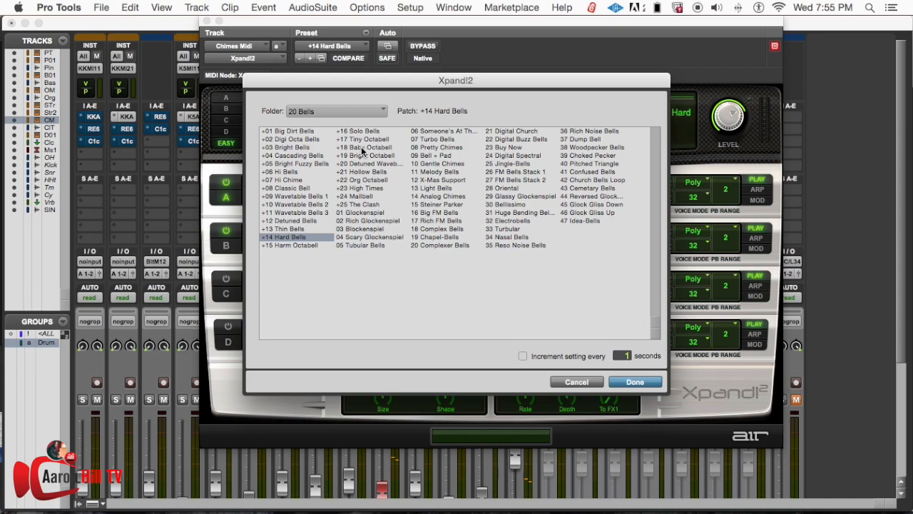
click(635, 382)
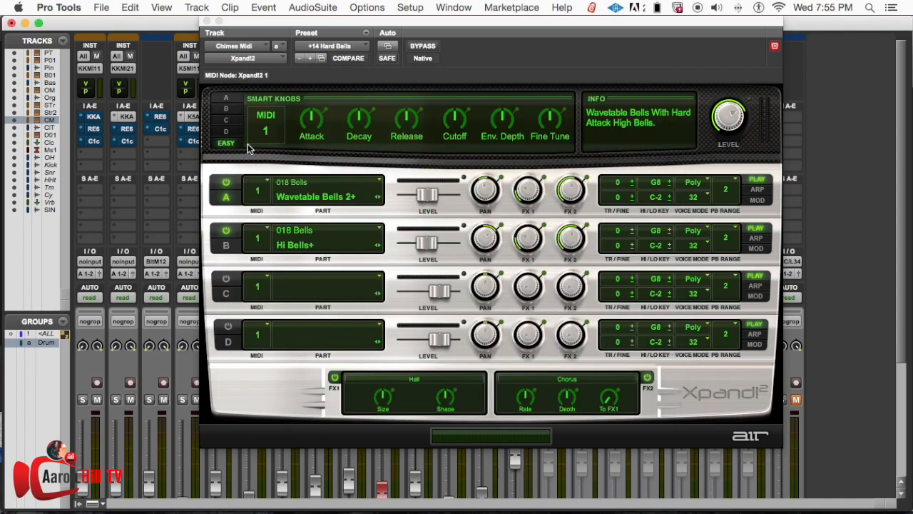
click(208, 22)
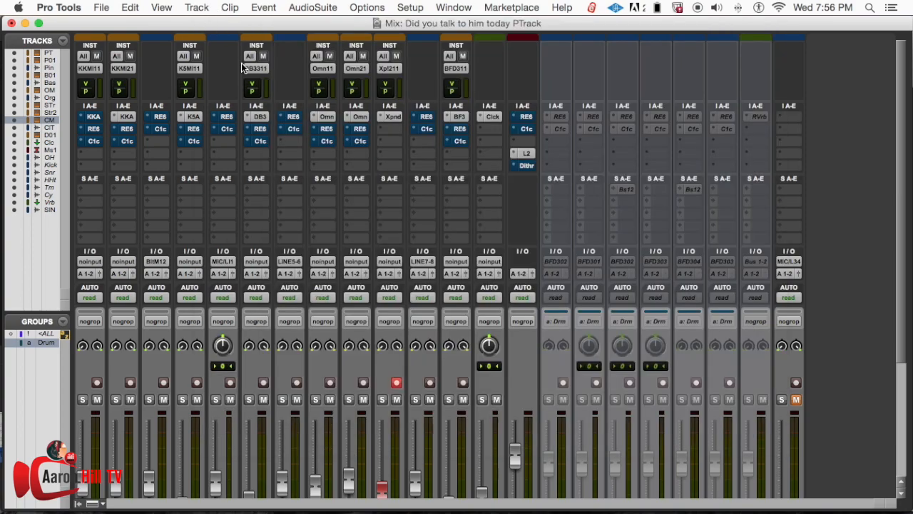
- Return to the Edit window, set the playback start to 40|1|240 and play through the Bridge repeatedly with the Hard Bells sound
key(super+equal)
key(super+bracketright)
key(super+bracketright)
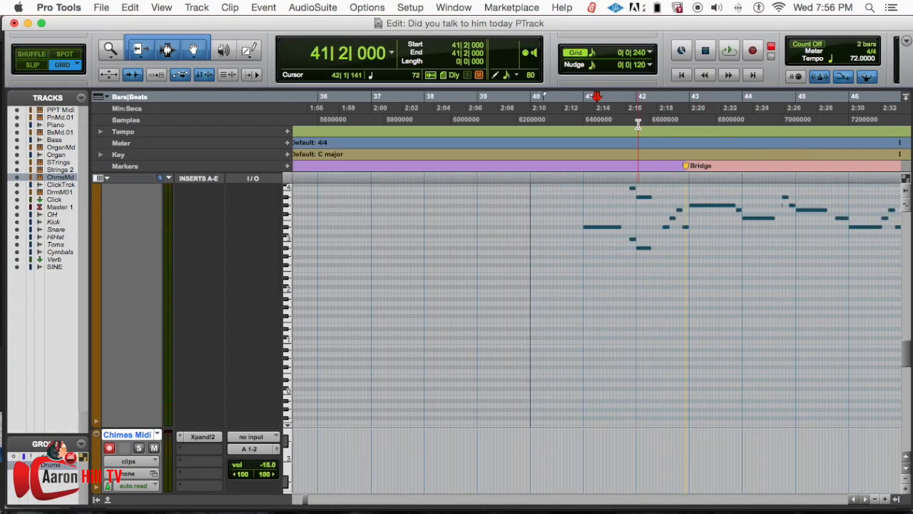
click(543, 109)
click(534, 109)
key(space)
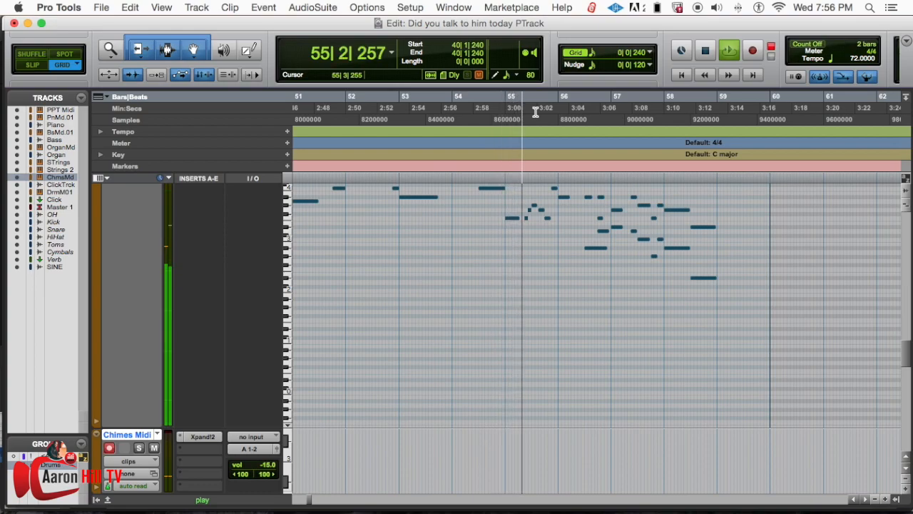
key(space)
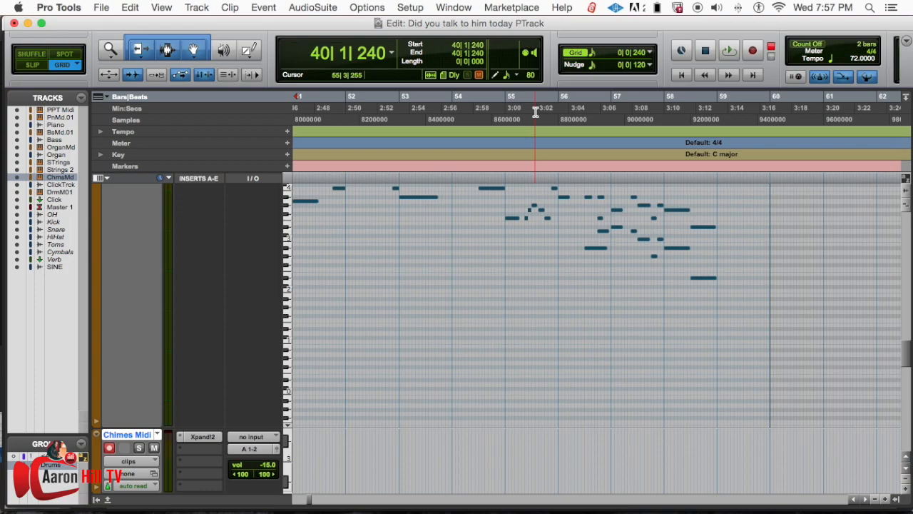
key(space)
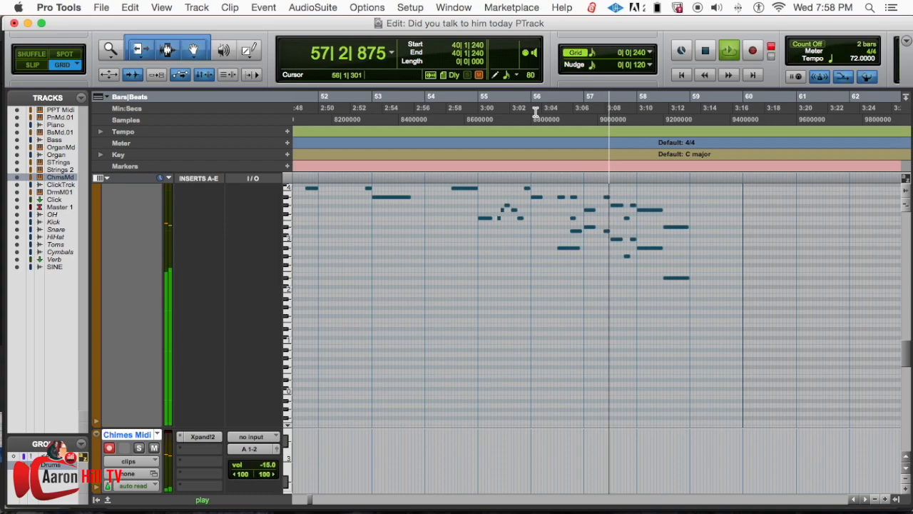
- Stop playback and select the final pair of notes at 58|3|000 in the track above Chimes Midi to examine the part's ending
key(space)
click(536, 112)
key(shift+r)
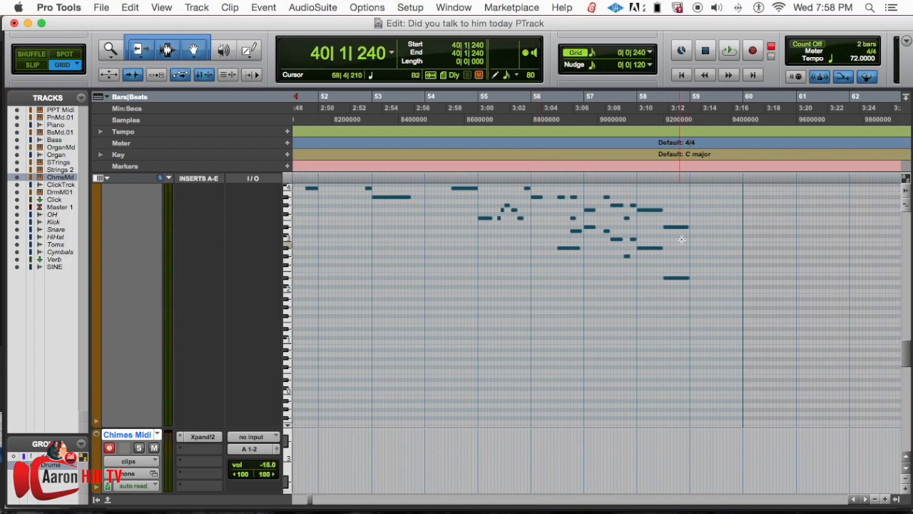
drag(679, 208, 677, 290)
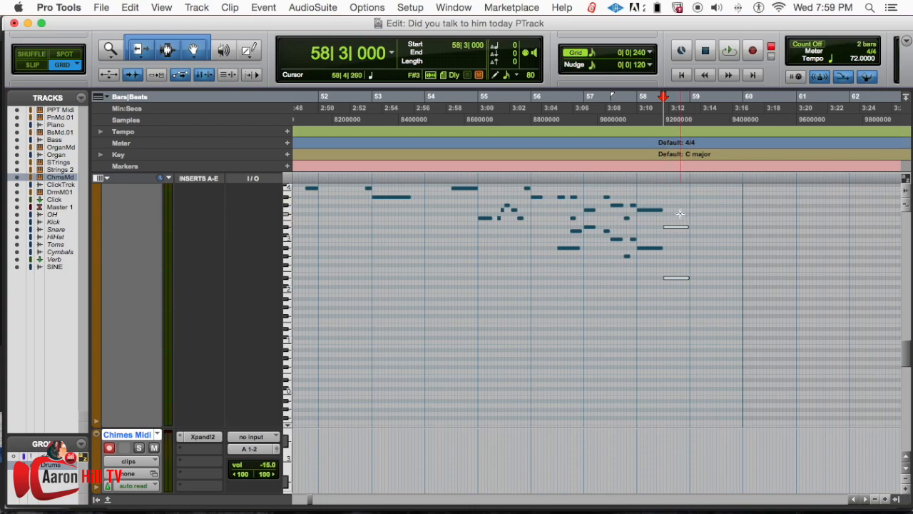
scroll(672, 213, right, 3)
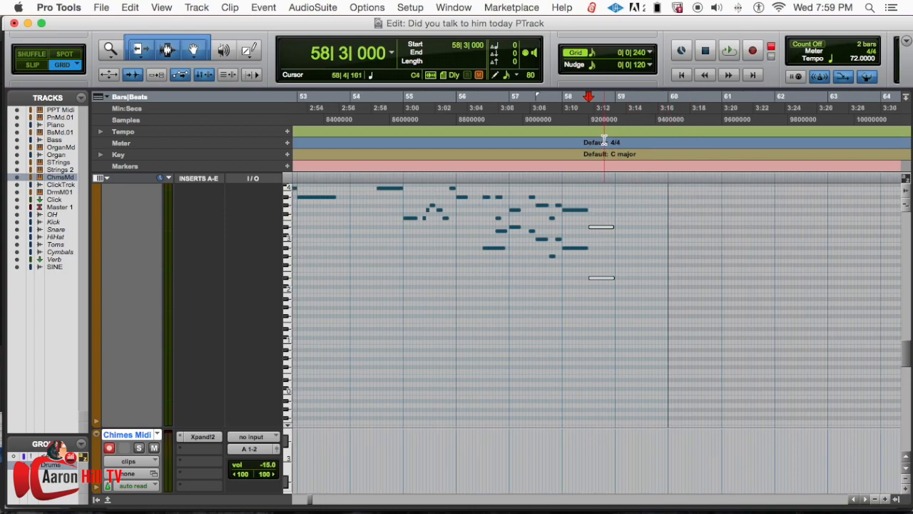
scroll(583, 116, right, 5)
scroll(567, 156, left, 5)
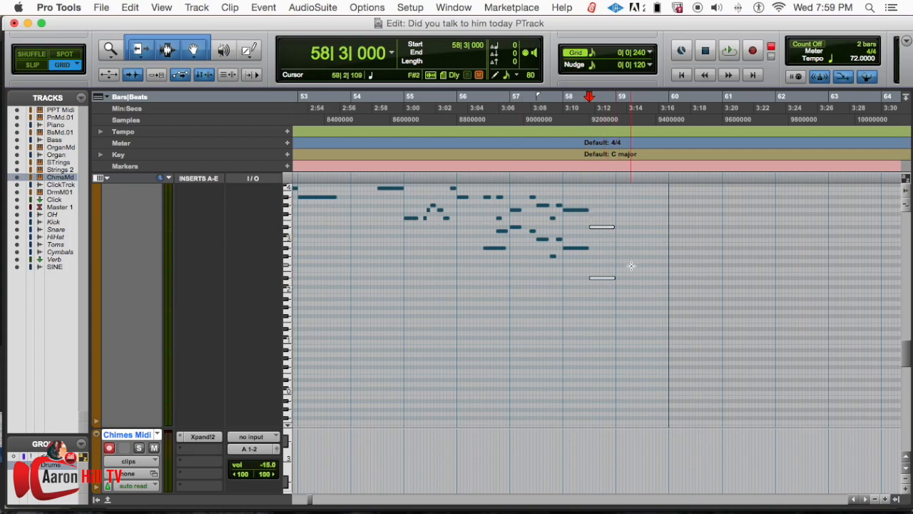
scroll(632, 265, left, 5)
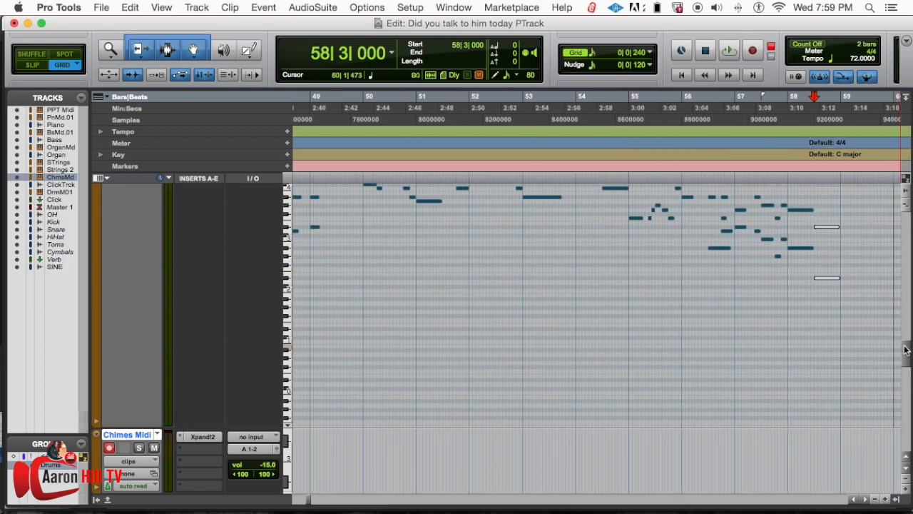
- Set the playback start to 40|1|000, three bars ahead of the Bridge marker
drag(906, 350, 905, 339)
scroll(778, 318, left, 10)
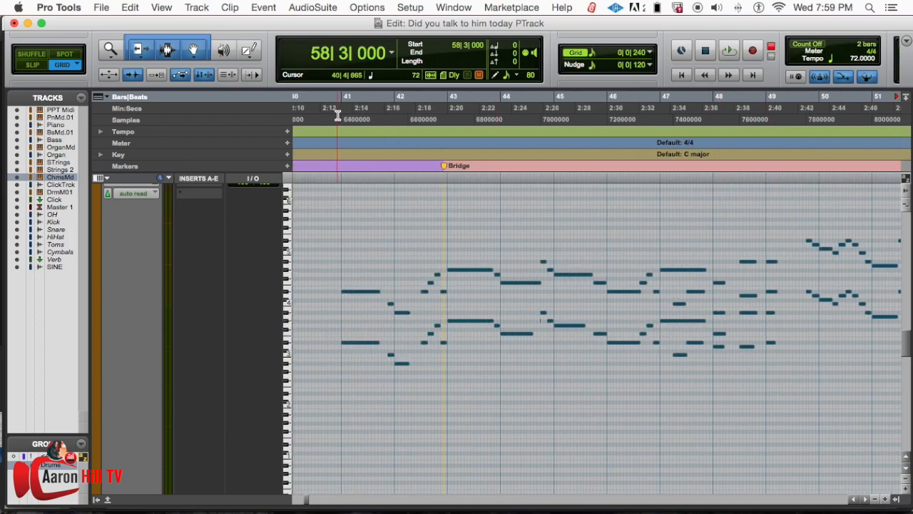
drag(906, 351, 907, 350)
drag(906, 338, 906, 343)
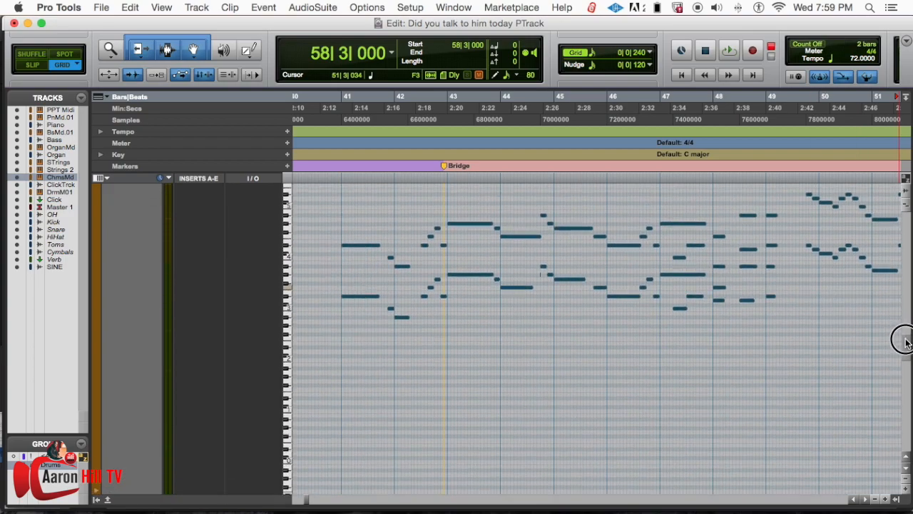
scroll(742, 299, left, 5)
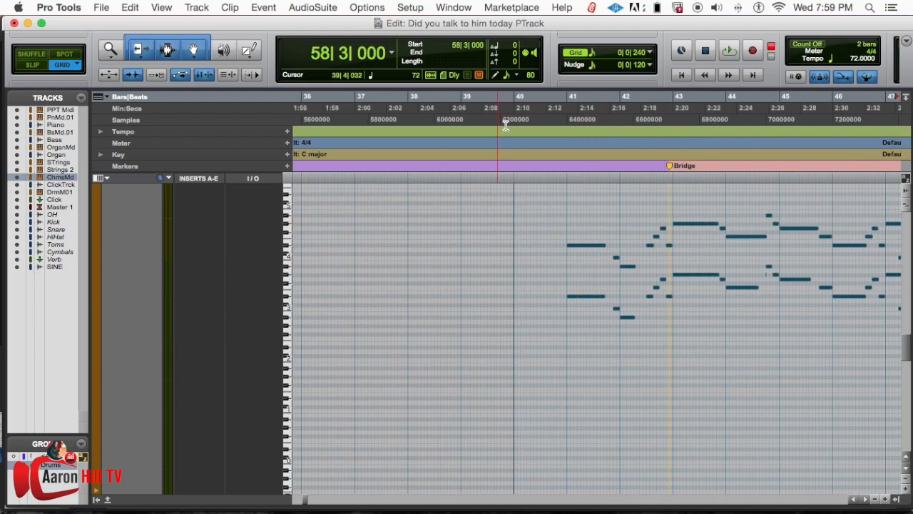
click(511, 121)
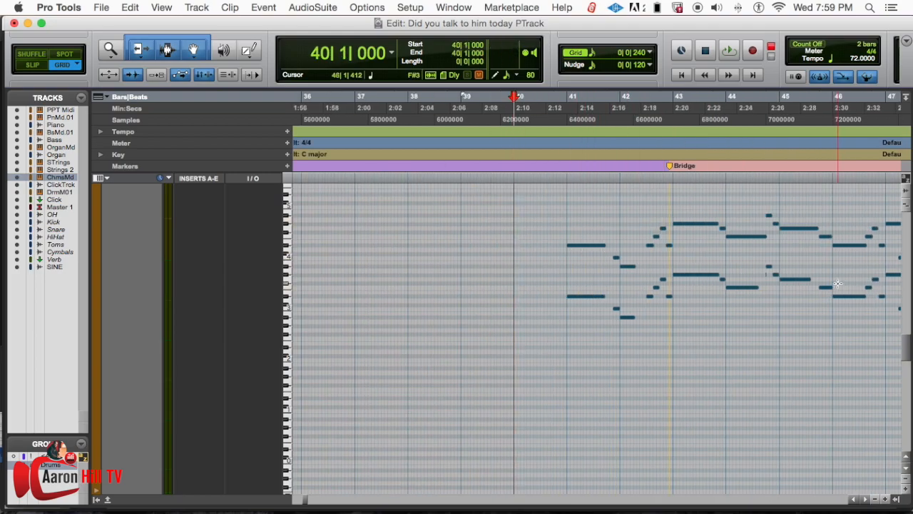
- Record a bell take on the Chimes Midi track from 40|1|000 into the Bridge, stop at about bar 48, and check the new clip
key(super+equal)
key(super+equal)
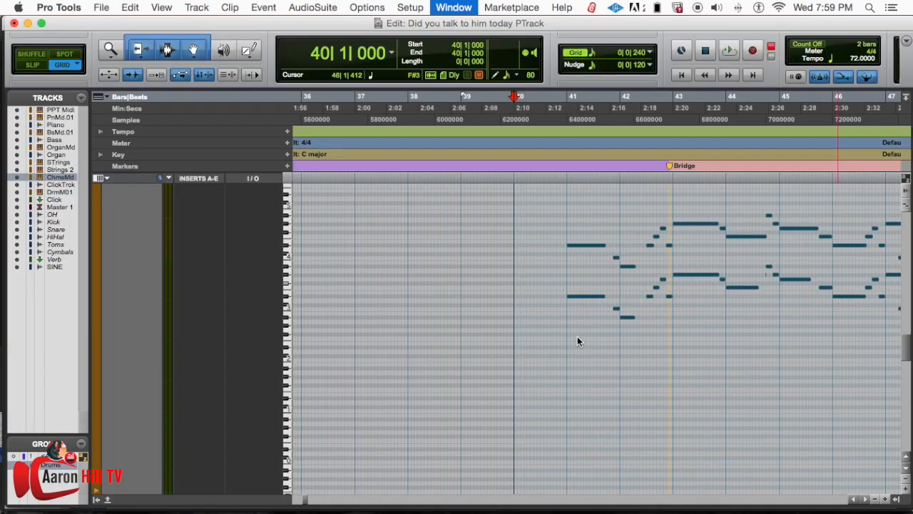
key(super+space)
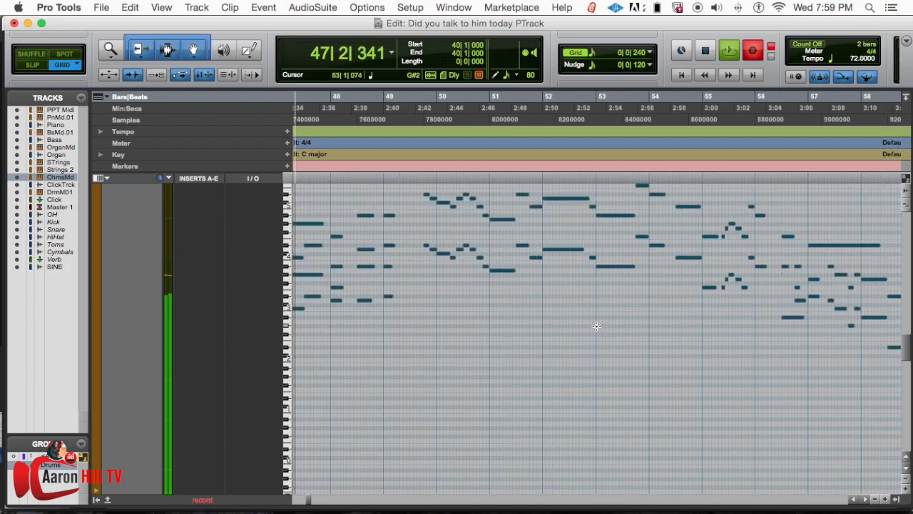
key(space)
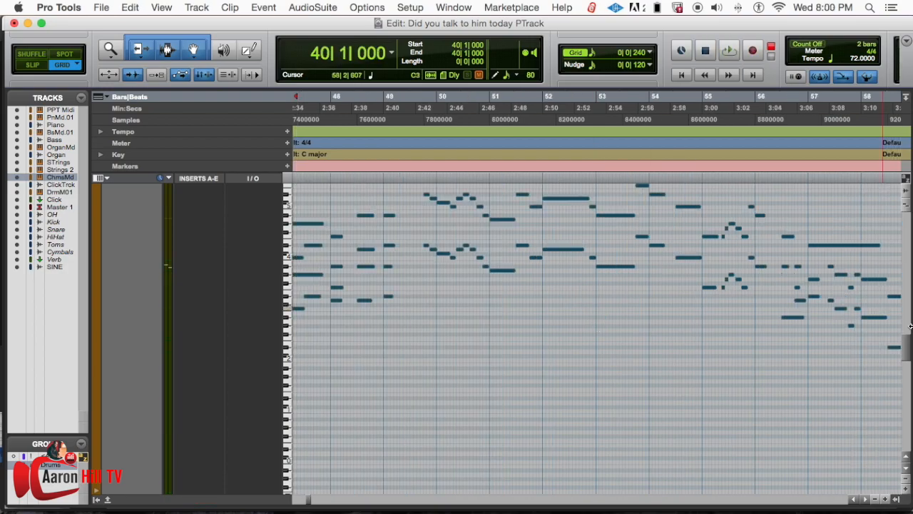
drag(907, 351, 891, 373)
scroll(890, 373, right, 2)
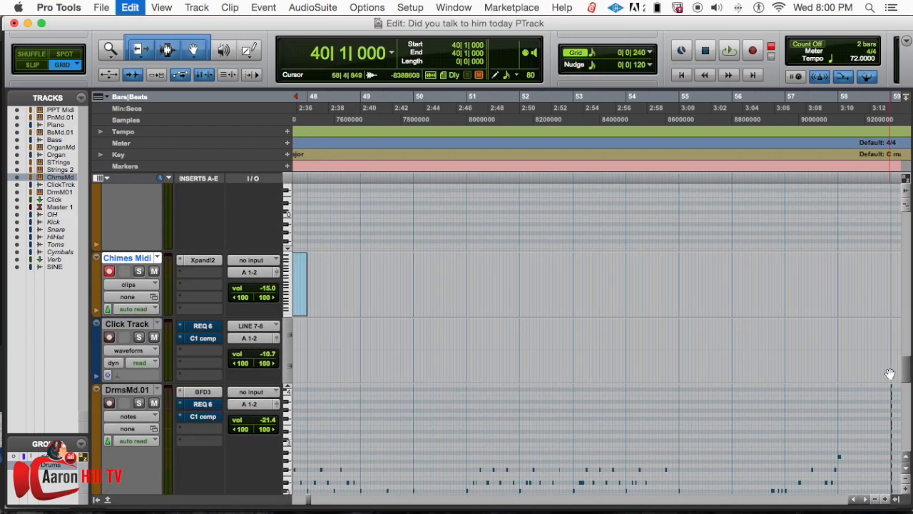
scroll(744, 371, left, 10)
scroll(733, 336, right, 10)
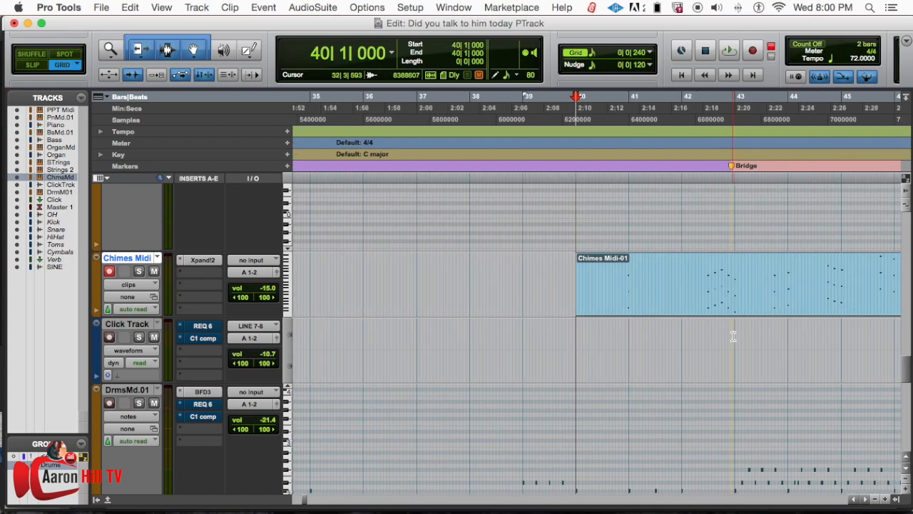
- Undo the last chimes take and display the Chimes Midi track in notes view at jumbo height
key(super+z)
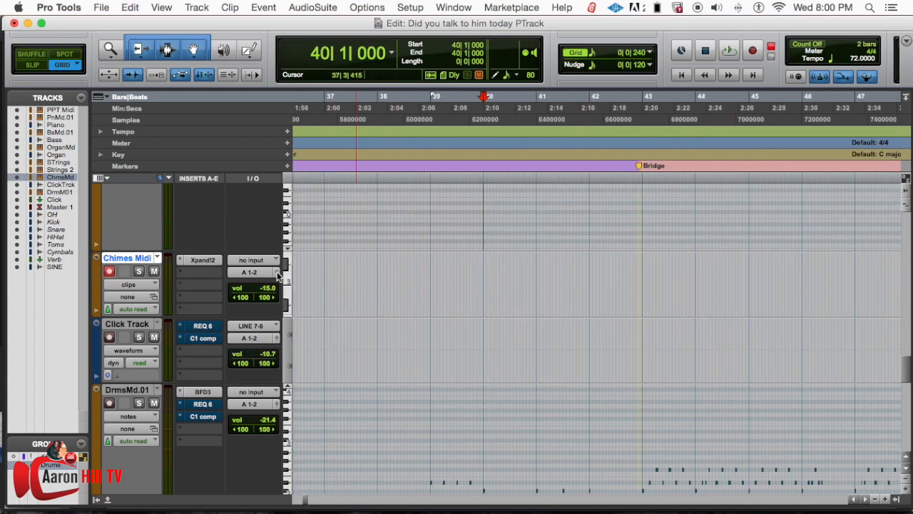
click(129, 283)
click(142, 297)
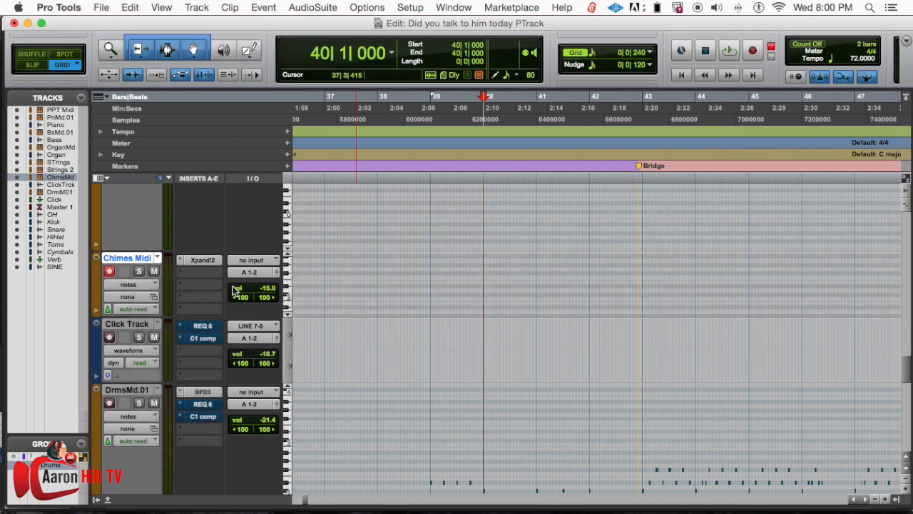
click(287, 276)
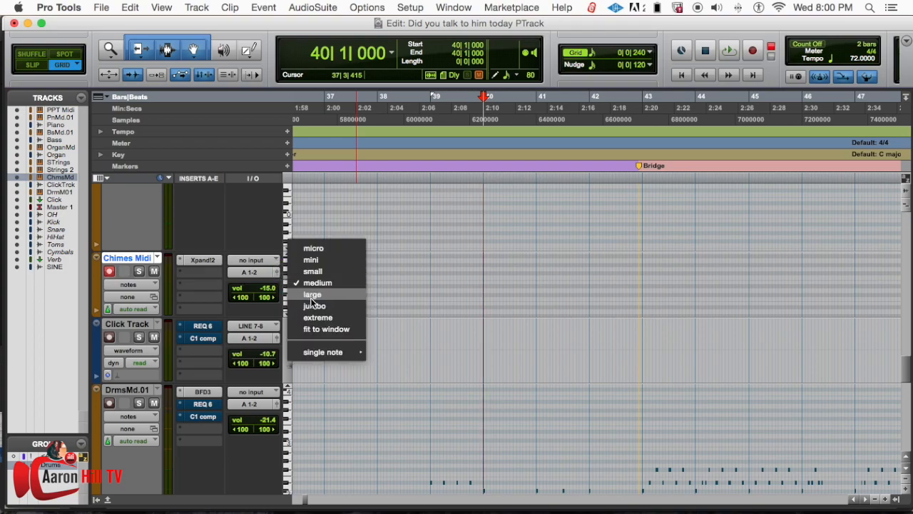
click(310, 307)
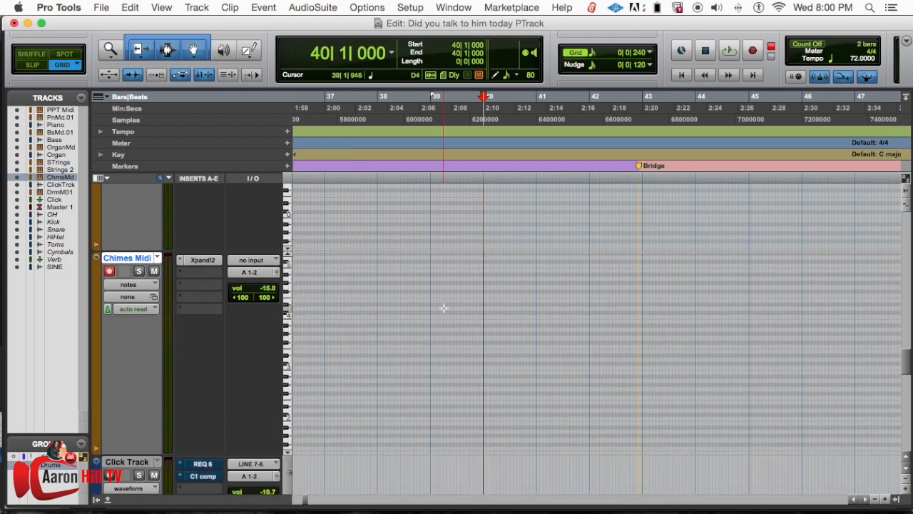
- Try to record the chimes part on the Chimes Midi track from bar 40
key(super+space)
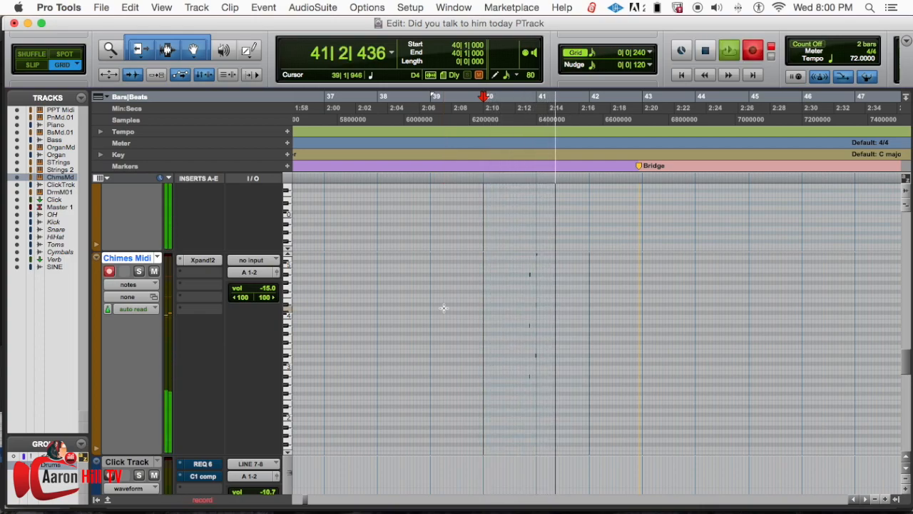
key(space)
key(super+z)
key(super+space)
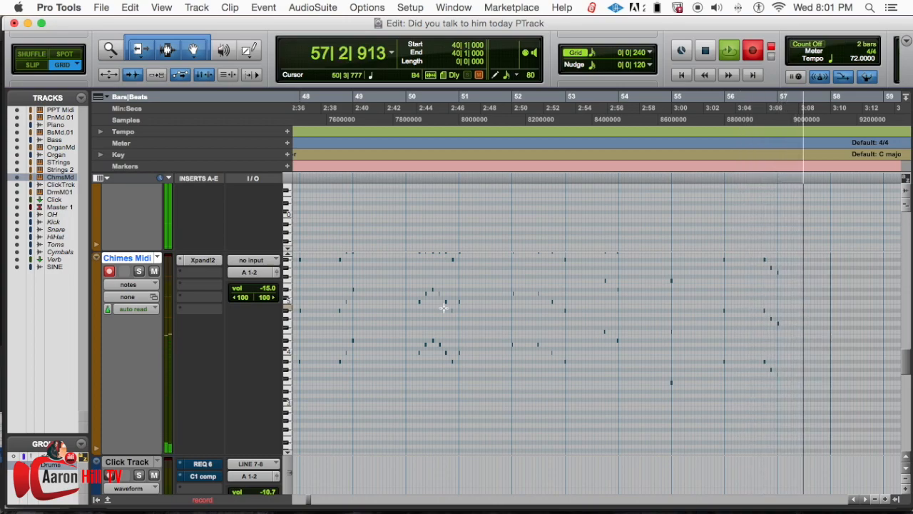
key(space)
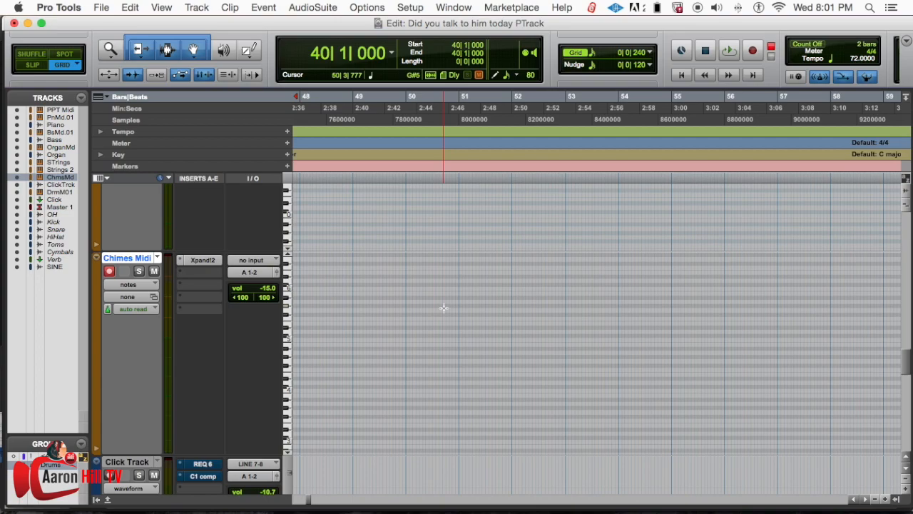
- Record a new chimes take on the Chimes Midi track from bar 40 to about bar 60
key(super+space)
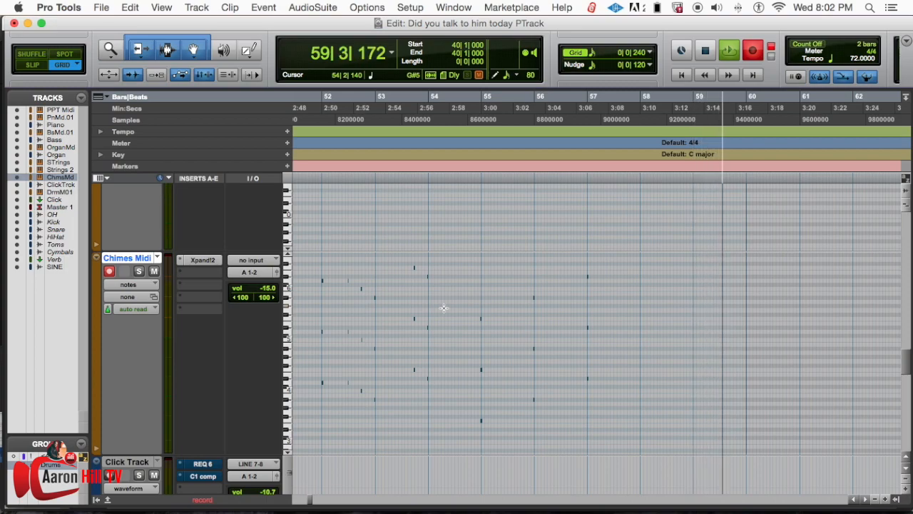
key(space)
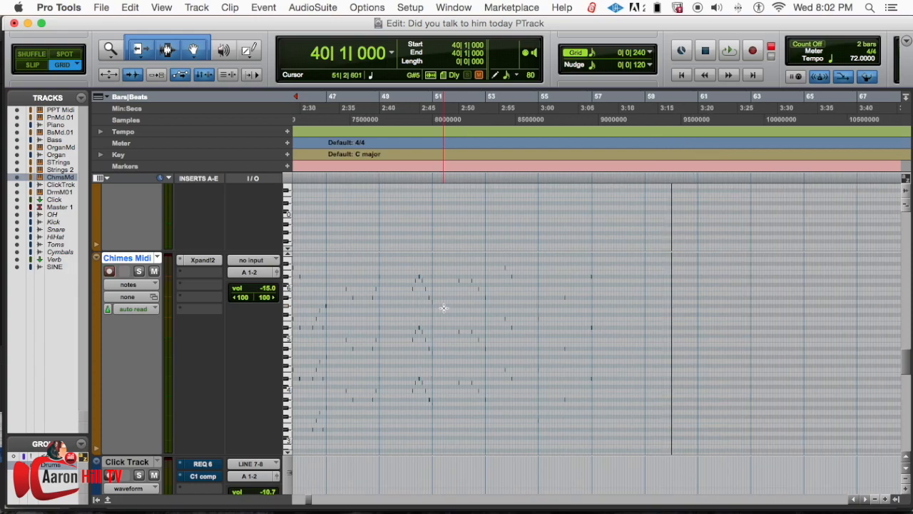
- Examine the timing of the recorded chimes notes against the grid across bars 41 to 47
key(r)
key(r)
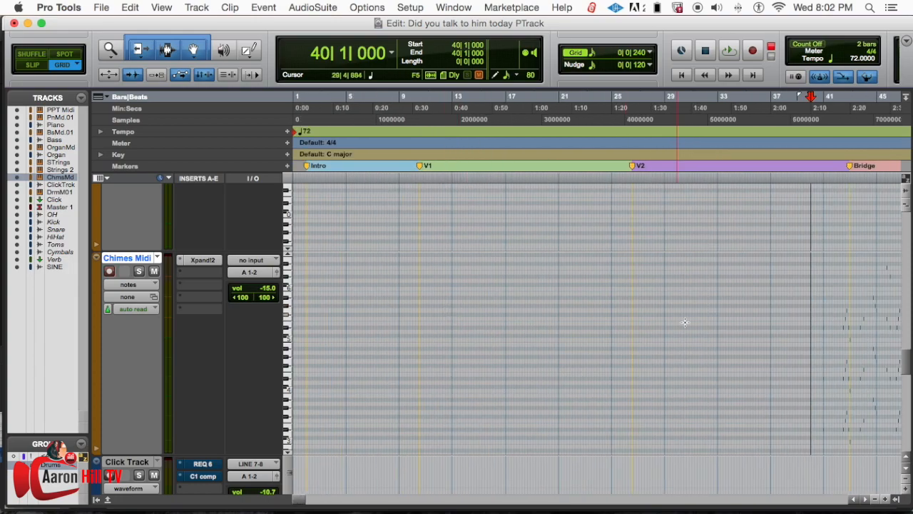
key(t)
key(t)
key(t)
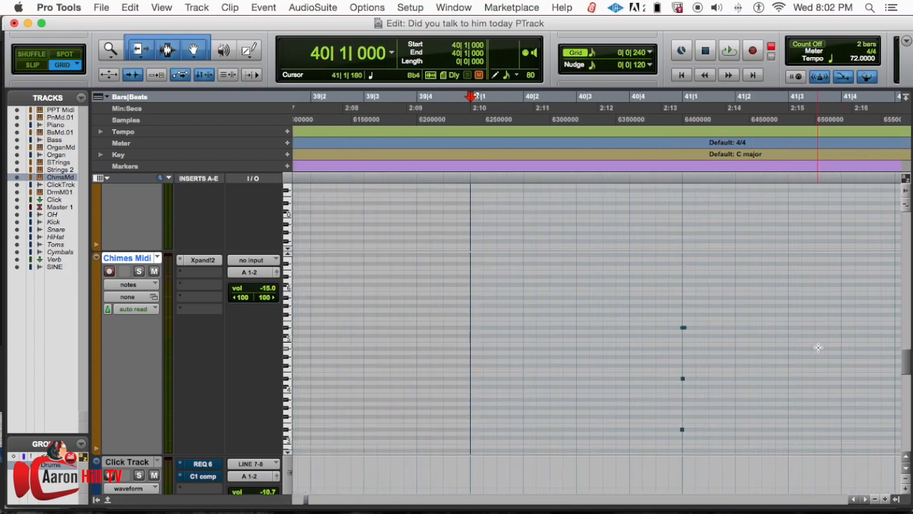
key(t)
key(t)
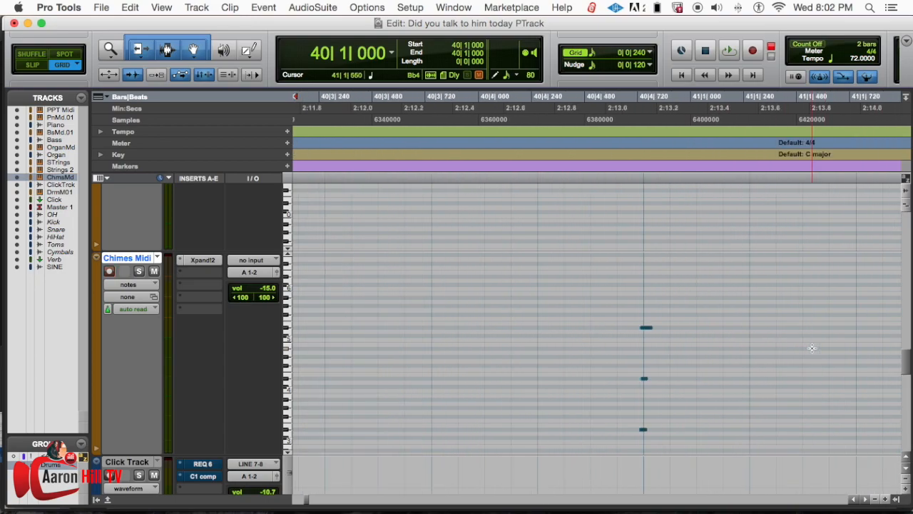
scroll(772, 346, right, 5)
scroll(772, 345, left, 3)
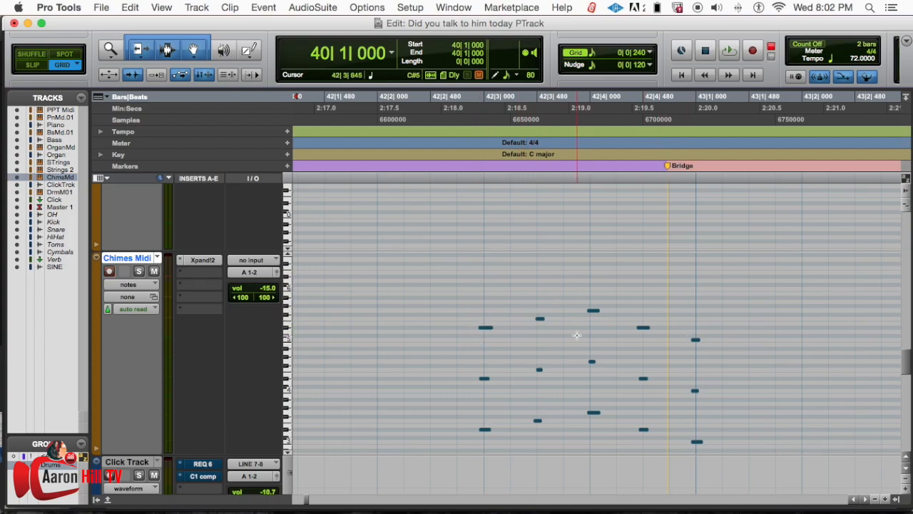
scroll(705, 333, right, 7)
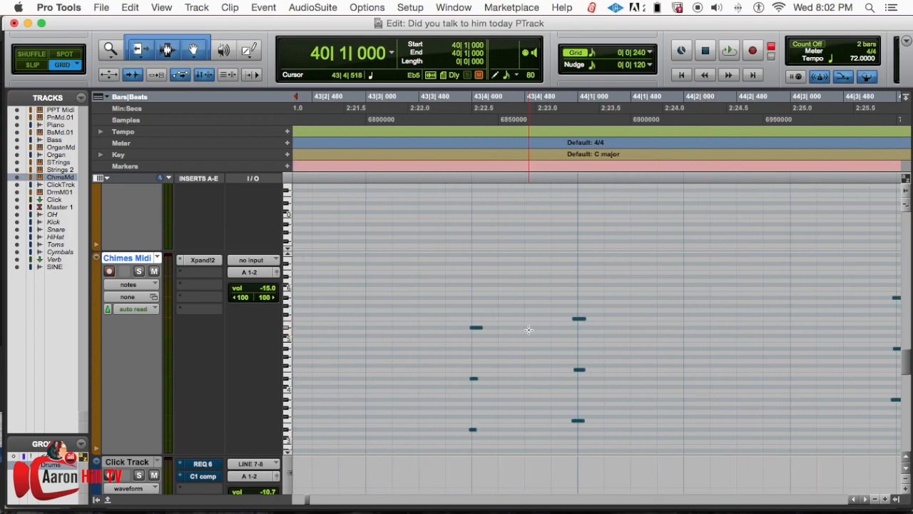
scroll(544, 331, right, 6)
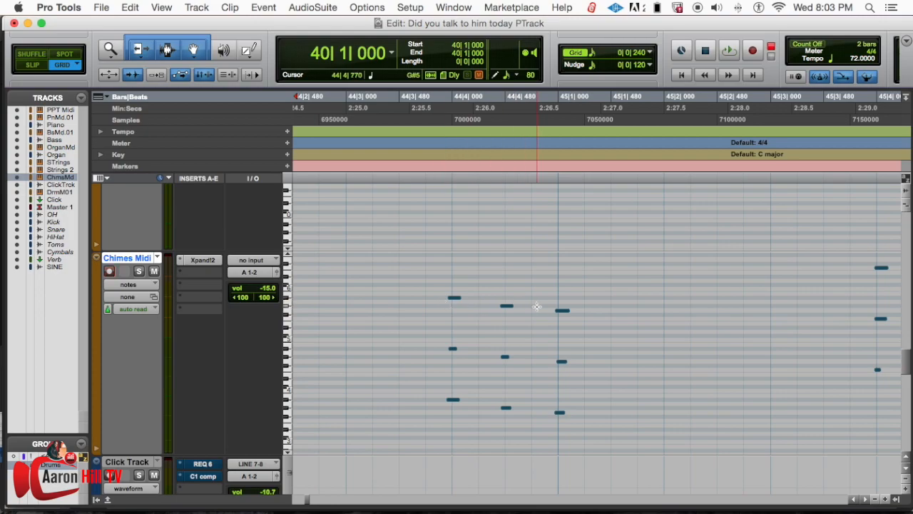
scroll(549, 309, right, 4)
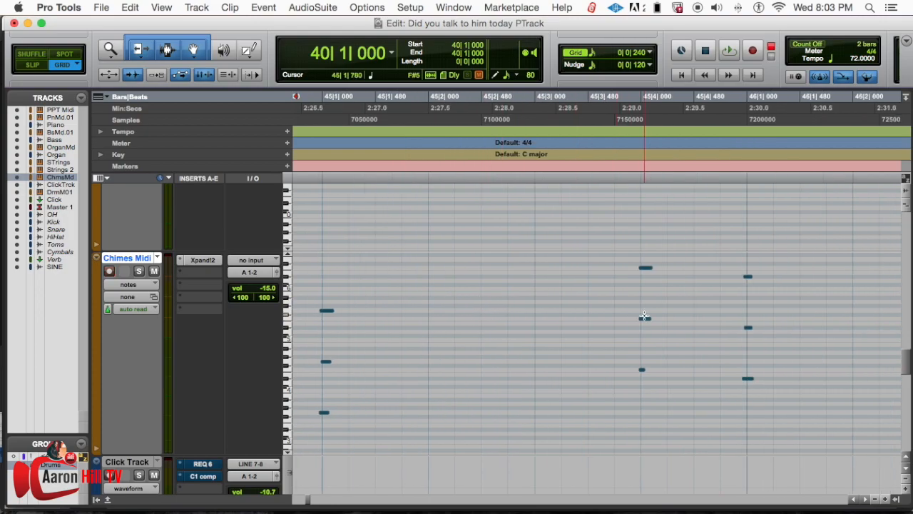
scroll(683, 287, right, 5)
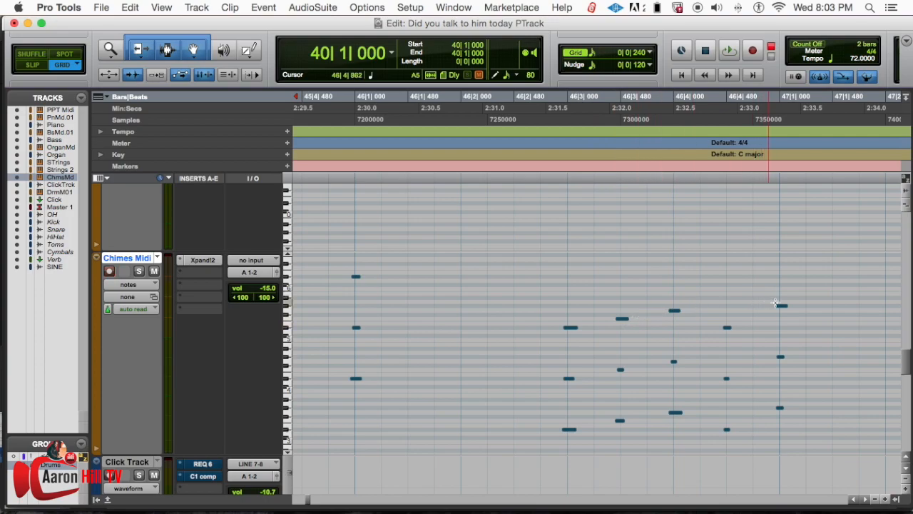
scroll(649, 315, left, 11)
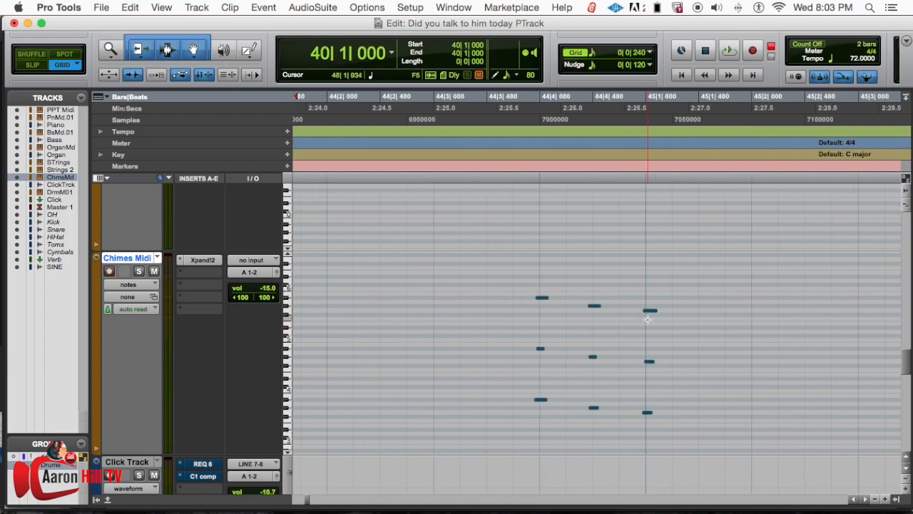
- Quantize all notes of the chimes take to a 1/16 note grid by note-on, preserving note duration
double_click(611, 307)
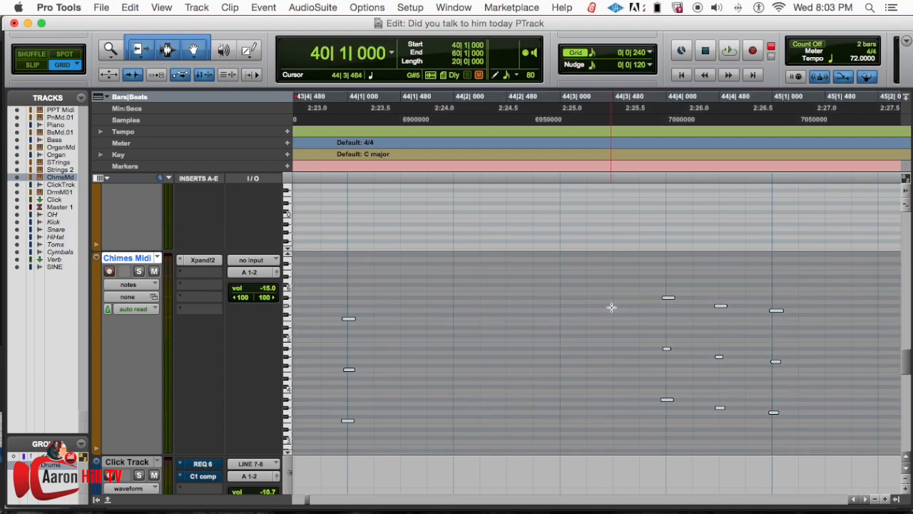
key(alt+0)
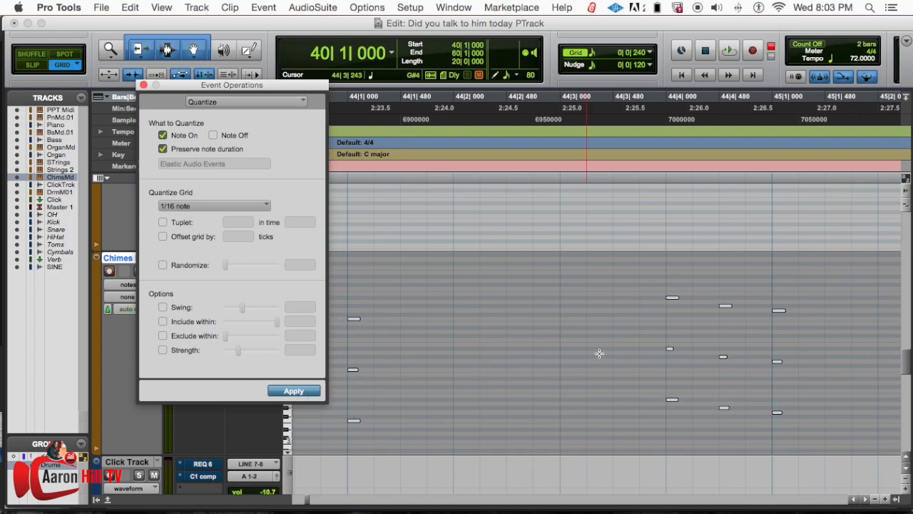
- Close the quantize settings and listen to the quantized chimes part from just before bar 41 through to about bar 59
key(space)
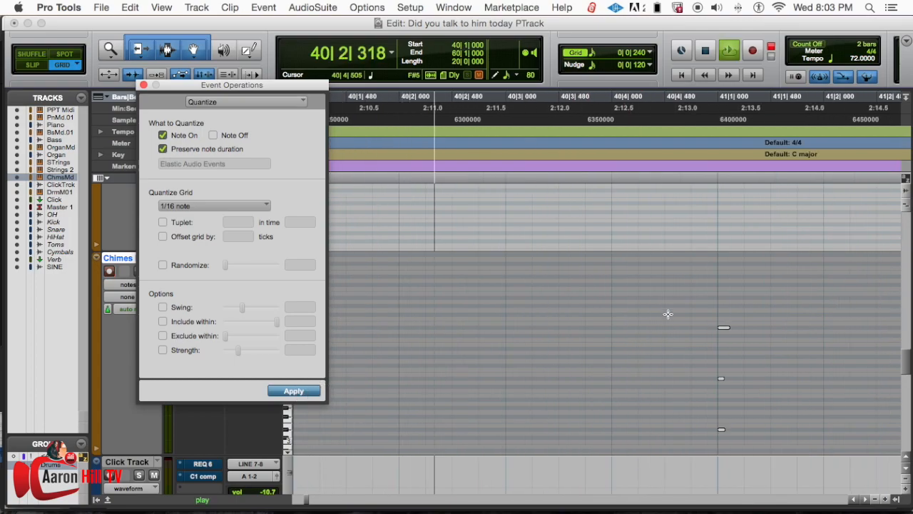
click(681, 296)
key(space)
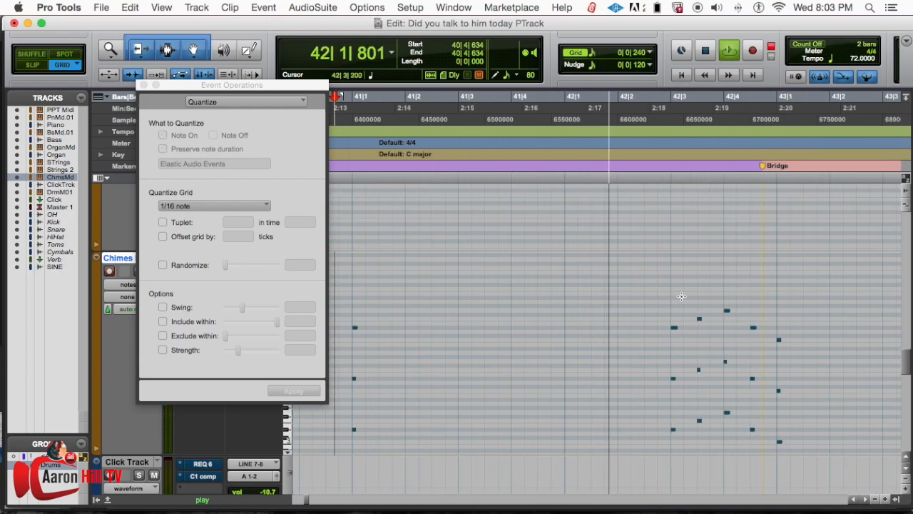
click(144, 85)
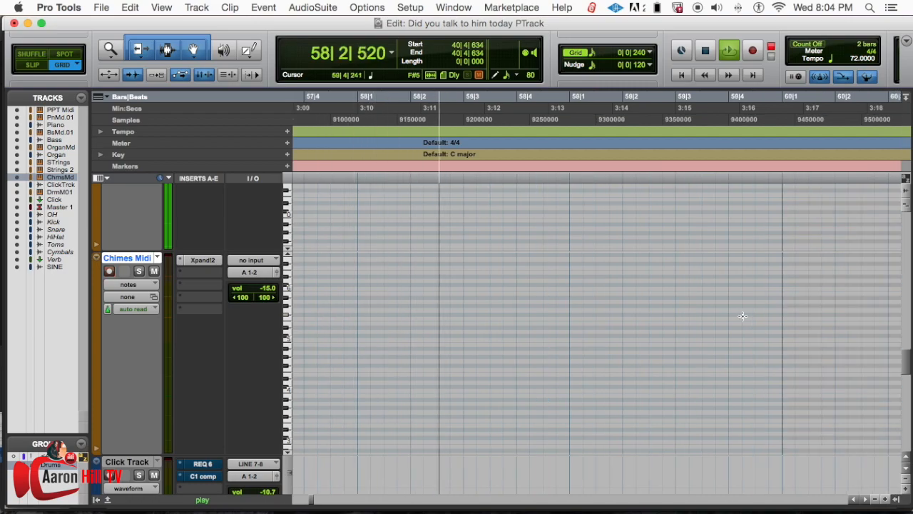
key(super+bracketleft)
key(super+bracketleft)
key(super+bracketleft)
key(super+bracketleft)
key(super+bracketleft)
key(super+bracketleft)
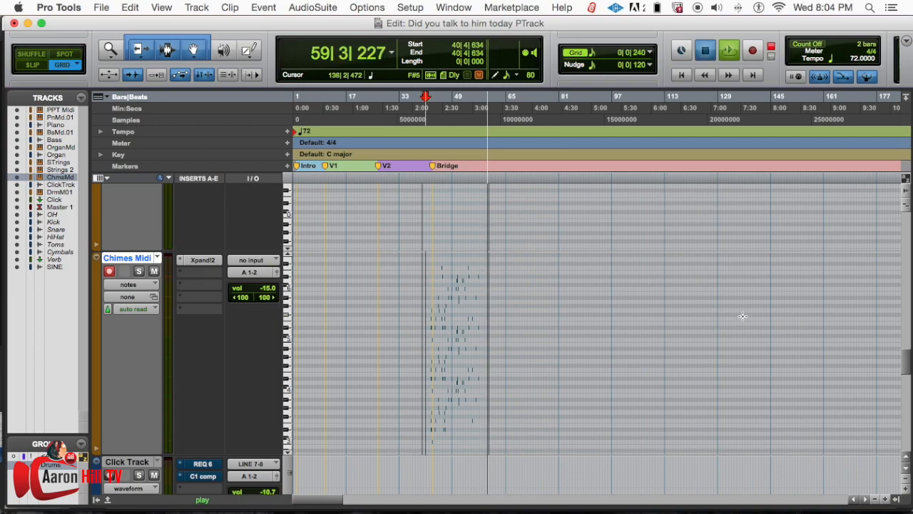
key(space)
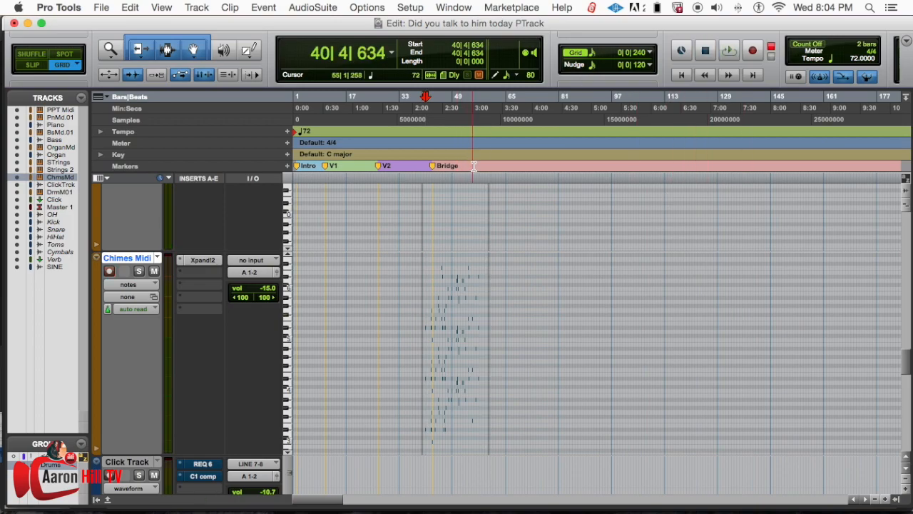
- Listen to the song's intro from 2|2|000 to about bar 11
key(super+bracketright)
key(super+bracketright)
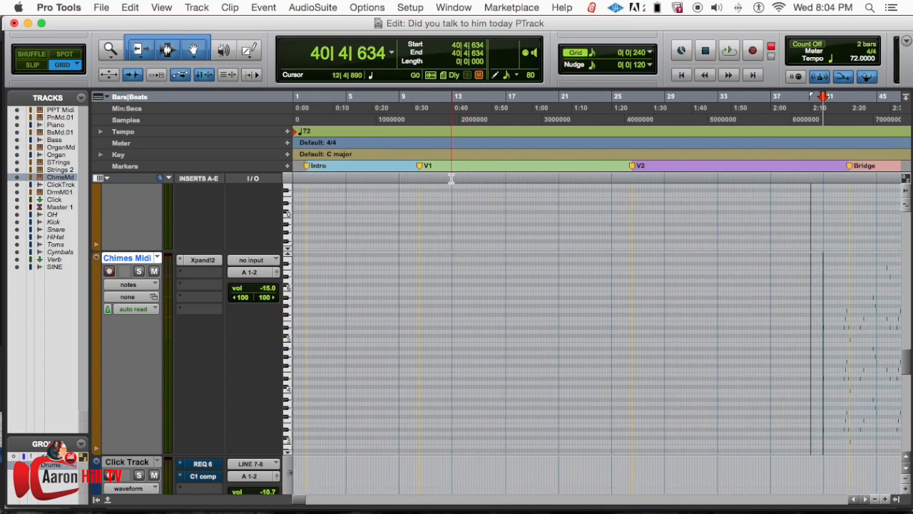
key(super+bracketleft)
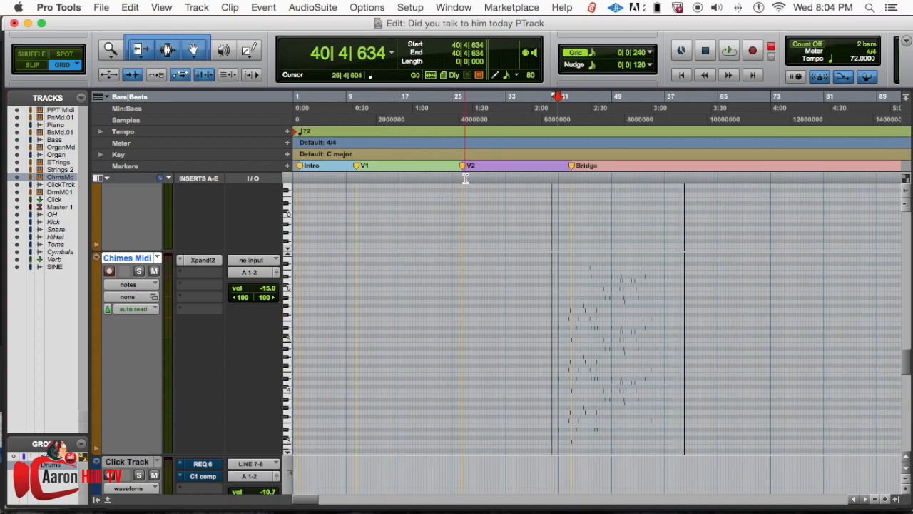
key(Return)
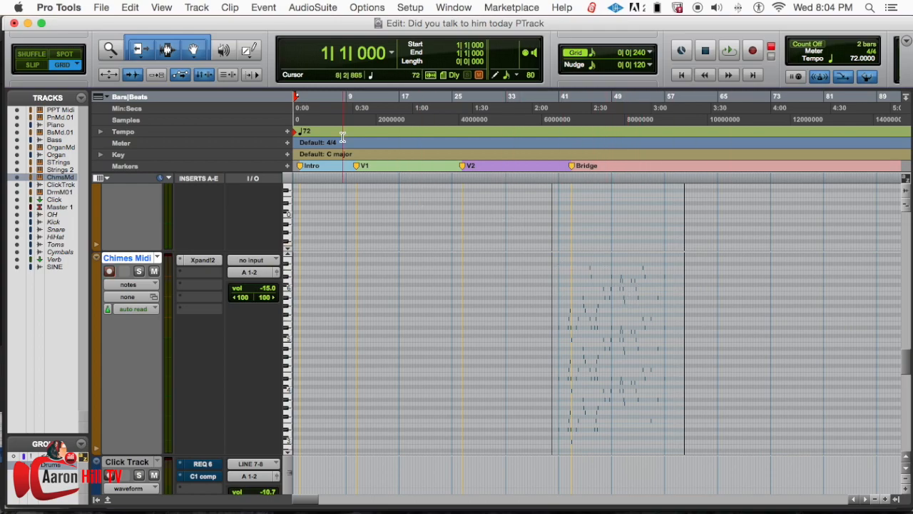
key(super+bracketright)
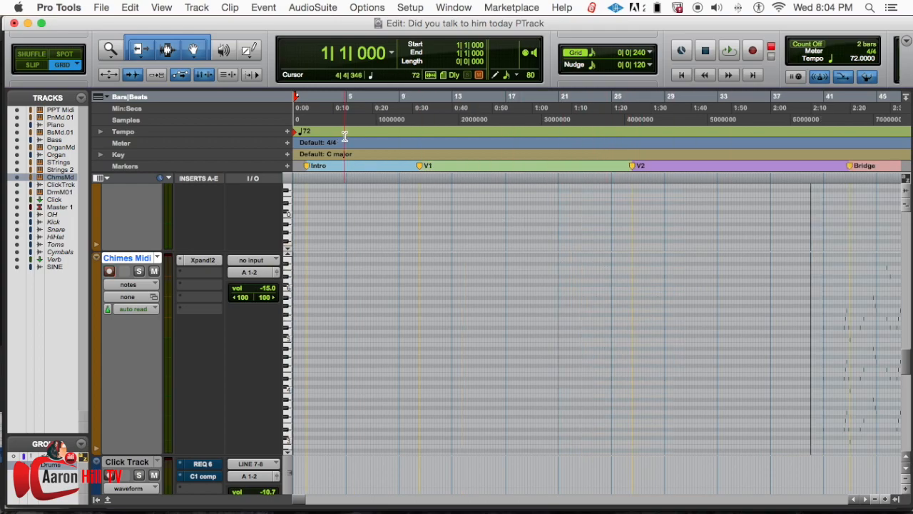
click(312, 108)
key(space)
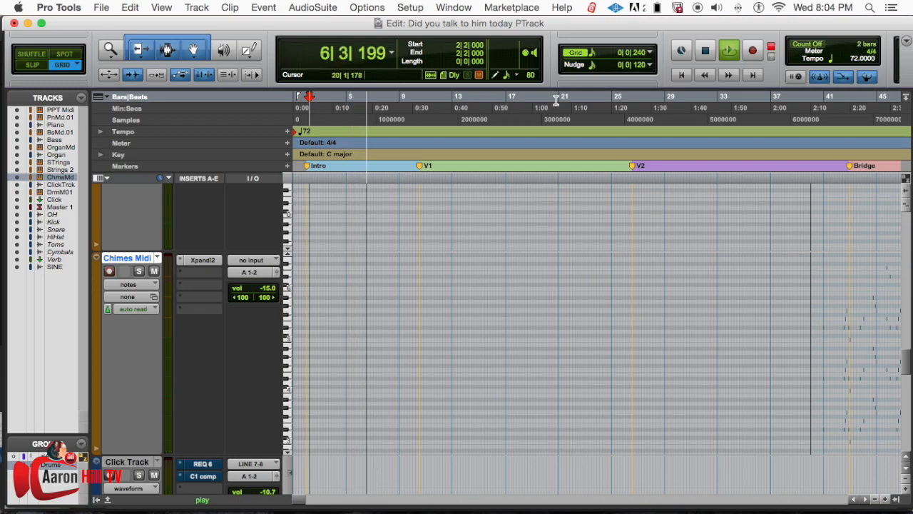
scroll(596, 144, right, 5)
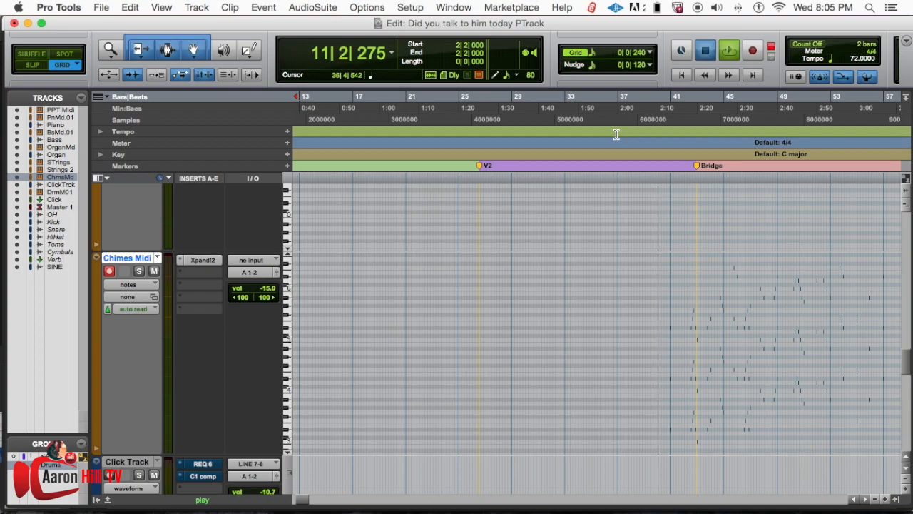
key(space)
- Try to record a chimes take over the intro from the song's start to about bar 10
key(Return)
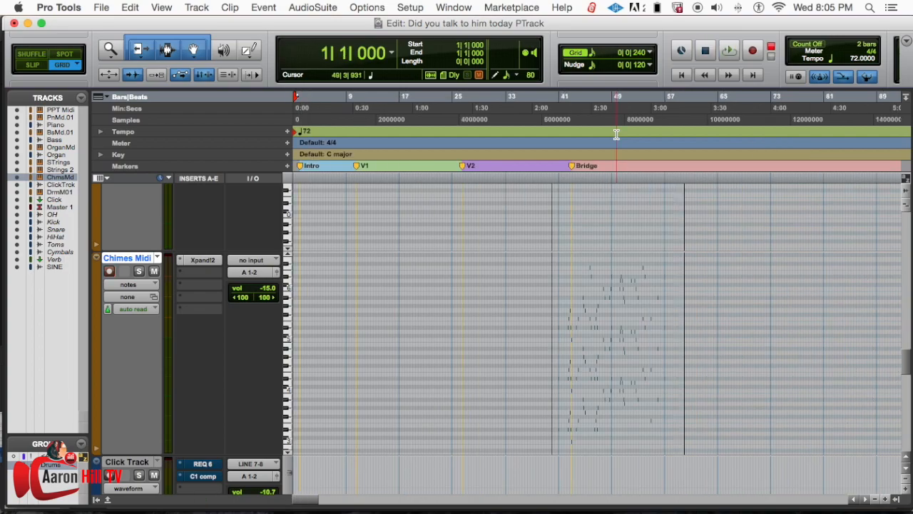
key(super+bracketright)
key(super+bracketright)
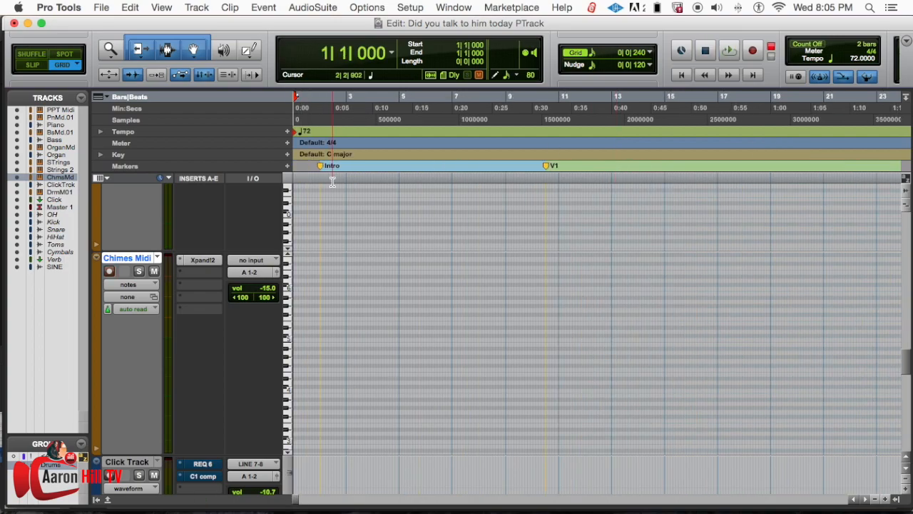
key(super+space)
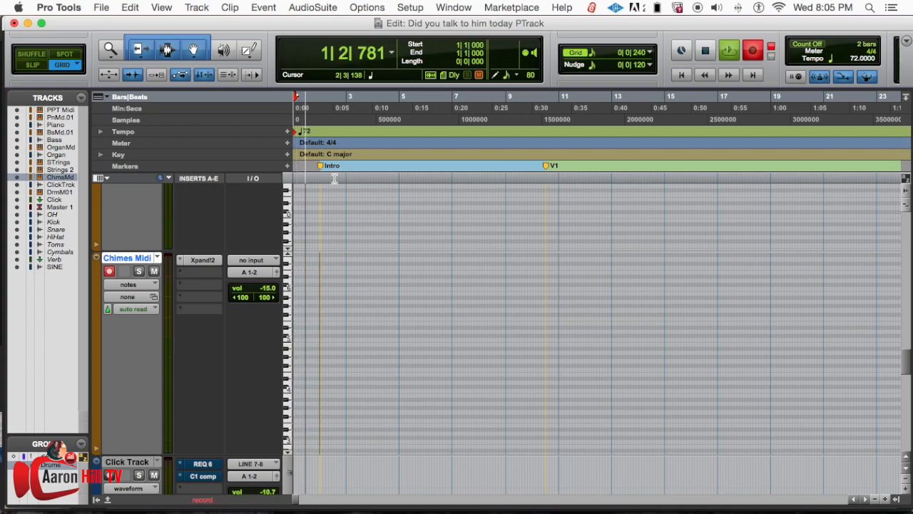
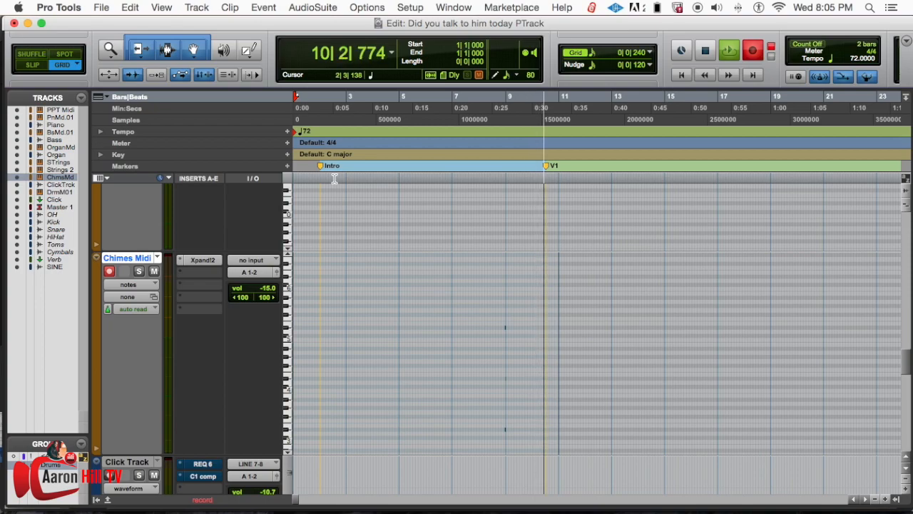
key(space)
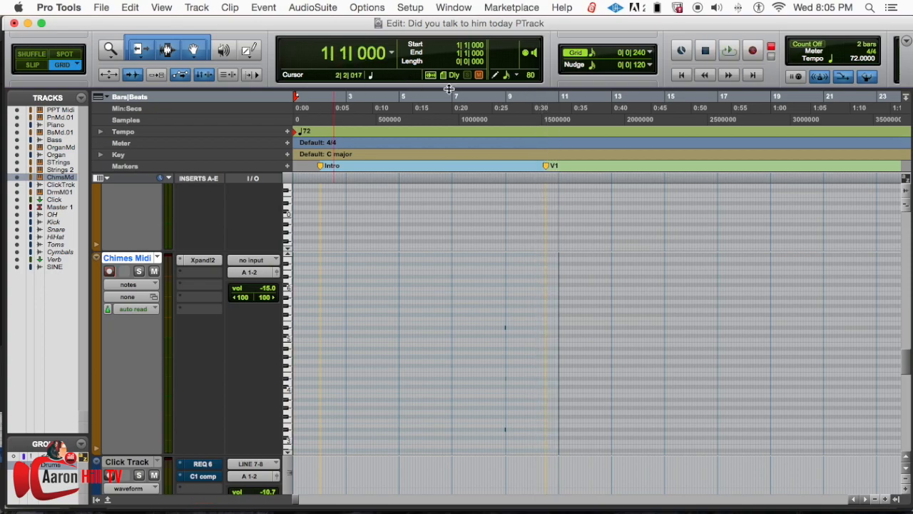
- Listen twice to the intro from 3|1|000 to about bar 10
click(405, 110)
click(354, 110)
key(space)
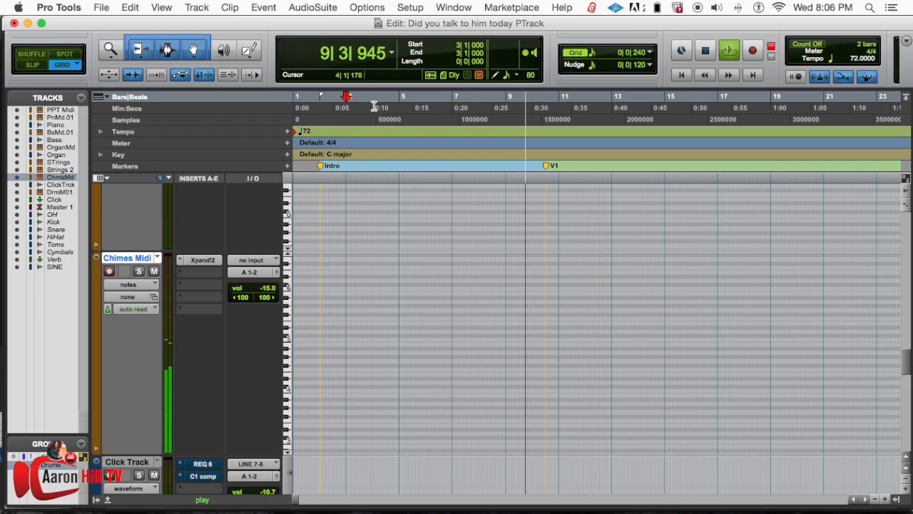
key(space)
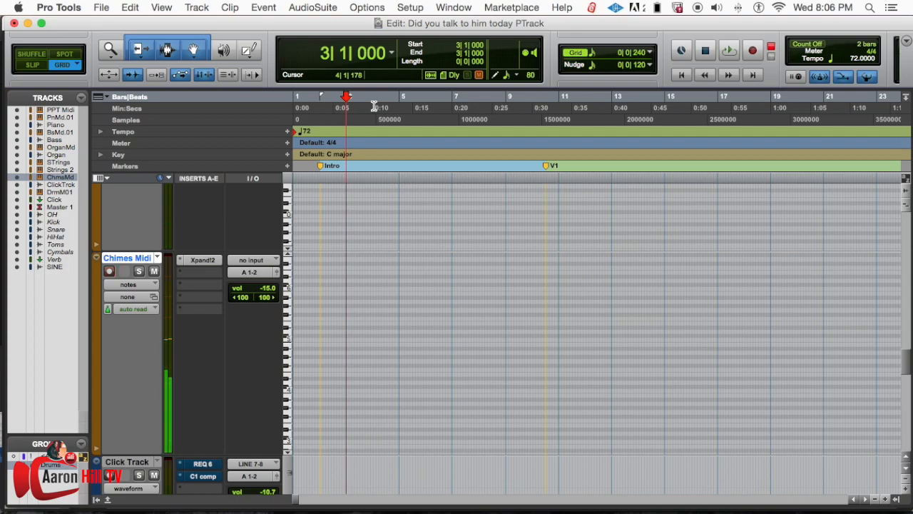
key(space)
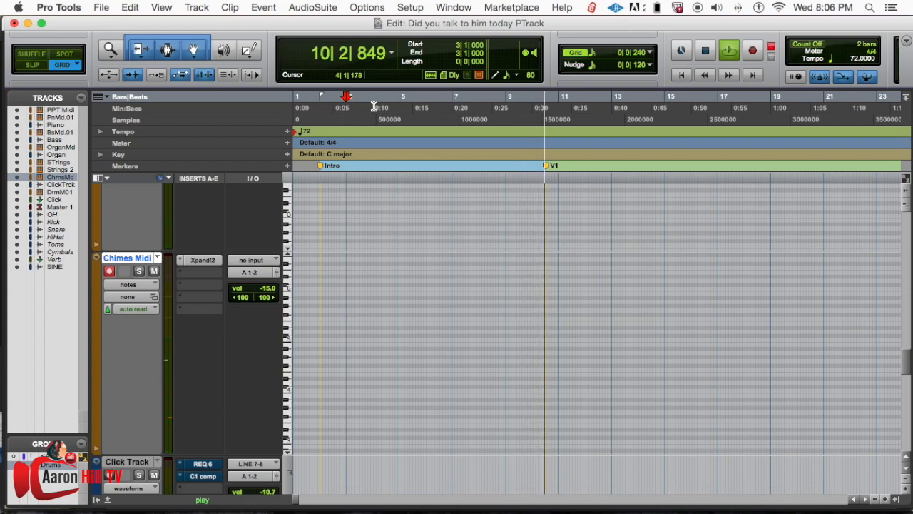
key(space)
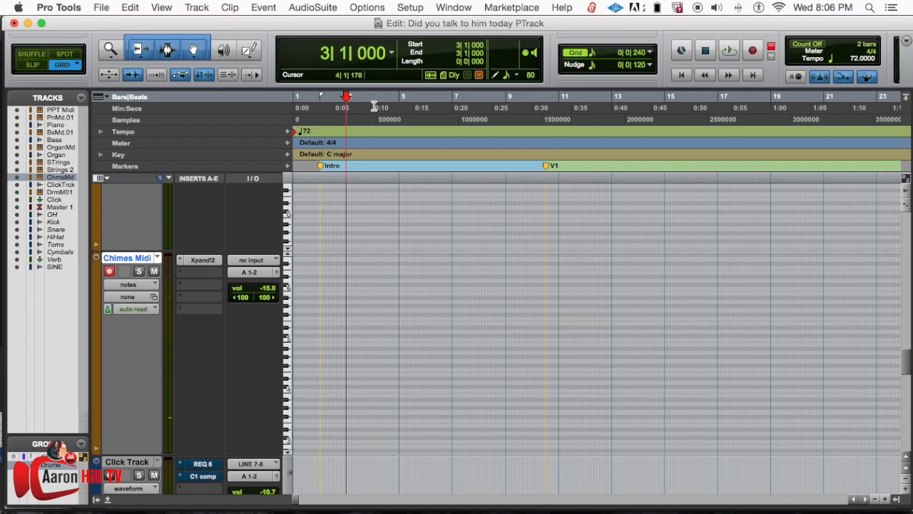
- Place the playback cursor at 2|2|000, just after the Intro marker
key(super+bracketleft)
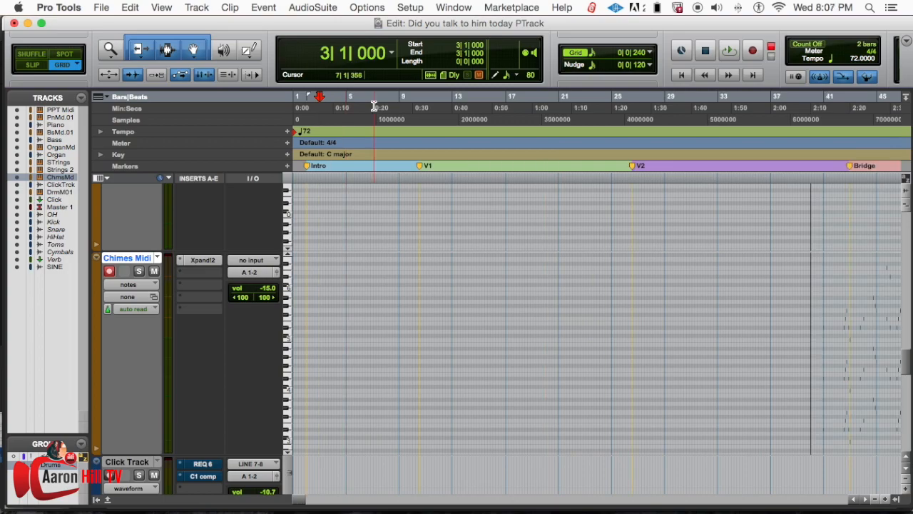
click(314, 111)
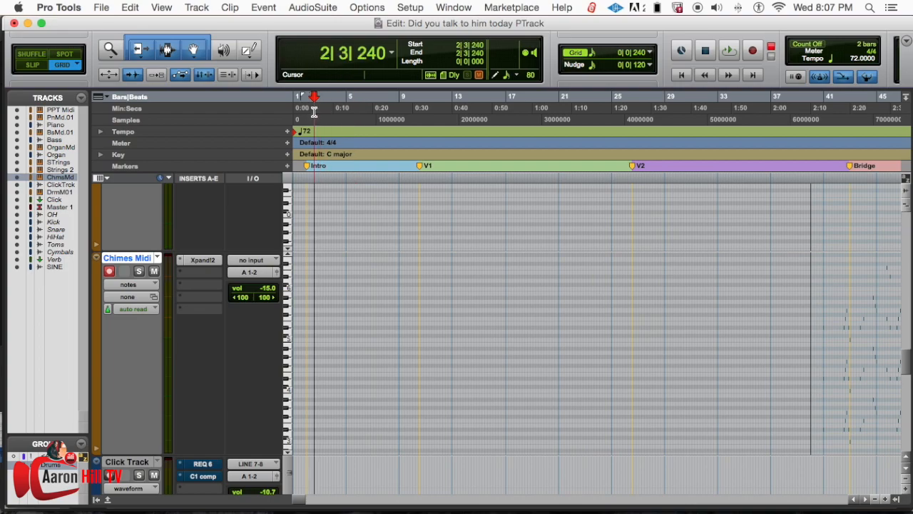
click(312, 111)
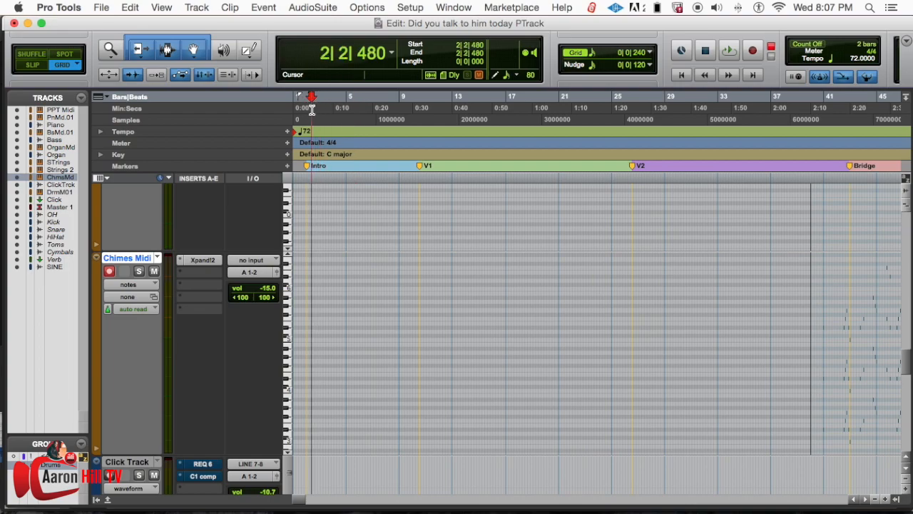
click(309, 111)
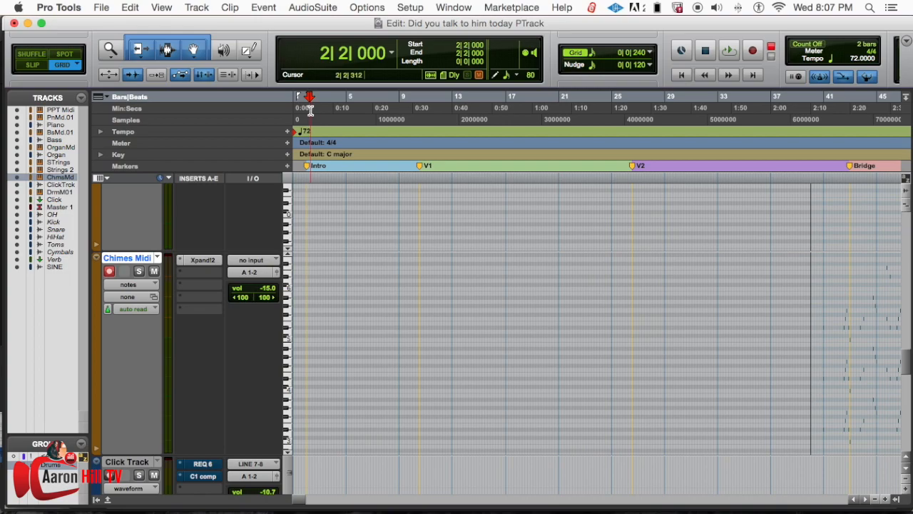
key(super+bracketright)
key(super+bracketright)
key(super+bracketleft)
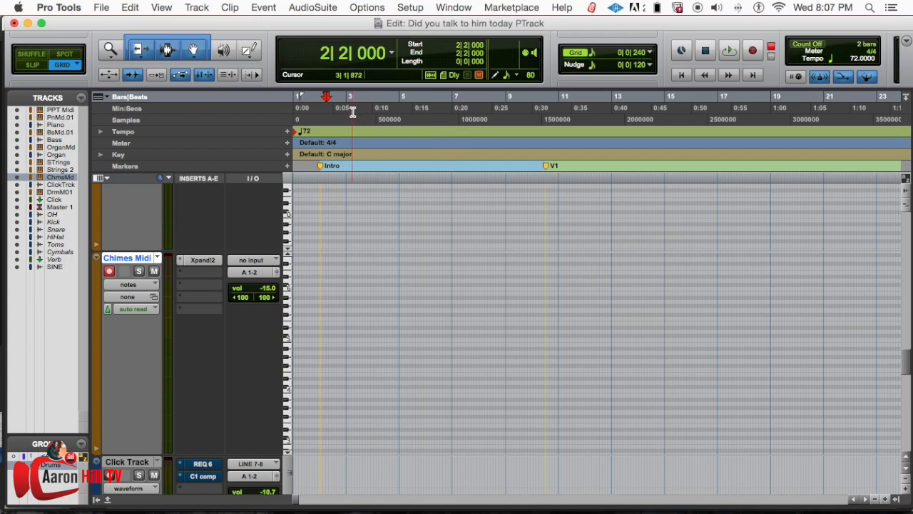
- Play the last bars of the intro from 9|2|720 and from 8|1|240 to locate the chimes entry
click(517, 112)
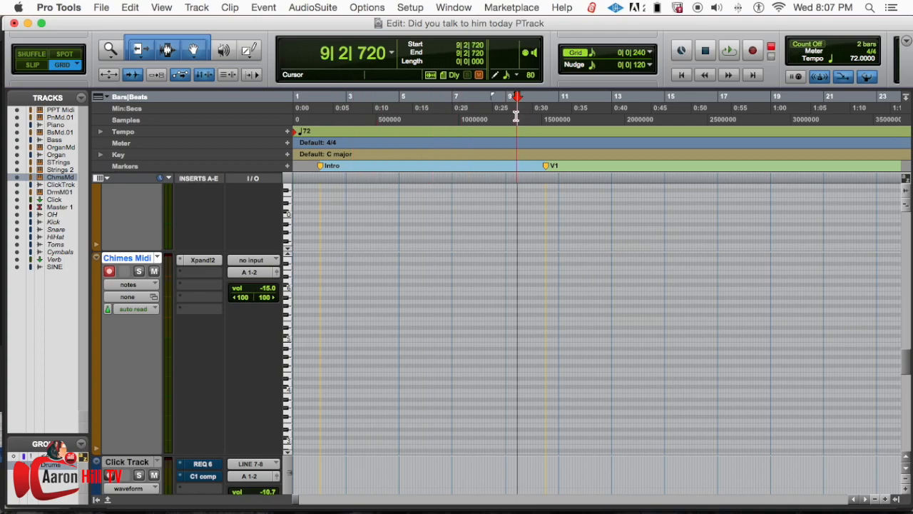
key(space)
key(space)
click(481, 112)
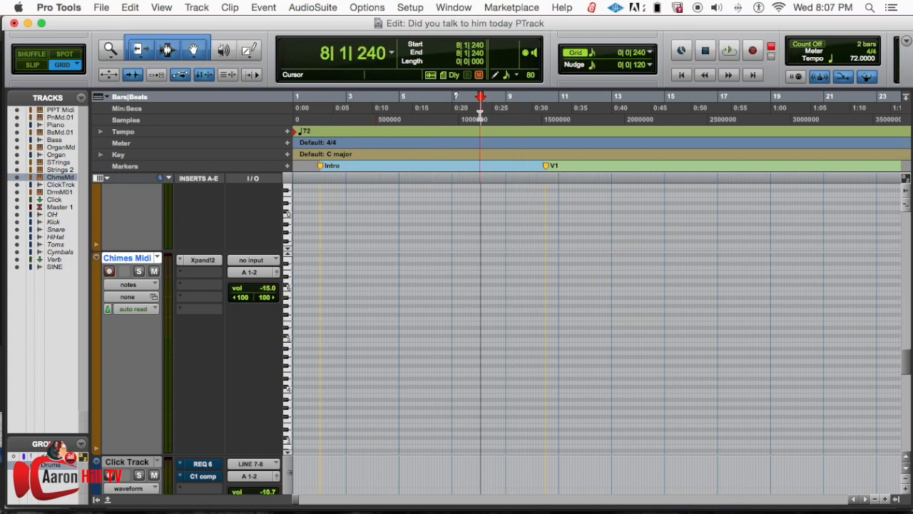
key(space)
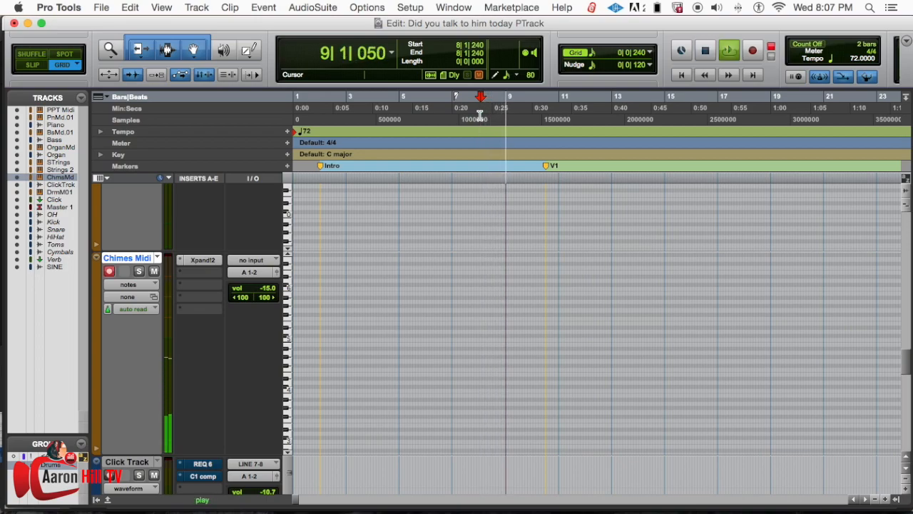
key(space)
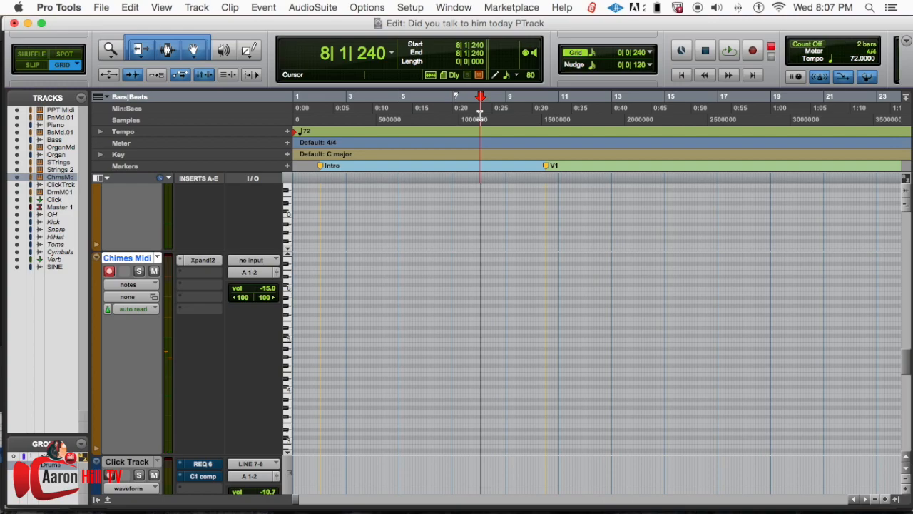
- Record a chimes take from 6|3|000 across the V1 marker to about bar 13
key(shift+r)
click(440, 113)
key(super+space)
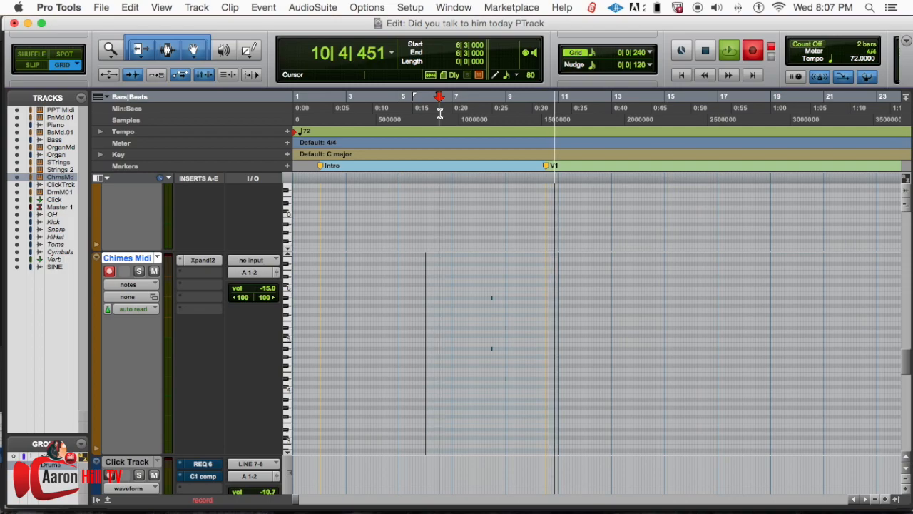
key(super+bracketleft)
key(super+bracketleft)
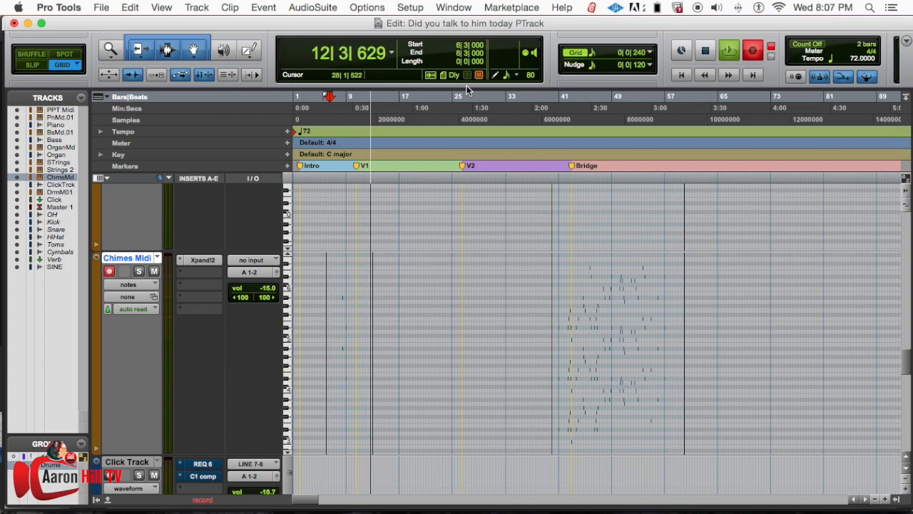
key(space)
- Play the end of verse 1 from 21|2|000 and from 23|4|720, and return the playback cursor to 21|4|480
click(413, 112)
click(432, 109)
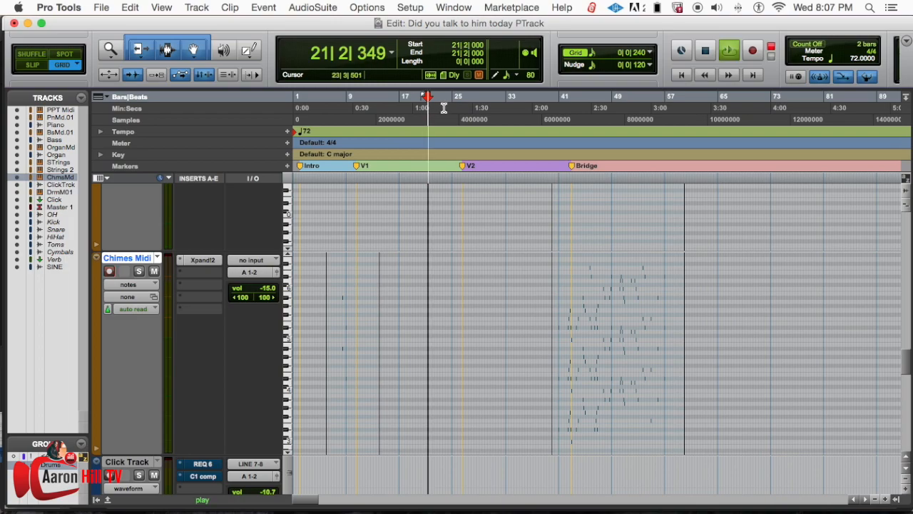
click(445, 107)
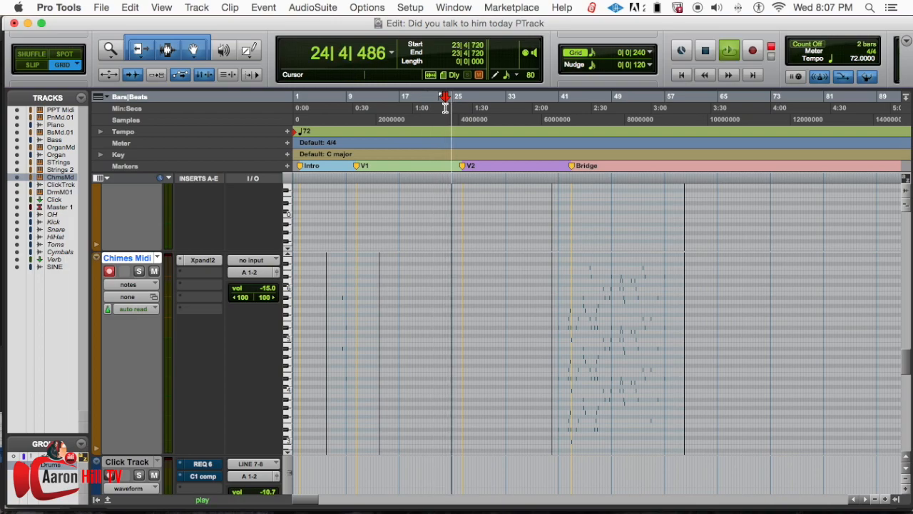
key(space)
click(432, 109)
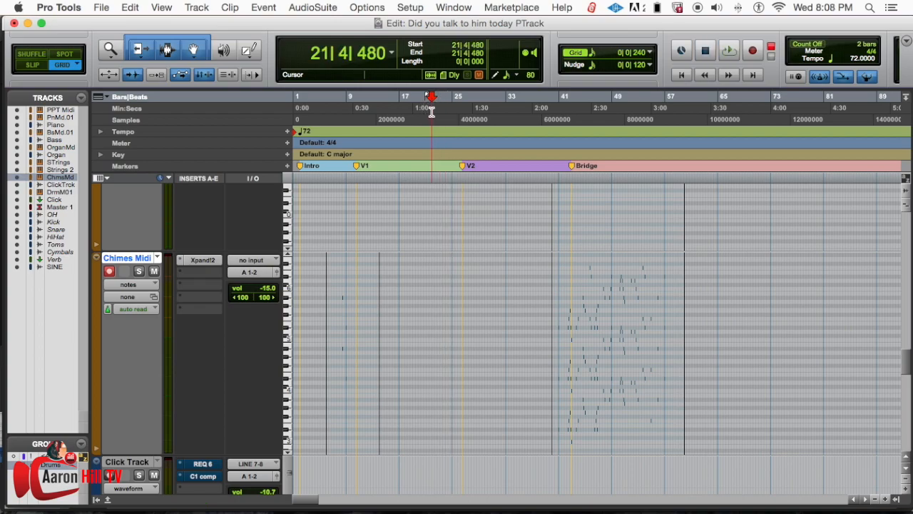
- Play from 21|3|000 to the V2 marker near bar 26 and save the session
key(super+bracketright)
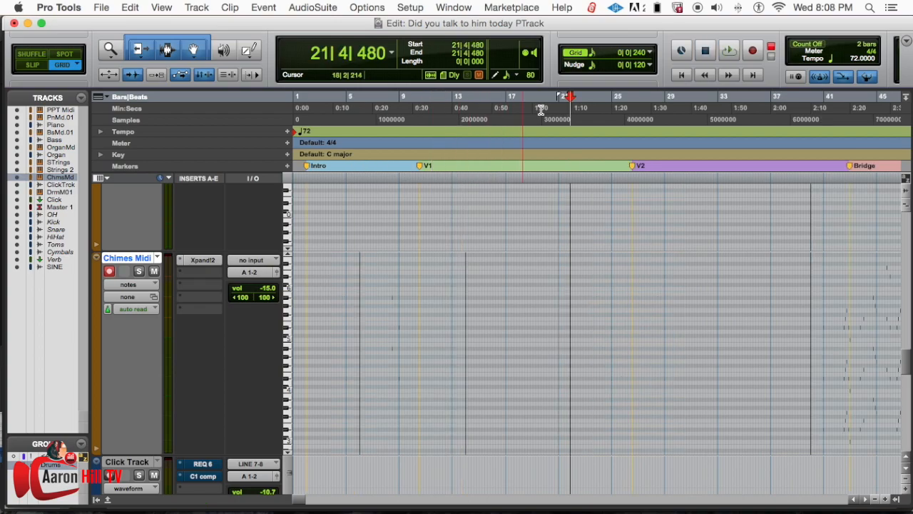
click(563, 109)
key(space)
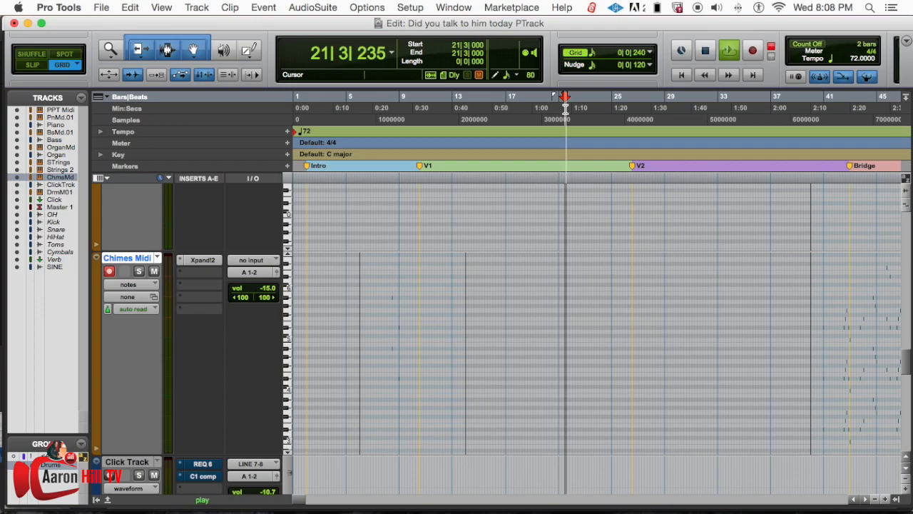
key(super+s)
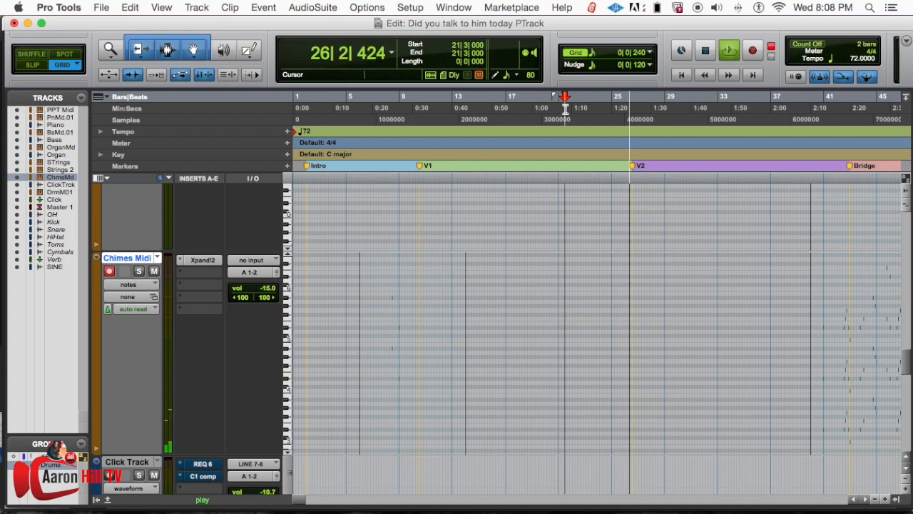
- Record a chimes take from 20|1|720 past the V2 marker to about bar 27
key(space)
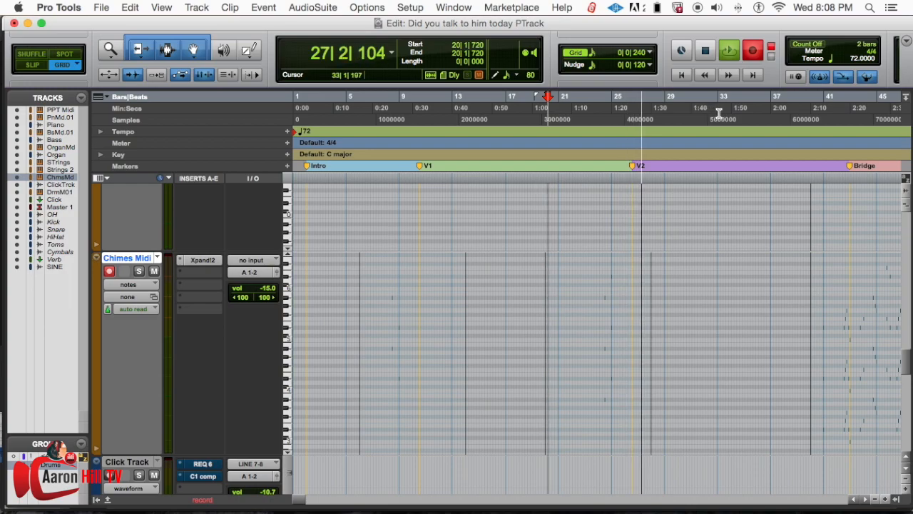
key(space)
- Play the lead-in to the bridge from 39|3|240 to about bar 40, and place the playback cursor at 39|2|000
drag(783, 107, 805, 108)
key(space)
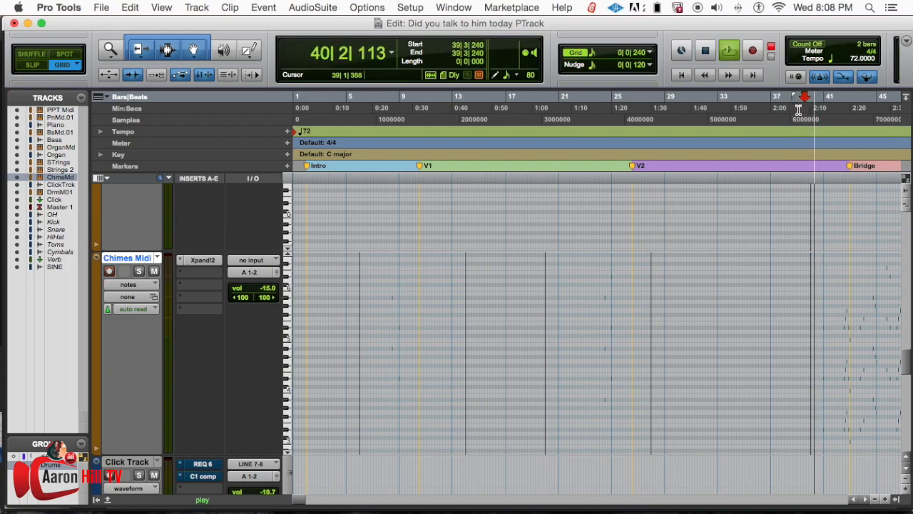
key(space)
click(778, 108)
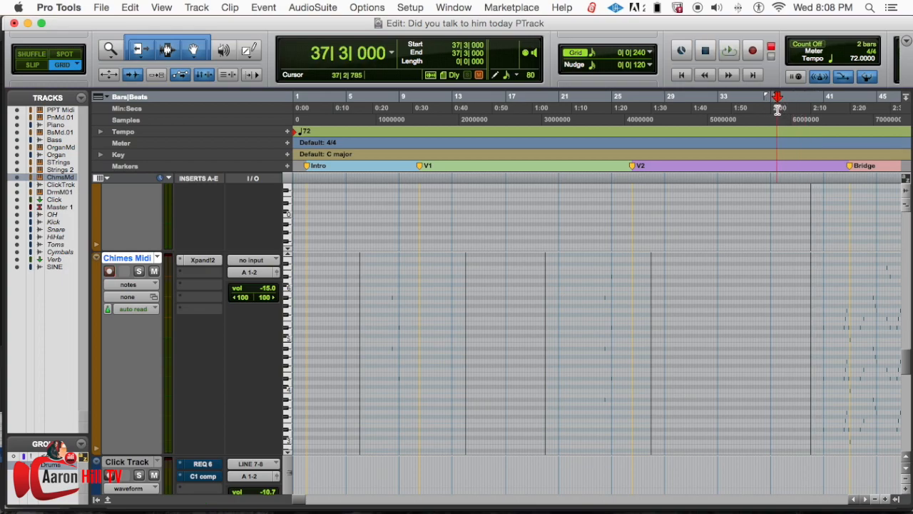
key(super+bracketright)
key(super+bracketright)
click(704, 107)
click(691, 108)
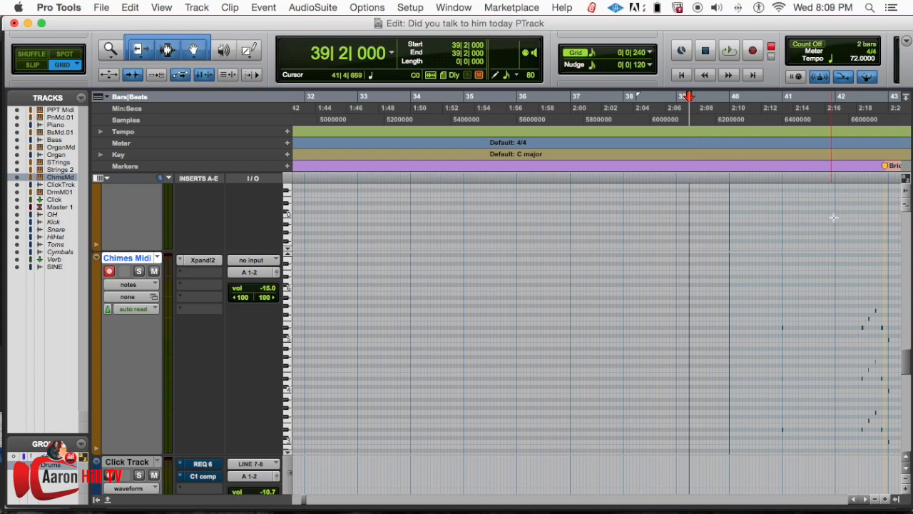
- Play the lead-in to the bridge from 37|3|720 past bar 41
key(super+bracketleft)
key(super+bracketleft)
key(super+bracketleft)
key(super+bracketleft)
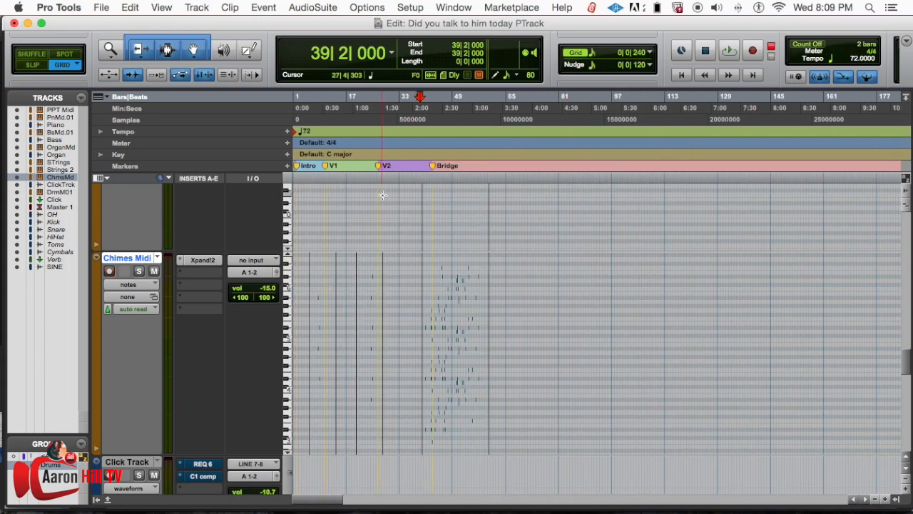
key(super+bracketright)
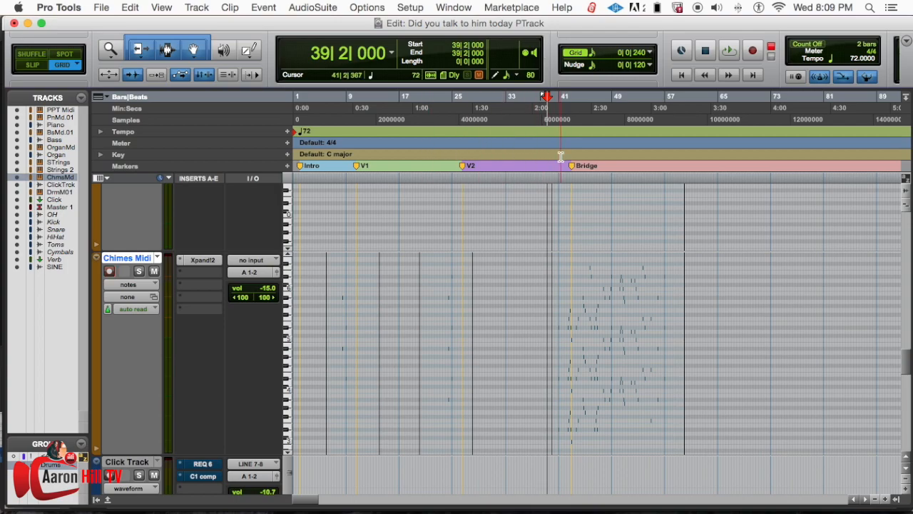
click(535, 118)
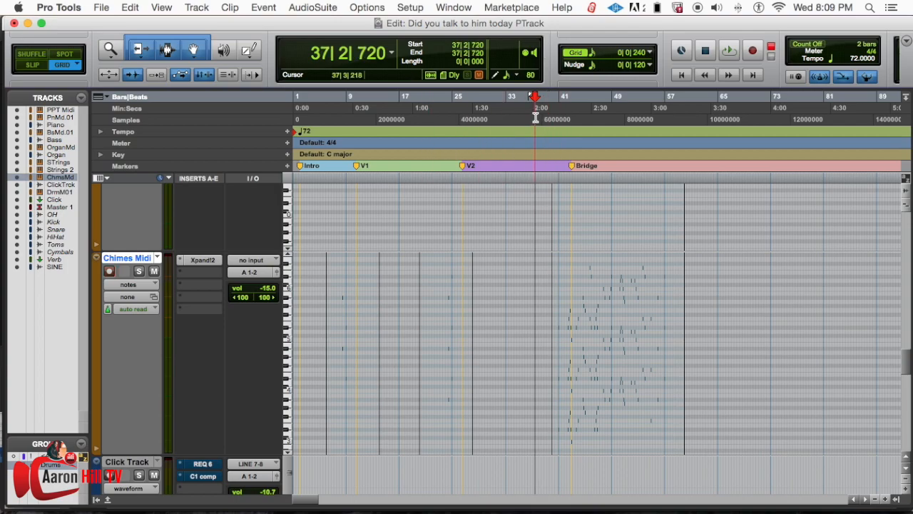
key(super+bracketright)
click(600, 108)
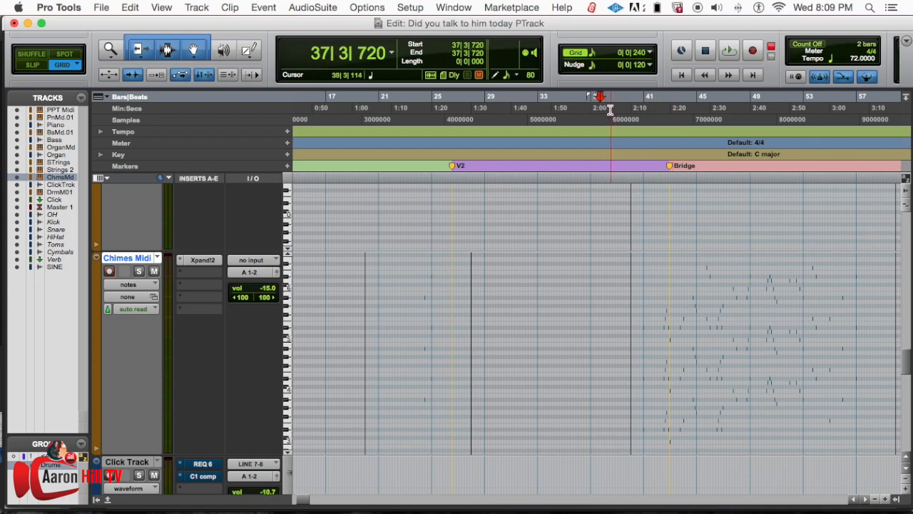
key(space)
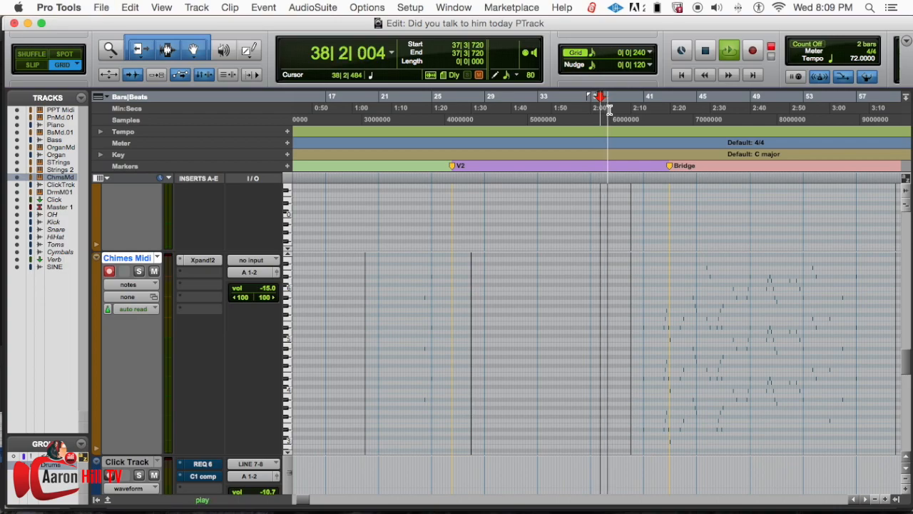
key(super+bracketright)
key(super+bracketright)
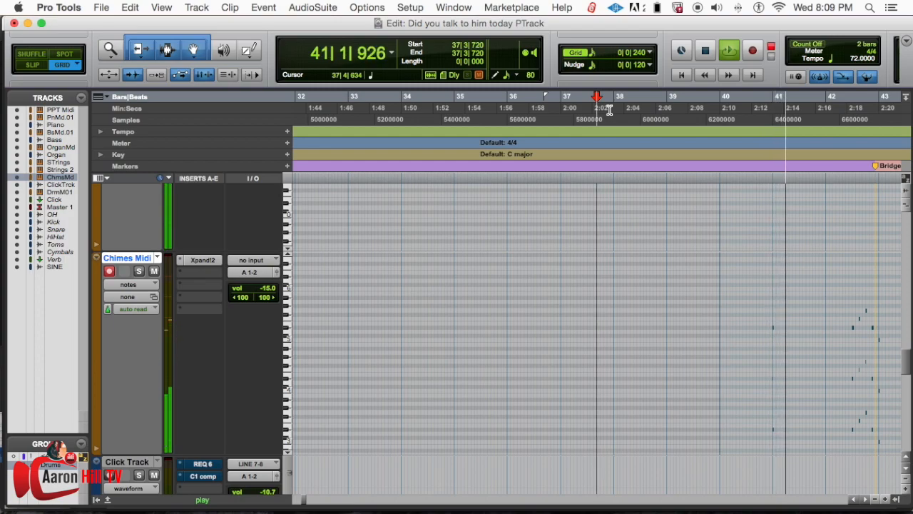
key(space)
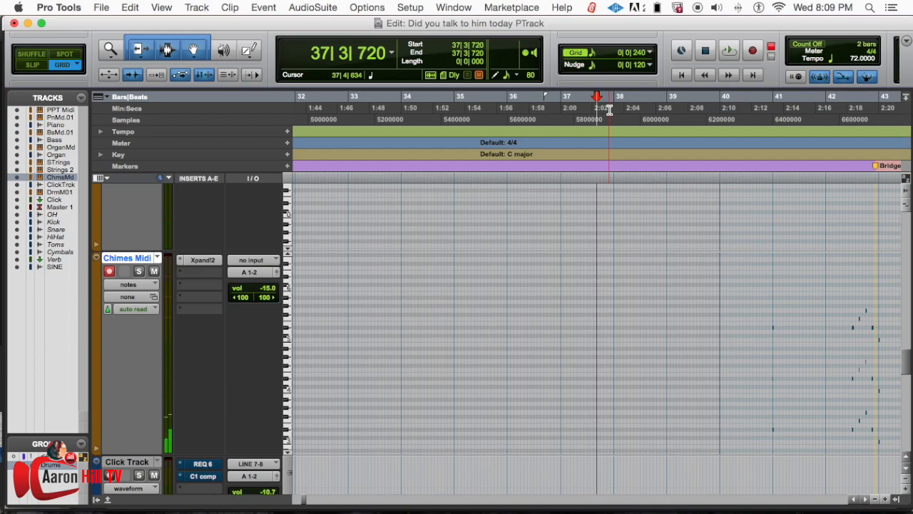
- Replay the passage from 37|3|720 twice, and play briefly from 40|4|480 into bar 41
key(space)
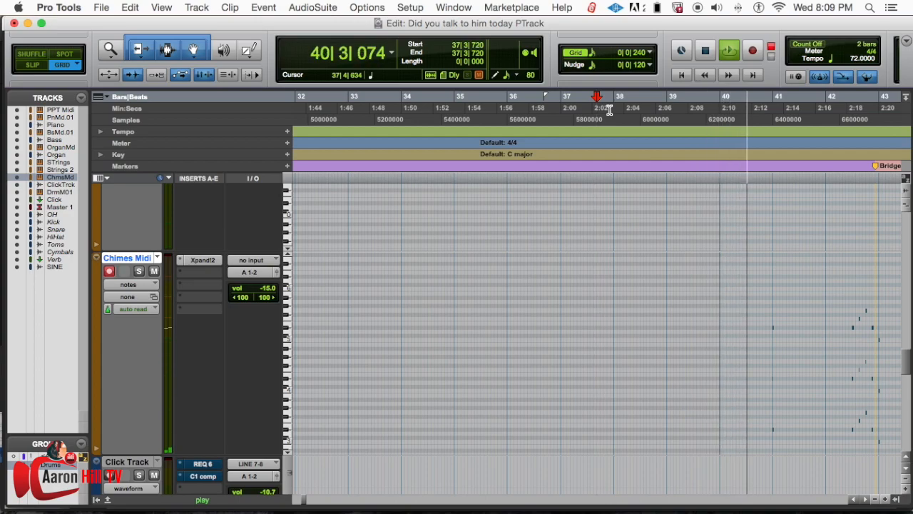
key(space)
key(space)
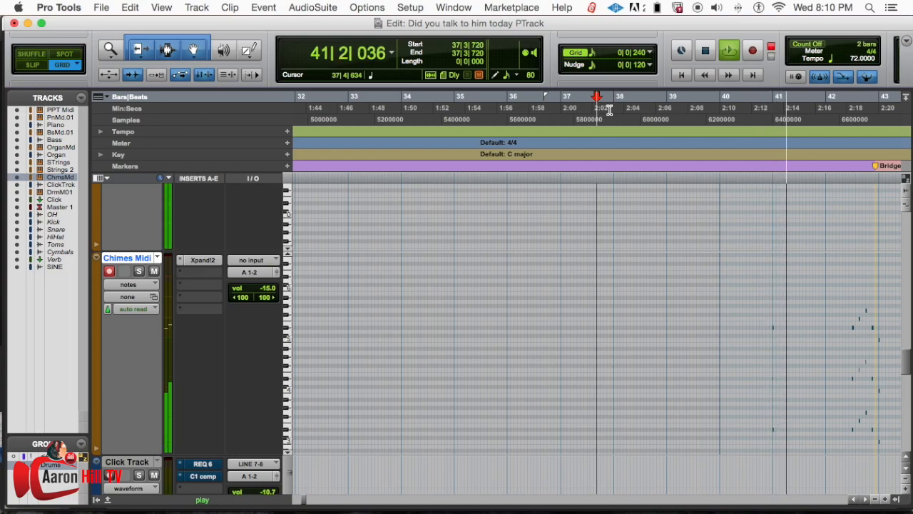
key(space)
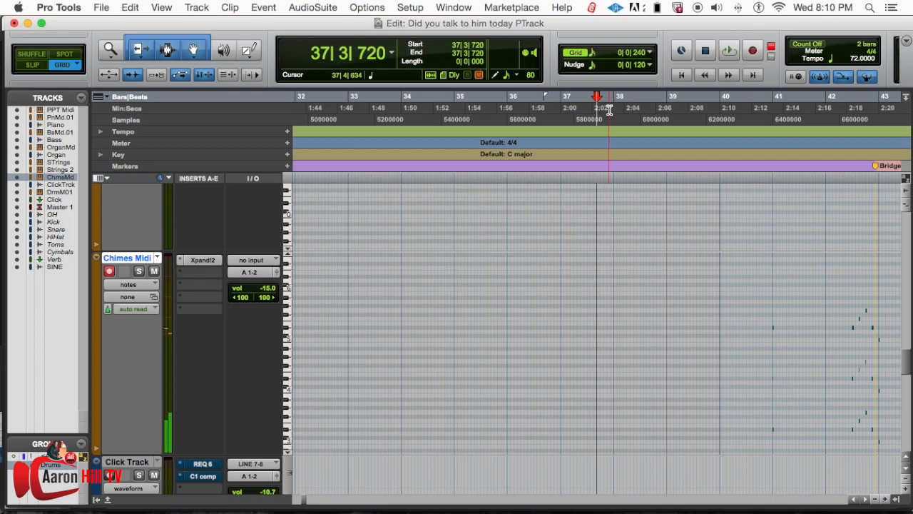
click(765, 112)
key(space)
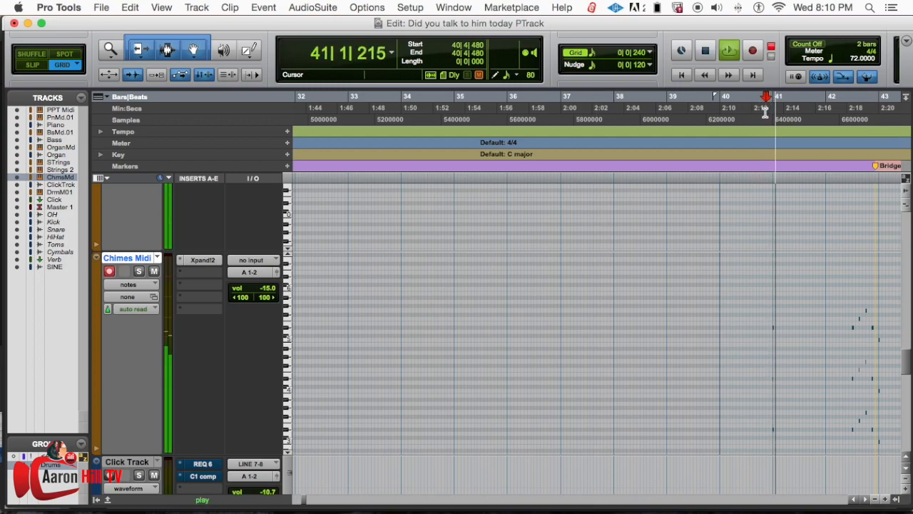
key(space)
- Record a chimes take on the Chimes Midi track from 38|2|480 to about 40|3
drag(754, 298, 790, 431)
click(574, 308)
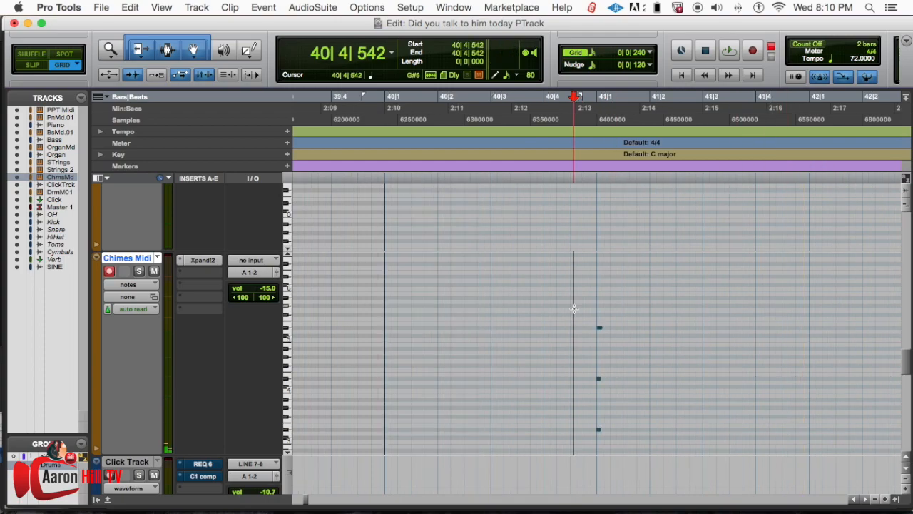
scroll(516, 305, left, 3)
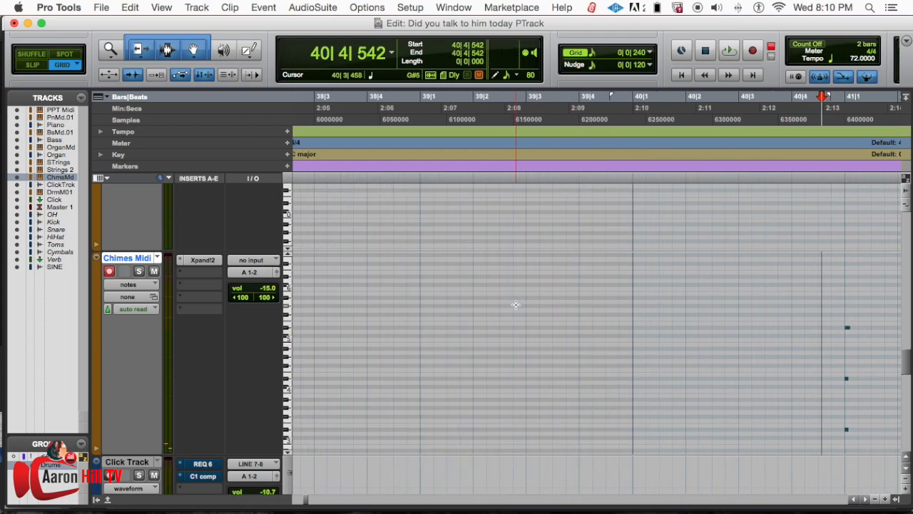
key(super+bracketleft)
key(super+bracketleft)
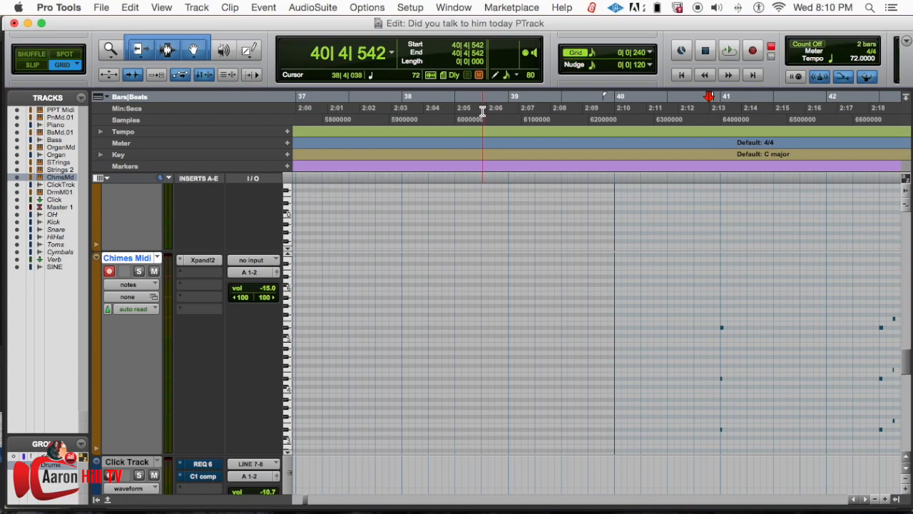
click(440, 113)
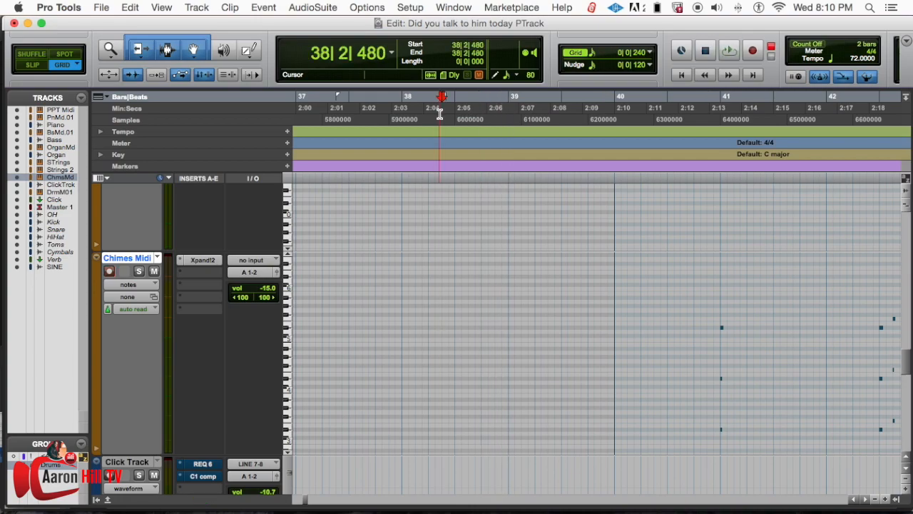
key(super+space)
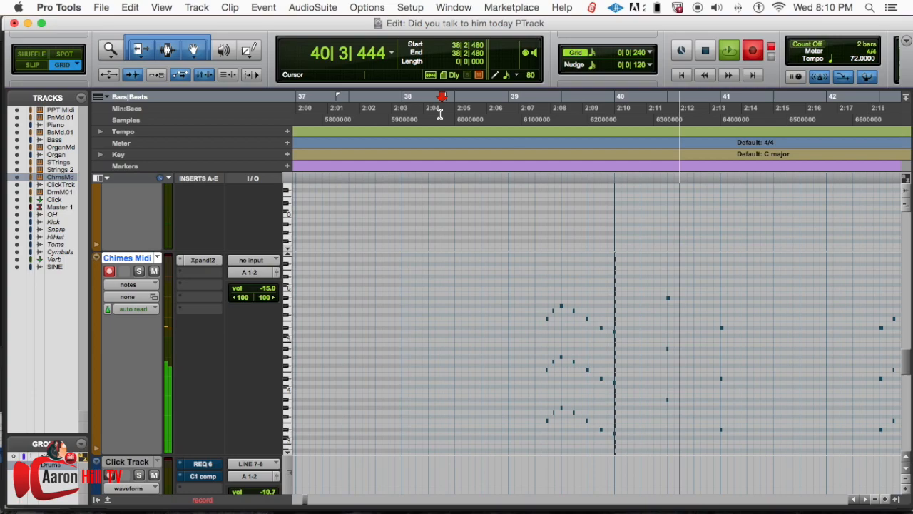
key(space)
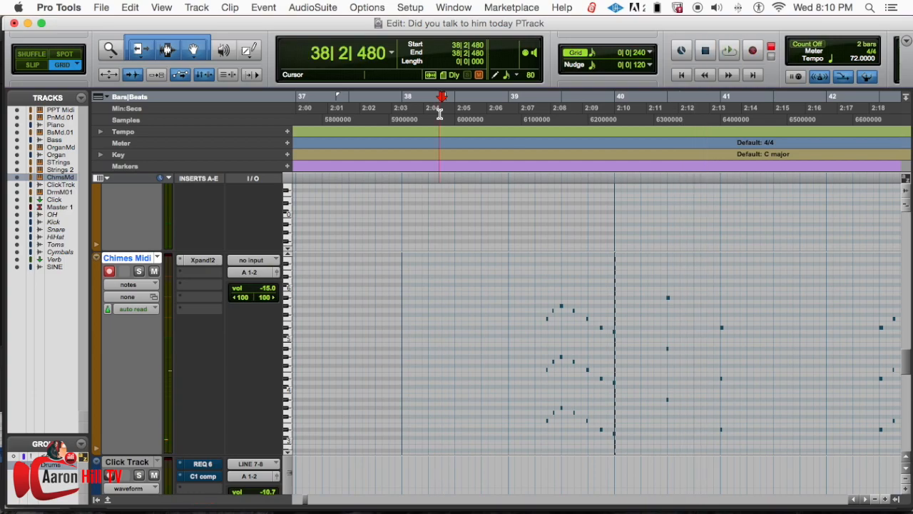
- Play the new chimes take from 39|2|207 to about 42|2
click(540, 282)
key(space)
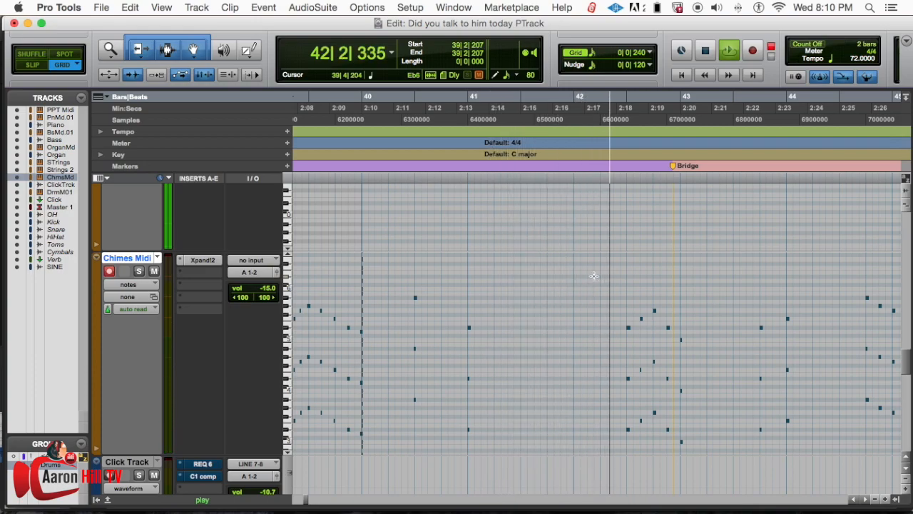
key(space)
- Try to record a short chimes take on the Chimes Midi track from 42|1|000
click(573, 107)
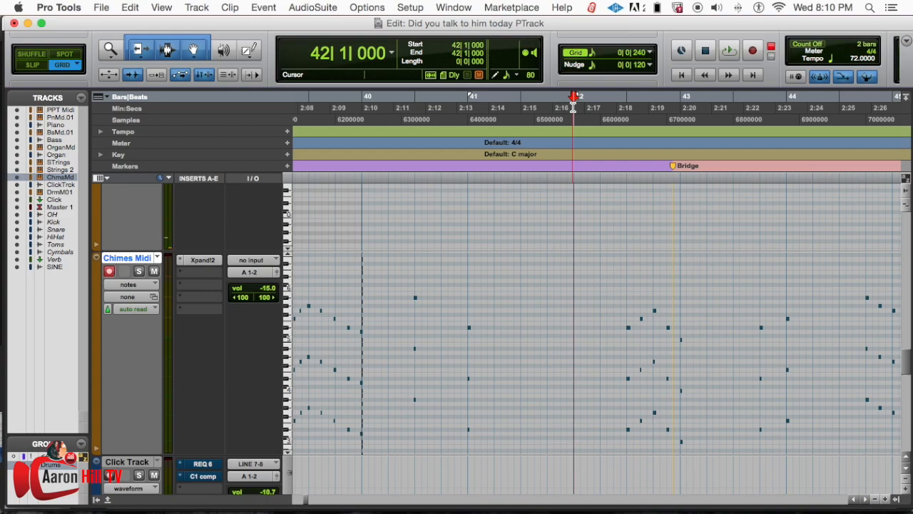
scroll(571, 168, right, 3)
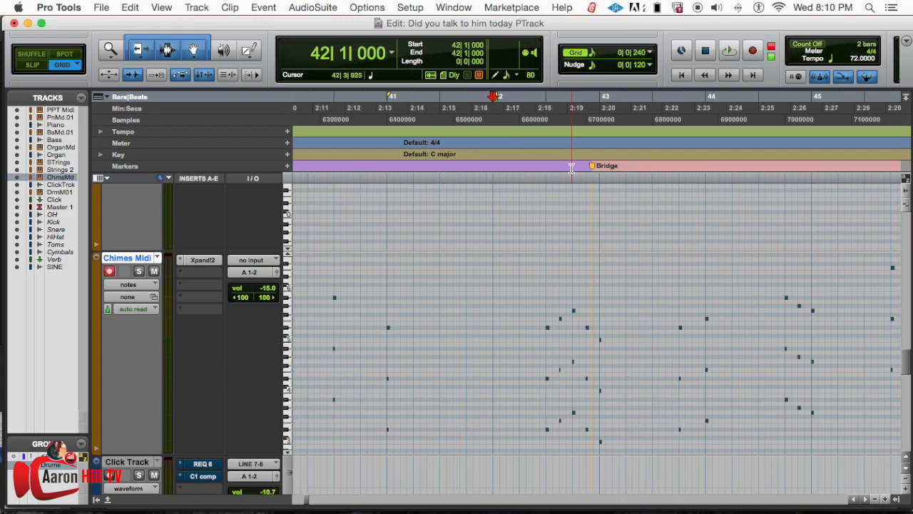
key(super+space)
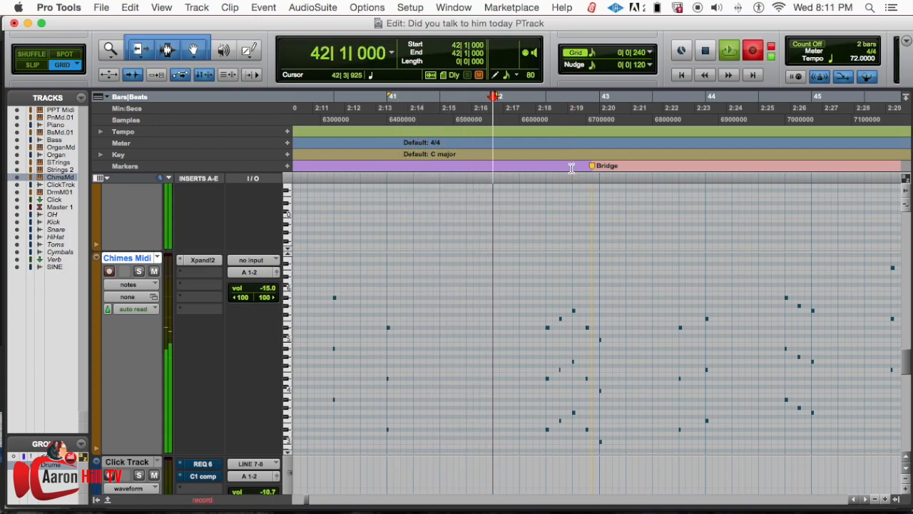
key(space)
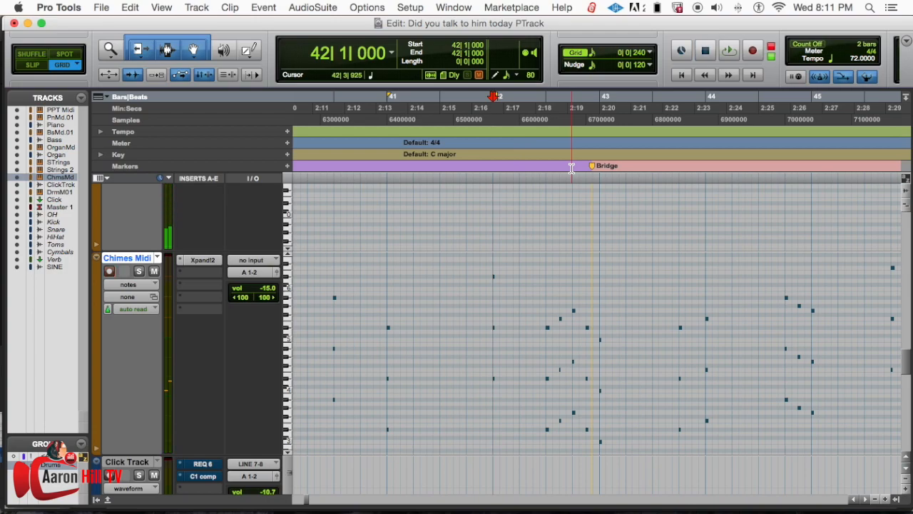
- Play the transition around 42|1|000 into the bridge, and replay it while viewing the notes on the DrmsMd.01 track
key(space)
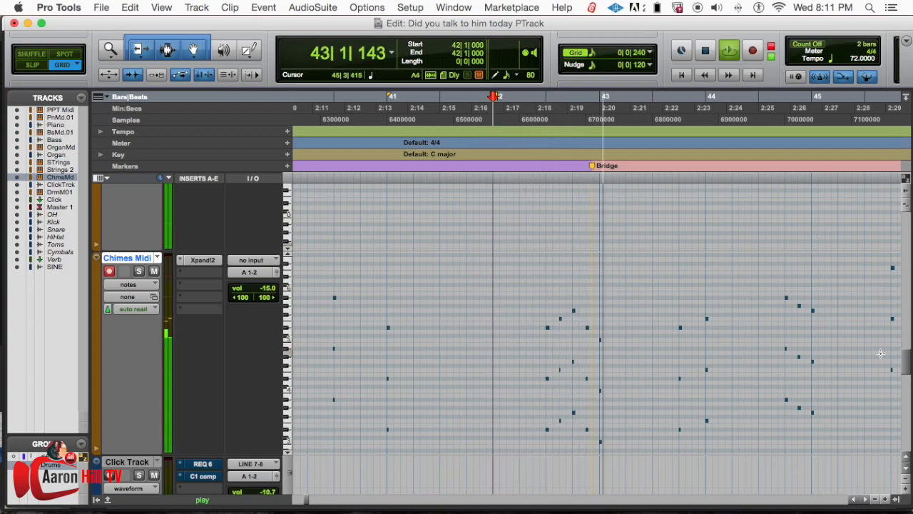
key(space)
drag(905, 363, 905, 453)
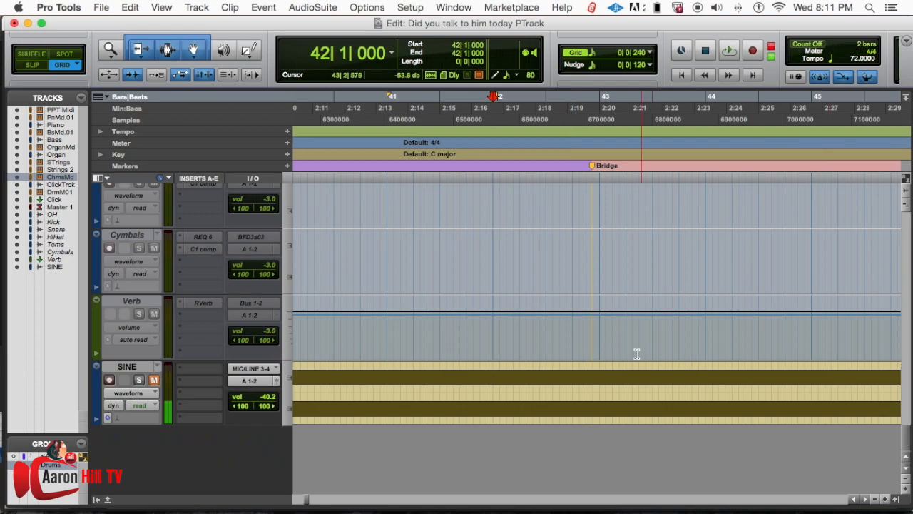
scroll(611, 349, up, 15)
scroll(611, 348, down, 6)
key(space)
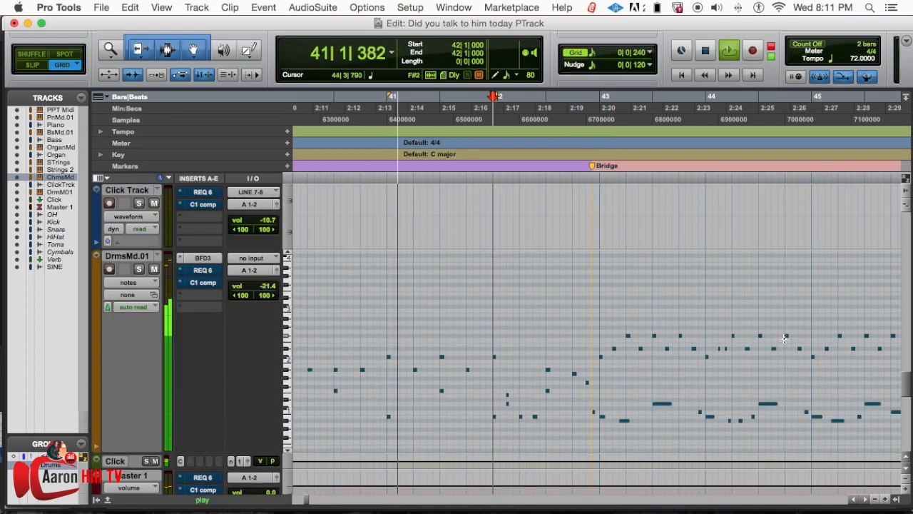
mouse_move(905, 385)
mouse_down()
mouse_move(899, 424)
mouse_move(892, 385)
mouse_up()
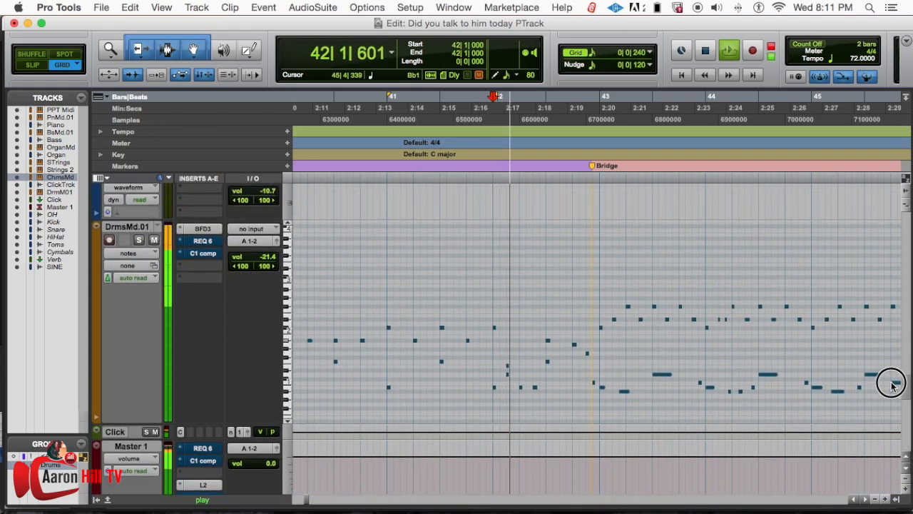
key(space)
- In Slip mode, shift the D1 drum note at 42|1|480 on DrmsMd.01 to 42|1|515, and play the result from 41|4|869
click(503, 346)
key(super+bracketright)
key(super+bracketright)
key(super+bracketright)
key(super+bracketright)
key(super+bracketright)
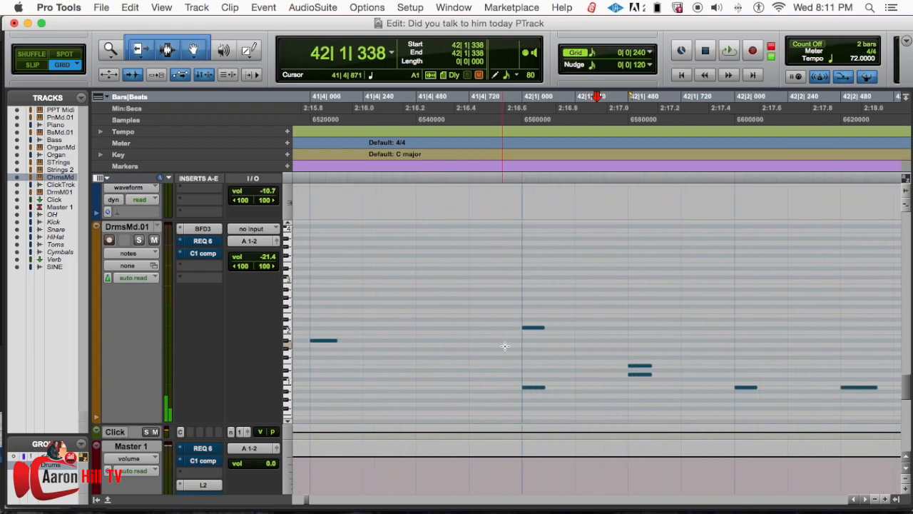
drag(673, 350, 673, 394)
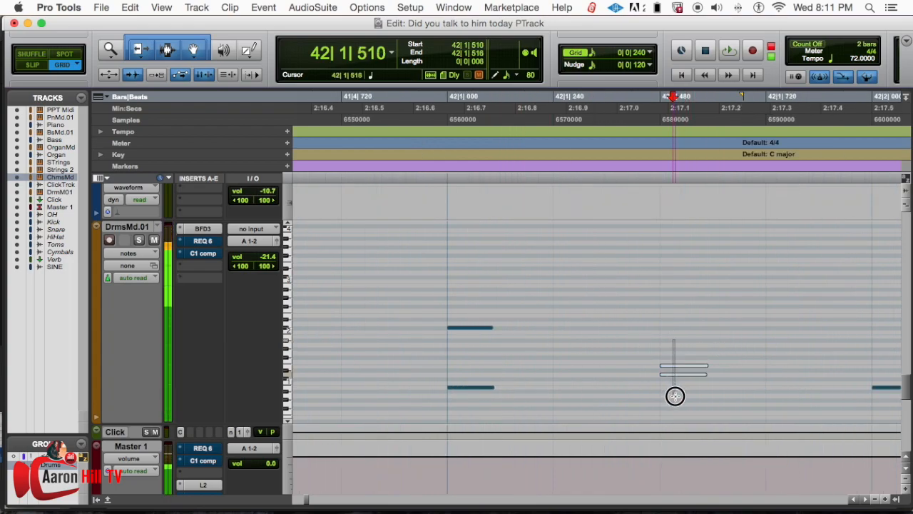
click(643, 374)
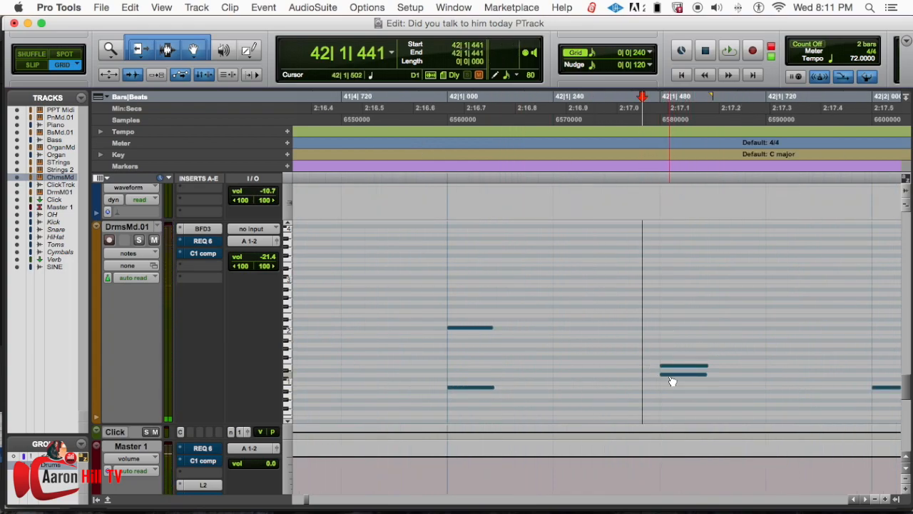
scroll(672, 381, up, 2)
key(F2)
drag(677, 405, 704, 403)
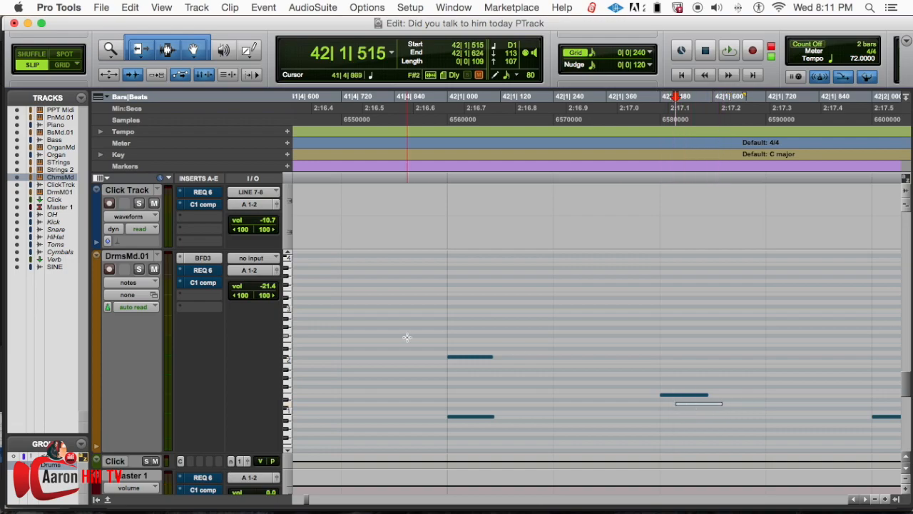
key(space)
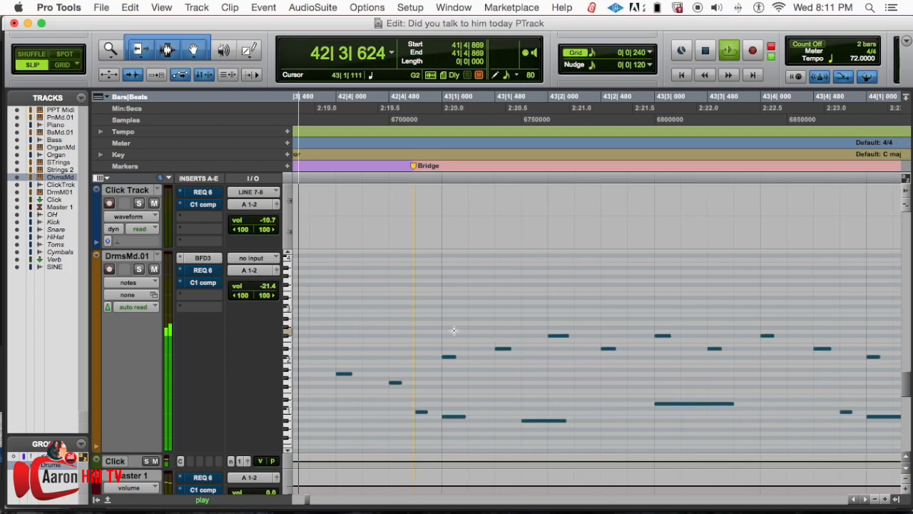
key(space)
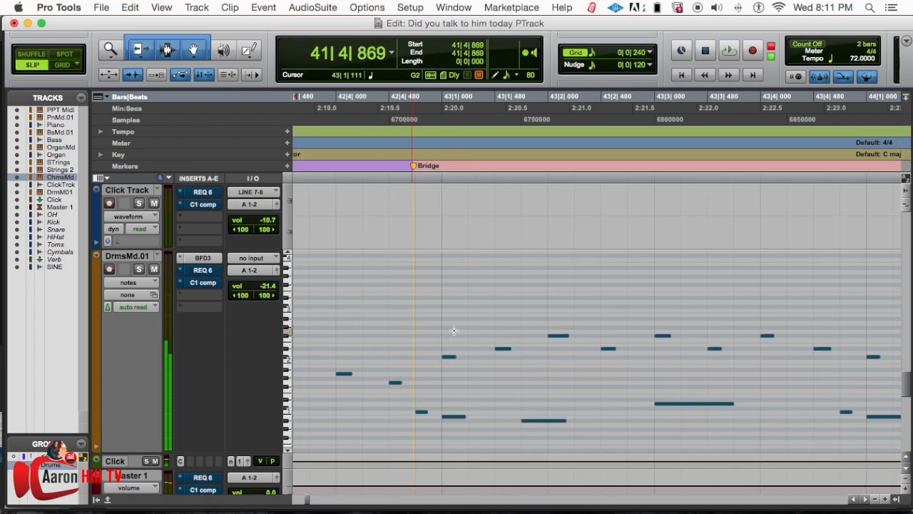
- Select the drum notes in the first two beats of bar 43, apart from the late kick, and examine the surrounding bars
drag(452, 329, 621, 413)
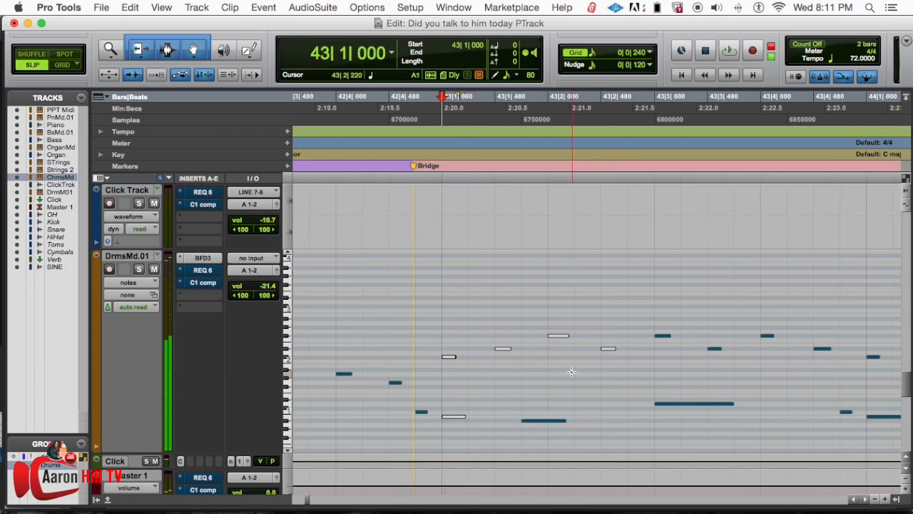
key(super+bracketleft)
key(super+bracketleft)
key(super+bracketleft)
key(super+bracketleft)
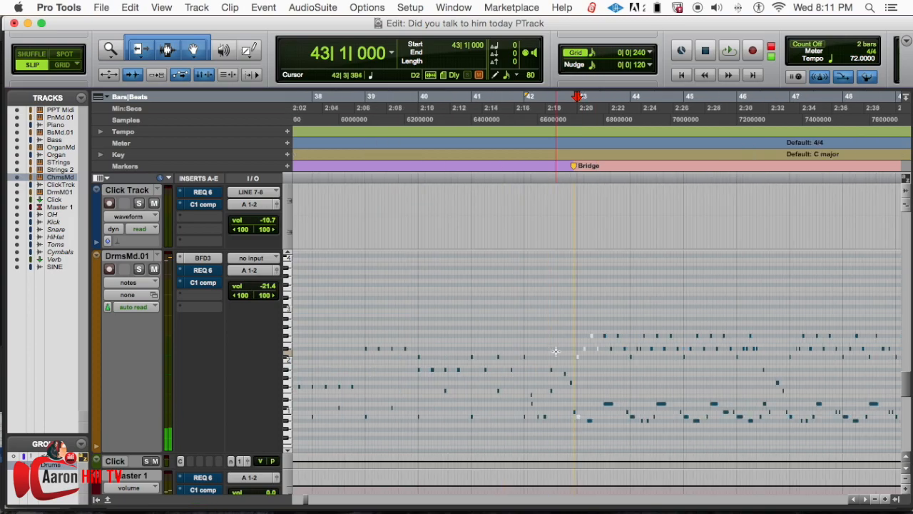
scroll(556, 351, up, 5)
scroll(556, 351, down, 3)
scroll(556, 351, down, 3)
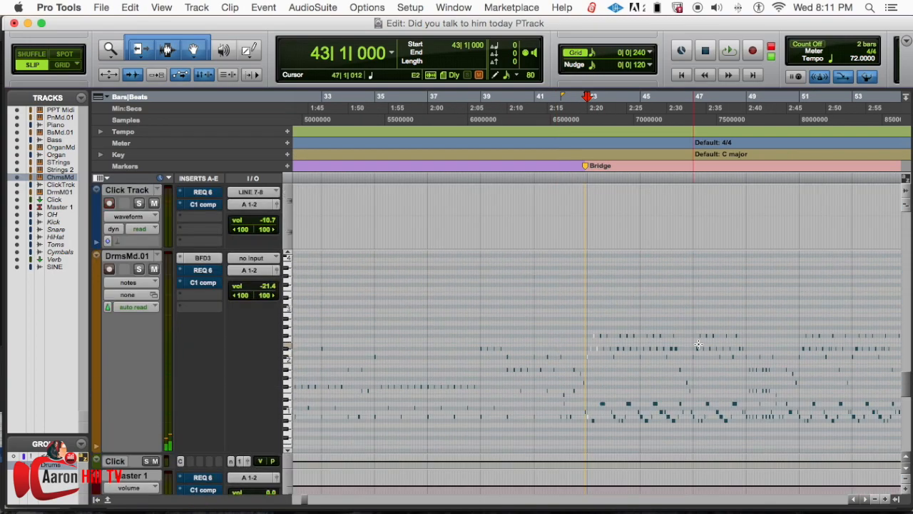
- Play the bridge from 49|2|711 and review the notes on the DrmsMd.01 and Strings 2 tracks
scroll(730, 341, right, 3)
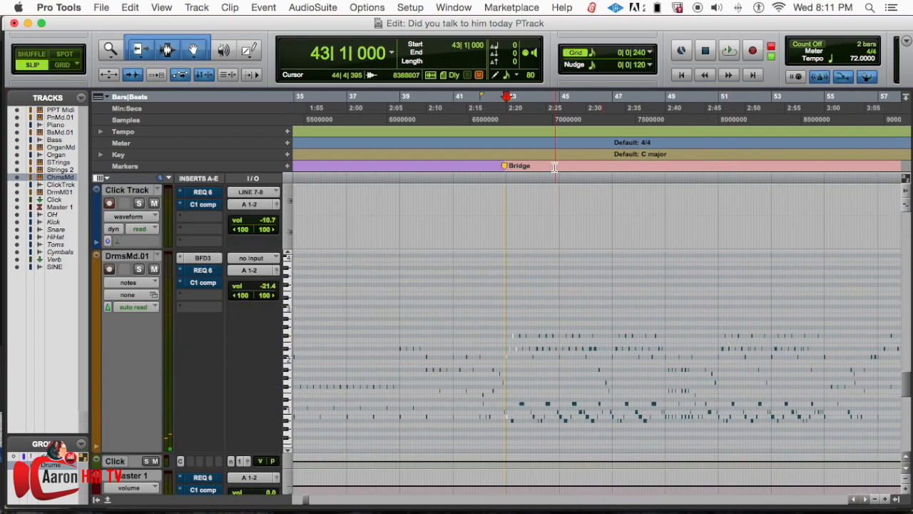
click(677, 113)
key(space)
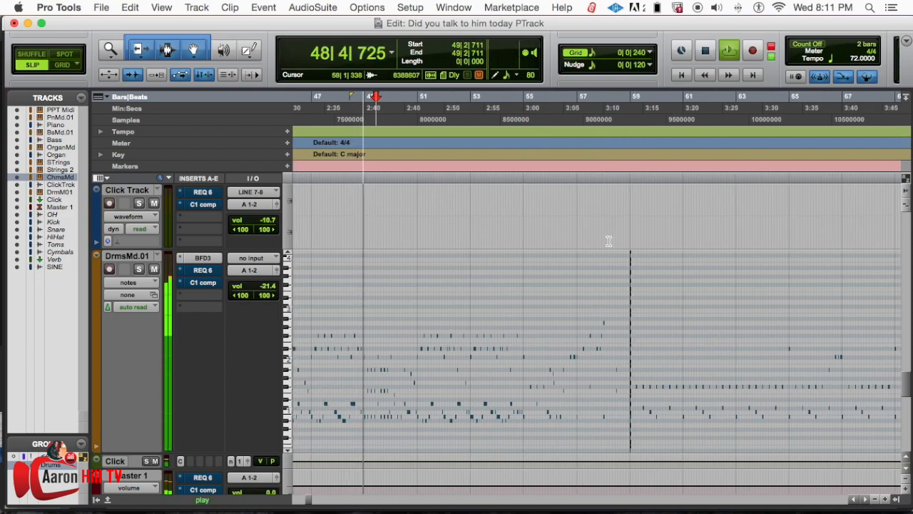
key(super+bracketleft)
scroll(901, 365, down, 3)
scroll(902, 366, up, 3)
scroll(895, 326, down, 5)
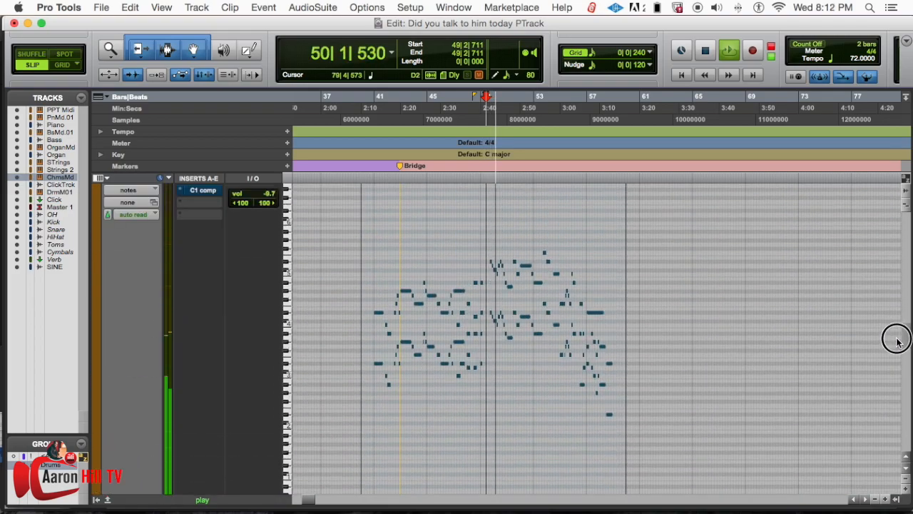
scroll(897, 340, up, 3)
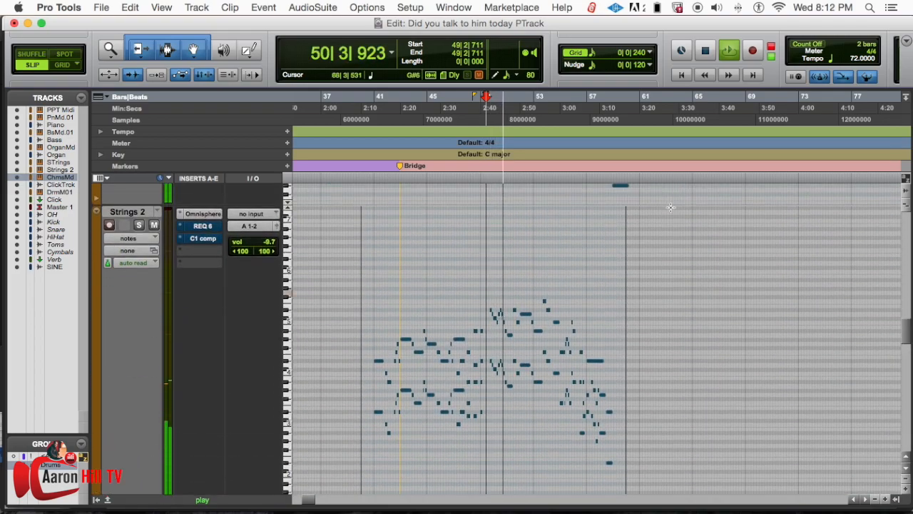
- Play the end of the bridge from 56|4|616 and examine the Strings 2 and drum notes around bars 55 to 59
click(571, 105)
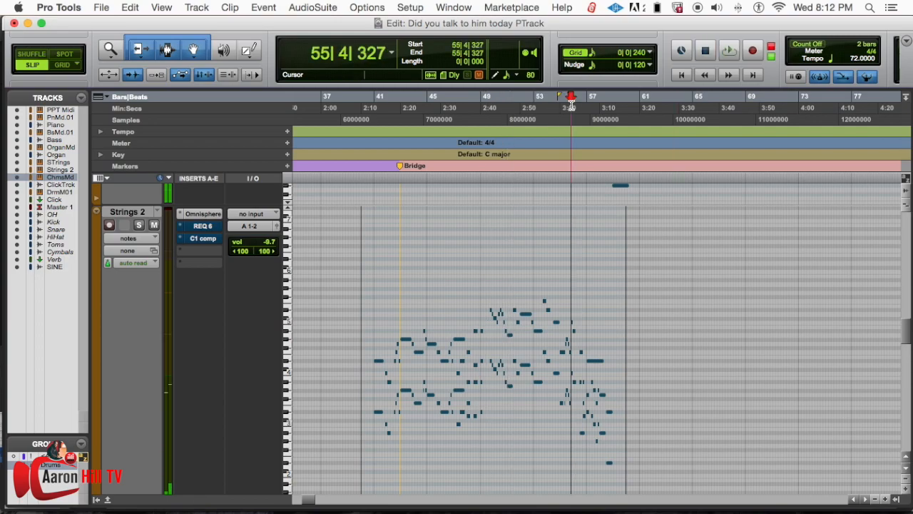
click(586, 106)
key(space)
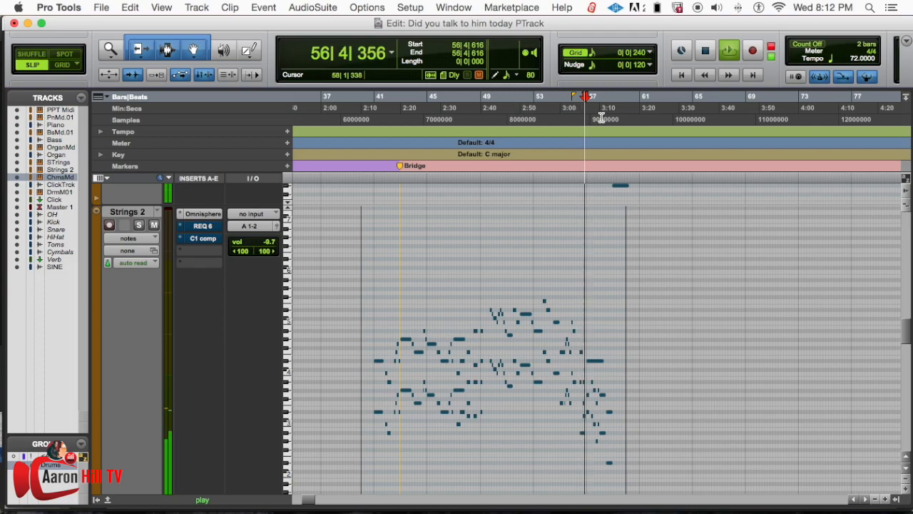
key(super+bracketright)
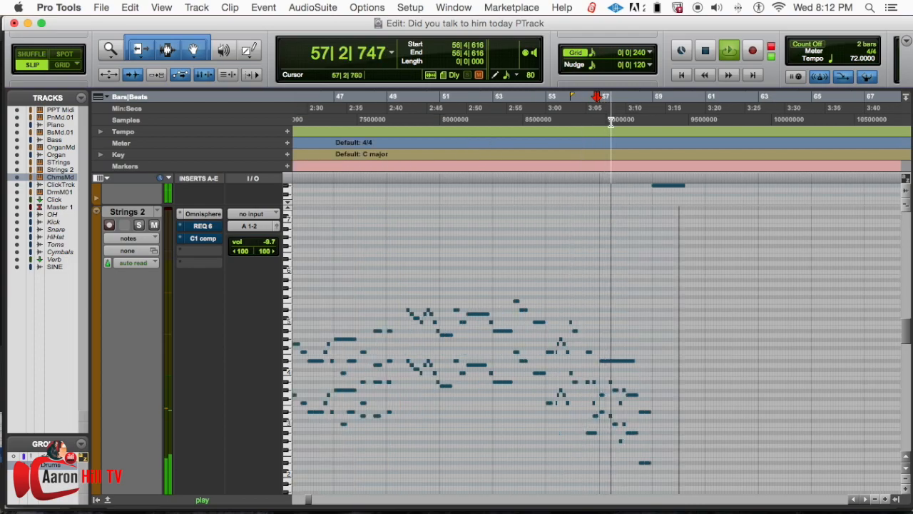
key(super+bracketright)
key(super+bracketright)
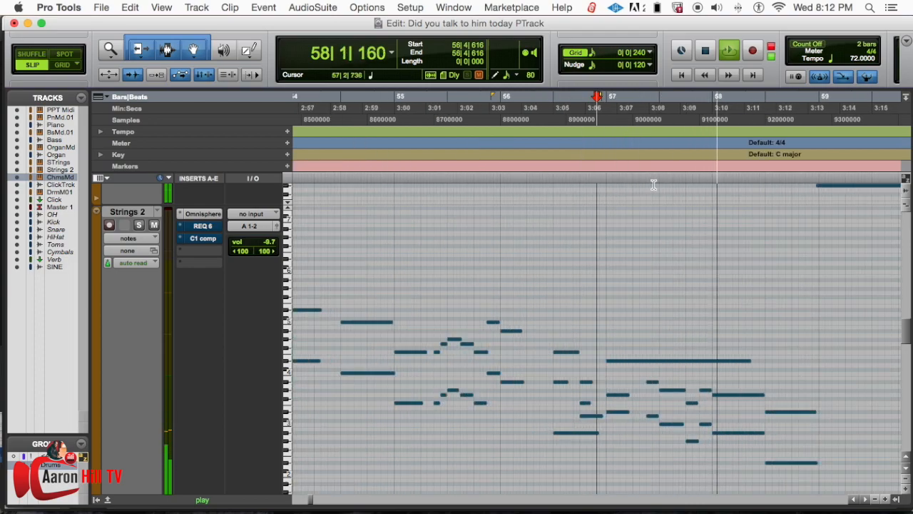
key(super+bracketleft)
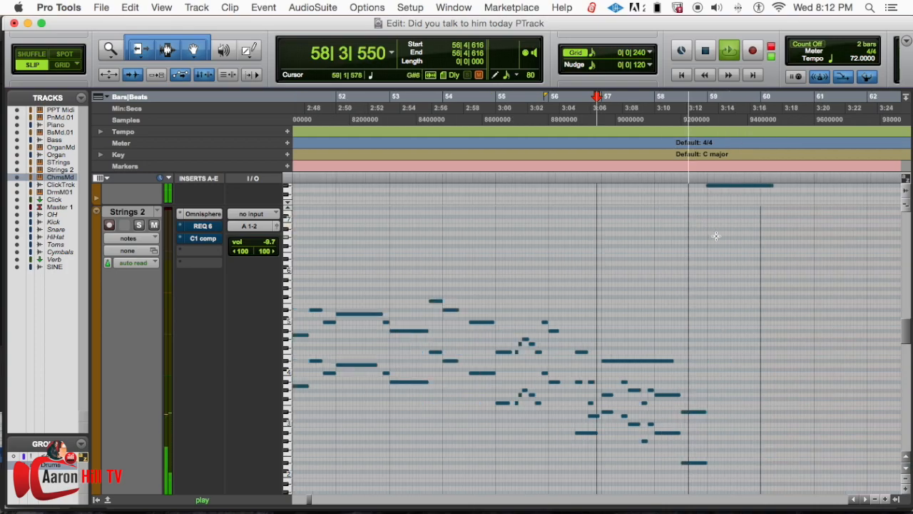
key(super+bracketleft)
scroll(906, 393, down, 10)
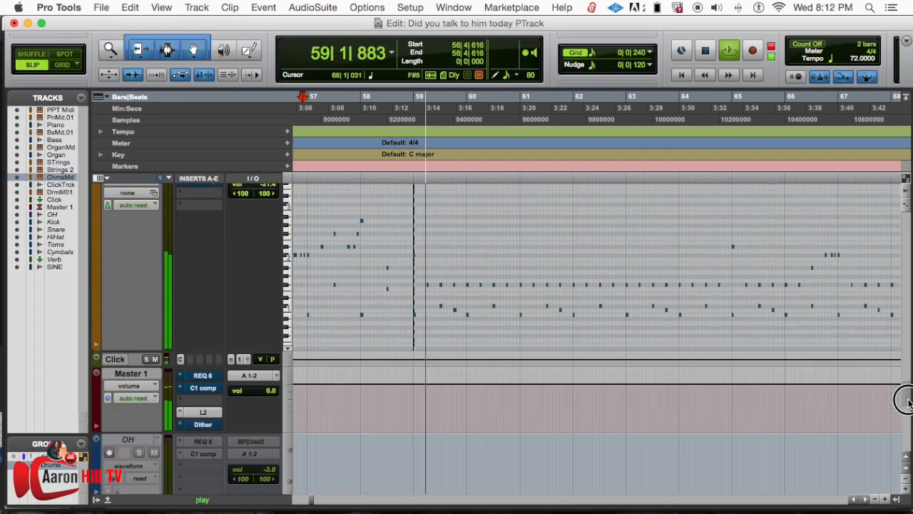
scroll(906, 386, up, 10)
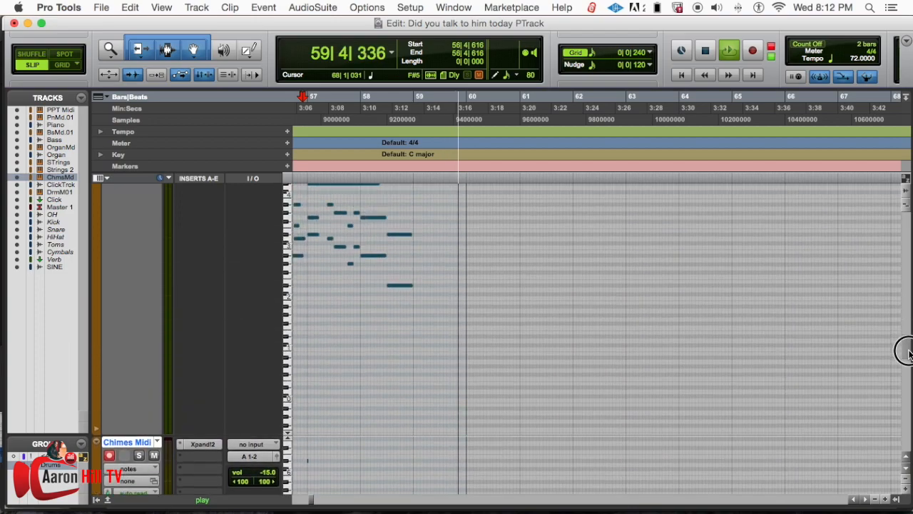
- Replay the end of the bridge from 56|1|350 and examine the Chimes Midi notes around bars 56 to 58
key(super+bracketleft)
key(super+bracketleft)
key(super+bracketleft)
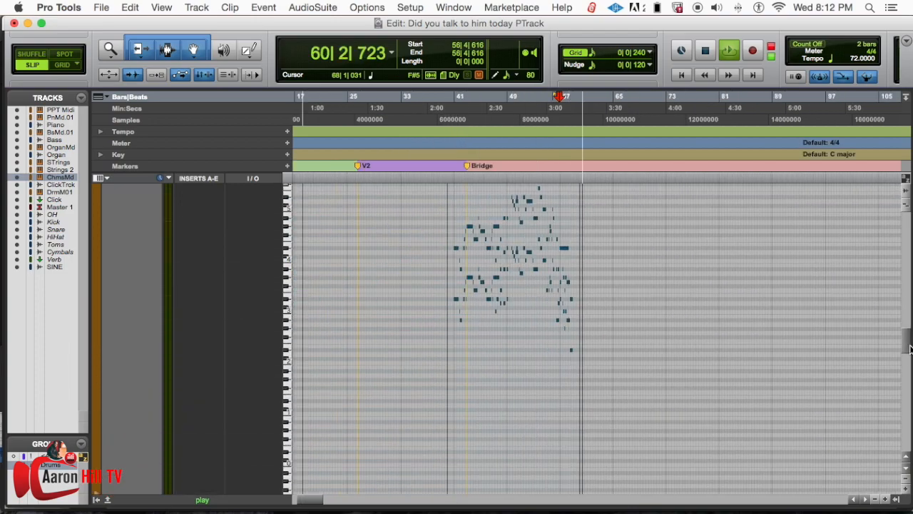
key(space)
click(555, 111)
key(space)
key(super+bracketright)
key(super+bracketright)
key(super+bracketright)
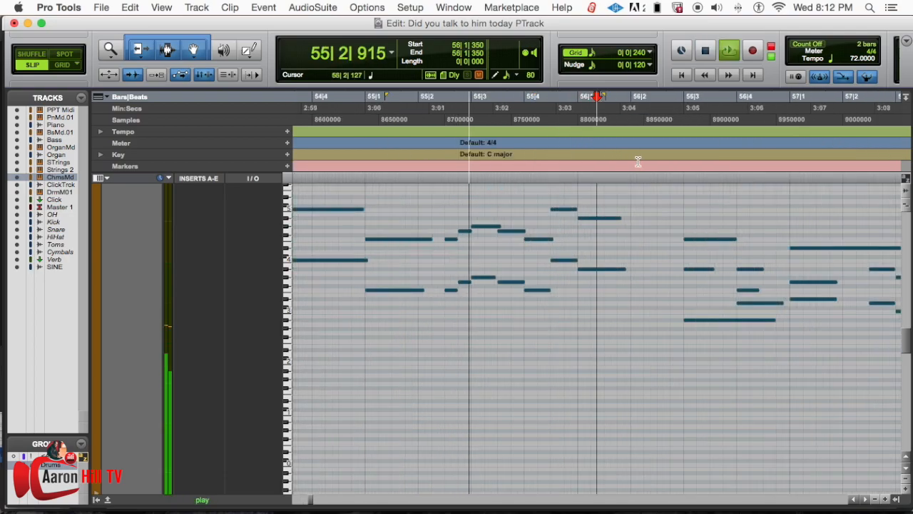
key(super+bracketleft)
click(904, 322)
drag(905, 323, 906, 360)
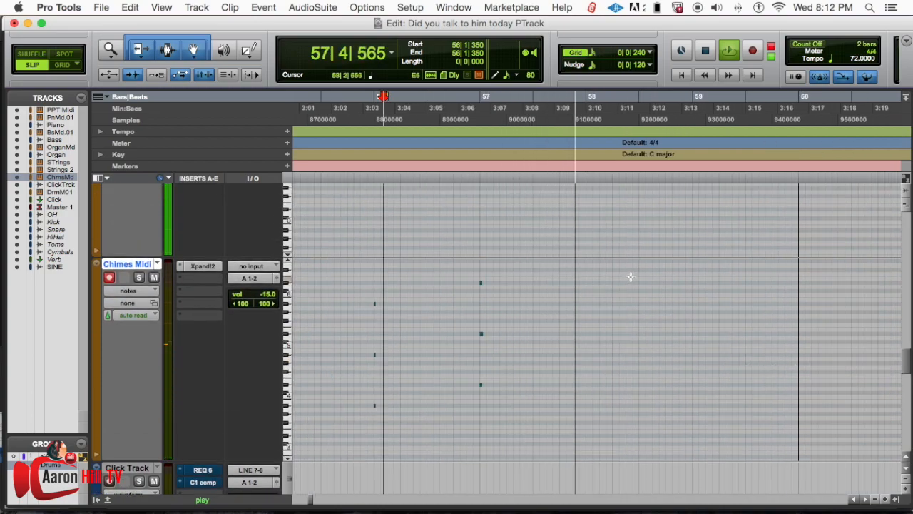
- Switch to Grid mode and try to record a chimes hit on the Chimes Midi track from 57|4|782
key(space)
click(580, 106)
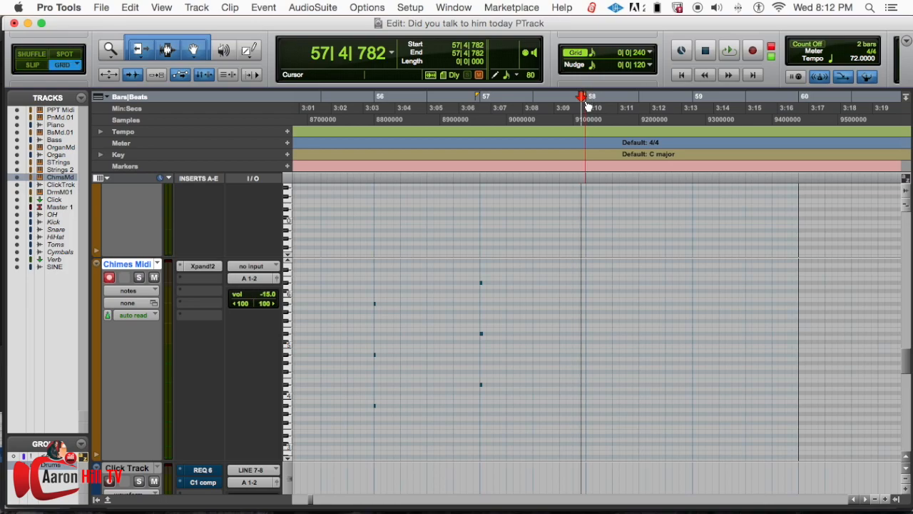
key(space)
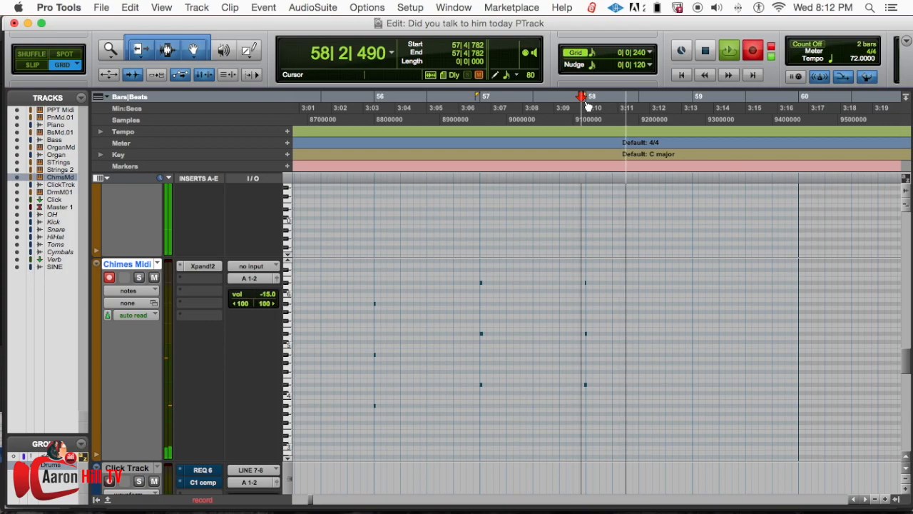
key(space)
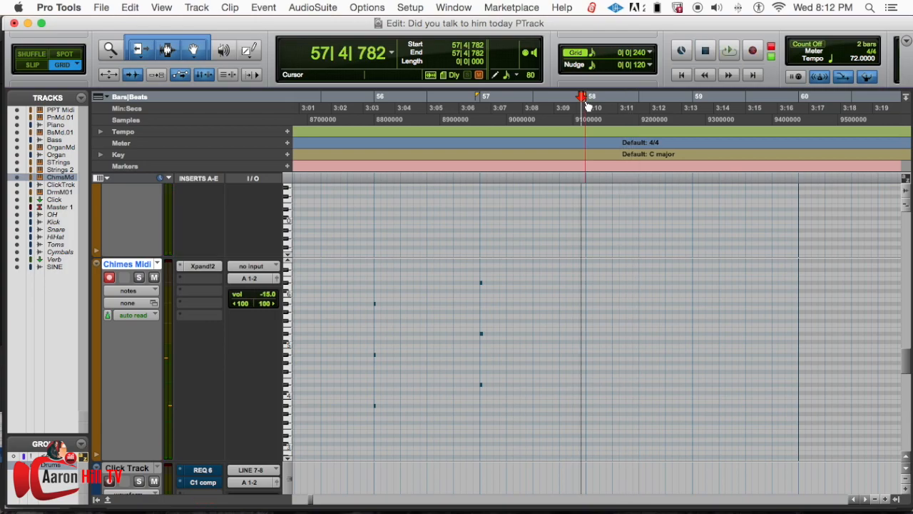
- Try to record the chimes hit again on the Chimes Midi track, starting at 58|1|000
click(588, 102)
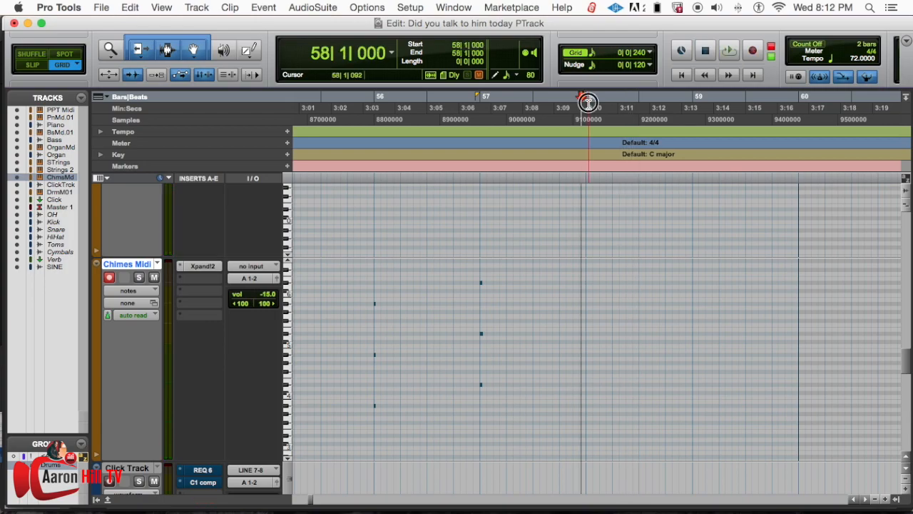
key(space)
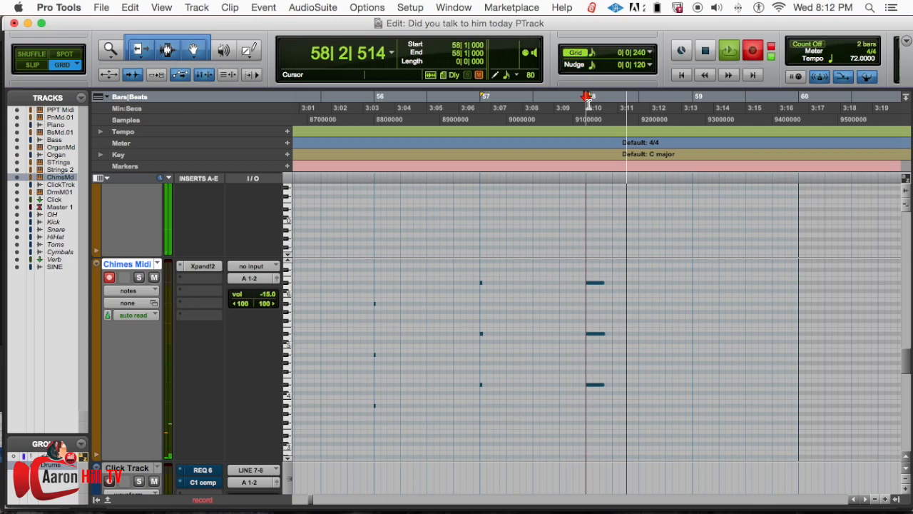
key(space)
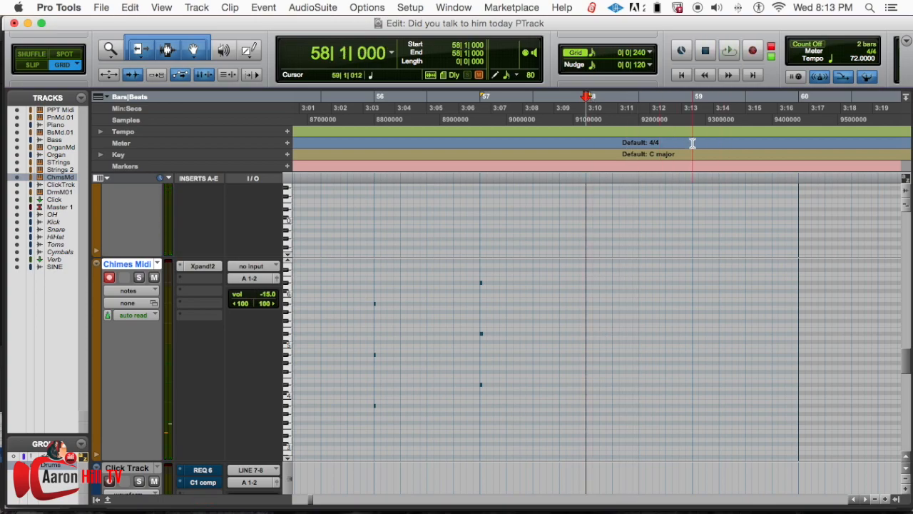
- Find the section after the bridge on the DrmsMd.01 track and play the transition at 73|1|000
scroll(605, 134, down, 5)
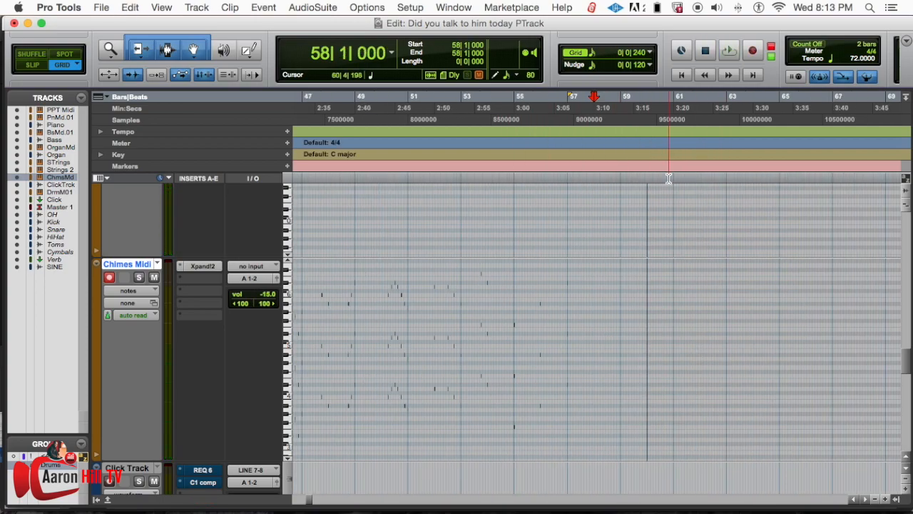
scroll(662, 184, down, 4)
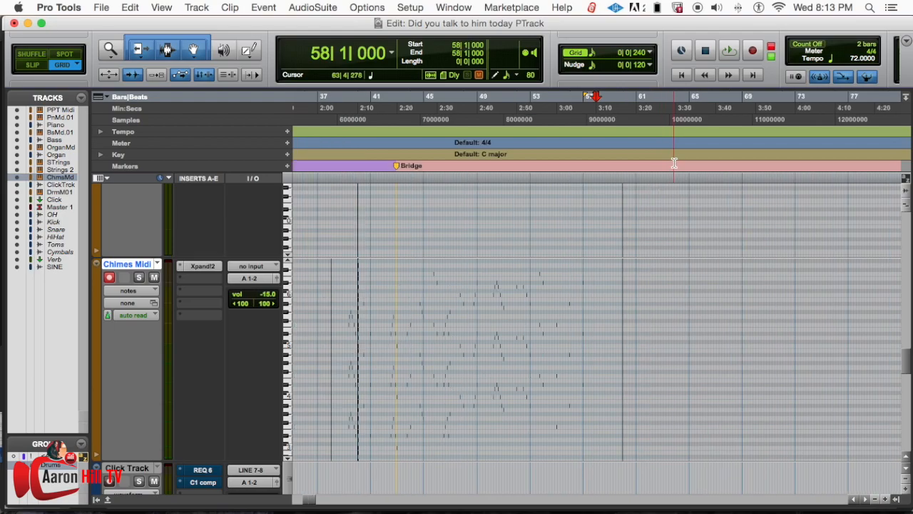
scroll(674, 163, right, 10)
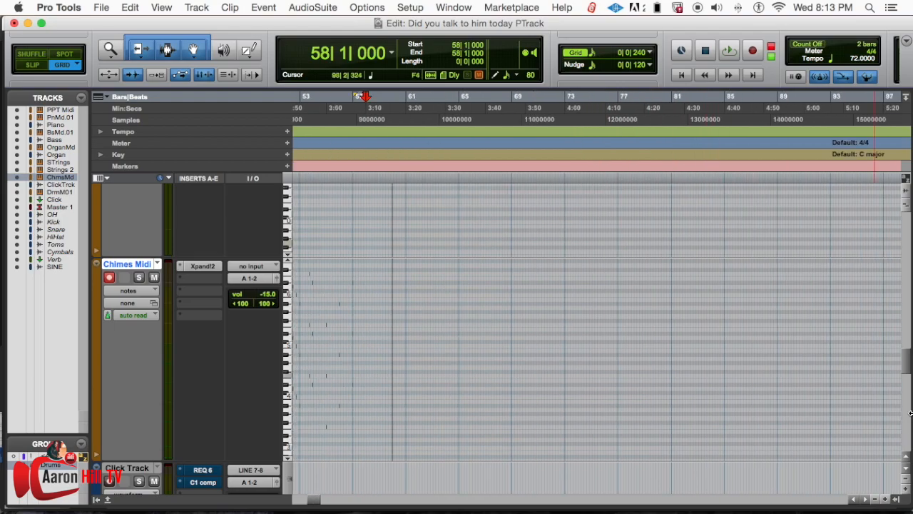
scroll(905, 371, down, 5)
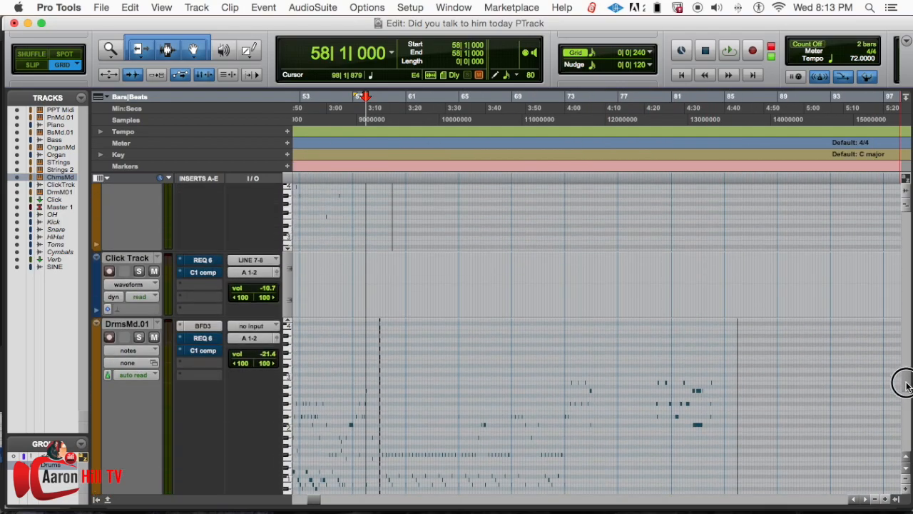
drag(582, 118, 569, 117)
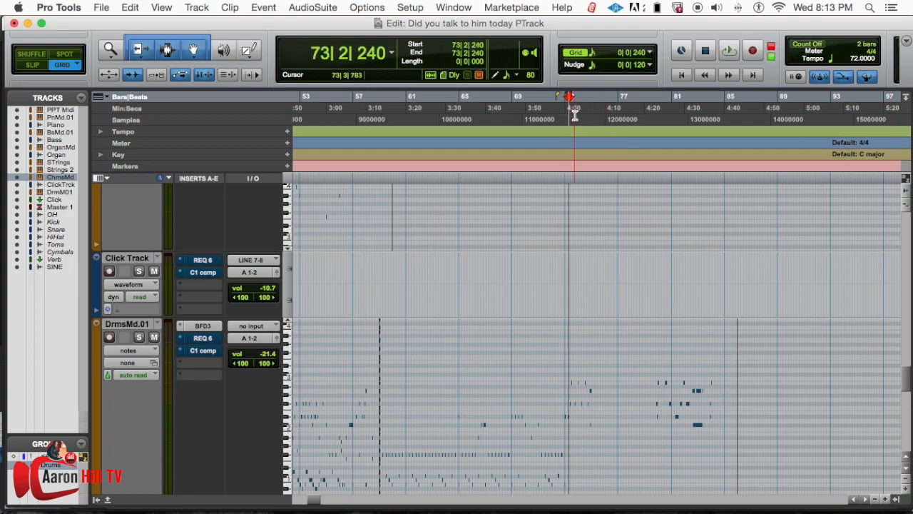
click(565, 114)
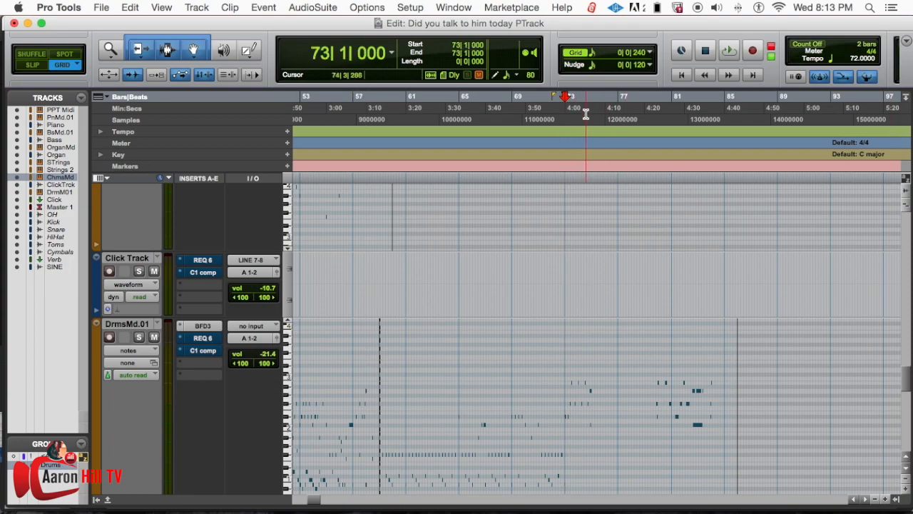
key(space)
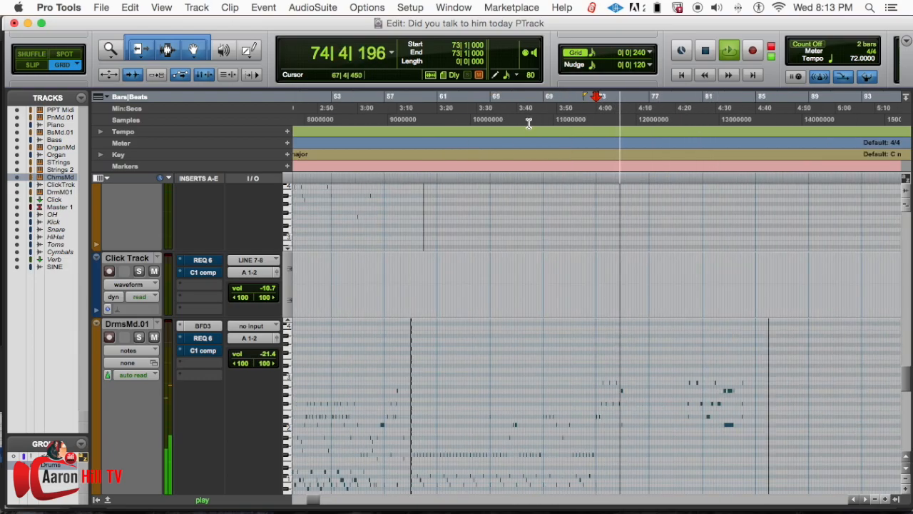
- Listen to the passage after bar 73 and examine its notes on the PianoMid.01 track
scroll(838, 227, up, 10)
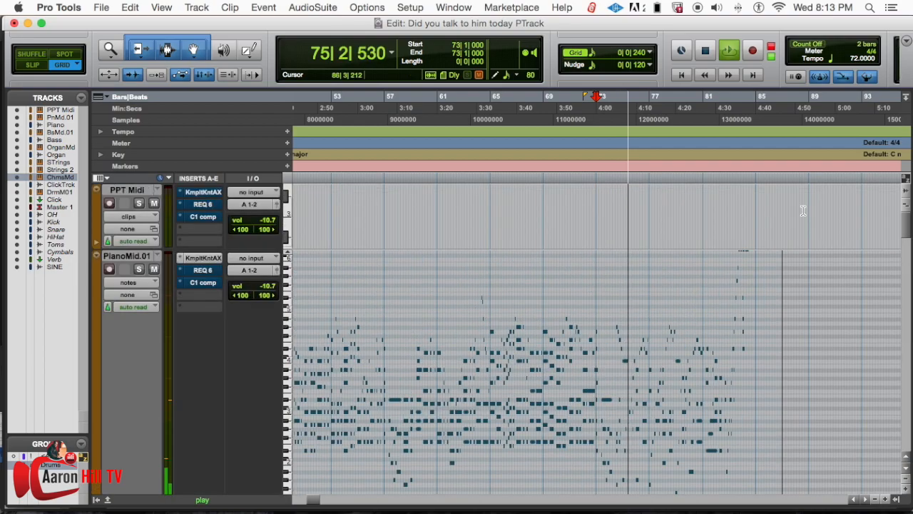
scroll(821, 243, up, 4)
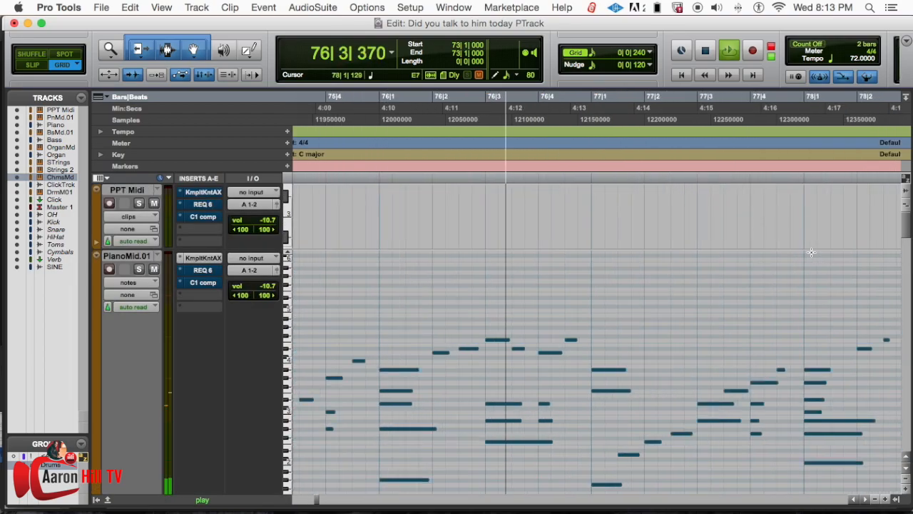
key(space)
scroll(672, 262, left, 10)
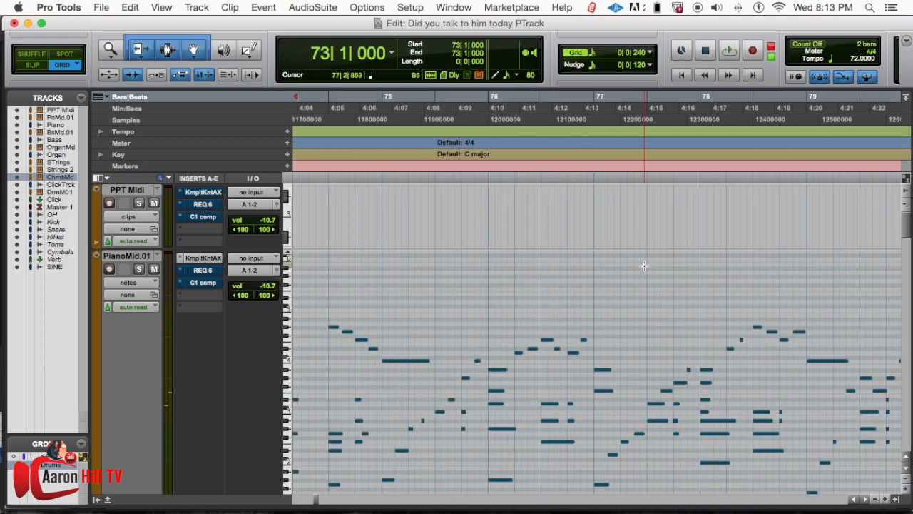
scroll(644, 266, down, 8)
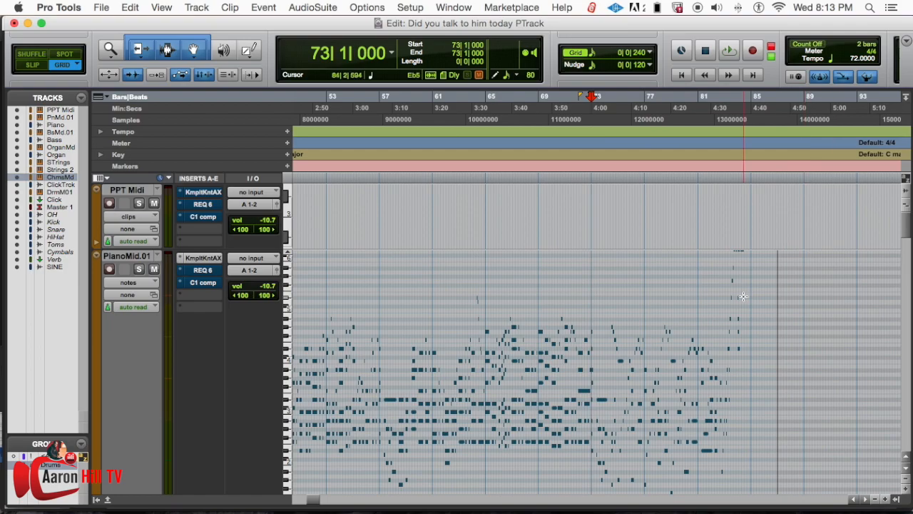
scroll(743, 296, up, 8)
scroll(793, 265, down, 2)
- Replay the transition into 73|1|000 while viewing the notes on the Organ Midi and STrings tracks
scroll(908, 307, down, 8)
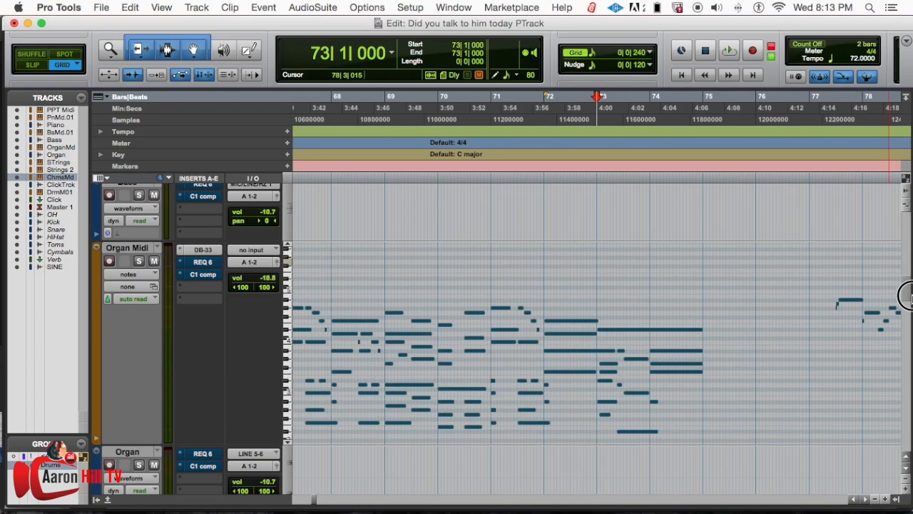
scroll(907, 302, up, 1)
key(space)
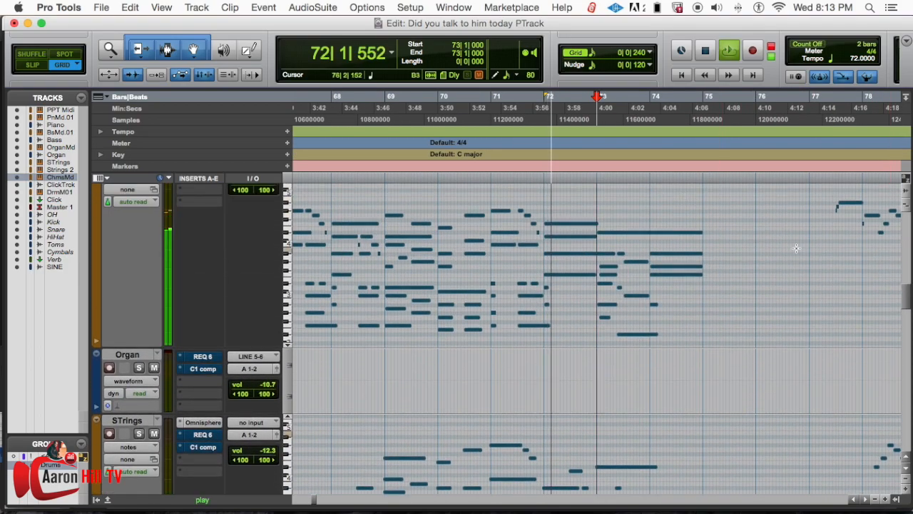
scroll(910, 316, down, 10)
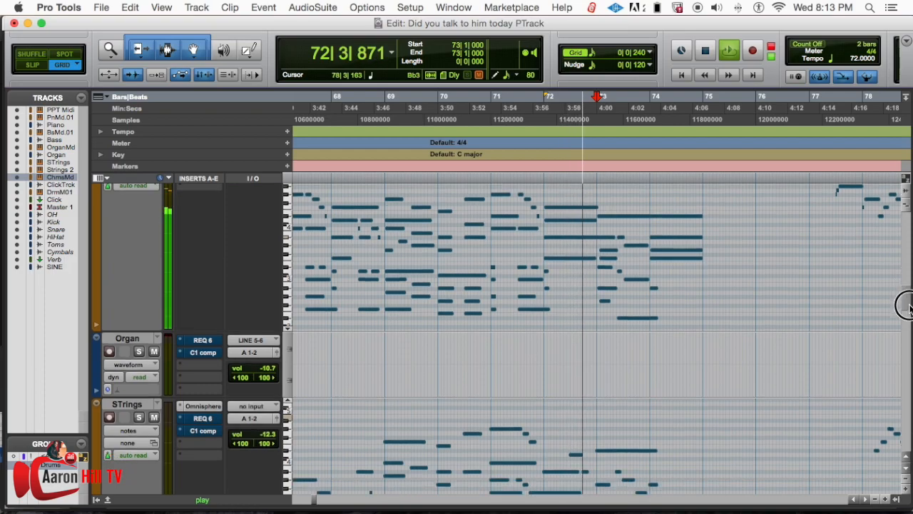
scroll(907, 311, up, 12)
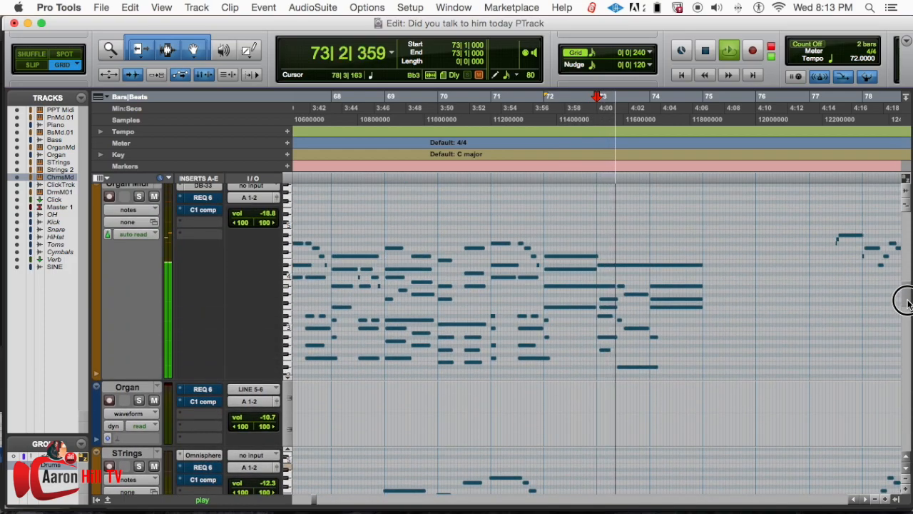
- Look over the organ, bass and Chimes Midi tracks while the passage after 73|1|000 plays
scroll(909, 296, down, 20)
scroll(903, 288, up, 20)
scroll(899, 285, down, 20)
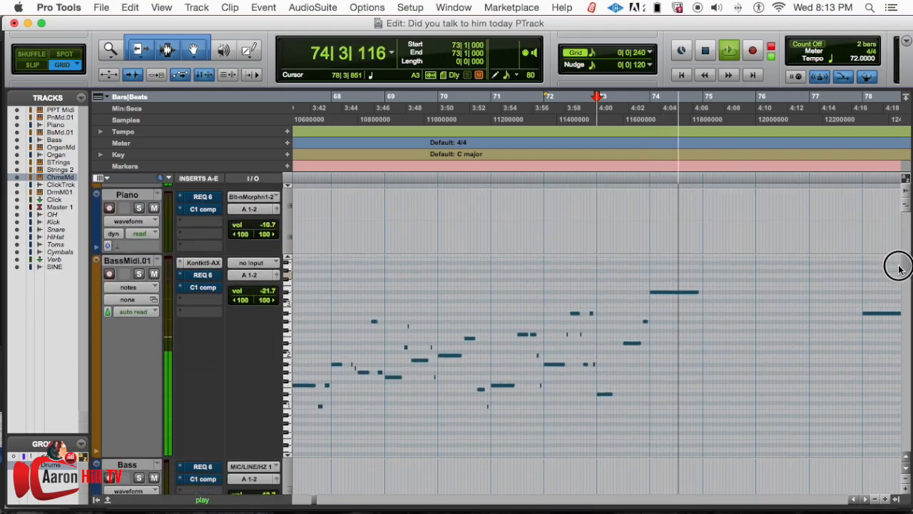
scroll(892, 349, down, 10)
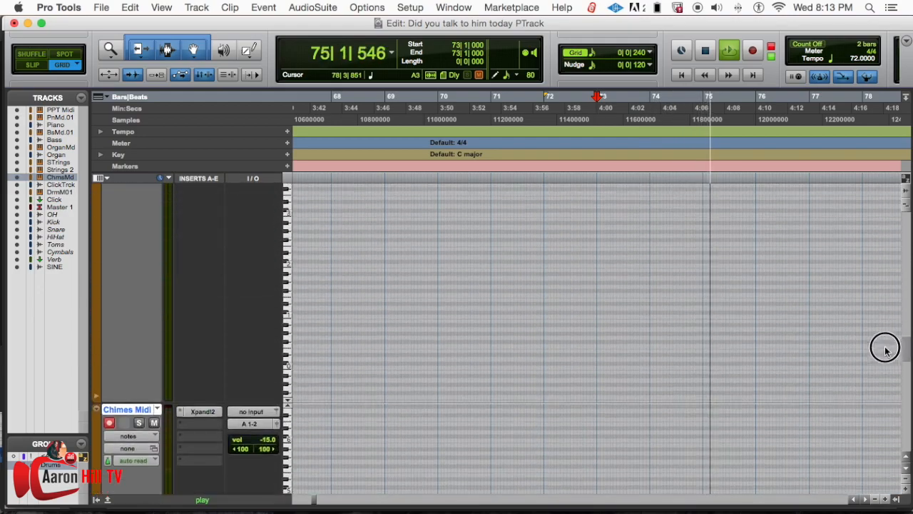
key(space)
- Play the transition around 70|4|240 while viewing the notes on the STrings track
click(480, 126)
key(space)
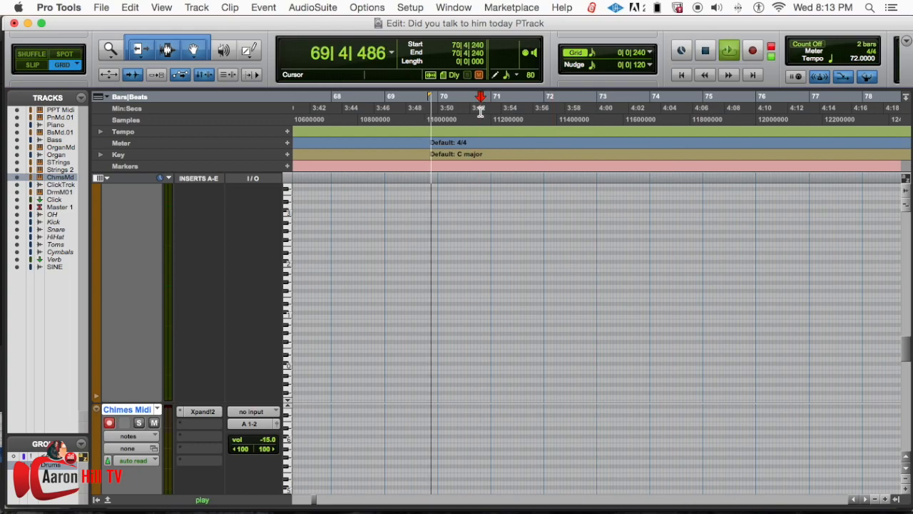
key(super+bracketleft)
key(super+bracketleft)
key(super+bracketright)
drag(905, 350, 898, 310)
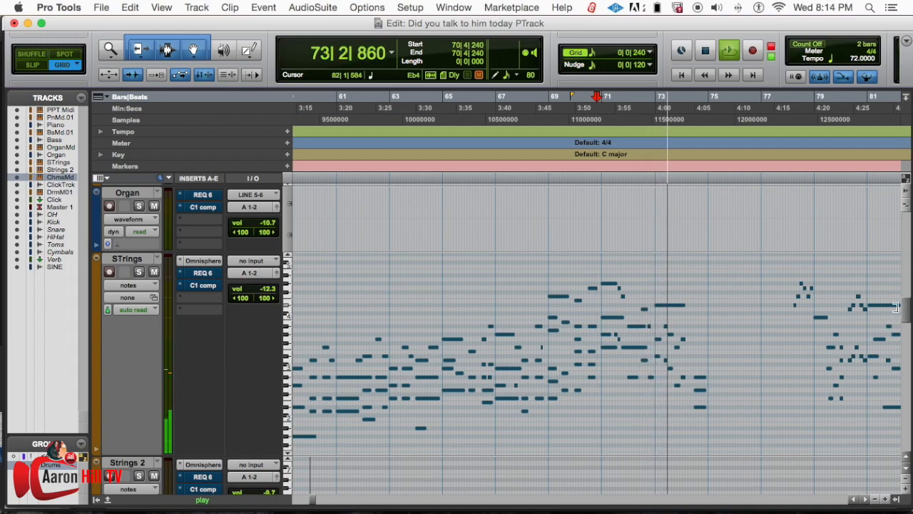
- Replay the passage around 70|4|240 while viewing the Chimes Midi track up close
key(space)
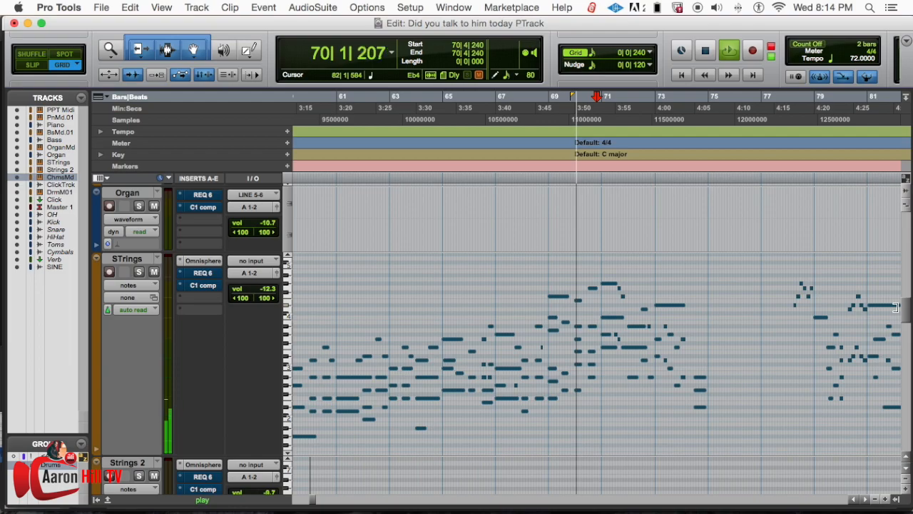
key(super+bracketright)
drag(900, 312, 903, 369)
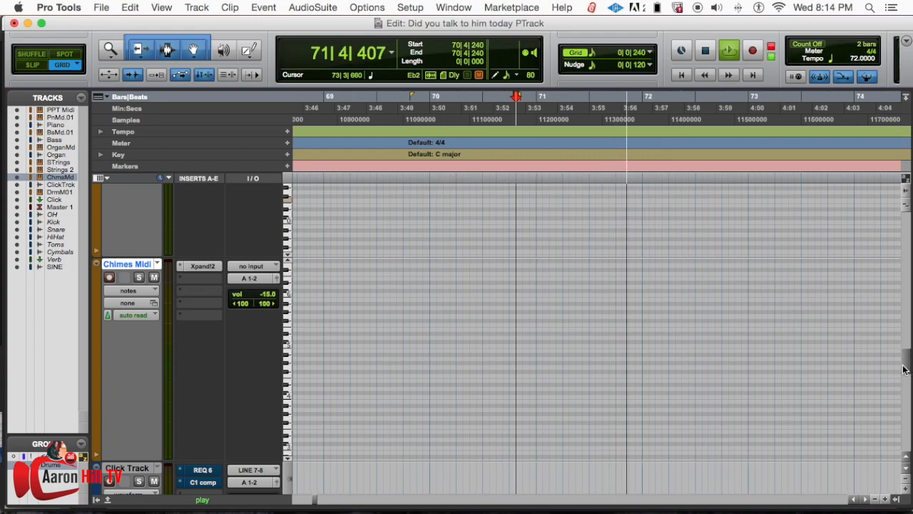
key(space)
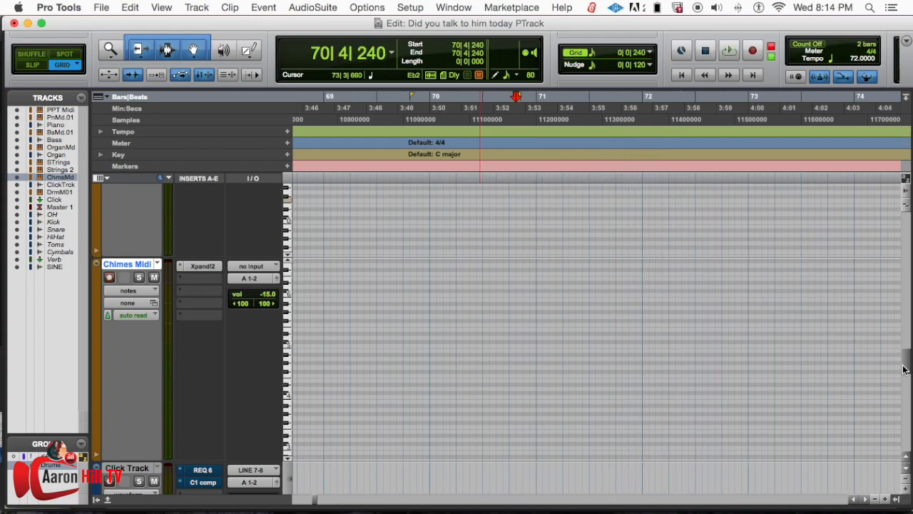
- Set the playback start to 70|1|480 and listen to the passage leading into bar 73
click(463, 112)
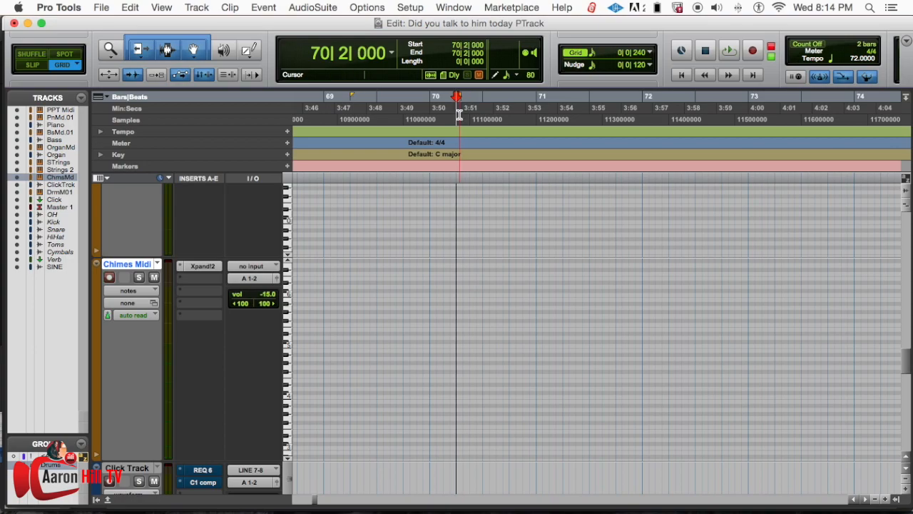
click(444, 113)
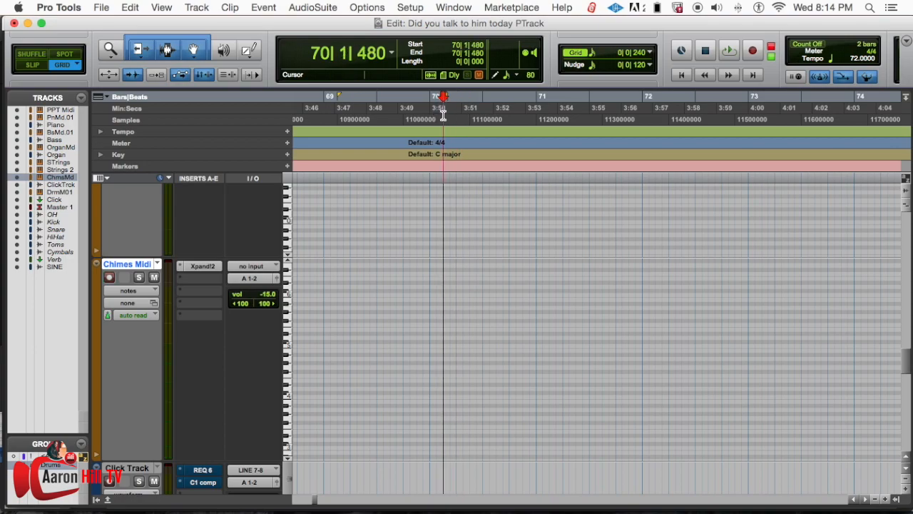
key(space)
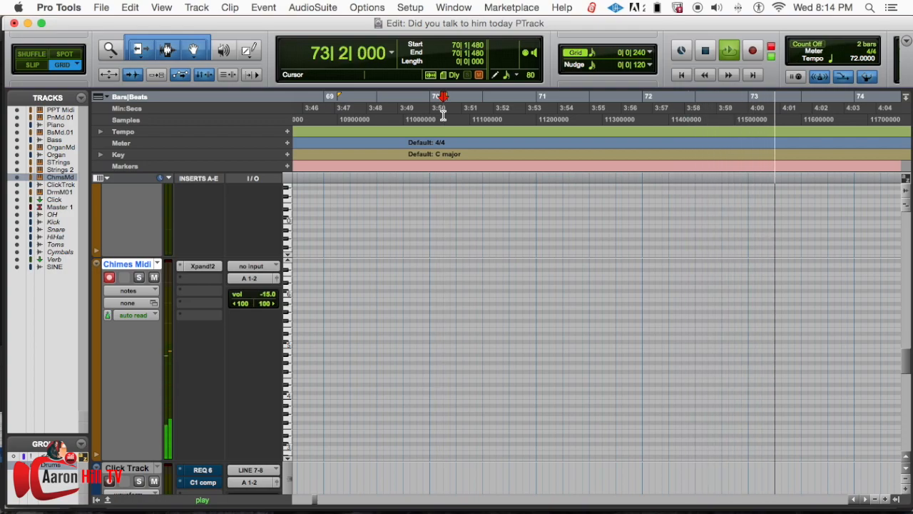
key(space)
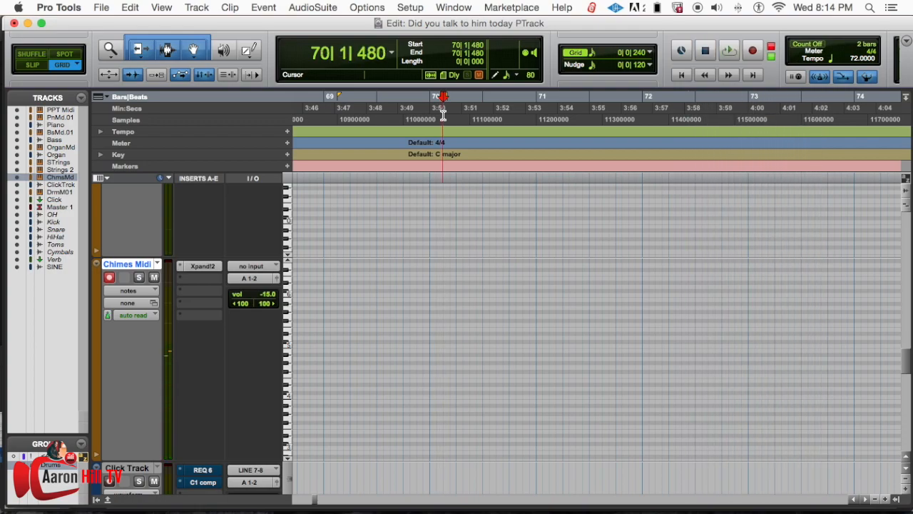
- Check the earlier bridge chimes, and record a new chimes part on the Chimes Midi track from 70|1|480 into bar 75
key(super+bracketleft)
key(super+bracketleft)
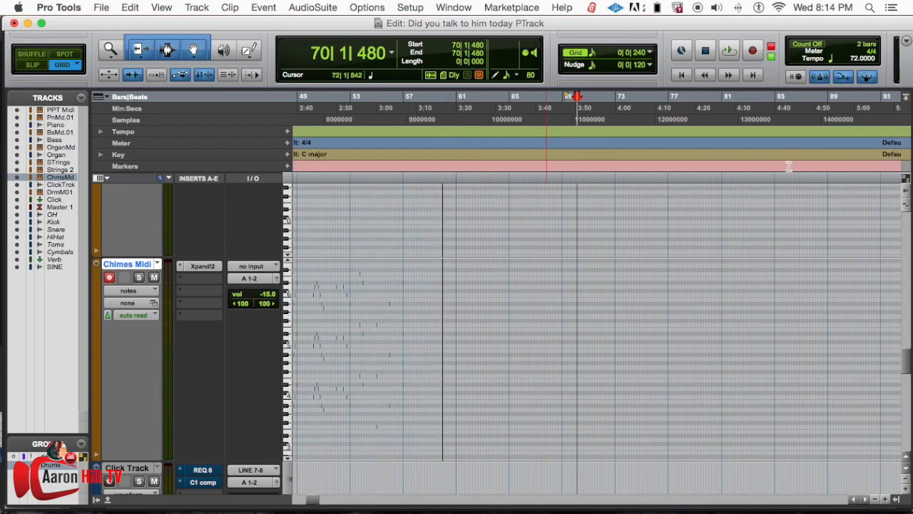
scroll(796, 269, left, 10)
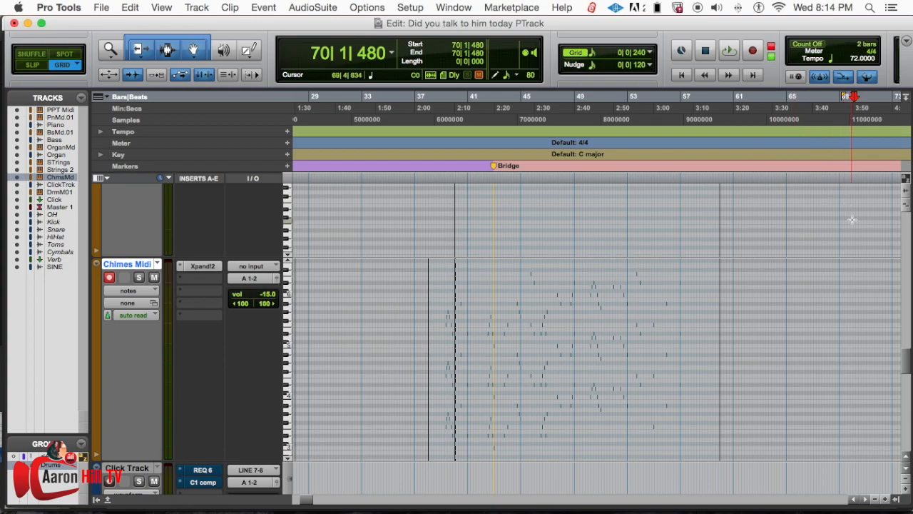
key(super+bracketright)
key(super+bracketright)
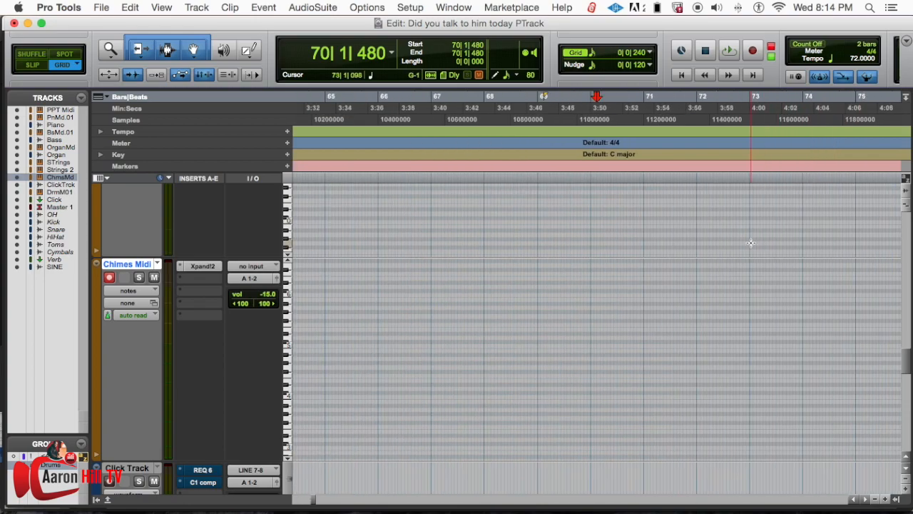
key(space)
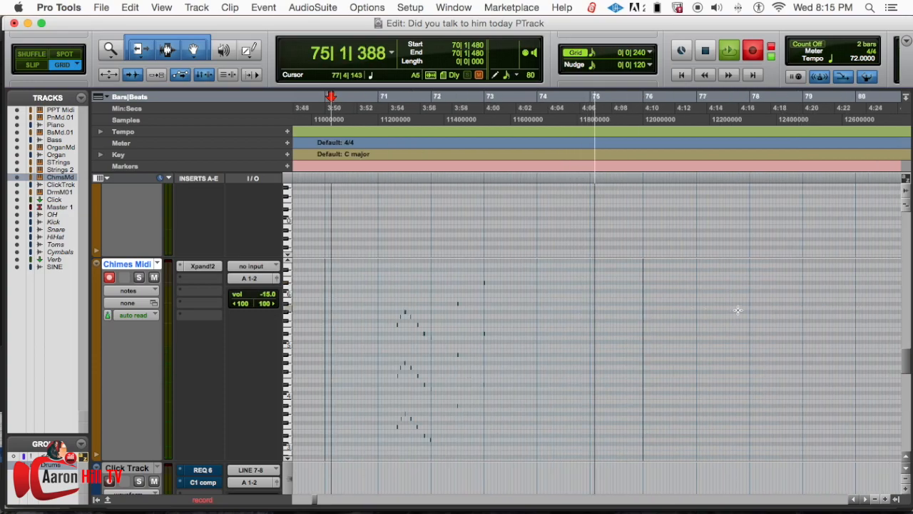
key(space)
- Play the section after bar 79 from 79|3|240 and 79|2|480 beside the DrmsMd.01 notes, and set the start to 79|1|000
mouse_move(906, 370)
mouse_down()
mouse_move(905, 391)
mouse_move(905, 369)
mouse_move(904, 378)
mouse_up()
click(796, 107)
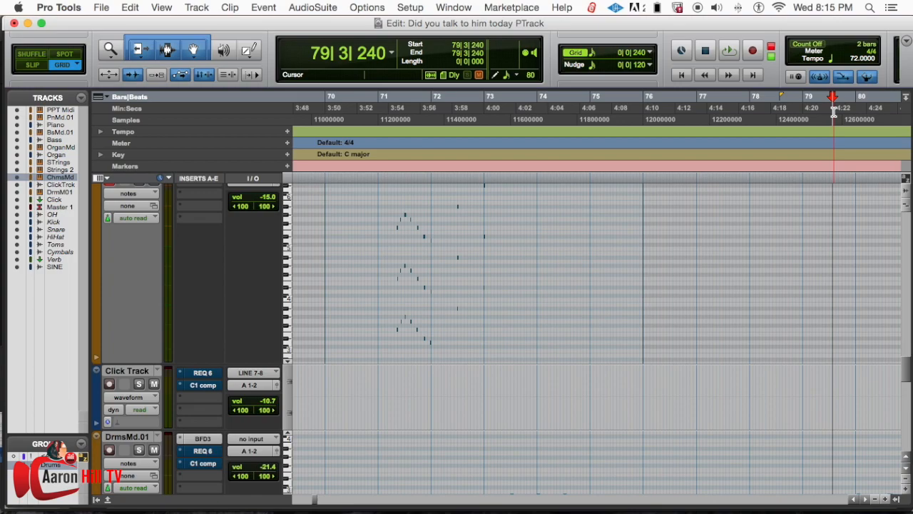
key(space)
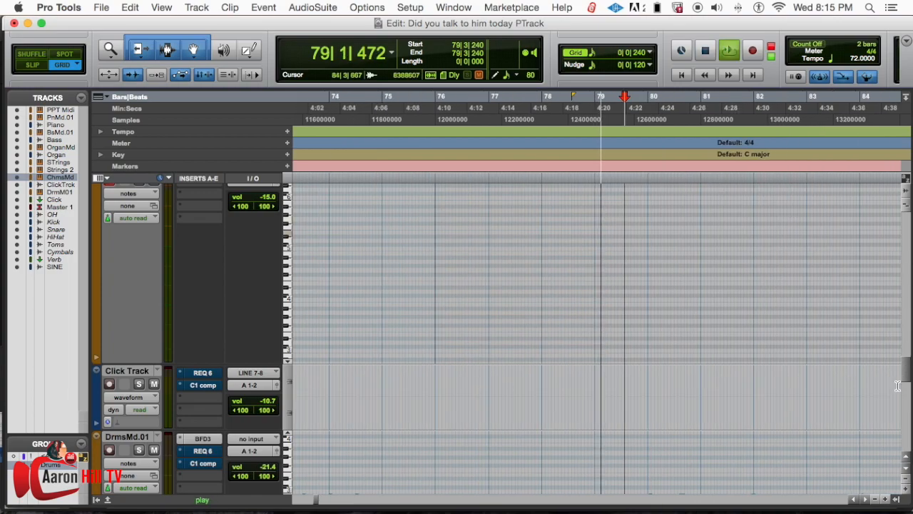
mouse_move(905, 375)
mouse_down()
mouse_move(903, 387)
mouse_move(906, 381)
mouse_up()
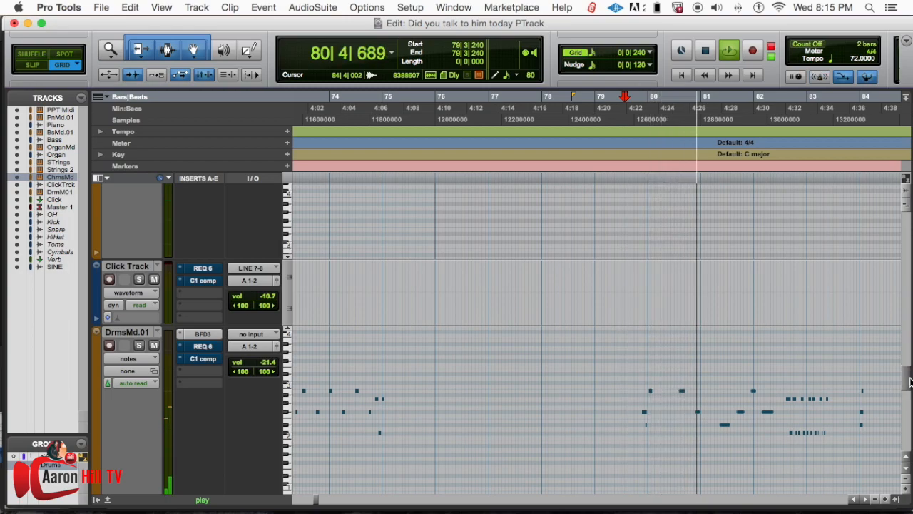
click(615, 119)
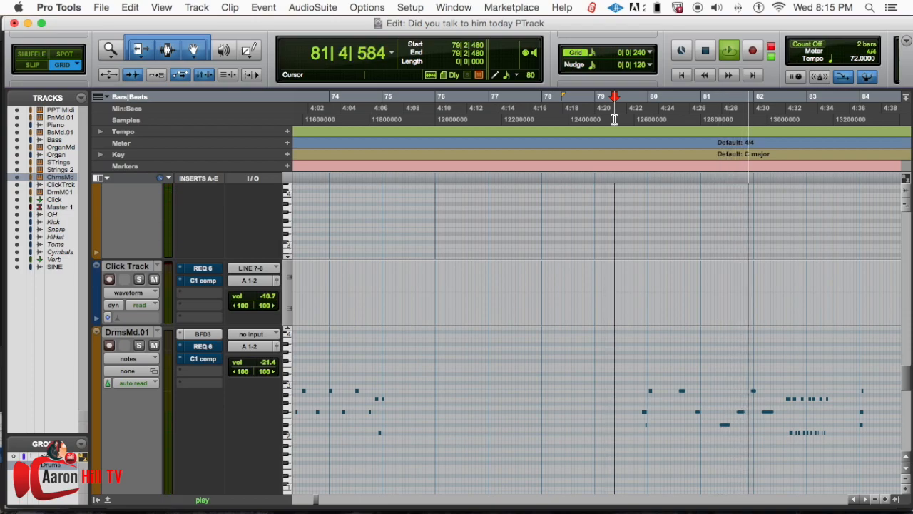
key(space)
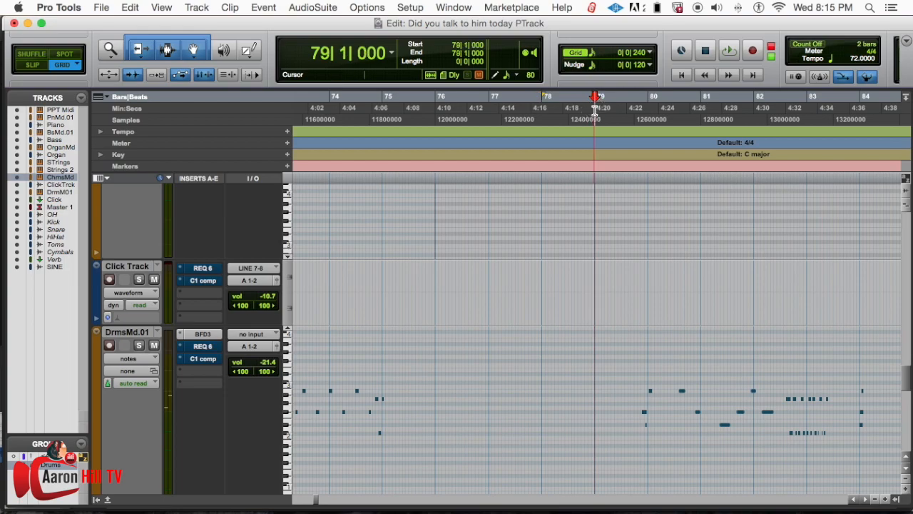
- Try two recording takes of the chimes hits on the Chimes Midi track from 79|1|000
key(space)
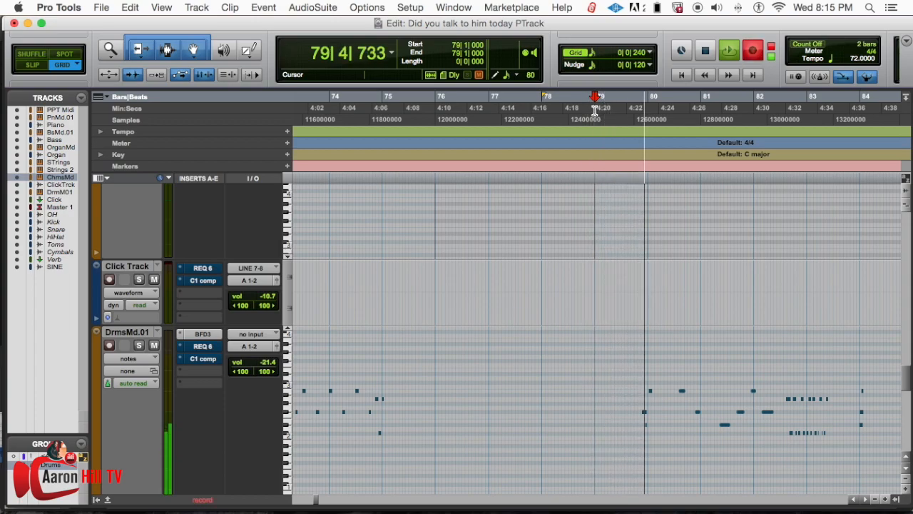
key(space)
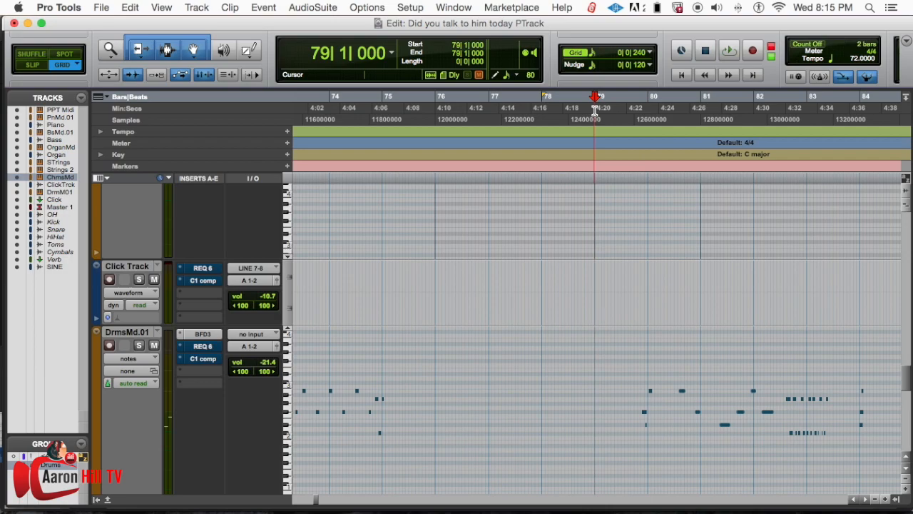
key(super+space)
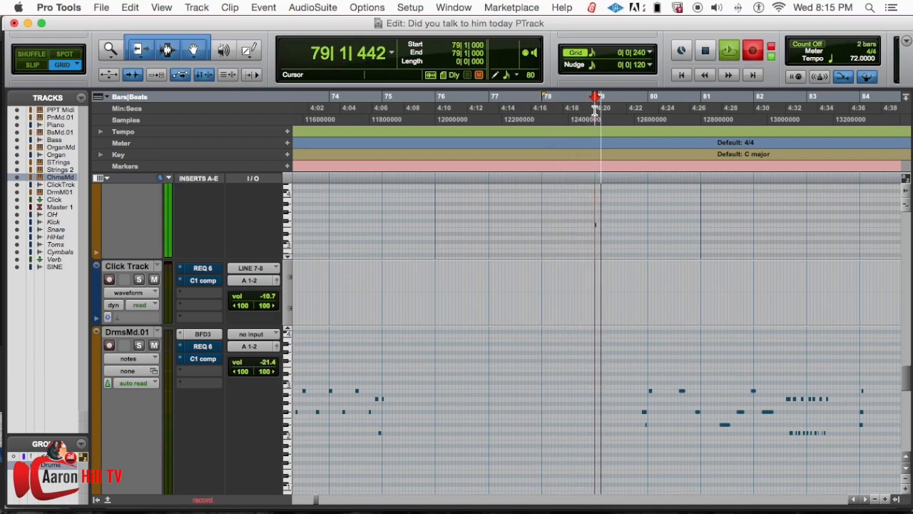
key(space)
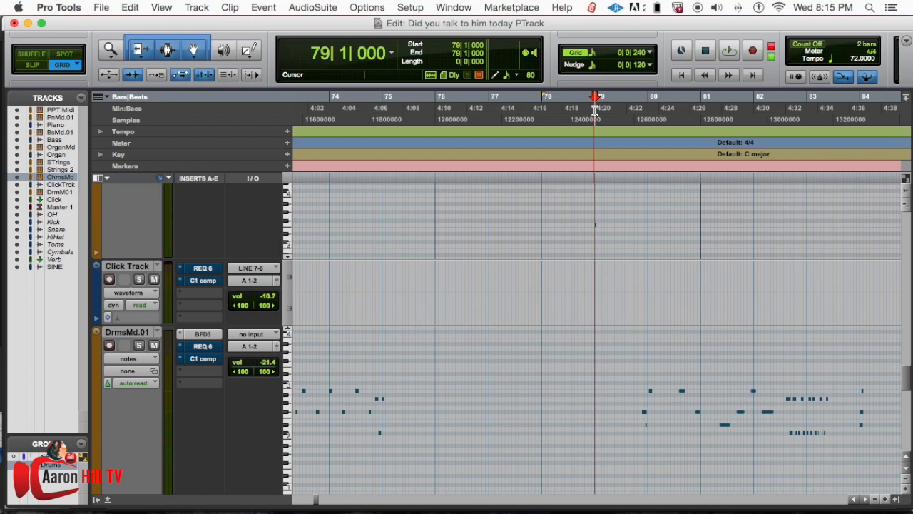
- Record the chimes hits on the Chimes Midi track from 79|1|000 through bar 81
key(space)
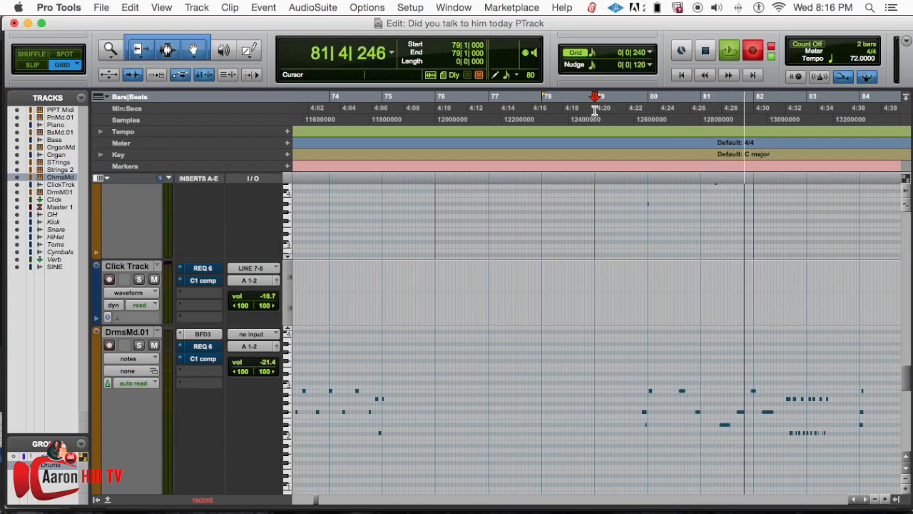
key(space)
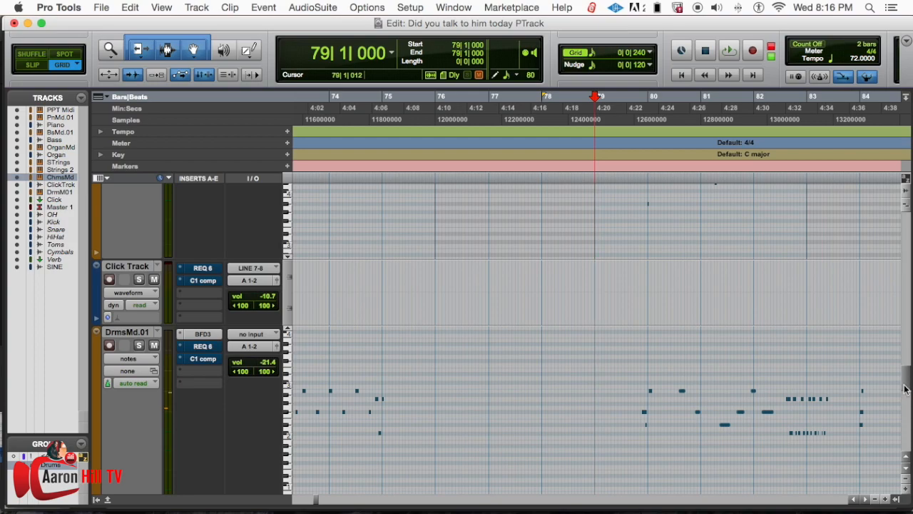
drag(908, 386, 909, 368)
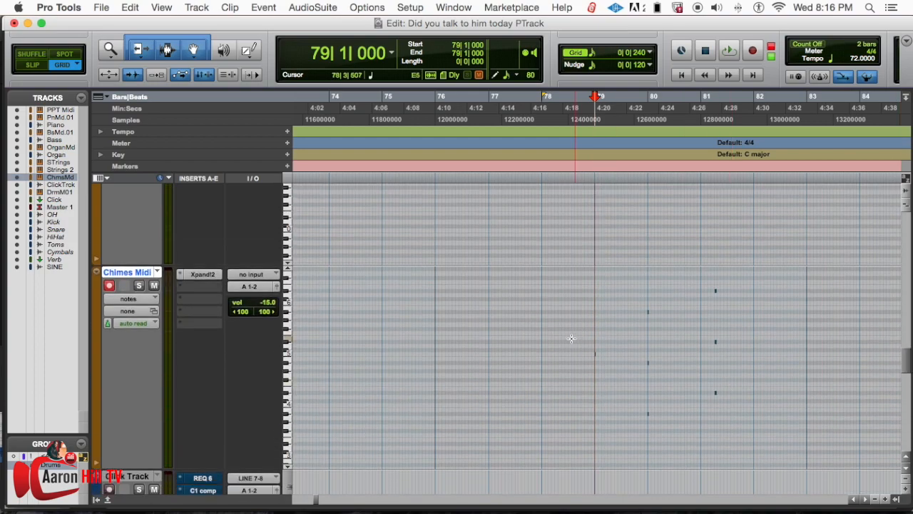
- Play back the recorded chimes hits from 78|4|432 and examine their timing up close between bars 80 and 82
key(space)
key(super+bracketright)
key(super+bracketright)
key(super+bracketright)
key(super+bracketleft)
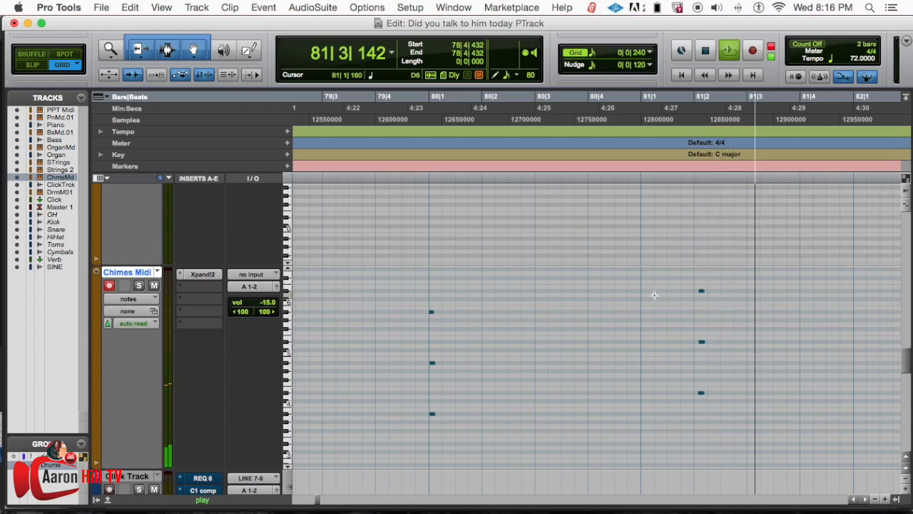
key(space)
- Move the three stacked chimes notes just after 81|2 slightly later and play them from 81|1|786
drag(691, 283, 719, 394)
click(699, 394)
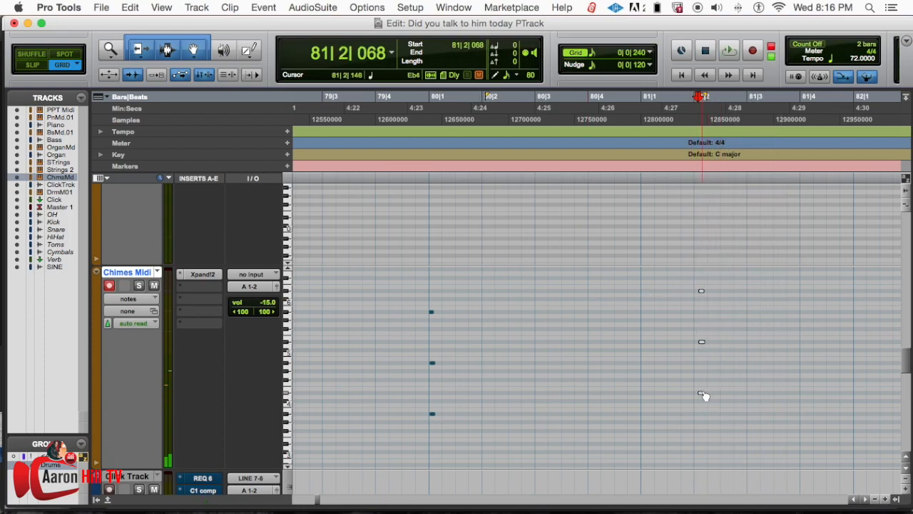
click(684, 356)
key(space)
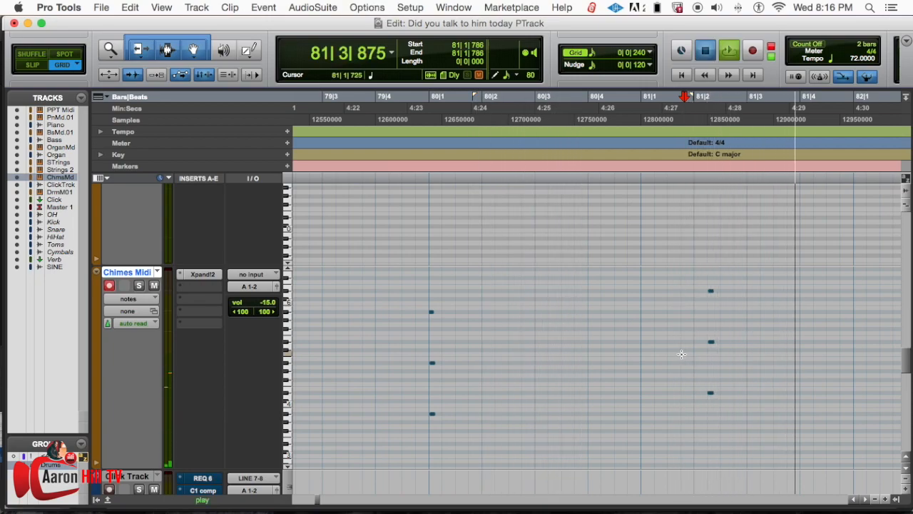
key(space)
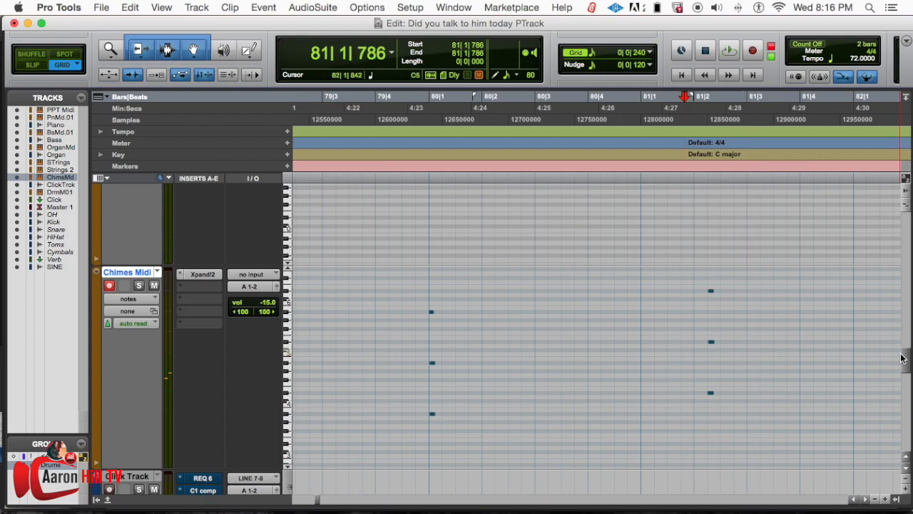
- Replay the moved chimes notes on the Chimes Midi track from 80|4|542 and 81|2|072 to check their timing
scroll(906, 366, down, 1)
scroll(906, 366, down, 5)
scroll(906, 366, up, 4)
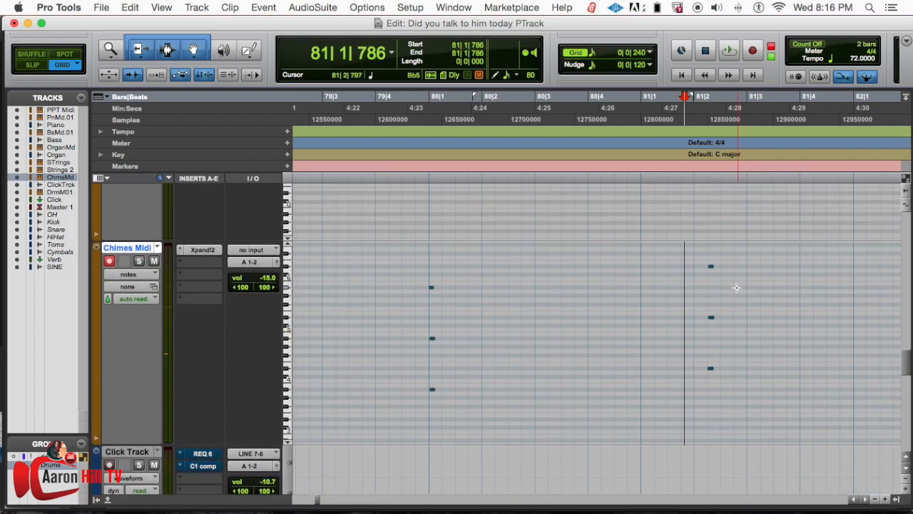
click(618, 278)
key(space)
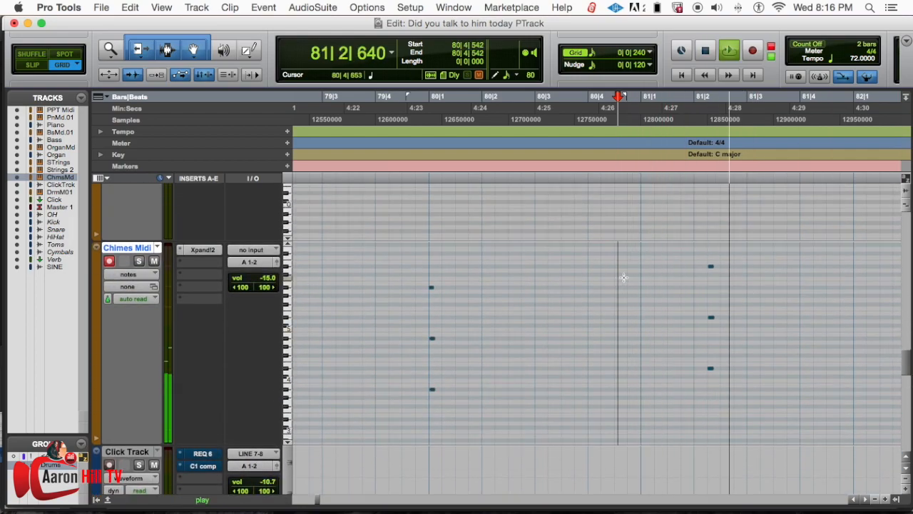
key(space)
click(698, 274)
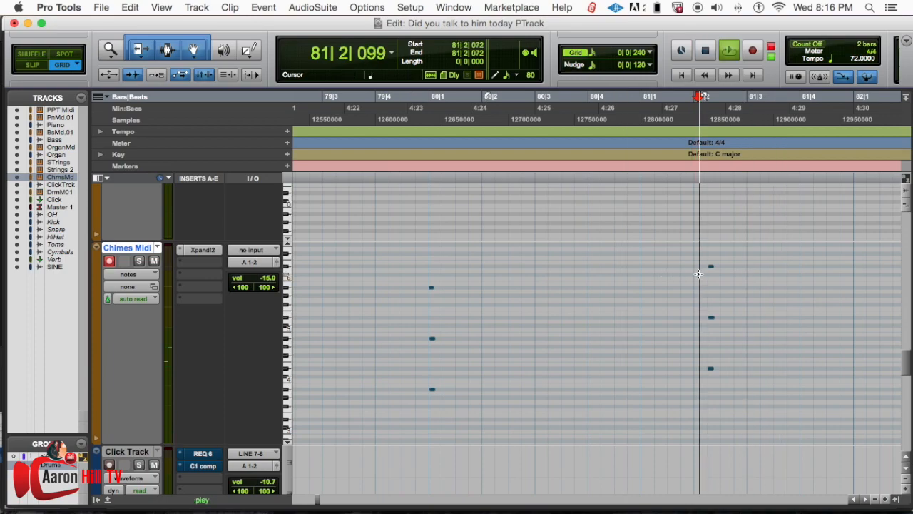
key(space)
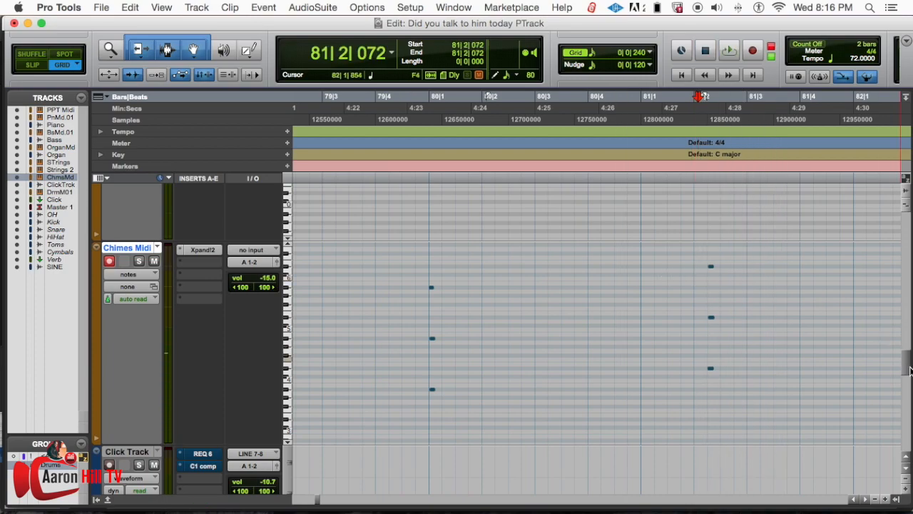
- Move the long drum note just after 81|2 on the Drums Midi.01 track slightly later and play from 81|1|209
scroll(906, 371, down, 5)
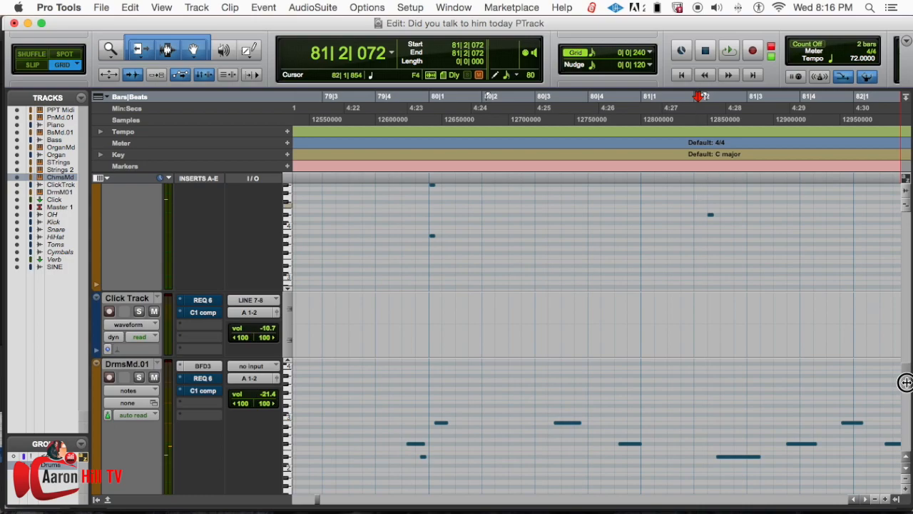
scroll(906, 382, down, 5)
click(722, 320)
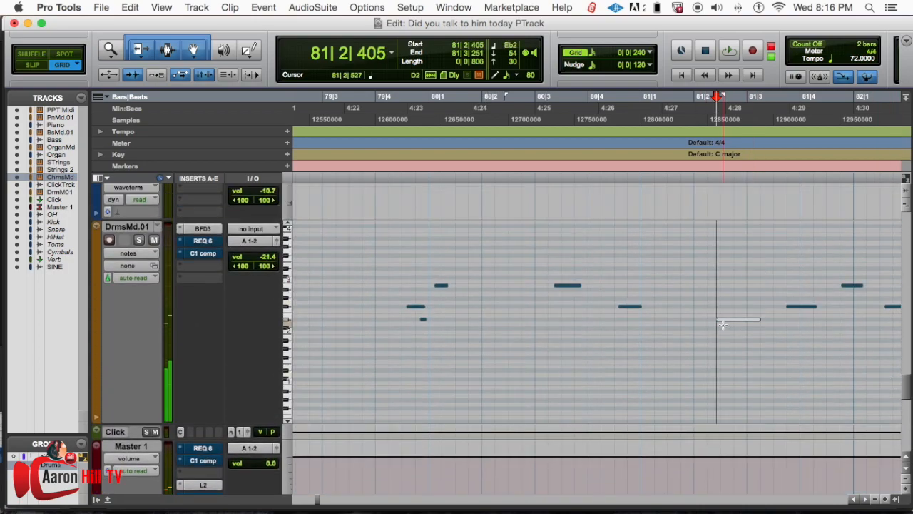
key(space)
click(653, 293)
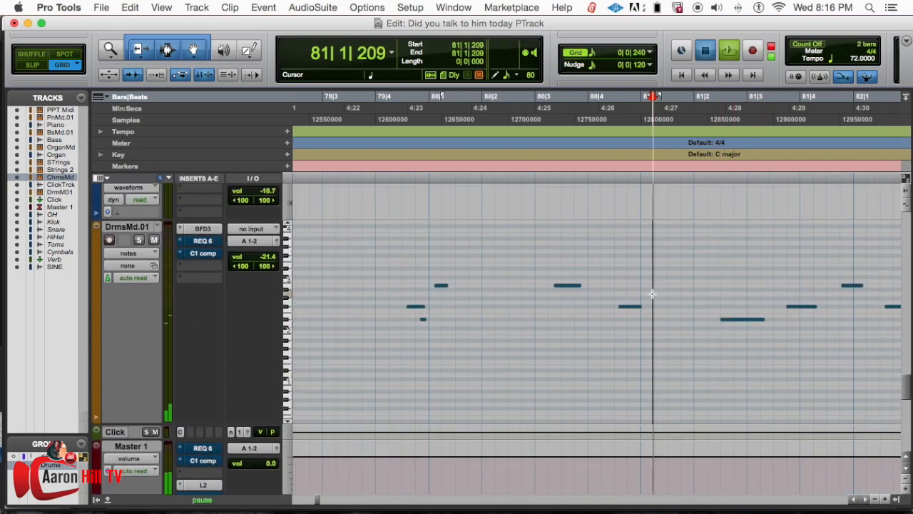
key(space)
- Move the drum note near 81|2 on the Drums Midi.01 track slightly earlier and play through it from 80|4|530
drag(742, 323, 728, 319)
click(630, 306)
key(space)
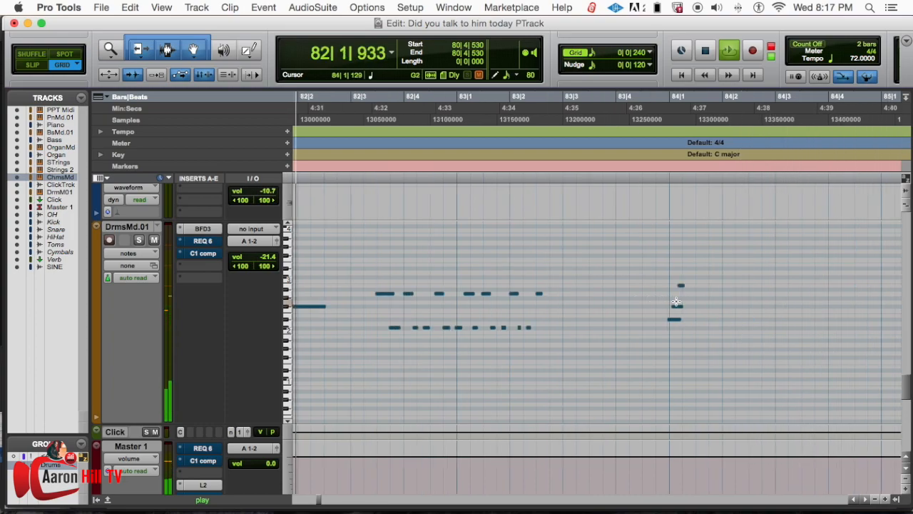
key(r)
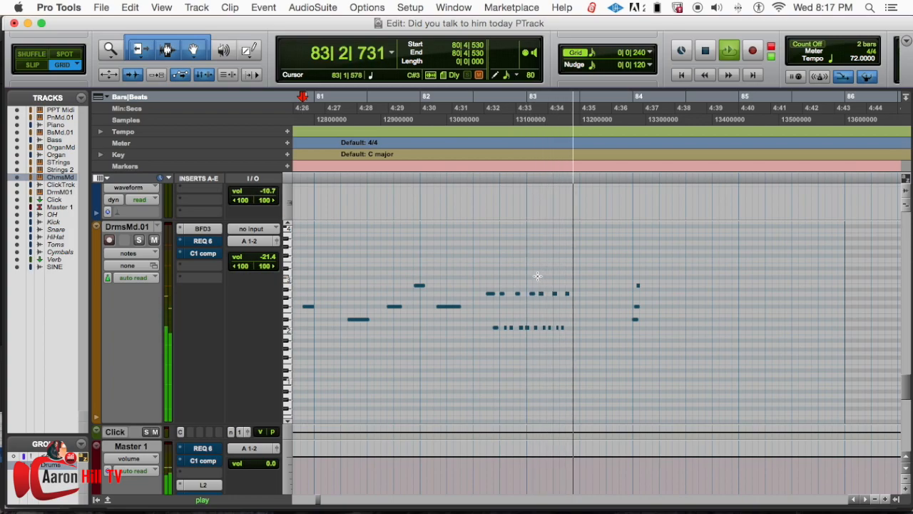
key(space)
- Examine the drum fill starting at 82|3 on the Drums Midi.01 track up close and play it from 82|3|415
key(t)
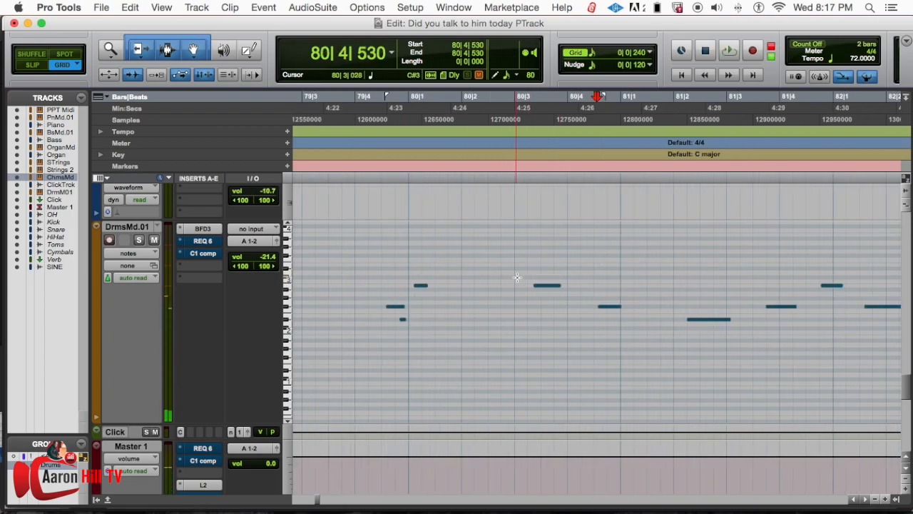
key(r)
key(r)
key(r)
click(611, 285)
key(t)
key(t)
click(573, 279)
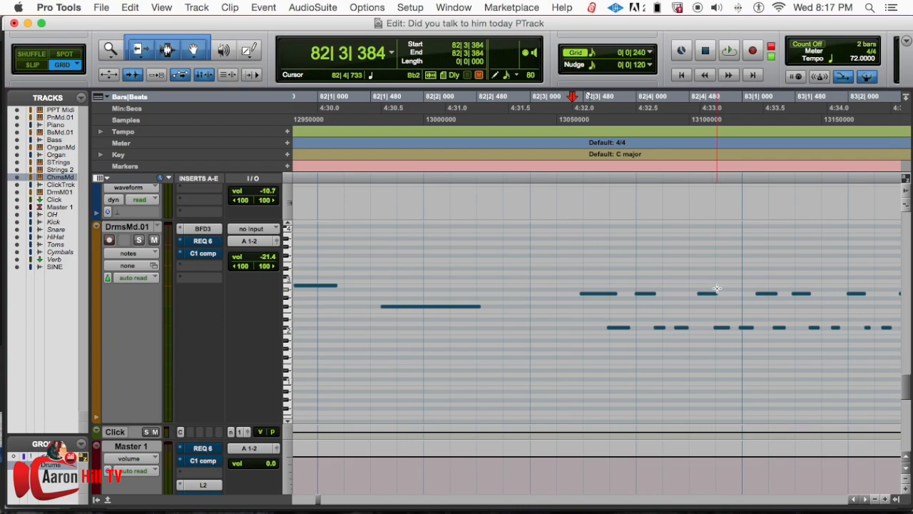
scroll(713, 288, left, 2)
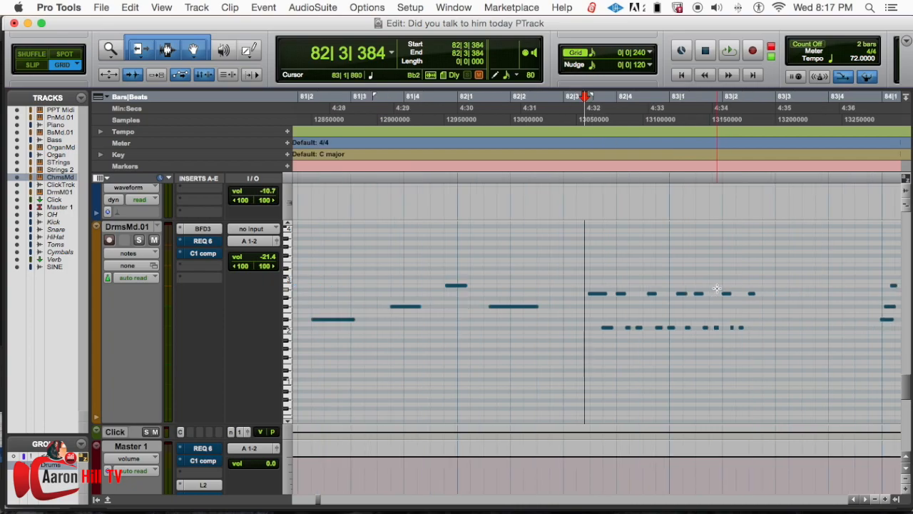
click(600, 274)
key(space)
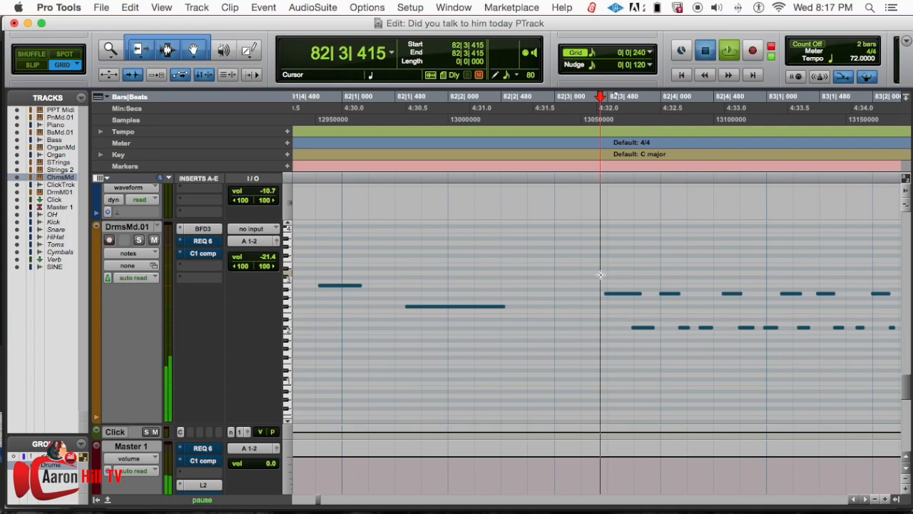
key(space)
- Solo the Drums Midi.01 track and play its fill from 82|3|353
click(138, 240)
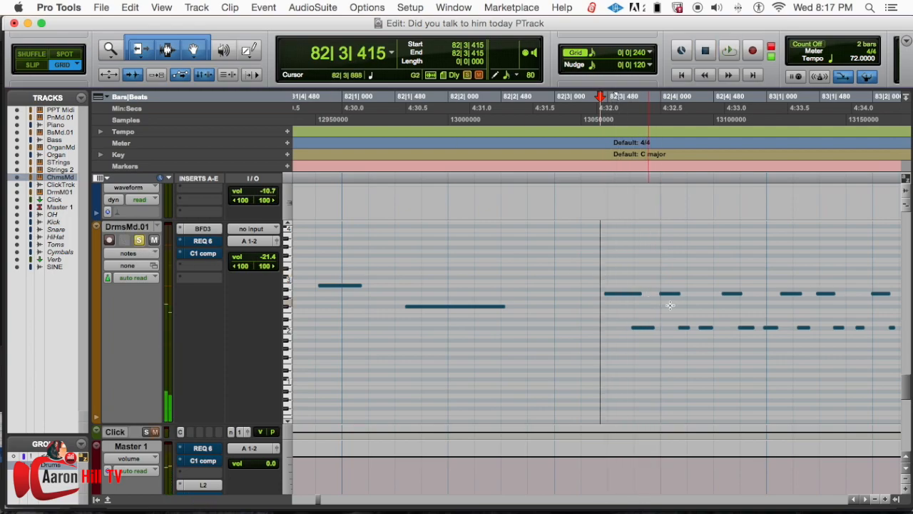
click(593, 268)
key(space)
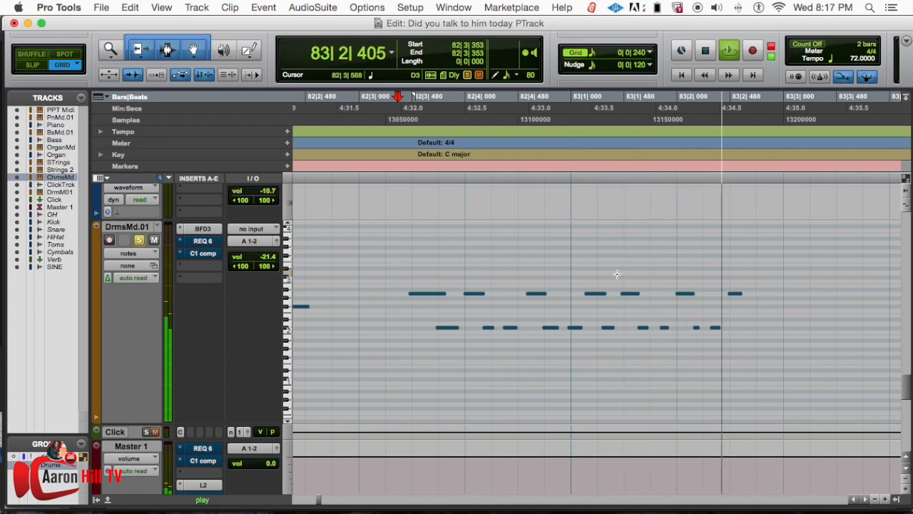
key(space)
- Set the insertion point to 82|3|433, then unsolo the Drums Midi.01 track and arm it for recording
click(416, 273)
click(410, 275)
click(407, 275)
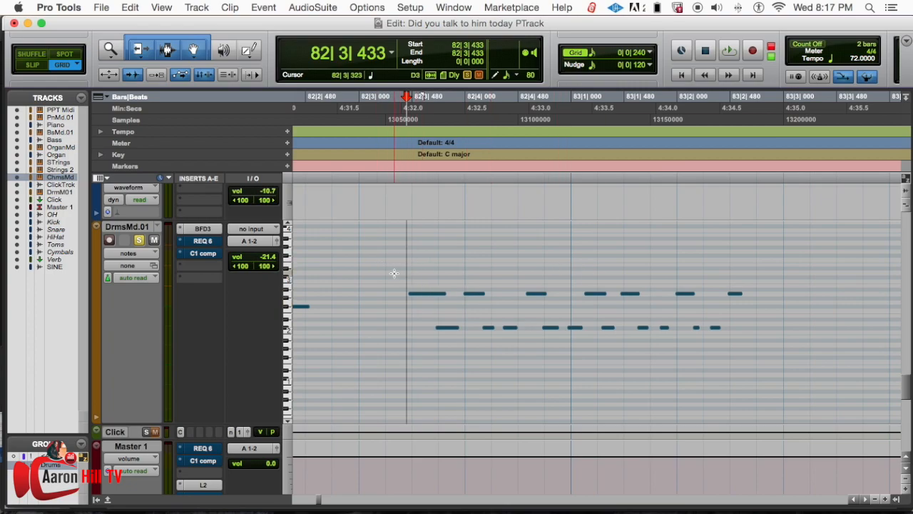
scroll(388, 273, right, 3)
scroll(388, 273, right, 10)
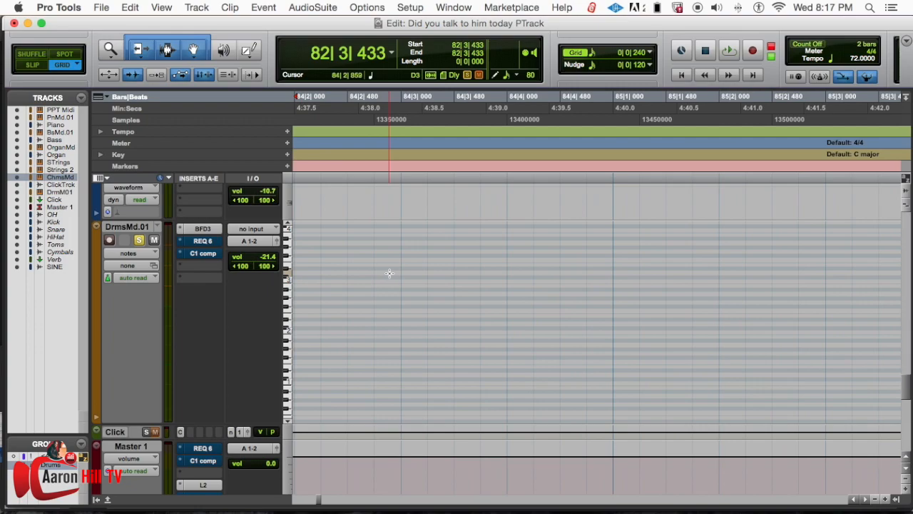
key(super+equal)
click(449, 239)
key(super+equal)
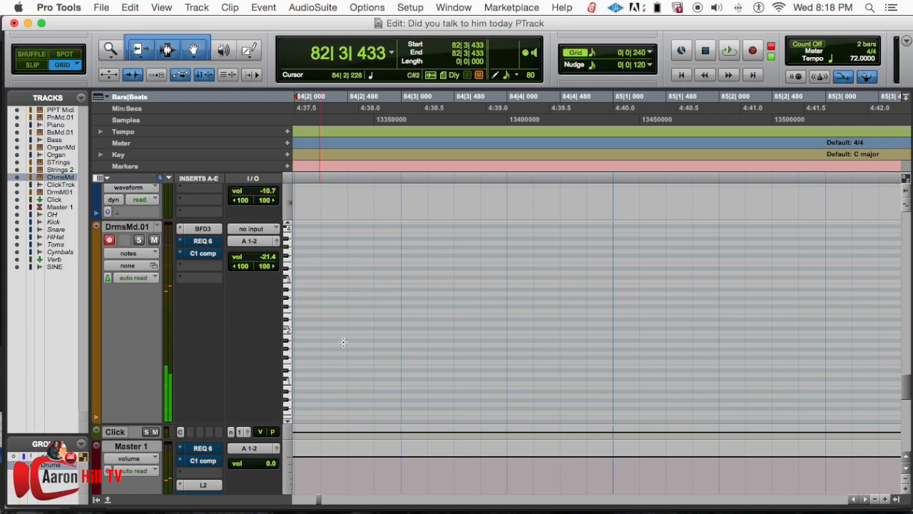
- Play the drum fill from 82|3|433 and again from 82|3|366 to find its start
key(space)
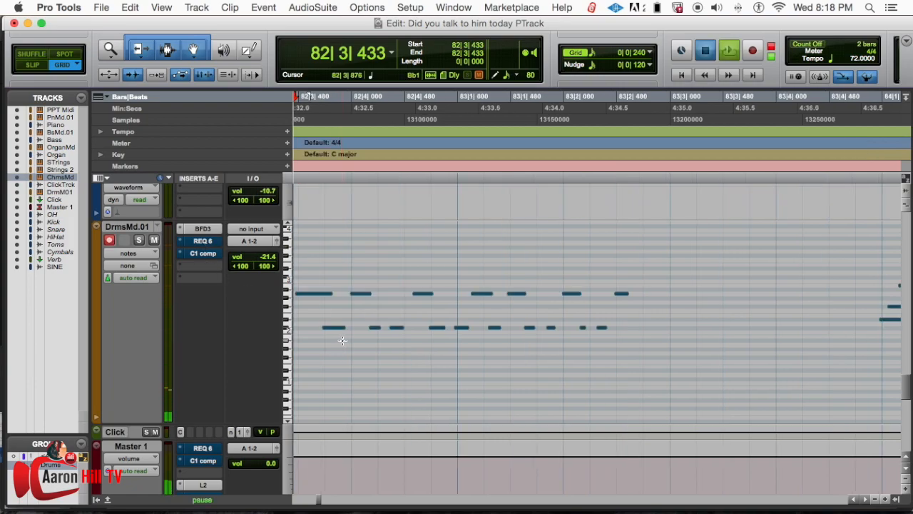
key(space)
click(476, 360)
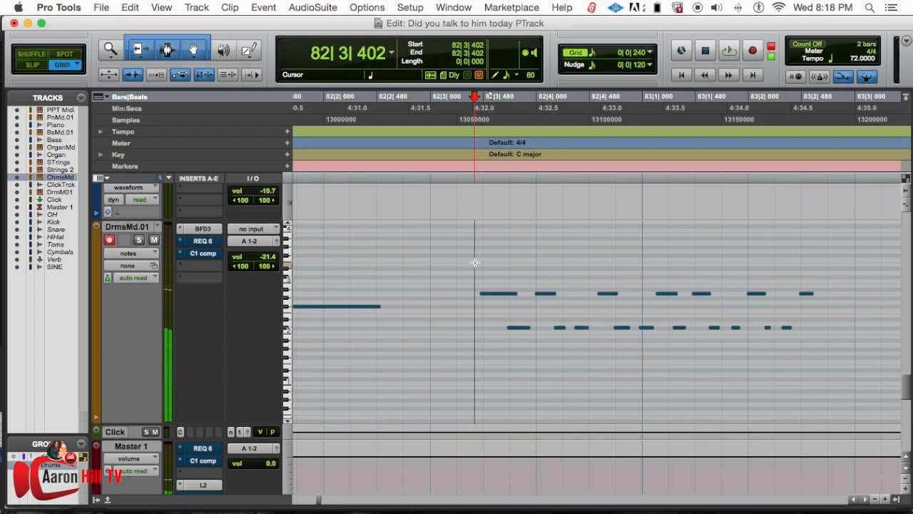
click(479, 269)
click(482, 267)
click(470, 267)
key(space)
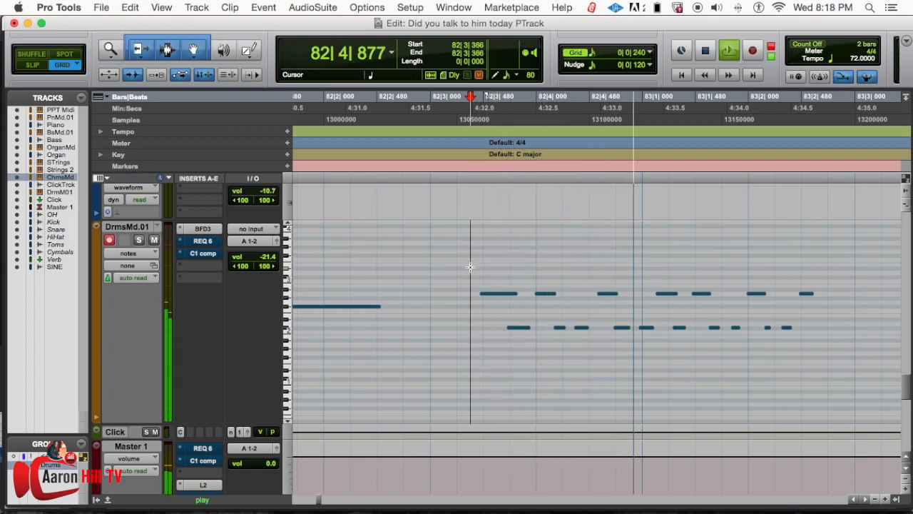
- Replay the drum fill from 82|3|476 and from 82|3|439 to pinpoint its first hit
click(483, 264)
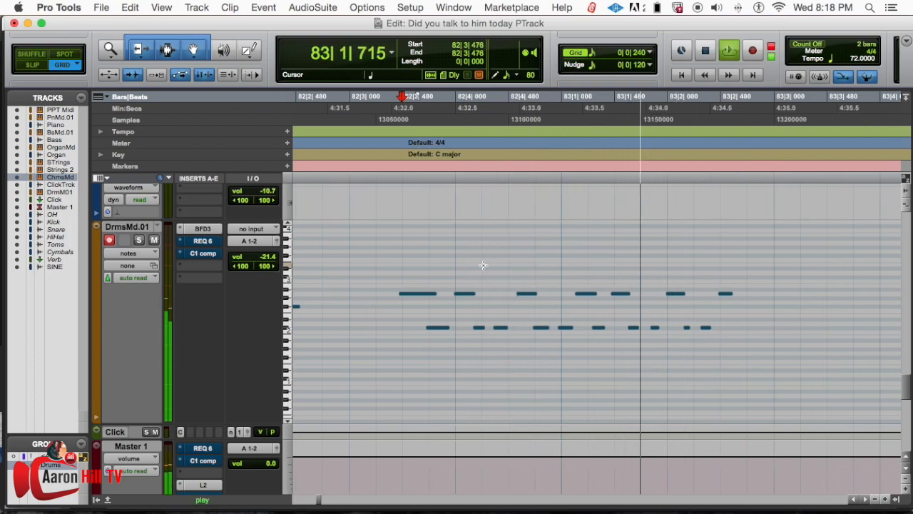
click(403, 269)
key(space)
click(399, 269)
key(space)
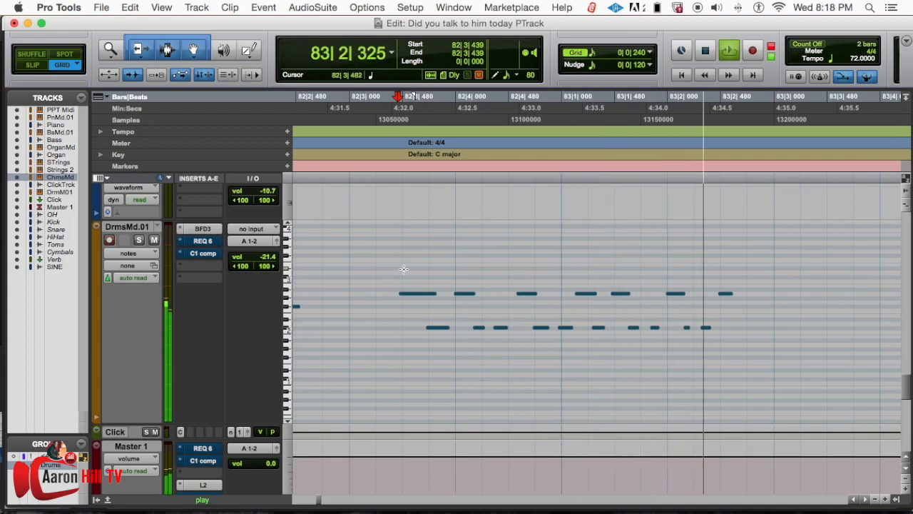
key(space)
- Set the insertion point just before the first drum fill note, at 82|3|433
click(402, 269)
click(402, 269)
drag(399, 271, 675, 378)
click(400, 279)
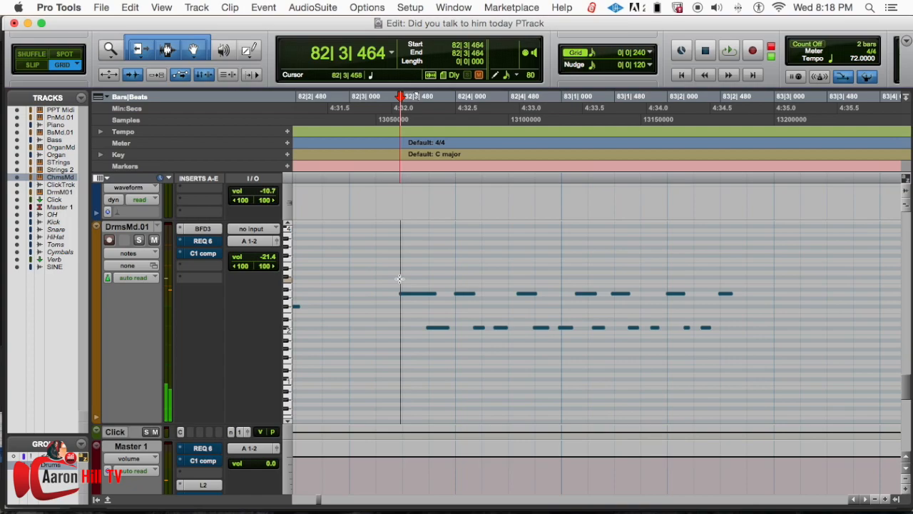
click(397, 279)
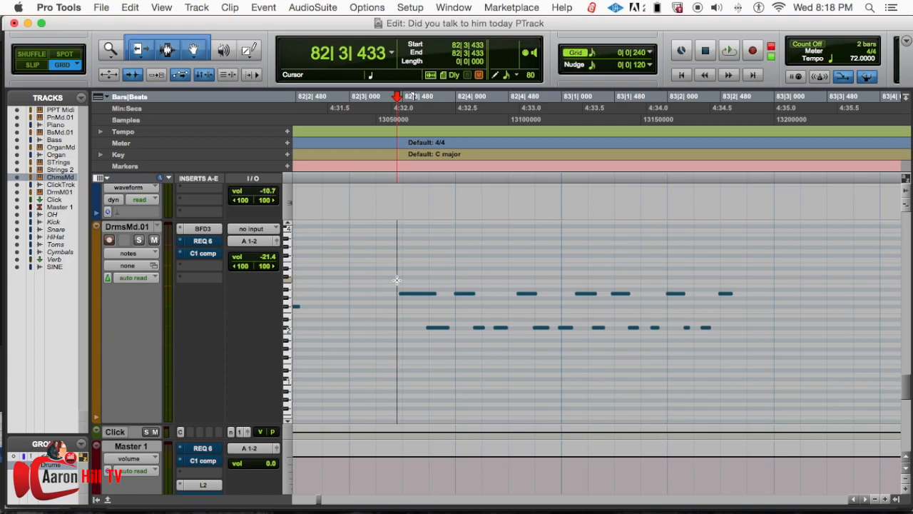
- Open Event Operations in Step Input mode for the Drums Midi.01 track and move the window clear of the fill
key(alt+0)
scroll(385, 271, right, 2)
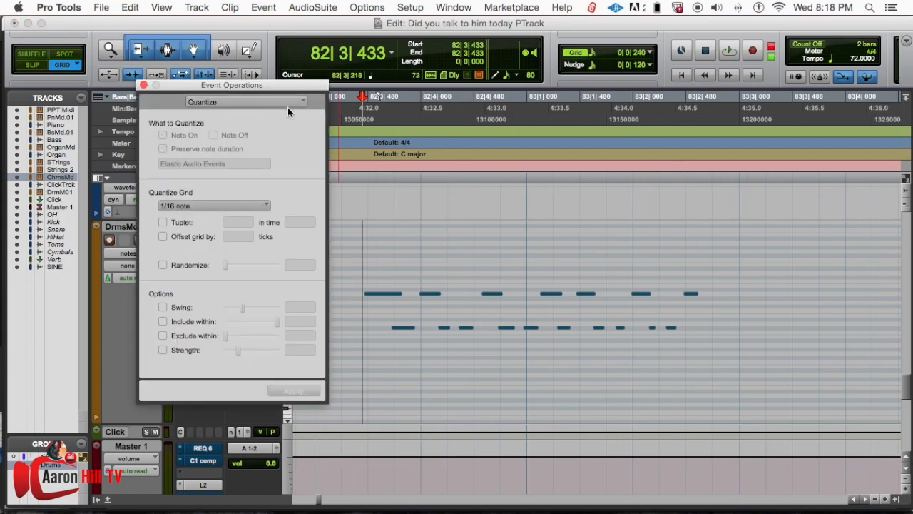
click(312, 102)
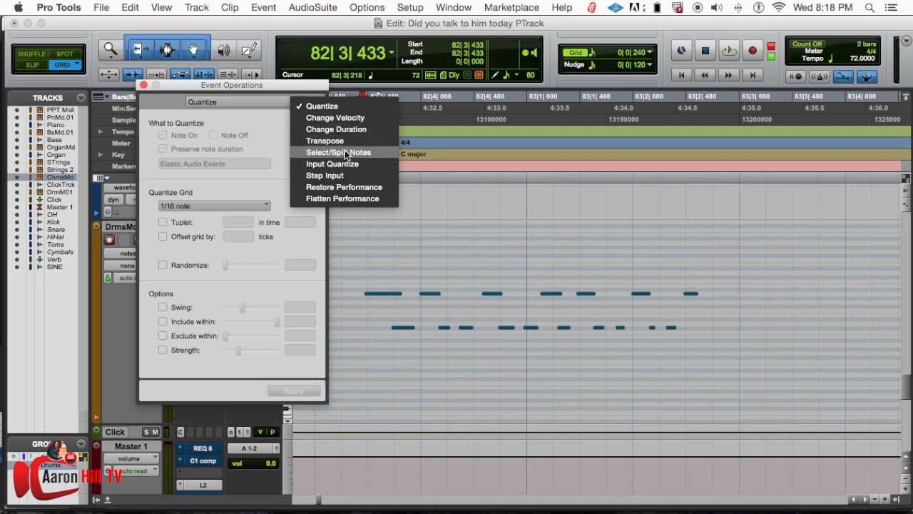
click(339, 176)
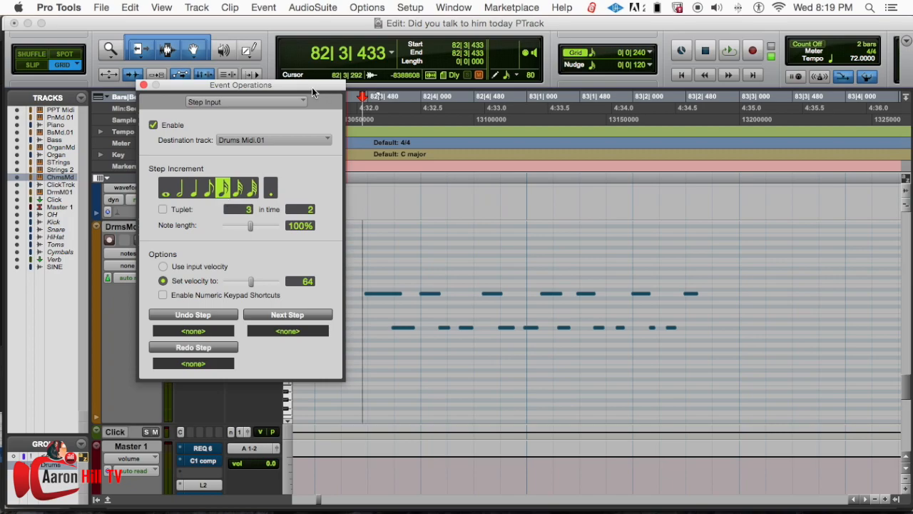
drag(312, 89, 236, 84)
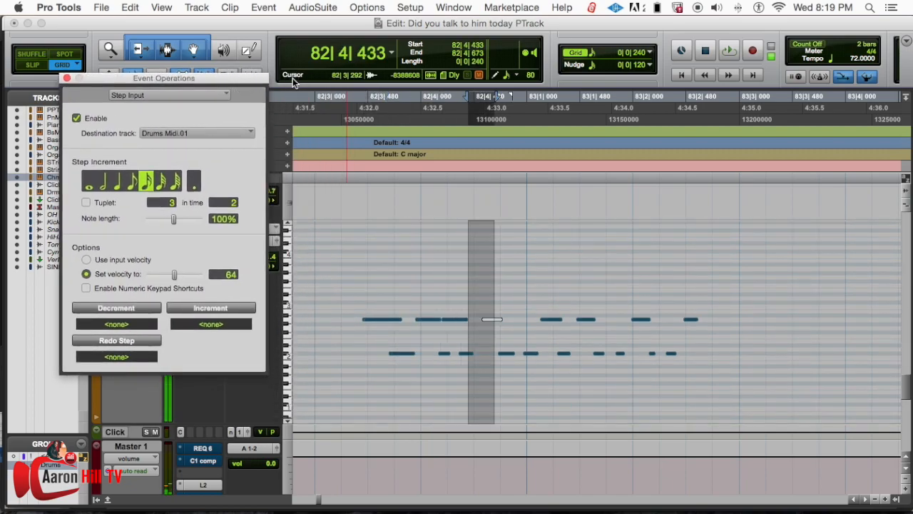
- Play the step-entered notes layered over the old drum fill from 82|3|427
click(363, 265)
key(space)
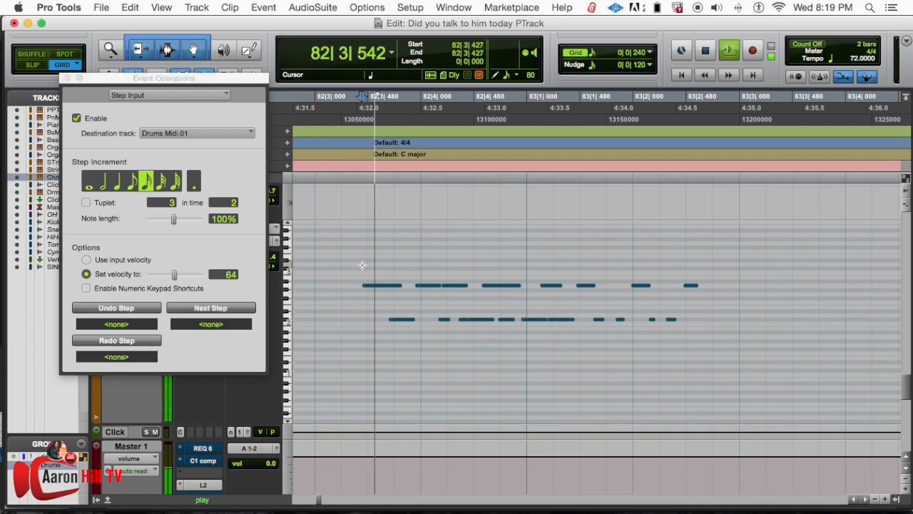
key(space)
- Clear all the drum fill notes between 82|3 and 83|3, undoing the stray note drawn at 82|3|240
drag(355, 255, 705, 358)
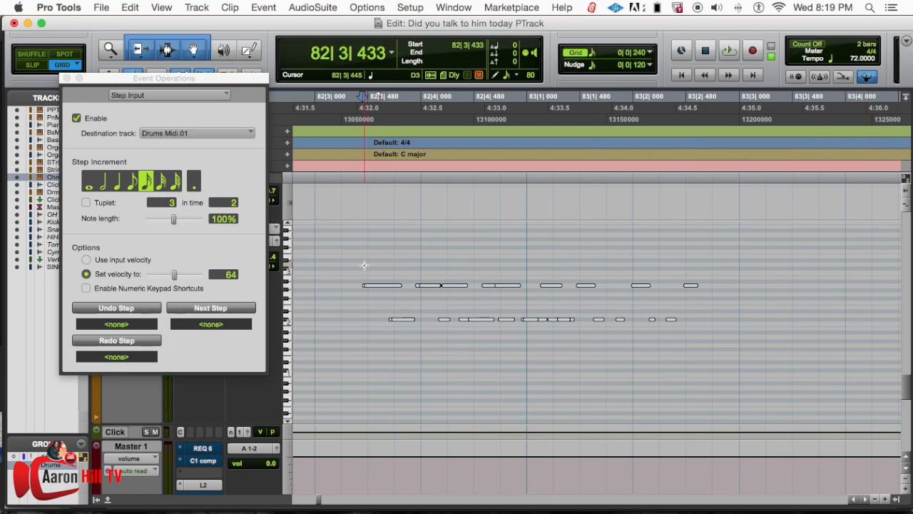
key(super+z)
drag(343, 261, 364, 260)
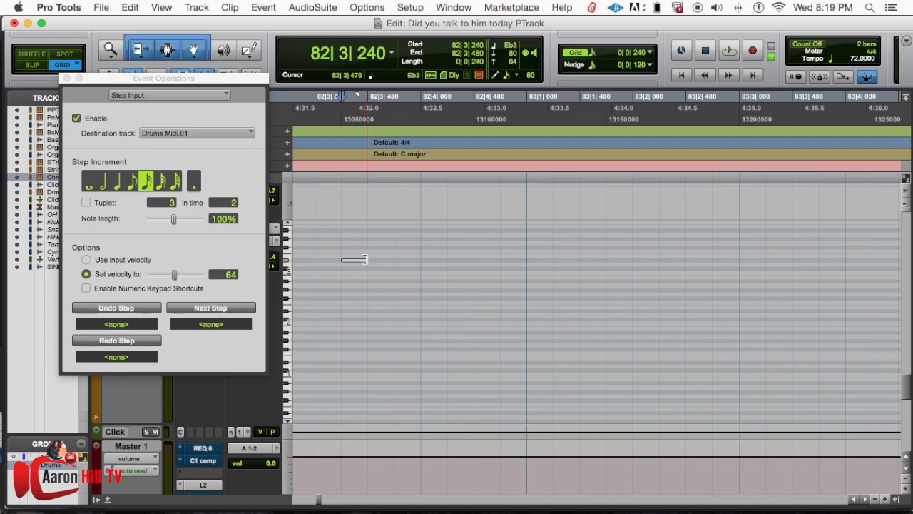
key(super+z)
- Set the insertion point near 82|3|480 on the Drums Midi.01 track and step-enter a new sixteenth-note drum fill up to 83|2
click(365, 259)
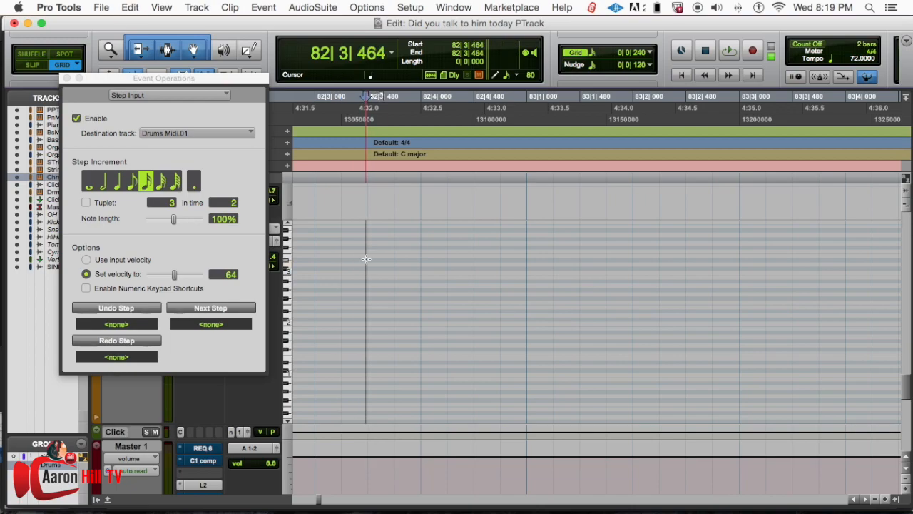
click(366, 258)
key(F4)
key(F4)
click(367, 257)
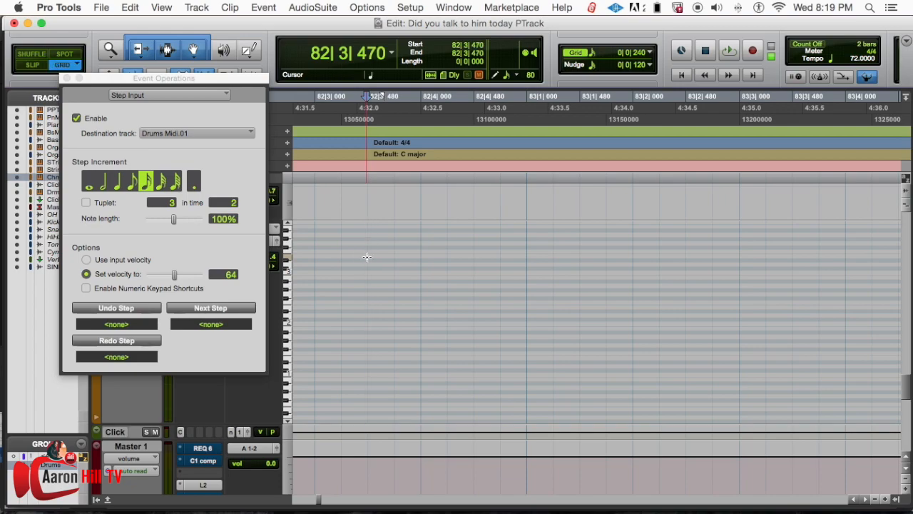
click(369, 114)
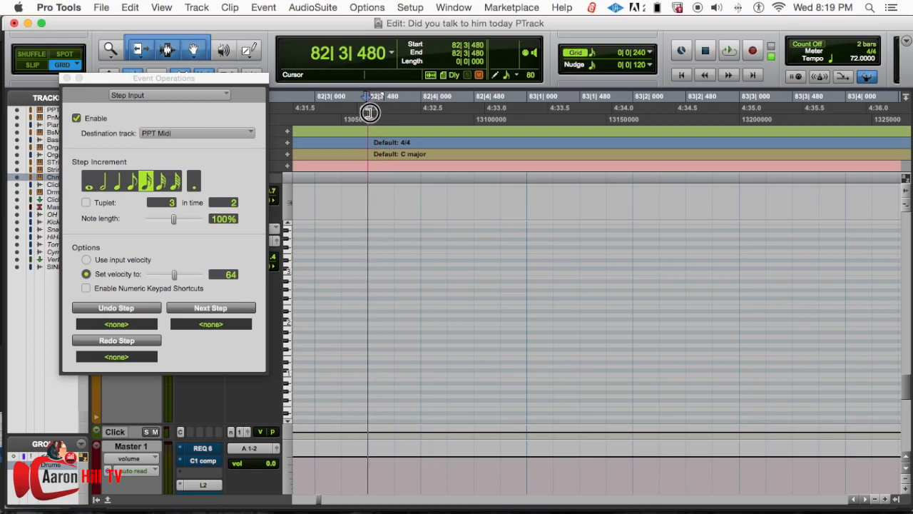
click(367, 301)
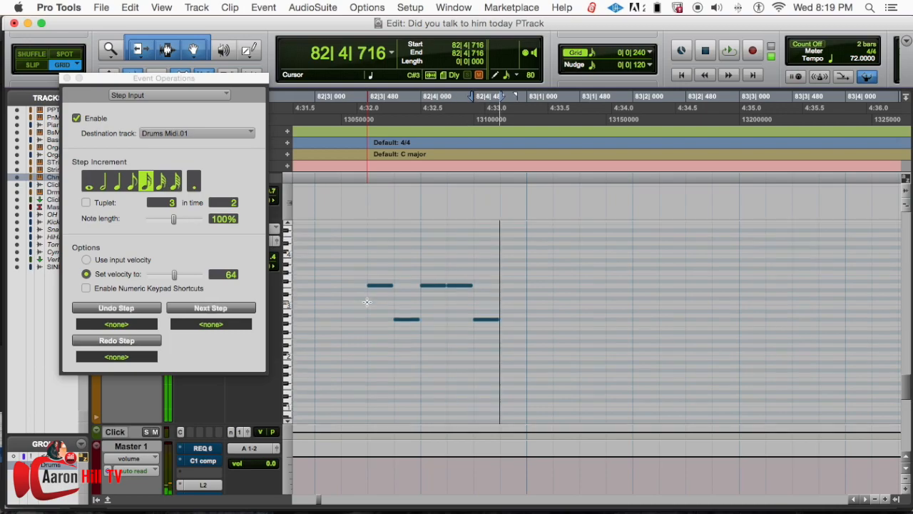
- Play the new step-entered drum fill from 82|3|310, 82|3|396 and 82|3|482 to check its timing
click(348, 306)
key(space)
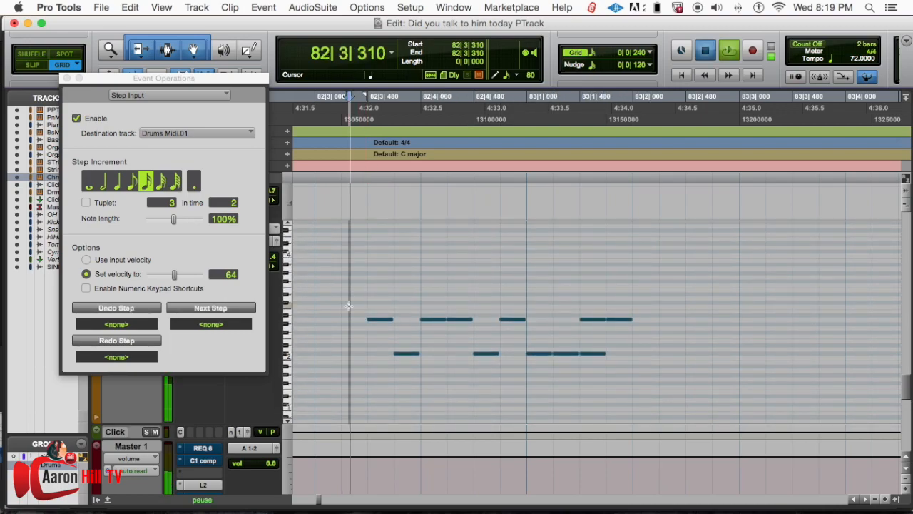
key(space)
click(357, 305)
key(space)
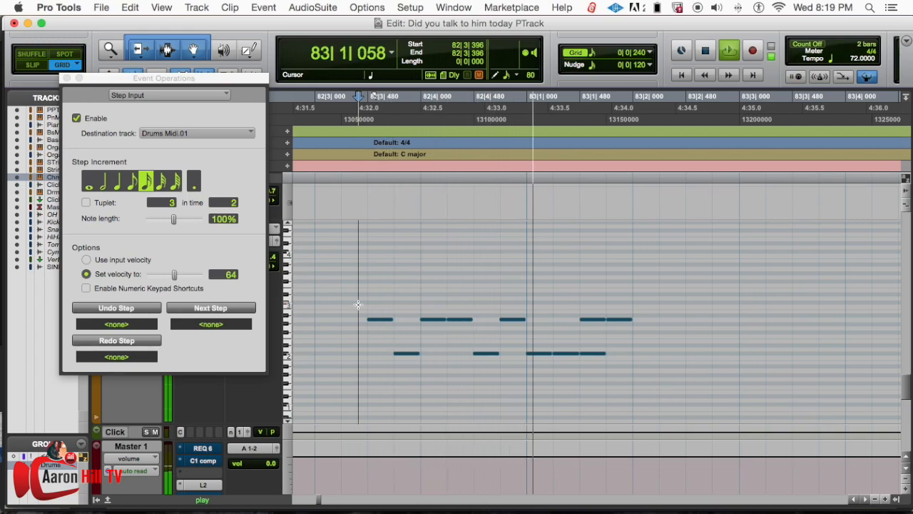
key(space)
click(367, 306)
key(space)
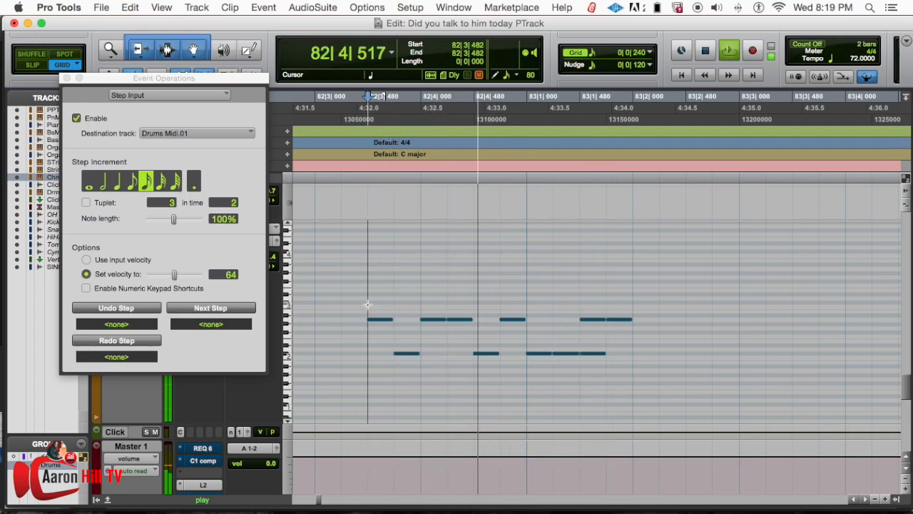
- Replay the drum fill from 82|3|482 and delete its notes from about 82|4|476 onward
key(space)
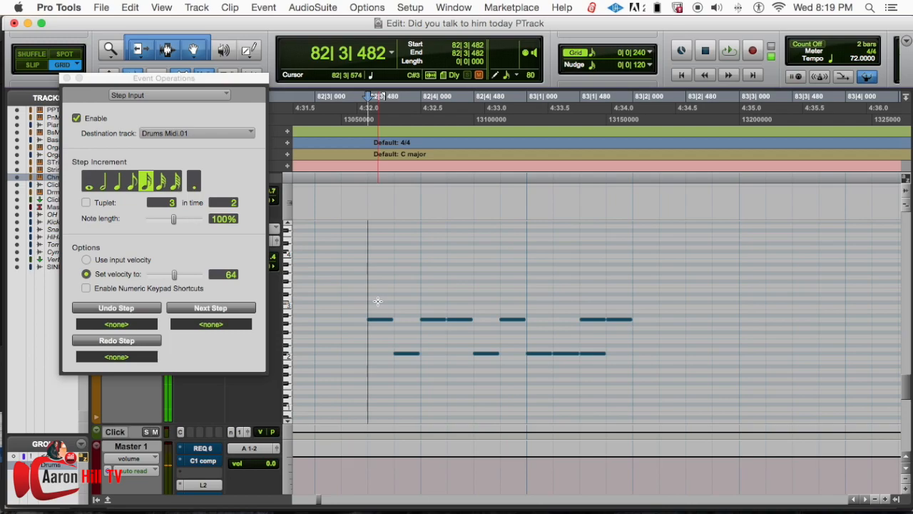
key(space)
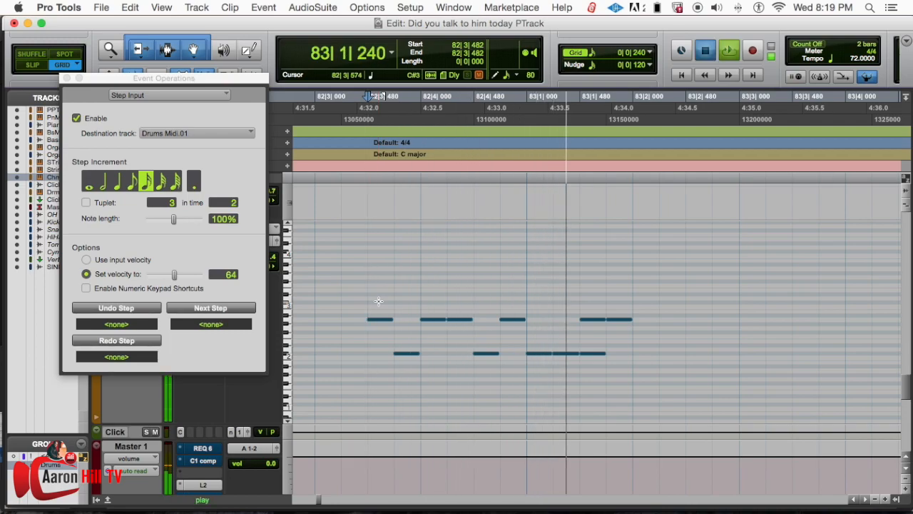
key(space)
drag(486, 286, 639, 387)
key(Delete)
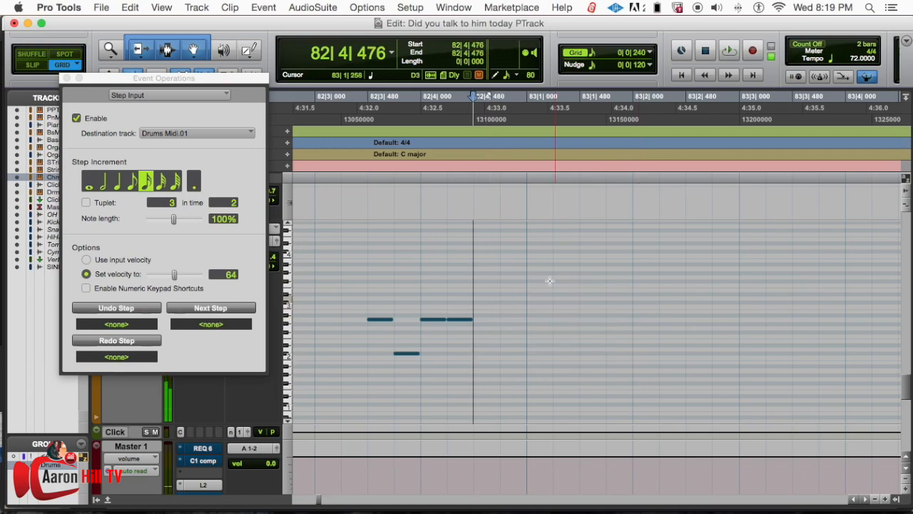
- Set Step Input to thirty-second notes with input velocity and step-enter a faster drum fill from 82|4|476 to 83|2|116
click(160, 183)
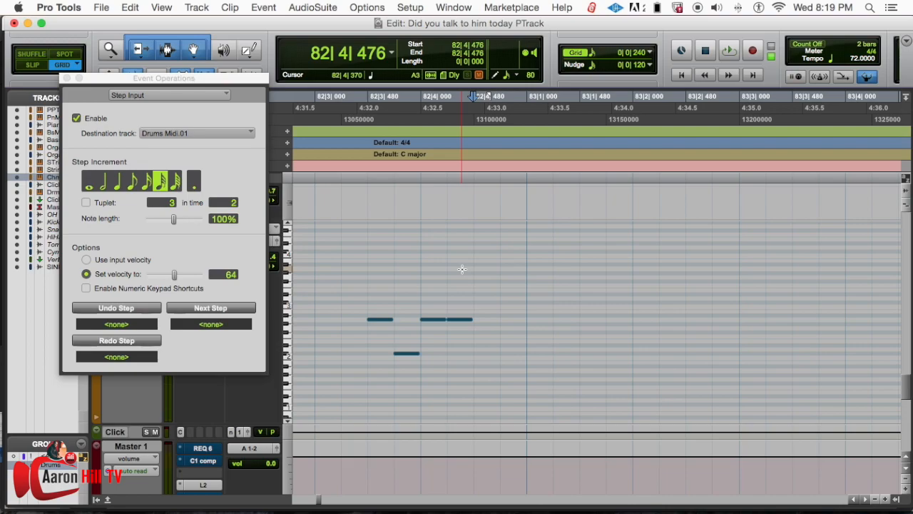
scroll(456, 285, down, 5)
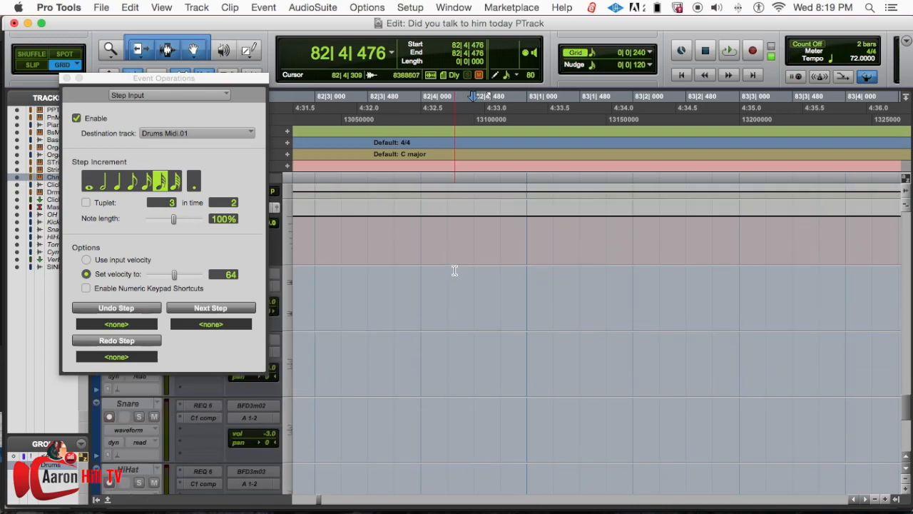
scroll(457, 271, up, 3)
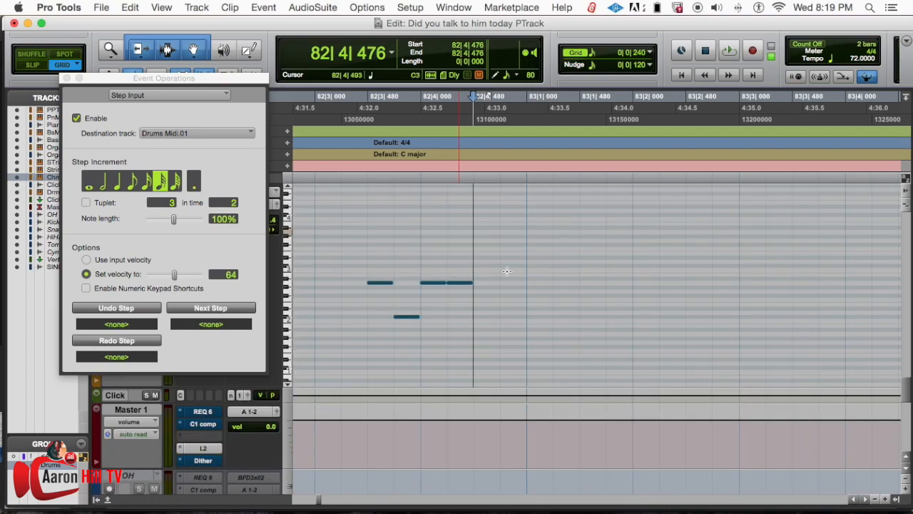
click(89, 261)
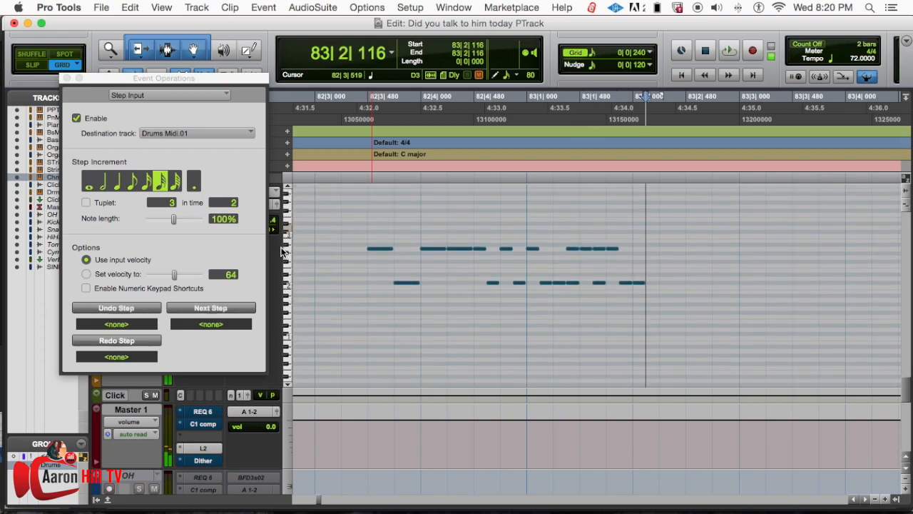
- Play the thirty-second-note fill from 82|3|720, 82|4|480 and 82|3|240 to check its rhythm
click(393, 114)
key(space)
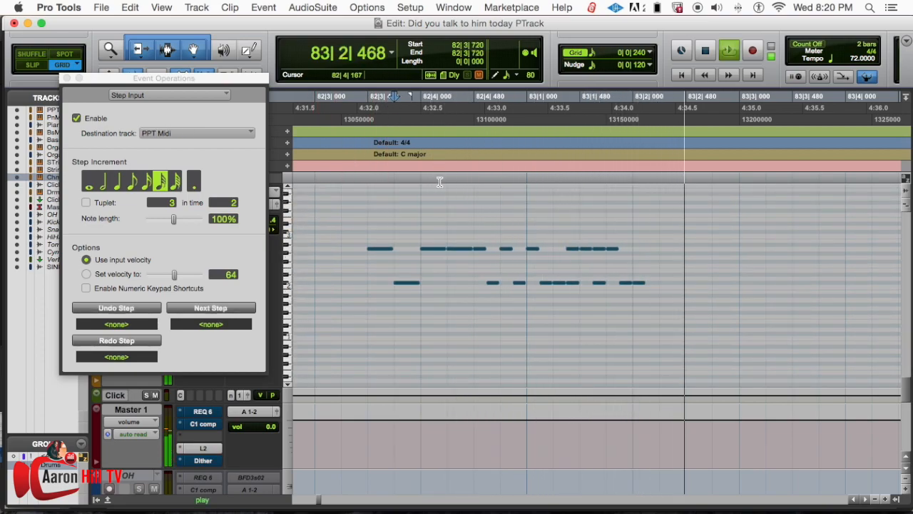
key(space)
click(476, 112)
key(space)
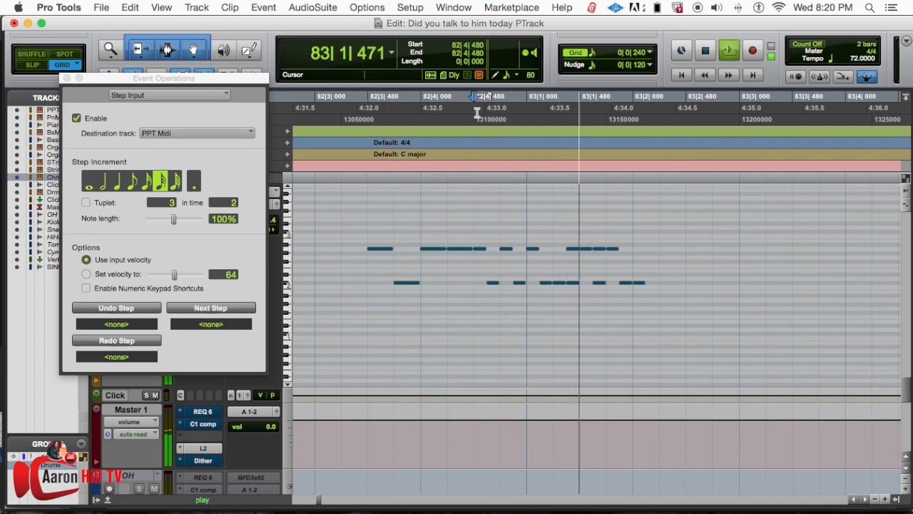
key(space)
click(340, 109)
key(space)
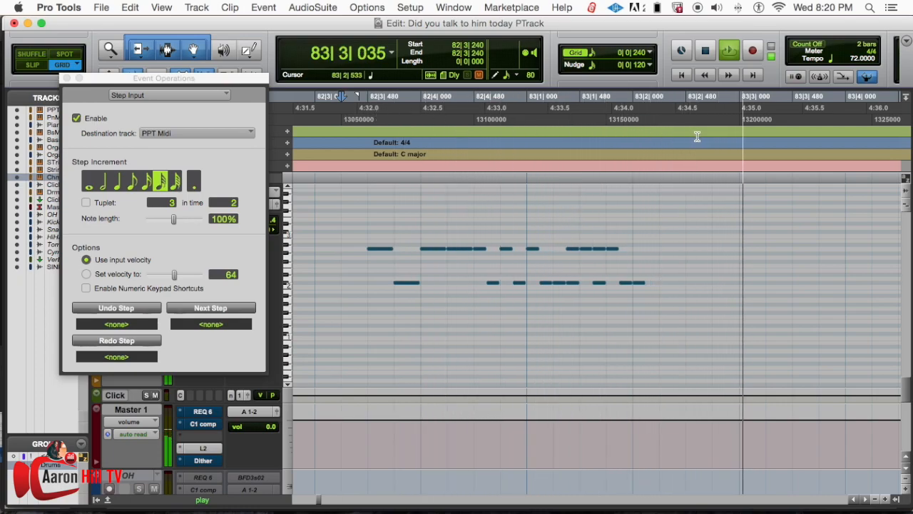
key(space)
- Undo the thirty-second-note entries and return the insertion point to 82|4|480
click(714, 112)
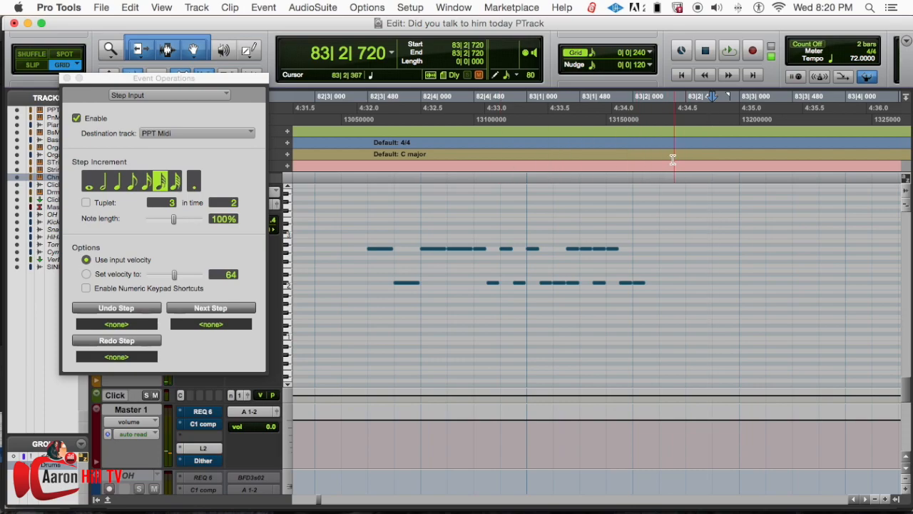
click(657, 111)
click(633, 111)
key(super+z)
click(480, 113)
key(KP_Add)
click(480, 110)
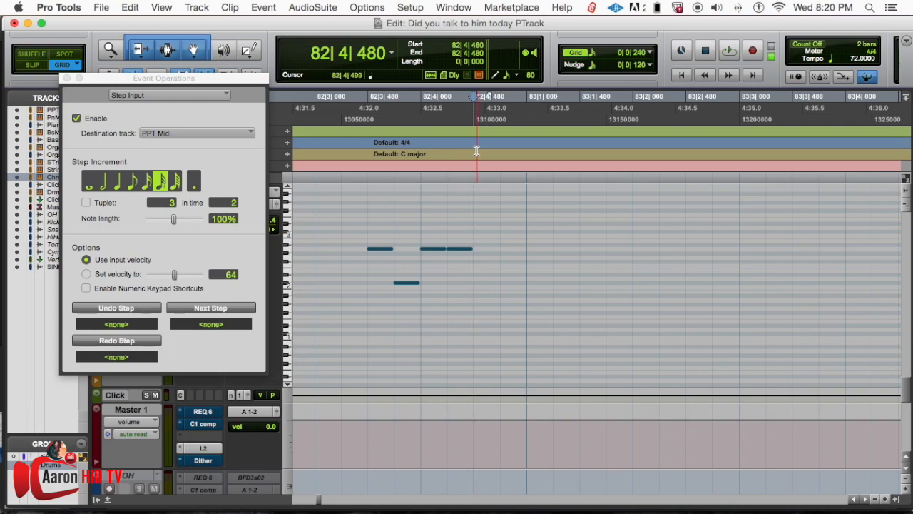
- Step-enter a new thirty-second-note fill on Drums Midi.01 from about 82|4|480 to 83|2|373 and play it from 82|3|480
click(475, 233)
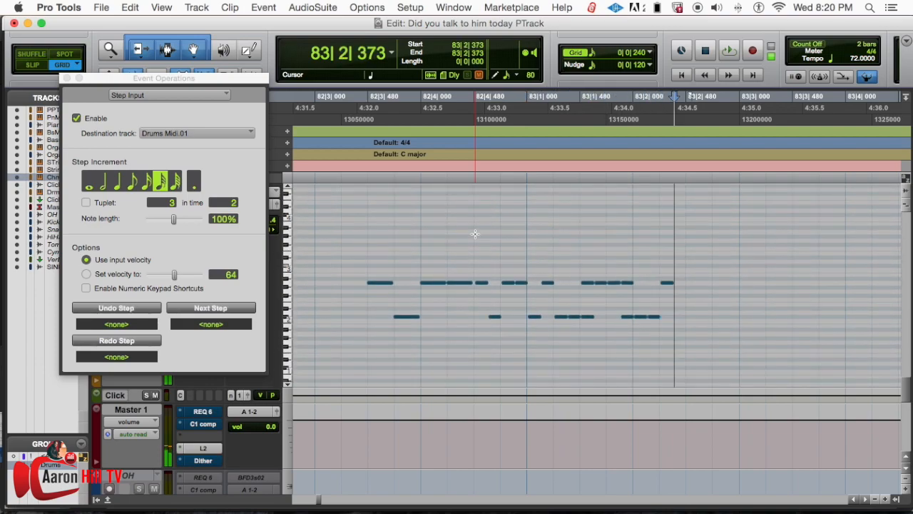
click(368, 125)
key(space)
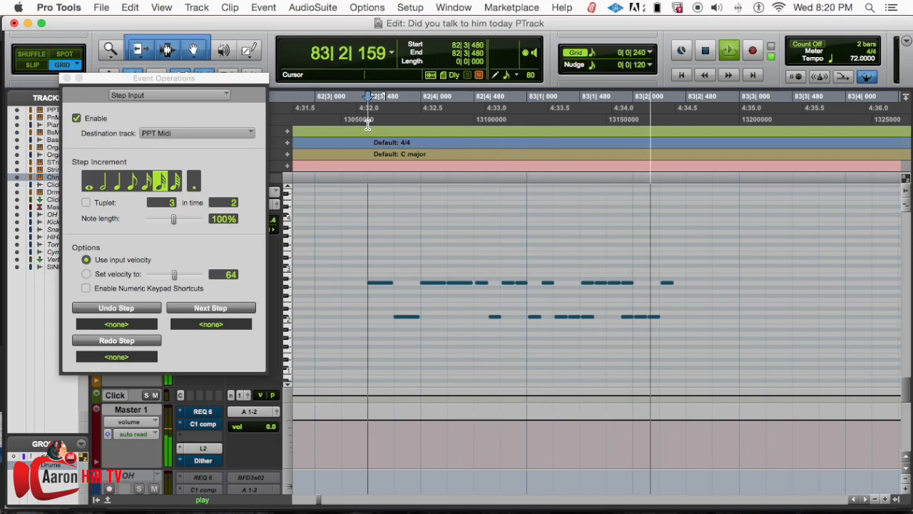
key(space)
- Extend the fill with thirty-second notes from 83|2|367 to 83|3|007, undo the extra note there, and play from 82|3|480
click(678, 221)
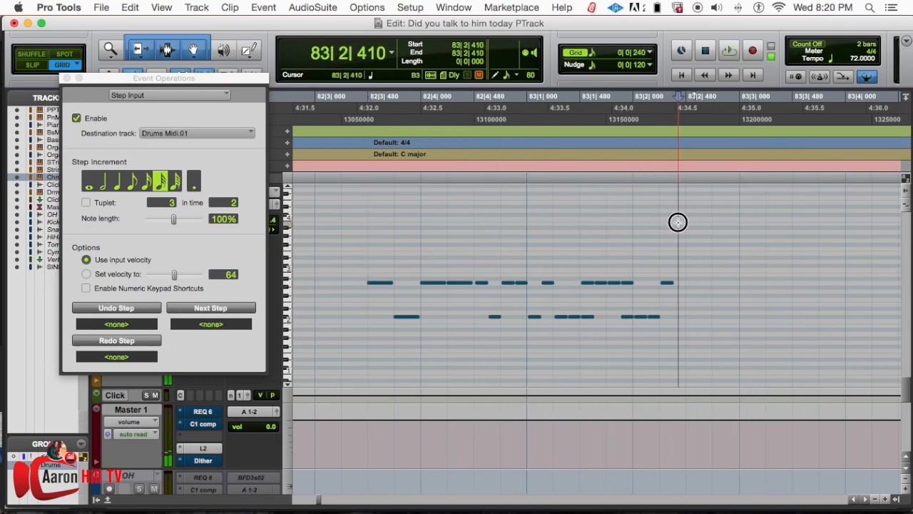
click(674, 222)
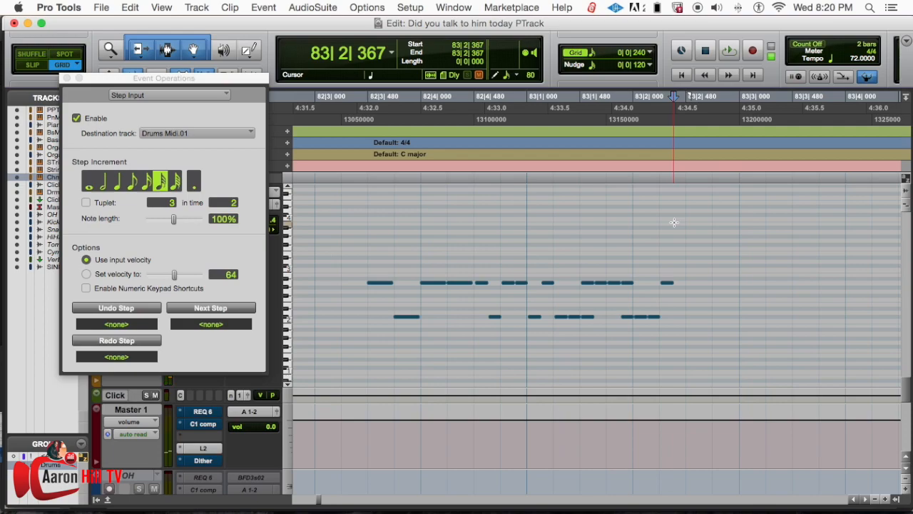
key(super+space)
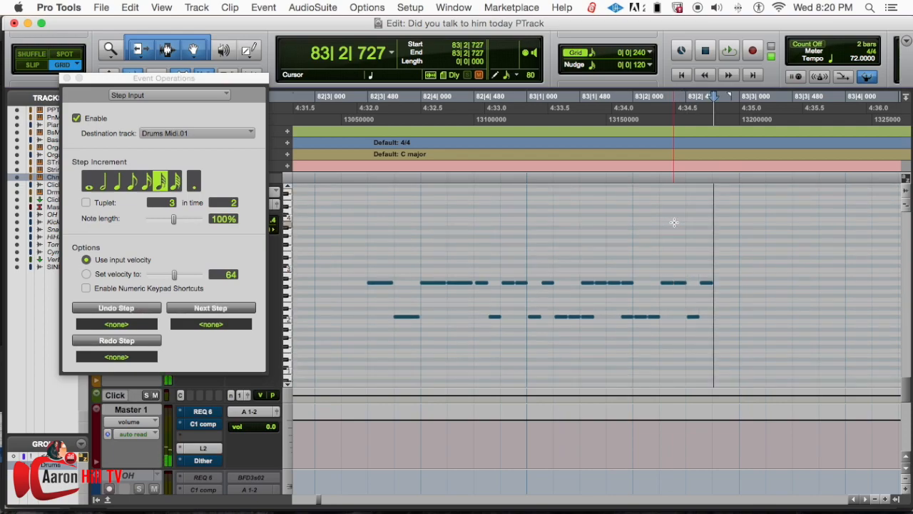
key(super+z)
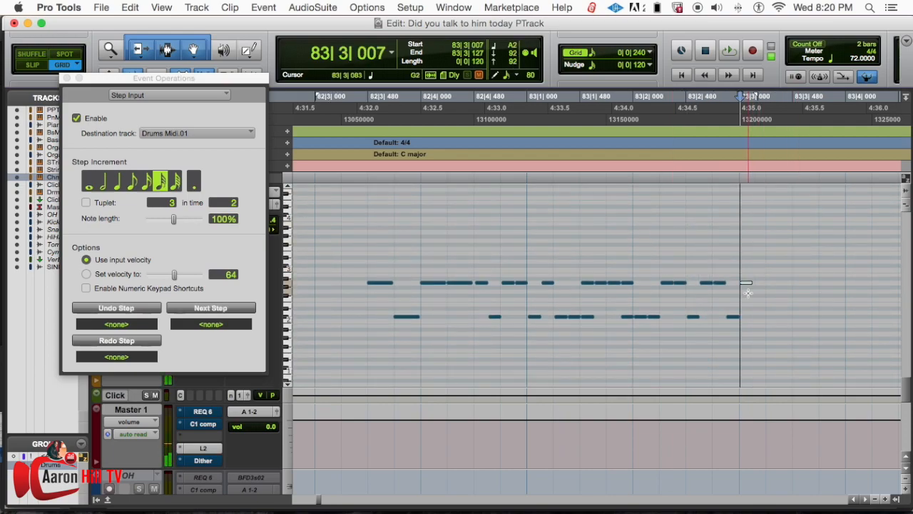
click(369, 108)
key(space)
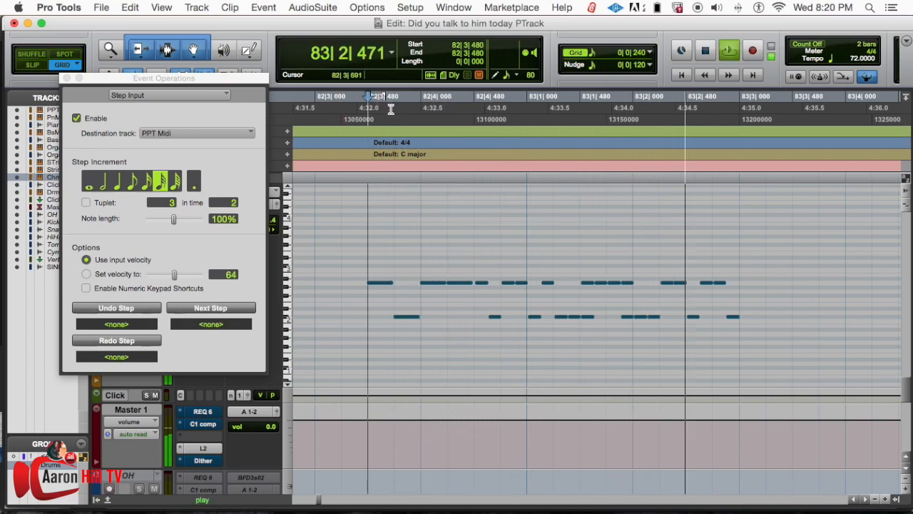
key(space)
- Set the insertion point at about 83|3|000 on the Drums Midi.01 track and step-enter one closing thirty-second note
click(742, 228)
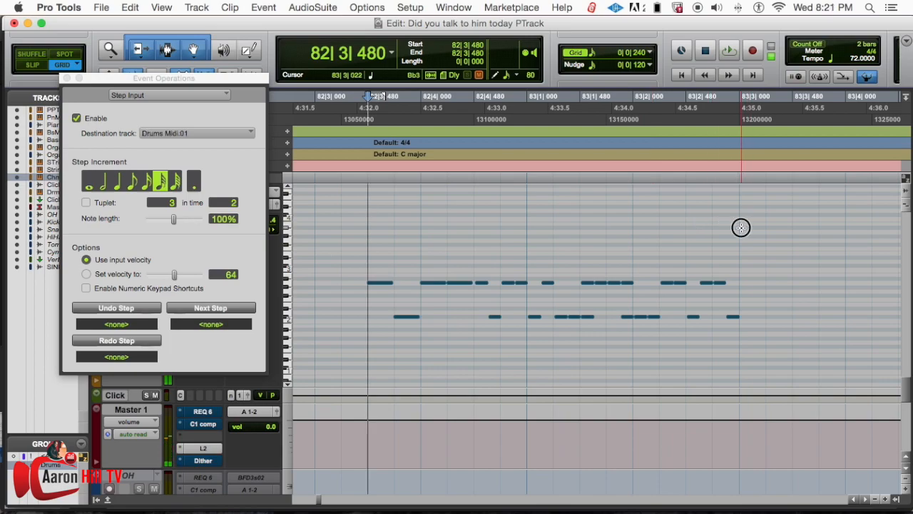
click(735, 97)
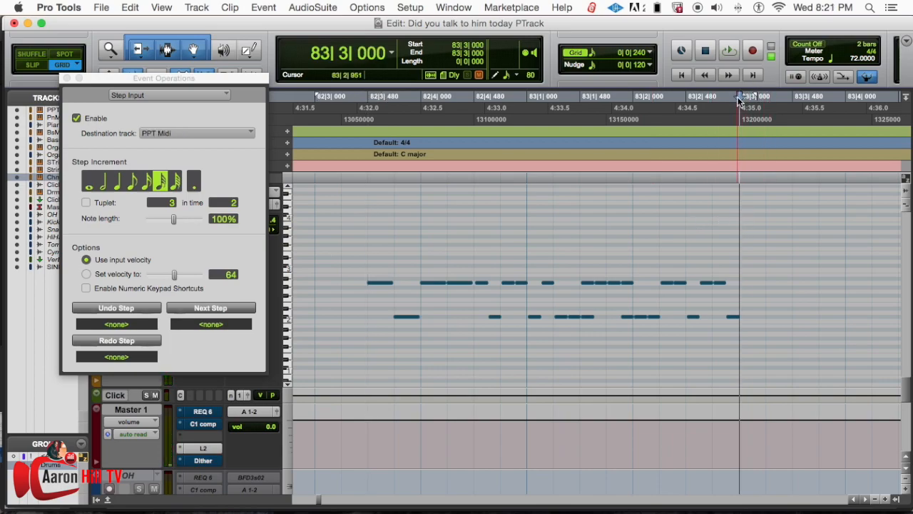
click(741, 270)
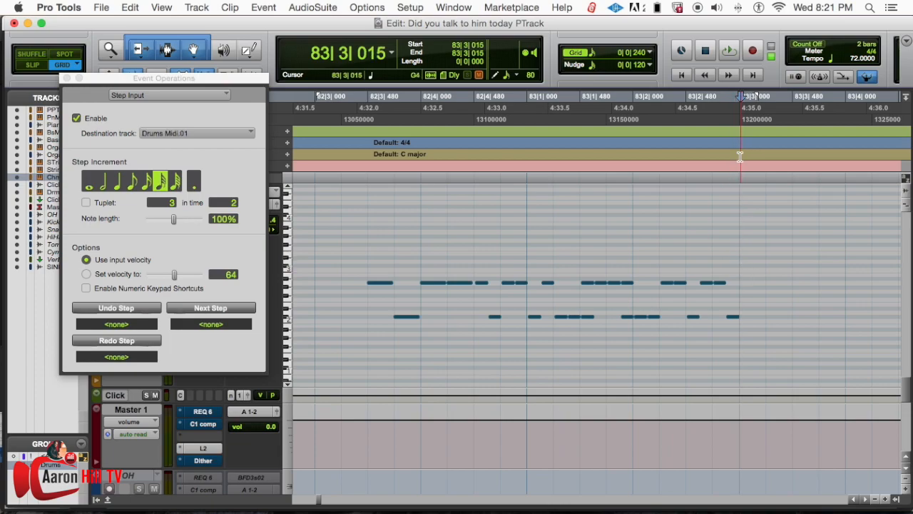
click(740, 100)
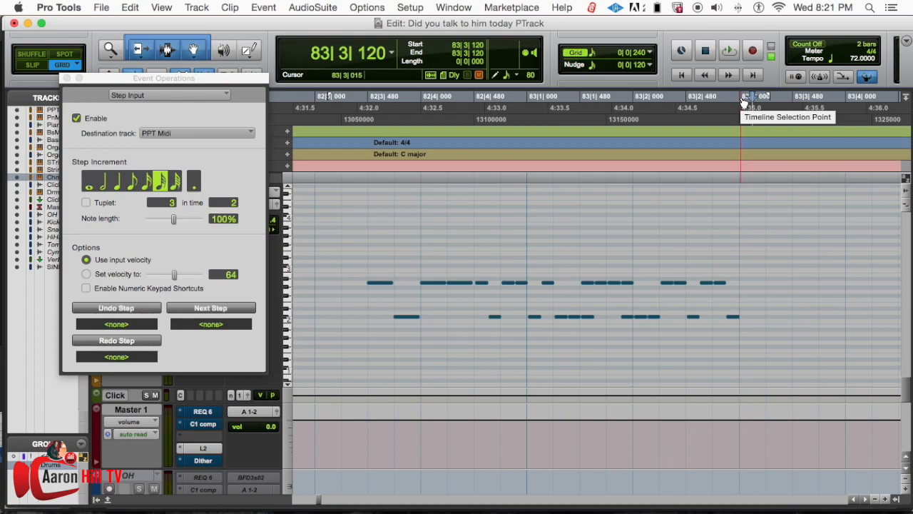
click(739, 232)
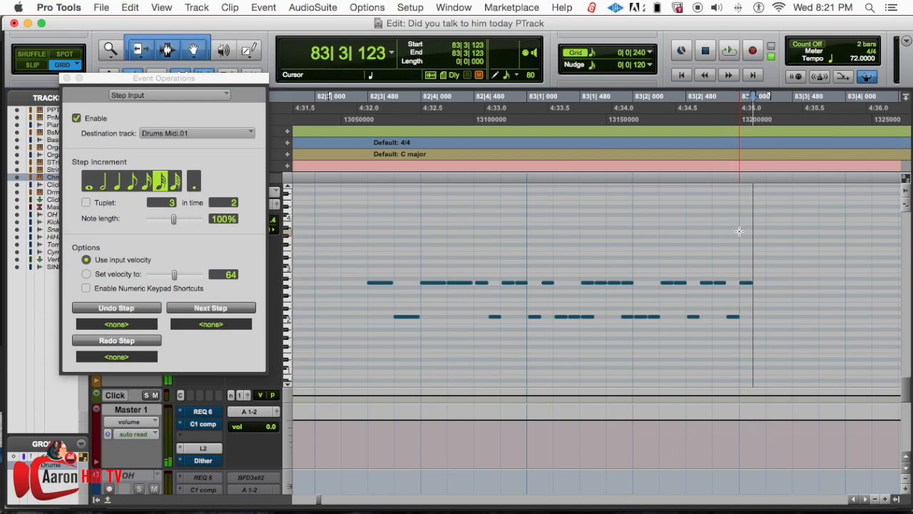
- Solo the DrmsMd.01 track and play the finished fill from 82|3|480
scroll(716, 274, up, 3)
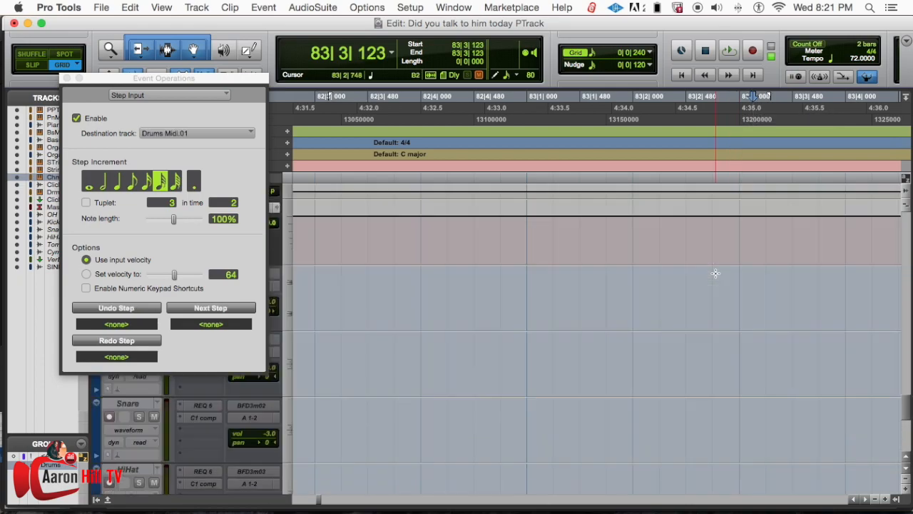
scroll(660, 265, down, 3)
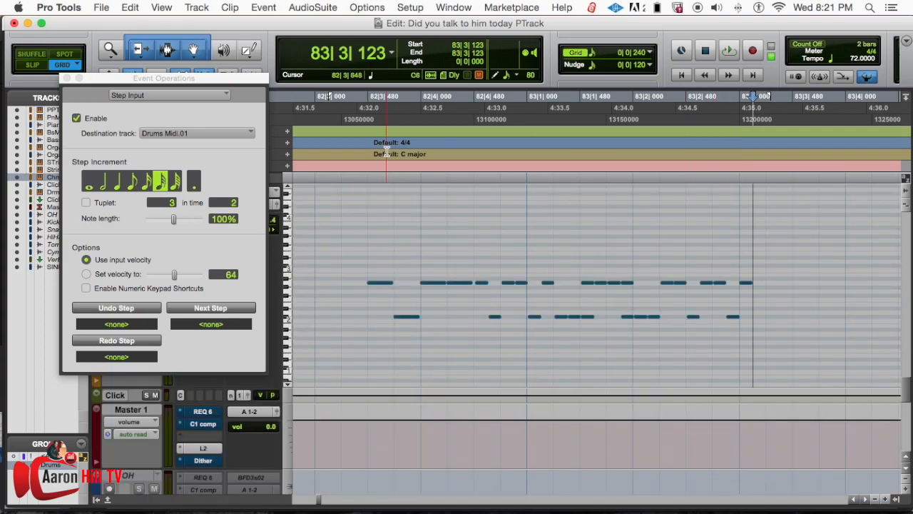
click(365, 88)
drag(222, 83, 382, 75)
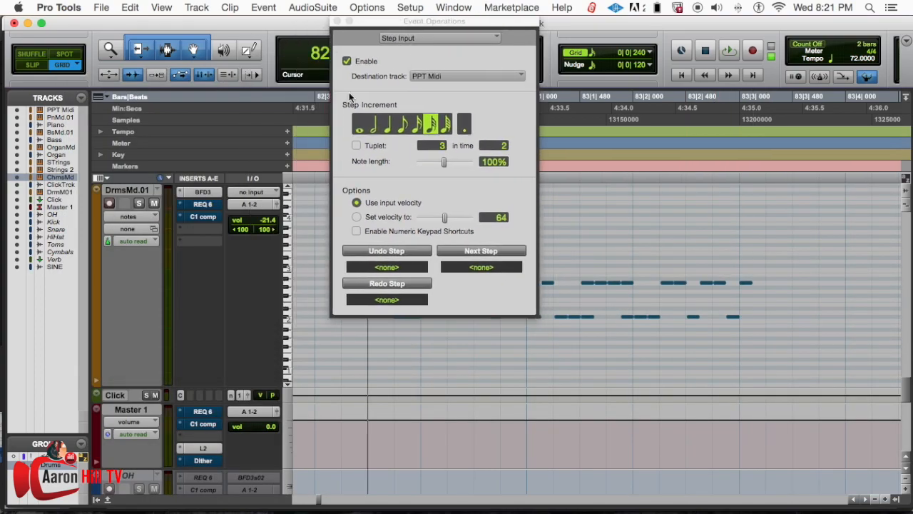
click(139, 204)
key(space)
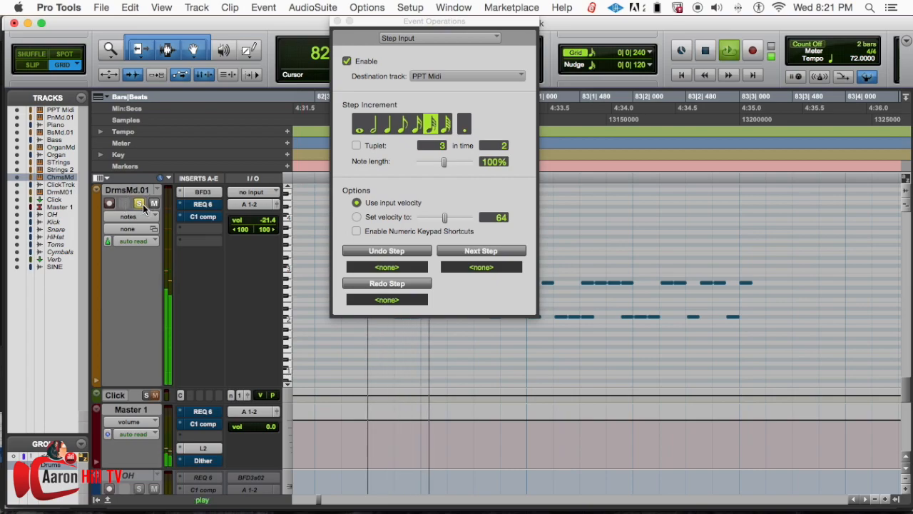
drag(475, 21, 421, 26)
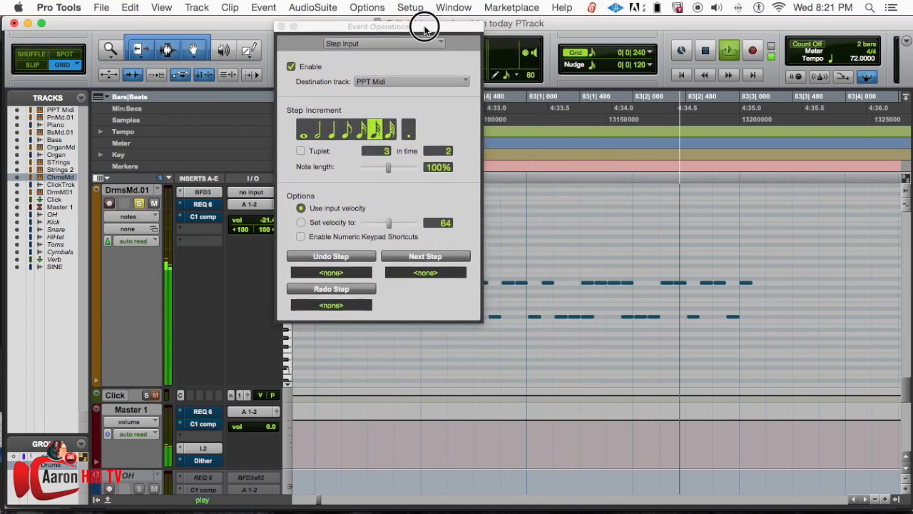
key(space)
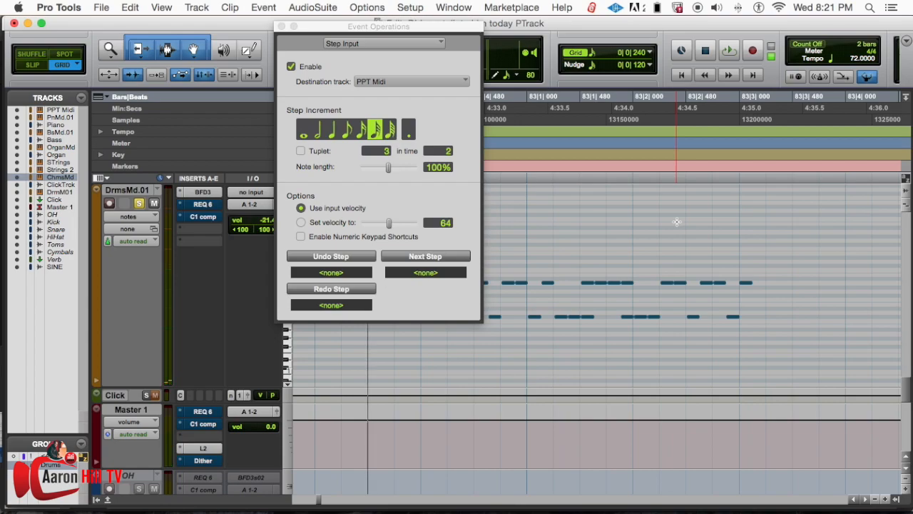
- Switch the DrmsMd.01 track view to velocity and move the Step Input window clear of the edit tools
drag(420, 25, 477, 6)
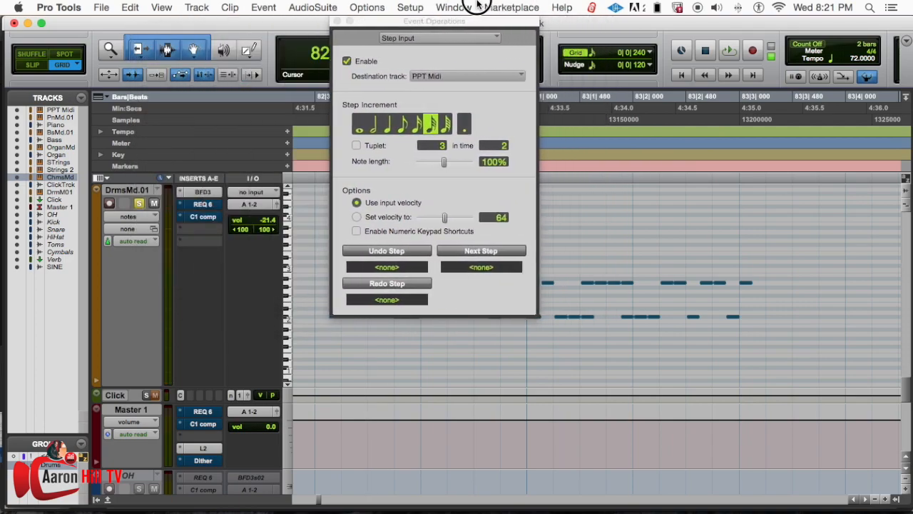
click(147, 216)
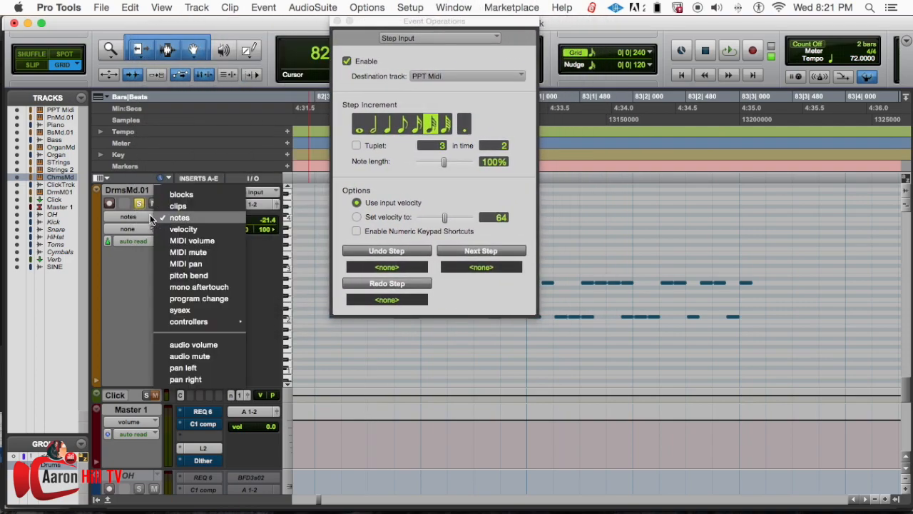
click(214, 229)
drag(501, 14, 314, 18)
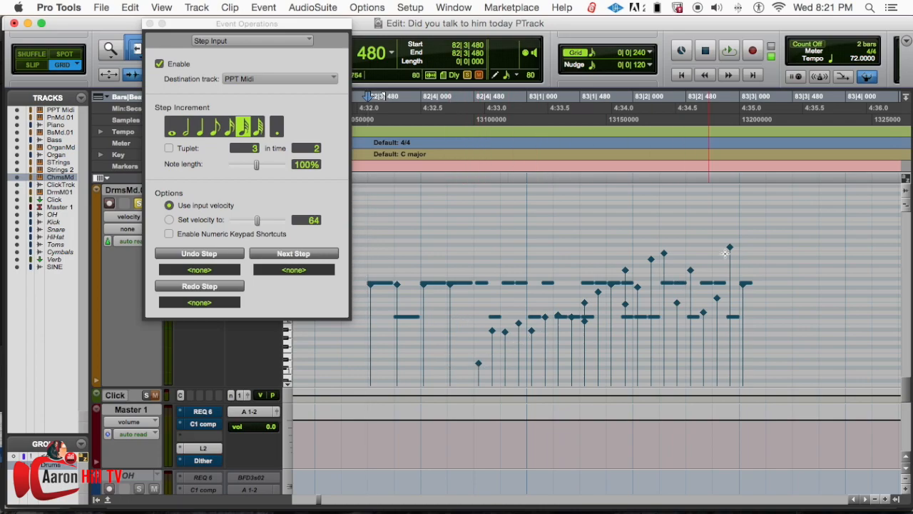
scroll(446, 311, left, 2)
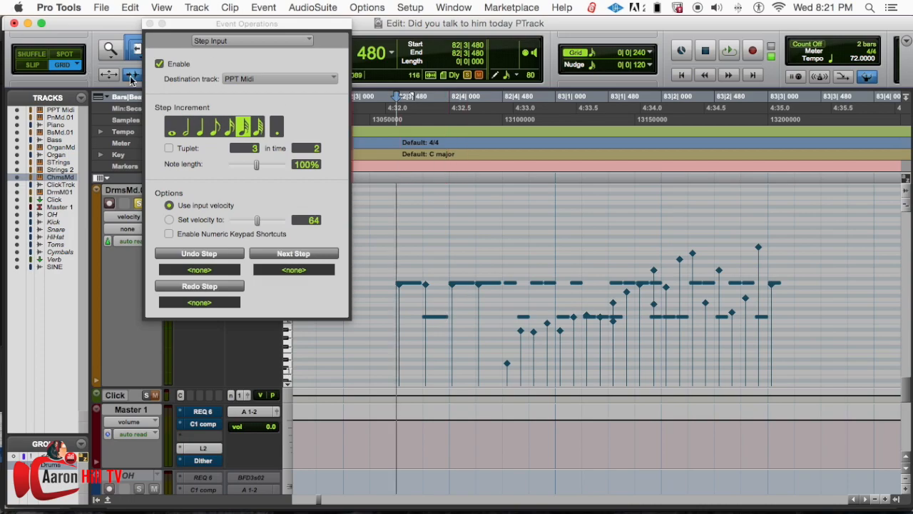
drag(286, 24, 245, 178)
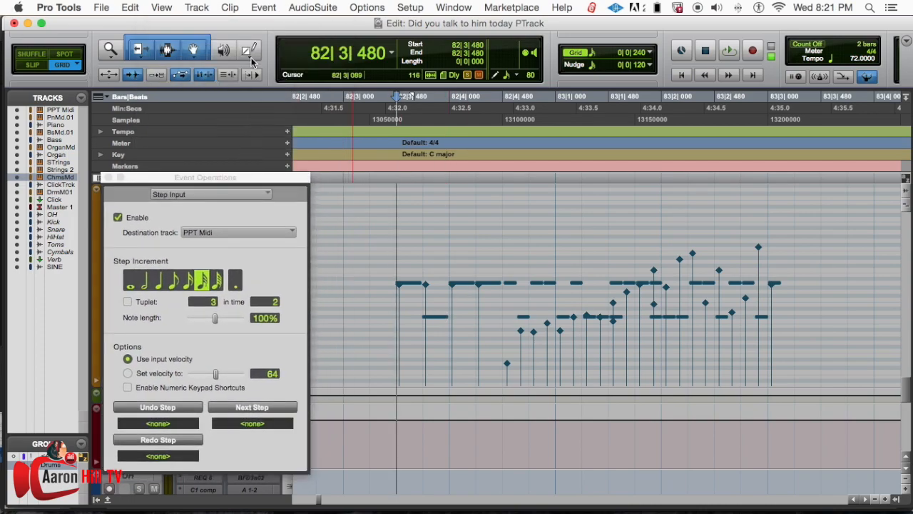
- Draw a straight rising velocity ramp across the drum fill with the Pencil tool's Line shape and play from 82|3|240
click(248, 49)
scroll(438, 214, left, 10)
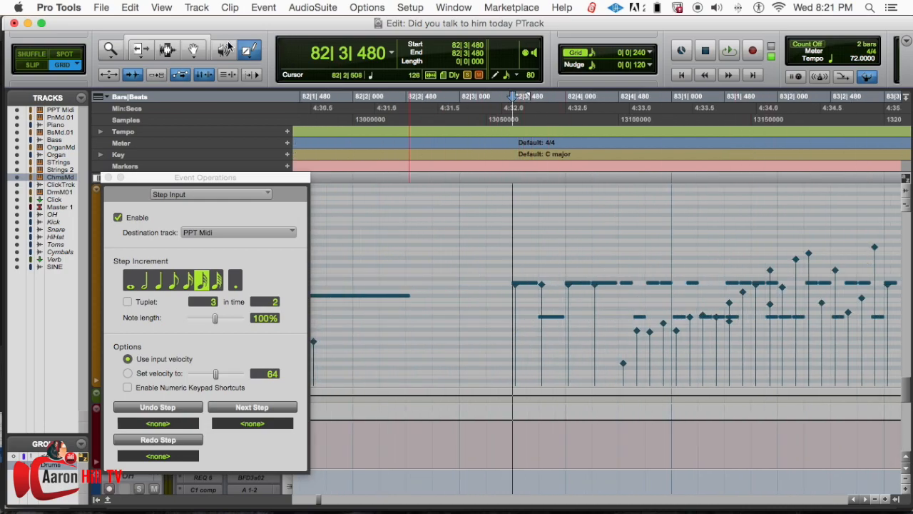
drag(246, 55, 280, 78)
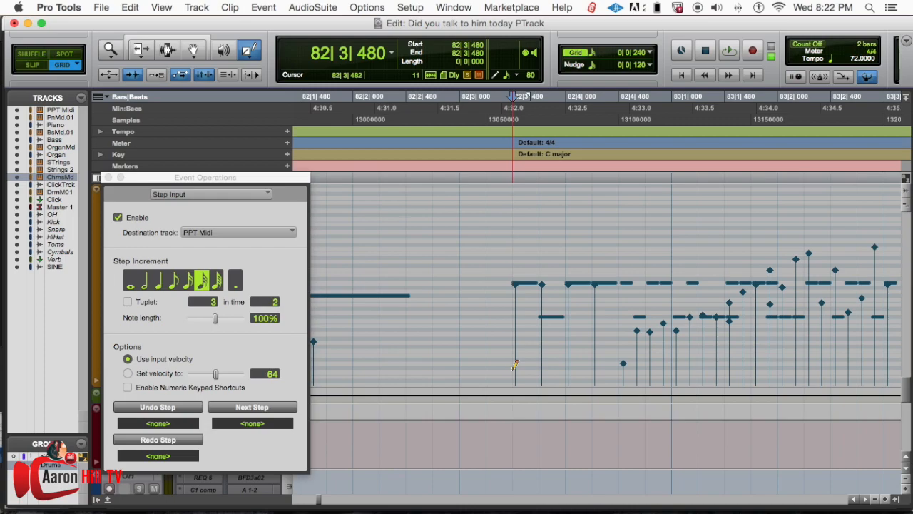
drag(512, 366, 875, 250)
scroll(575, 137, right, 3)
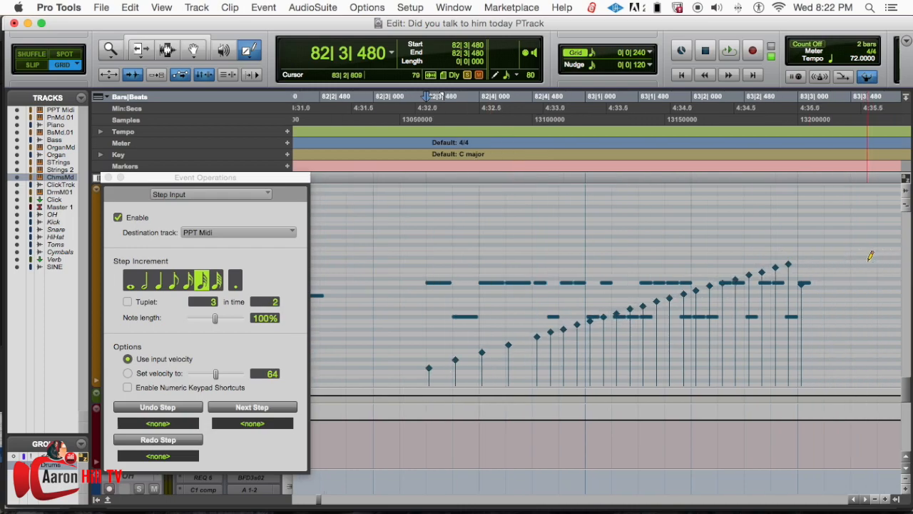
click(406, 120)
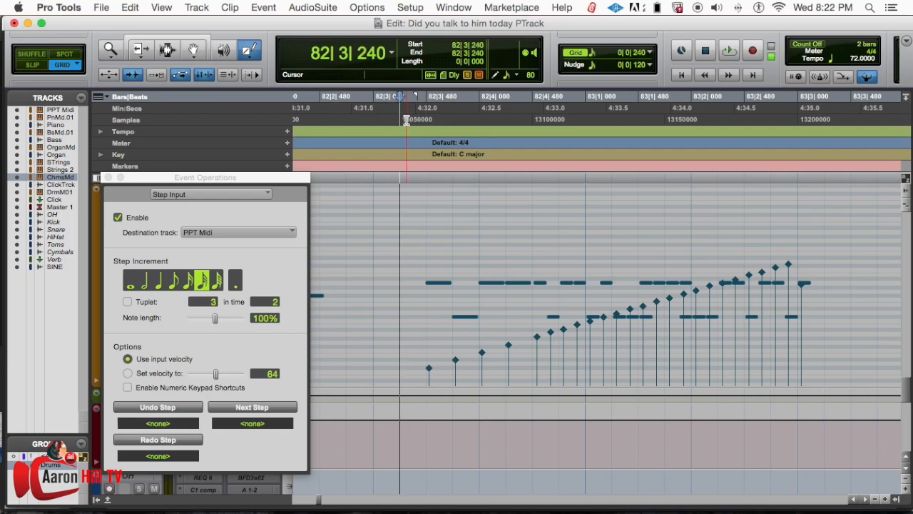
key(space)
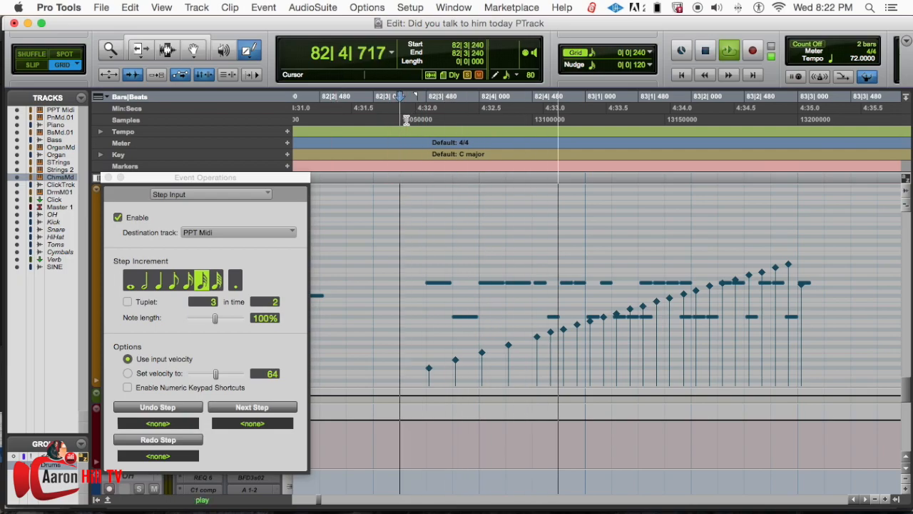
key(space)
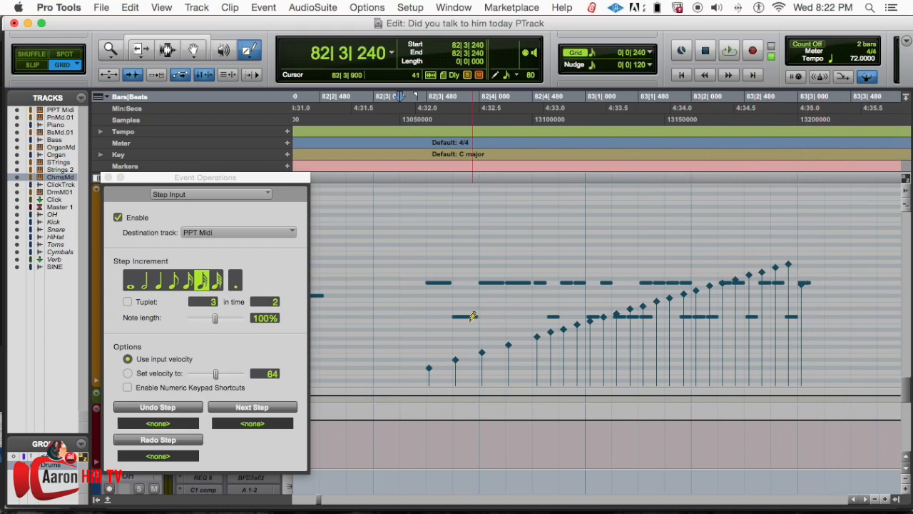
- Redraw the fill's velocity ramp slightly higher from its first note through the closing note at 83|3|000
mouse_move(428, 355)
mouse_down()
mouse_move(595, 336)
mouse_move(775, 271)
mouse_move(823, 224)
mouse_move(802, 251)
mouse_up()
mouse_move(441, 363)
mouse_down()
mouse_move(561, 334)
mouse_move(598, 320)
mouse_move(597, 304)
mouse_up()
mouse_move(400, 97)
mouse_down()
mouse_move(419, 96)
mouse_move(394, 103)
mouse_up()
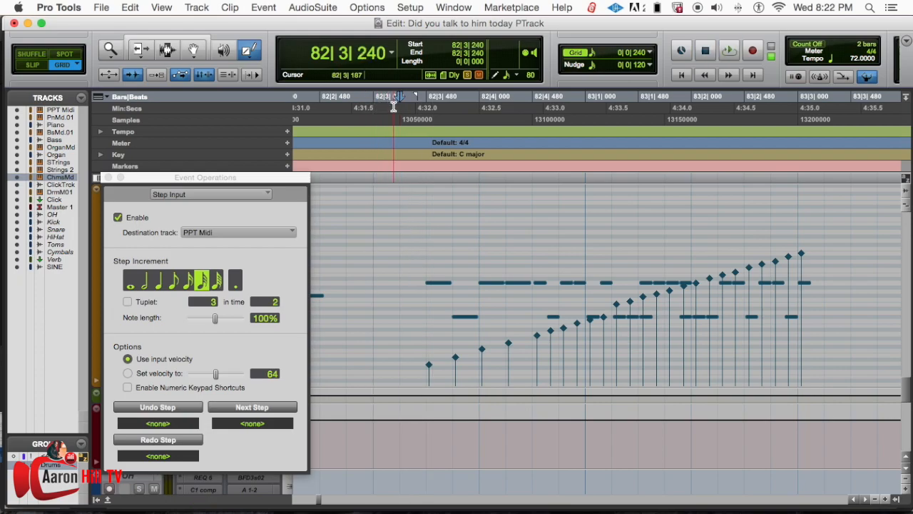
- Move the Step Input window off the DrmsMd.01 track controls and play the fill from 82|3|000
drag(276, 173, 303, 331)
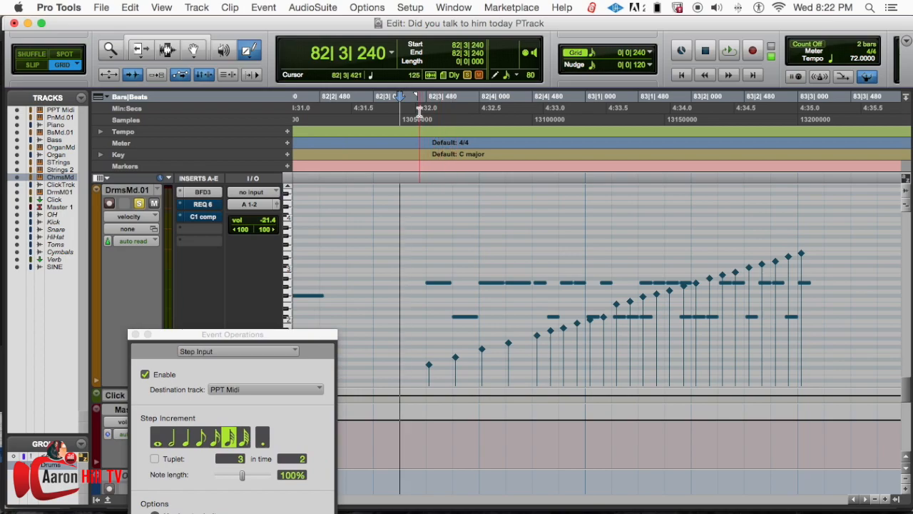
click(373, 106)
key(space)
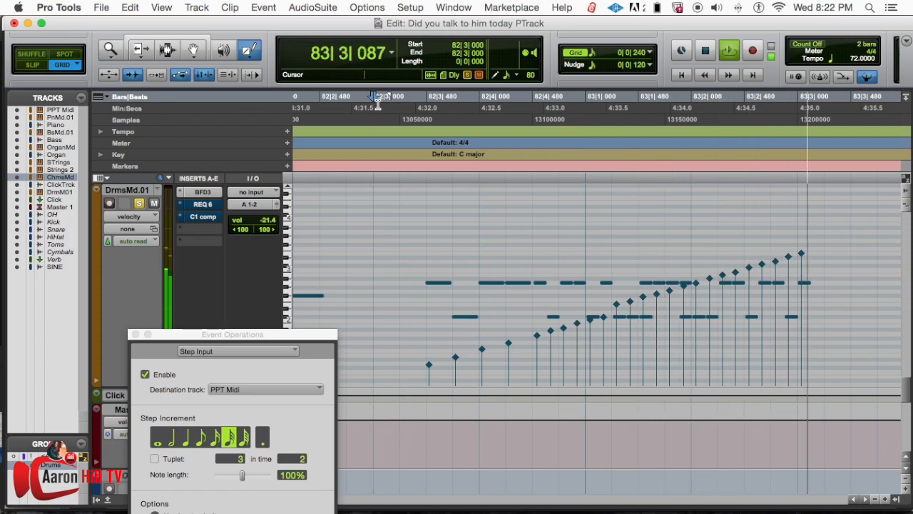
key(space)
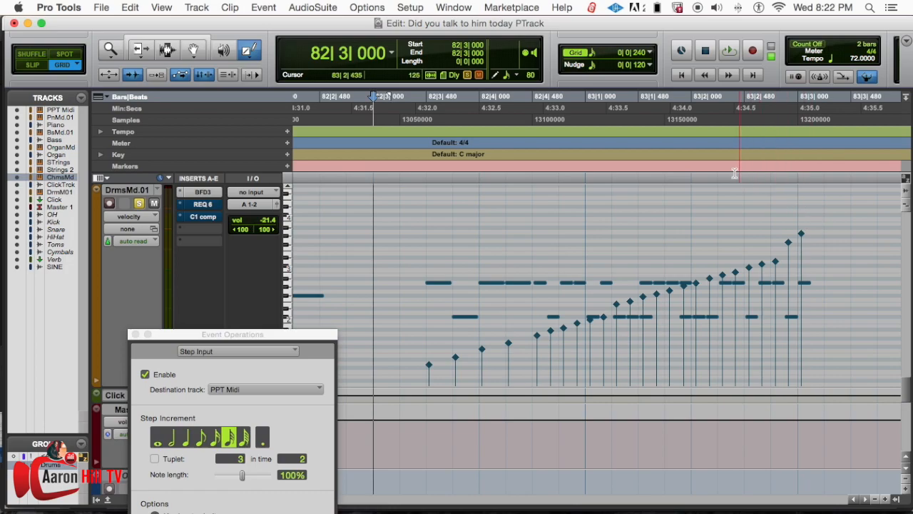
- Raise the velocities of the fill's last five notes into a steeper climb up to 83|3|000 and play from 83|1|480
mouse_move(757, 240)
mouse_down()
mouse_move(789, 226)
mouse_move(811, 202)
mouse_move(786, 237)
mouse_up()
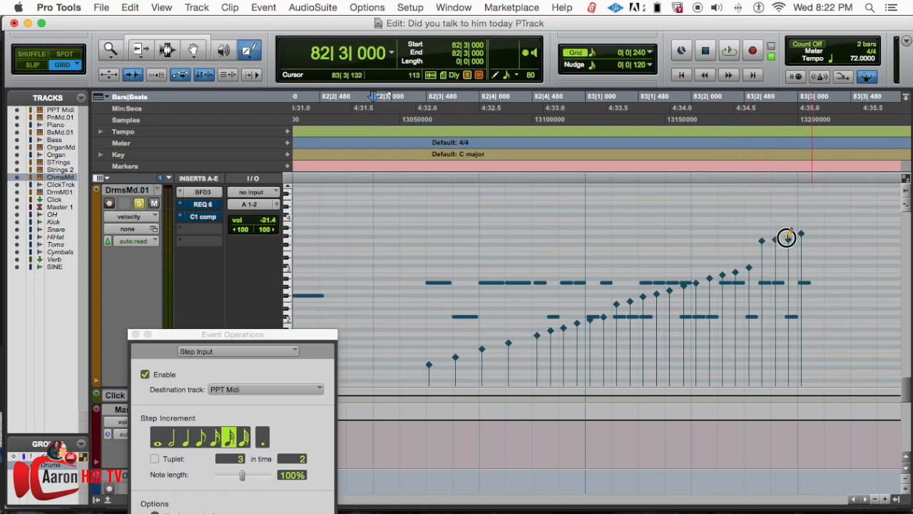
click(749, 255)
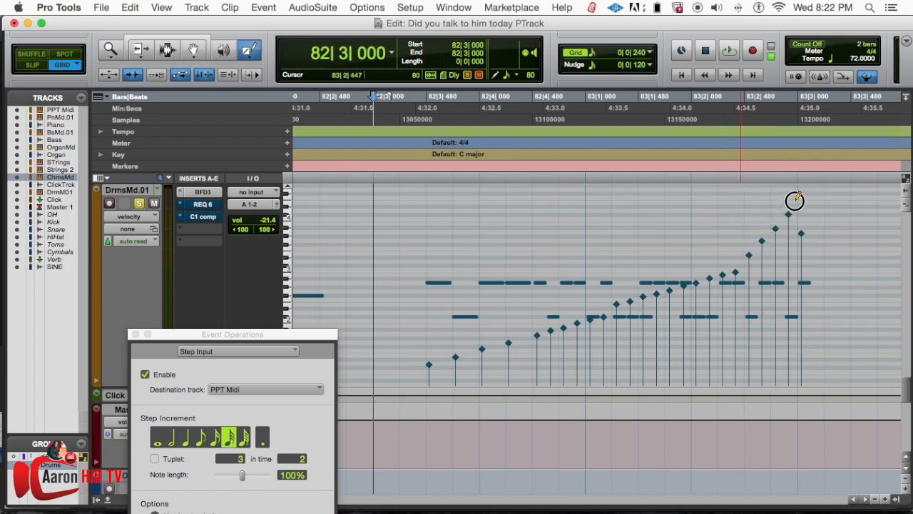
click(801, 217)
click(638, 119)
key(space)
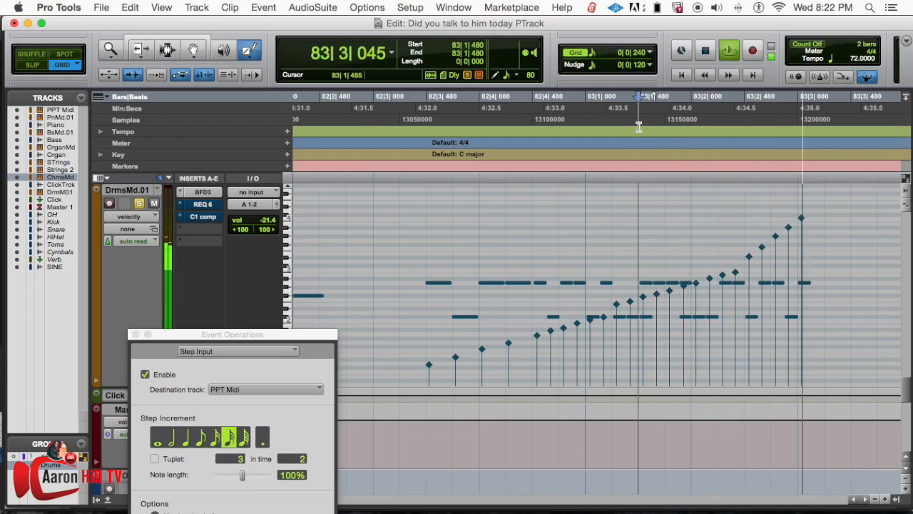
key(space)
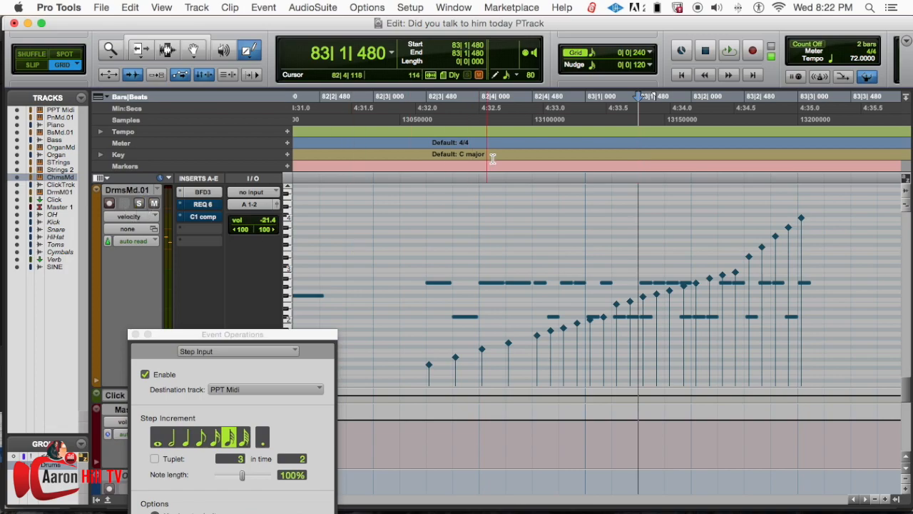
- Play the fill from 82|3|240 and redraw its last five velocities as a gentler rise up to 83|3|000
click(401, 119)
key(space)
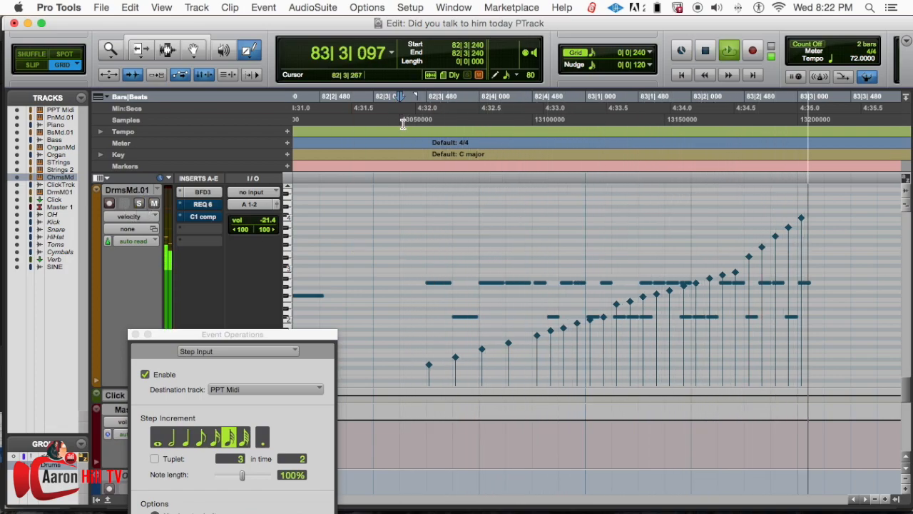
key(space)
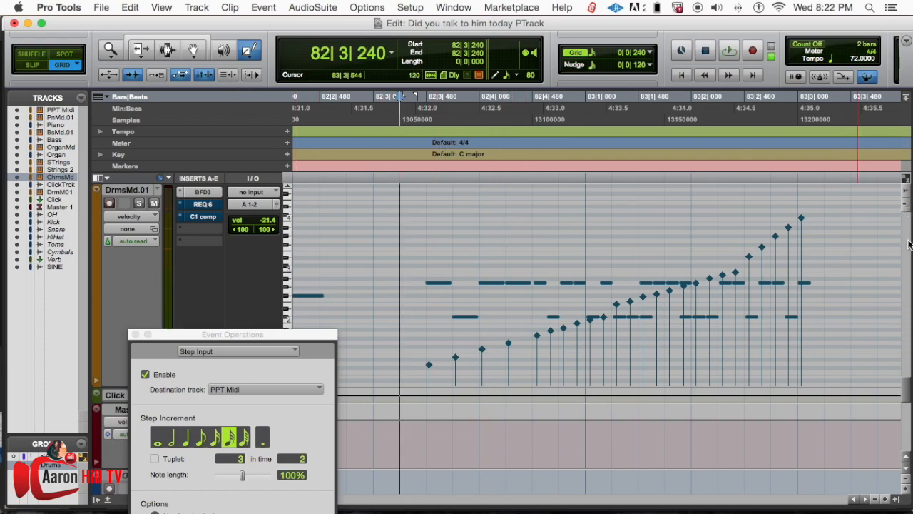
drag(748, 261, 803, 231)
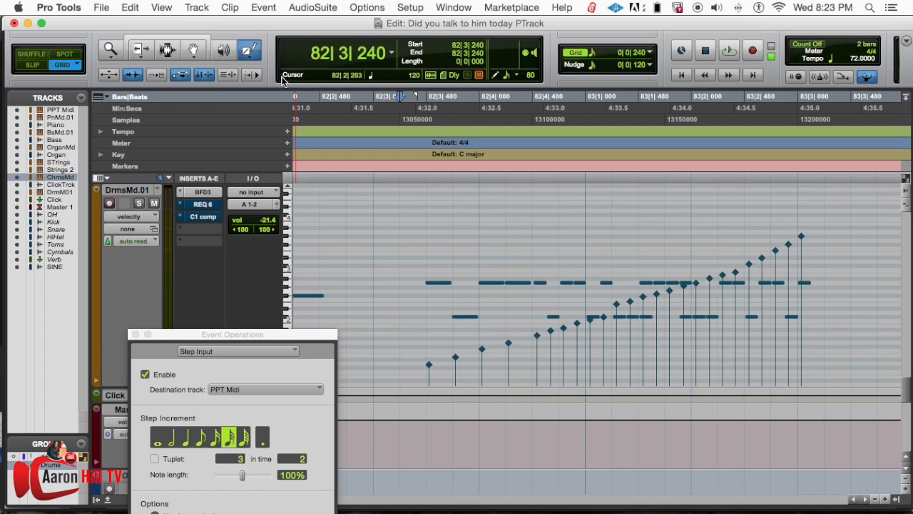
- Delete the fill's first note at 82|3|480 with the Smart Tool and play the result from 82|2|720
key(F6+F7)
click(441, 289)
key(Delete)
click(353, 116)
key(space)
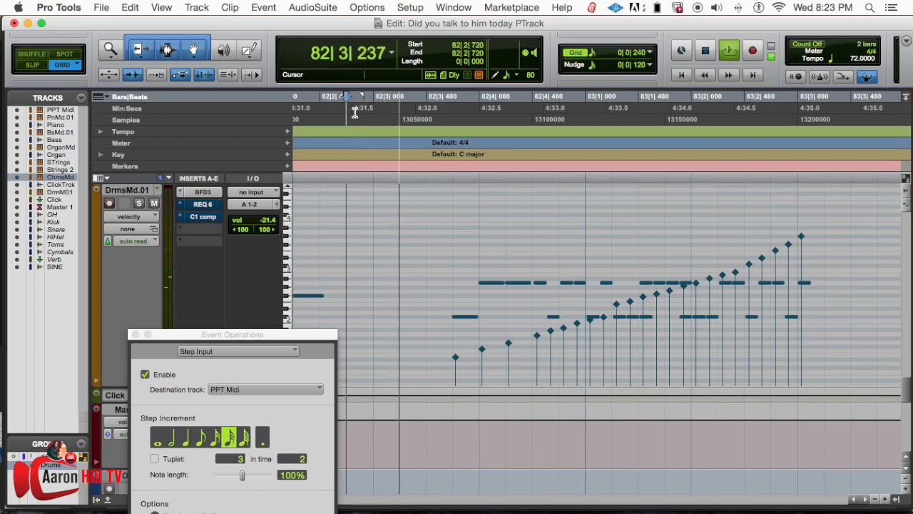
scroll(561, 310, down, 5)
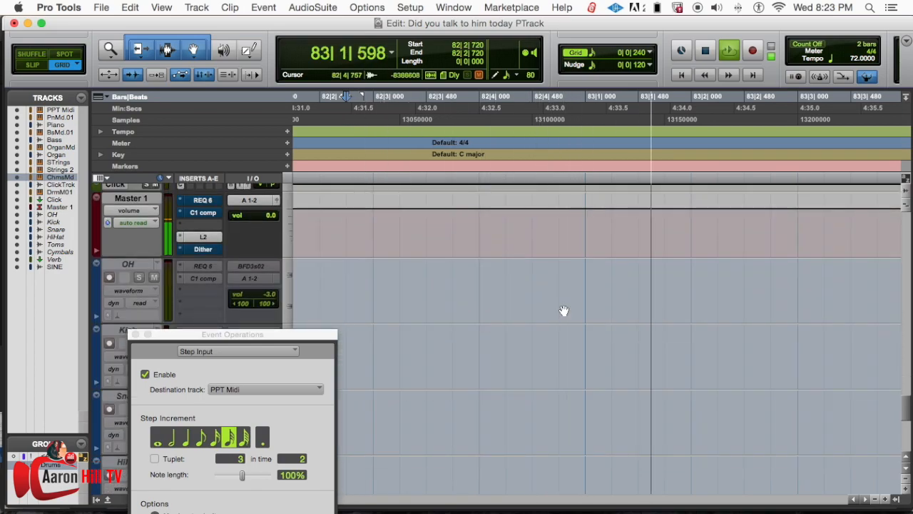
scroll(564, 310, up, 5)
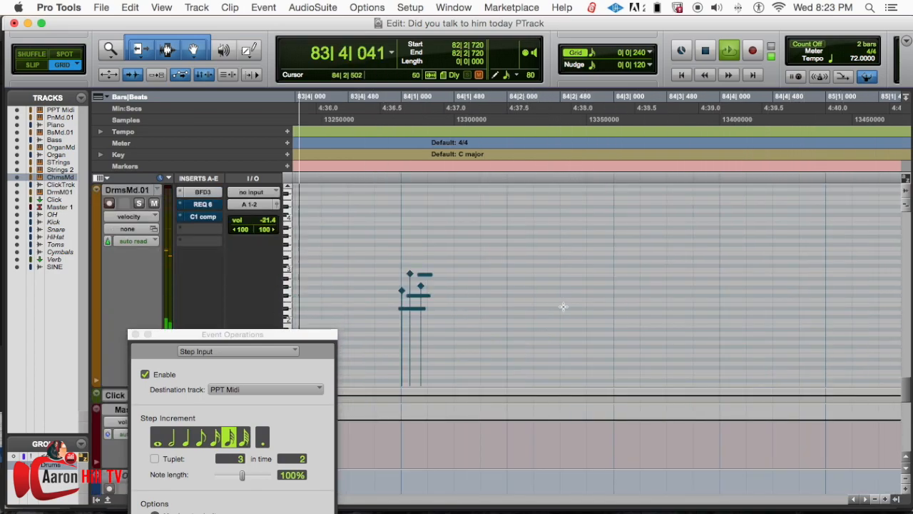
key(space)
- Play the ending from 83|2|720, select the three notes around 84|1|000, and play again from 83|4|776
scroll(448, 257, left, 4)
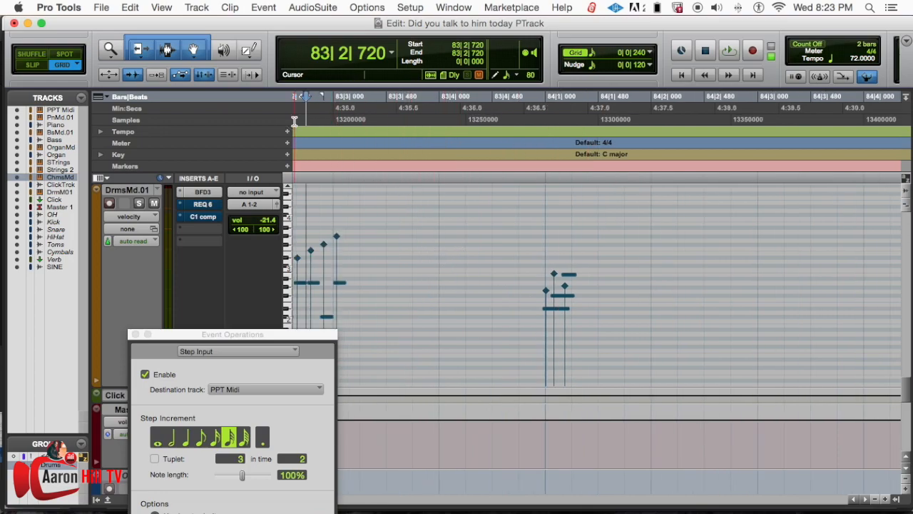
key(space)
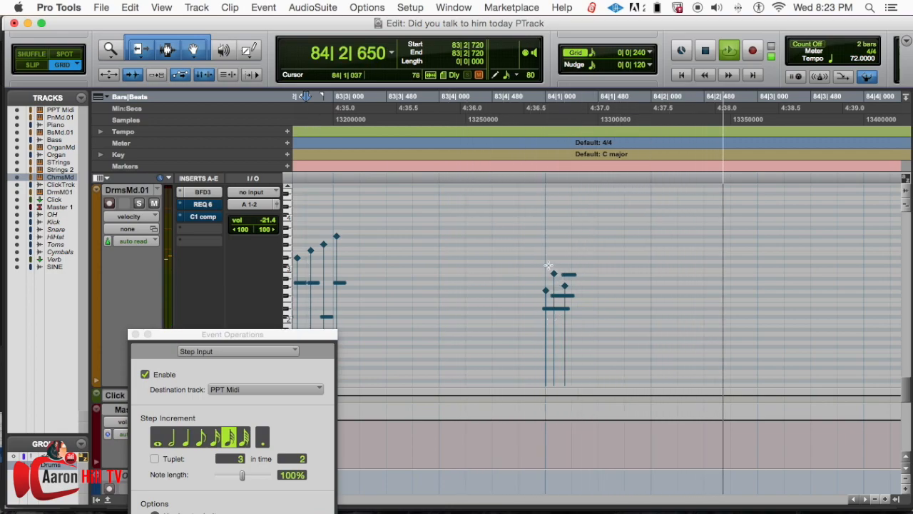
key(space)
drag(546, 261, 583, 312)
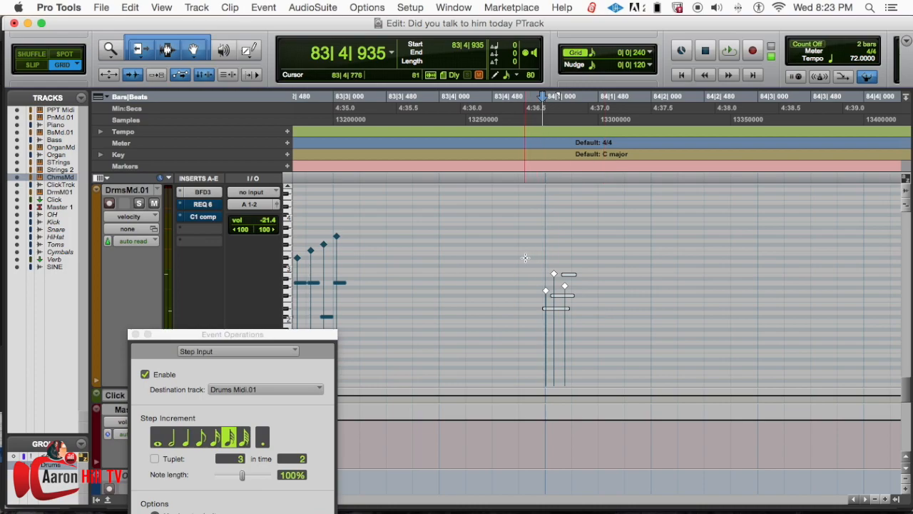
key(space)
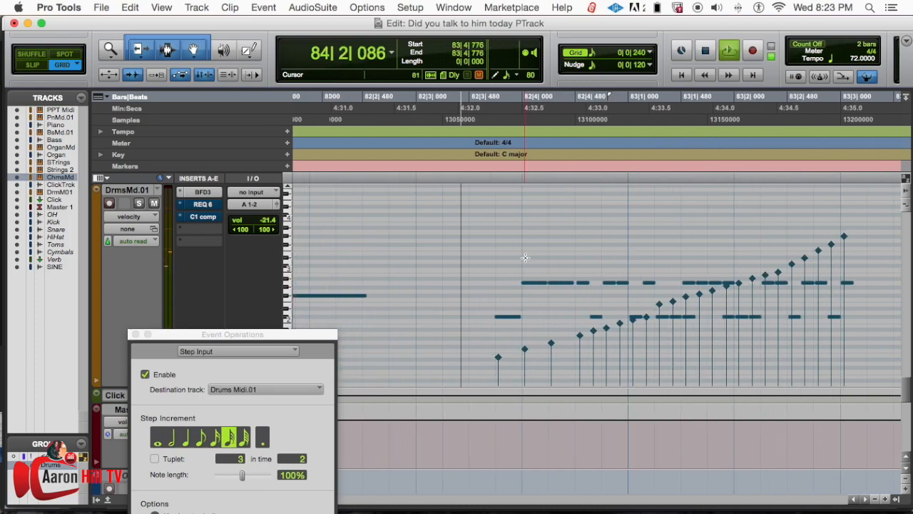
key(space)
- Play the drum part from 82|1|240 and again from 79|4|720 through the fill in bar 83
key(super+bracketleft)
key(super+bracketleft)
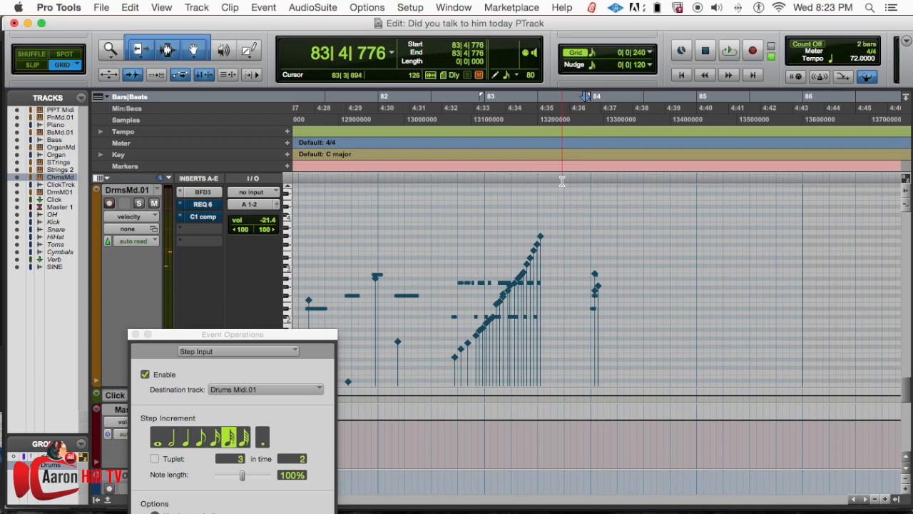
click(391, 98)
key(space)
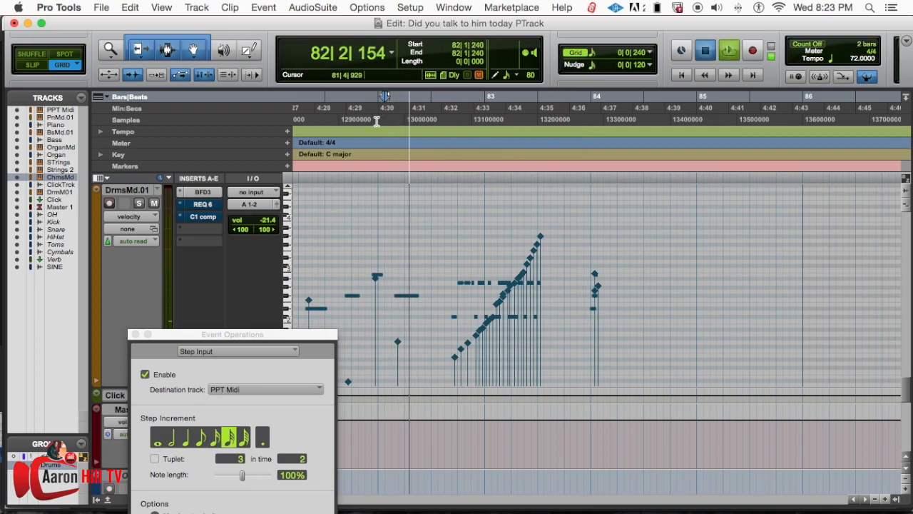
key(space)
drag(576, 118, 546, 115)
key(space)
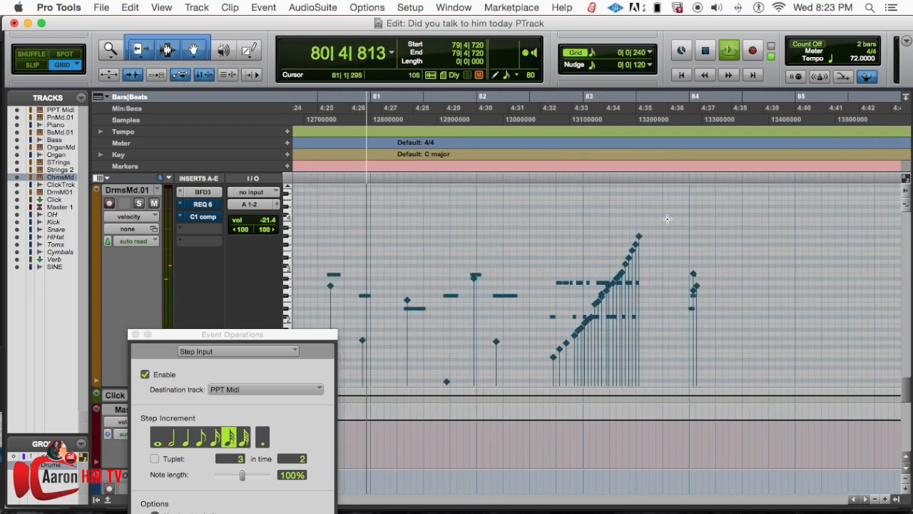
key(super+bracketright)
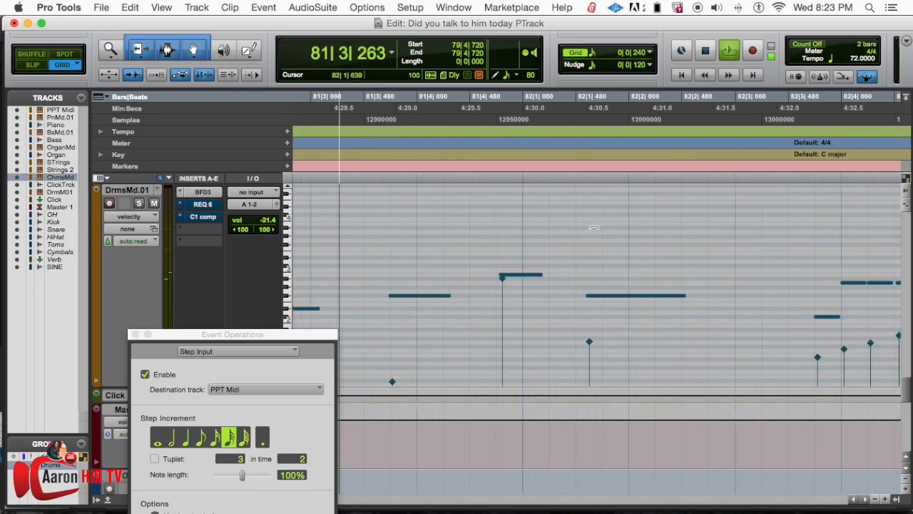
key(super+bracketright)
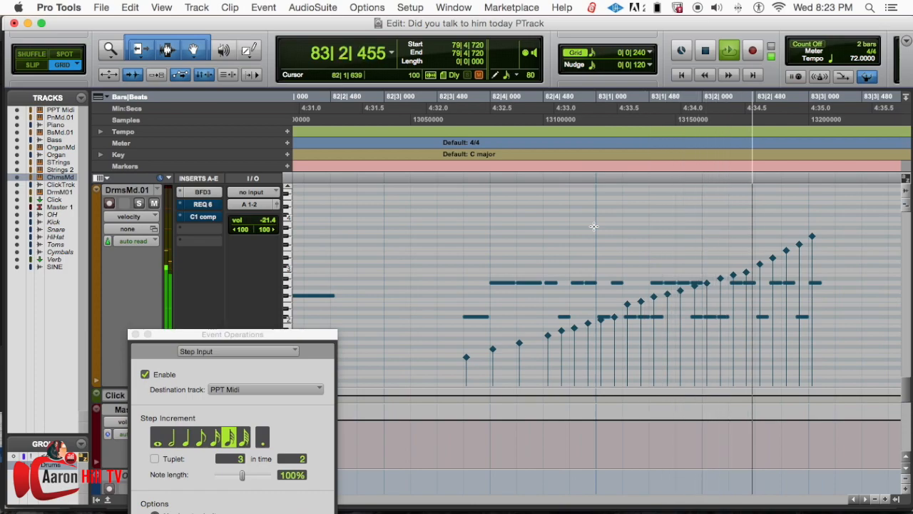
key(space)
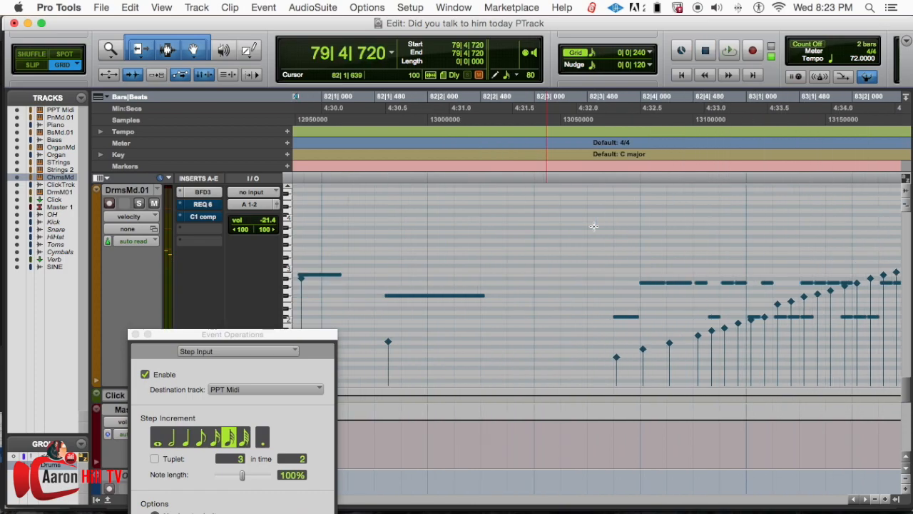
- Set the insertion point at 81|2|240 and play the bars leading into the fill
scroll(593, 226, left, 5)
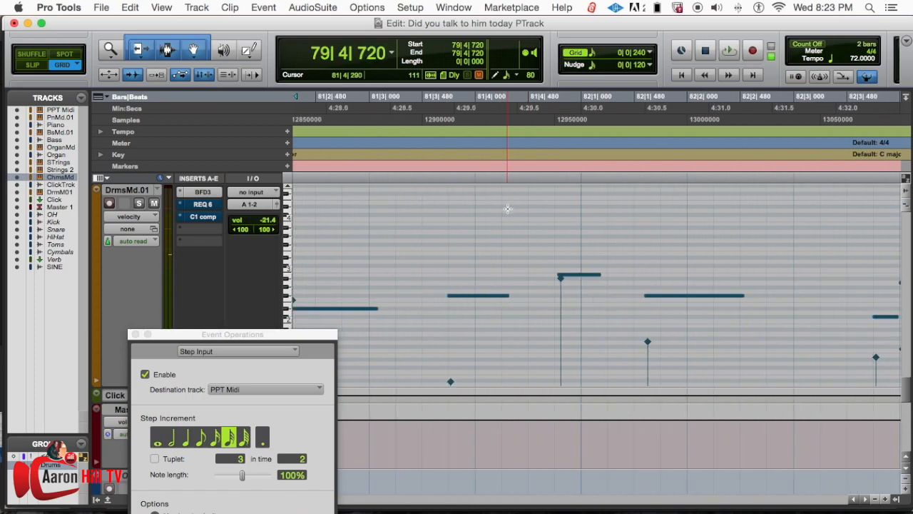
click(386, 100)
key(super+bracketleft)
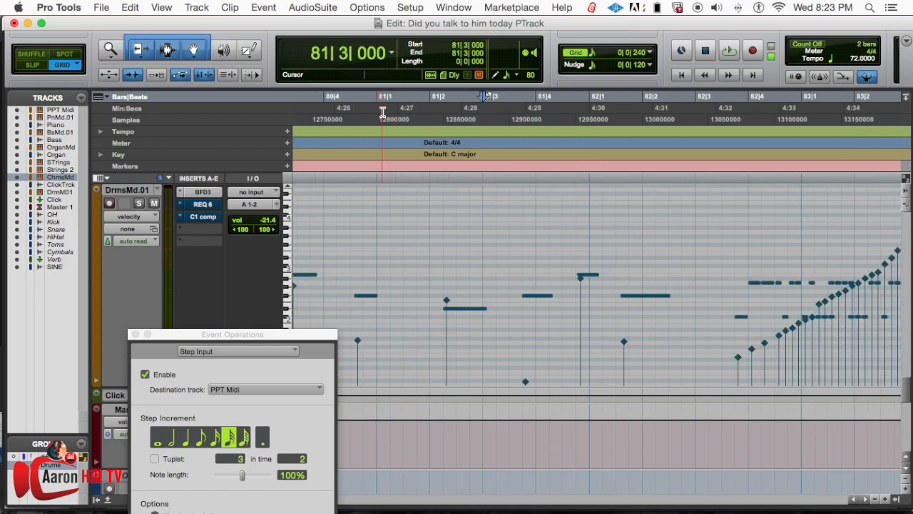
click(431, 109)
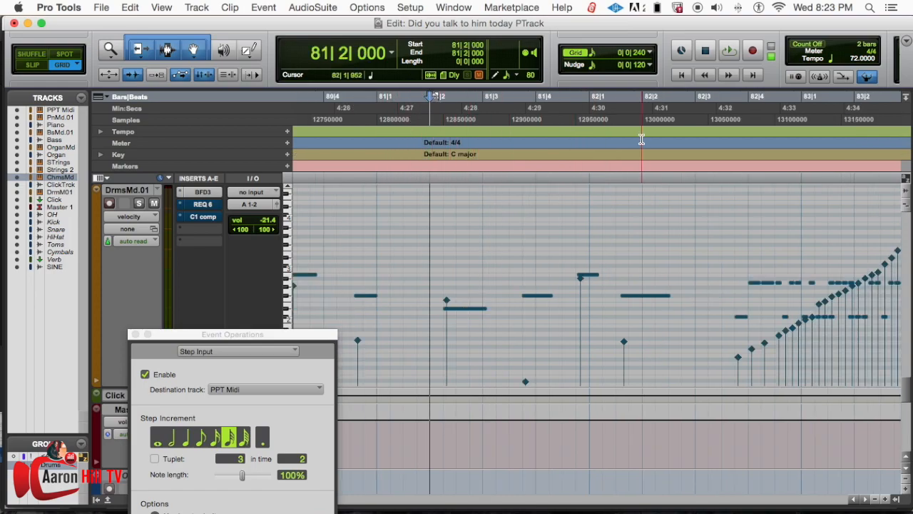
click(443, 118)
key(space)
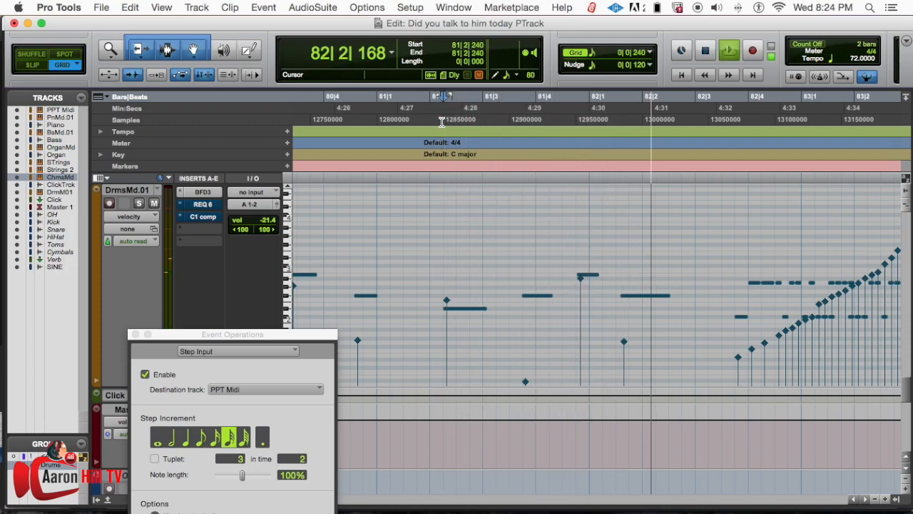
key(space)
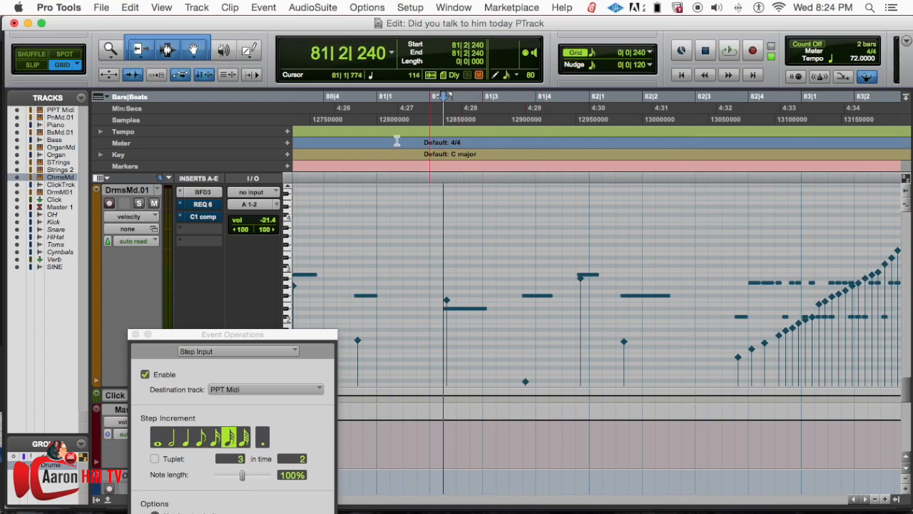
- With DrmsMd.01 record-enabled and shown as notes, delete the four drum notes between 81|2 and 82|3
click(113, 204)
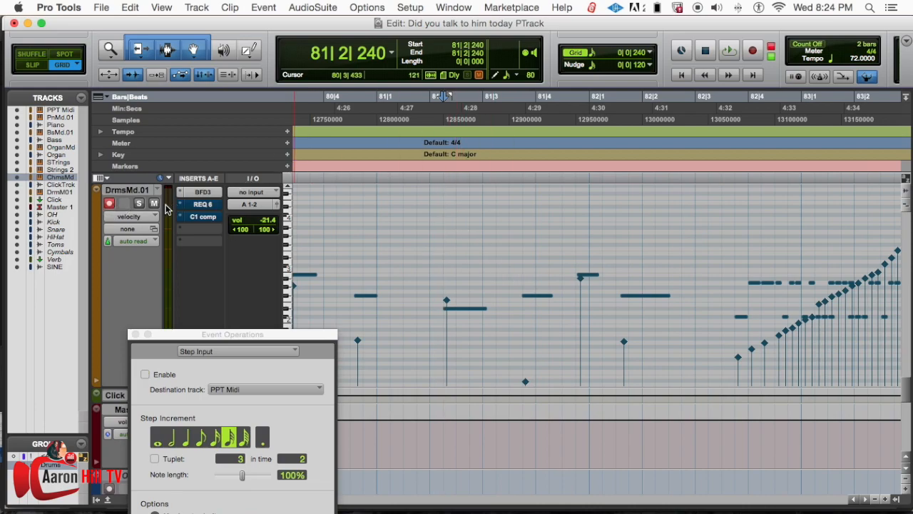
click(141, 218)
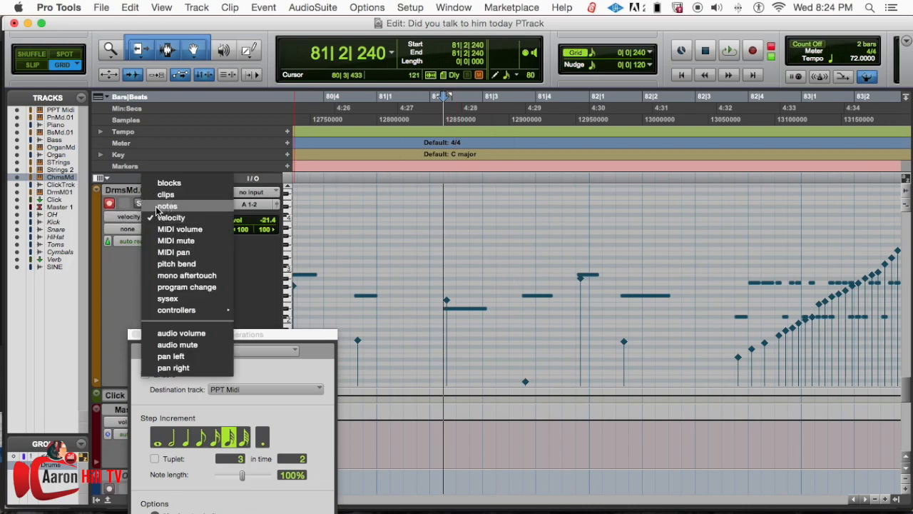
click(143, 206)
drag(432, 233, 697, 369)
key(Delete)
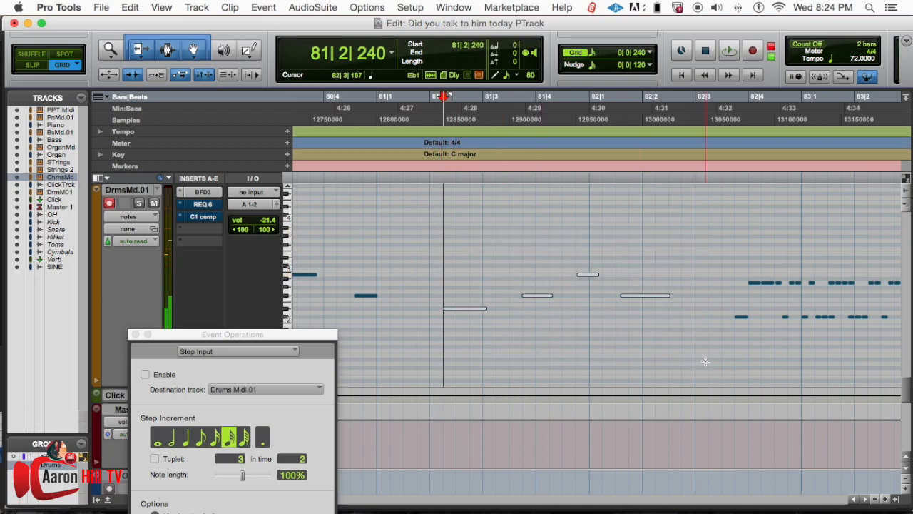
- Play the emptied drum lead-in from 80|4|720
key(super+z)
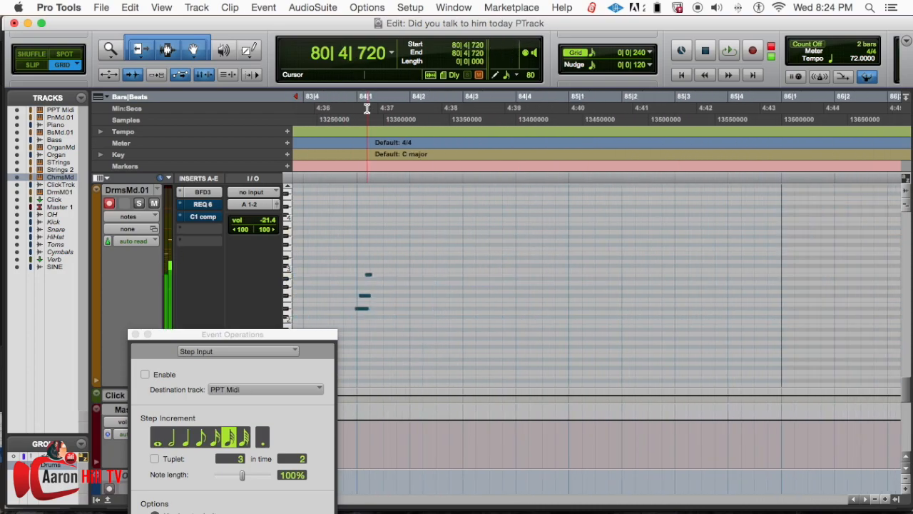
key(space)
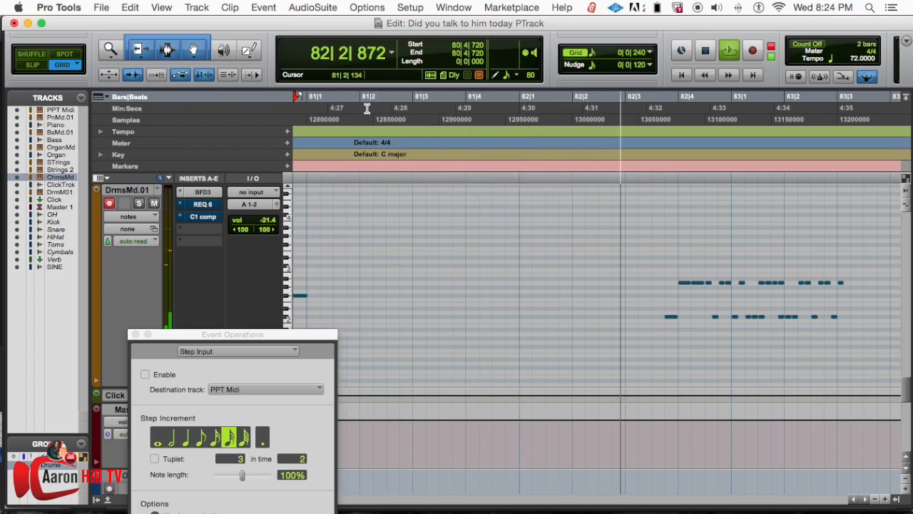
key(space)
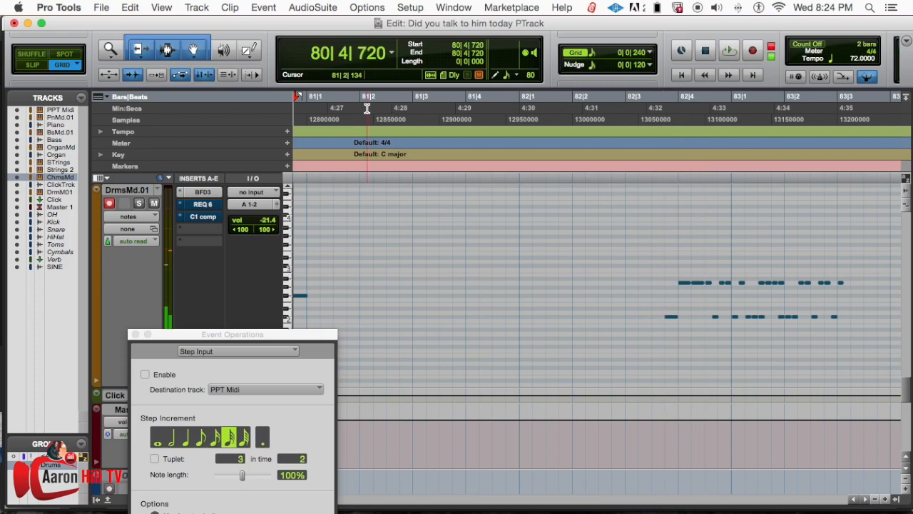
click(336, 109)
key(KP_Enter)
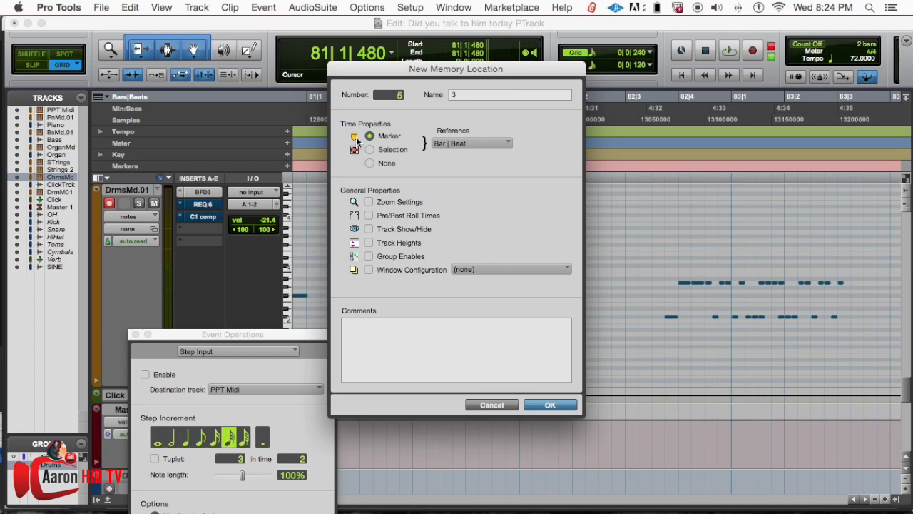
click(477, 407)
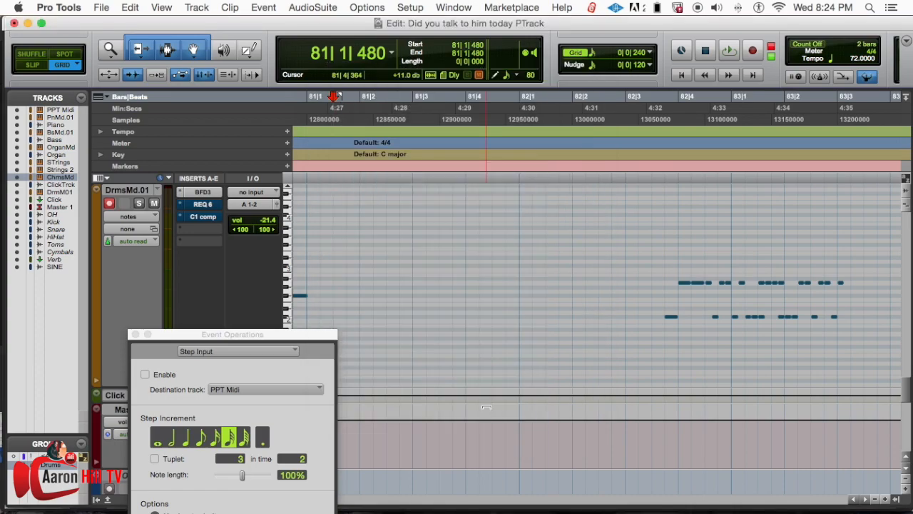
- Try recording a new drum lead-in from 80|4|000
scroll(611, 283, left, 5)
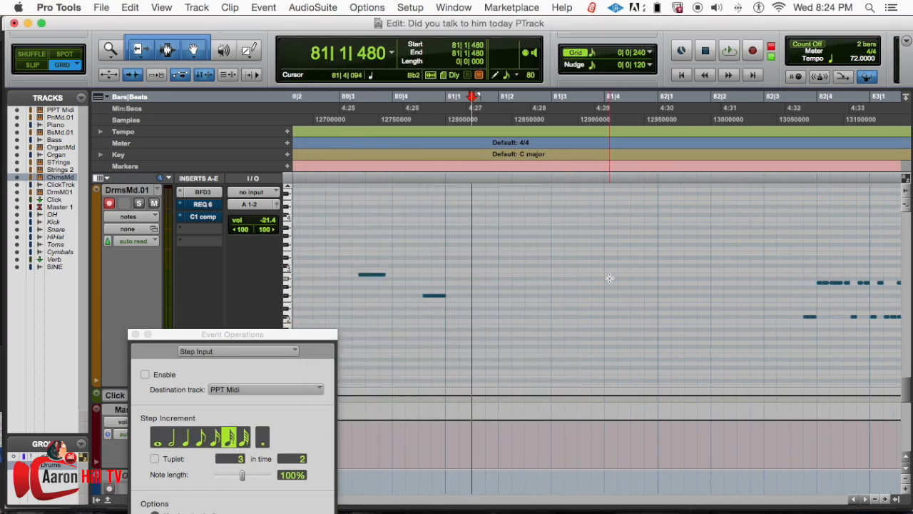
click(495, 107)
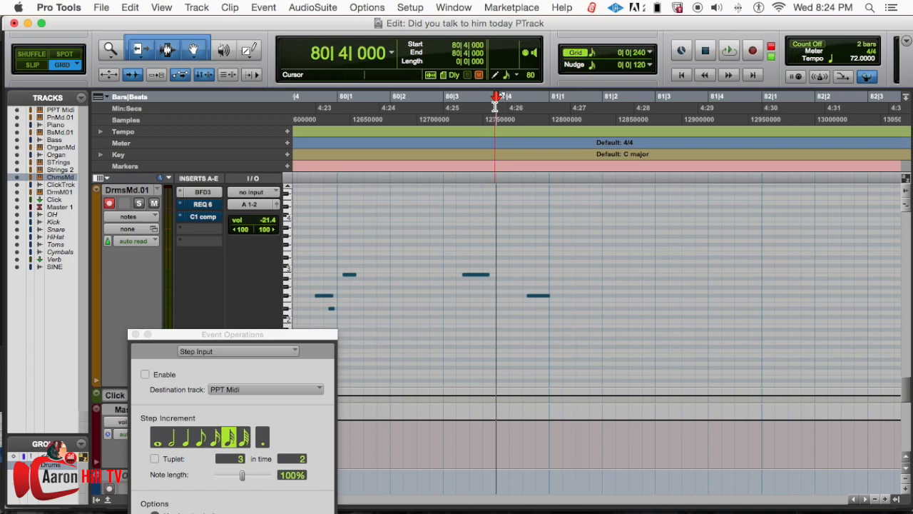
key(super+space)
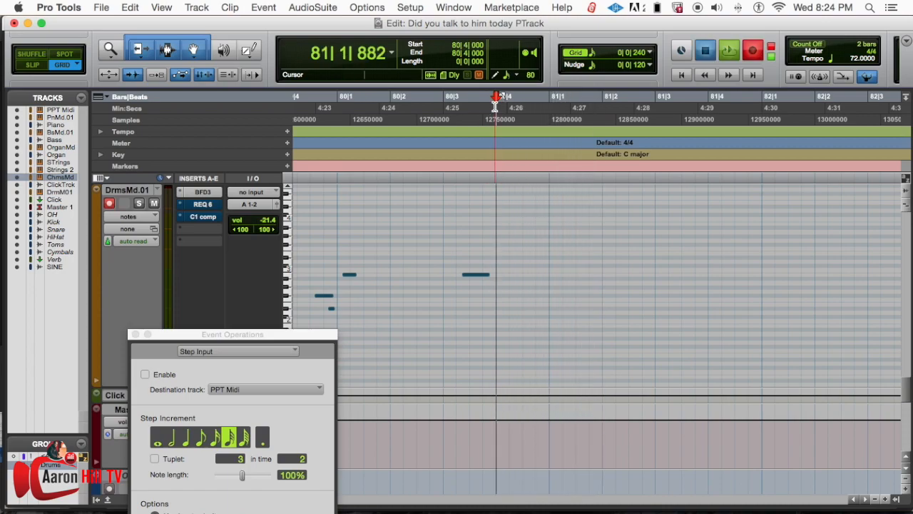
key(space)
- Record a new drum lead-in on DrmsMd.01 from 81|1|240 with pre-roll, retaking it until it runs into bar 82
click(564, 107)
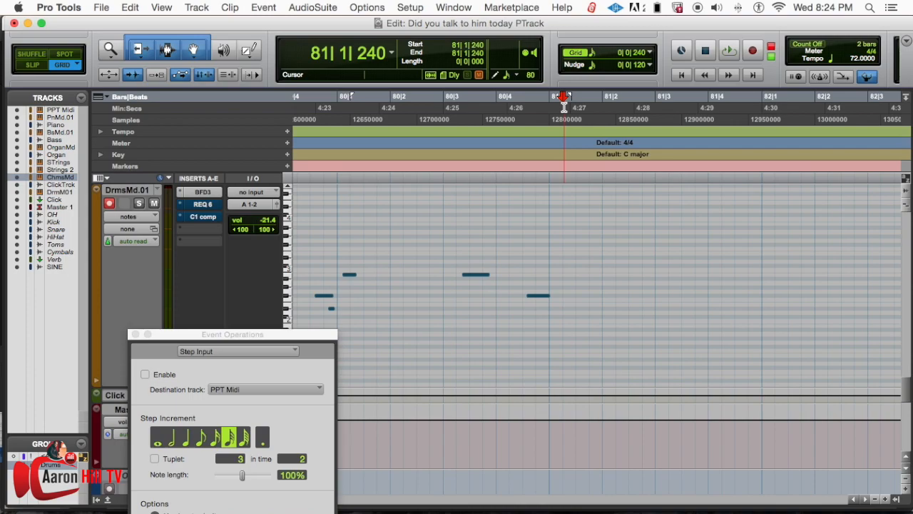
key(space)
key(space)
key(space)
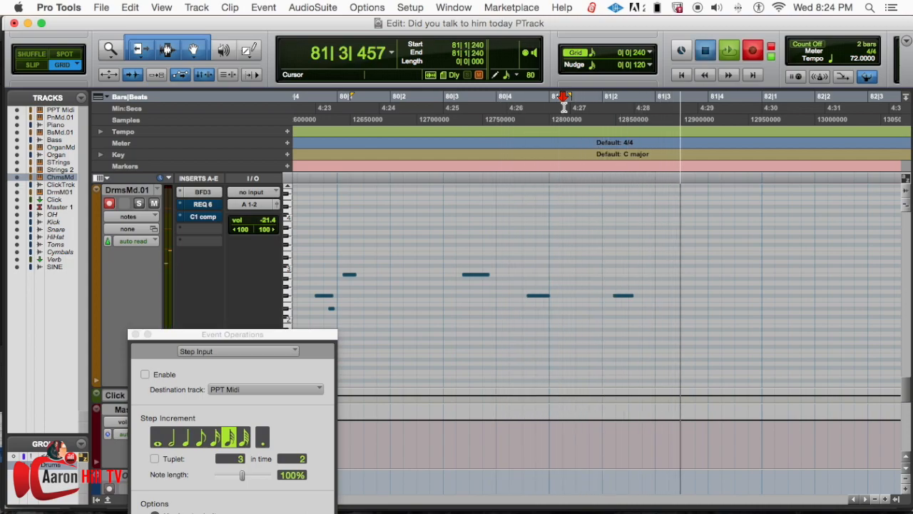
key(space)
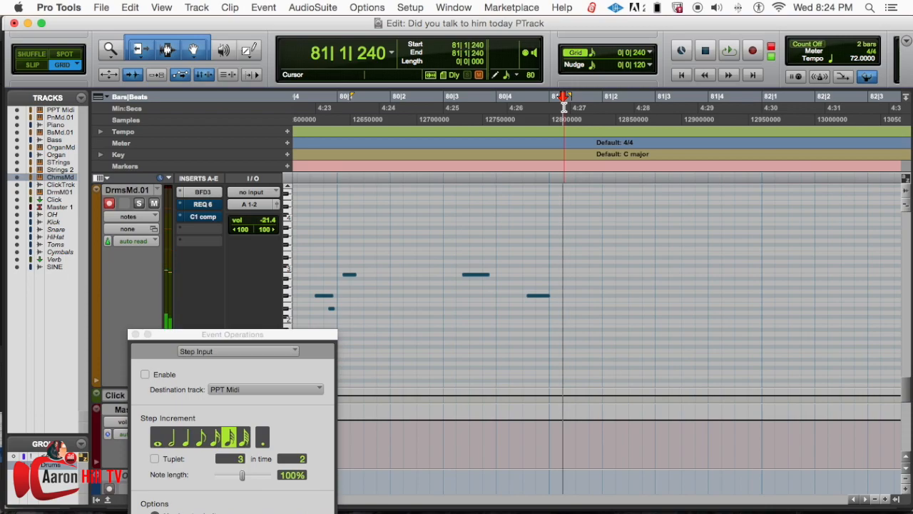
key(super+space)
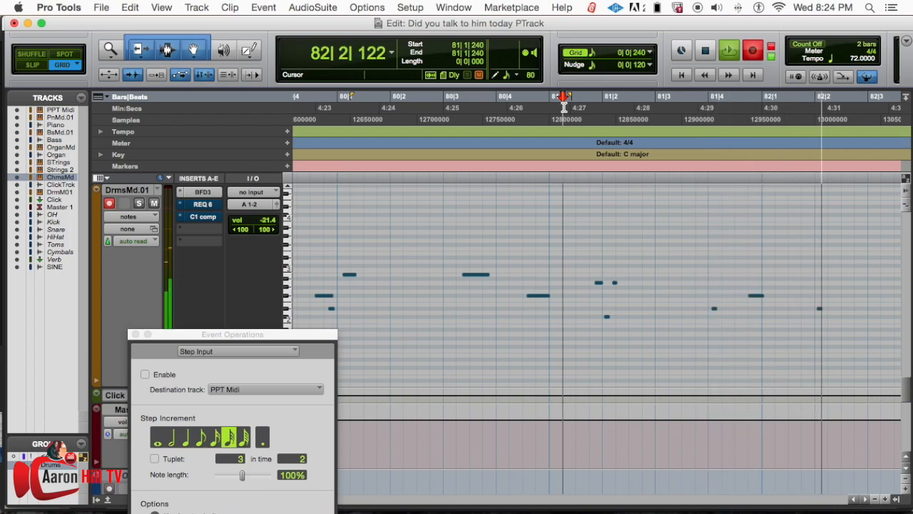
key(space)
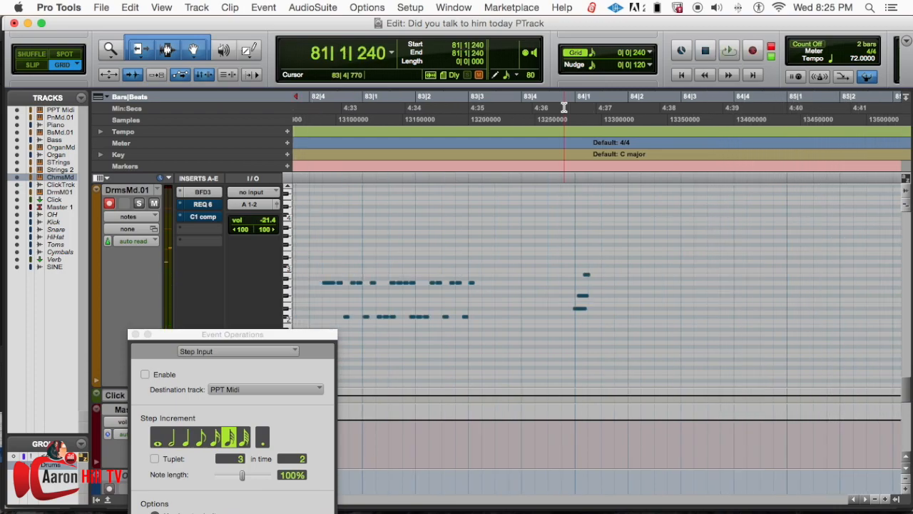
- Insert a D2 note at 82|4|000 to open the drum fill
scroll(499, 278, left, 5)
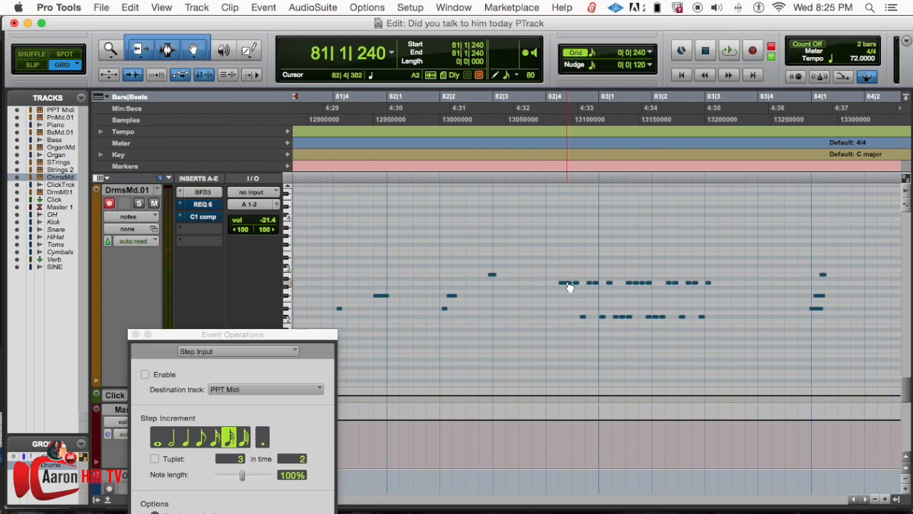
click(567, 286)
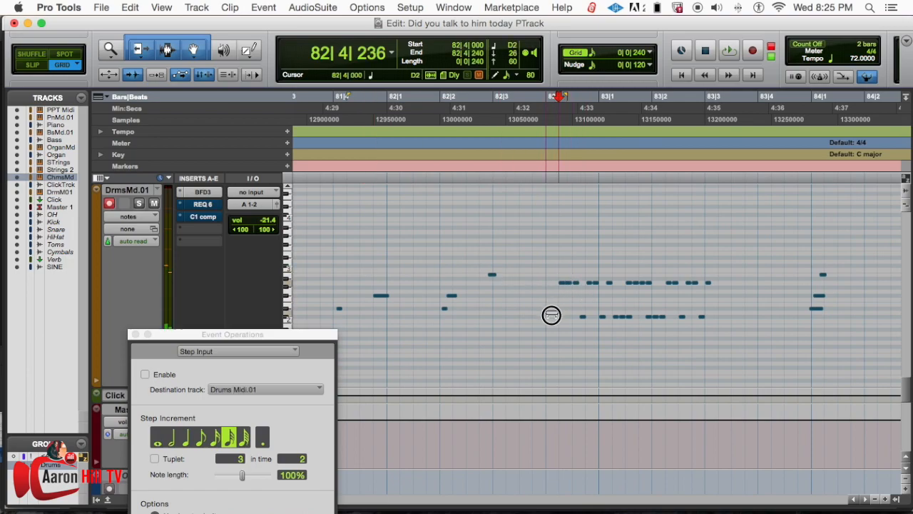
click(550, 318)
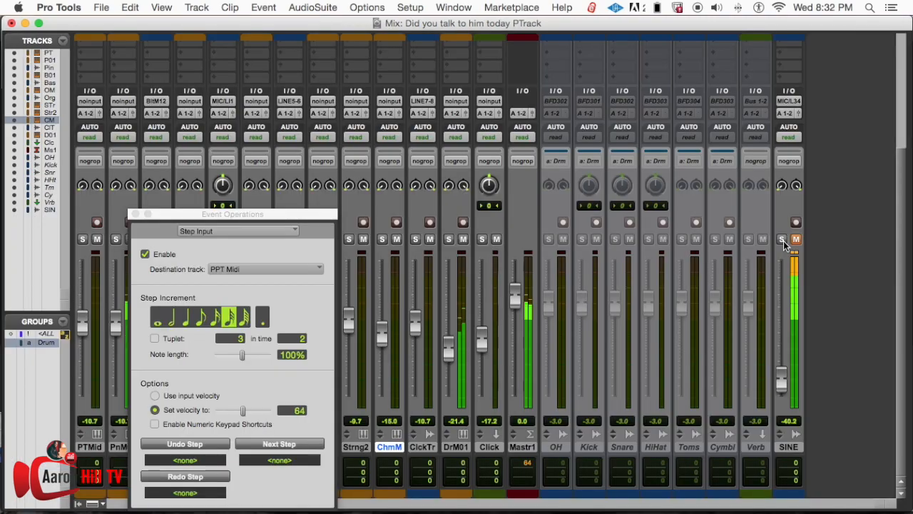
- Return to the Edit window, stop playback and close the Event Operations window
key(super+equal)
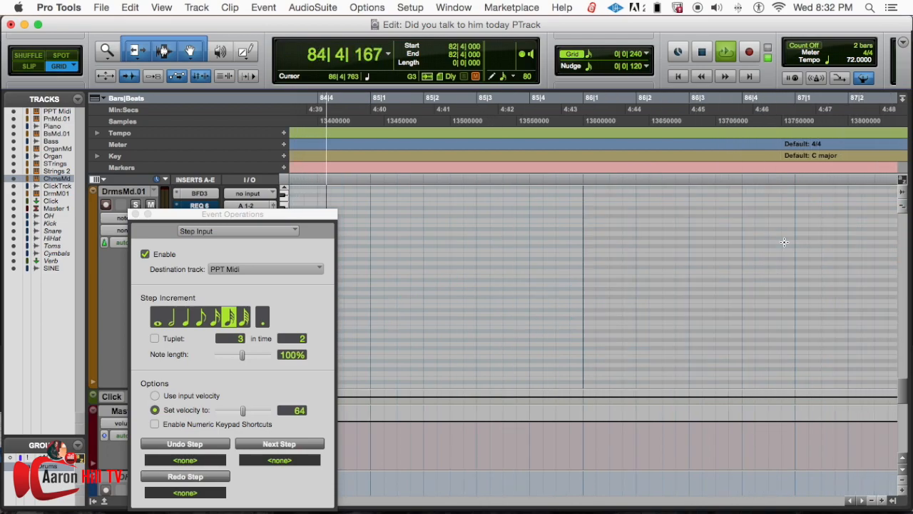
key(space)
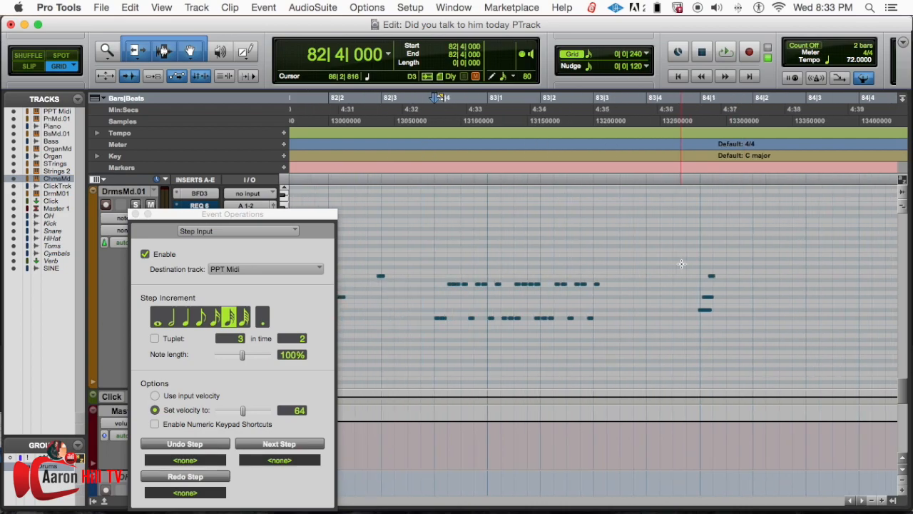
scroll(682, 264, left, 5)
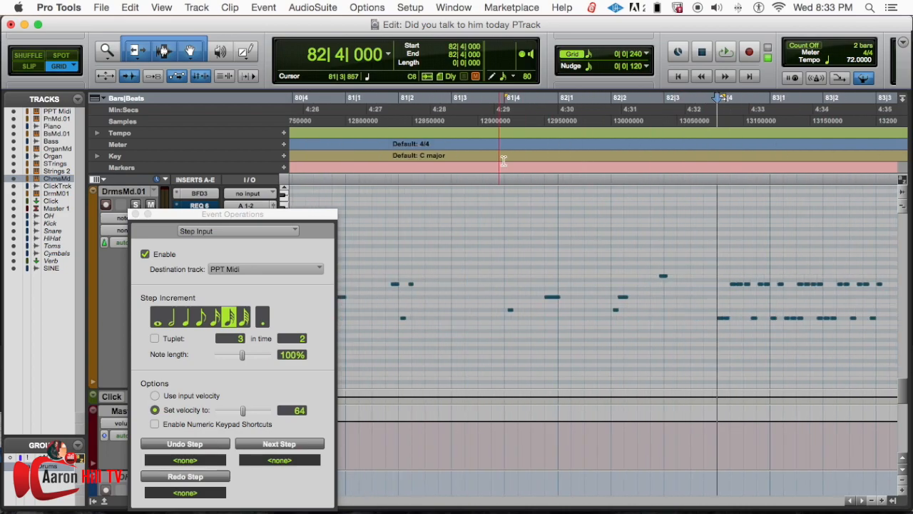
scroll(507, 221, down, 2)
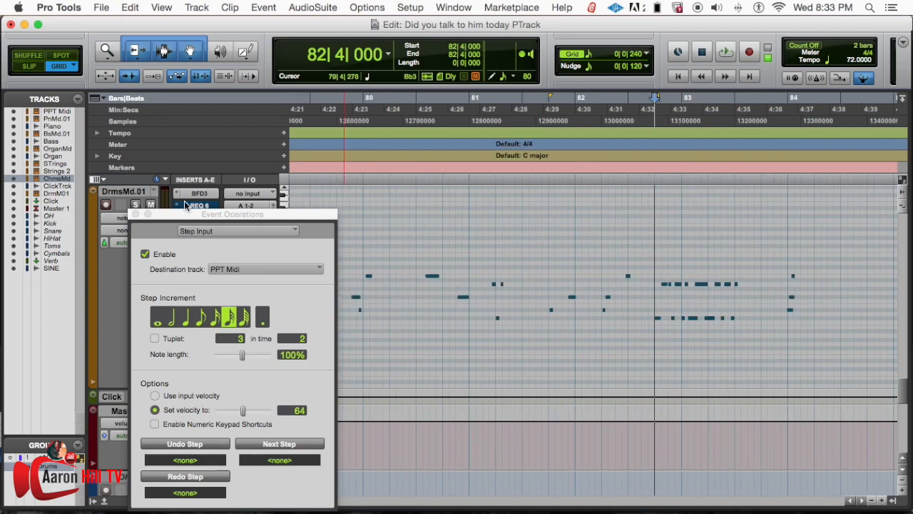
click(135, 214)
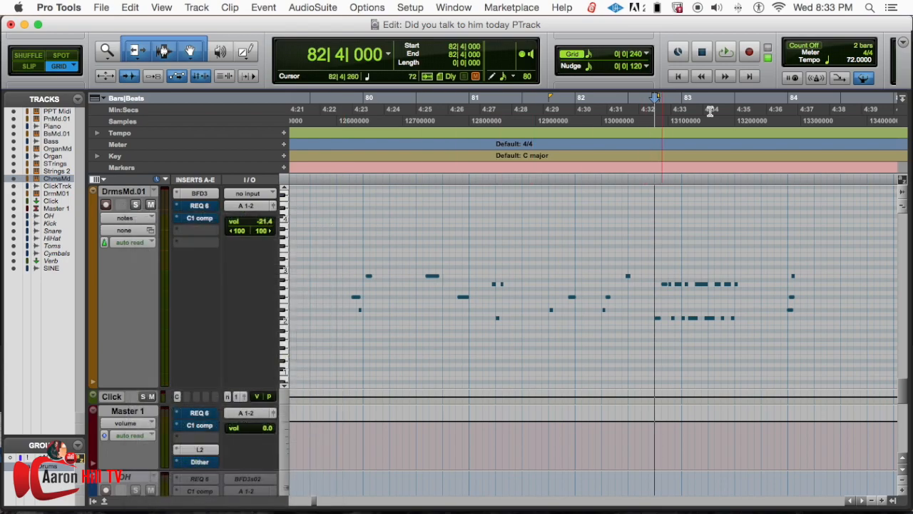
- Play the drum fill and ending from 82|3|720
scroll(497, 116, right, 2)
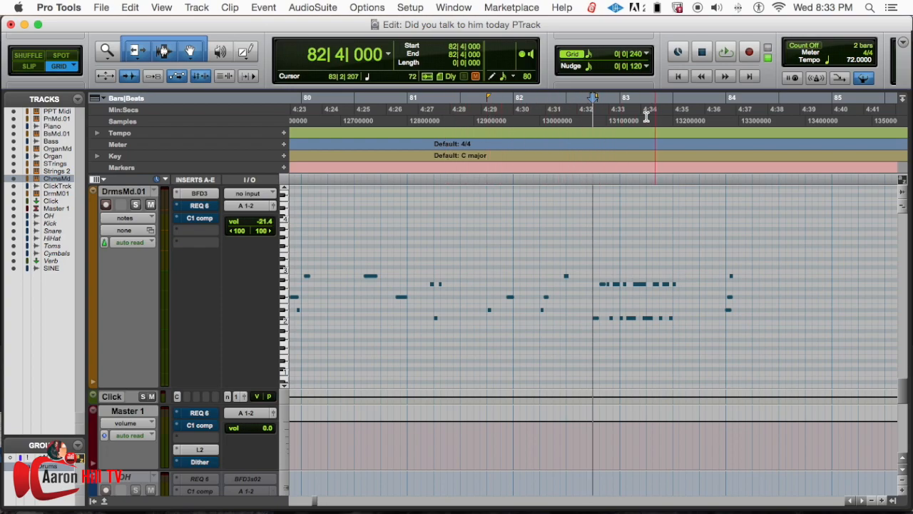
click(588, 113)
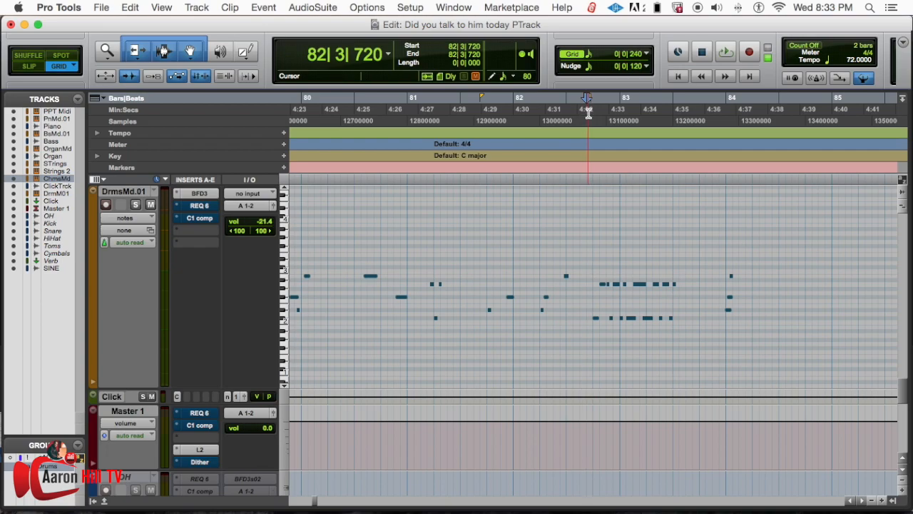
key(space)
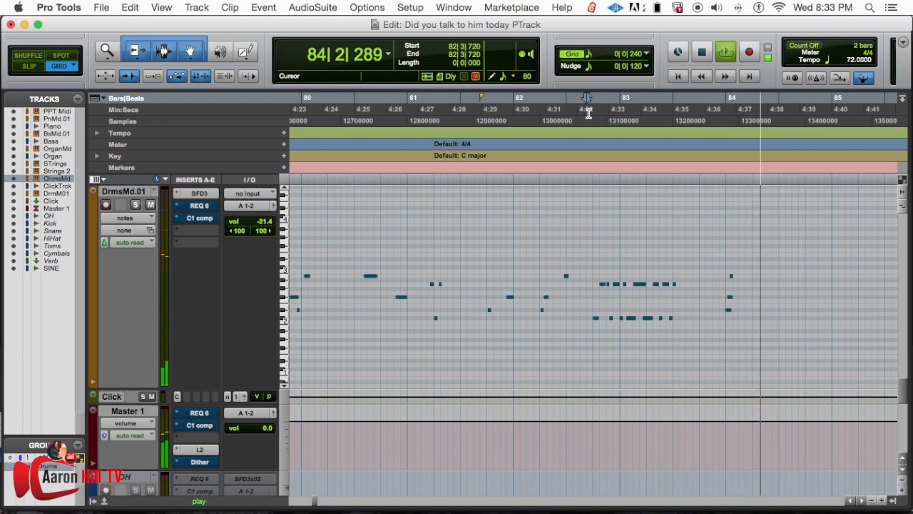
key(space)
- Examine the drum track across the whole song, from the ending back to the Intro, and the channels in the mixer
key(super+bracketleft)
key(super+bracketleft)
key(super+bracketleft)
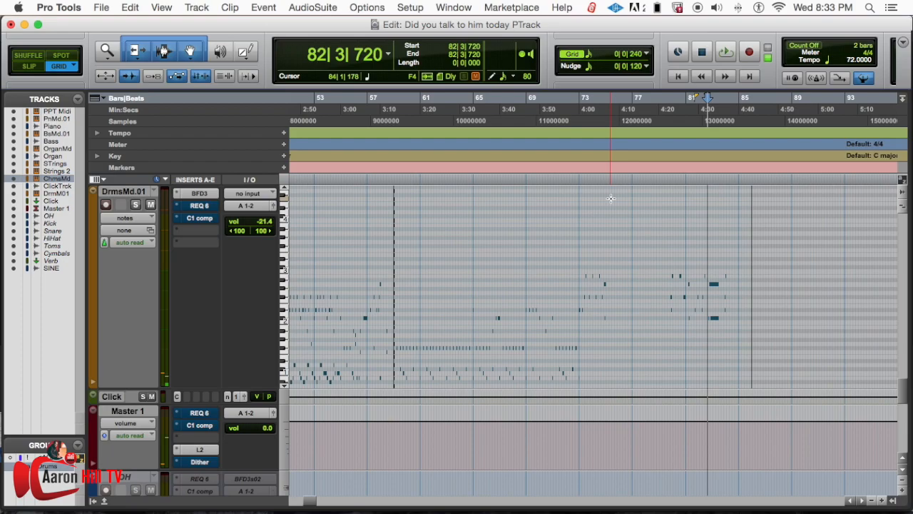
scroll(613, 196, left, 10)
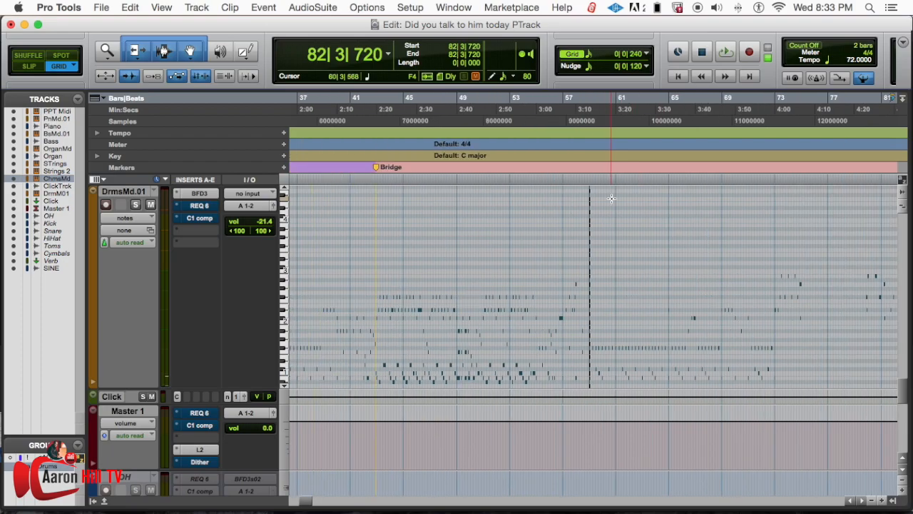
key(super+bracketleft)
key(super+bracketleft)
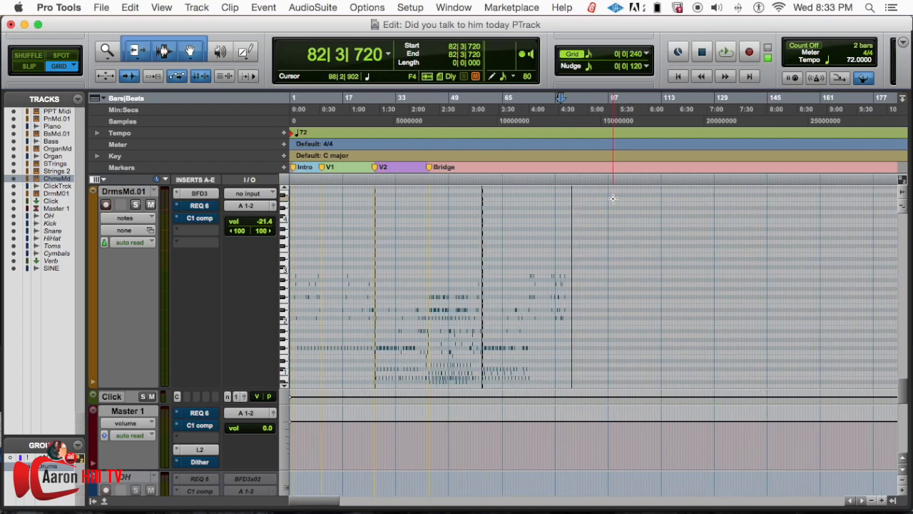
key(super+equal)
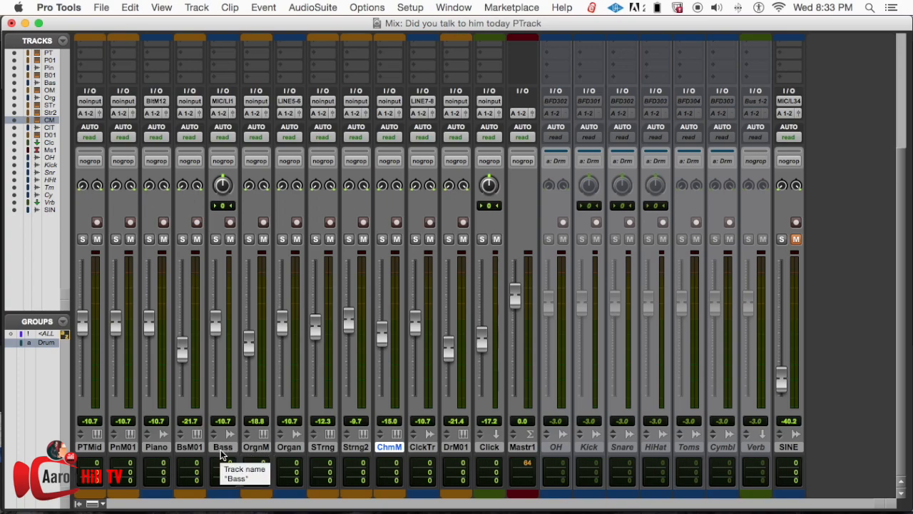
key(super+equal)
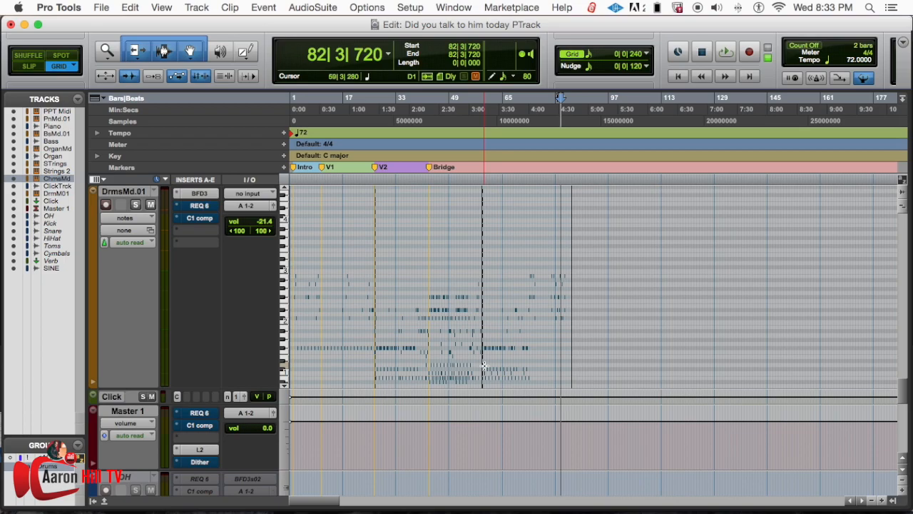
- Examine the drum notes from bar 73 to the ending and the song's Intro, V1, V2 and Bridge sections
key(super+bracketright)
key(super+bracketright)
key(super+bracketright)
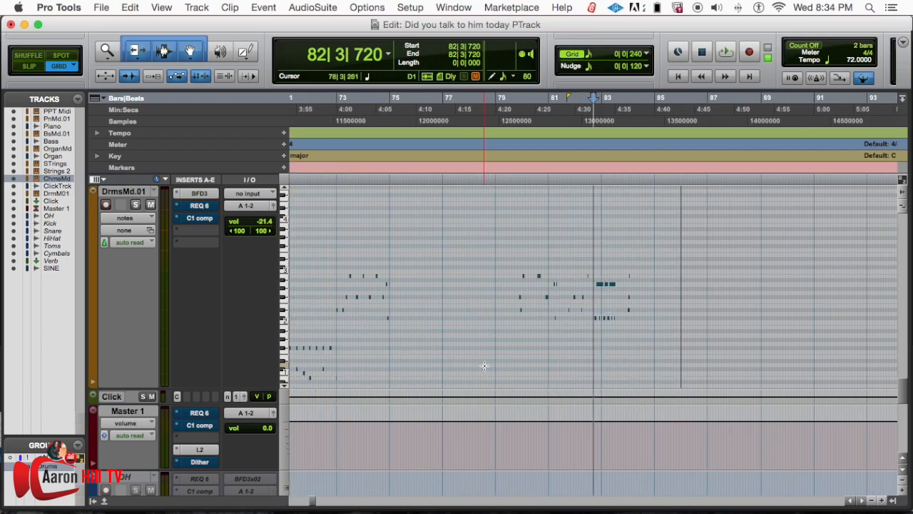
key(super+bracketleft)
key(super+bracketleft)
scroll(485, 366, left, 8)
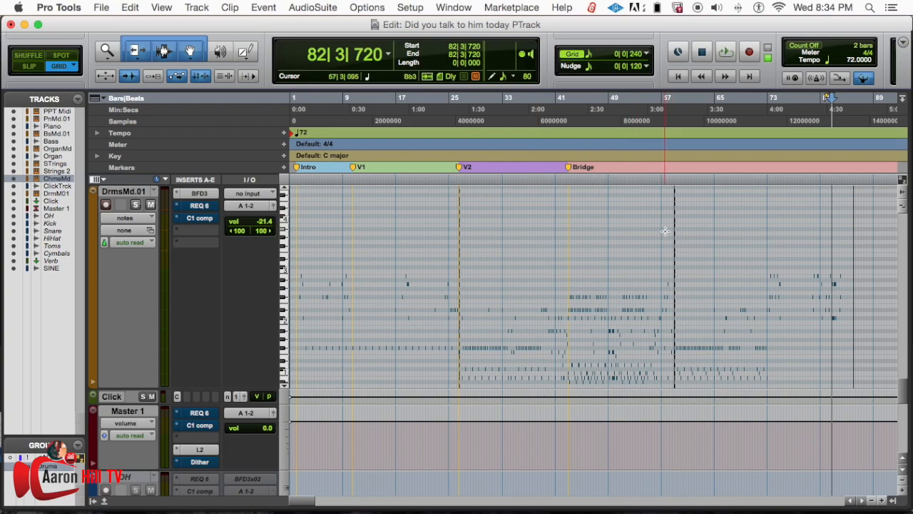
scroll(665, 231, right, 2)
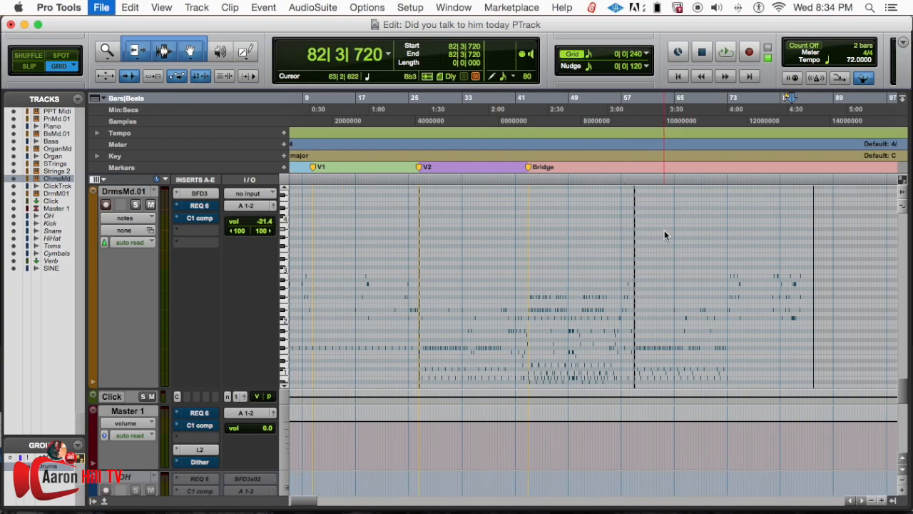
- Choose Did You Talk To Him DRAFT.mp3 from the session's Bounced Files folder for audio import and add it for conversion
key(super+shift+i)
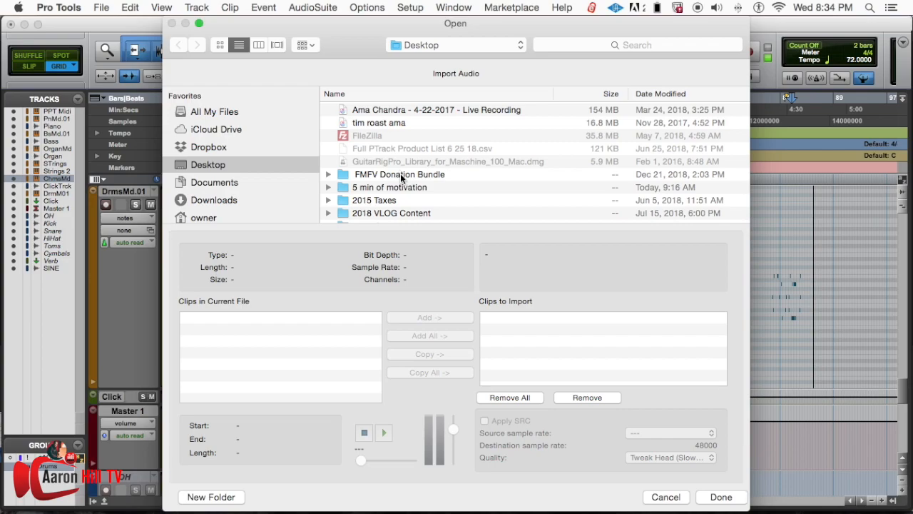
scroll(400, 169, down, 5)
scroll(401, 178, down, 2)
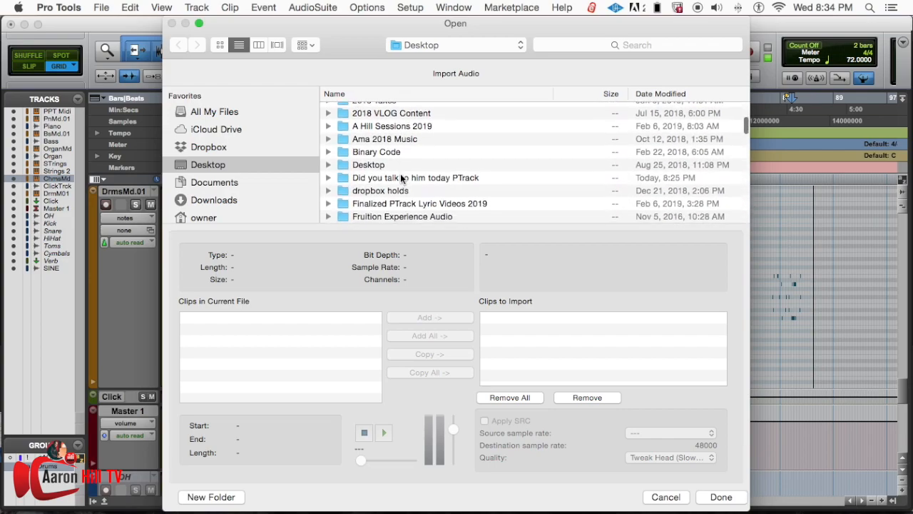
double_click(404, 171)
double_click(400, 122)
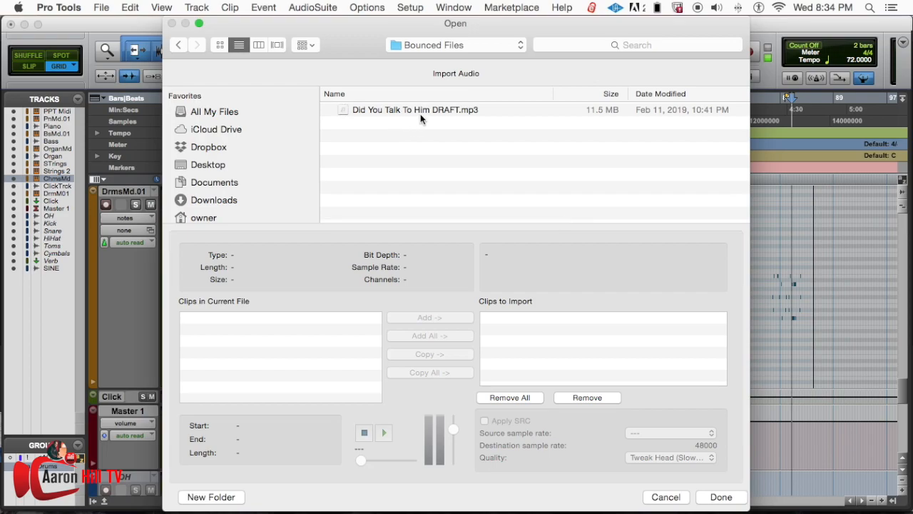
click(420, 113)
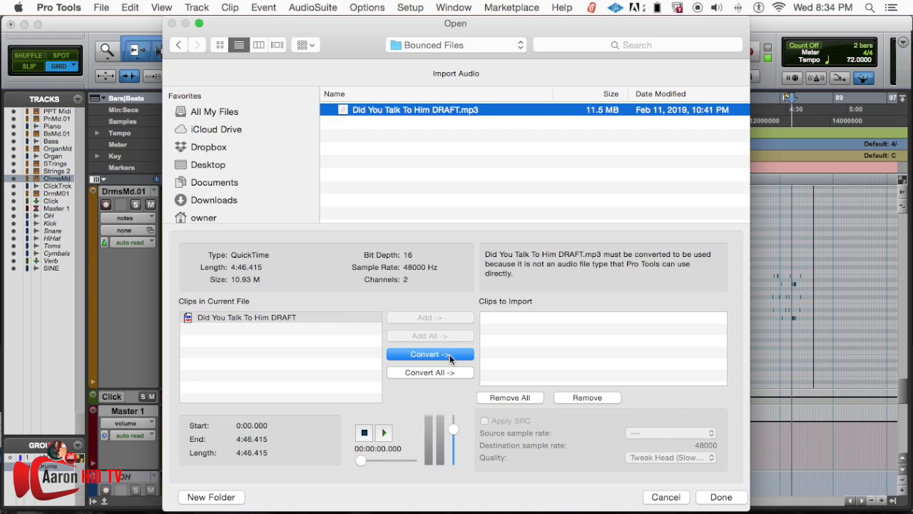
click(449, 354)
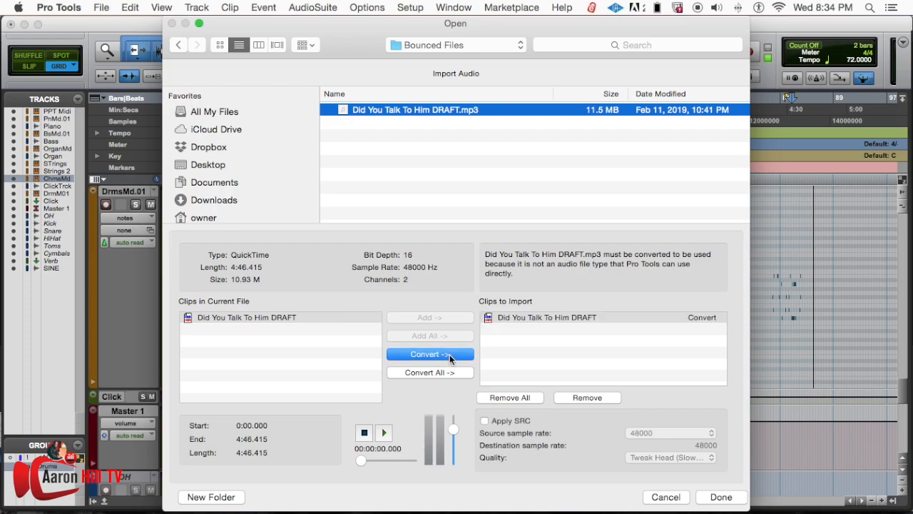
- Save the converted audio in the Audio Files folder and place it on a new track at the session start
click(722, 498)
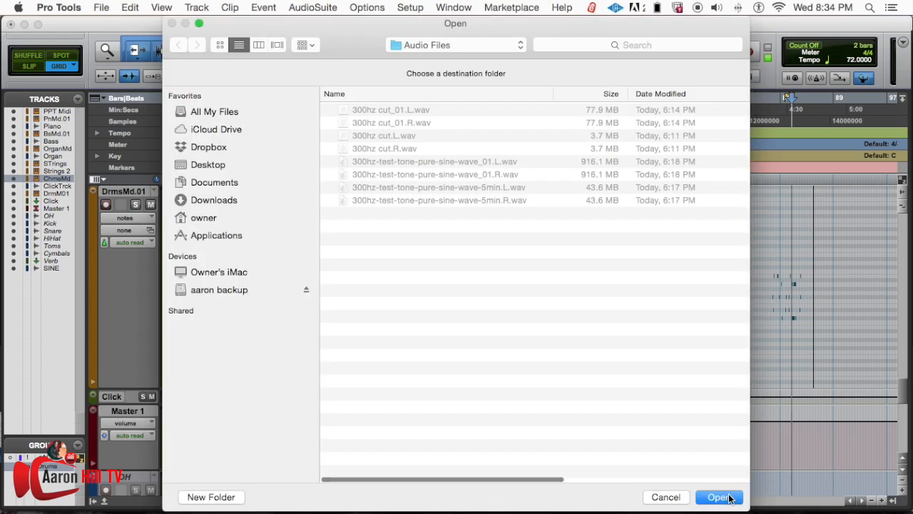
click(721, 498)
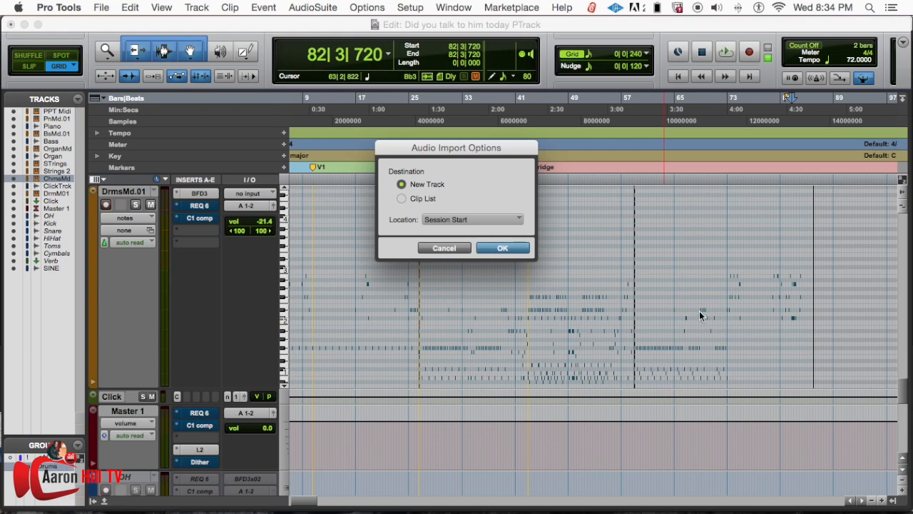
click(503, 248)
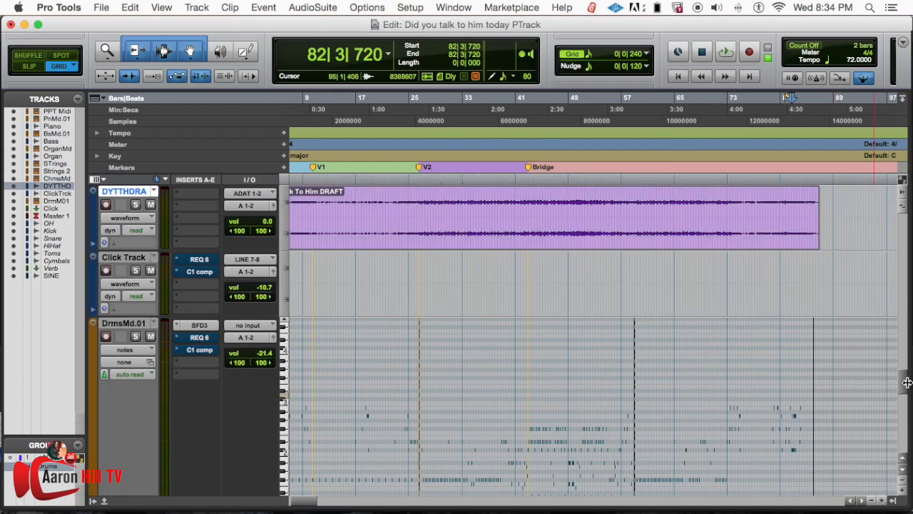
- Solo the imported draft track and lower its volume to -9.7 dB
scroll(904, 385, up, 5)
scroll(902, 383, down, 4)
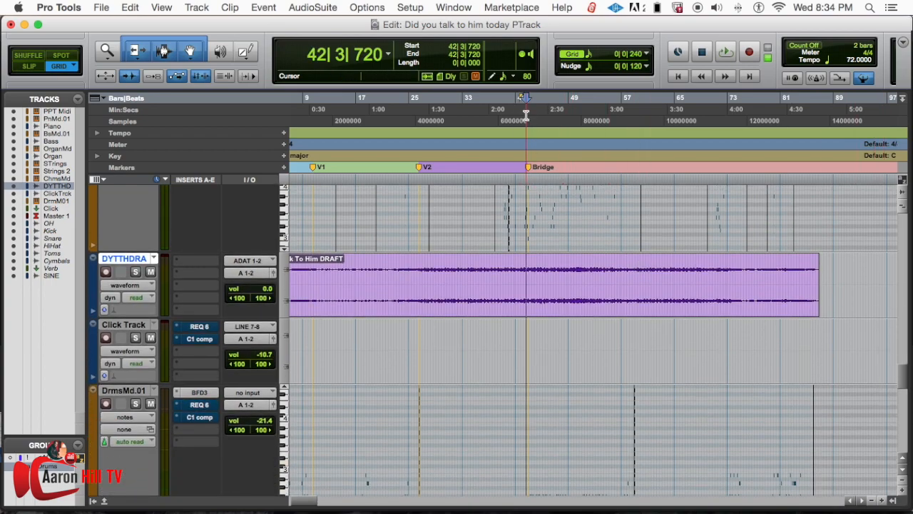
key(super+bracketright)
key(super+bracketright)
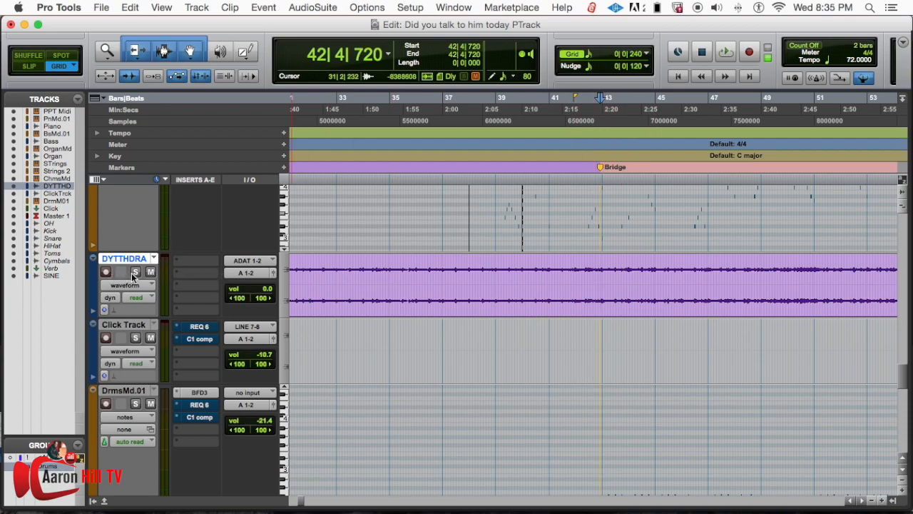
key(super+equal)
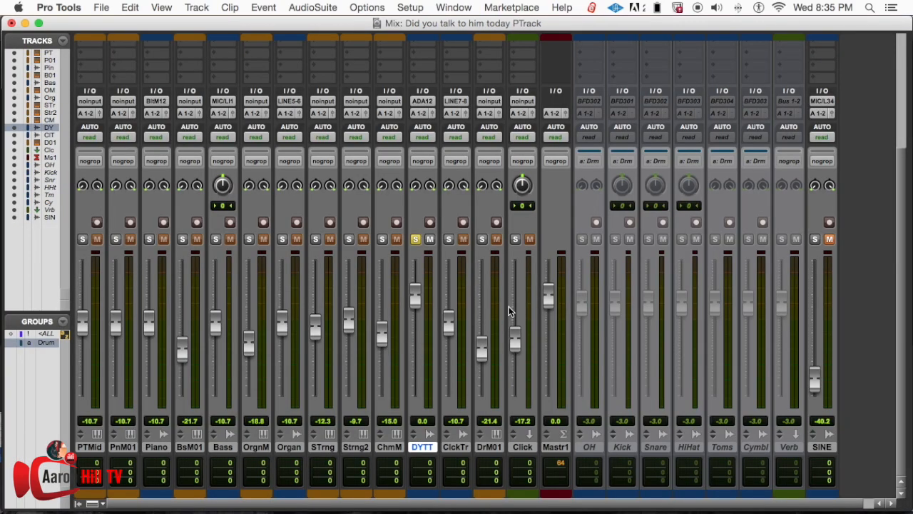
drag(416, 303, 409, 355)
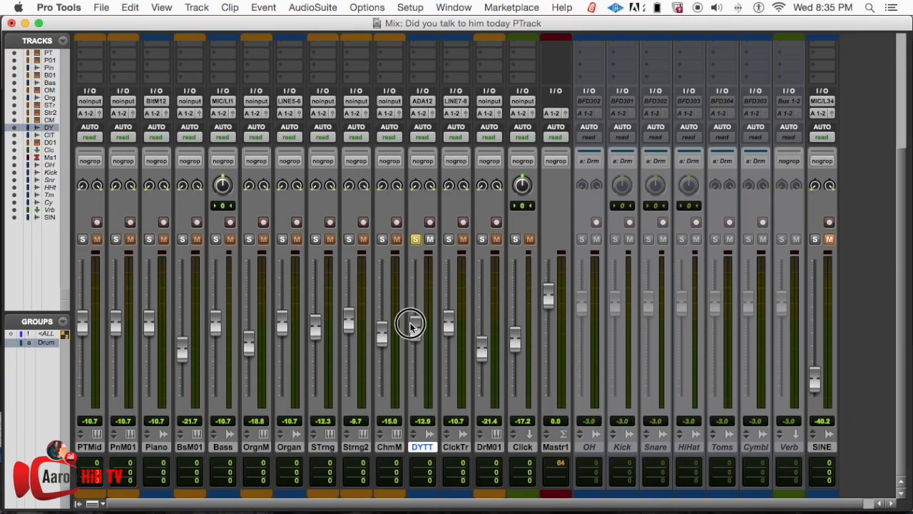
key(super+equal)
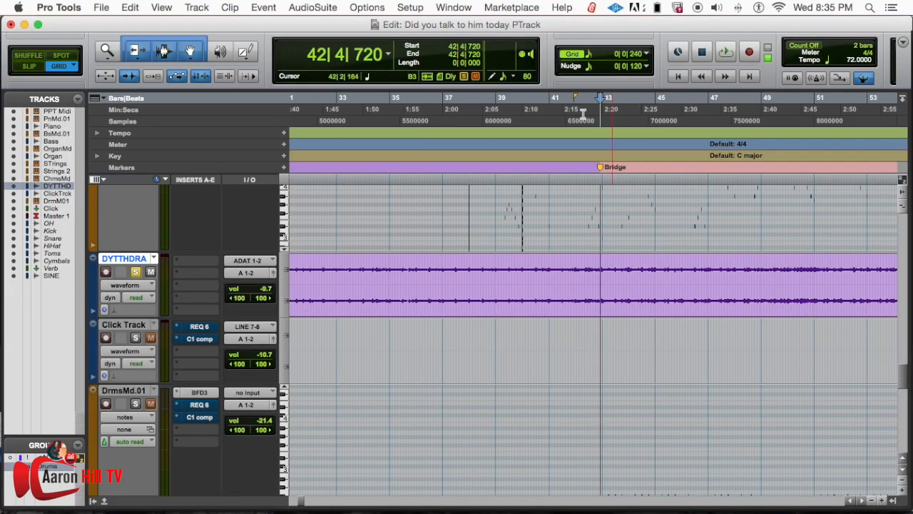
- Play the soloed draft from 37|4|720 and lower its track volume to -19.0 dB during playback
key(super+bracketleft)
key(super+bracketleft)
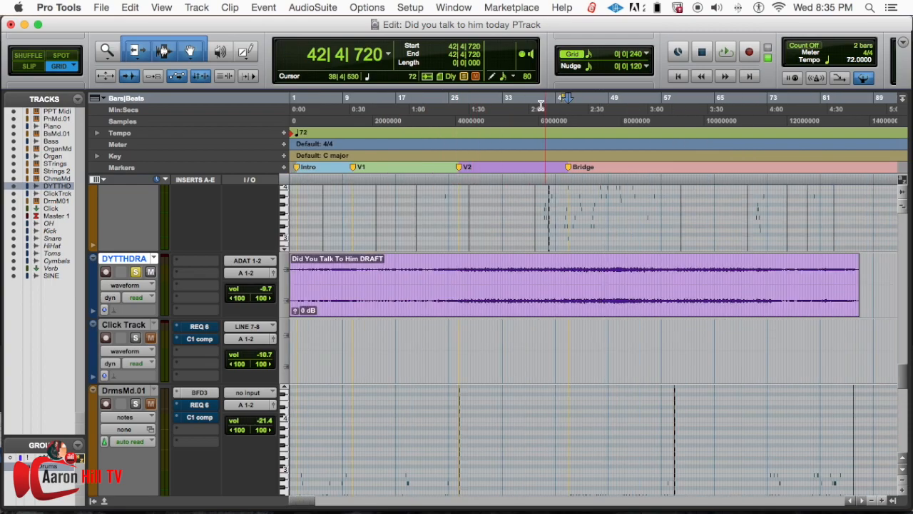
click(522, 111)
click(539, 118)
click(535, 120)
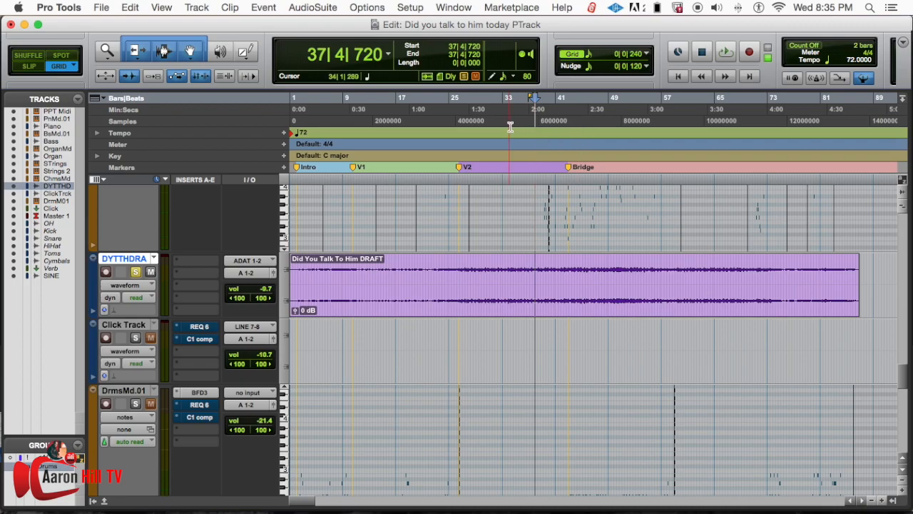
key(space)
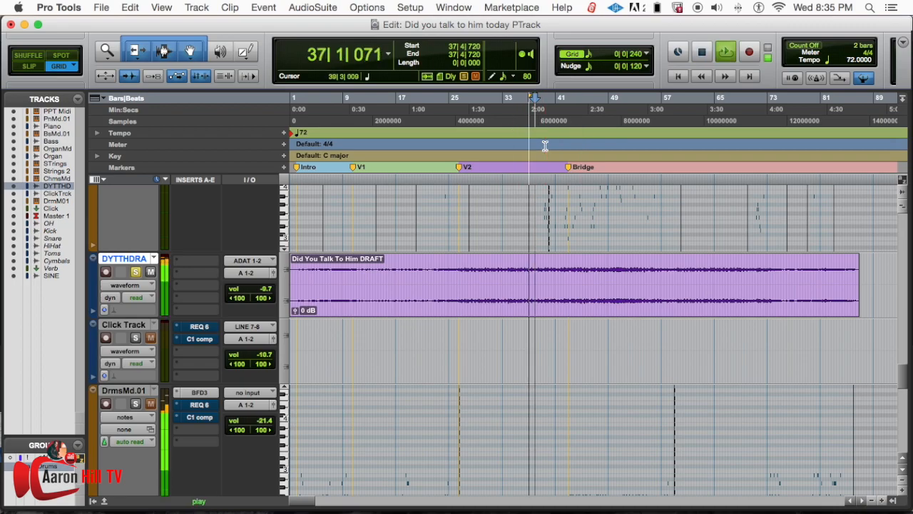
key(super+equal)
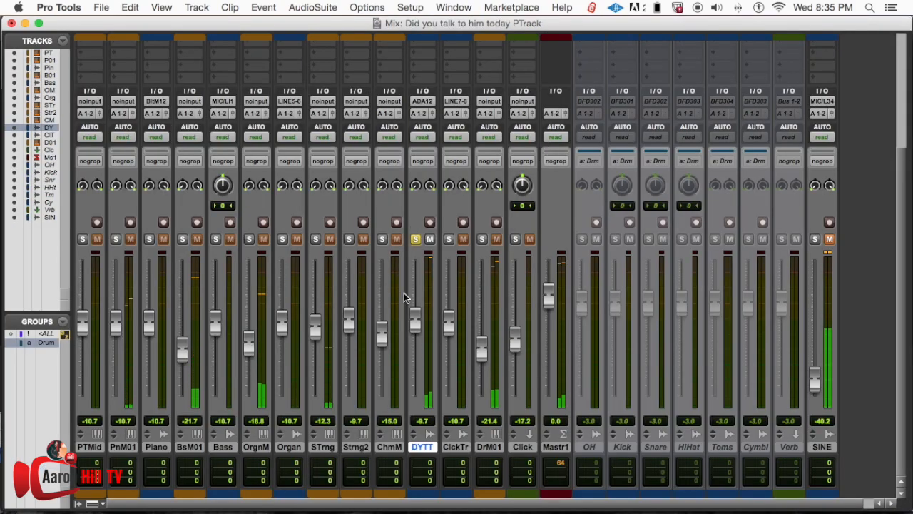
drag(418, 316, 424, 338)
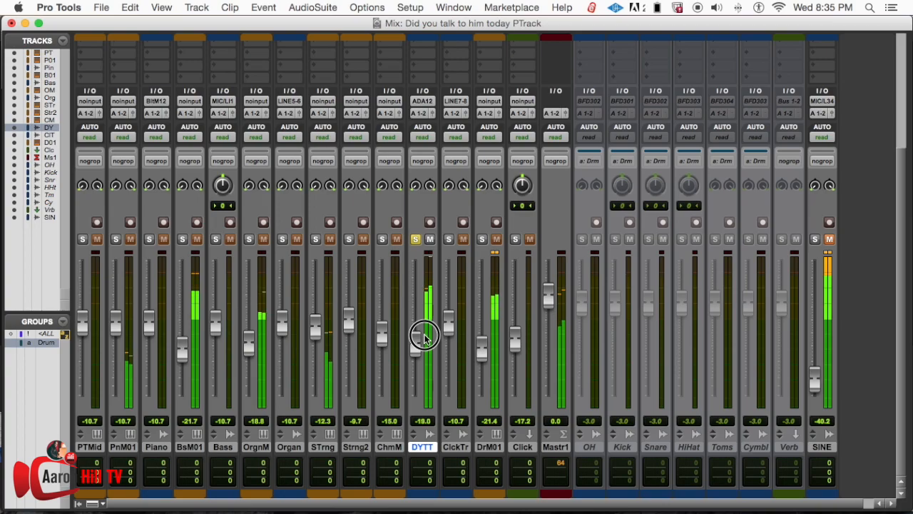
key(super+equal)
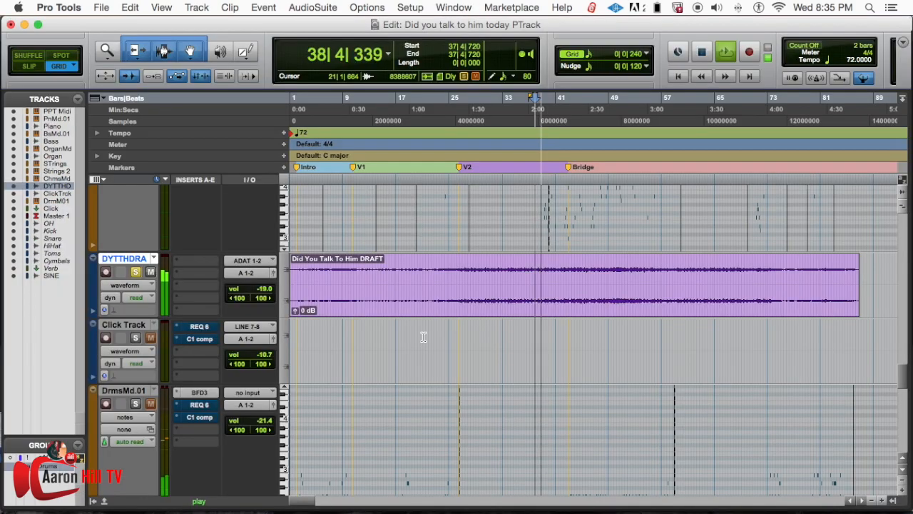
- Listen to the draft through the Bridge up to bar 57, following its waveform, and stop playback
key(super+bracketright)
key(super+bracketright)
key(super+bracketright)
key(super+bracketright)
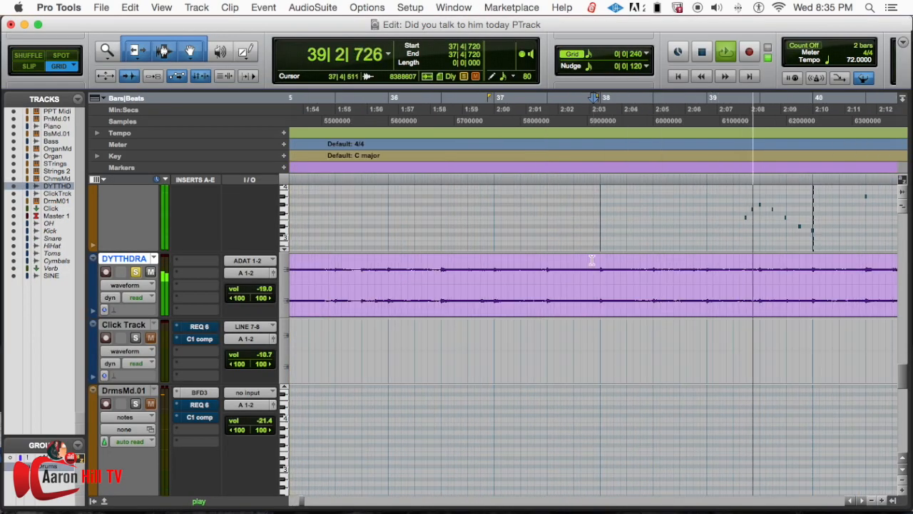
key(super+bracketleft)
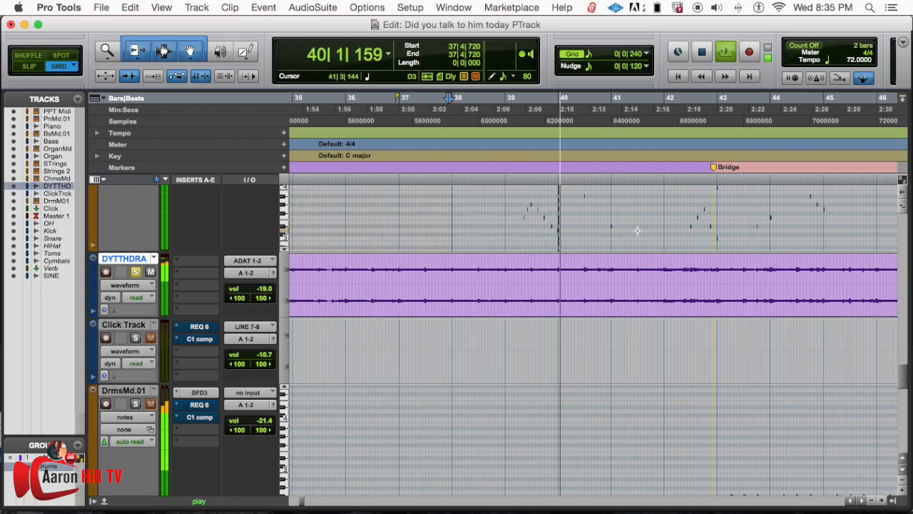
scroll(628, 226, right, 2)
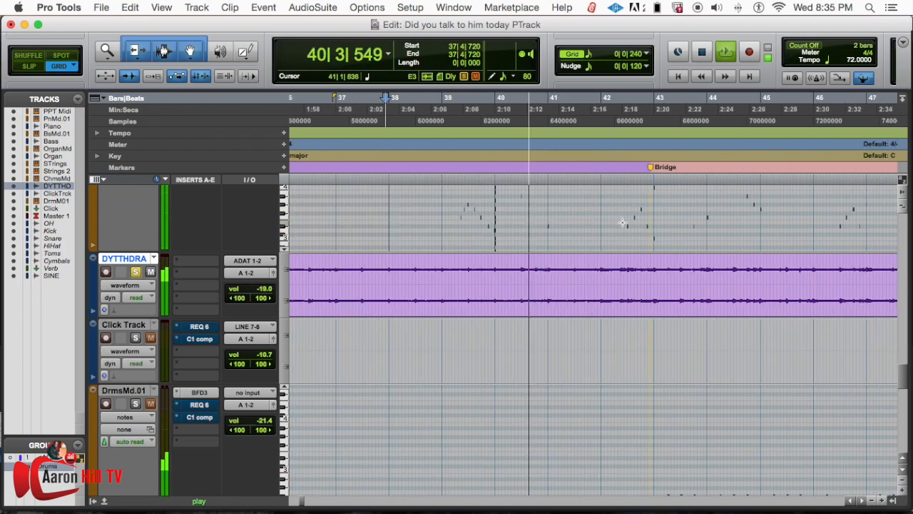
scroll(623, 222, right, 2)
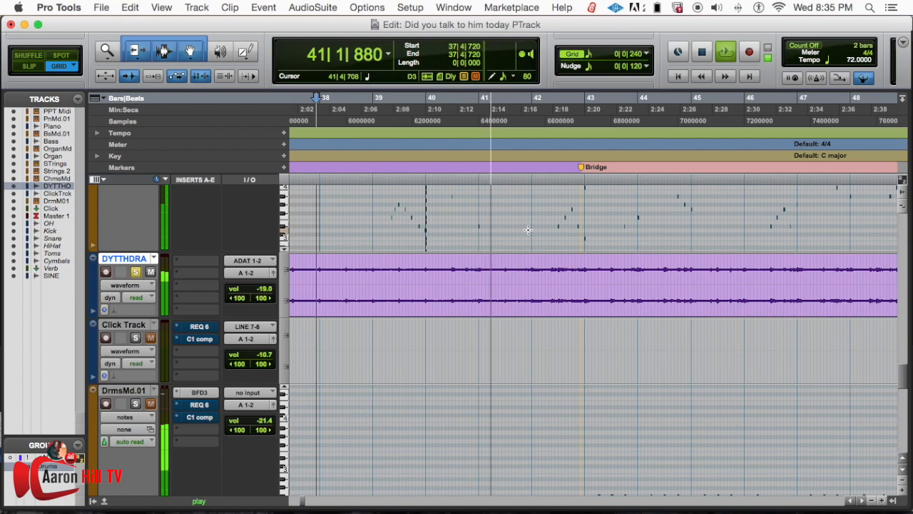
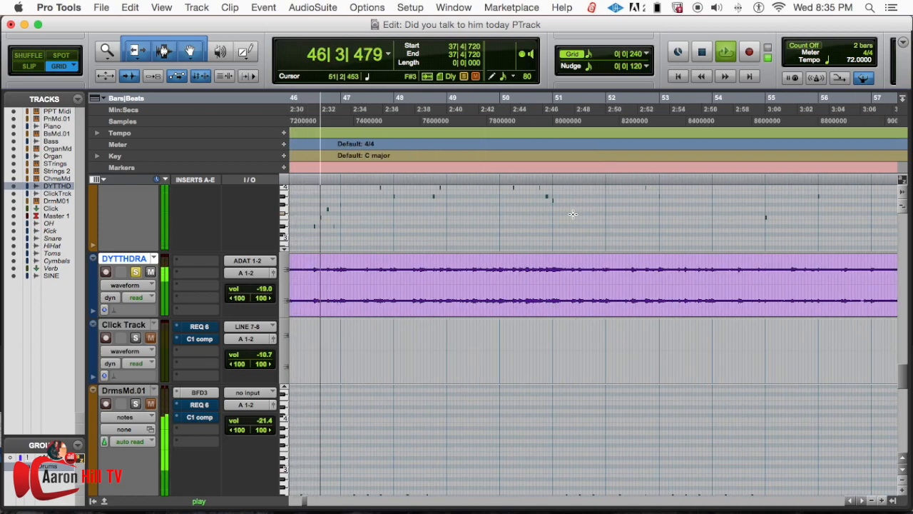
scroll(571, 214, left, 3)
scroll(572, 214, left, 2)
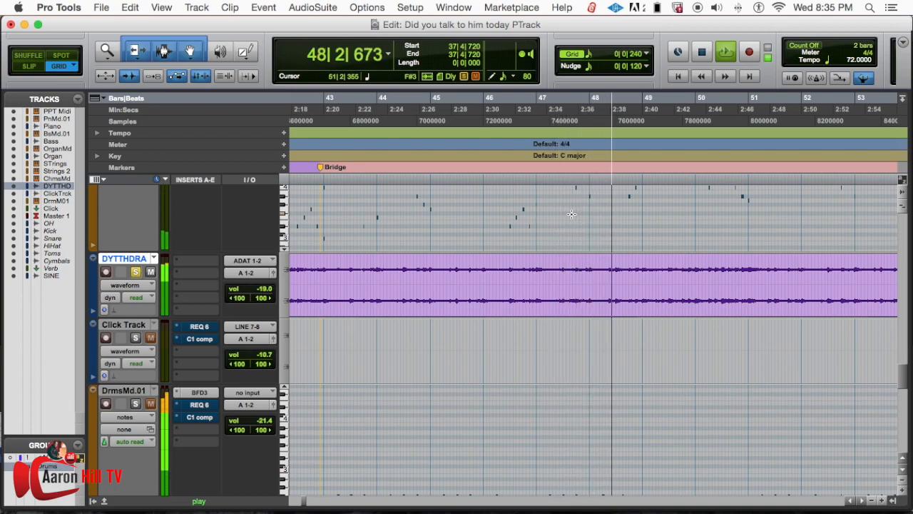
scroll(571, 214, right, 4)
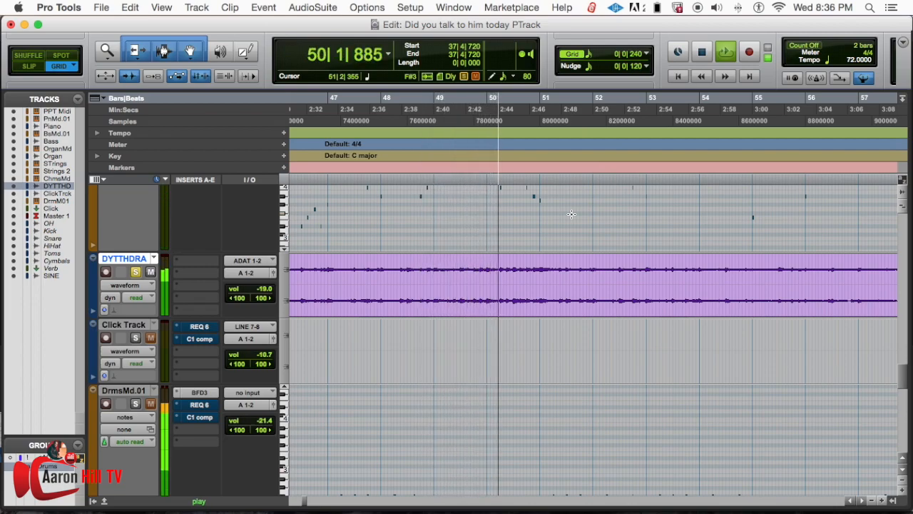
scroll(572, 214, left, 1)
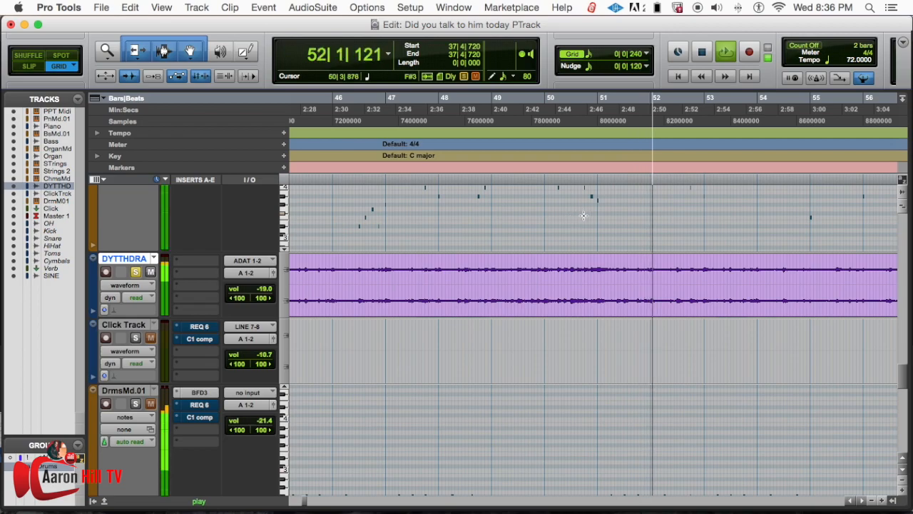
scroll(584, 215, right, 2)
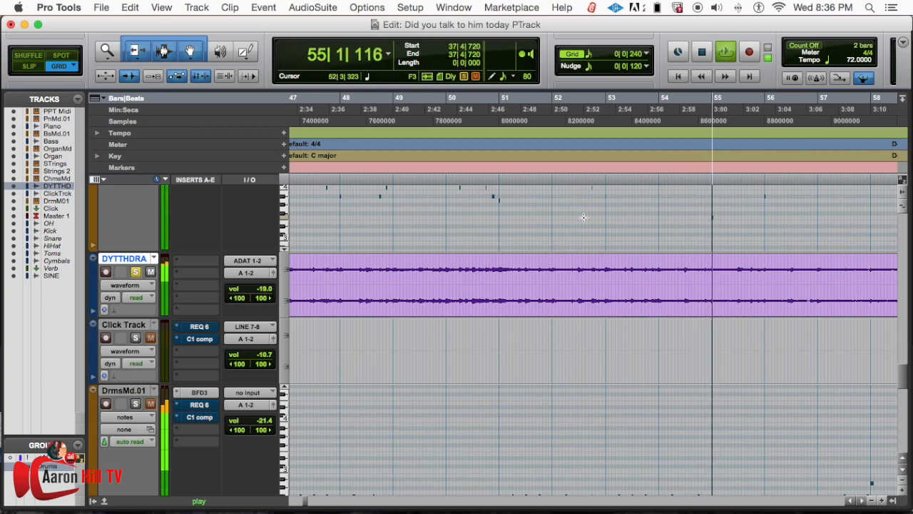
key(super+bracketleft)
key(super+bracketleft)
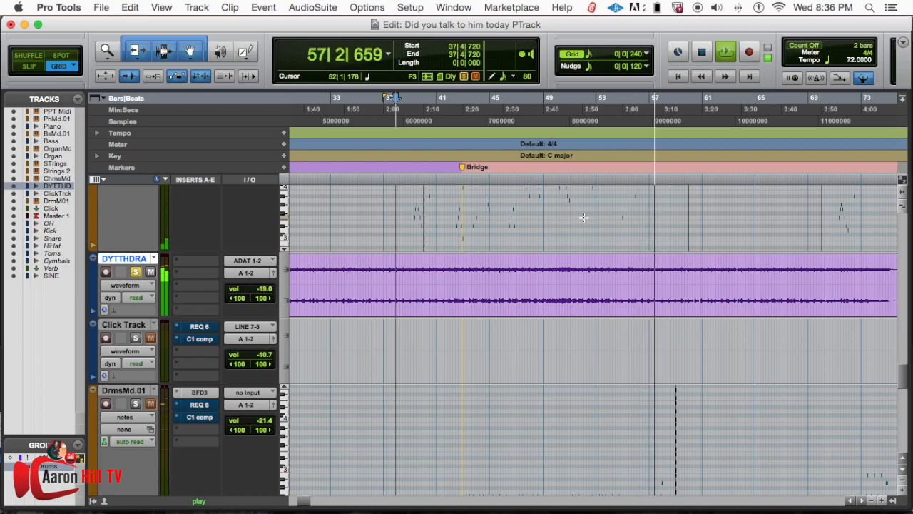
key(space)
- Replay the draft's transition into the Bridge from 41|4|000
double_click(465, 114)
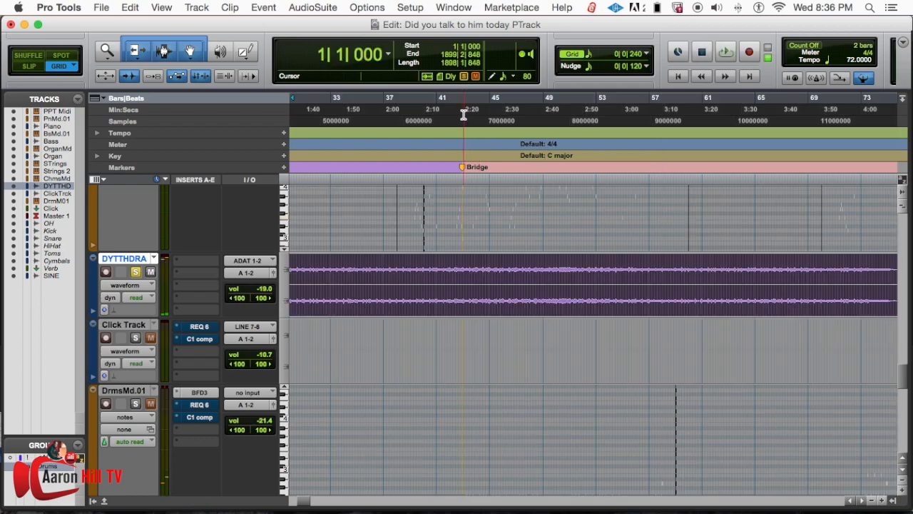
click(463, 114)
click(461, 114)
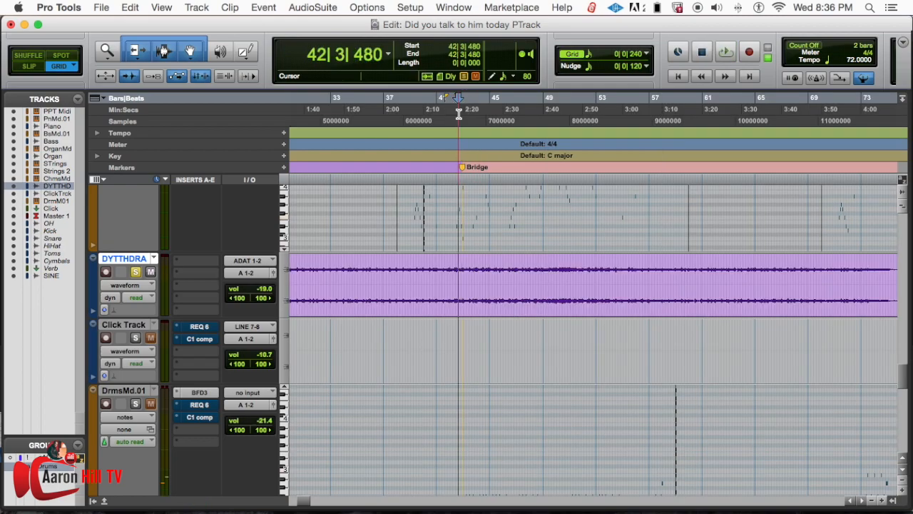
click(461, 114)
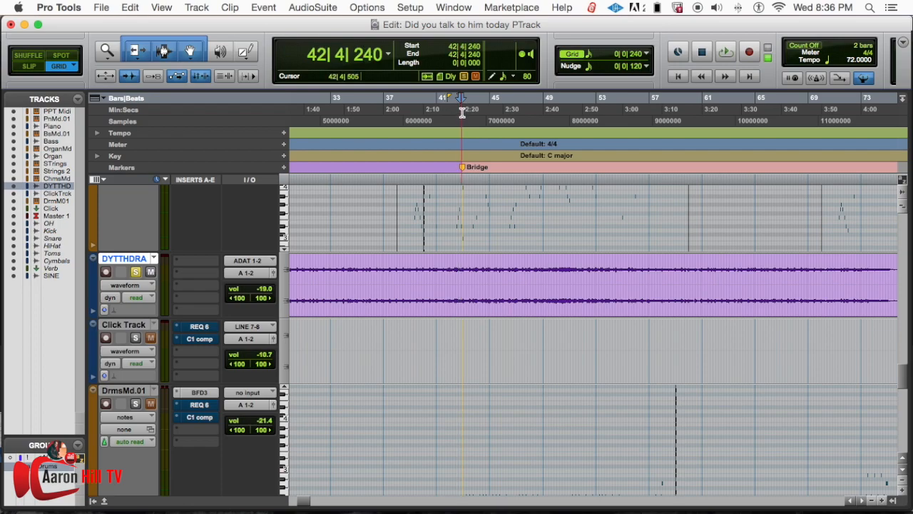
click(455, 112)
key(super+bracketright)
key(super+bracketright)
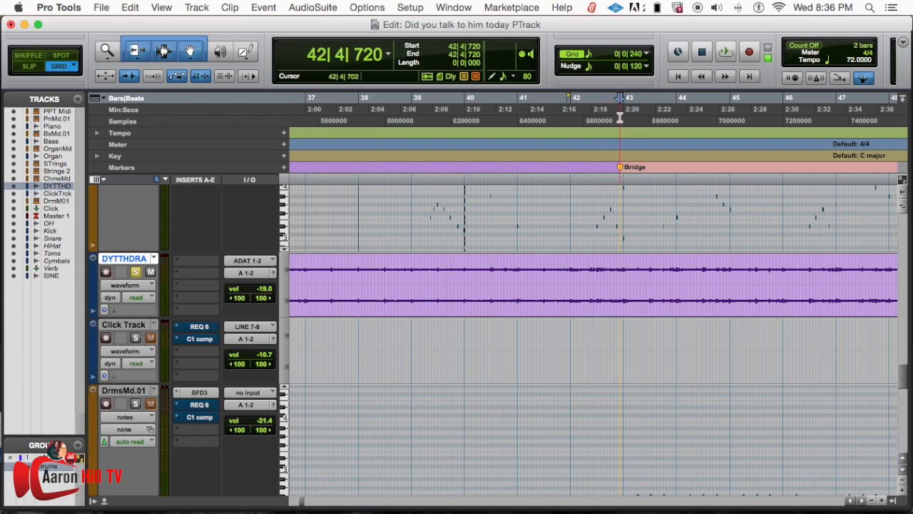
click(623, 111)
click(618, 113)
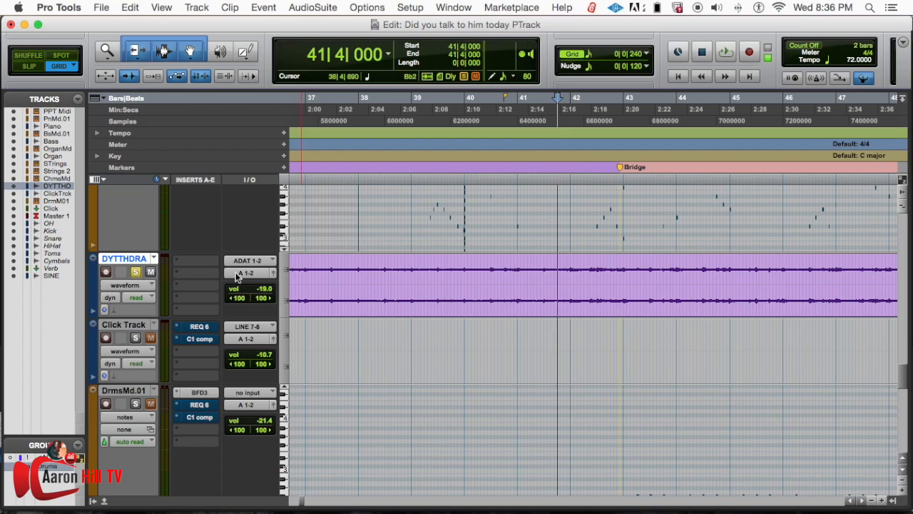
key(space)
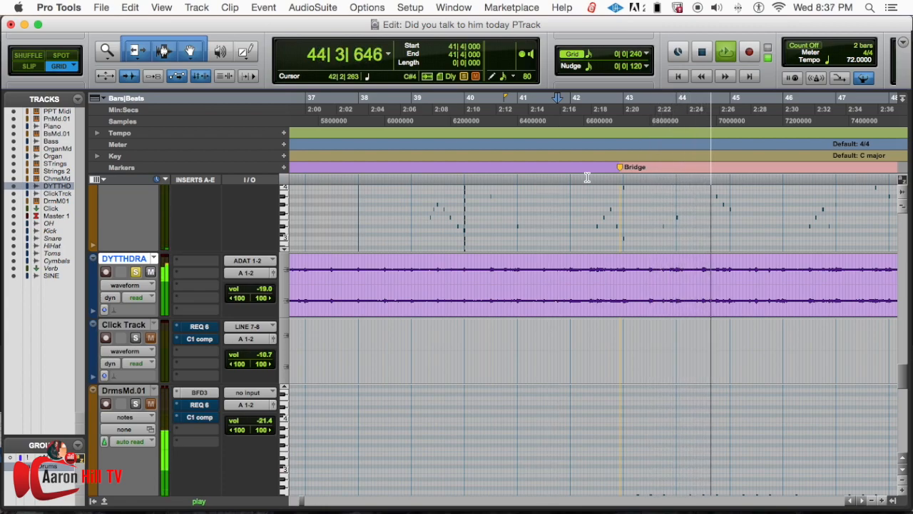
- Stop playback, unsolo and mute the draft track, and play the arrangement from 40|4|240
key(space)
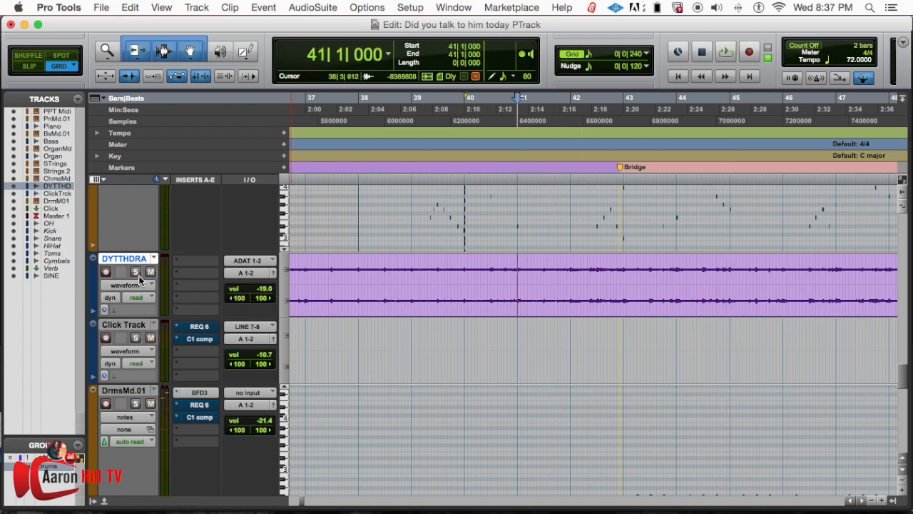
click(508, 116)
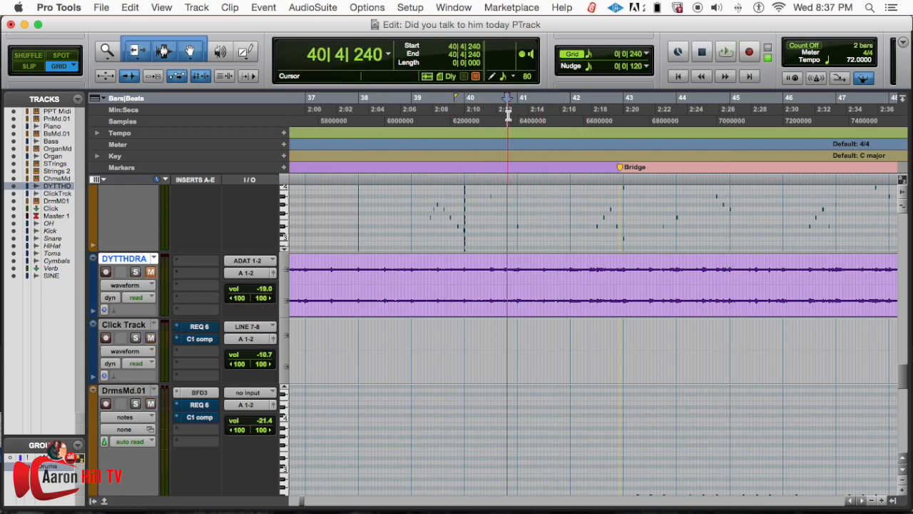
key(space)
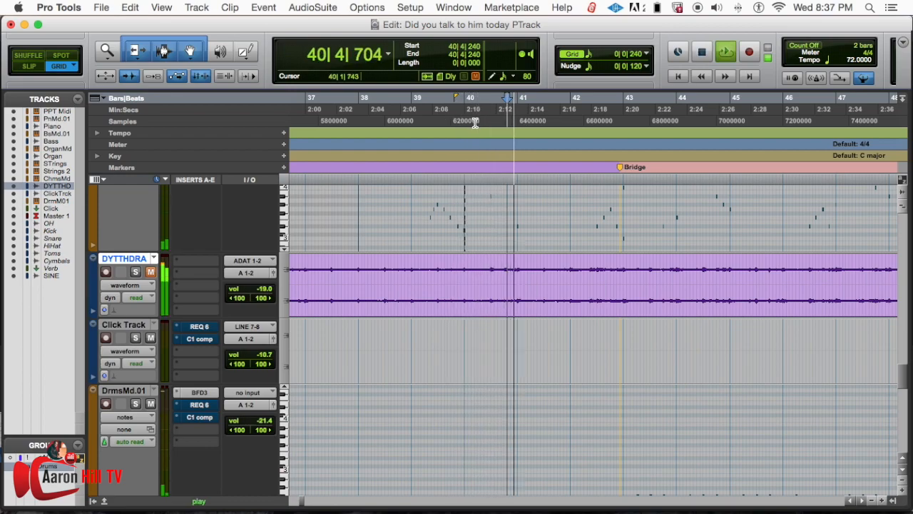
- Set the drum MIDI track's volume to -20.6 dB in the mixer while the song plays
key(super+equal)
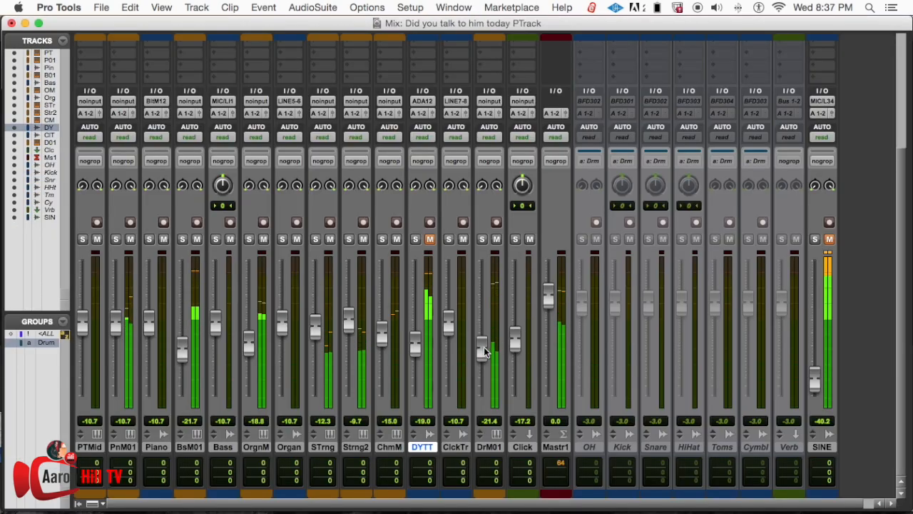
drag(485, 351, 481, 350)
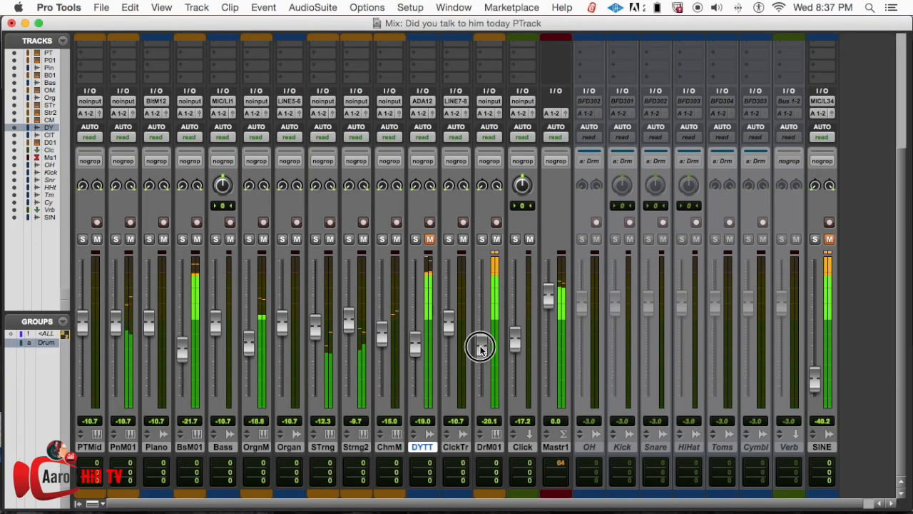
key(super+equal)
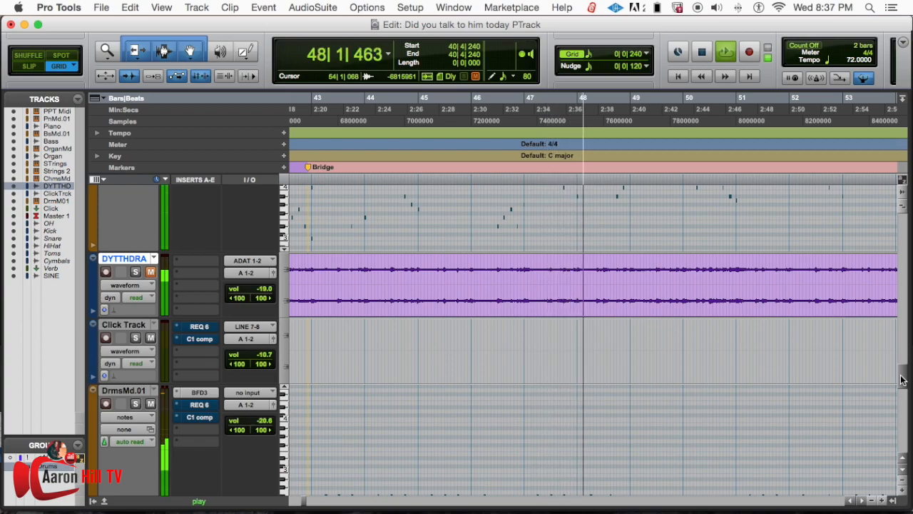
- Listen to the arrangement through the Bridge up to bar 58 with the Chimes Midi notes in view, and stop playback
scroll(716, 351, right, 3)
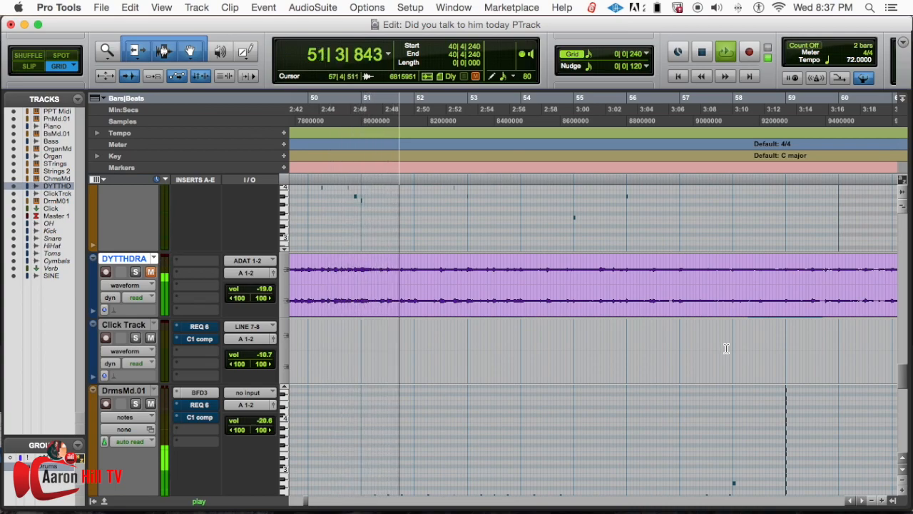
drag(900, 371, 901, 356)
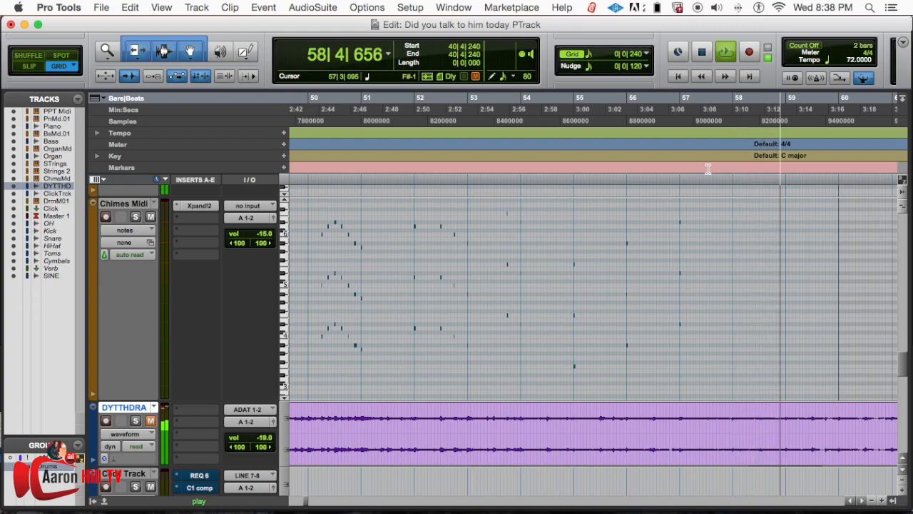
key(space)
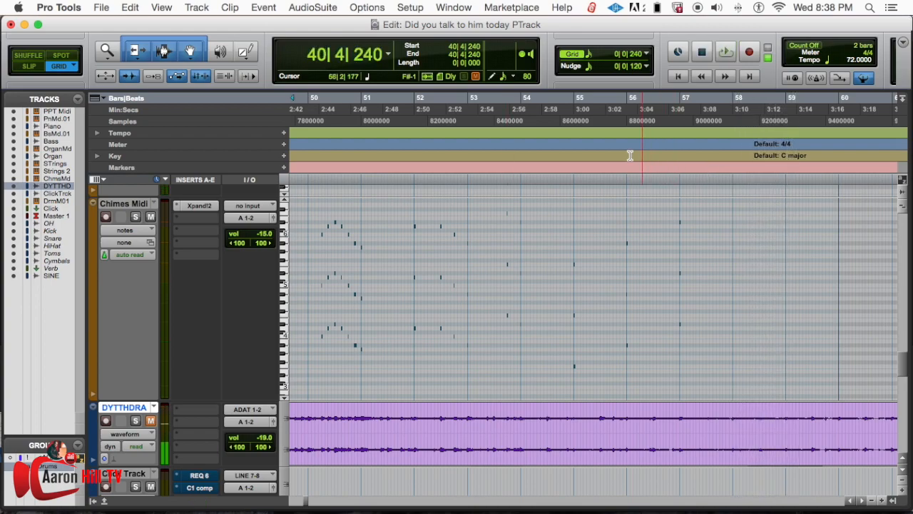
- Locate the chime notes at 55|1|000 and play the passage from bar 54 into bar 56
click(574, 116)
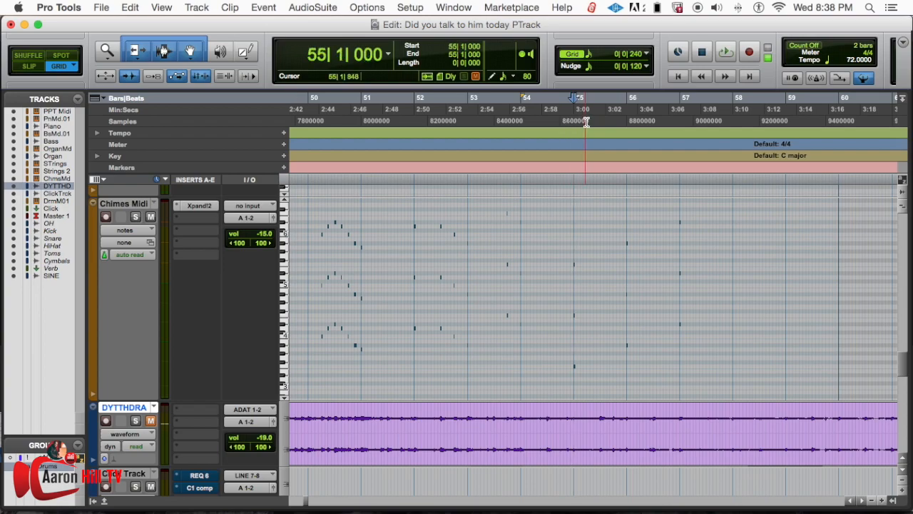
key(super+bracketright)
key(super+bracketleft)
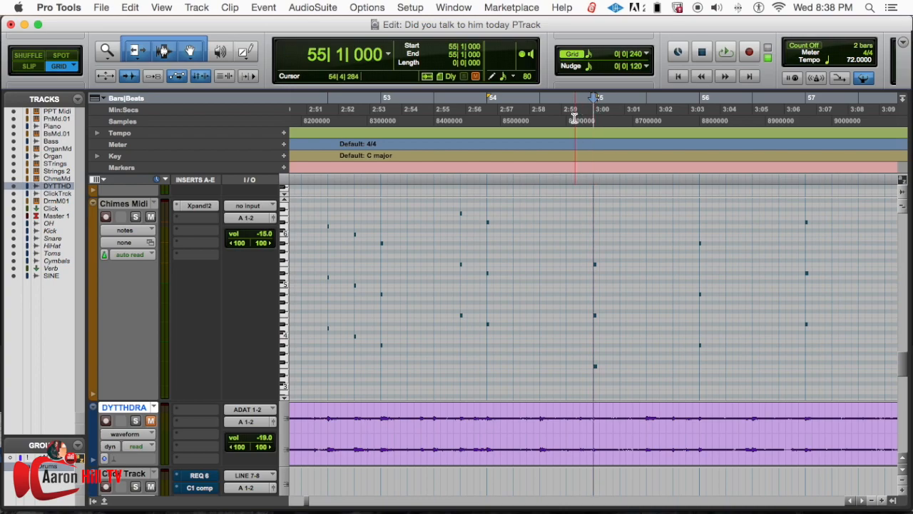
click(565, 115)
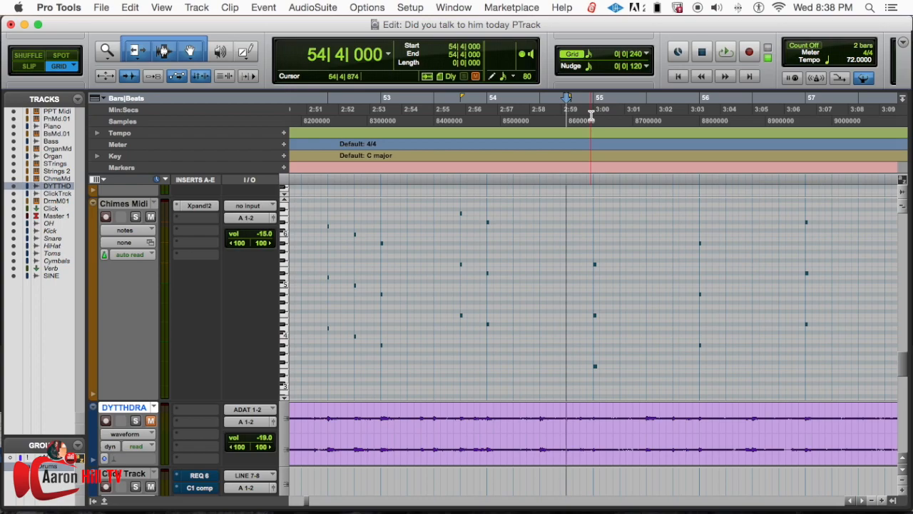
click(580, 112)
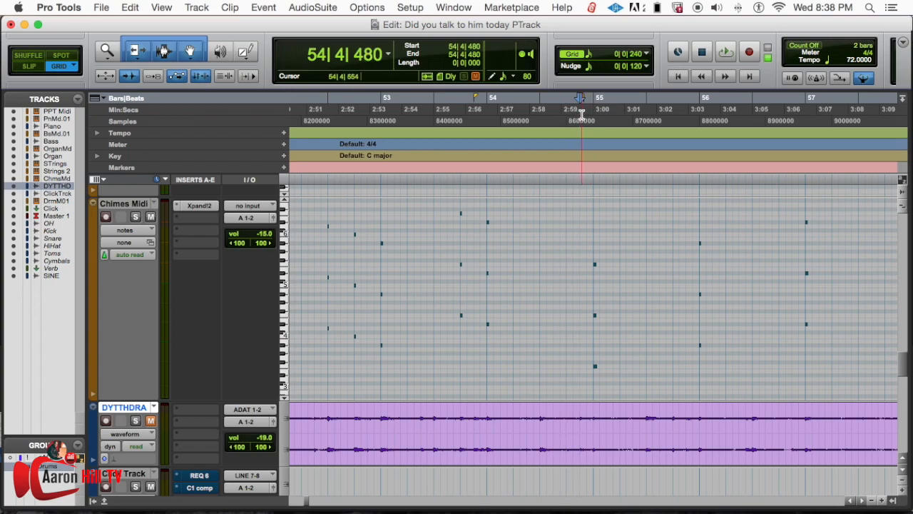
click(590, 109)
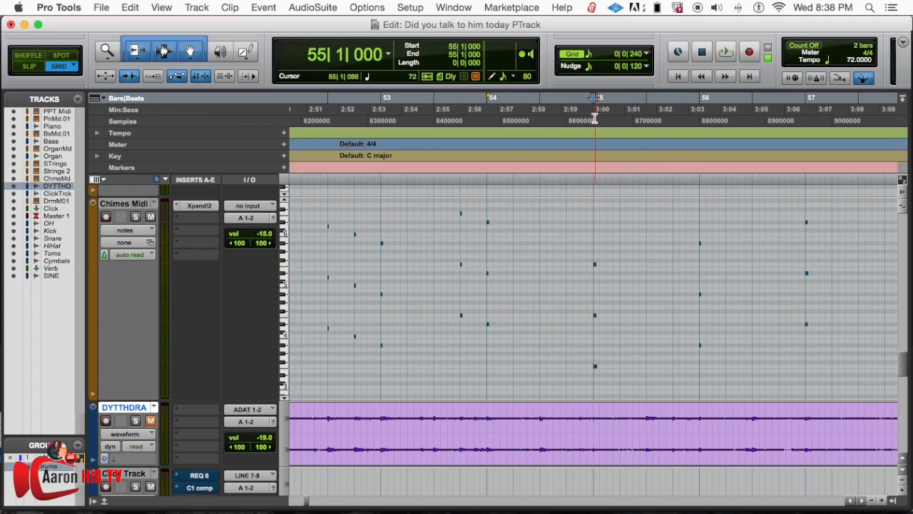
key(space)
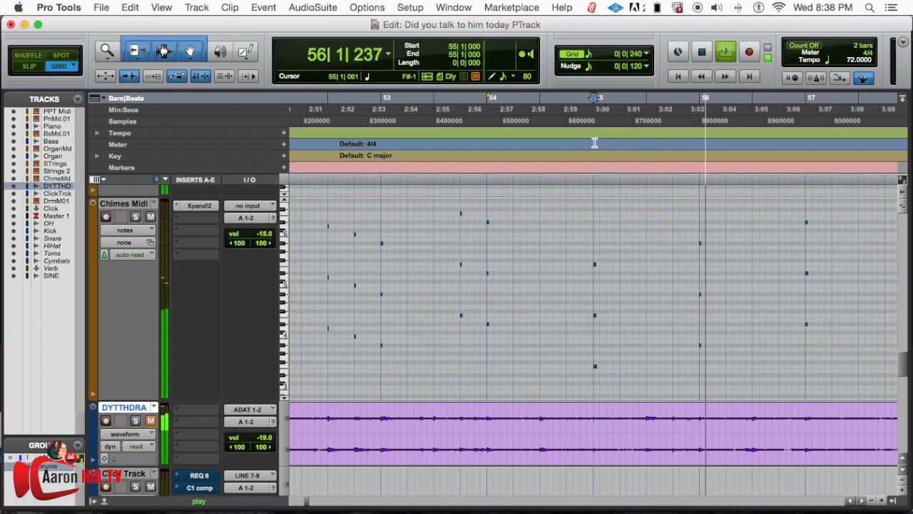
key(space)
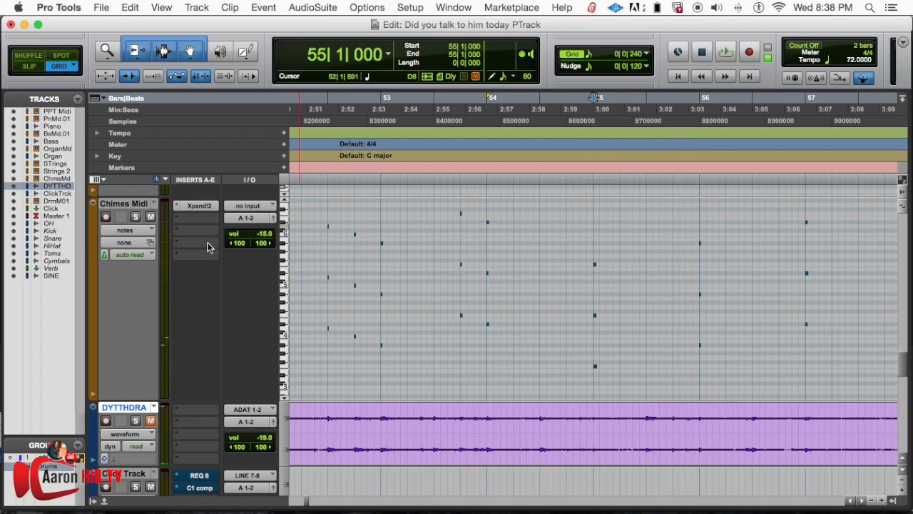
- Record-enable the Chimes Midi track and audition the lead-in to bar 55
click(107, 217)
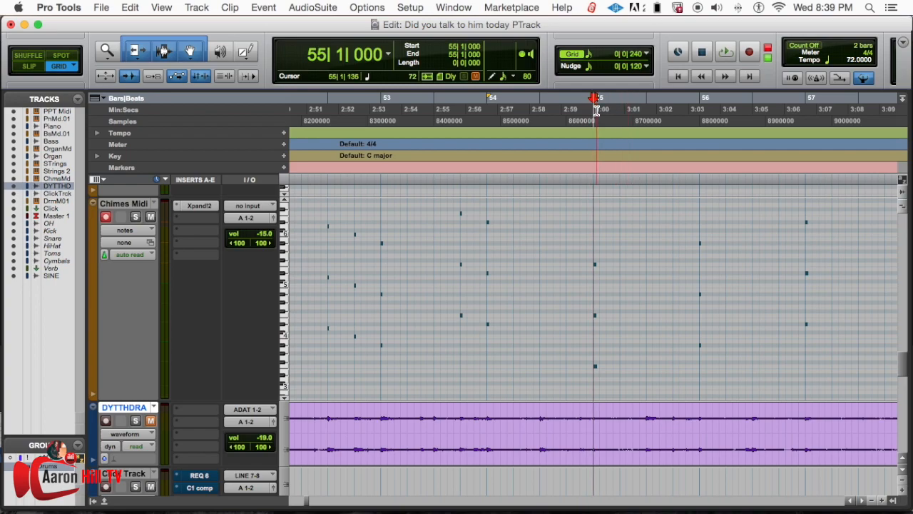
key(space)
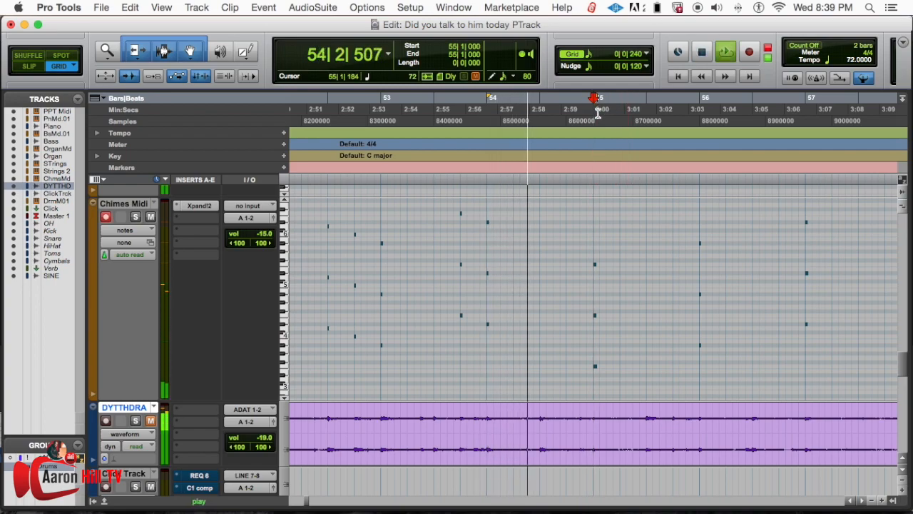
key(space)
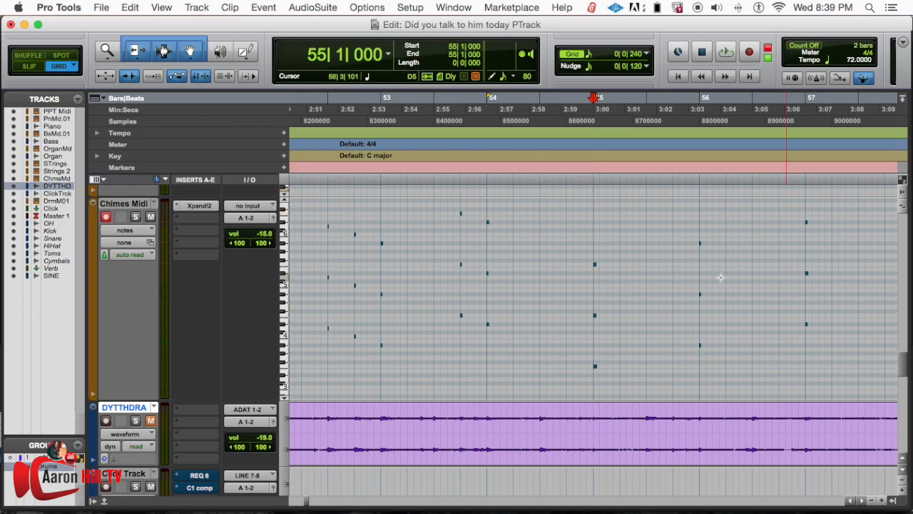
- Select the timeline range from 55|1|000 to 58|1|240 for recording the chimes
drag(593, 210, 618, 292)
click(604, 218)
click(593, 110)
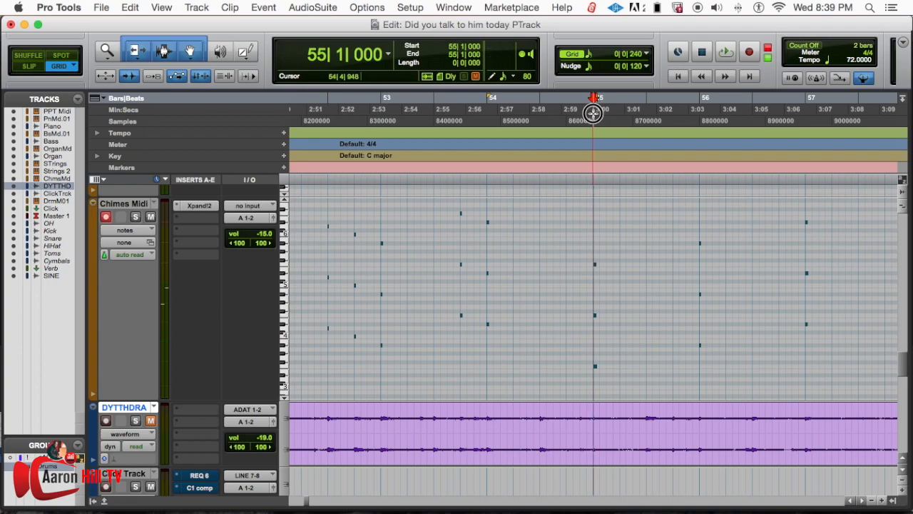
drag(593, 112, 833, 81)
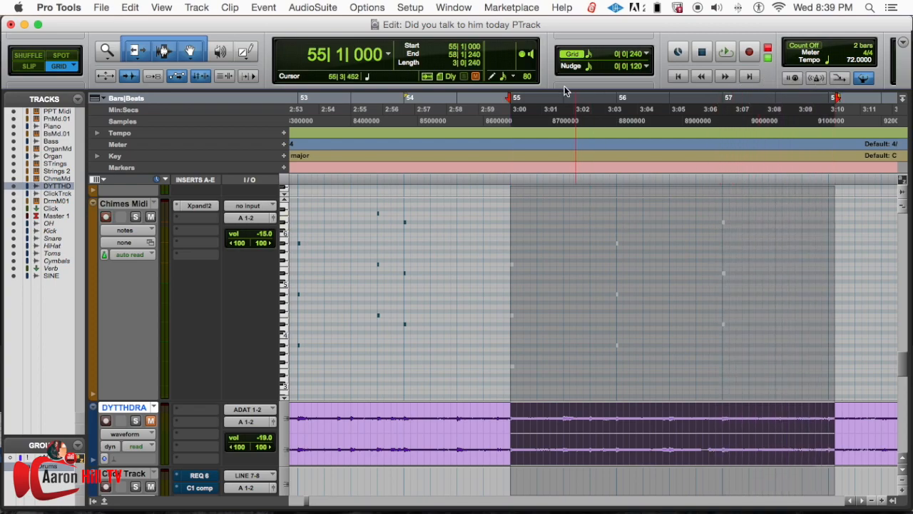
- Try to record a new chimes part over the selected range starting at bar 55, and discard the take
key(space)
key(space)
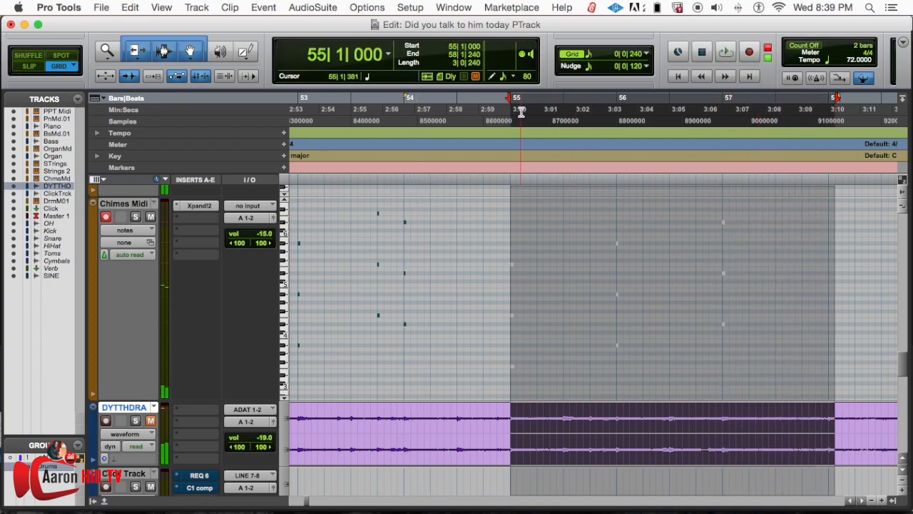
key(space)
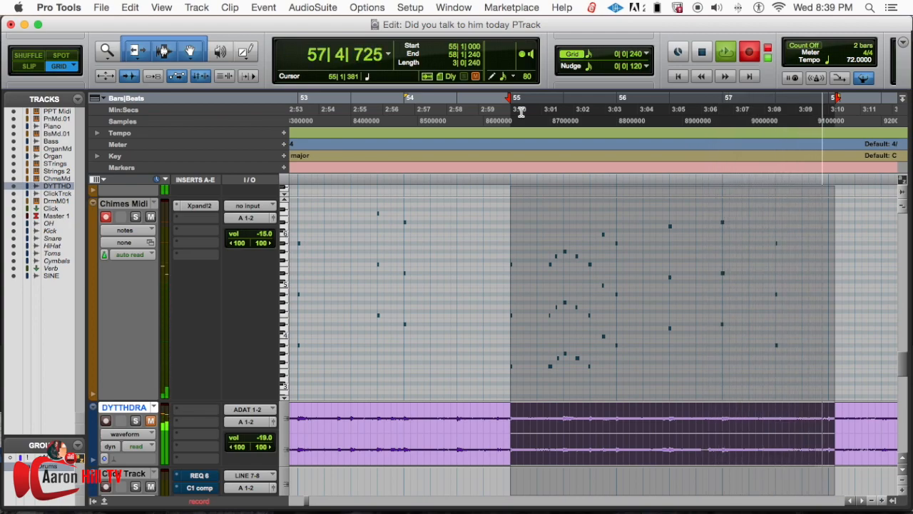
key(space)
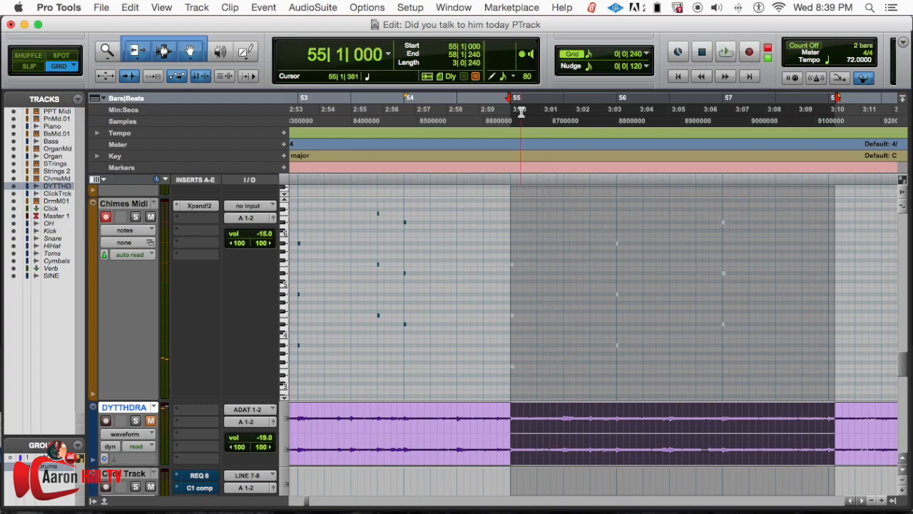
- Extend the recording range to 59|1|000 and record a new chimes part from bar 55
drag(839, 104, 734, 92)
scroll(682, 180, left, 3)
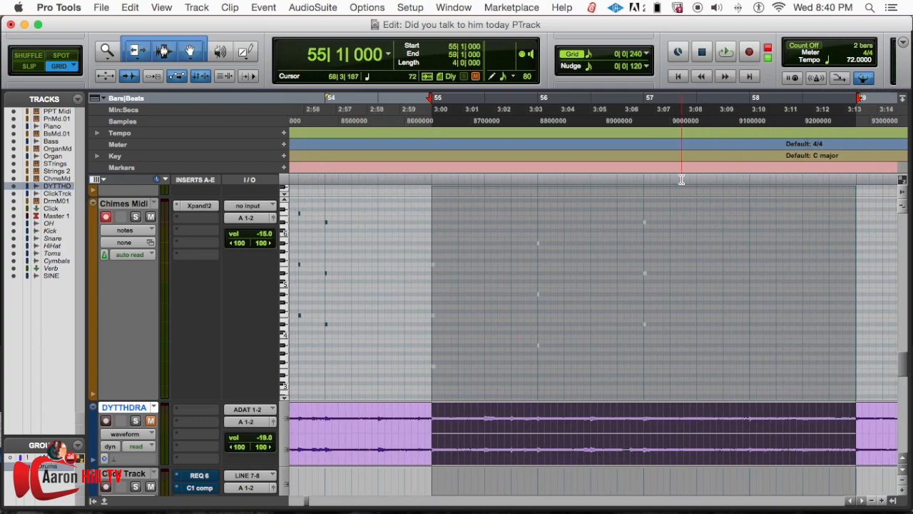
key(super+space)
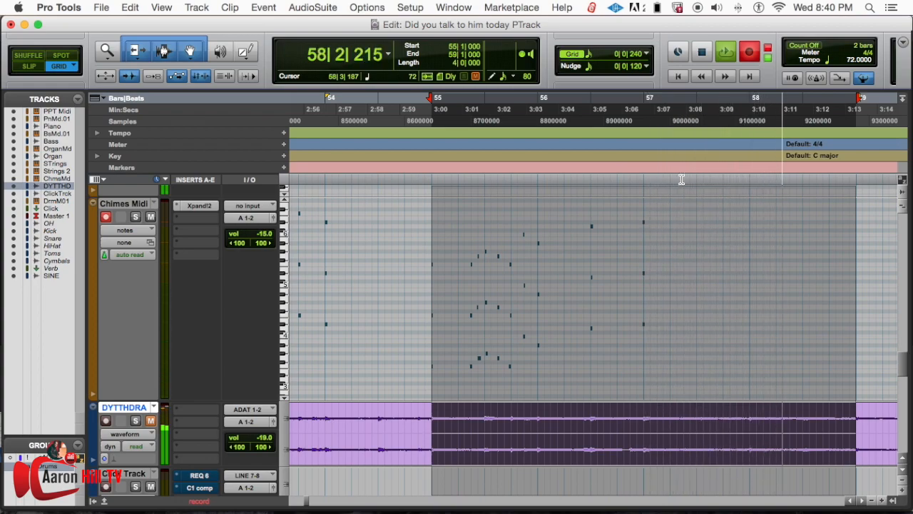
key(space)
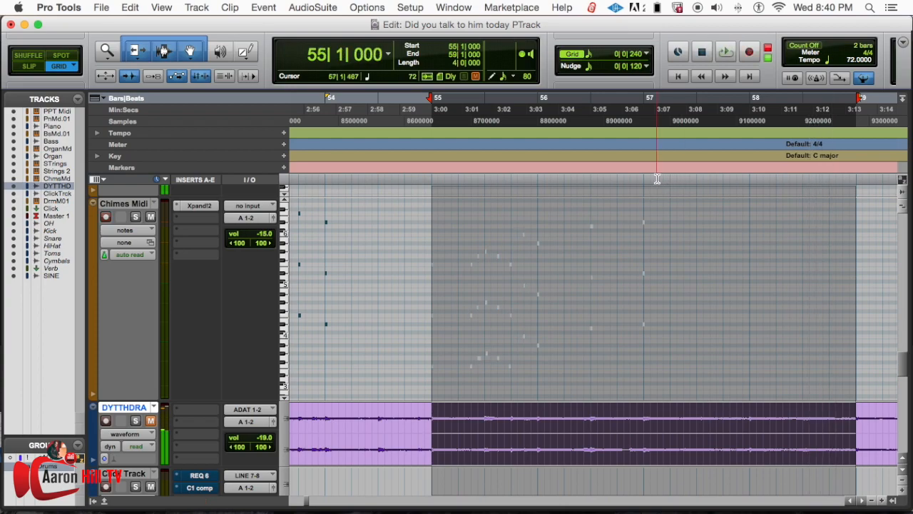
- Quantize all Chimes Midi notes from bar 6 to bar 83 to a 1/16-note grid, preserving note duration
click(471, 225)
double_click(471, 226)
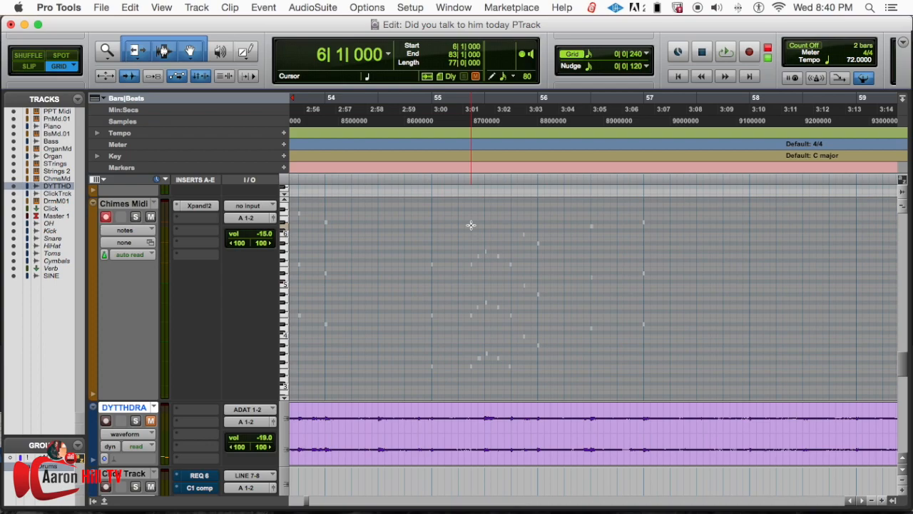
key(alt+0)
scroll(471, 226, up, 5)
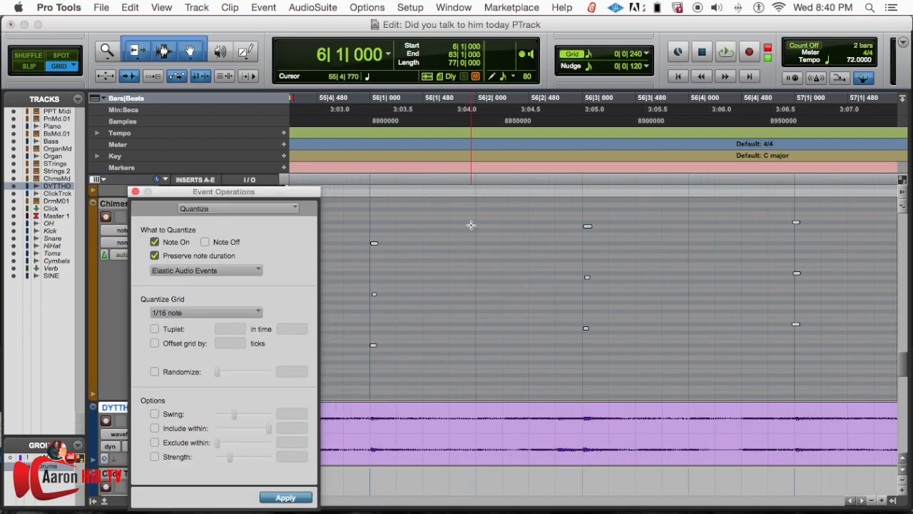
key(super+bracketleft)
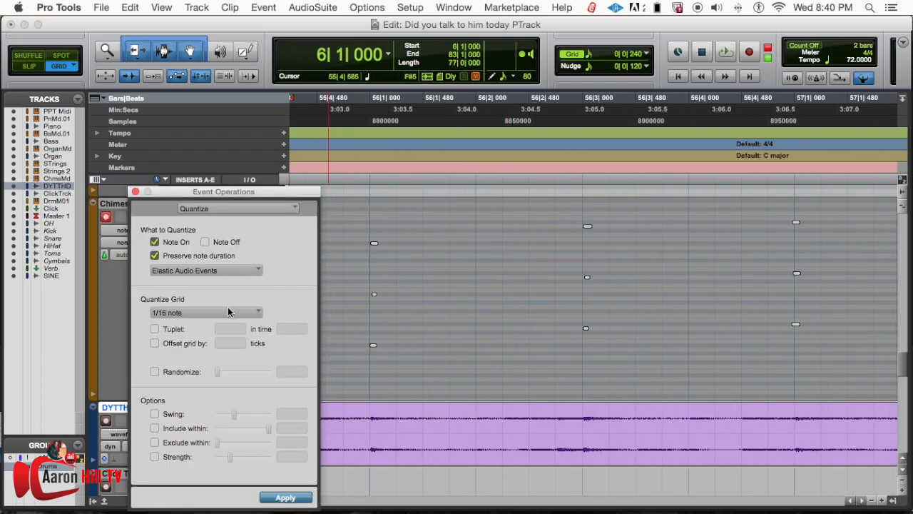
key(super+bracketright)
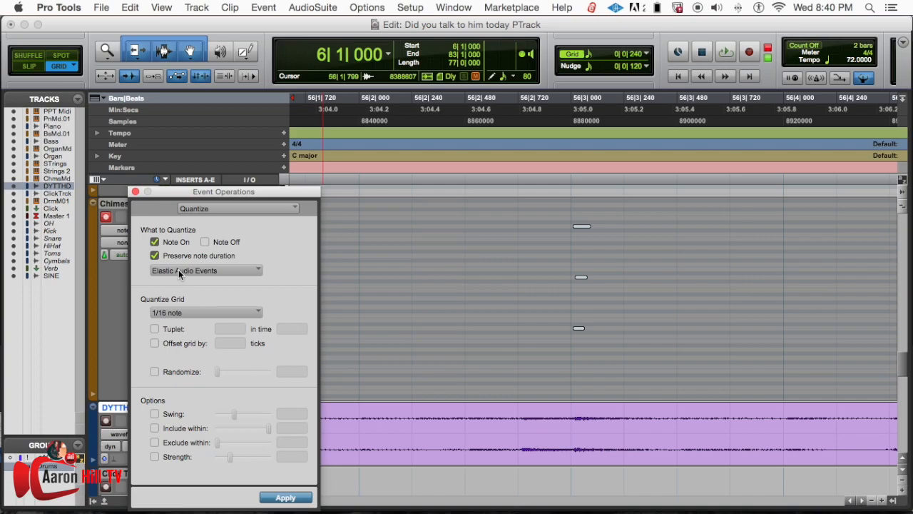
click(286, 498)
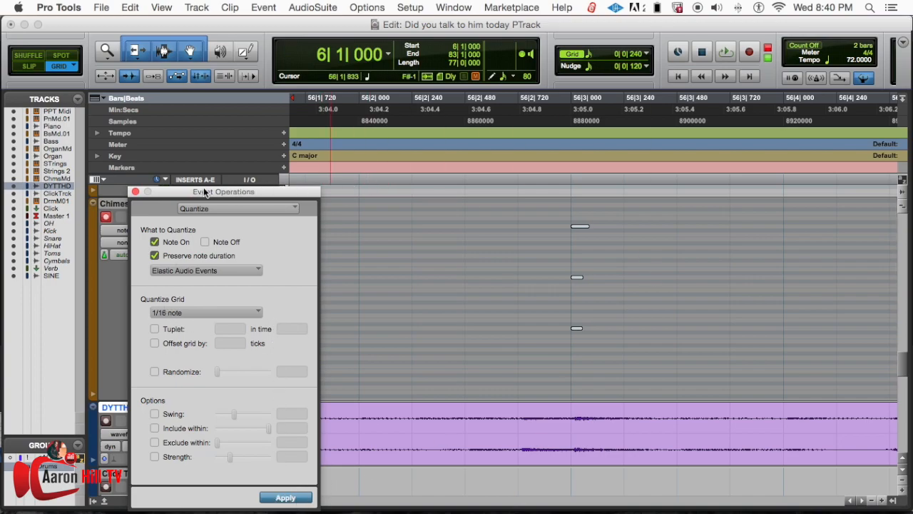
click(135, 193)
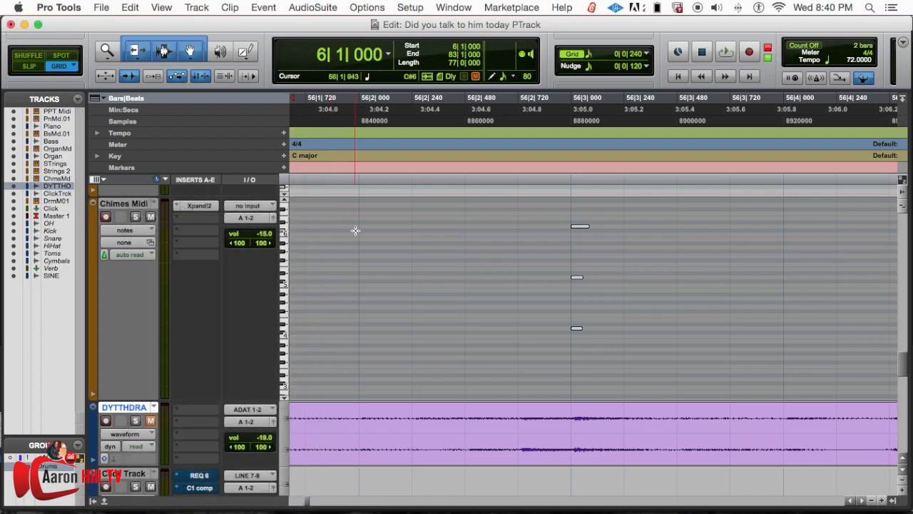
scroll(355, 230, down, 7)
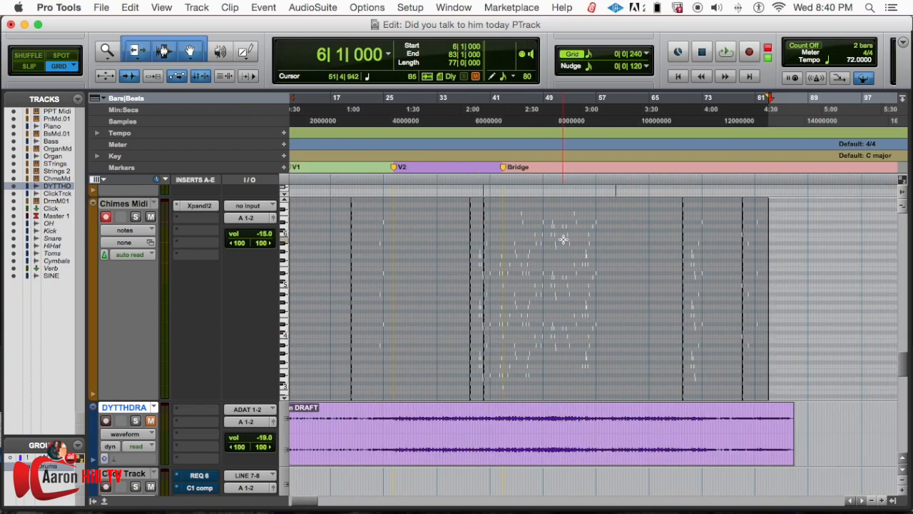
scroll(592, 243, left, 2)
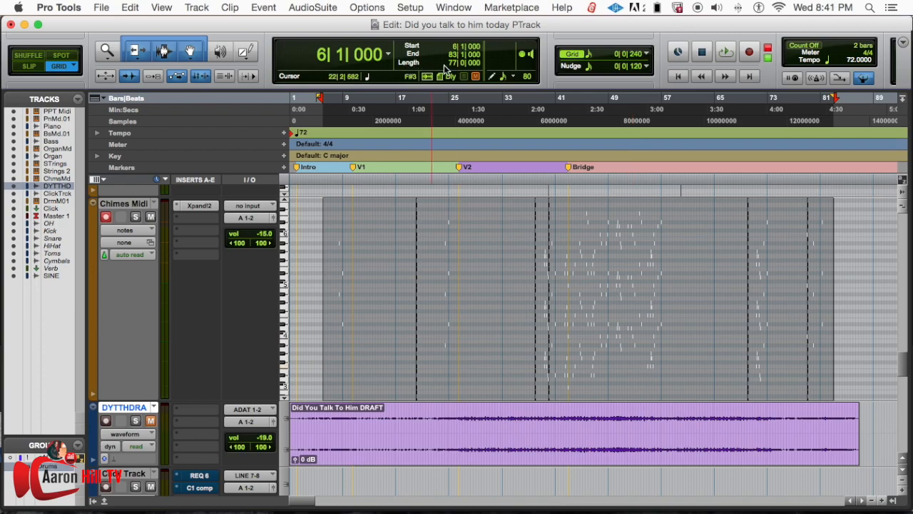
- Place the playback cursor at 43|1|000 near the Bridge marker and examine the quantized chimes notes around it
click(563, 115)
click(542, 116)
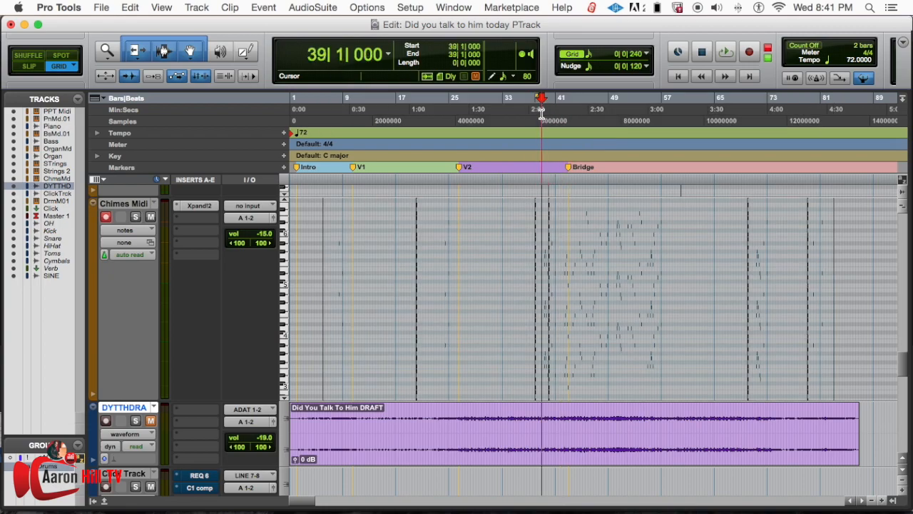
click(568, 108)
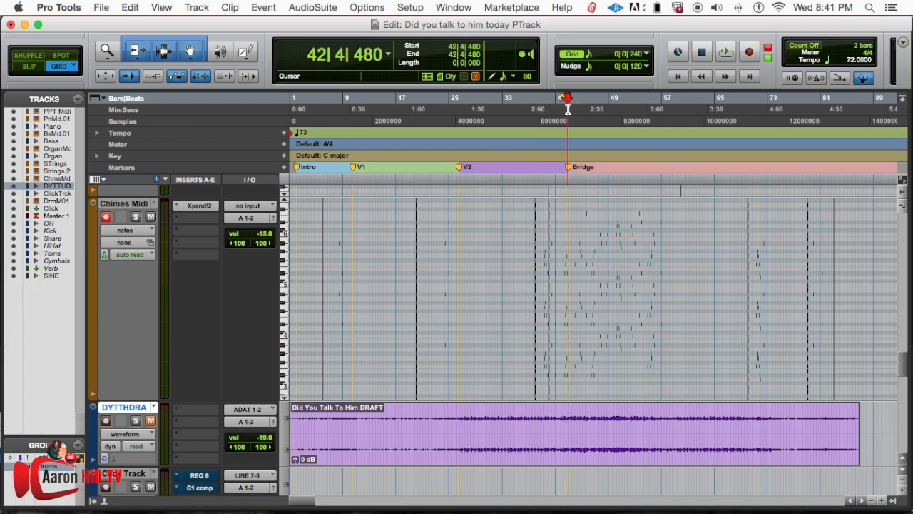
scroll(568, 108, right, 10)
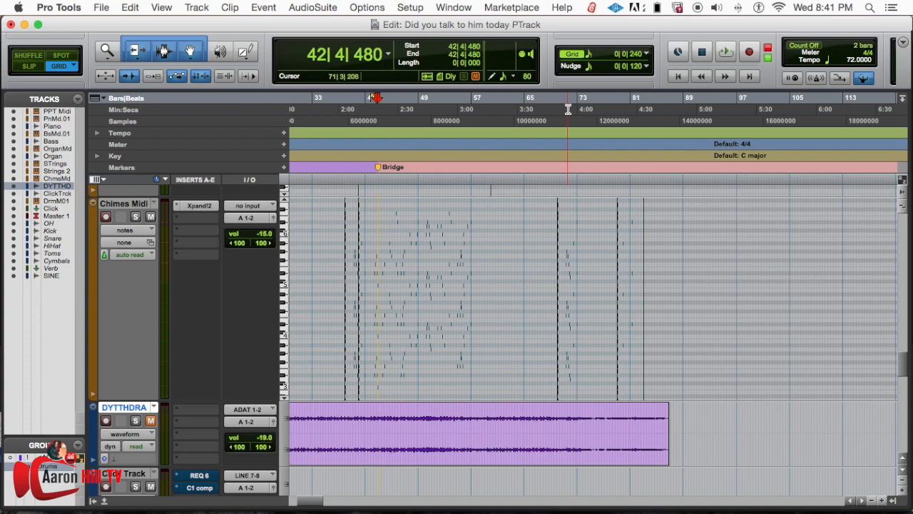
key(super+bracketright)
key(super+bracketright)
key(super+bracketright)
key(super+bracketright)
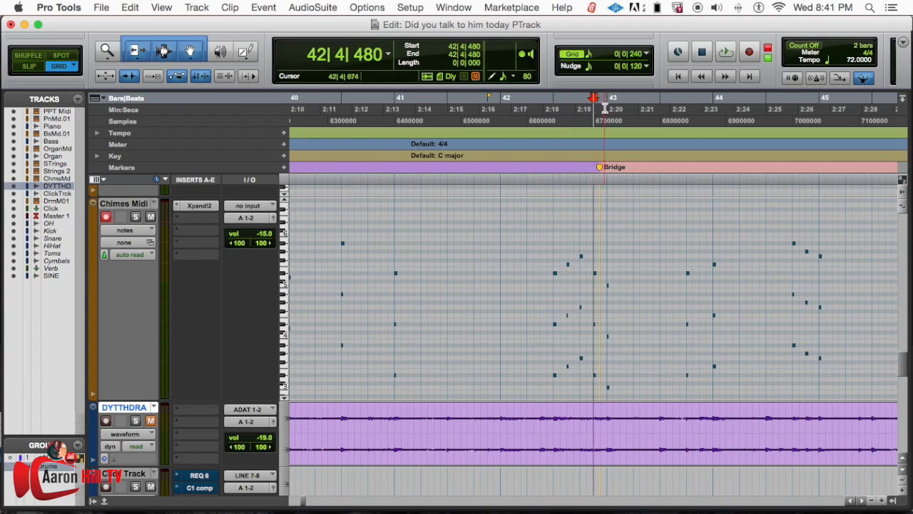
click(605, 109)
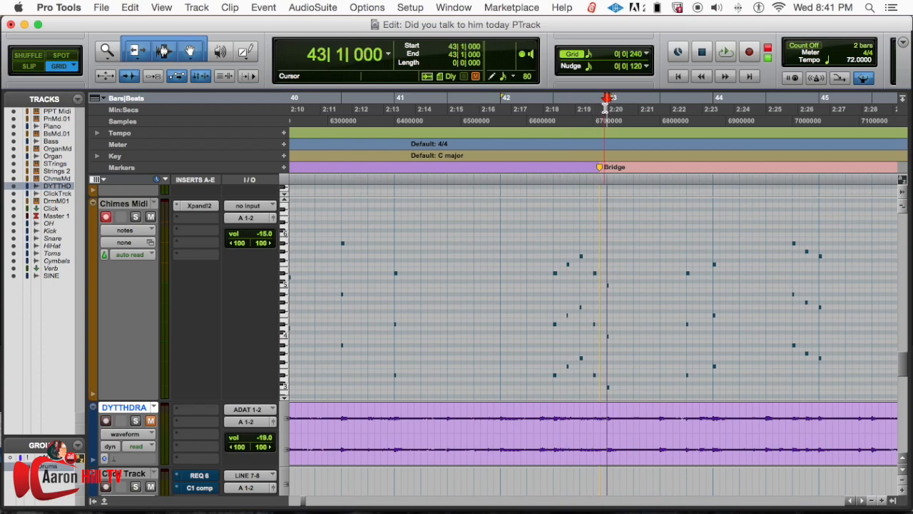
key(super+bracketleft)
key(super+bracketleft)
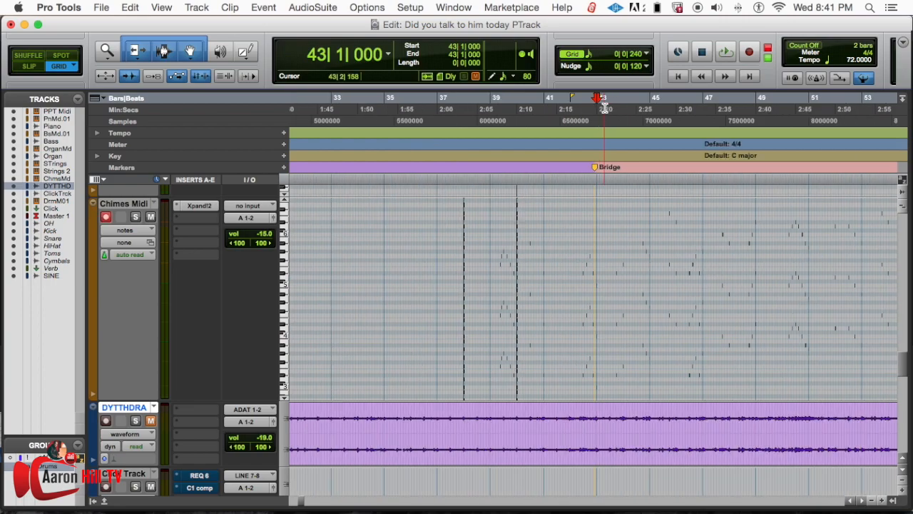
scroll(604, 132, right, 5)
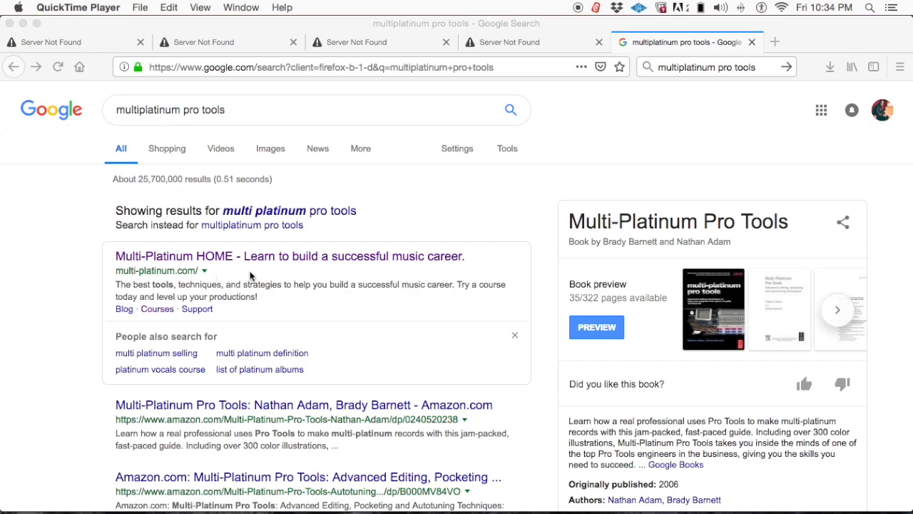
- In Firefox, open the Multi-Platinum website from the search results and browse its course catalogue
click(191, 263)
click(191, 263)
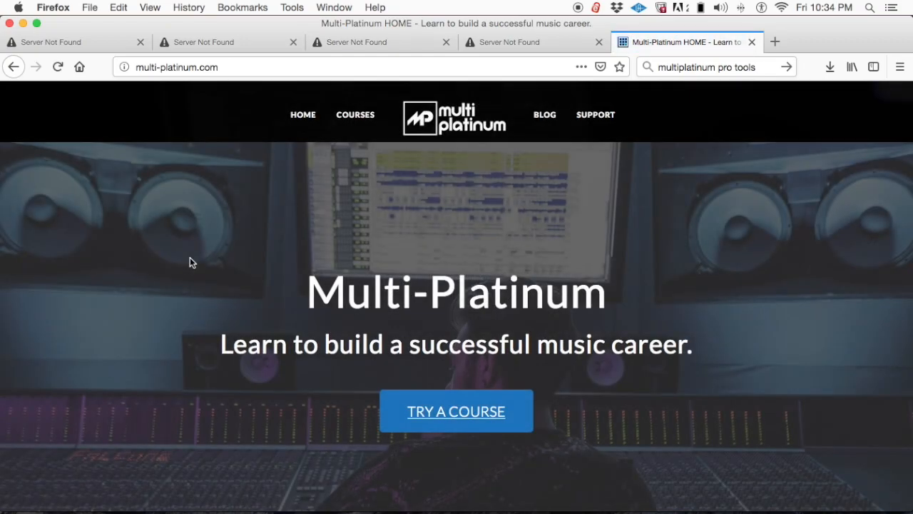
click(355, 114)
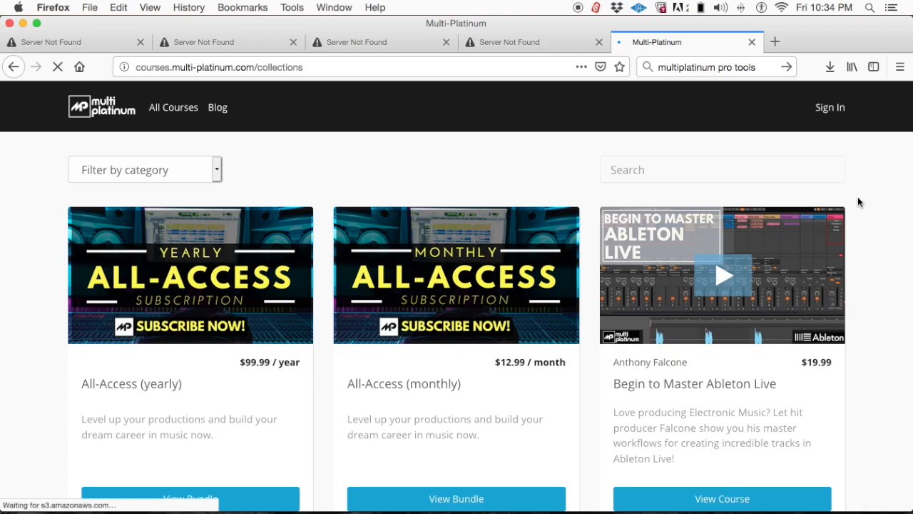
scroll(876, 198, down, 4)
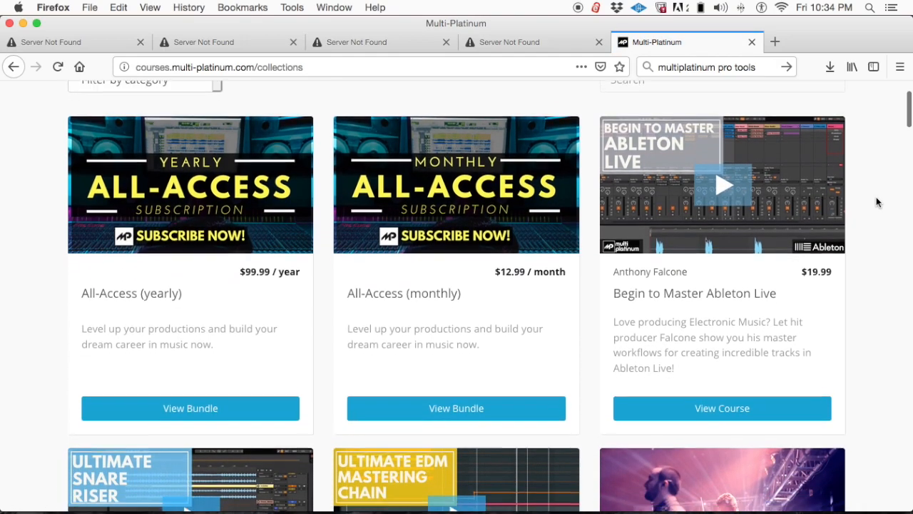
scroll(875, 202, down, 10)
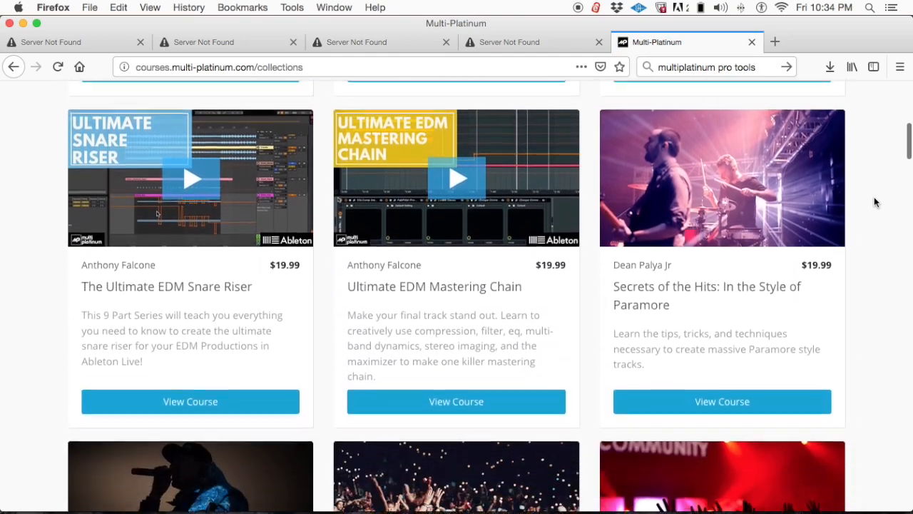
scroll(875, 203, down, 9)
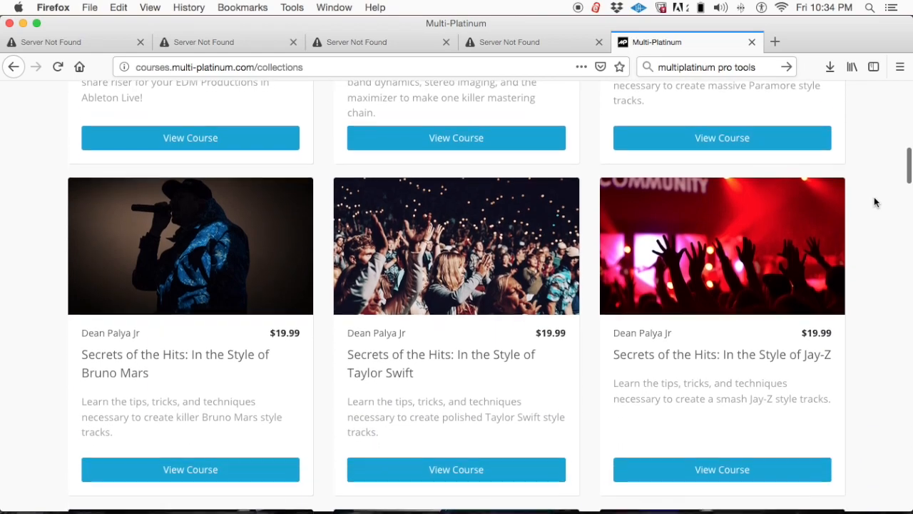
scroll(872, 201, down, 5)
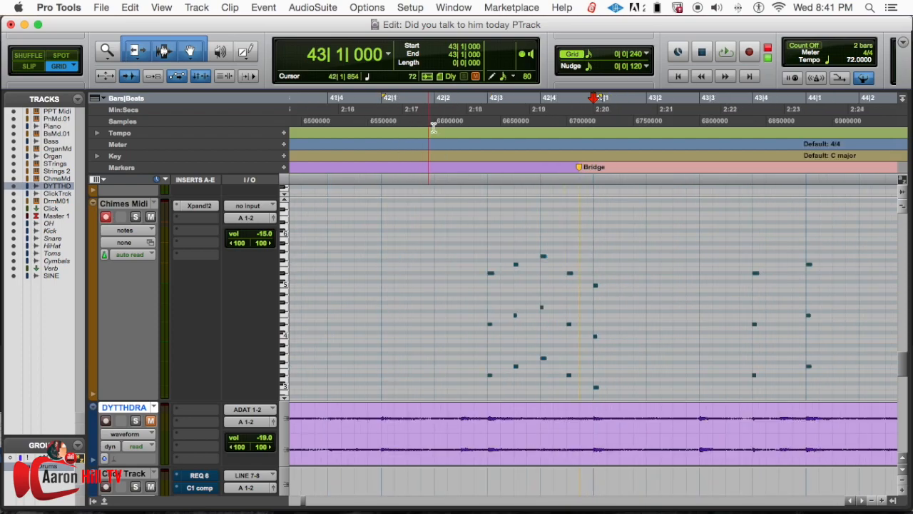
- Switch back to Pro Tools and play the session from 42|2|720 to hear the chimes leading into the Bridge
click(473, 111)
key(super+bracketleft)
key(super+bracketleft)
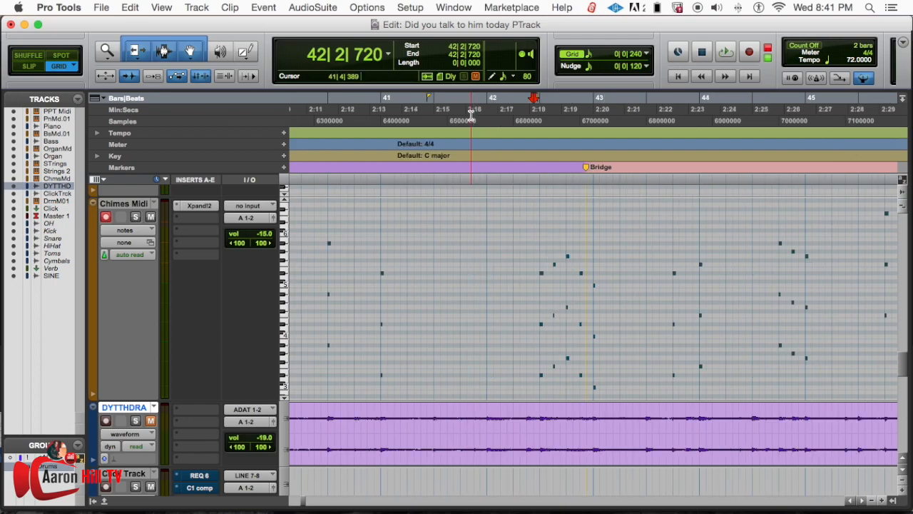
key(space)
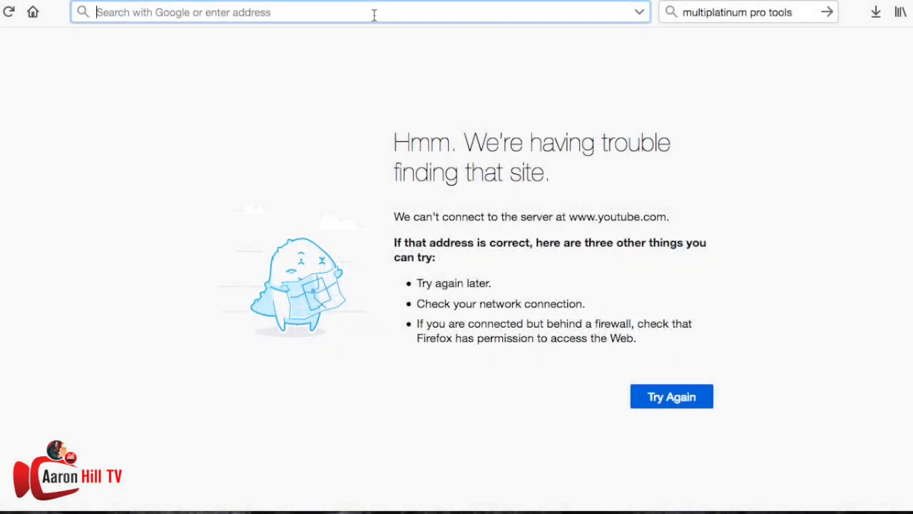
- In Firefox, go to the Fruition Music Store site (fruitionmusicstore.net) and open the Gospel Performance Tracks category
text(fruitionmusic.net/)
key(Return)
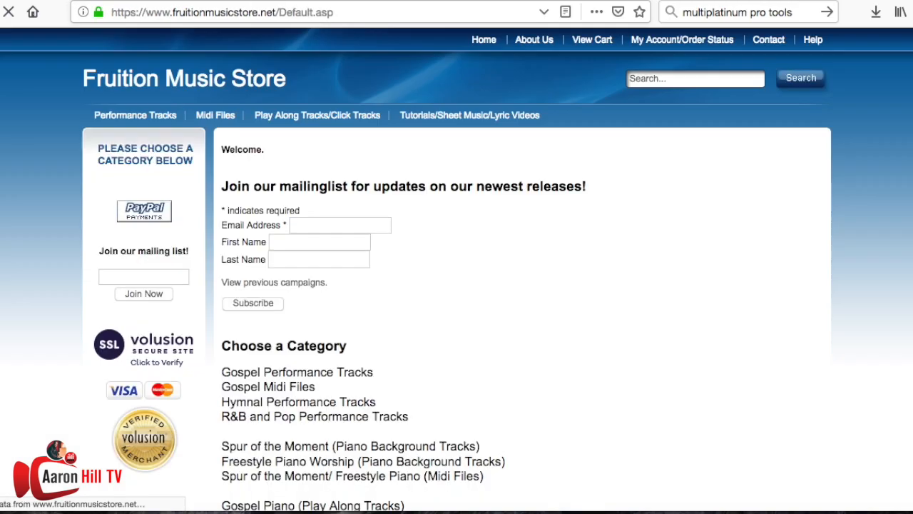
scroll(660, 168, down, 2)
scroll(663, 174, down, 4)
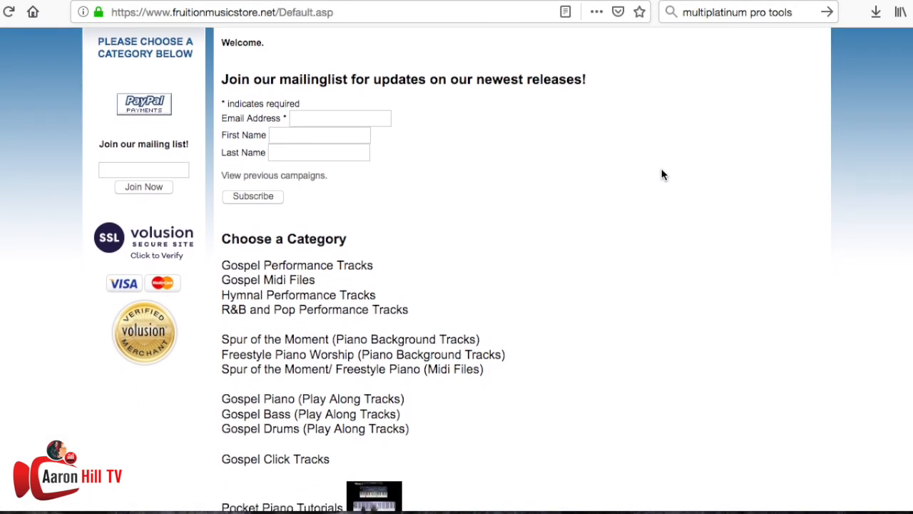
scroll(660, 172, up, 2)
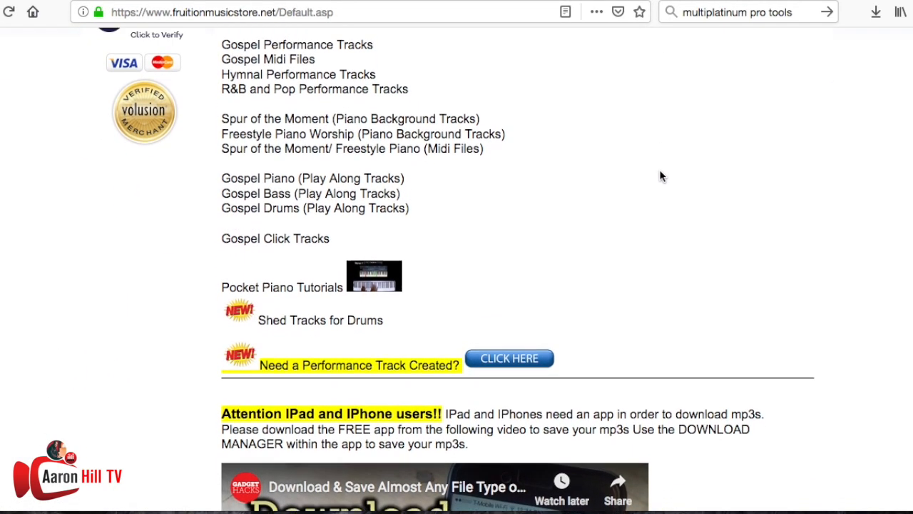
click(258, 104)
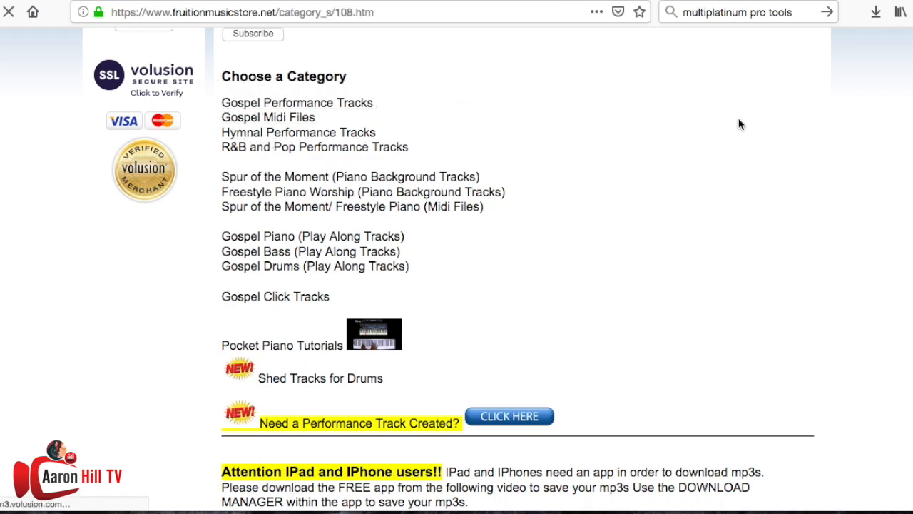
- Browse the gospel performance track listings and their prices through the titles beginning with T
scroll(740, 125, down, 8)
scroll(912, 106, down, 12)
scroll(911, 106, down, 12)
scroll(908, 106, down, 17)
scroll(908, 106, down, 20)
scroll(908, 105, down, 17)
scroll(909, 105, down, 20)
scroll(908, 105, down, 12)
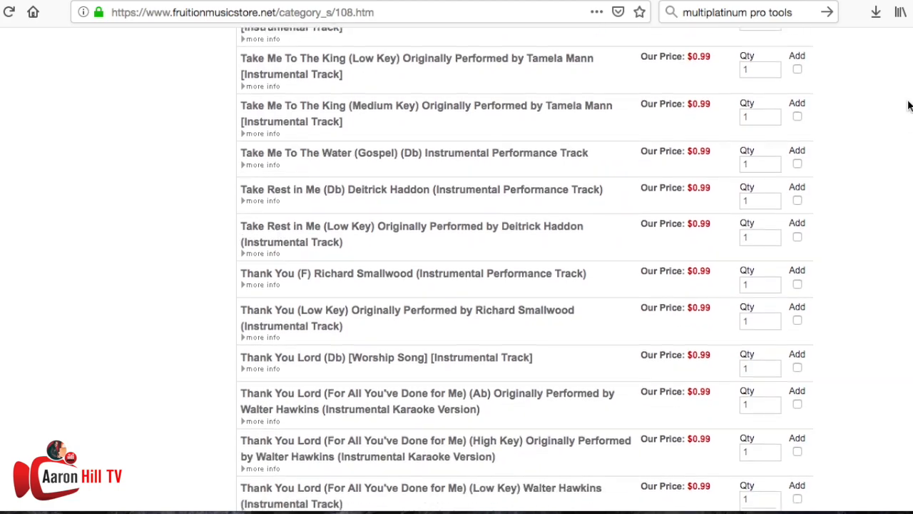
scroll(908, 106, down, 14)
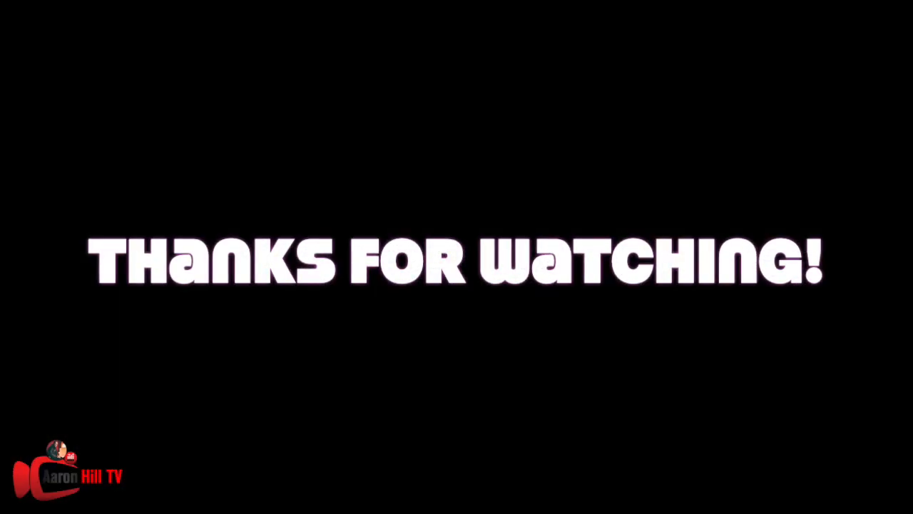